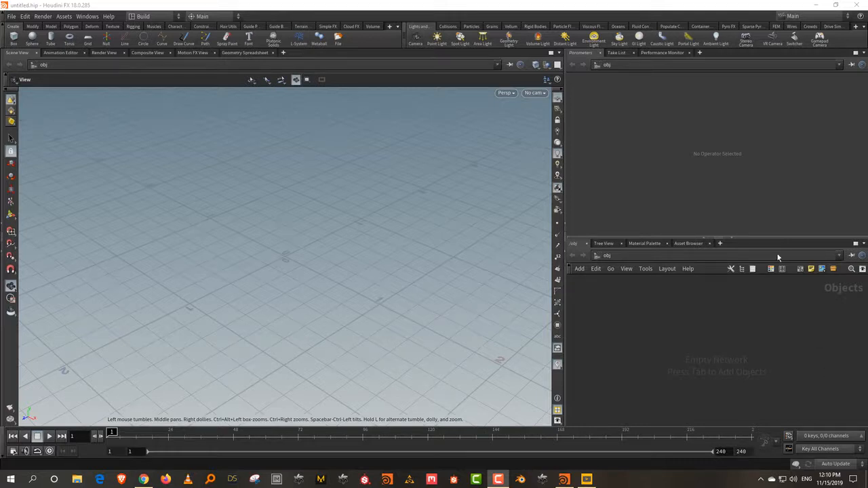
Enlarge the network editor slightly and add a Box object to the empty object network
{"action": "left_click_drag", "start_coordinate": [777, 238], "coordinate": [775, 223]}
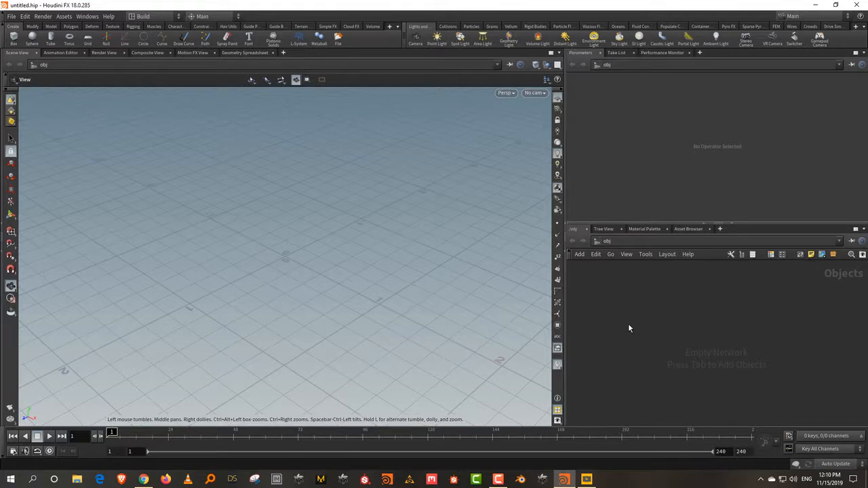
{"action": "key", "text": "Tab"}
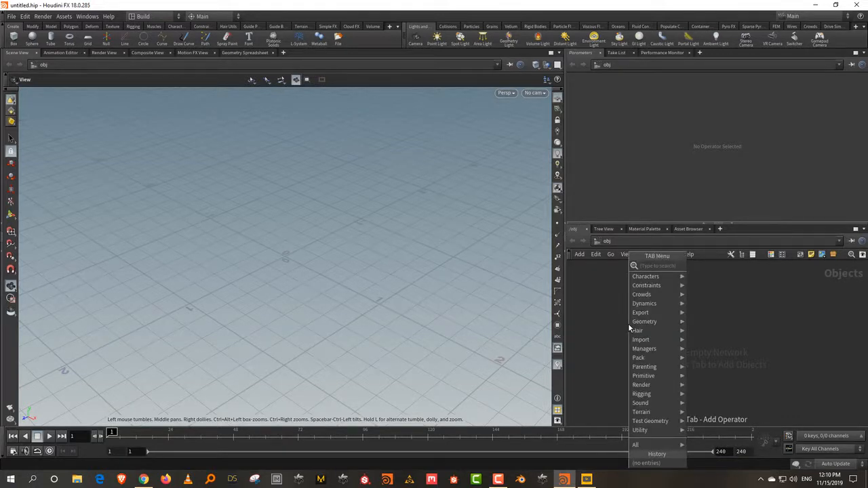
{"action": "type", "text": "geo"}
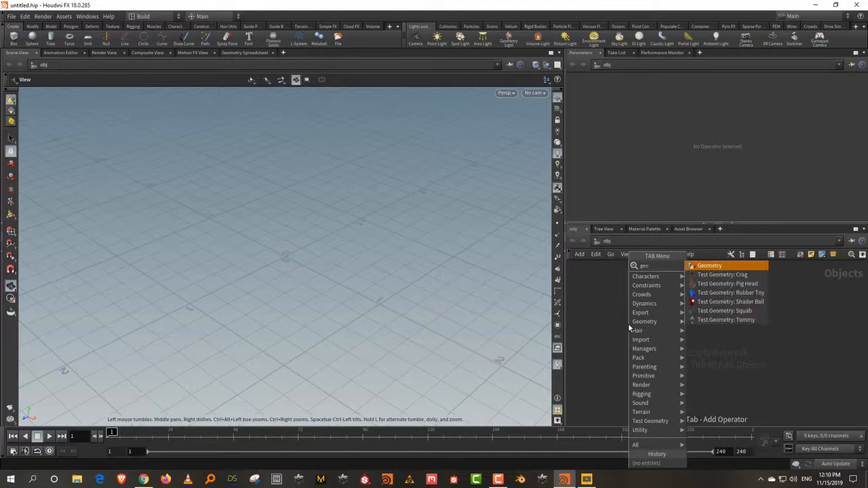
{"action": "key", "text": "Return"}
{"action": "key", "text": "Tab"}
{"action": "type", "text": "b"}
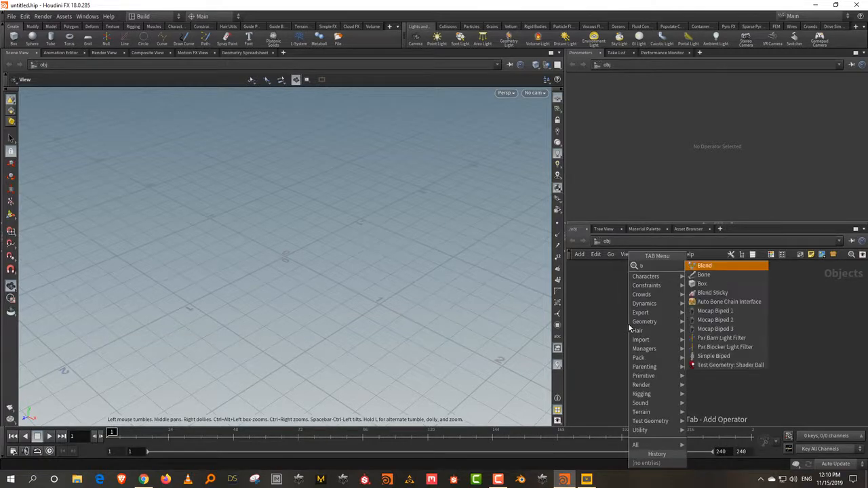
{"action": "type", "text": "ox"}
{"action": "key", "text": "Return"}
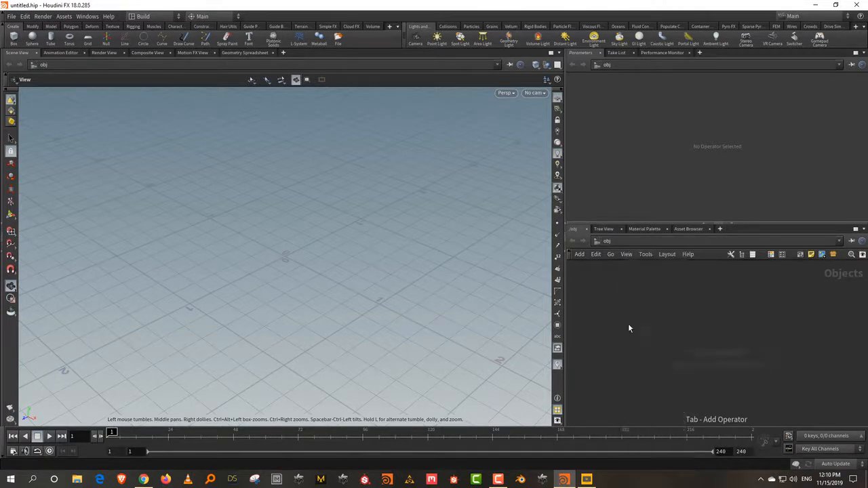
{"action": "left_click", "coordinate": [628, 323]}
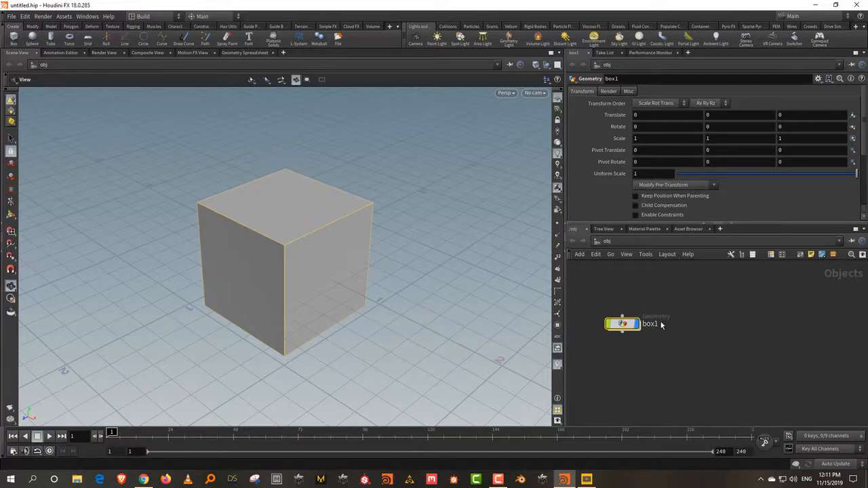
Add a Sphere object to the network, placed above and to the right of the box node
{"action": "left_click", "coordinate": [698, 306]}
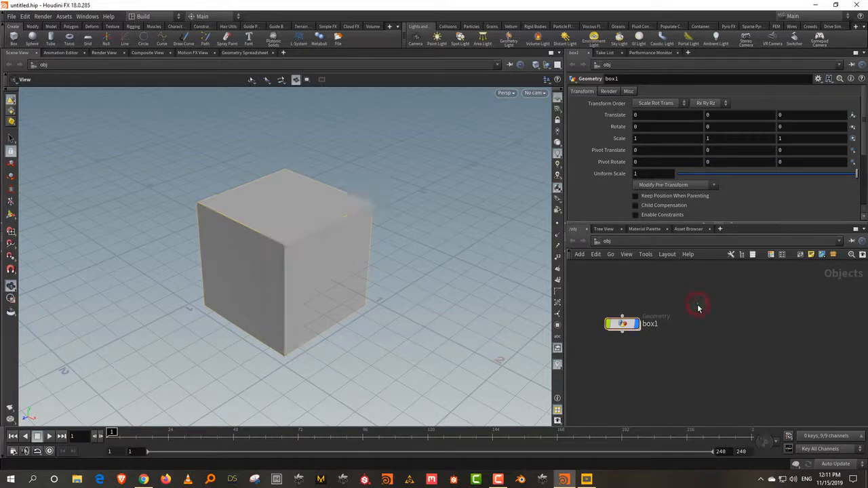
{"action": "key", "text": "Tab"}
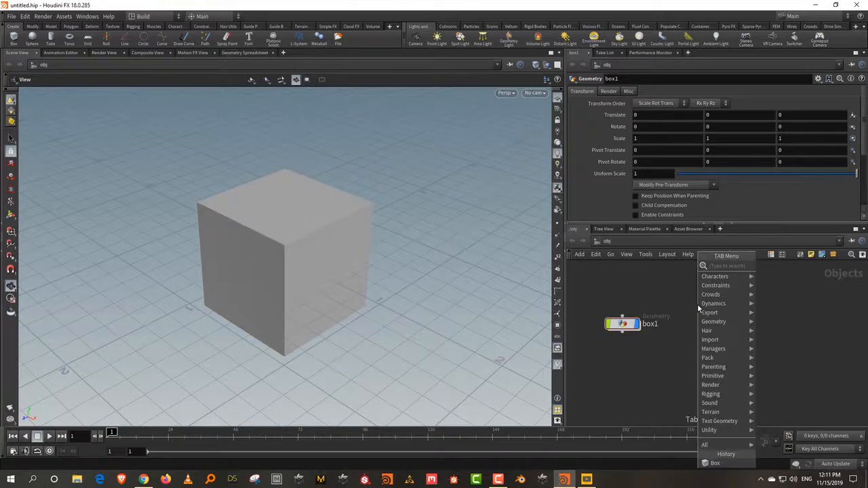
{"action": "type", "text": "sph"}
{"action": "key", "text": "Return"}
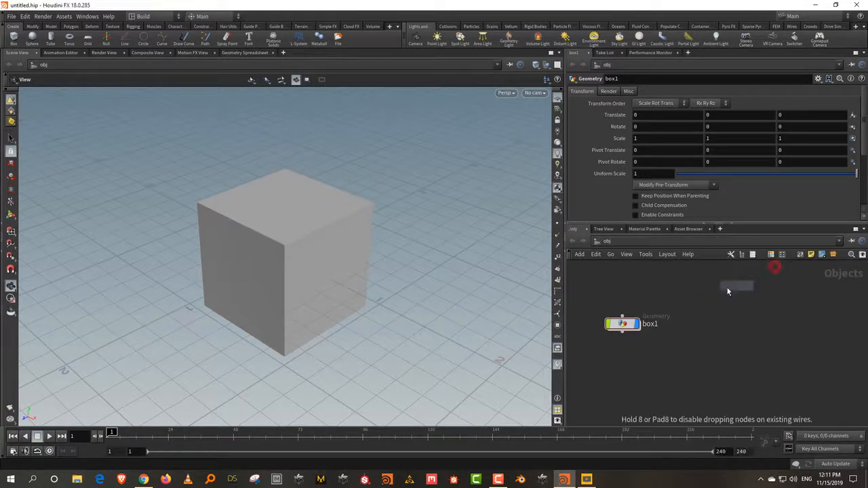
{"action": "left_click", "coordinate": [726, 289]}
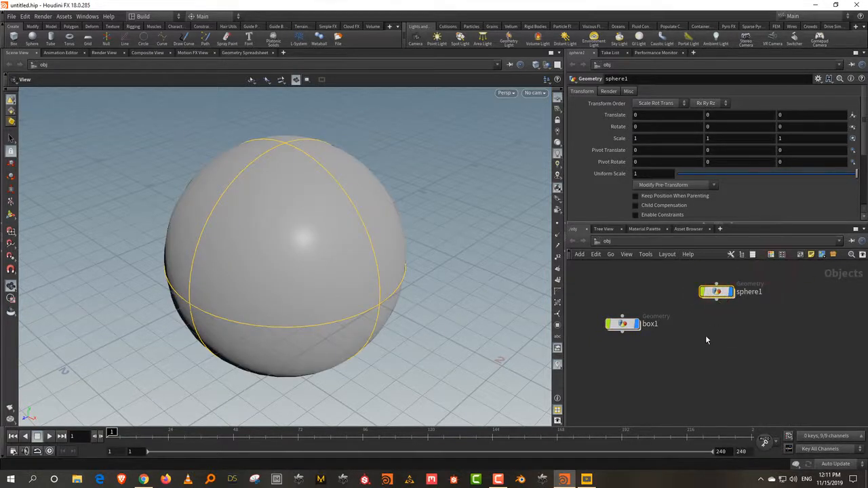
Add a Tube object to the network below the sphere node
{"action": "key", "text": "Tab"}
{"action": "type", "text": "tu"}
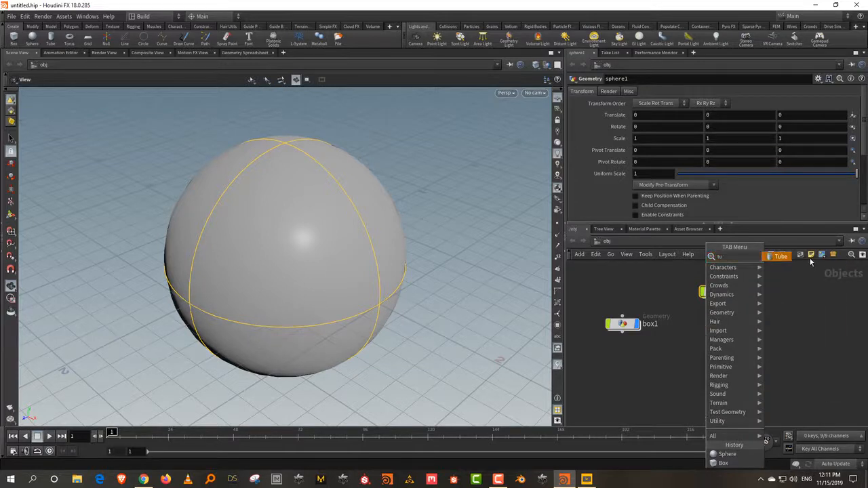
{"action": "left_click", "coordinate": [779, 259]}
{"action": "left_click", "coordinate": [722, 342]}
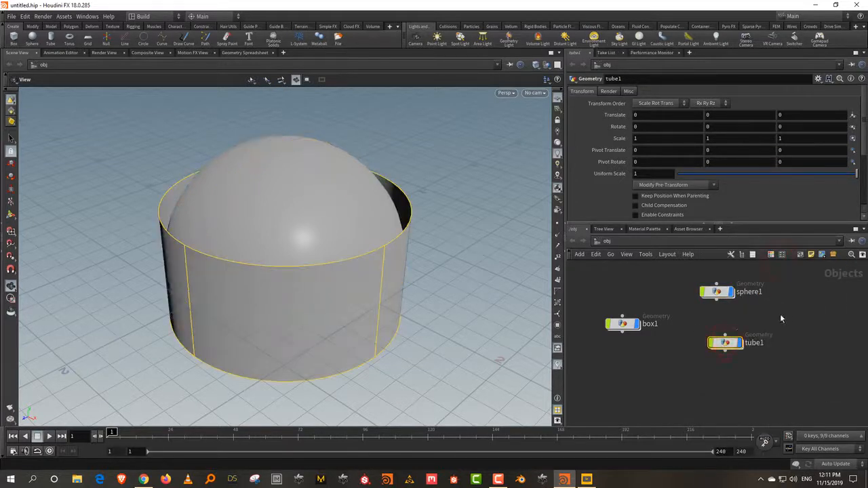
Add an empty Geometry object to the network below the box node
{"action": "key", "text": "Tab"}
{"action": "type", "text": "geo"}
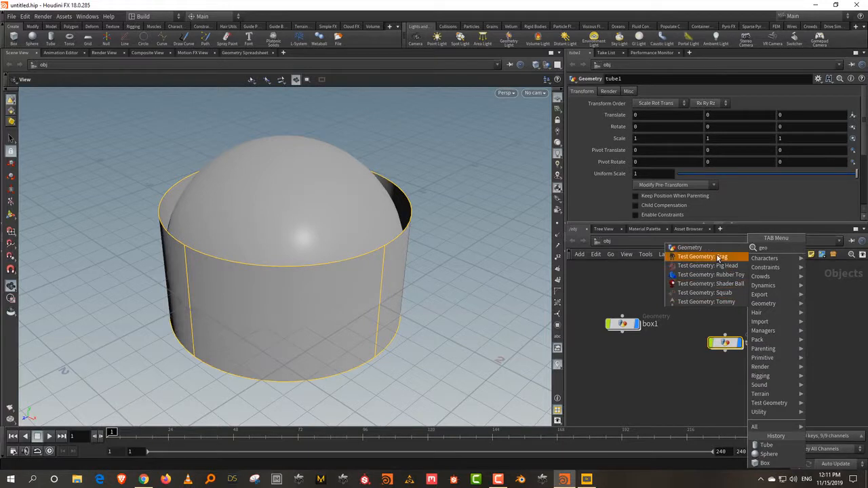
{"action": "left_click", "coordinate": [716, 250]}
{"action": "left_click", "coordinate": [648, 369]}
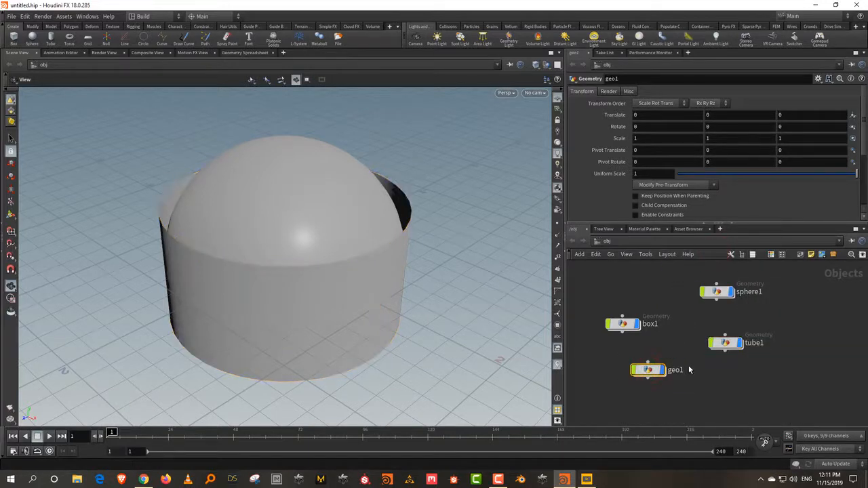
Select the box, sphere, tube and empty geometry nodes one after another in the network
{"action": "left_click", "coordinate": [620, 322]}
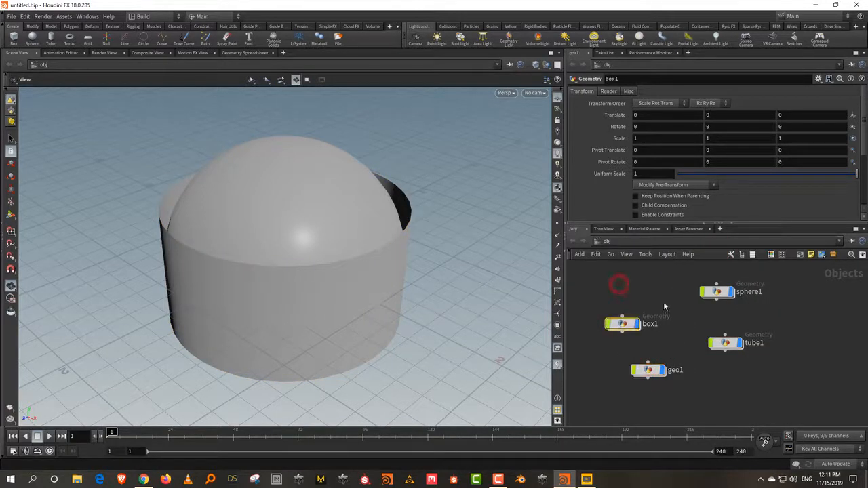
{"action": "left_click_drag", "start_coordinate": [671, 282], "coordinate": [721, 313]}
{"action": "left_click_drag", "start_coordinate": [688, 317], "coordinate": [743, 358]}
{"action": "left_click_drag", "start_coordinate": [690, 347], "coordinate": [648, 385]}
{"action": "left_click_drag", "start_coordinate": [593, 344], "coordinate": [676, 389]}
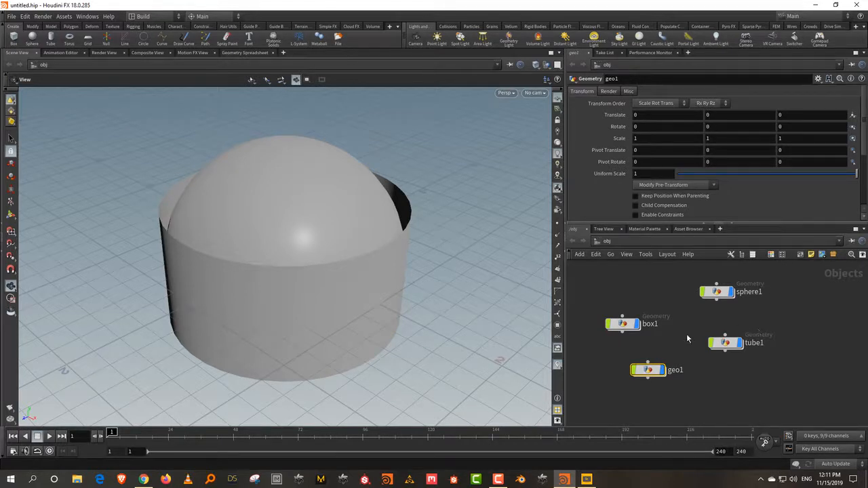
Delete the sphere, tube and empty geometry nodes, and shift the box node slightly to the right
{"action": "left_click_drag", "start_coordinate": [600, 270], "coordinate": [748, 353]}
{"action": "key", "text": "Delete"}
{"action": "left_click_drag", "start_coordinate": [695, 347], "coordinate": [642, 393]}
{"action": "key", "text": "Delete"}
{"action": "left_click", "coordinate": [620, 317]}
{"action": "left_click", "coordinate": [663, 280]}
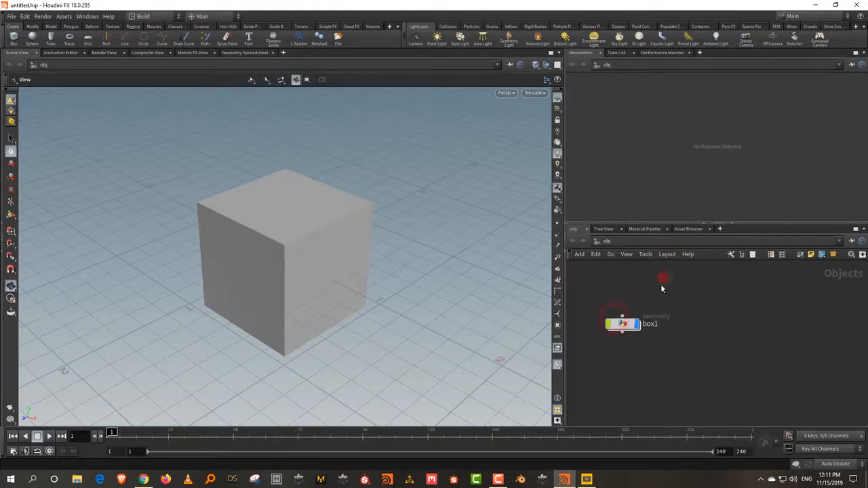
{"action": "left_click_drag", "start_coordinate": [625, 325], "coordinate": [655, 318]}
{"action": "left_click", "coordinate": [719, 296]}
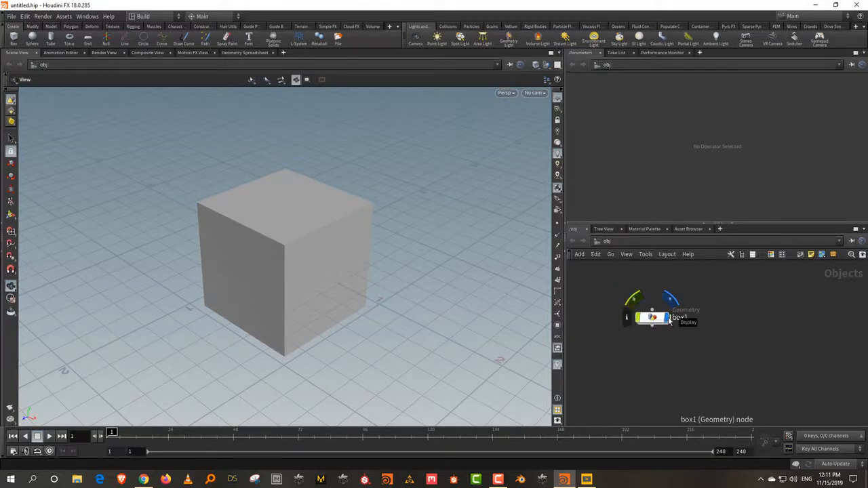
Toggle the box's display flag off and back on, and turn off its selectable flag
{"action": "left_click", "coordinate": [669, 318]}
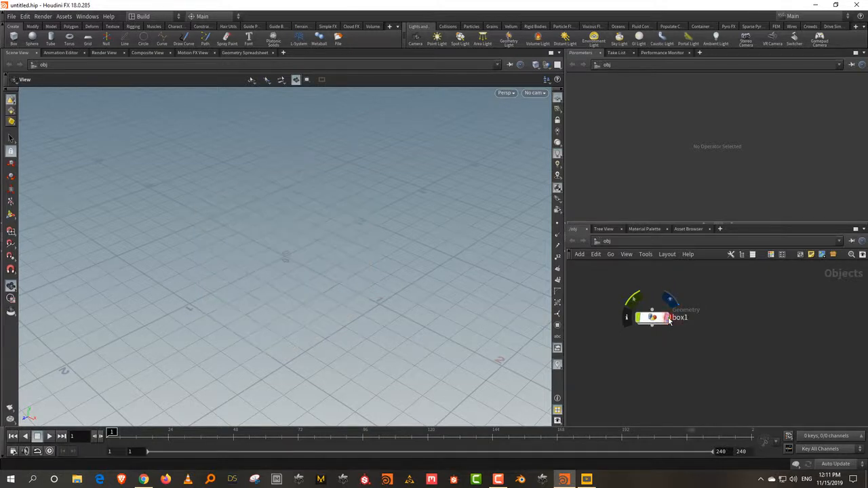
{"action": "left_click", "coordinate": [669, 319]}
{"action": "left_click", "coordinate": [669, 318]}
{"action": "left_click", "coordinate": [670, 318]}
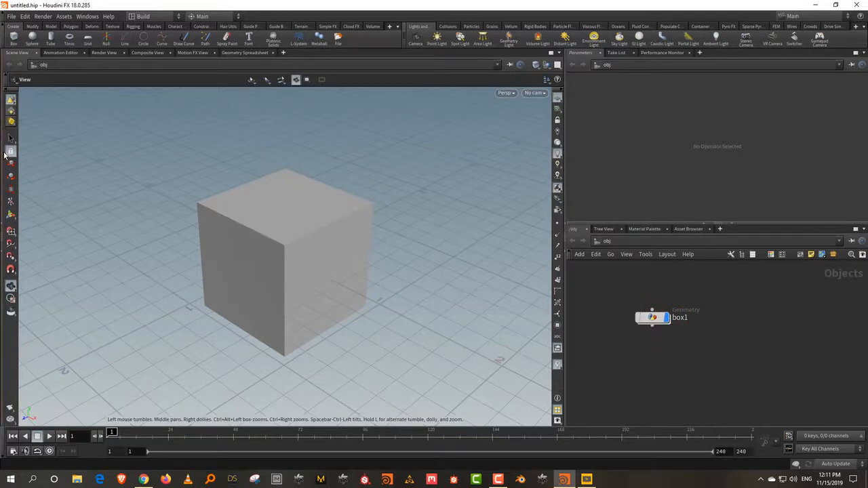
Switch the viewport to object handles and try to select the box there with area selections
{"action": "mouse_move", "coordinate": [212, 175]}
{"action": "left_mouse_down"}
{"action": "mouse_move", "coordinate": [301, 288]}
{"action": "mouse_move", "coordinate": [262, 176]}
{"action": "mouse_move", "coordinate": [292, 251]}
{"action": "left_mouse_up"}
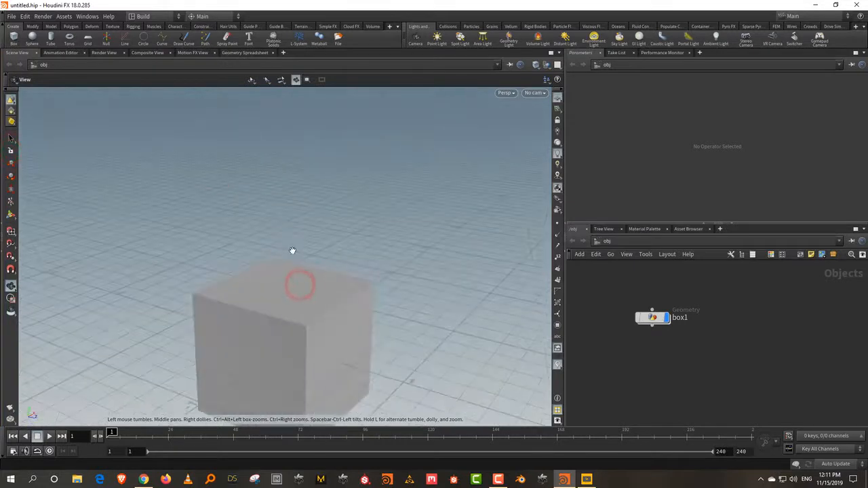
{"action": "key", "text": "g"}
{"action": "key", "text": "Return"}
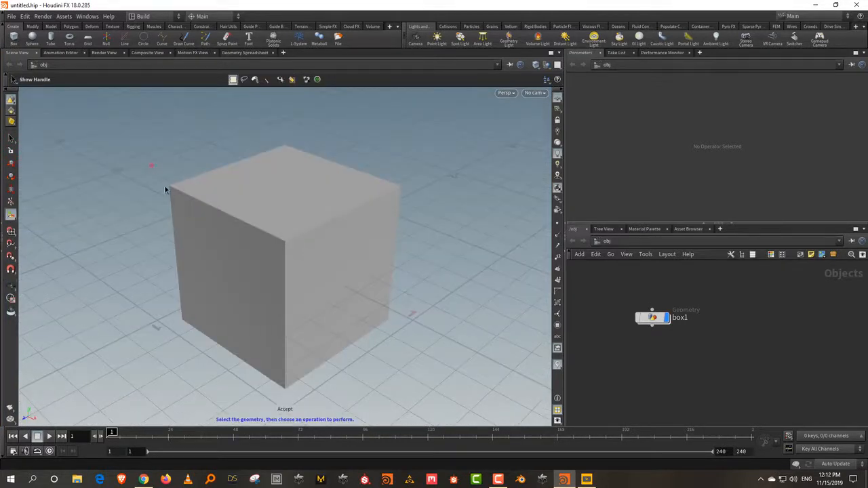
{"action": "left_click_drag", "start_coordinate": [152, 166], "coordinate": [253, 234]}
{"action": "left_click_drag", "start_coordinate": [189, 174], "coordinate": [264, 240]}
{"action": "left_click_drag", "start_coordinate": [217, 172], "coordinate": [343, 280]}
{"action": "left_click_drag", "start_coordinate": [245, 187], "coordinate": [341, 277]}
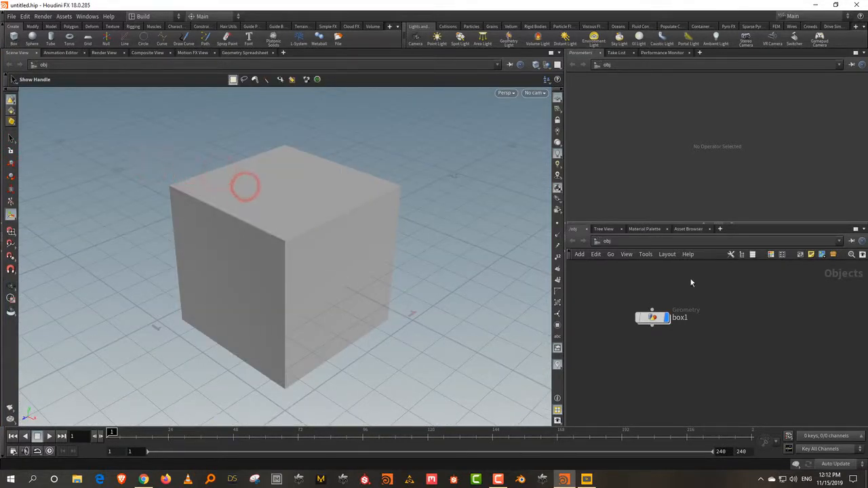
Add a Sphere object to the network to the right of the box node
{"action": "left_click", "coordinate": [702, 295]}
{"action": "key", "text": "Tab"}
{"action": "type", "text": "sp"}
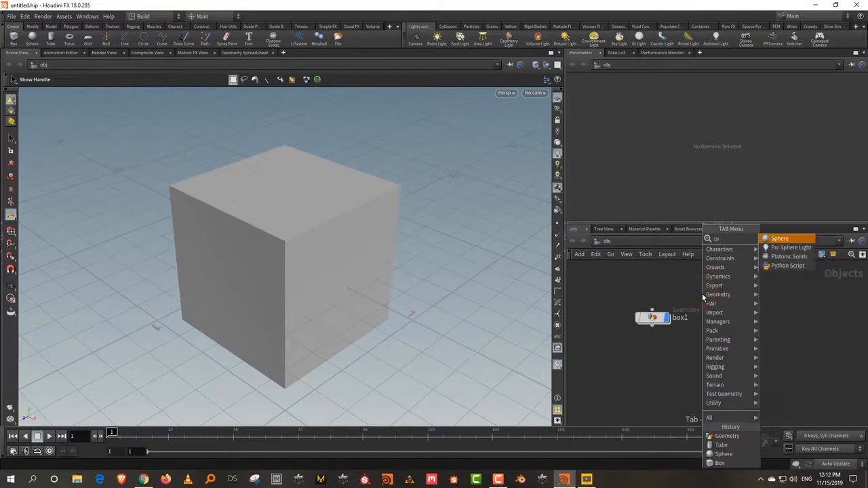
{"action": "left_click", "coordinate": [780, 239]}
{"action": "left_click", "coordinate": [781, 296]}
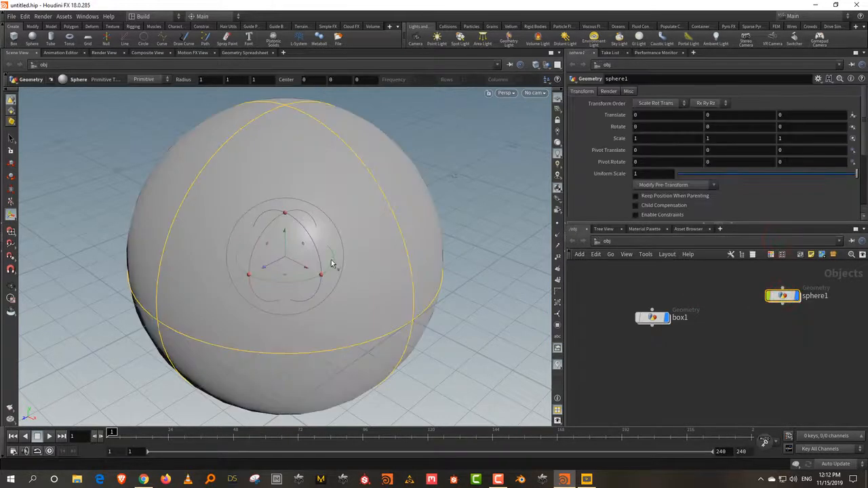
Move the sphere along the X axis to about -2.13 so it stands clear of the box
{"action": "left_click_drag", "start_coordinate": [308, 267], "coordinate": [125, 169]}
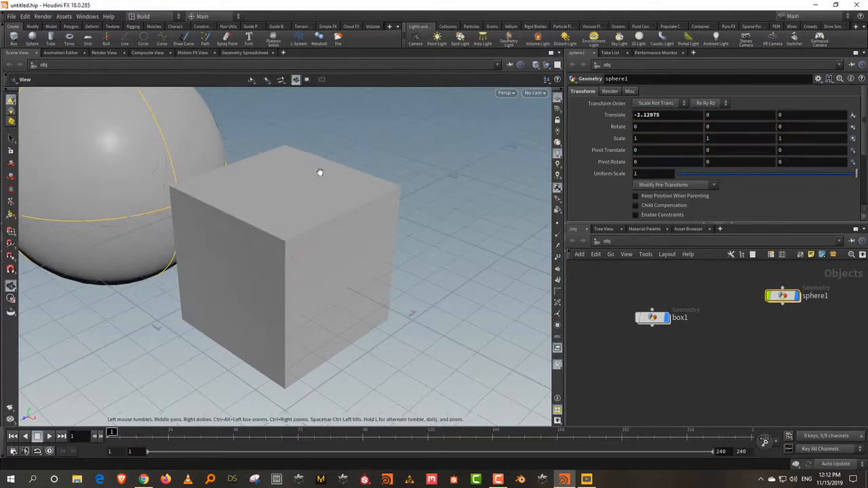
{"action": "right_click_drag", "start_coordinate": [319, 172], "coordinate": [304, 316], "text": "alt"}
{"action": "middle_click_drag", "start_coordinate": [479, 266], "coordinate": [466, 288], "text": "alt"}
{"action": "left_click", "coordinate": [339, 142]}
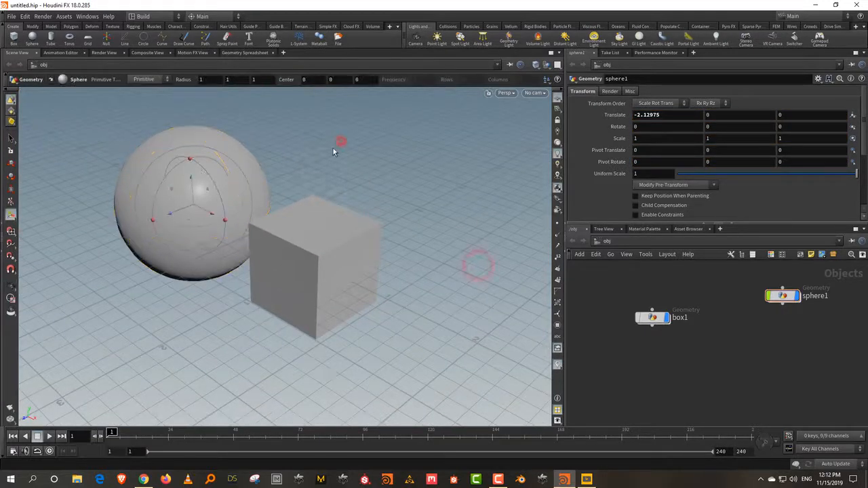
Select the sphere directly in the viewport, deselect it, and try to select the box the same way
{"action": "left_click", "coordinate": [208, 166]}
{"action": "left_click", "coordinate": [341, 154]}
{"action": "left_click", "coordinate": [306, 210]}
Select the box through its network node and move it along the X axis to about 0.06
{"action": "left_click", "coordinate": [603, 285]}
{"action": "left_click_drag", "start_coordinate": [622, 292], "coordinate": [672, 349]}
{"action": "left_click_drag", "start_coordinate": [685, 293], "coordinate": [652, 351]}
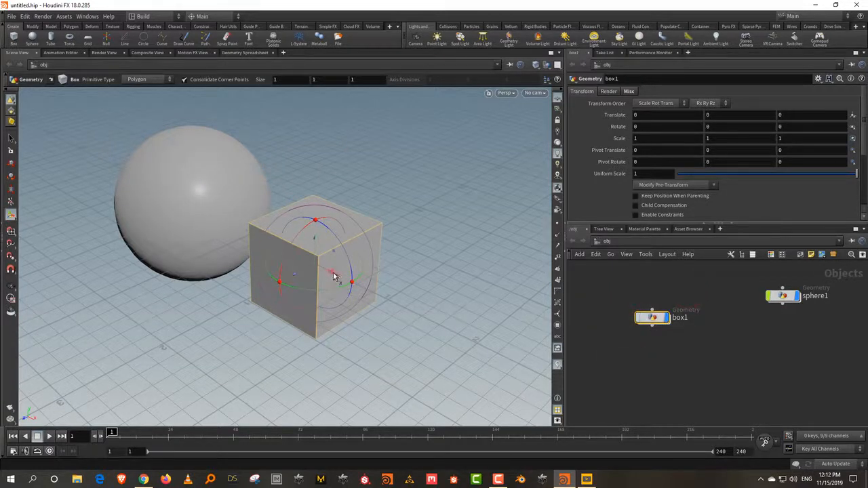
{"action": "left_click_drag", "start_coordinate": [330, 278], "coordinate": [332, 276]}
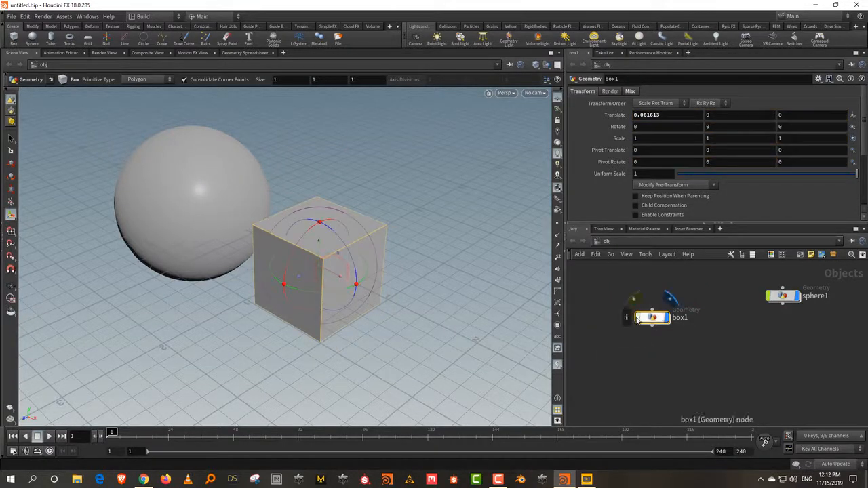
Turn the box's selectable flag back on and view its node information
{"action": "left_click", "coordinate": [636, 319]}
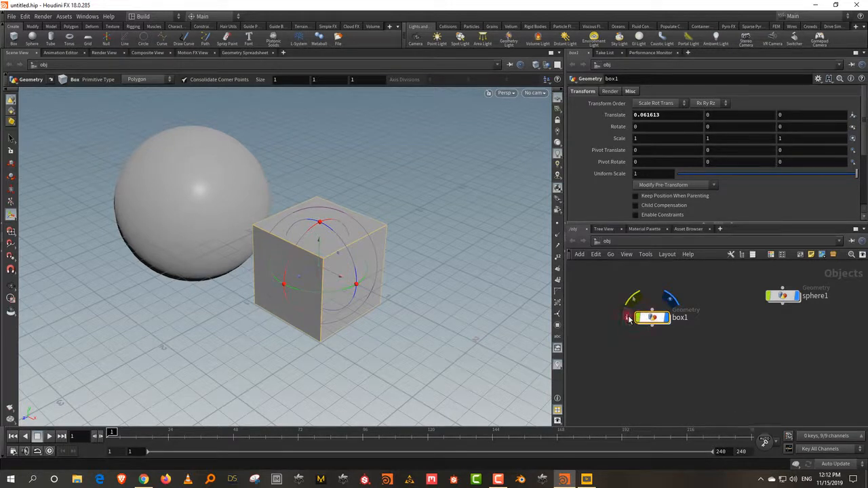
{"action": "left_click", "coordinate": [625, 320]}
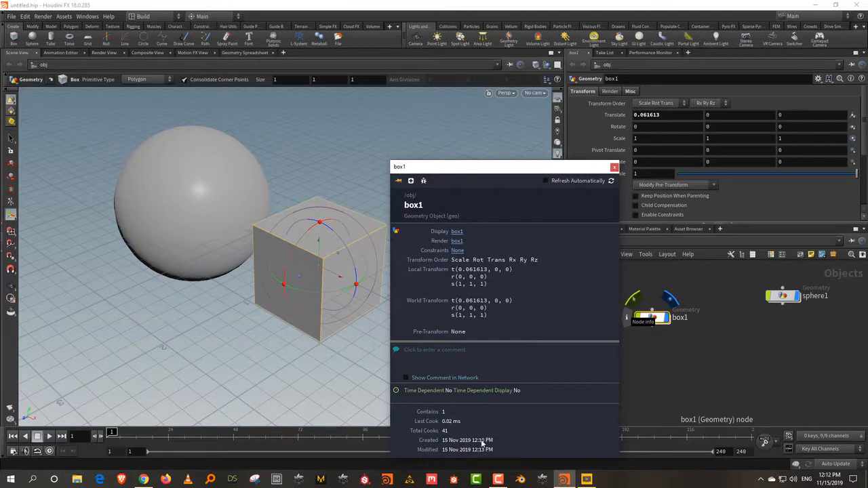
{"action": "left_click", "coordinate": [614, 167]}
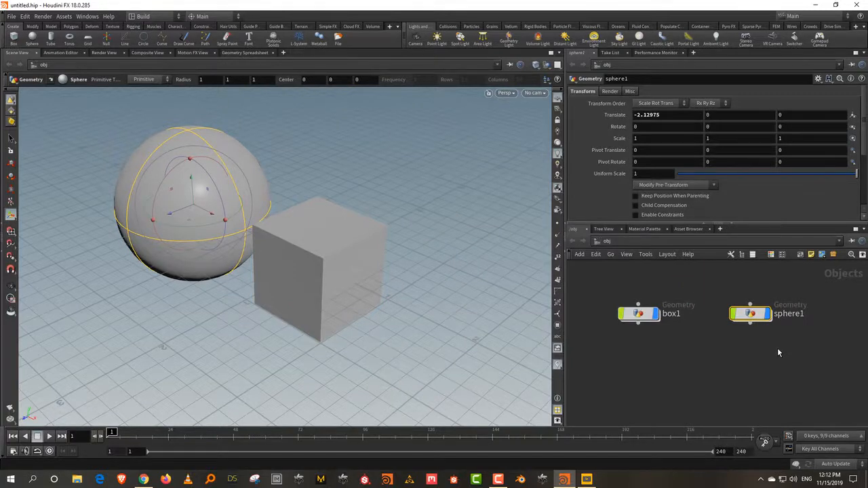
Delete the sphere node and move the box node closer to the middle of the network
{"action": "key", "text": "Delete"}
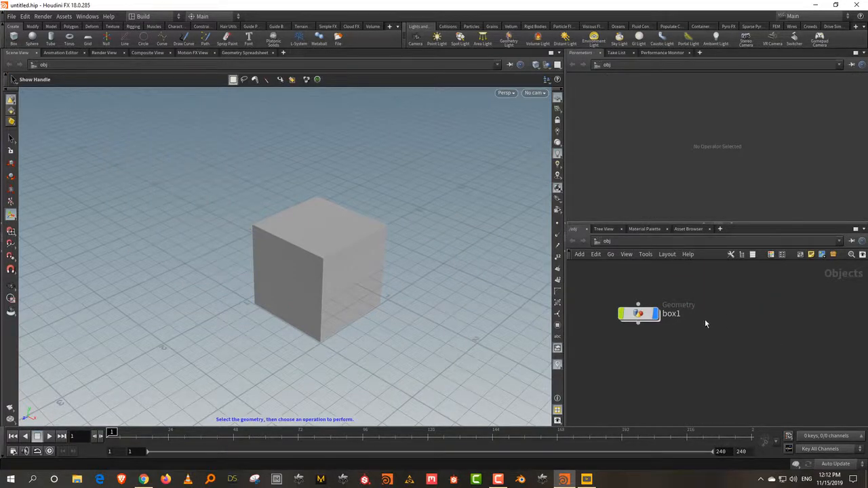
{"action": "left_click_drag", "start_coordinate": [640, 316], "coordinate": [661, 314]}
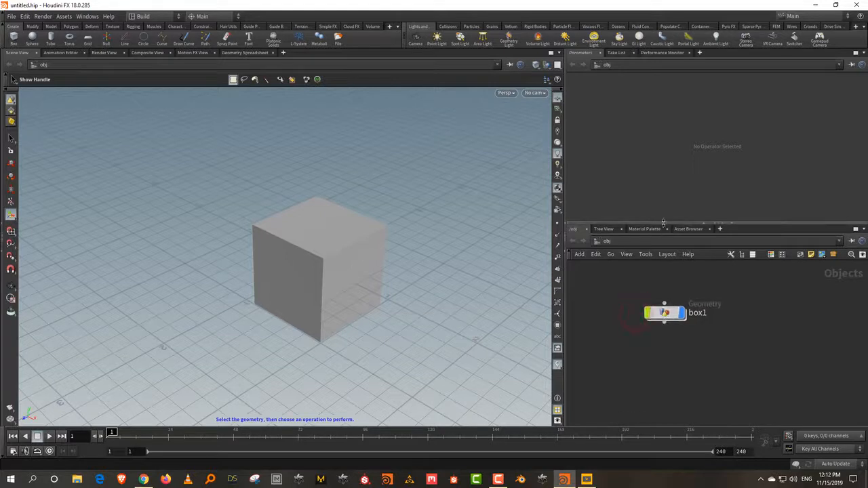
Enlarge the network editor further, select the box node and shift it slightly to the right
{"action": "left_click_drag", "start_coordinate": [664, 223], "coordinate": [665, 198]}
{"action": "left_click_drag", "start_coordinate": [743, 264], "coordinate": [629, 354]}
{"action": "left_click_drag", "start_coordinate": [663, 300], "coordinate": [681, 306]}
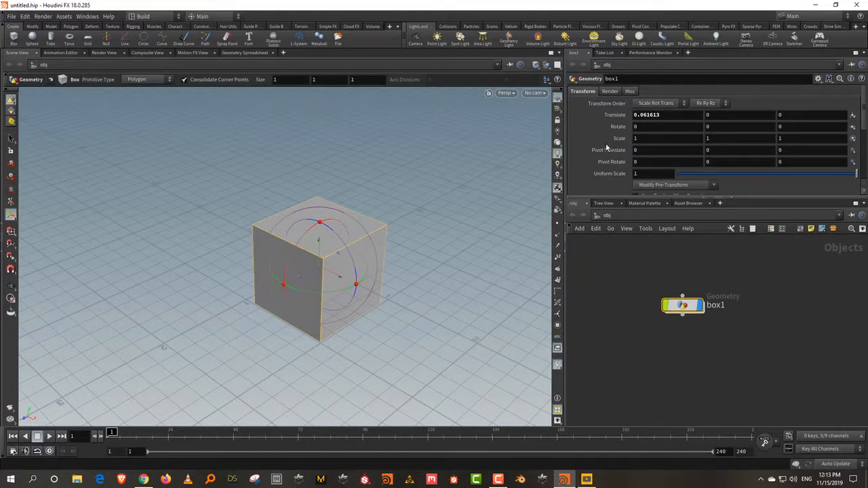
Place the box node lower in the network, leave it deselected, and enlarge the parameter area to show more transform settings
{"action": "left_click_drag", "start_coordinate": [643, 198], "coordinate": [634, 297]}
{"action": "mouse_move", "coordinate": [684, 324]}
{"action": "left_mouse_down"}
{"action": "mouse_move", "coordinate": [690, 362]}
{"action": "mouse_move", "coordinate": [695, 349]}
{"action": "left_mouse_up"}
{"action": "left_click", "coordinate": [774, 343]}
{"action": "left_click", "coordinate": [767, 317]}
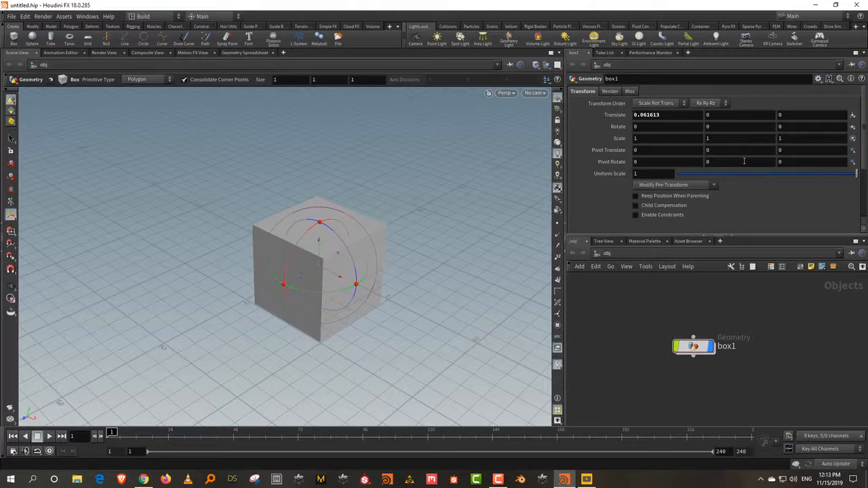
Shift the box object node slightly upward and go inside it to select the box node in its geometry network
{"action": "left_click_drag", "start_coordinate": [696, 348], "coordinate": [701, 337]}
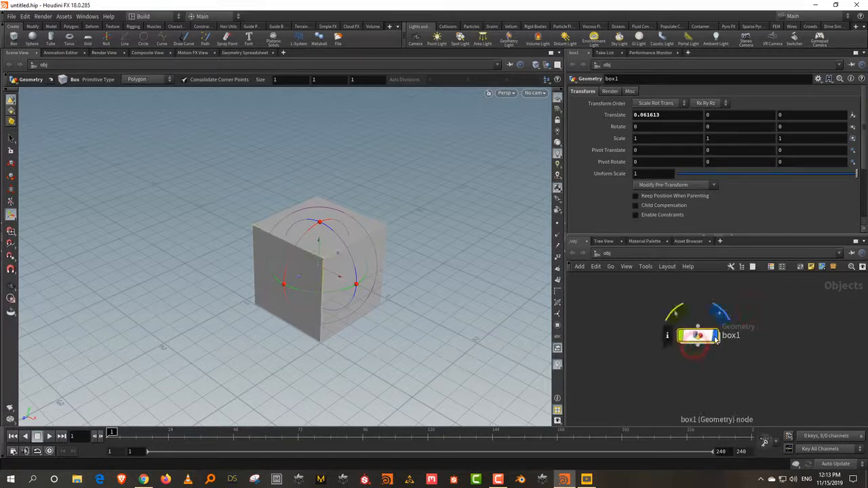
{"action": "double_click", "coordinate": [699, 335]}
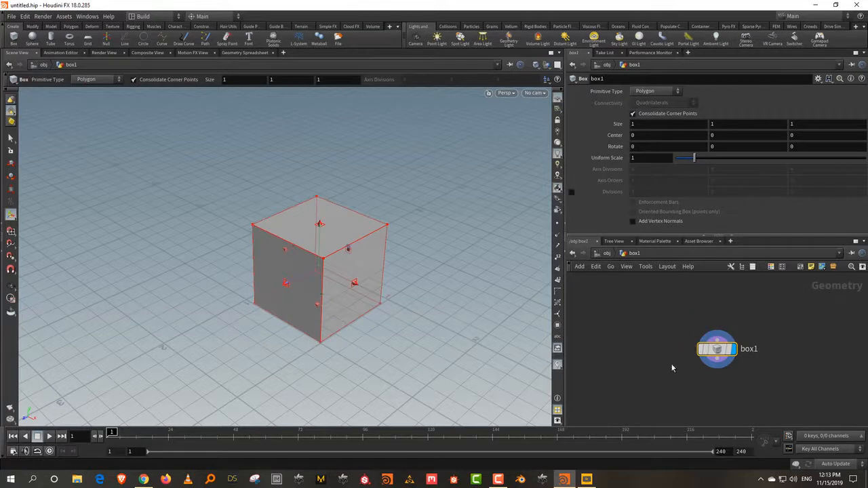
{"action": "mouse_move", "coordinate": [722, 354]}
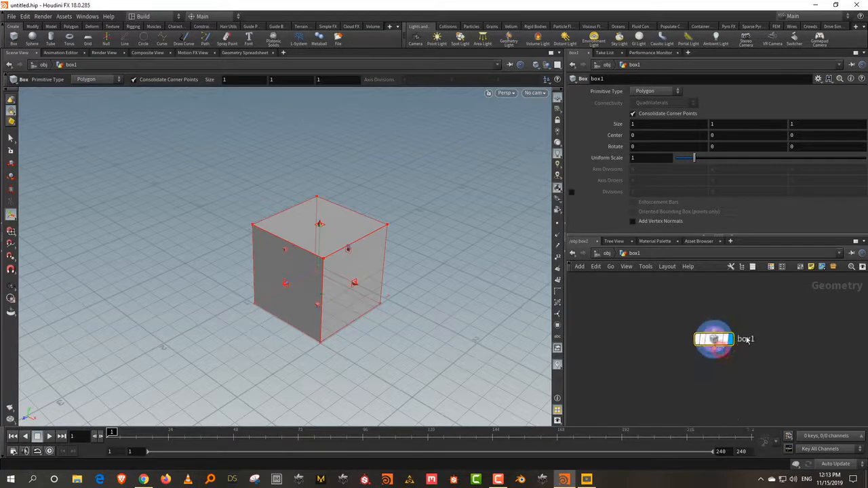
{"action": "left_click_drag", "start_coordinate": [773, 319], "coordinate": [659, 379]}
Try the Polygon Mesh and NURBS primitive types on the box and set it back to Polygon
{"action": "left_click", "coordinate": [655, 92]}
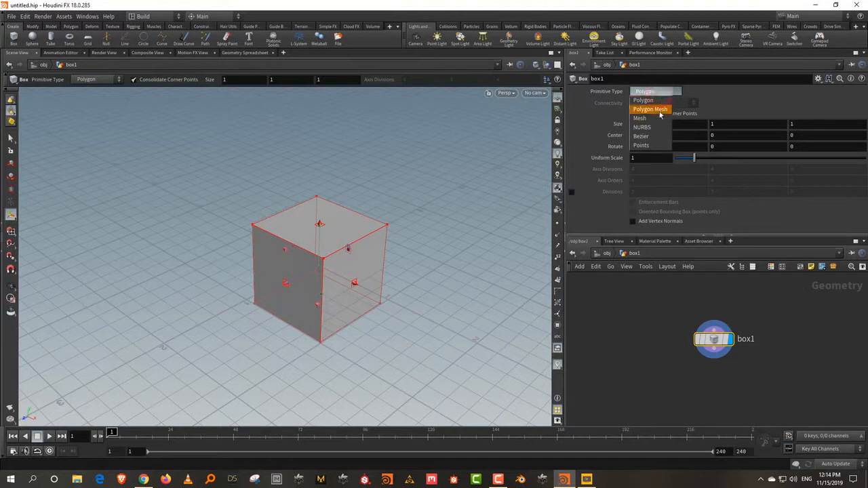
{"action": "left_click", "coordinate": [657, 110]}
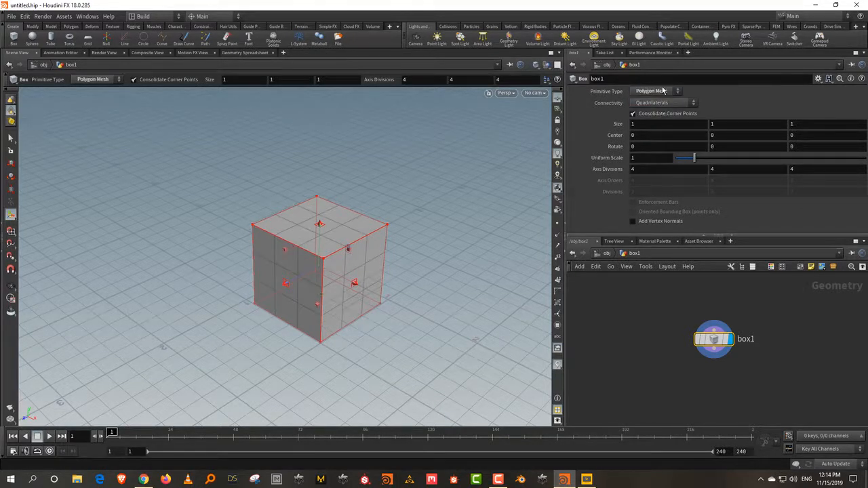
{"action": "left_click", "coordinate": [663, 91]}
{"action": "left_click", "coordinate": [661, 126]}
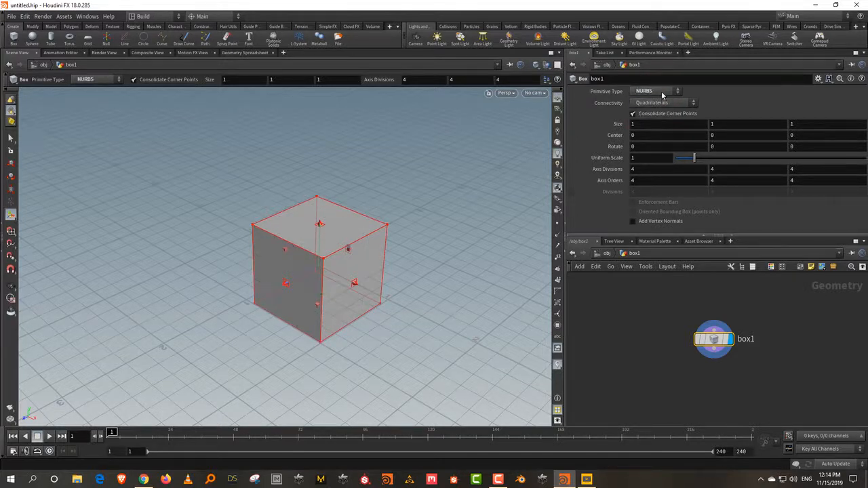
{"action": "left_click", "coordinate": [663, 90]}
{"action": "left_click", "coordinate": [661, 97]}
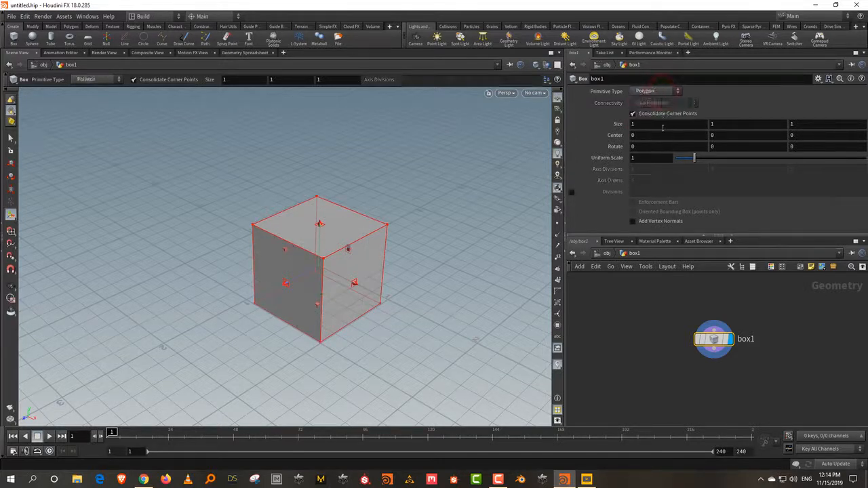
Make the network editor taller, reselect the box geometry node and return to the object level
{"action": "left_click_drag", "start_coordinate": [684, 236], "coordinate": [687, 202]}
{"action": "left_click", "coordinate": [639, 270]}
{"action": "left_click_drag", "start_coordinate": [844, 312], "coordinate": [701, 354]}
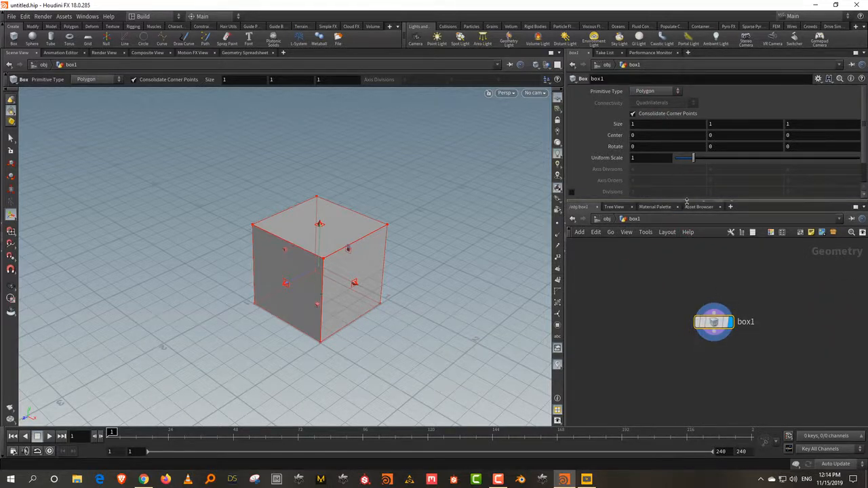
{"action": "left_click_drag", "start_coordinate": [687, 203], "coordinate": [686, 216]}
{"action": "left_click", "coordinate": [643, 275]}
{"action": "left_click", "coordinate": [605, 232]}
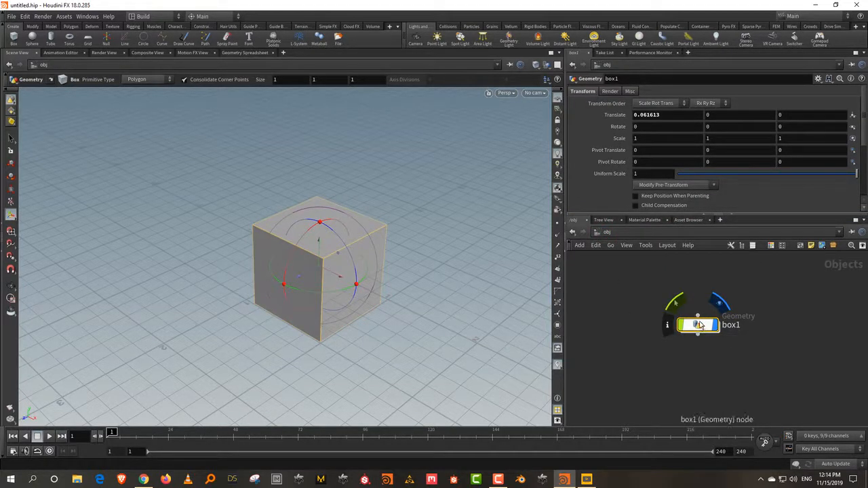
Go inside the box node again, view the flags on its geometry node and return to the object level
{"action": "key", "text": "i"}
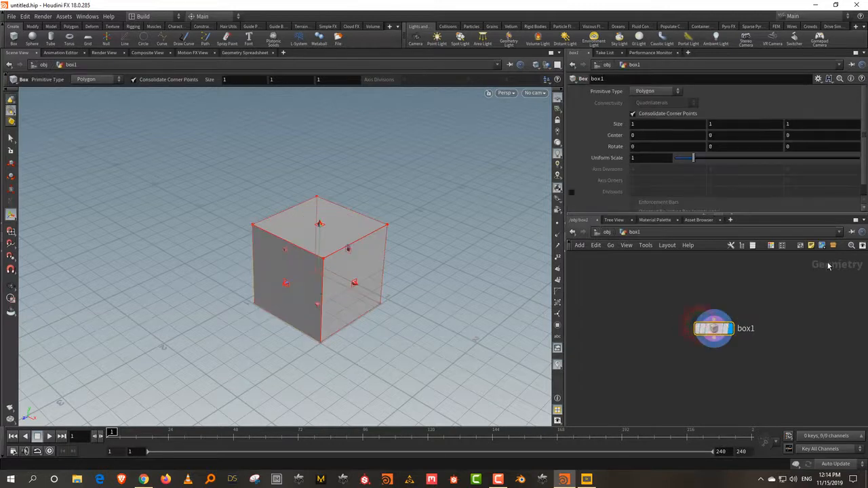
{"action": "mouse_move", "coordinate": [714, 329]}
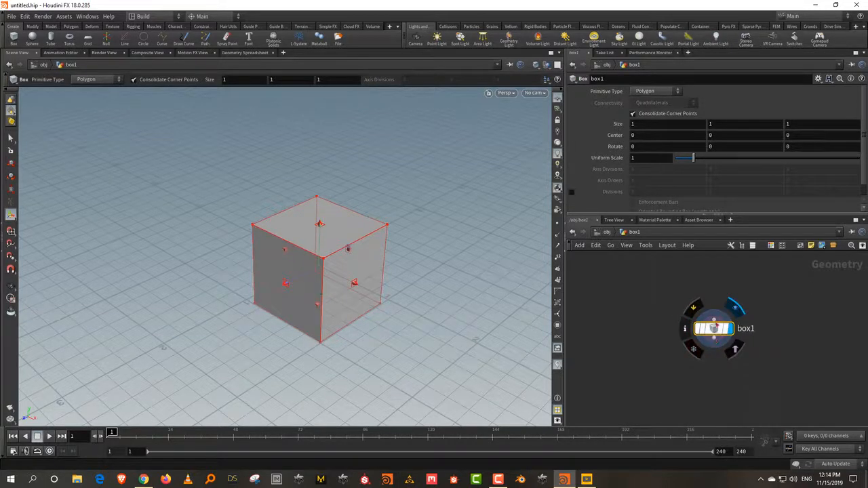
{"action": "left_click", "coordinate": [787, 287]}
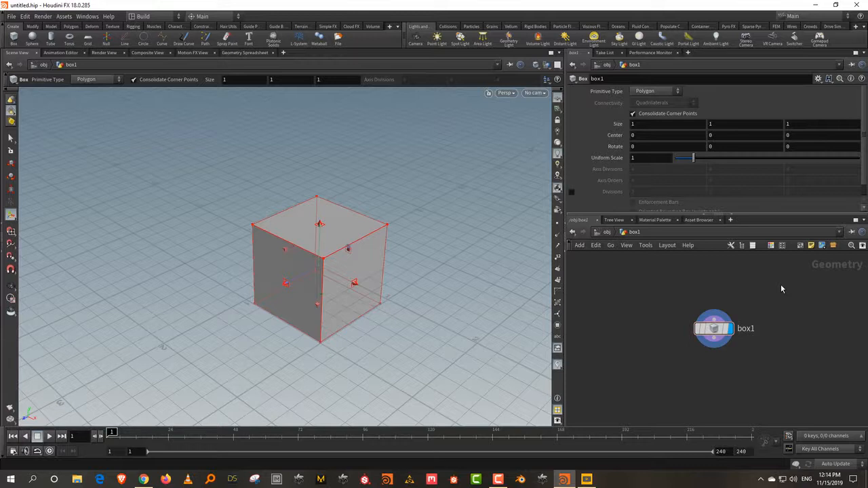
{"action": "left_click", "coordinate": [608, 232]}
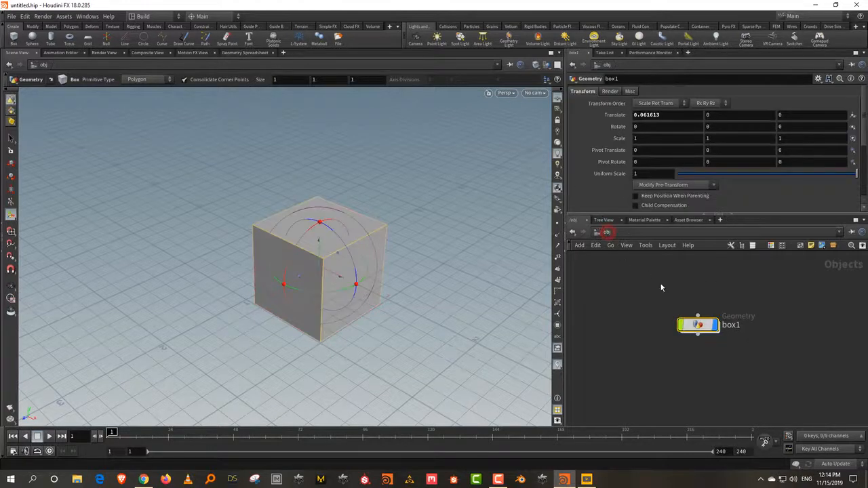
Add a Sphere node to the object network, below and to the right of the box node
{"action": "left_click", "coordinate": [779, 282]}
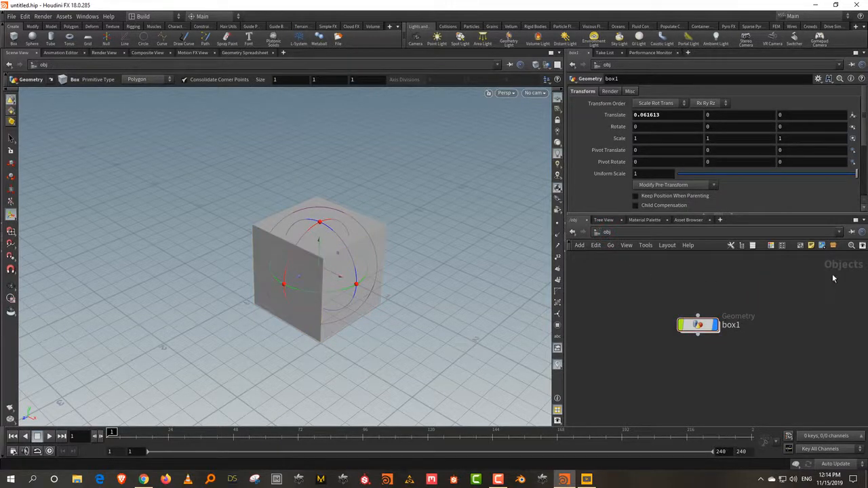
{"action": "key", "text": "Tab"}
{"action": "type", "text": "sp"}
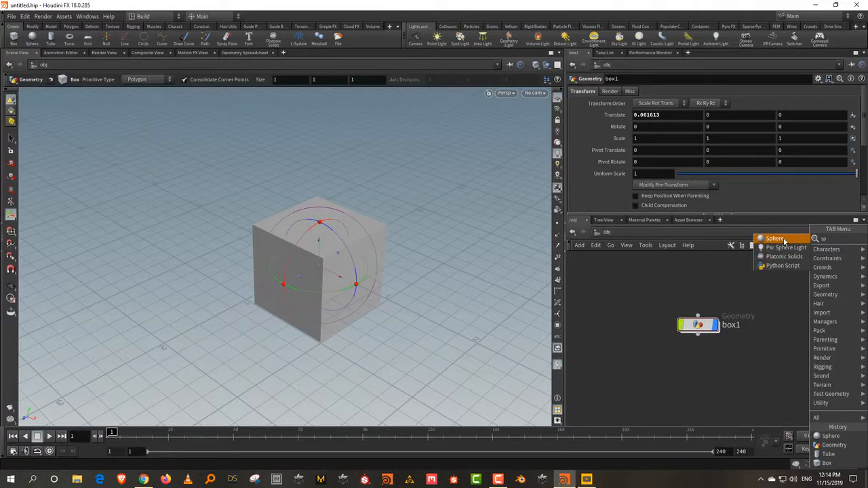
{"action": "left_click", "coordinate": [784, 242]}
{"action": "left_click", "coordinate": [766, 370]}
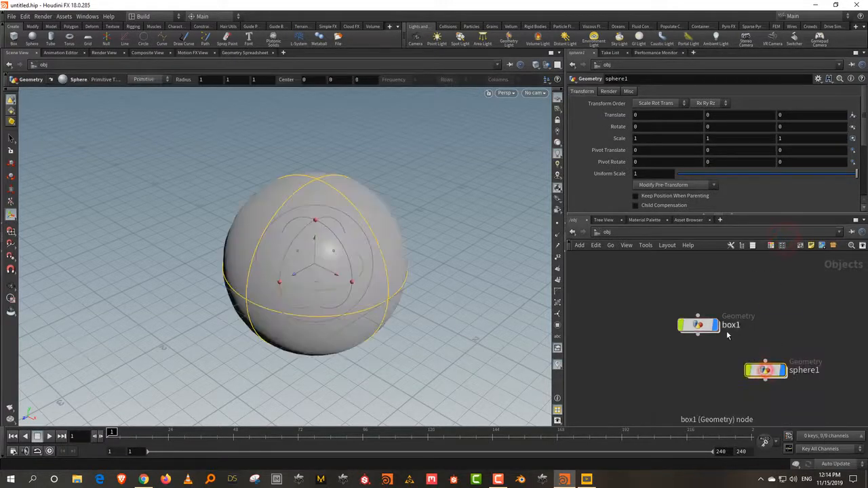
Move the box node above the sphere node and connect its output to the sphere's parent input
{"action": "left_click_drag", "start_coordinate": [703, 327], "coordinate": [745, 300]}
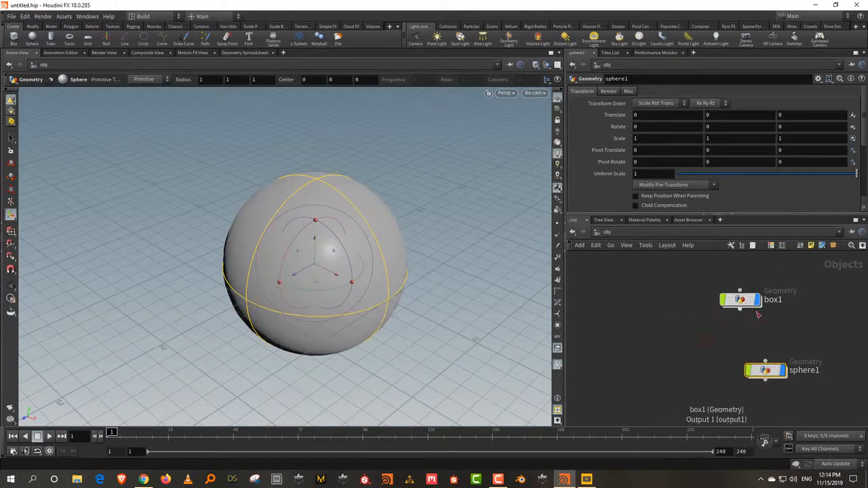
{"action": "left_click", "coordinate": [741, 310]}
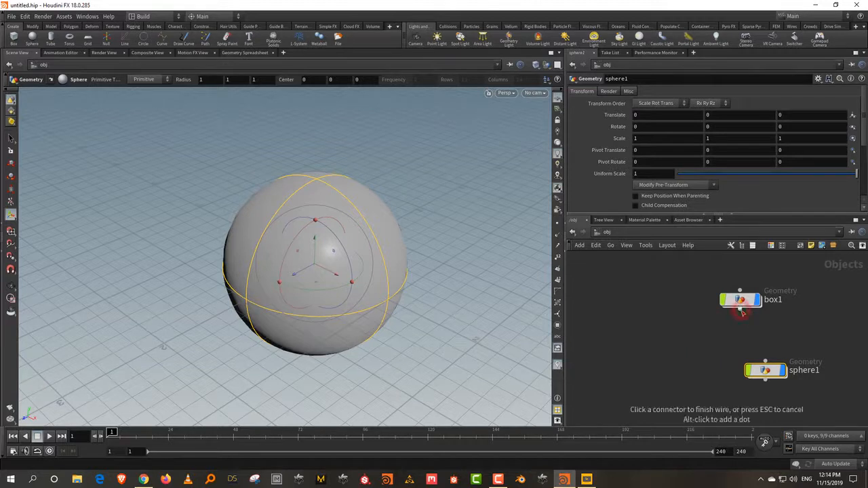
{"action": "left_click", "coordinate": [771, 360]}
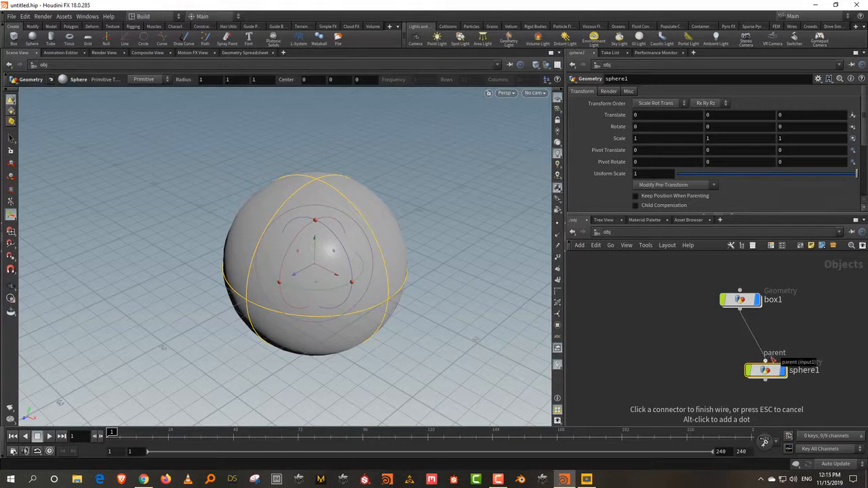
{"action": "left_click", "coordinate": [778, 360]}
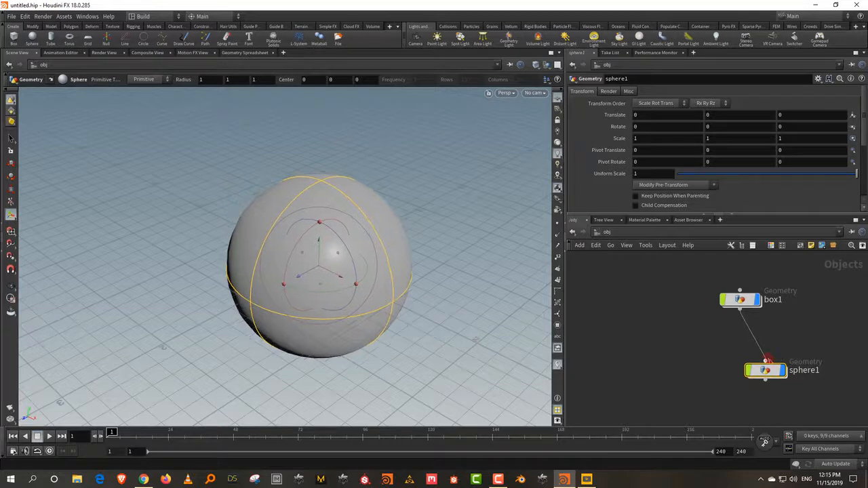
Move the sphere away from the box along the X axis to about -2.88
{"action": "left_click_drag", "start_coordinate": [341, 276], "coordinate": [167, 213]}
{"action": "left_click_drag", "start_coordinate": [274, 222], "coordinate": [362, 236], "text": "alt"}
{"action": "right_click_drag", "start_coordinate": [284, 219], "coordinate": [279, 267], "text": "alt"}
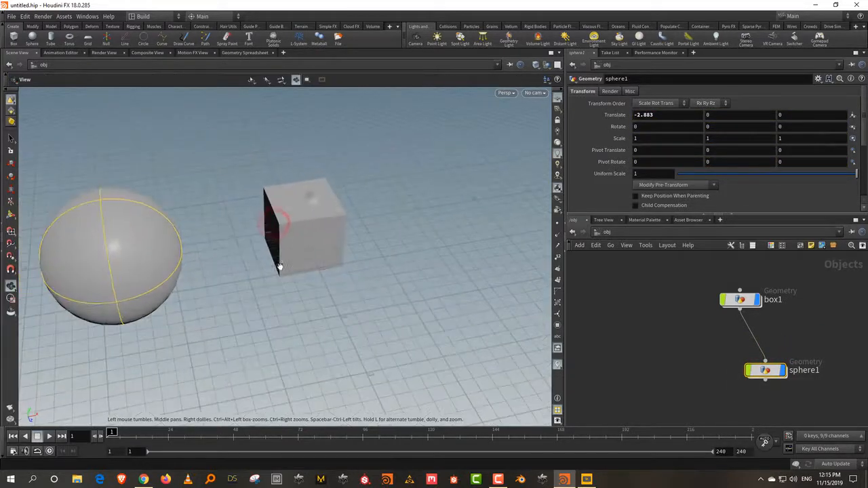
{"action": "middle_click_drag", "start_coordinate": [264, 252], "coordinate": [286, 248], "text": "alt"}
Select the parent box, move it along X to about -0.15 and rotate it to about 4.2 degrees around Y
{"action": "left_click_drag", "start_coordinate": [678, 265], "coordinate": [797, 323]}
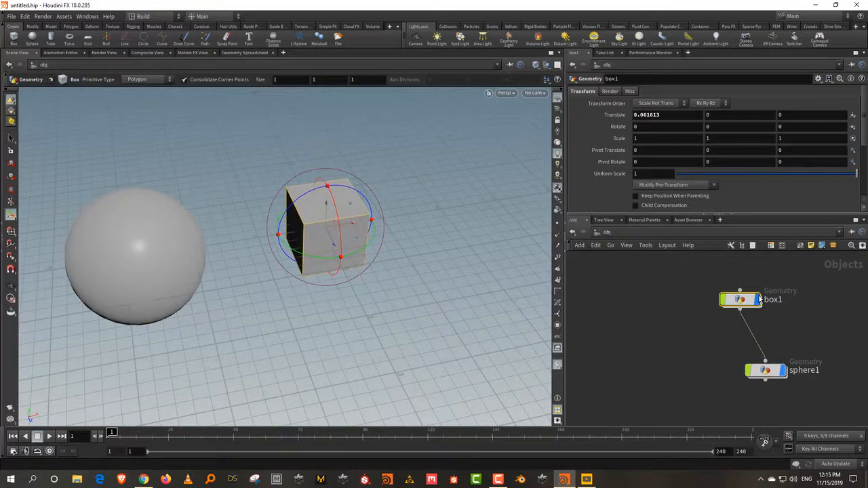
{"action": "left_click_drag", "start_coordinate": [761, 299], "coordinate": [773, 300]}
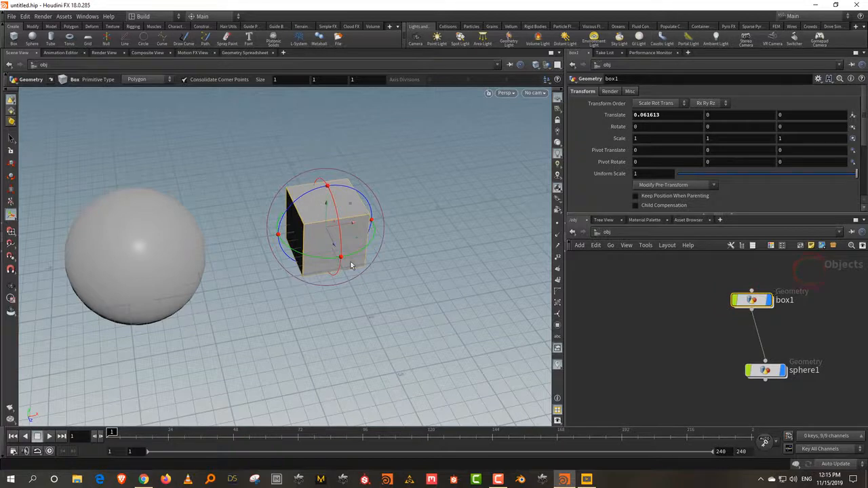
{"action": "mouse_move", "coordinate": [352, 224]}
{"action": "left_mouse_down"}
{"action": "mouse_move", "coordinate": [453, 219]}
{"action": "mouse_move", "coordinate": [305, 225]}
{"action": "mouse_move", "coordinate": [336, 230]}
{"action": "left_mouse_up"}
{"action": "key", "text": "r"}
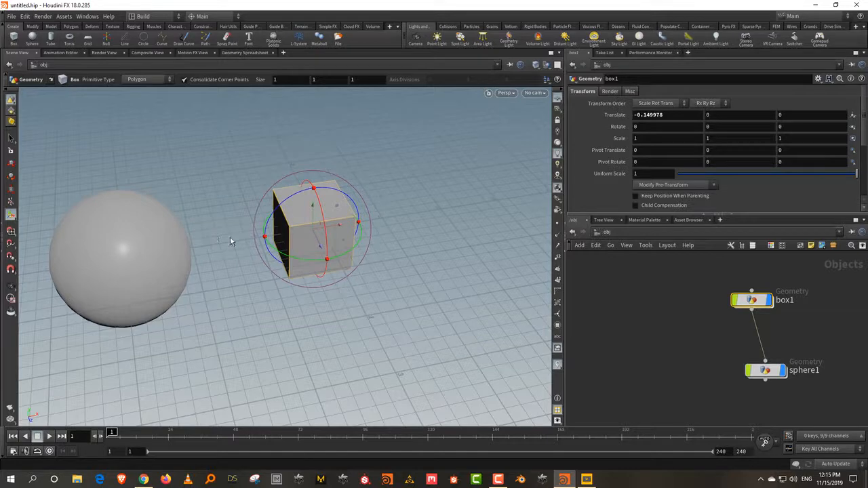
{"action": "mouse_move", "coordinate": [304, 267]}
{"action": "left_mouse_down"}
{"action": "mouse_move", "coordinate": [336, 263]}
{"action": "mouse_move", "coordinate": [192, 253]}
{"action": "mouse_move", "coordinate": [405, 264]}
{"action": "mouse_move", "coordinate": [333, 258]}
{"action": "mouse_move", "coordinate": [306, 266]}
{"action": "left_mouse_up"}
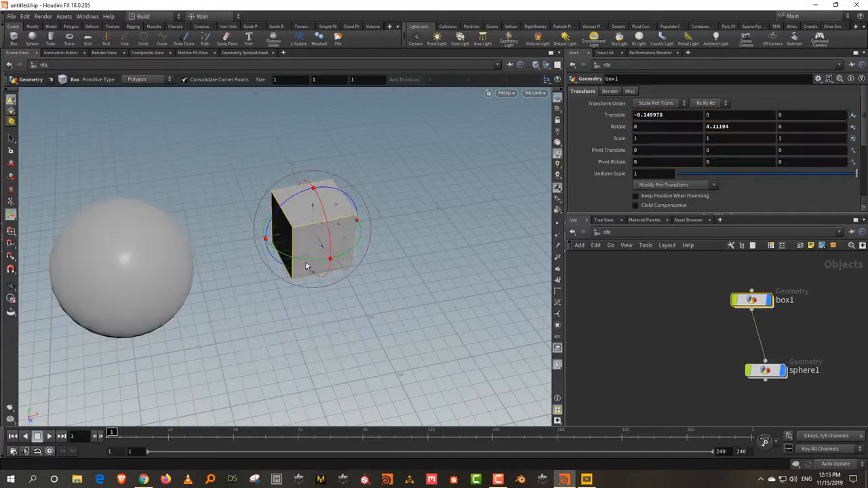
Try scaling the parent box uniformly and undo the scaling
{"action": "key", "text": "e"}
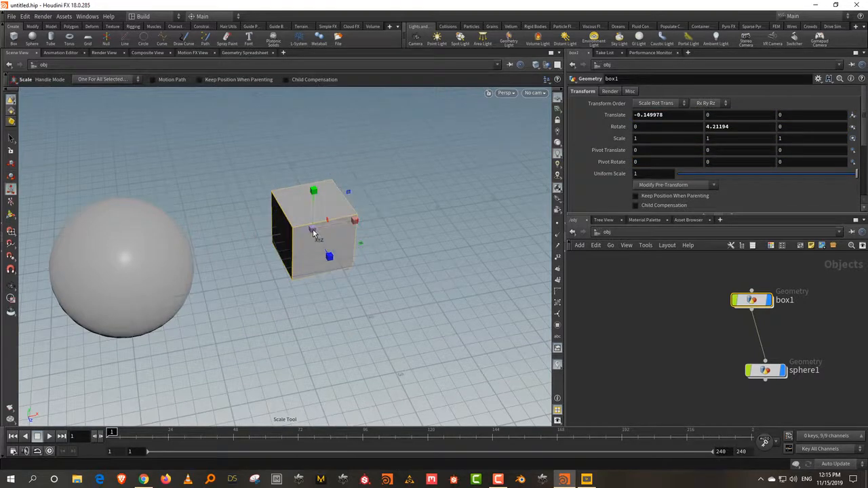
{"action": "mouse_move", "coordinate": [311, 234]}
{"action": "left_mouse_down"}
{"action": "mouse_move", "coordinate": [276, 255]}
{"action": "mouse_move", "coordinate": [296, 237]}
{"action": "left_mouse_up"}
{"action": "key", "text": "ctrl+z"}
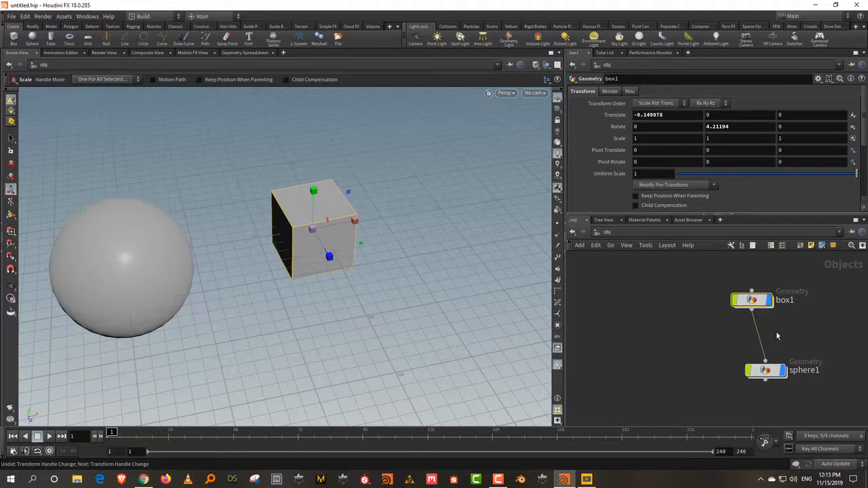
Cut the wire between the box and the sphere, and rotate the box to about 22.5 degrees around Y
{"action": "key", "text": "y"}
{"action": "mouse_move", "coordinate": [766, 325]}
{"action": "left_mouse_down"}
{"action": "mouse_move", "coordinate": [773, 318]}
{"action": "mouse_move", "coordinate": [798, 333]}
{"action": "left_mouse_up"}
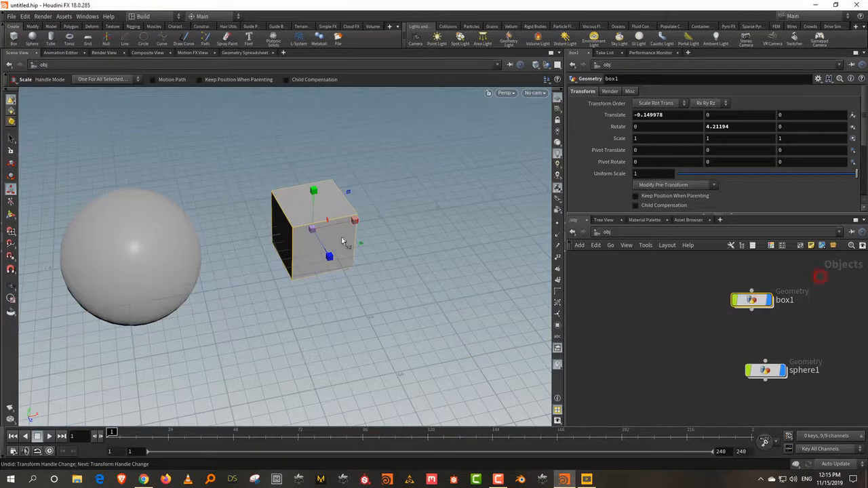
{"action": "key", "text": "r"}
{"action": "mouse_move", "coordinate": [312, 259]}
{"action": "left_mouse_down"}
{"action": "mouse_move", "coordinate": [397, 250]}
{"action": "mouse_move", "coordinate": [343, 265]}
{"action": "mouse_move", "coordinate": [325, 259]}
{"action": "left_mouse_up"}
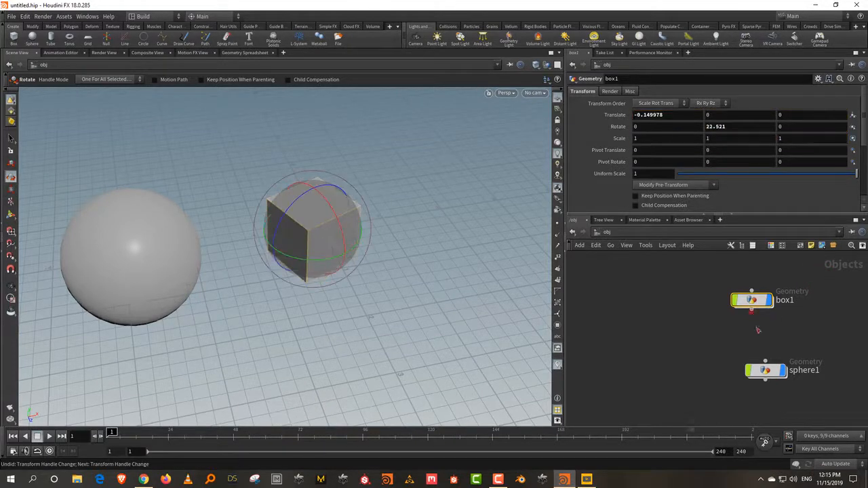
Reconnect the box to the sphere's parent input, select the sphere and cut that wire again
{"action": "left_click_drag", "start_coordinate": [752, 311], "coordinate": [766, 366]}
{"action": "left_click", "coordinate": [762, 370]}
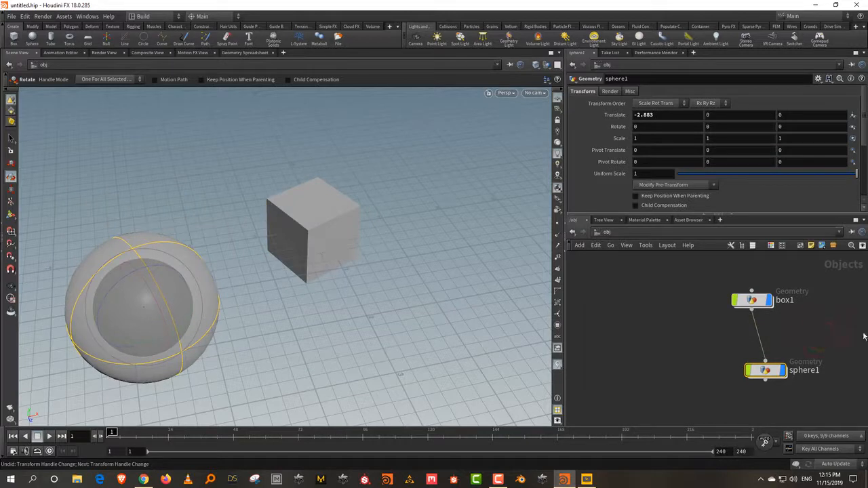
{"action": "key", "text": "y"}
{"action": "left_click_drag", "start_coordinate": [819, 331], "coordinate": [735, 341]}
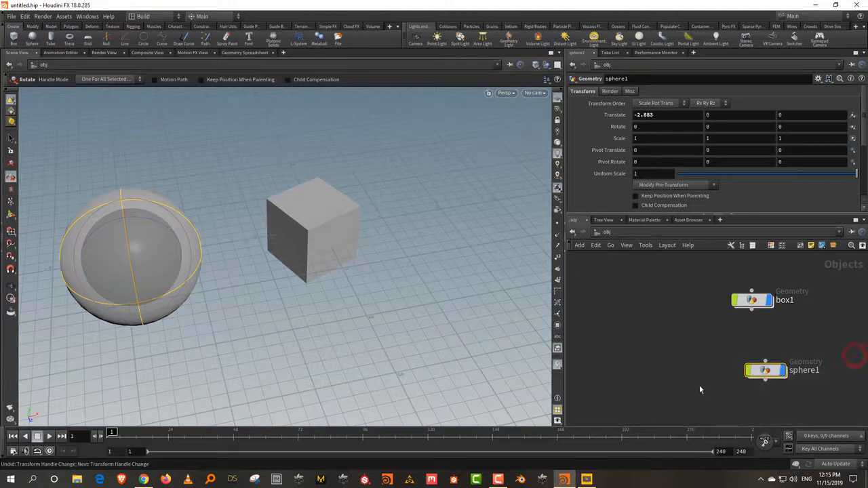
Delete the sphere node, and look inside the box node before returning to the object level
{"action": "key", "text": "Delete"}
{"action": "double_click", "coordinate": [751, 301]}
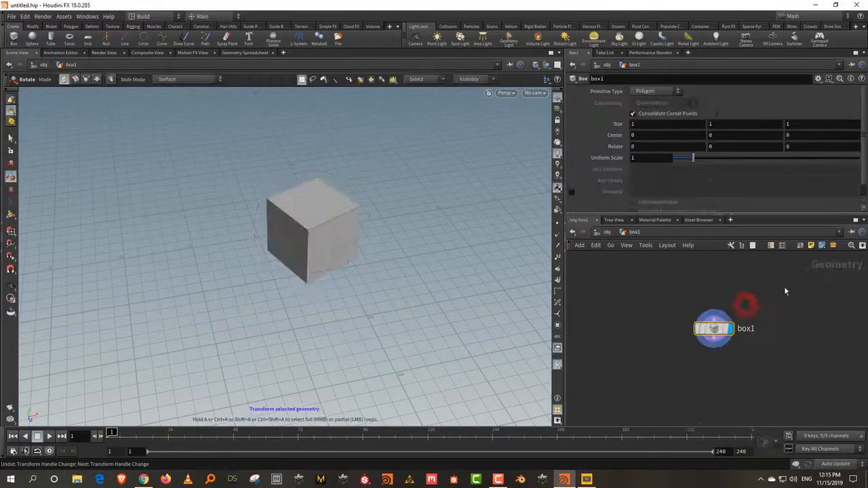
{"action": "left_click_drag", "start_coordinate": [784, 290], "coordinate": [673, 393]}
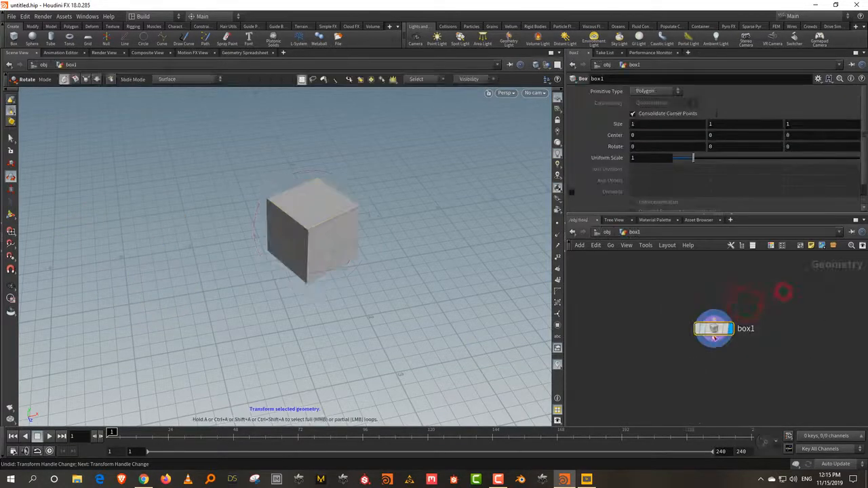
{"action": "left_click", "coordinate": [607, 232]}
Reset the box object's X translation and Y rotation to 0
{"action": "left_click", "coordinate": [648, 115]}
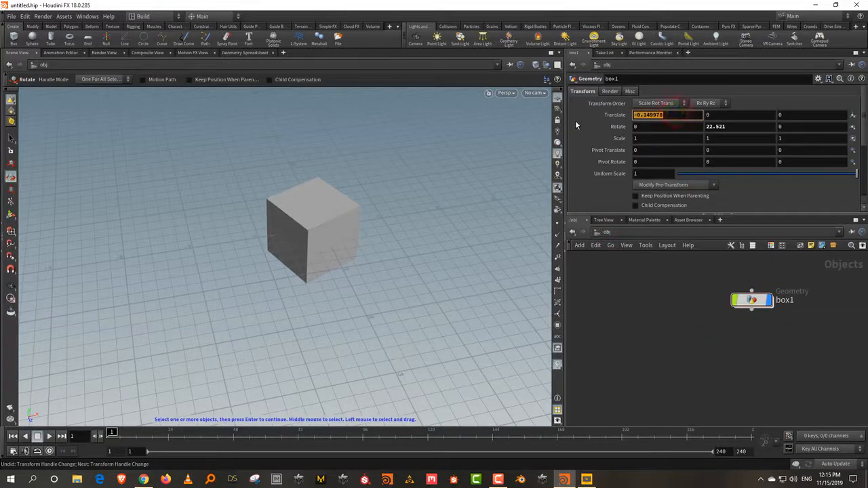
{"action": "type", "text": "0"}
{"action": "key", "text": "Tab"}
{"action": "key", "text": "Tab"}
{"action": "key", "text": "Tab"}
{"action": "type", "text": "0"}
{"action": "key", "text": "Tab"}
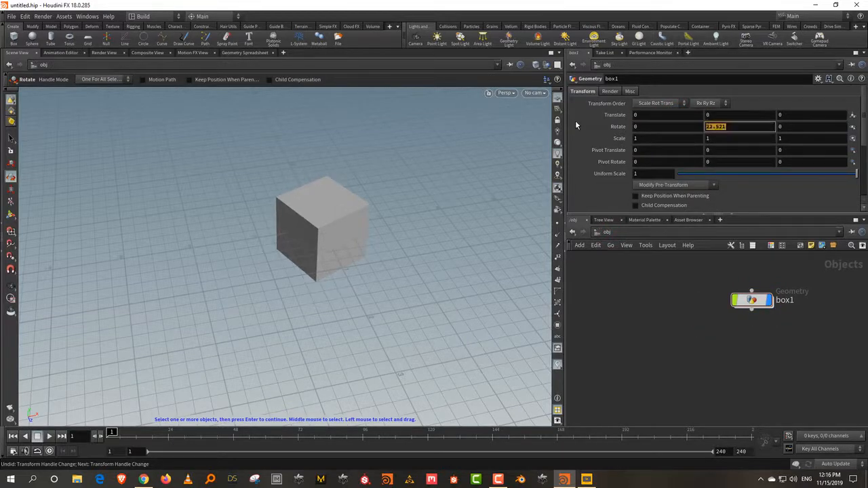
{"action": "type", "text": "0"}
{"action": "key", "text": "Return"}
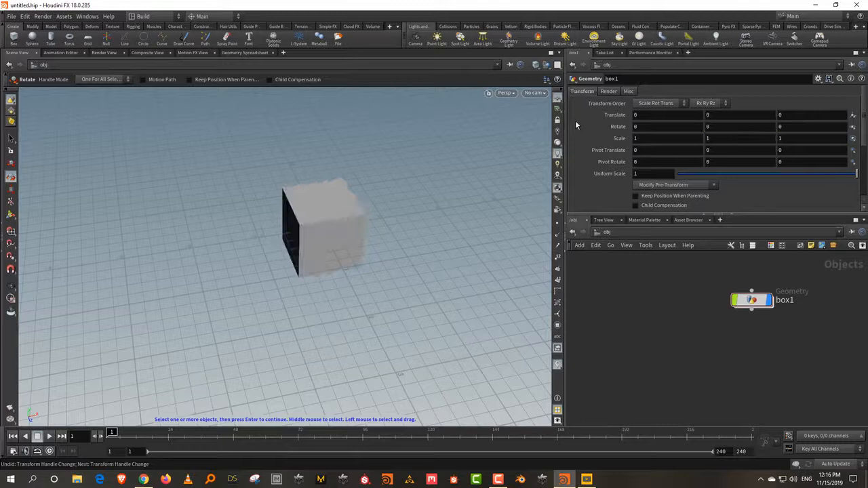
Inside the box's geometry network, add a Transform node wired after the box node, and enable its display and template flags
{"action": "double_click", "coordinate": [752, 300]}
{"action": "left_click_drag", "start_coordinate": [713, 312], "coordinate": [709, 292]}
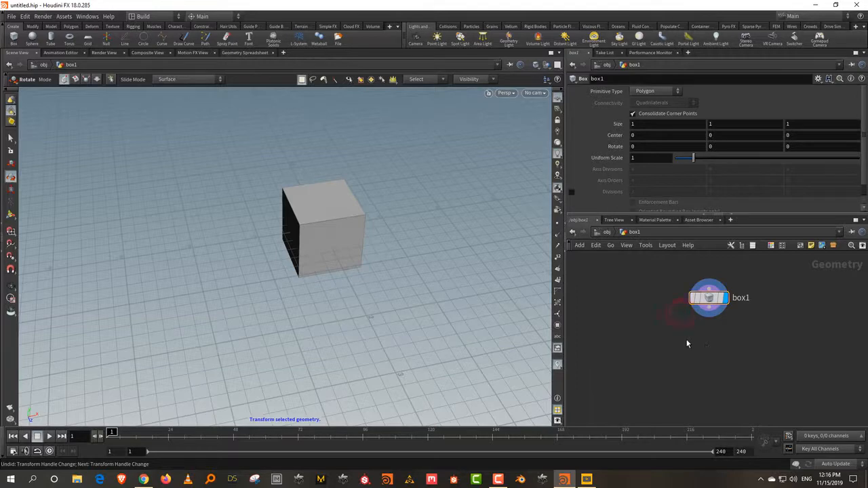
{"action": "key", "text": "Tab"}
{"action": "type", "text": "tr"}
{"action": "left_click", "coordinate": [769, 156]}
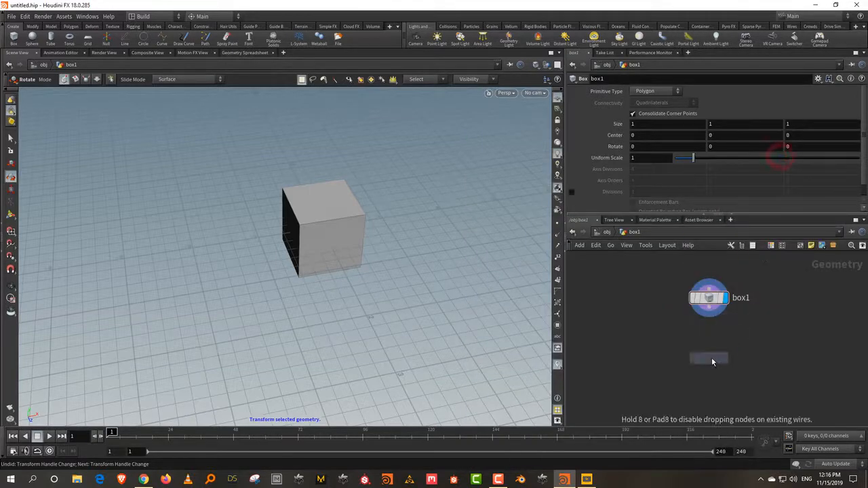
{"action": "left_click", "coordinate": [710, 357]}
{"action": "left_click", "coordinate": [708, 348]}
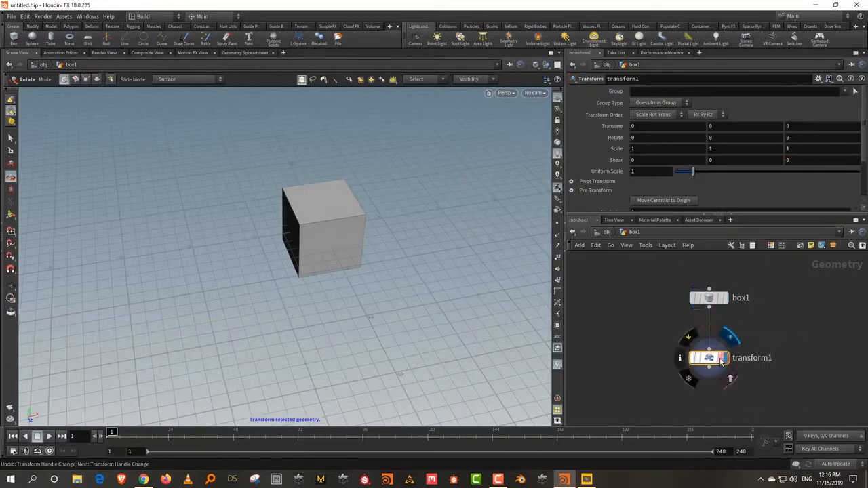
{"action": "left_click", "coordinate": [721, 347]}
Move the box with the Transform node to about -1.1 along X
{"action": "left_click", "coordinate": [710, 298]}
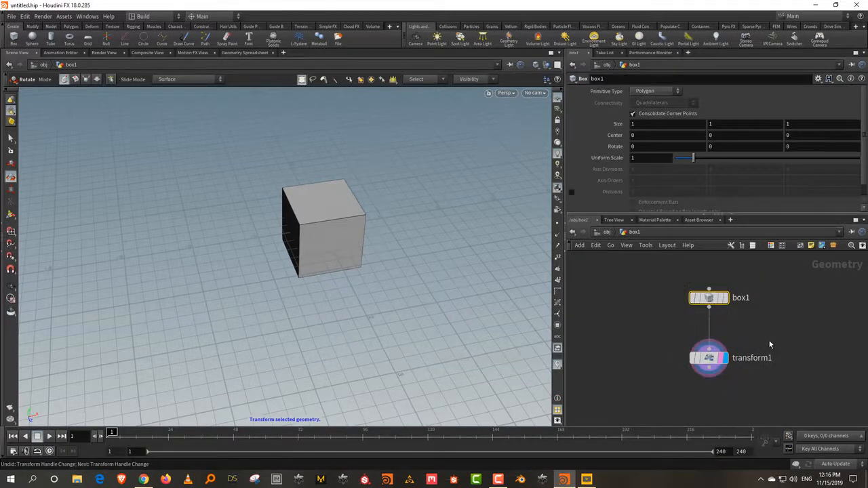
{"action": "left_click_drag", "start_coordinate": [769, 342], "coordinate": [700, 382]}
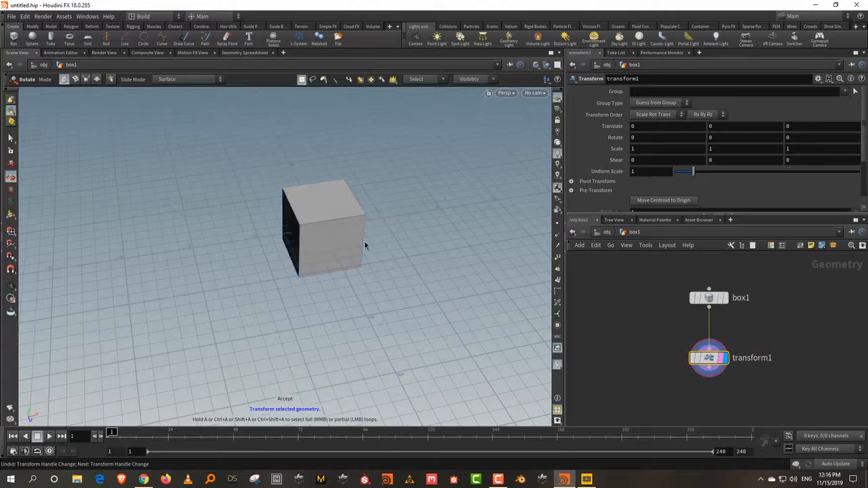
{"action": "left_click_drag", "start_coordinate": [649, 323], "coordinate": [788, 404]}
{"action": "key", "text": "Return"}
{"action": "left_click_drag", "start_coordinate": [345, 223], "coordinate": [272, 236]}
Compare the parameters and viewport handles of the box node with those of the Transform node
{"action": "left_click_drag", "start_coordinate": [797, 319], "coordinate": [795, 329]}
{"action": "left_click_drag", "start_coordinate": [763, 280], "coordinate": [646, 320]}
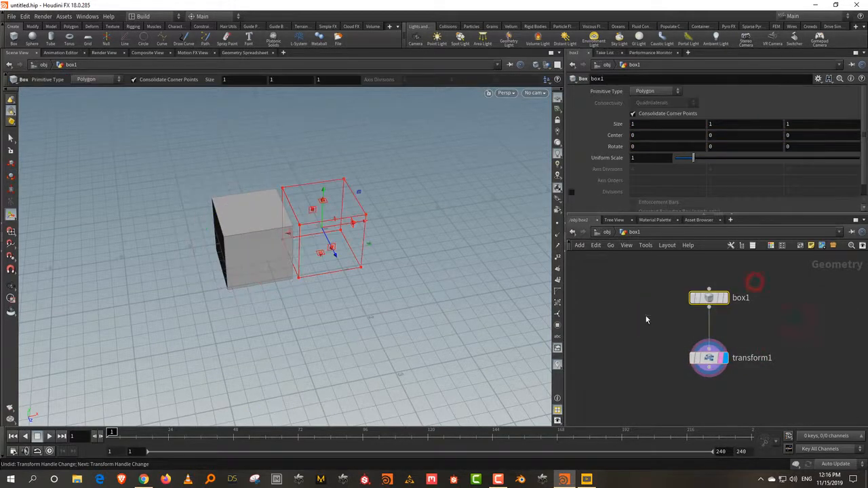
{"action": "left_click_drag", "start_coordinate": [757, 339], "coordinate": [637, 393]}
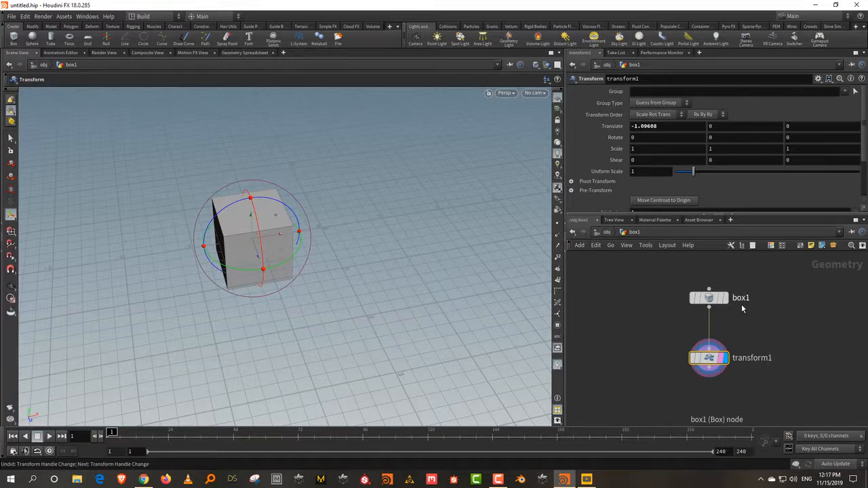
Delete the Transform node and reposition the remaining box node in the network
{"action": "left_click_drag", "start_coordinate": [753, 317], "coordinate": [597, 430]}
{"action": "key", "text": "Delete"}
{"action": "left_click_drag", "start_coordinate": [688, 303], "coordinate": [670, 300]}
{"action": "scroll", "coordinate": [706, 319], "scroll_direction": "up", "scroll_amount": 1}
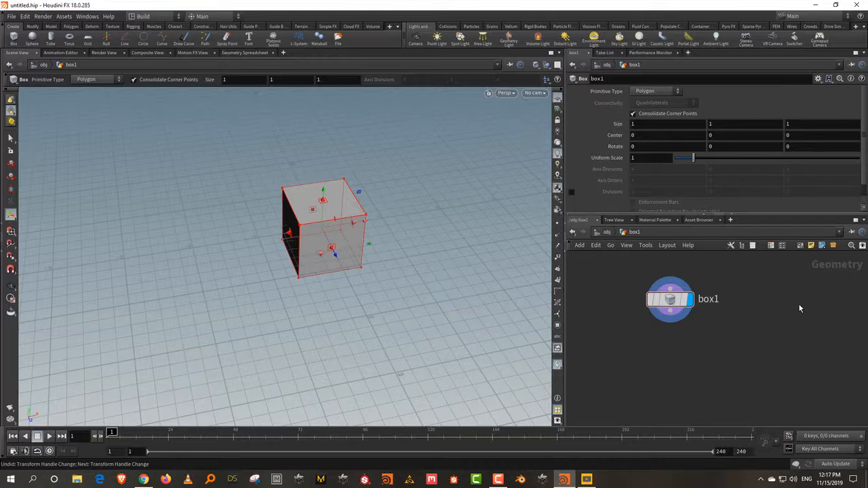
{"action": "left_click_drag", "start_coordinate": [670, 301], "coordinate": [691, 297]}
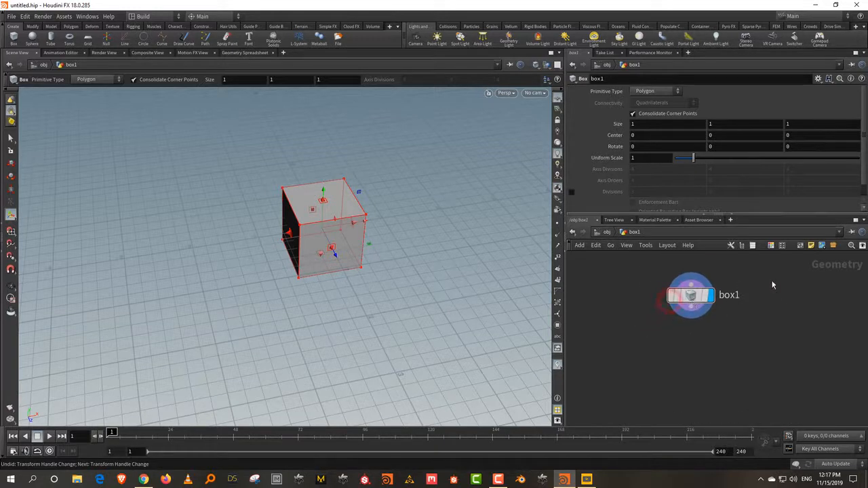
{"action": "left_click", "coordinate": [771, 281]}
Widen the network area, and go up to the object level and back into the box's geometry network
{"action": "left_click", "coordinate": [564, 310]}
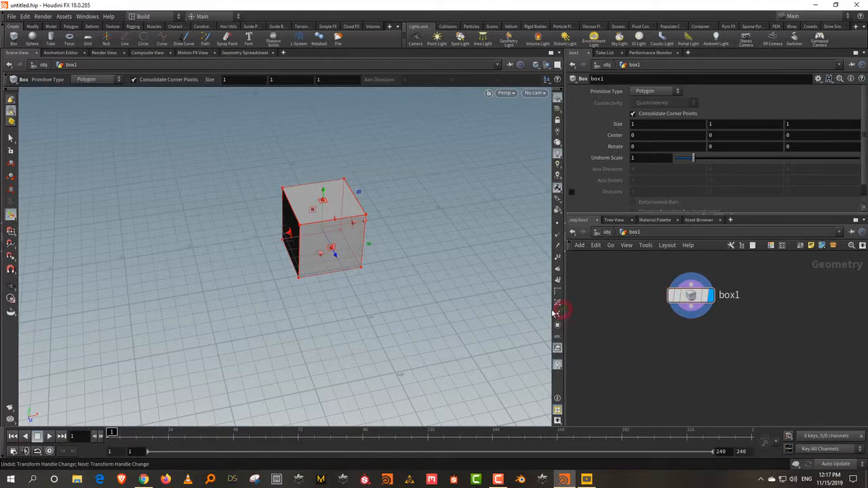
{"action": "left_click_drag", "start_coordinate": [564, 310], "coordinate": [523, 311]}
{"action": "mouse_move", "coordinate": [685, 300]}
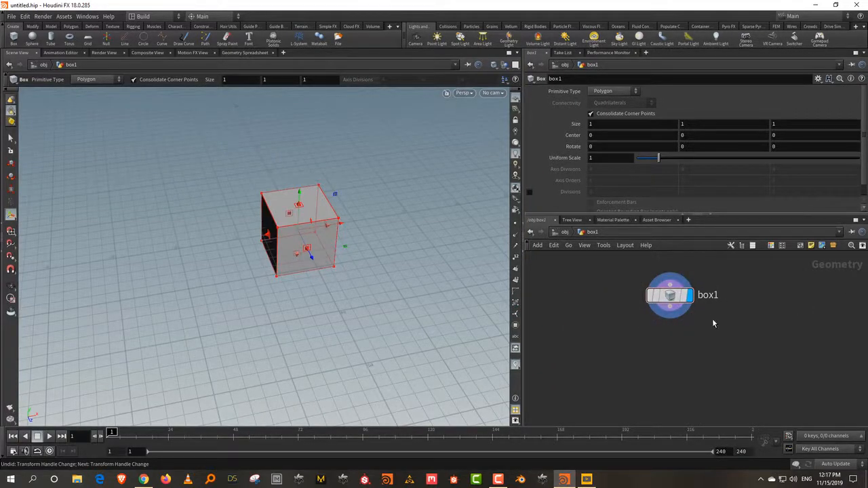
{"action": "left_click", "coordinate": [566, 232]}
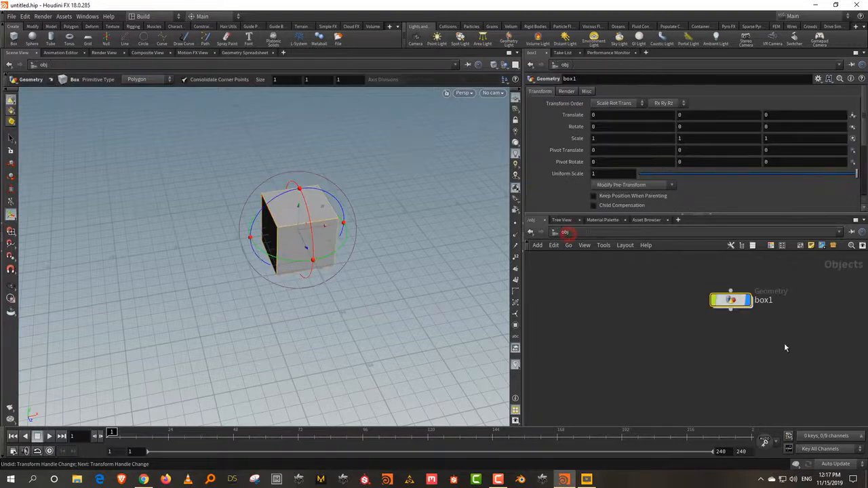
{"action": "mouse_move", "coordinate": [748, 303]}
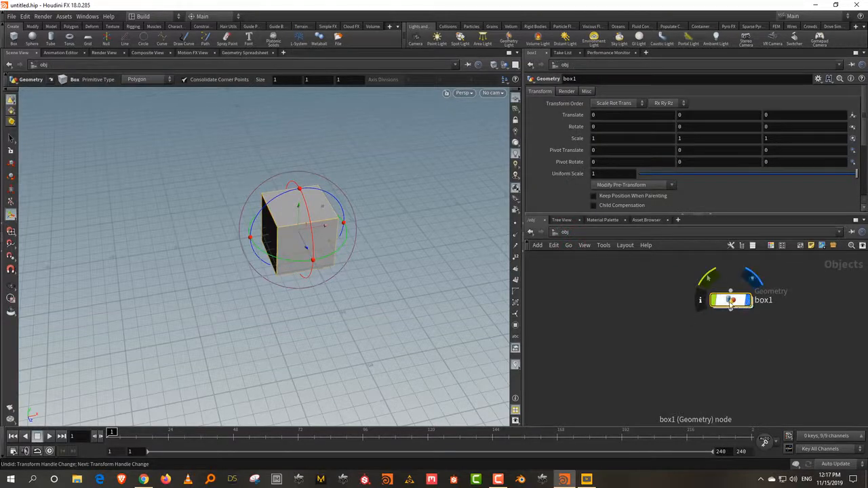
{"action": "double_click", "coordinate": [730, 300]}
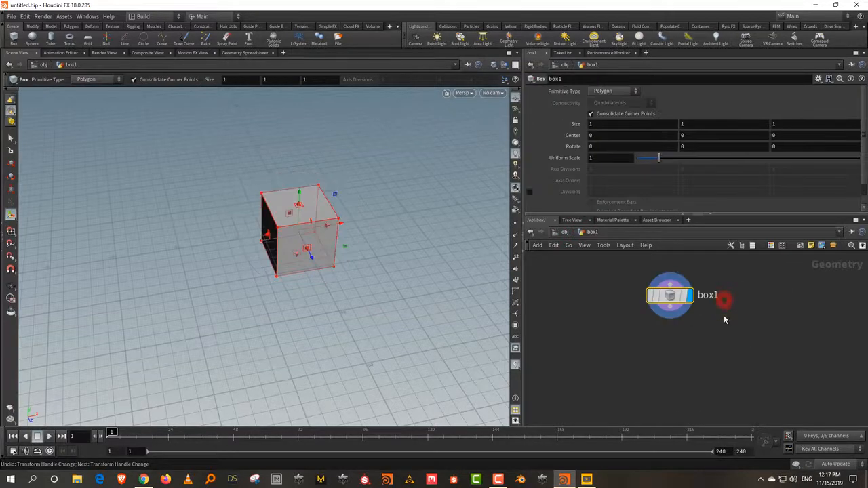
Shift the box node aside in the network and move the box's center to about -1.61 along X
{"action": "mouse_move", "coordinate": [686, 300]}
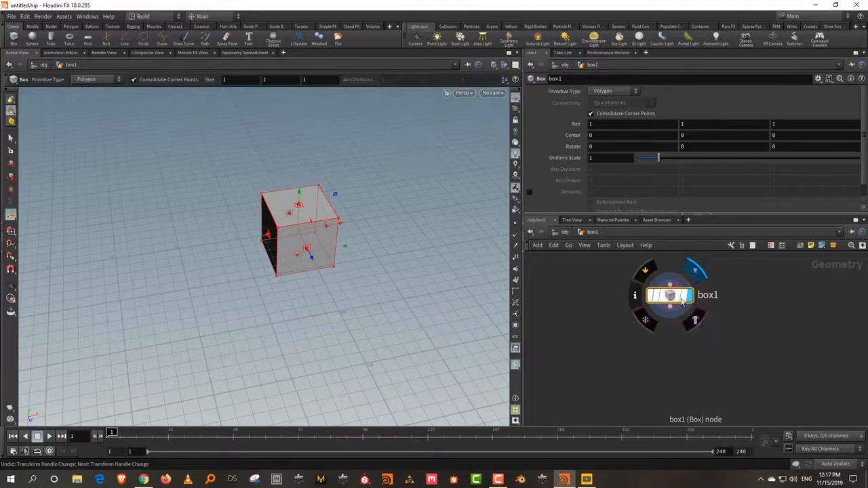
{"action": "left_click_drag", "start_coordinate": [666, 299], "coordinate": [633, 299]}
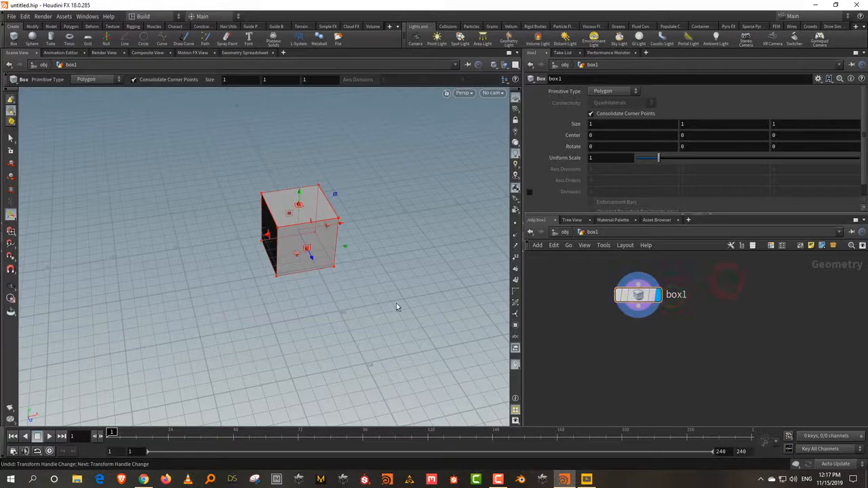
{"action": "left_click_drag", "start_coordinate": [317, 227], "coordinate": [226, 238]}
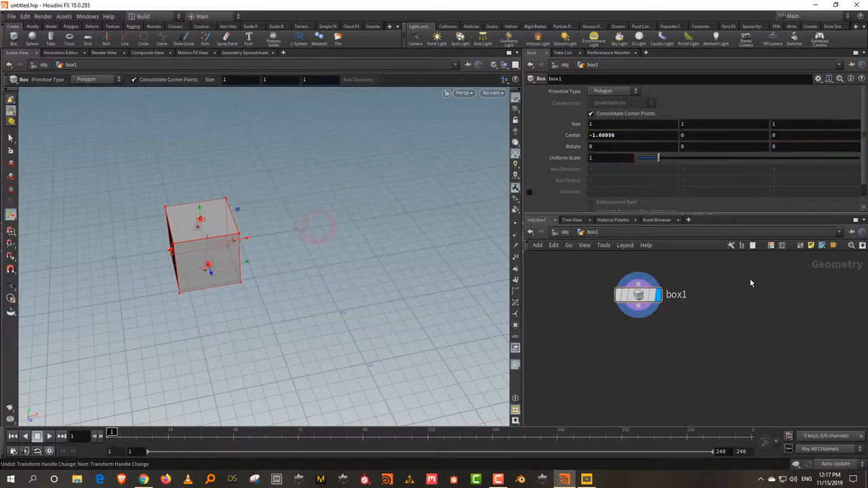
Add a Sphere node beside the box node in the same geometry network
{"action": "key", "text": "Tab"}
{"action": "type", "text": "sp"}
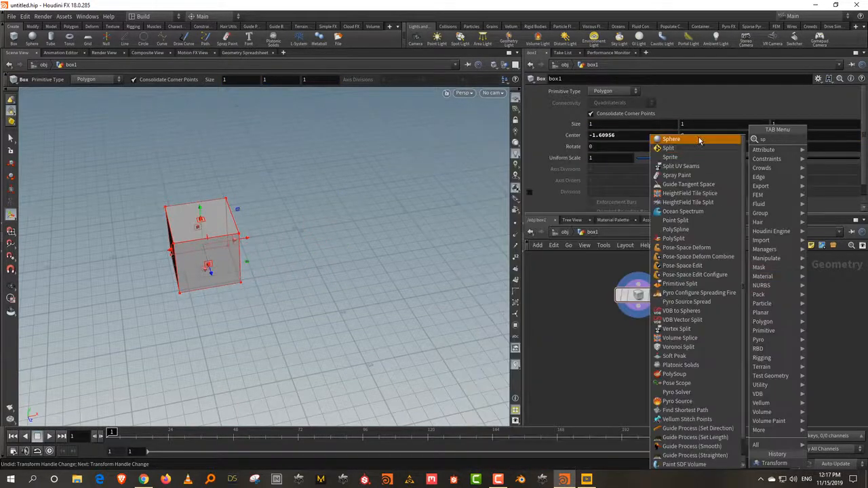
{"action": "left_click", "coordinate": [699, 138]}
{"action": "left_click", "coordinate": [726, 288]}
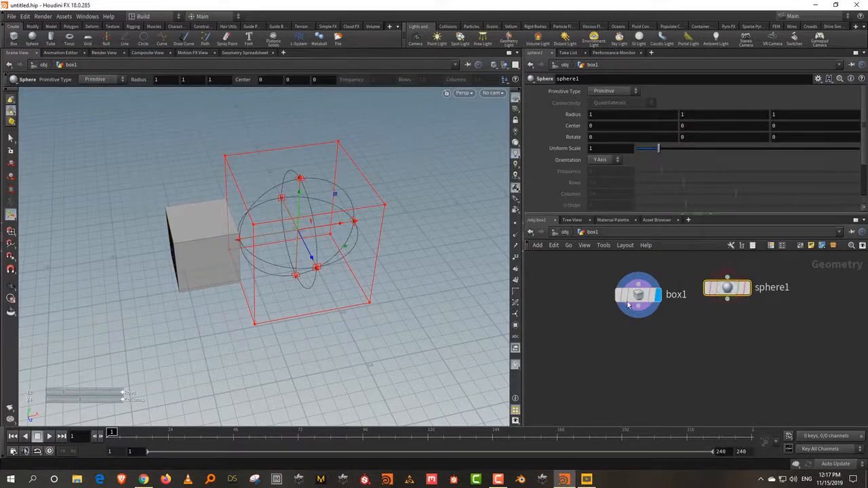
{"action": "left_click", "coordinate": [691, 319]}
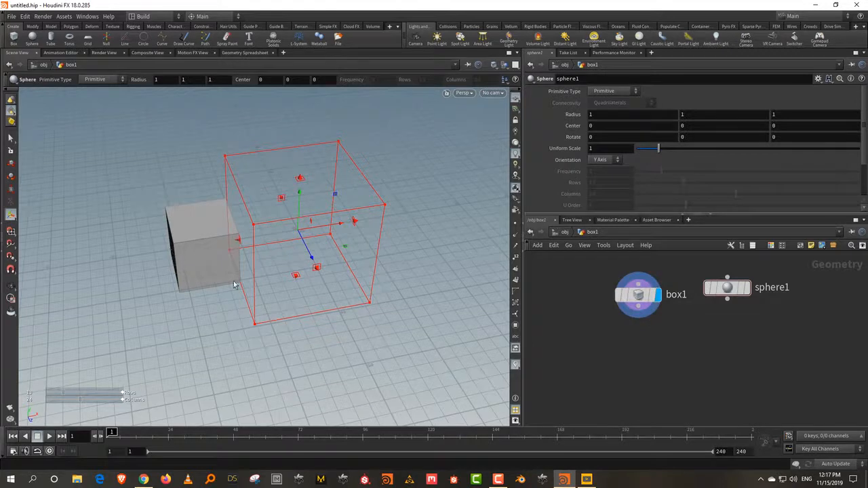
Turn on the sphere node's template flag and inspect its wireframe beside the box from a lower angle
{"action": "left_click", "coordinate": [742, 291]}
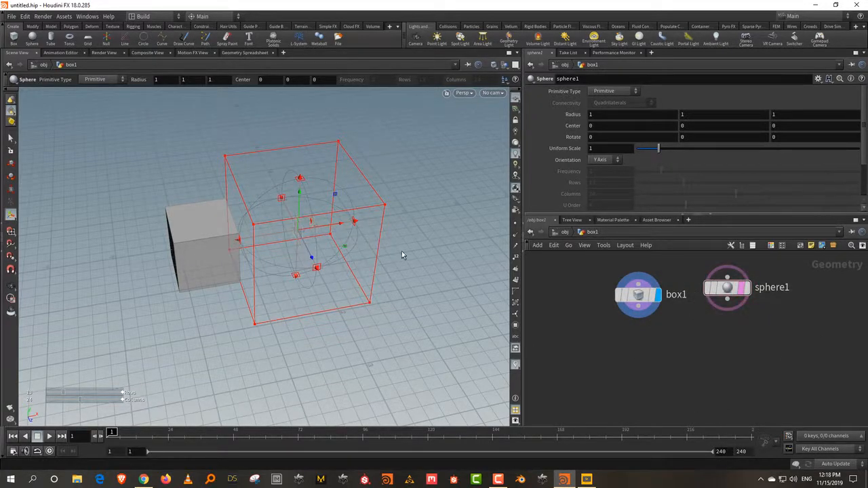
{"action": "key", "text": "Escape"}
{"action": "left_click_drag", "start_coordinate": [407, 251], "coordinate": [405, 225]}
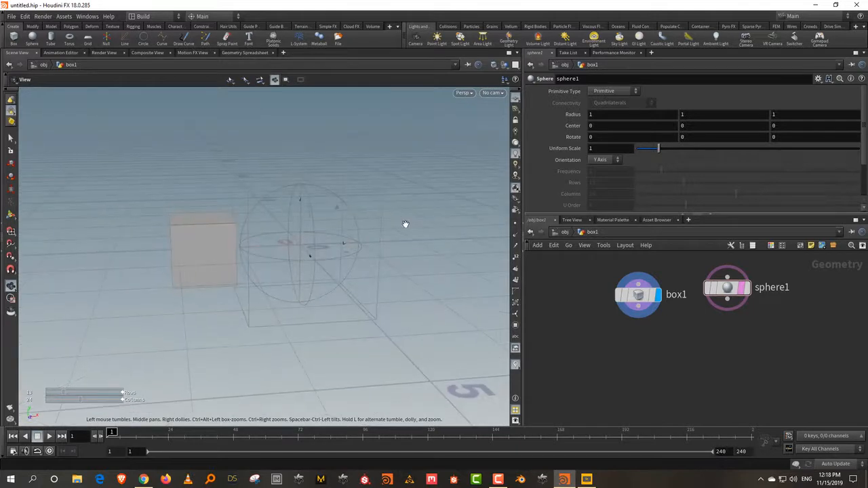
{"action": "key", "text": "Return"}
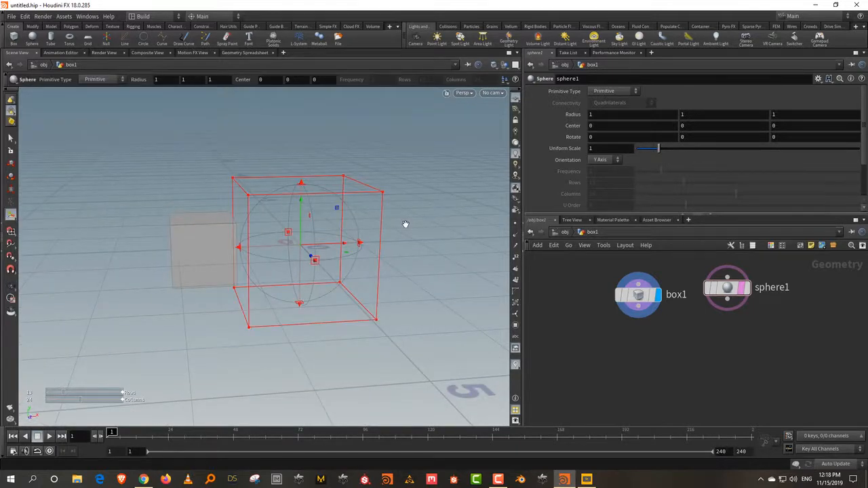
Switch the display flag to the sphere node and turn on the box node's template flag
{"action": "mouse_move", "coordinate": [741, 290]}
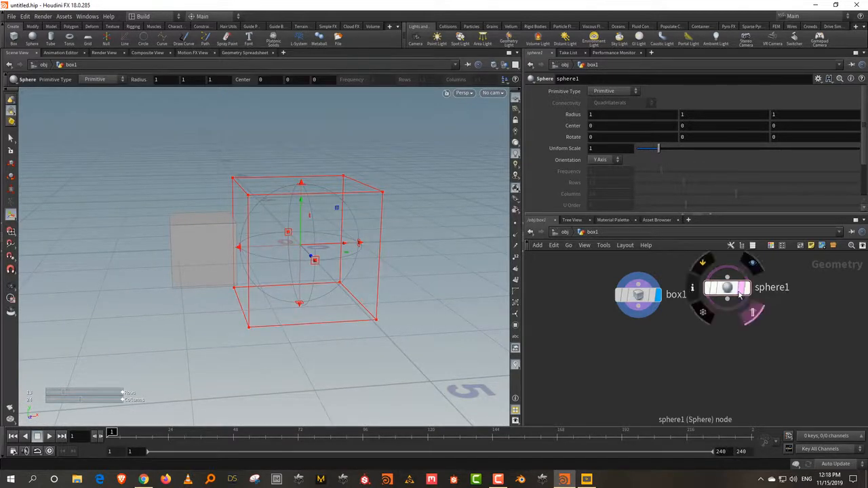
{"action": "left_click", "coordinate": [740, 290]}
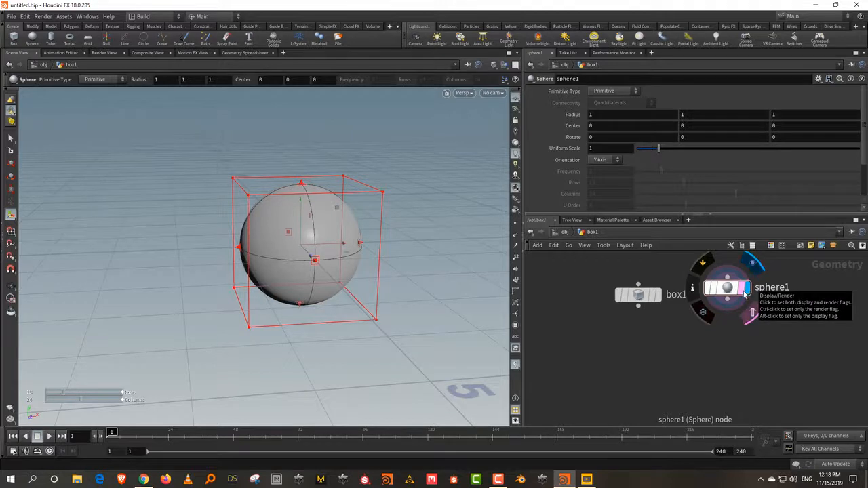
{"action": "left_click", "coordinate": [649, 302]}
{"action": "left_click", "coordinate": [650, 302]}
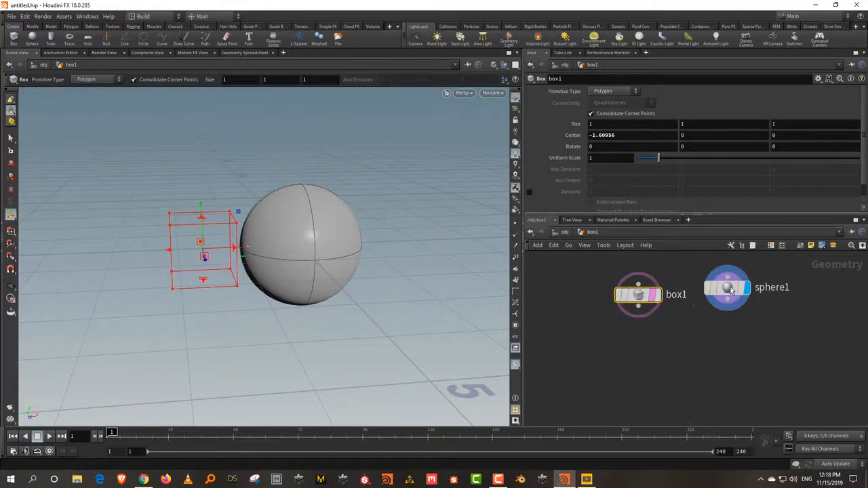
Set only the render flag on the box node, leaving the display flag on the sphere, and return to the object level
{"action": "mouse_move", "coordinate": [659, 303]}
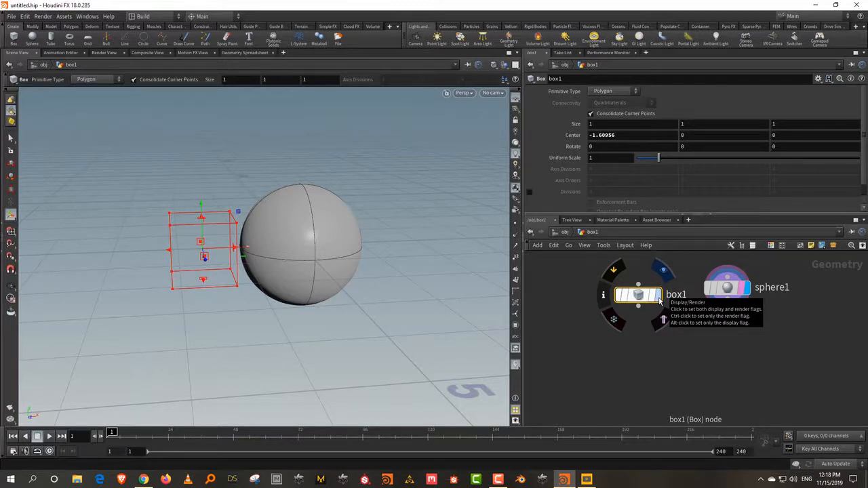
{"action": "left_click", "coordinate": [781, 332]}
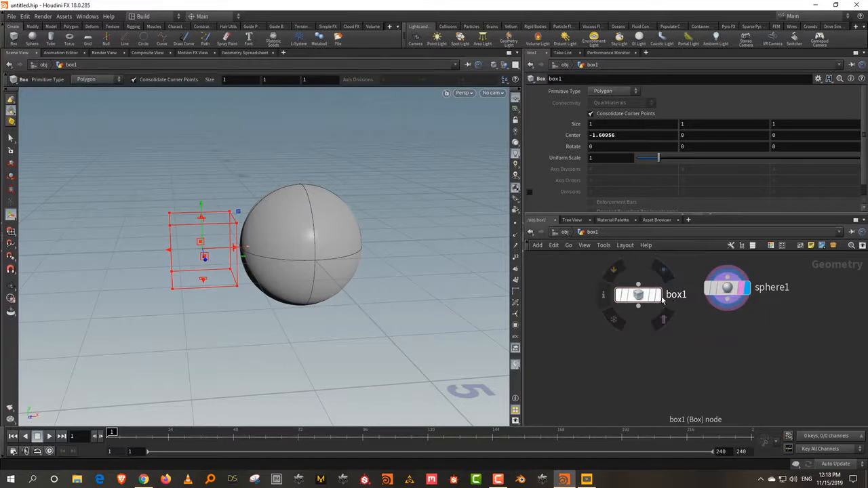
{"action": "left_click", "coordinate": [660, 297], "text": "ctrl"}
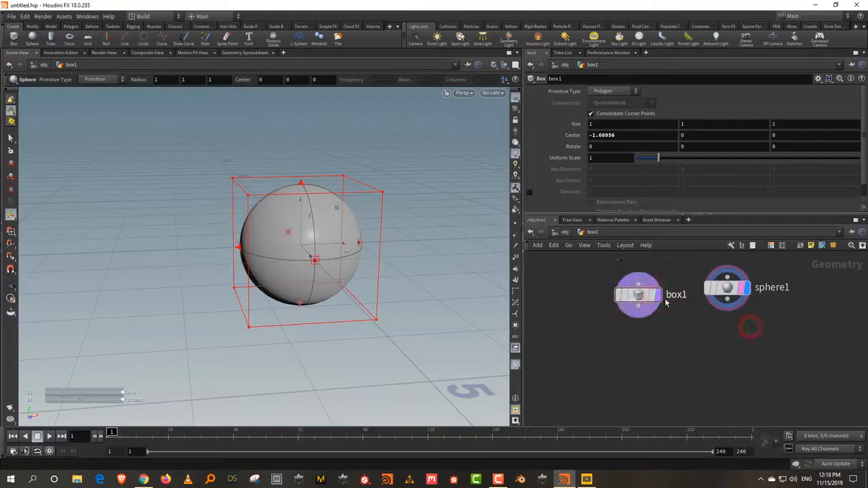
{"action": "mouse_move", "coordinate": [756, 293]}
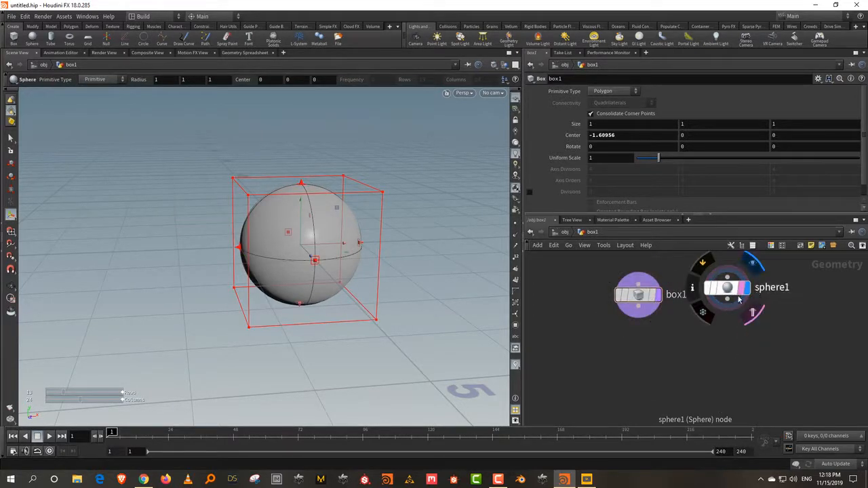
{"action": "mouse_move", "coordinate": [661, 299]}
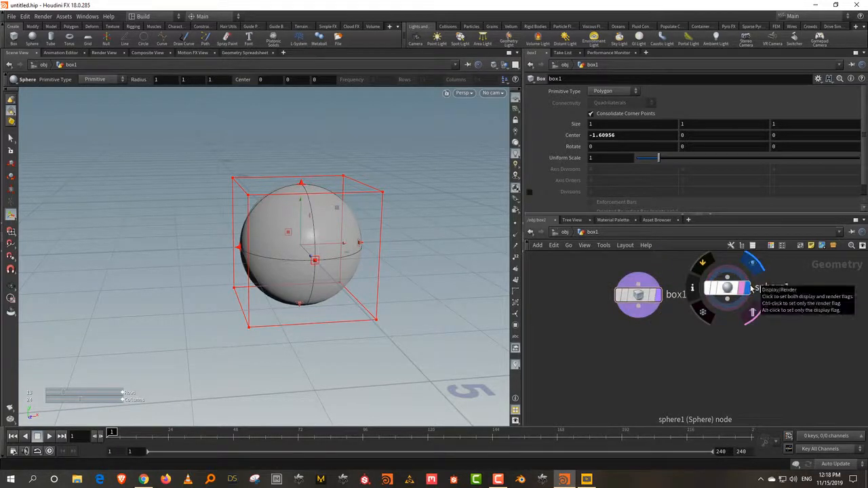
{"action": "left_click", "coordinate": [566, 232]}
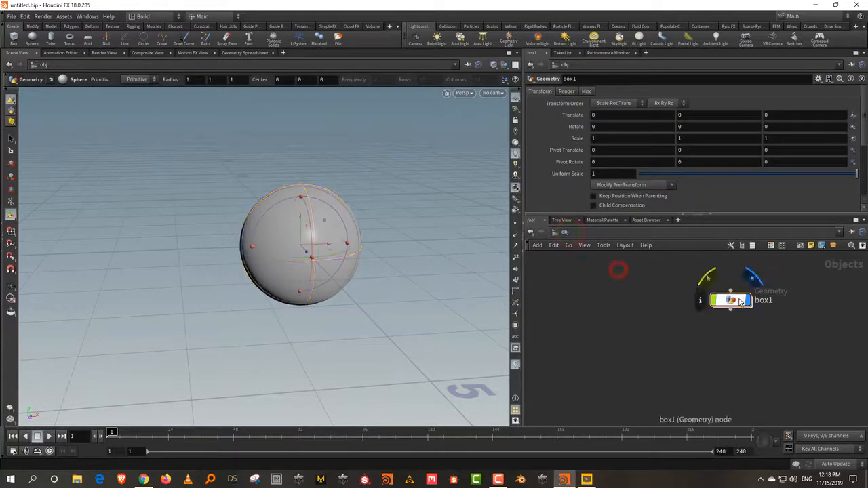
Reposition the box1 object node and open a new floating panel set to Render View
{"action": "left_click_drag", "start_coordinate": [730, 300], "coordinate": [654, 314]}
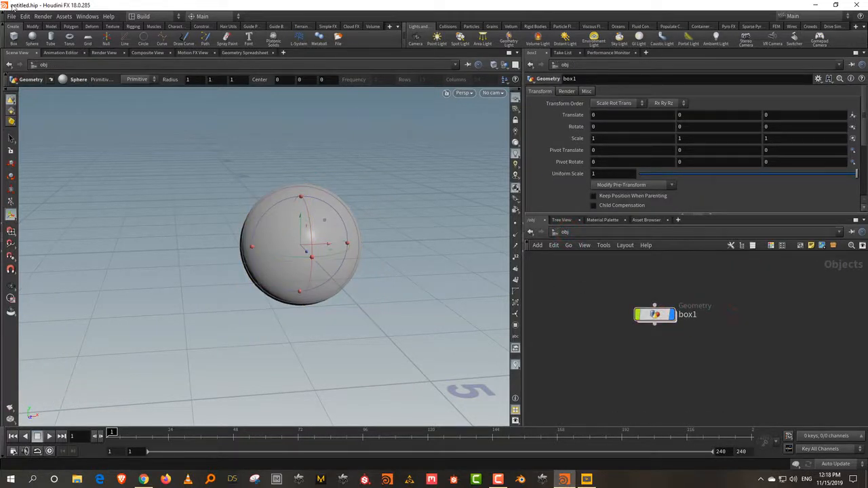
{"action": "left_click", "coordinate": [87, 16]}
{"action": "left_click", "coordinate": [87, 26]}
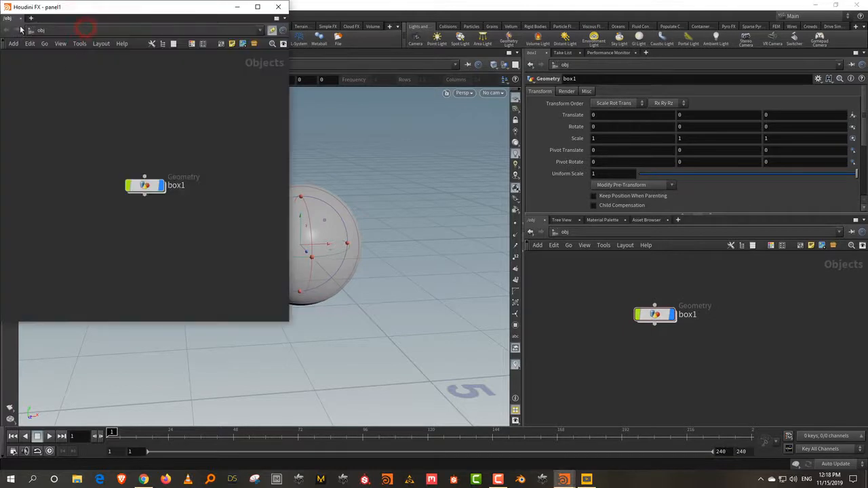
{"action": "left_click", "coordinate": [14, 19]}
{"action": "mouse_move", "coordinate": [51, 139]}
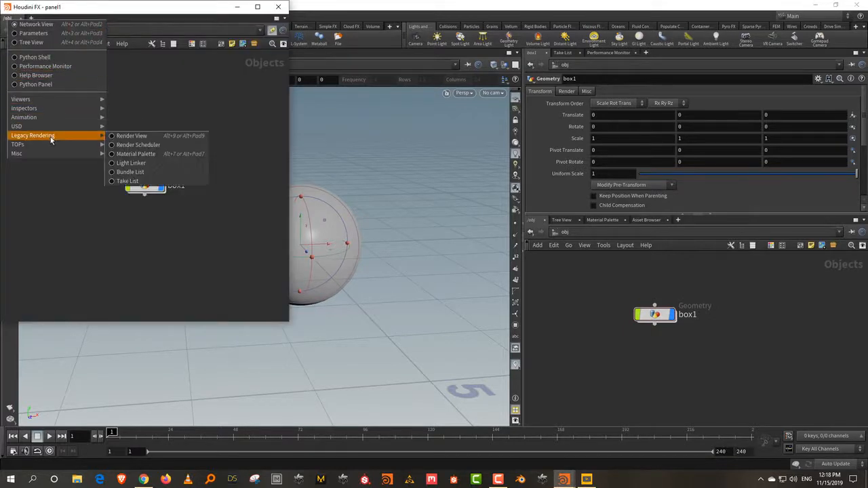
{"action": "left_click", "coordinate": [130, 136]}
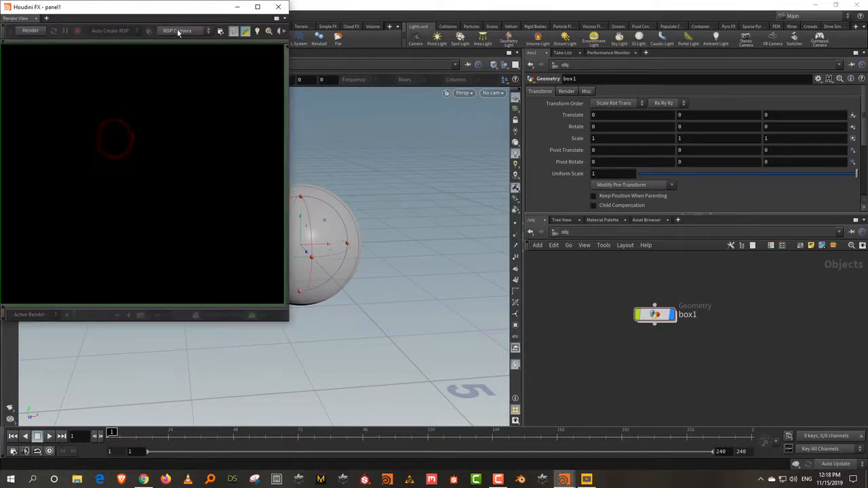
Render the scene through the ROP Camera and move the render window aside so the network stays visible
{"action": "left_click", "coordinate": [30, 31]}
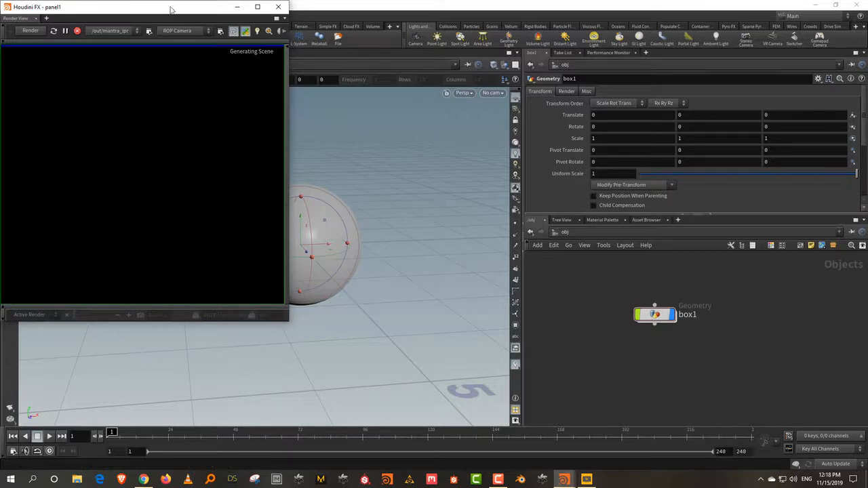
{"action": "left_click_drag", "start_coordinate": [171, 7], "coordinate": [207, 42]}
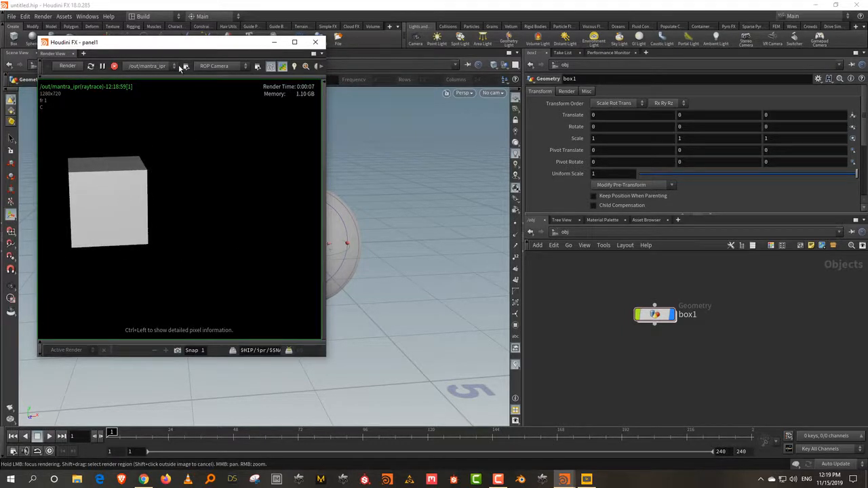
{"action": "left_click_drag", "start_coordinate": [189, 44], "coordinate": [135, 60]}
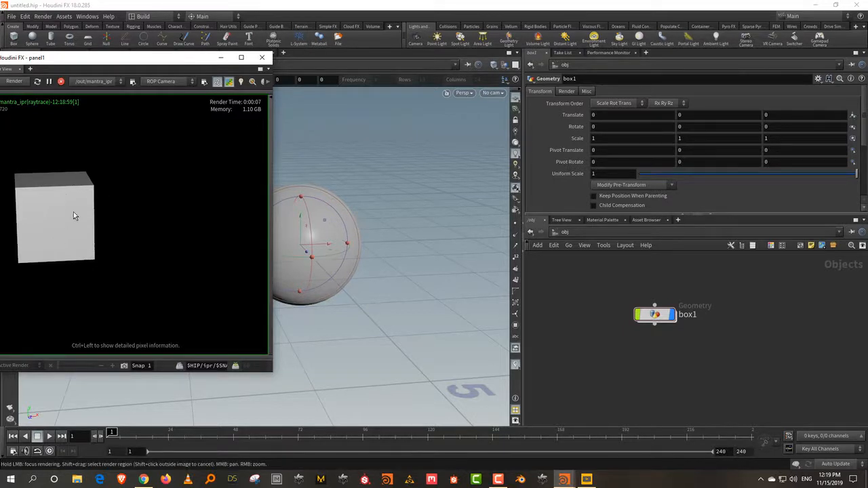
Stop the render, move the render flag to the sphere node inside box1, and render again
{"action": "left_click", "coordinate": [60, 81]}
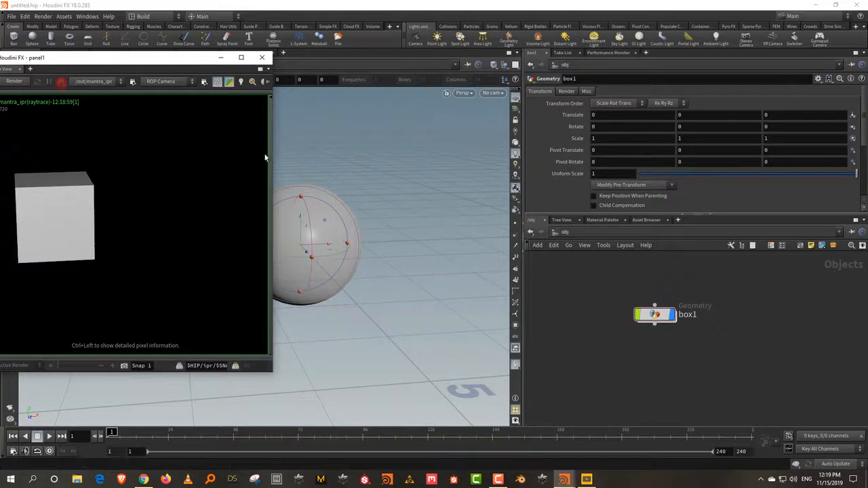
{"action": "double_click", "coordinate": [655, 314]}
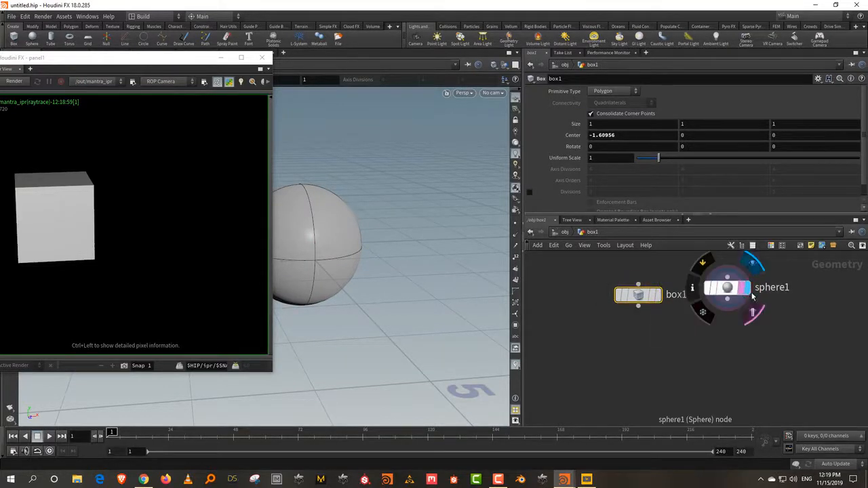
{"action": "left_click", "coordinate": [25, 82]}
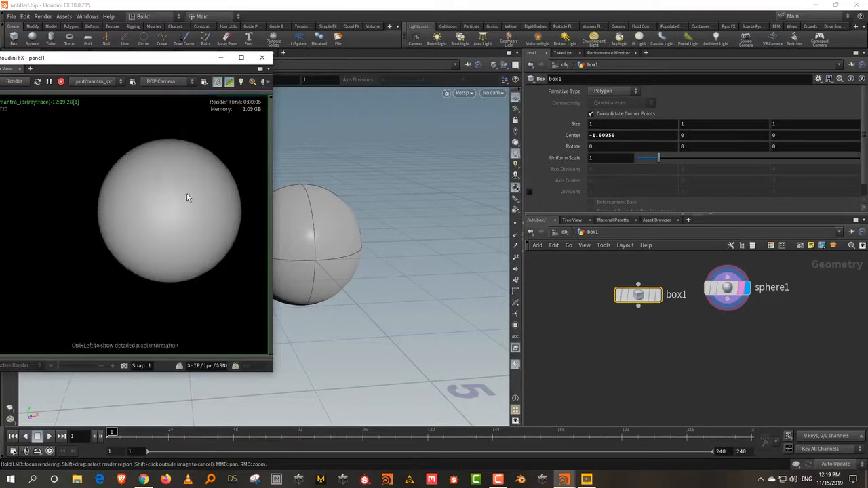
Switch only the display flag to the box node and back to the sphere, ending by stopping the render and closing its window
{"action": "left_click", "coordinate": [658, 296]}
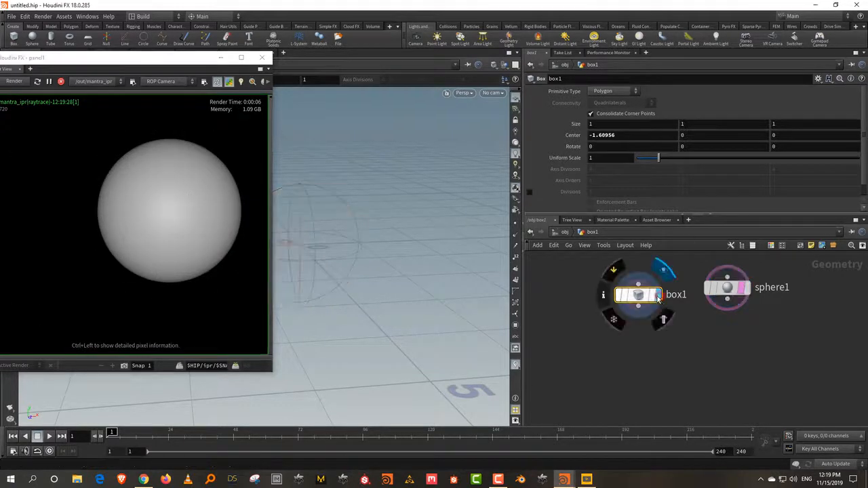
{"action": "left_click", "coordinate": [748, 289]}
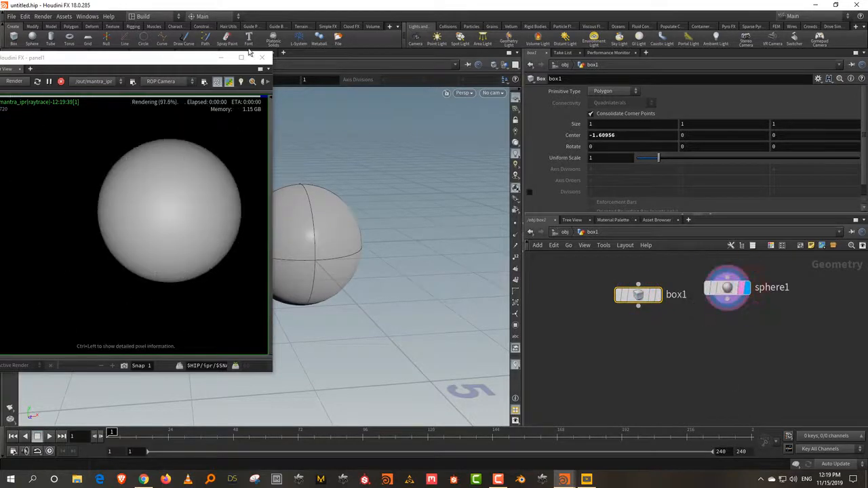
{"action": "left_click", "coordinate": [60, 81]}
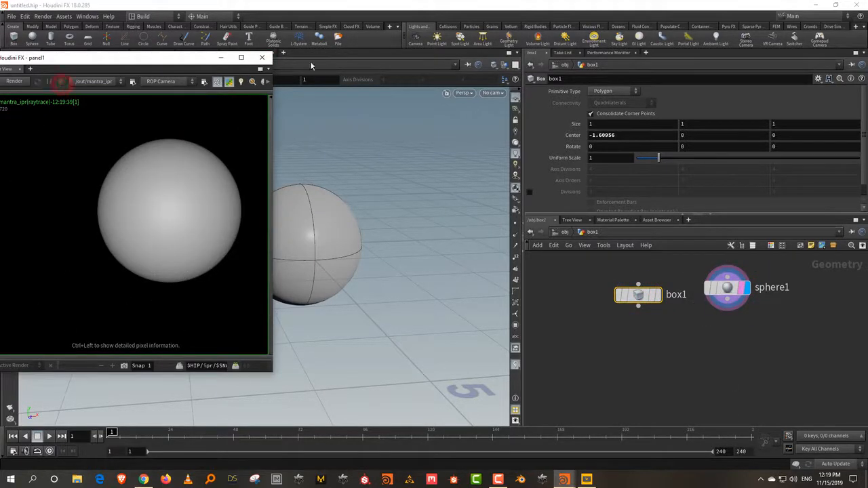
{"action": "left_click", "coordinate": [262, 57]}
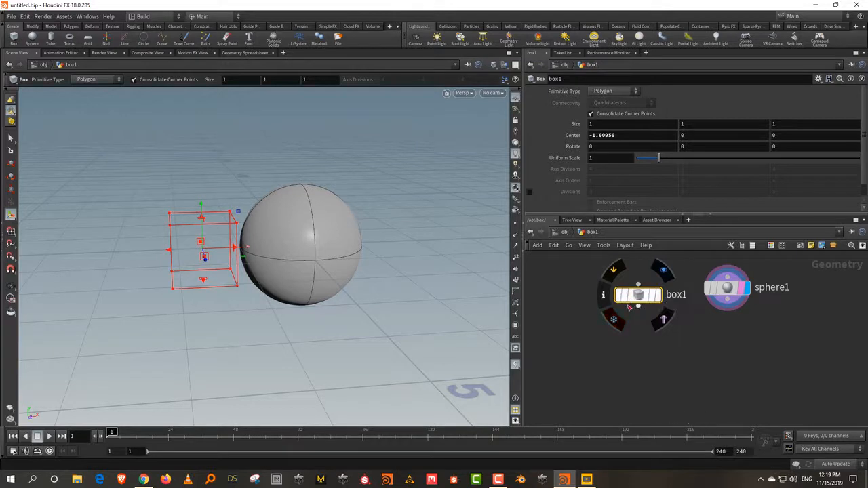
Turn the box node's bypass flag on and off again, and check its lock flag
{"action": "left_click", "coordinate": [639, 334]}
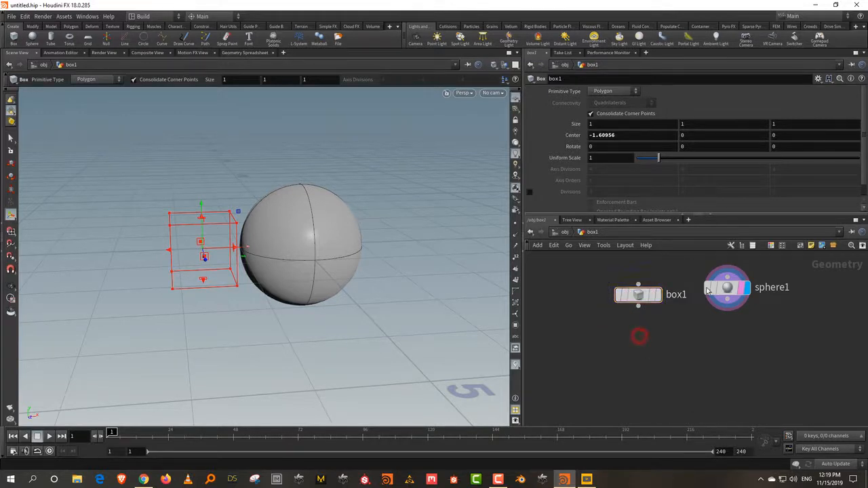
{"action": "left_click", "coordinate": [619, 296]}
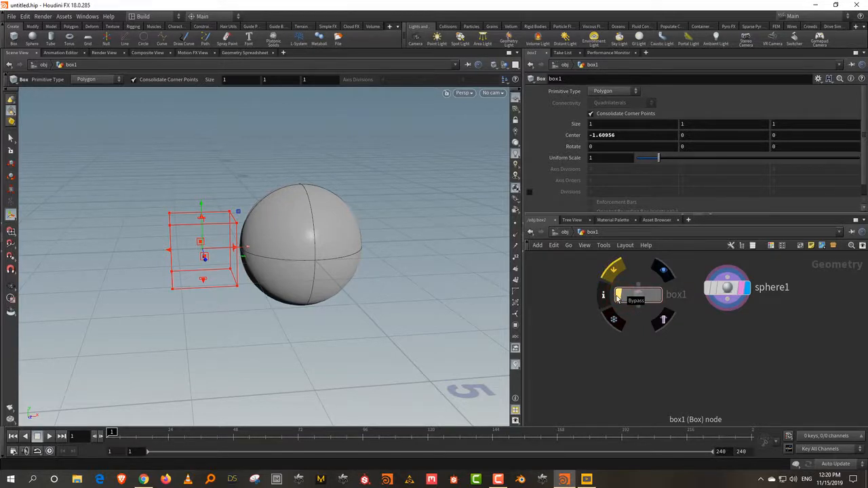
{"action": "left_click", "coordinate": [618, 297]}
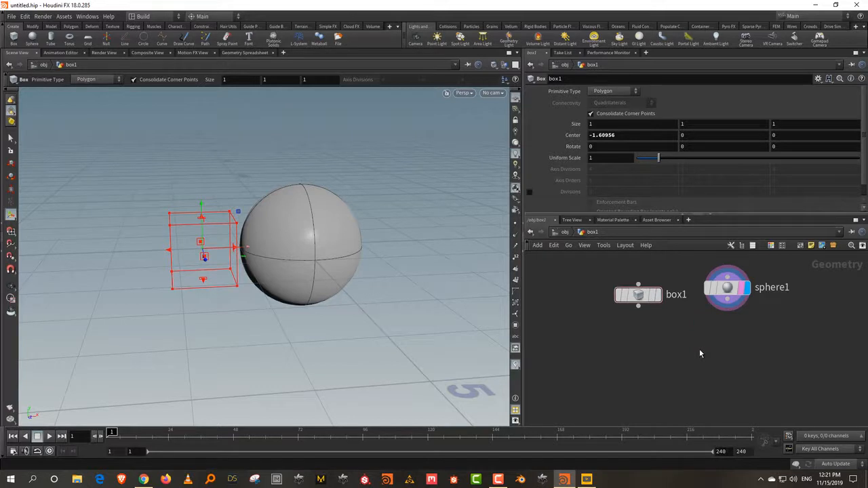
{"action": "mouse_move", "coordinate": [628, 299]}
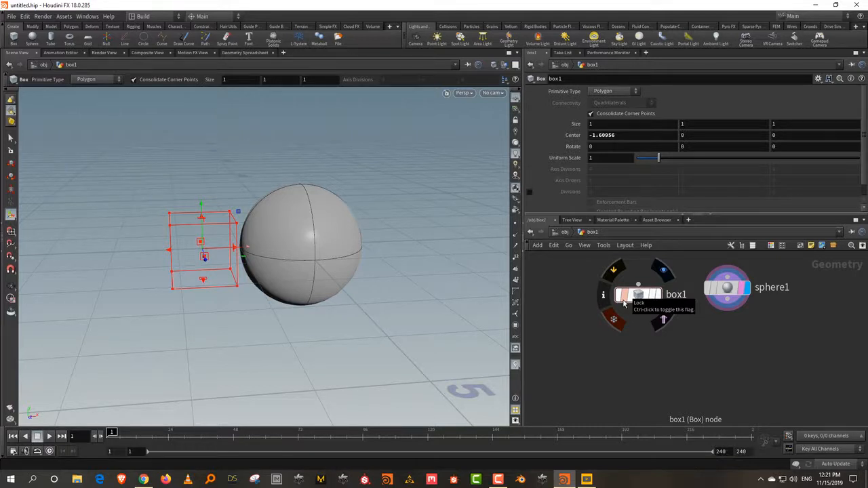
Delete the sphere node and reposition the remaining box node in the geometry network
{"action": "left_click_drag", "start_coordinate": [724, 296], "coordinate": [739, 303]}
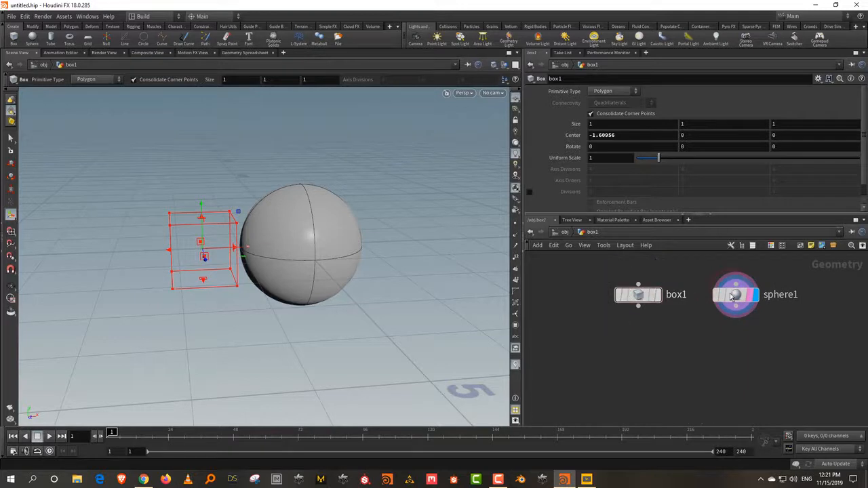
{"action": "left_click", "coordinate": [734, 295]}
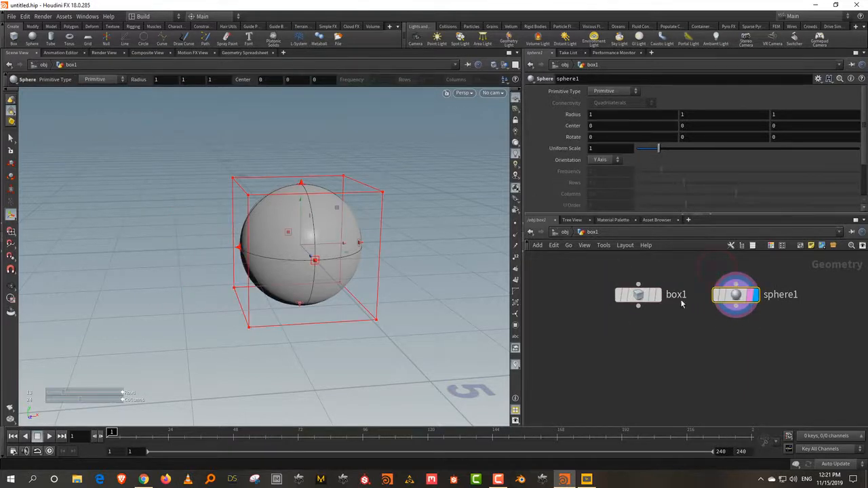
{"action": "key", "text": "Delete"}
{"action": "left_click_drag", "start_coordinate": [636, 295], "coordinate": [658, 288]}
{"action": "left_click_drag", "start_coordinate": [722, 273], "coordinate": [647, 326]}
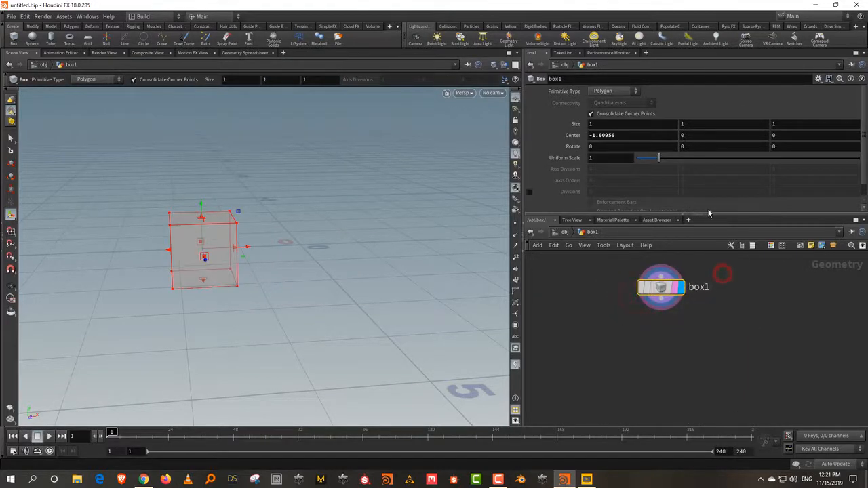
Set the box node's X center to 0 and view the cube from a higher angle
{"action": "left_click_drag", "start_coordinate": [709, 213], "coordinate": [710, 211]}
{"action": "left_click", "coordinate": [741, 265]}
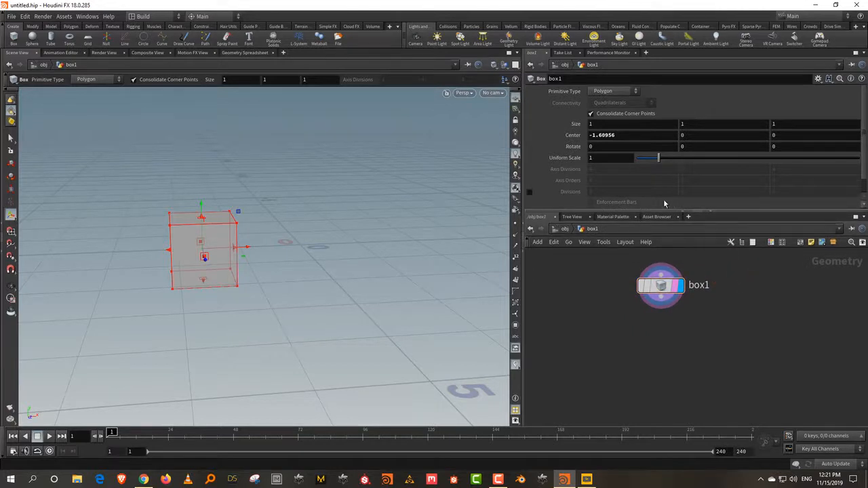
{"action": "left_click_drag", "start_coordinate": [633, 136], "coordinate": [557, 140]}
{"action": "type", "text": "0"}
{"action": "key", "text": "Return"}
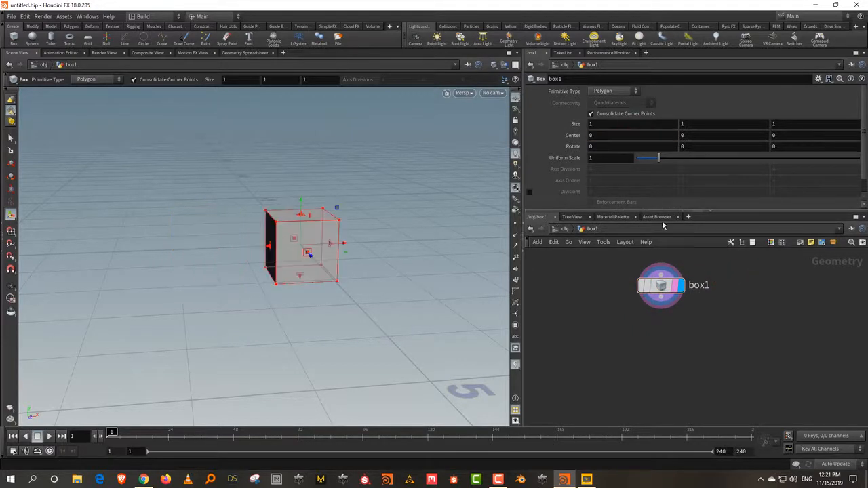
{"action": "left_click", "coordinate": [733, 277]}
{"action": "key", "text": "Escape"}
{"action": "left_click_drag", "start_coordinate": [343, 184], "coordinate": [284, 213]}
{"action": "key", "text": "Return"}
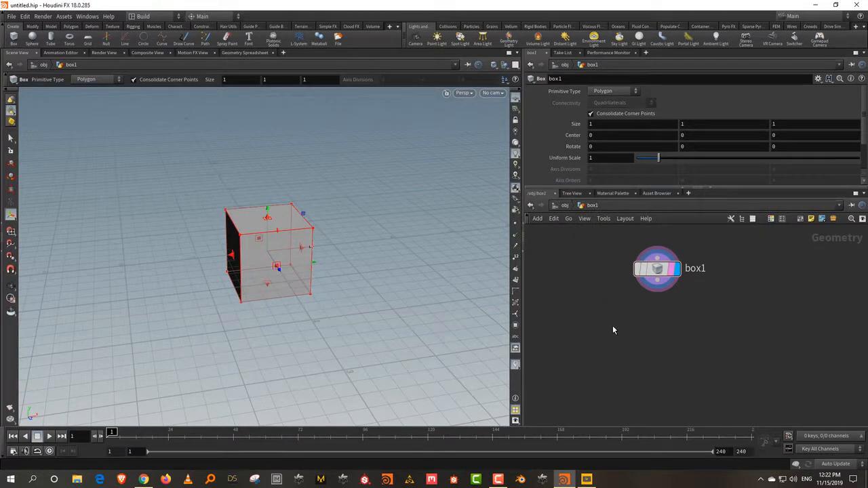
Add a Transform node directly below the box node in the geometry network
{"action": "left_click_drag", "start_coordinate": [589, 308], "coordinate": [712, 249]}
{"action": "left_click_drag", "start_coordinate": [637, 187], "coordinate": [637, 216]}
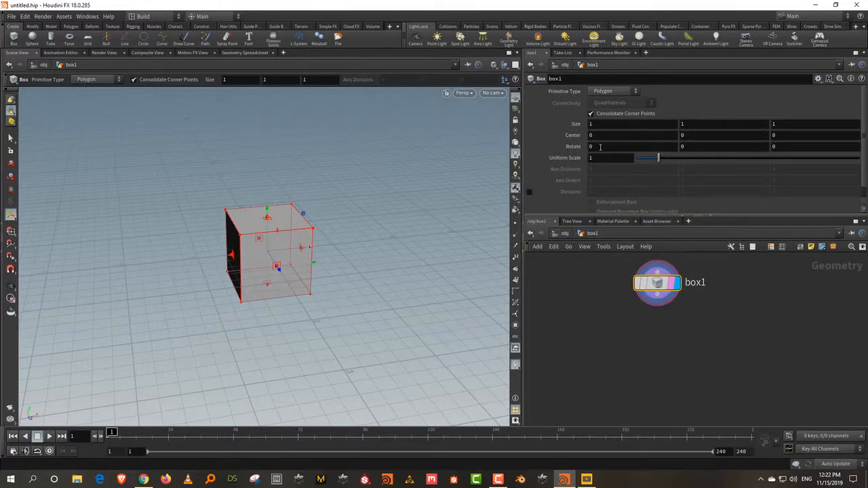
{"action": "left_click", "coordinate": [593, 291]}
{"action": "key", "text": "Tab"}
{"action": "type", "text": "tra"}
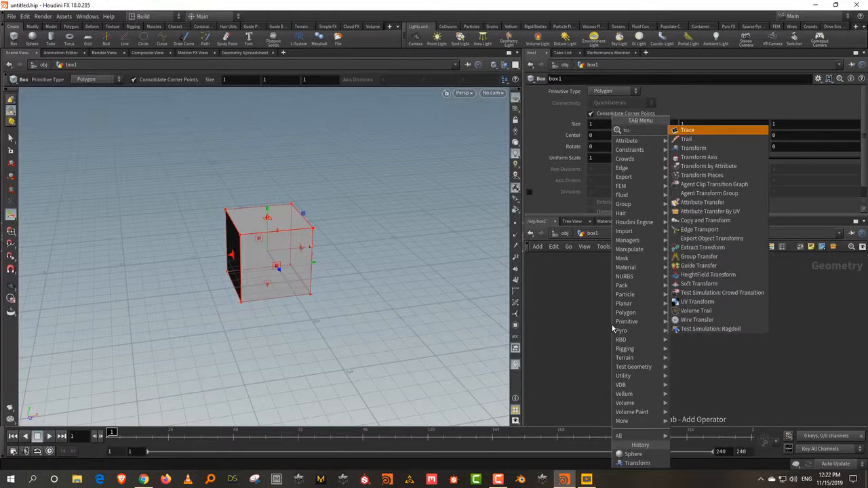
{"action": "left_click", "coordinate": [723, 148]}
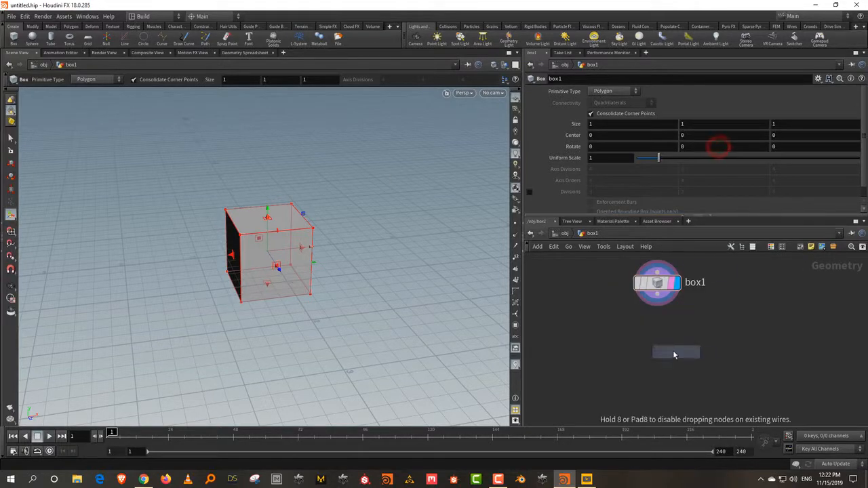
{"action": "left_click", "coordinate": [673, 350]}
{"action": "left_click", "coordinate": [757, 305]}
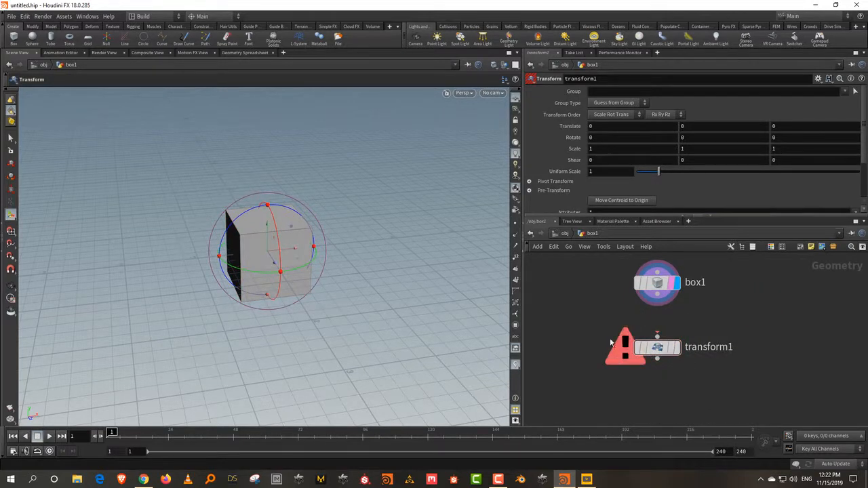
Connect the box node's output to the Transform node's input
{"action": "mouse_move", "coordinate": [638, 360]}
{"action": "left_click_drag", "start_coordinate": [713, 304], "coordinate": [636, 366]}
{"action": "mouse_move", "coordinate": [660, 298]}
{"action": "left_click_drag", "start_coordinate": [660, 298], "coordinate": [657, 336]}
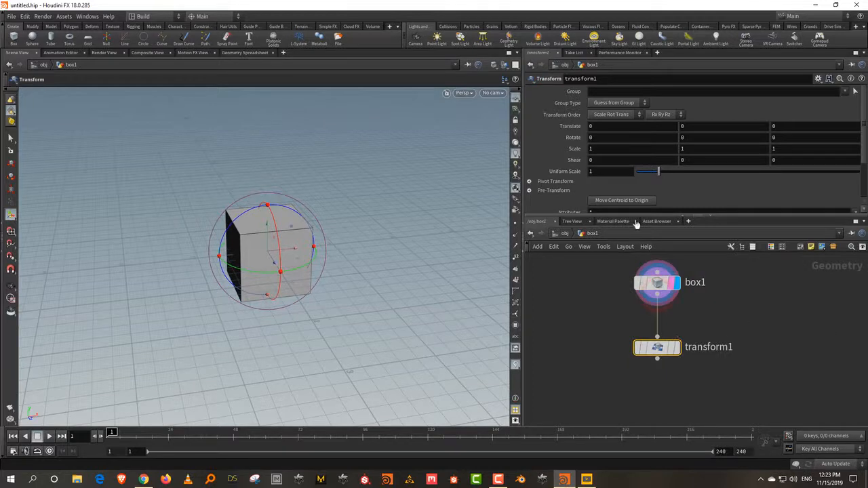
Enlarge the network pane and translate the Transform node about -1.47 along X while the display flag stays on the box
{"action": "left_click_drag", "start_coordinate": [635, 216], "coordinate": [637, 154]}
{"action": "middle_click_drag", "start_coordinate": [756, 295], "coordinate": [718, 292]}
{"action": "left_click", "coordinate": [708, 270]}
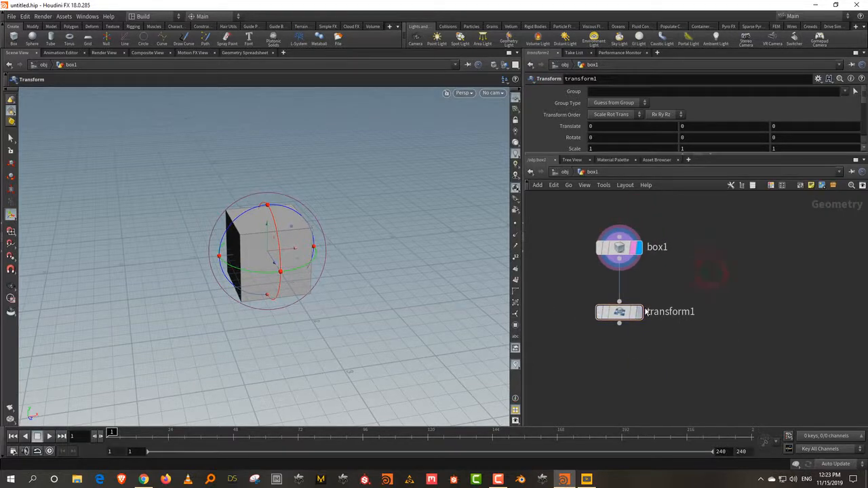
{"action": "mouse_move", "coordinate": [639, 313]}
{"action": "left_click_drag", "start_coordinate": [289, 253], "coordinate": [188, 258]}
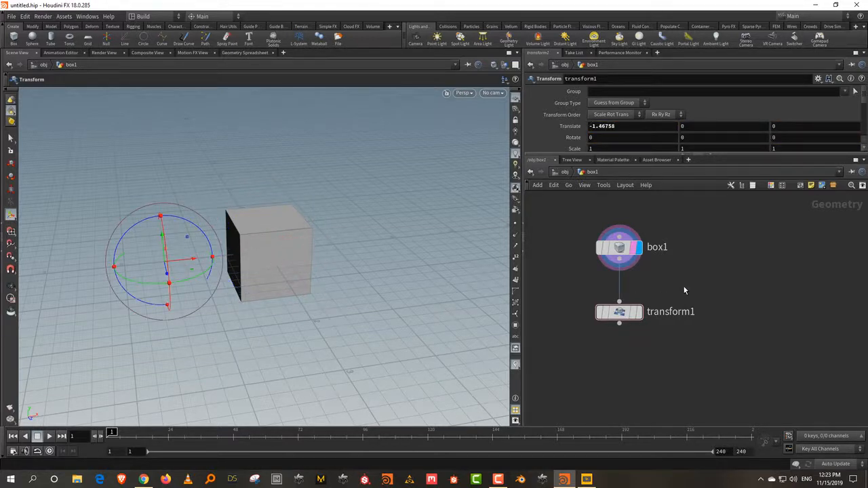
Switch the display flag to the Transform node and back to the box node to compare their results
{"action": "mouse_move", "coordinate": [640, 250]}
{"action": "left_click", "coordinate": [638, 314]}
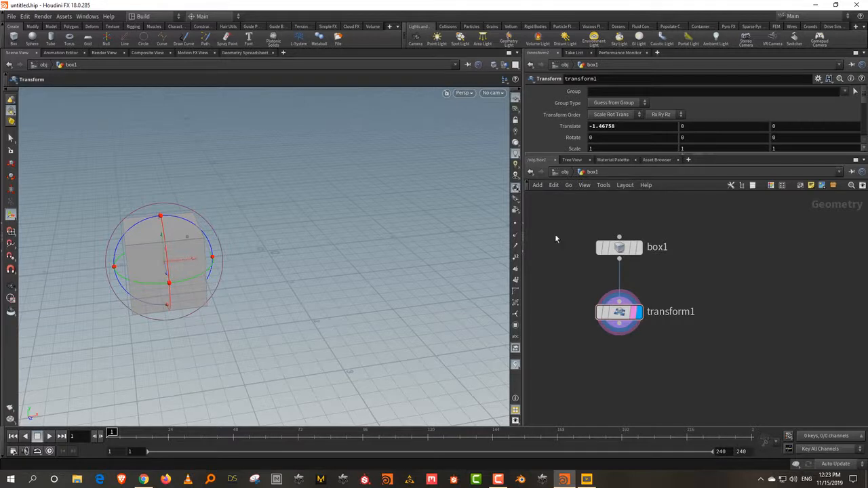
{"action": "left_click", "coordinate": [639, 248]}
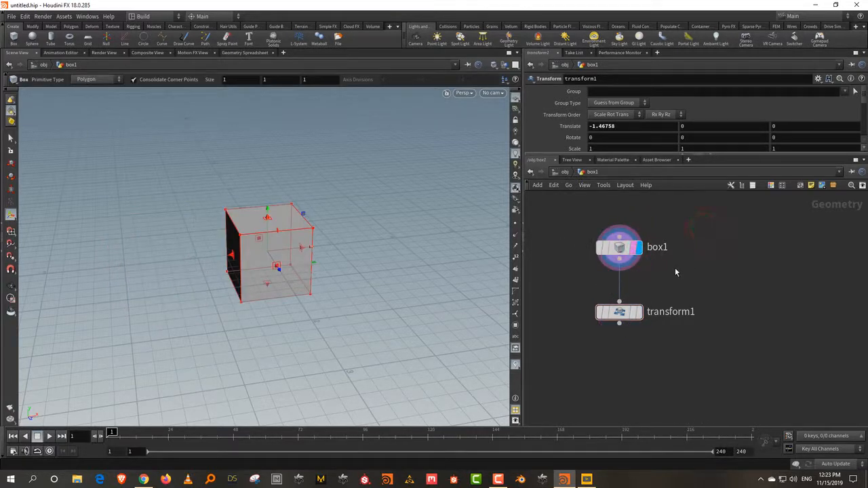
{"action": "mouse_move", "coordinate": [634, 253]}
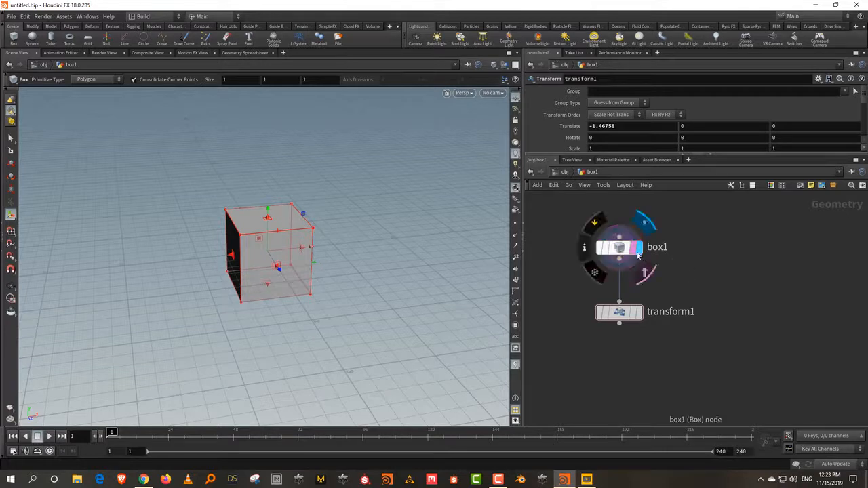
{"action": "left_click", "coordinate": [634, 252]}
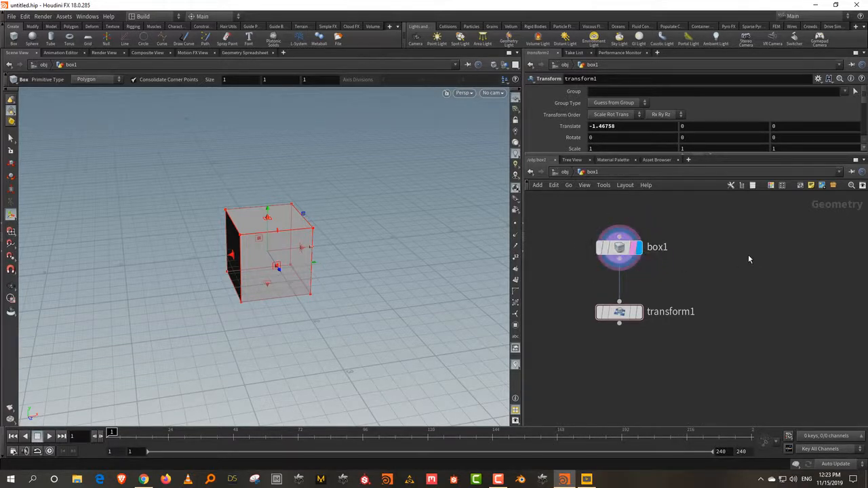
Add a Sphere node beside the box node in the geometry network
{"action": "left_click", "coordinate": [626, 252]}
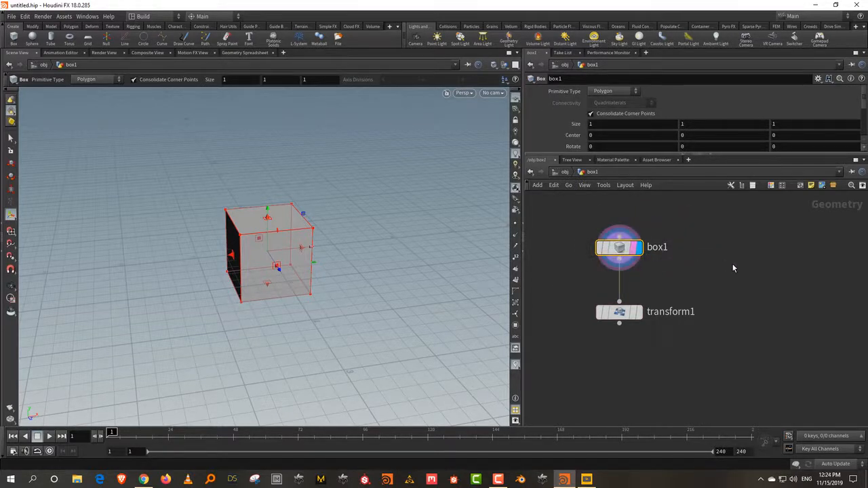
{"action": "key", "text": "Tab"}
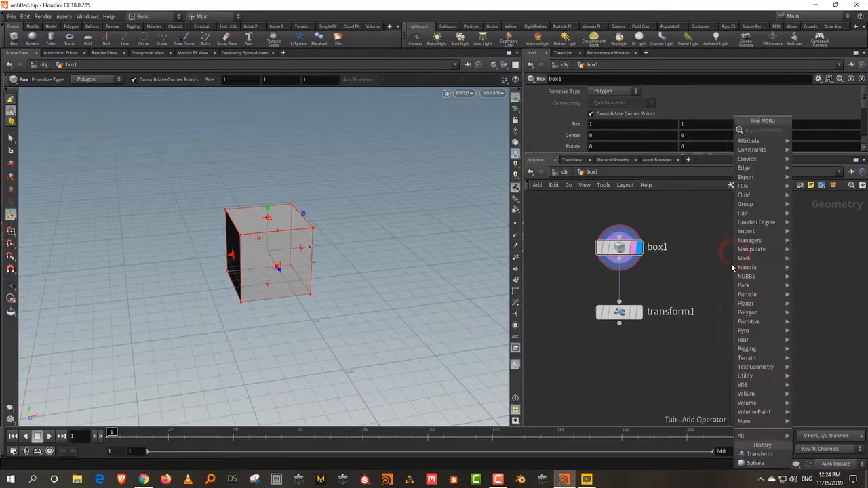
{"action": "type", "text": "sph"}
{"action": "key", "text": "Return"}
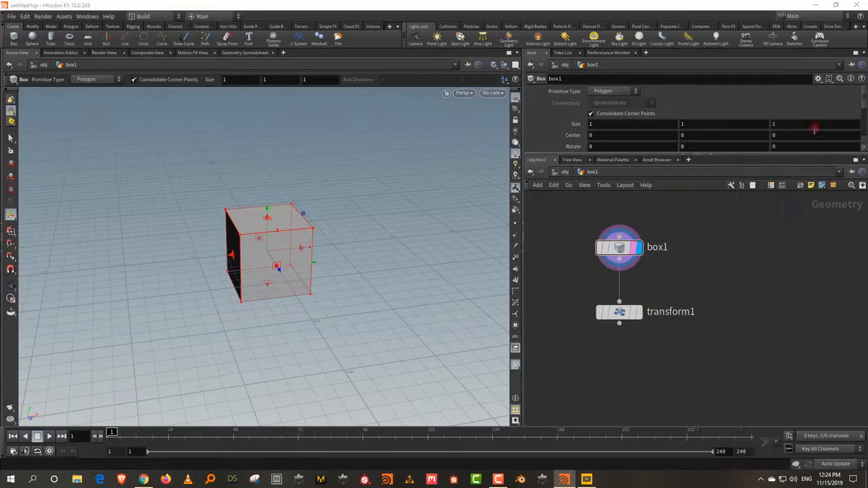
{"action": "left_click", "coordinate": [742, 224]}
Add a Tube node beside the Sphere node in the same geometry network
{"action": "middle_click_drag", "start_coordinate": [725, 308], "coordinate": [663, 313]}
{"action": "key", "text": "Tab"}
{"action": "type", "text": "tu"}
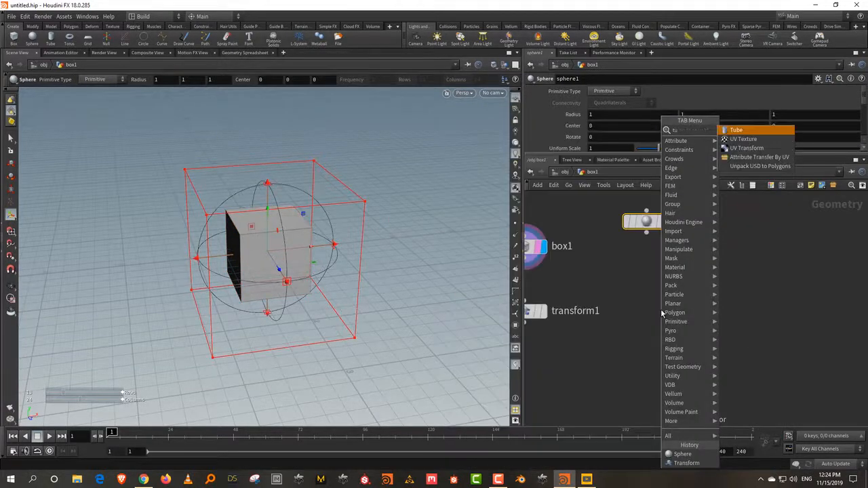
{"action": "left_click", "coordinate": [753, 135]}
{"action": "left_click", "coordinate": [753, 268]}
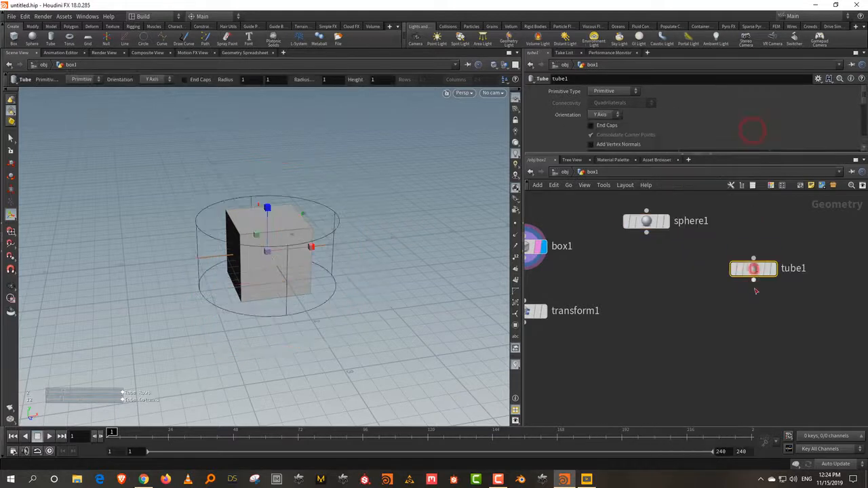
Check the box1 object's result at object level and go back into its geometry network
{"action": "left_click", "coordinate": [569, 174]}
{"action": "left_click", "coordinate": [685, 228]}
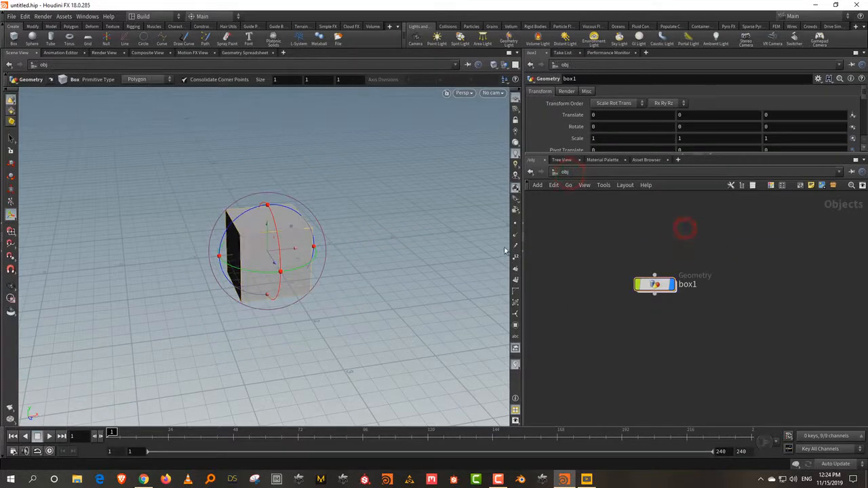
{"action": "double_click", "coordinate": [654, 284]}
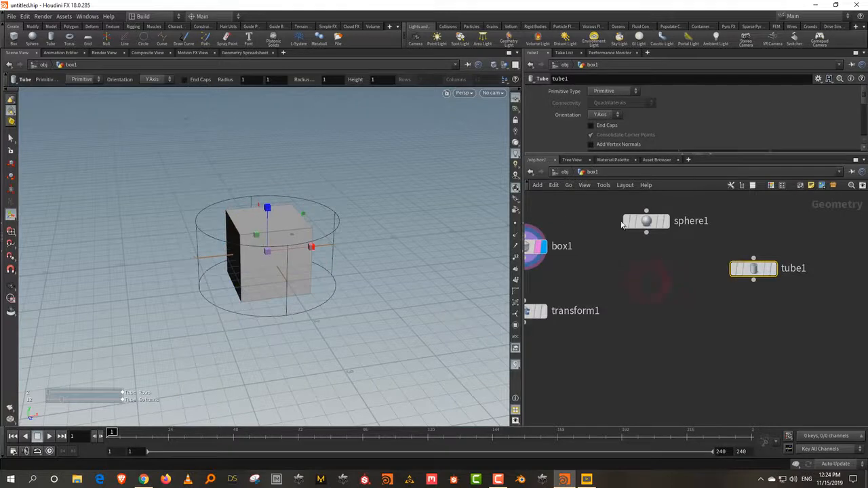
Switch the display flag to the sphere node, to the tube node and back to the box node
{"action": "left_click", "coordinate": [665, 221]}
{"action": "left_click", "coordinate": [771, 268]}
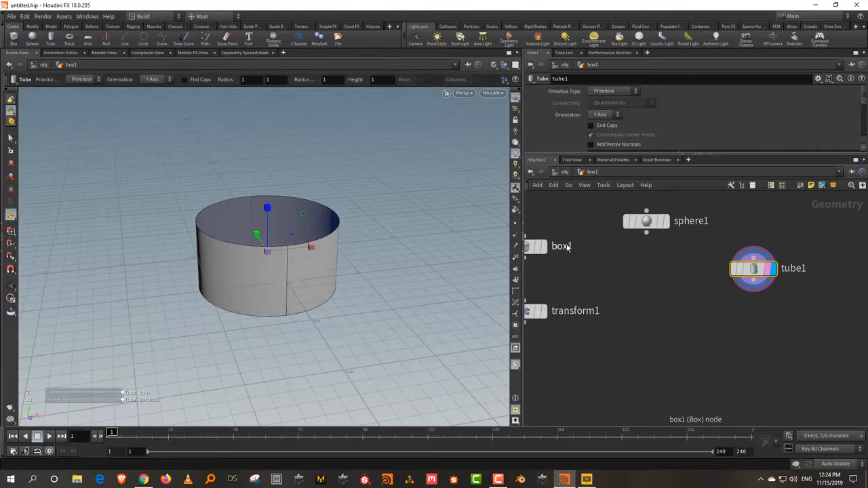
{"action": "left_click", "coordinate": [544, 248]}
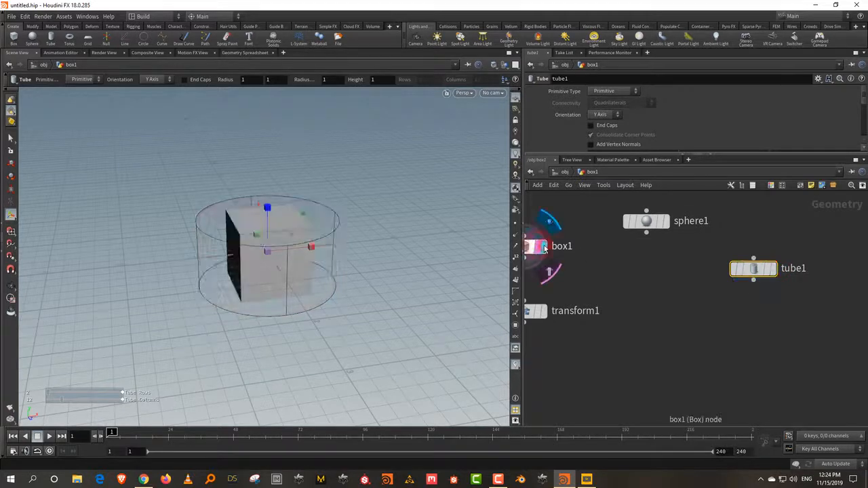
{"action": "left_click", "coordinate": [624, 252]}
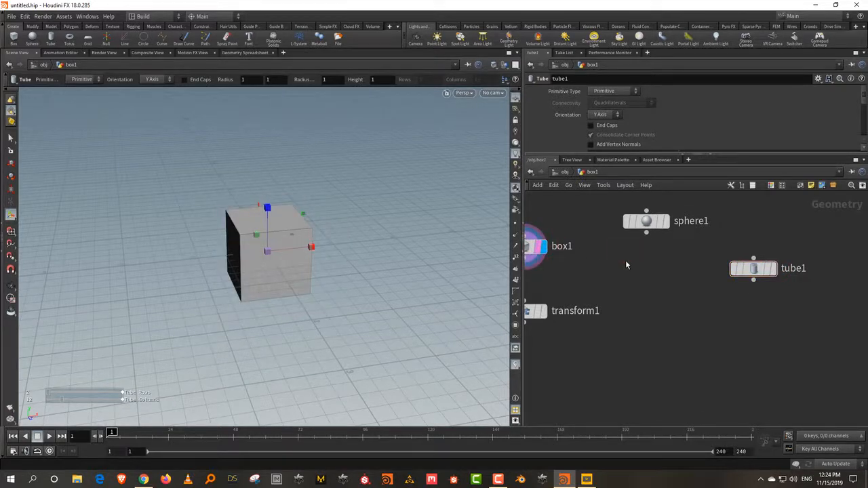
Set the display flag on the Transform node below the box node
{"action": "left_click_drag", "start_coordinate": [601, 205], "coordinate": [785, 311]}
{"action": "left_click", "coordinate": [700, 289]}
{"action": "middle_click_drag", "start_coordinate": [667, 303], "coordinate": [728, 297]}
{"action": "left_click", "coordinate": [605, 305]}
{"action": "left_click", "coordinate": [698, 277]}
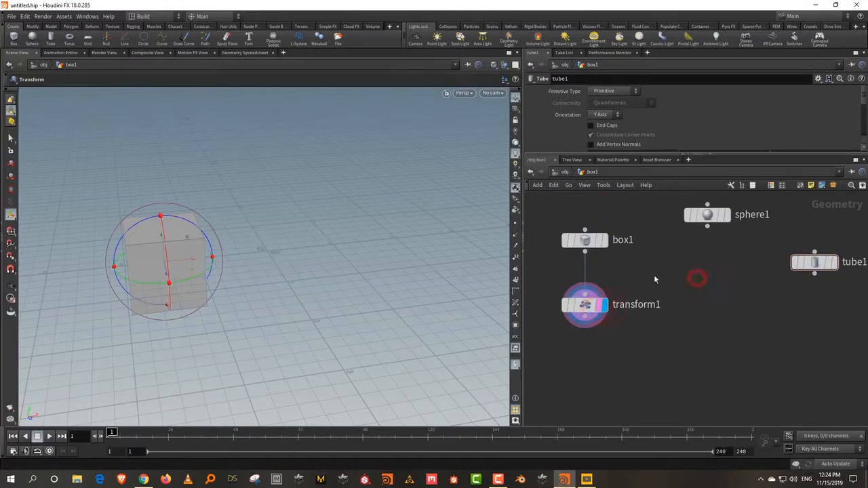
Select the Transform node and enlarge the parameter pane to show more of its settings
{"action": "left_click_drag", "start_coordinate": [653, 276], "coordinate": [544, 352]}
{"action": "left_click_drag", "start_coordinate": [584, 304], "coordinate": [656, 333]}
{"action": "left_click_drag", "start_coordinate": [613, 156], "coordinate": [613, 192]}
{"action": "left_click_drag", "start_coordinate": [655, 351], "coordinate": [584, 338]}
{"action": "middle_click_drag", "start_coordinate": [668, 293], "coordinate": [653, 329]}
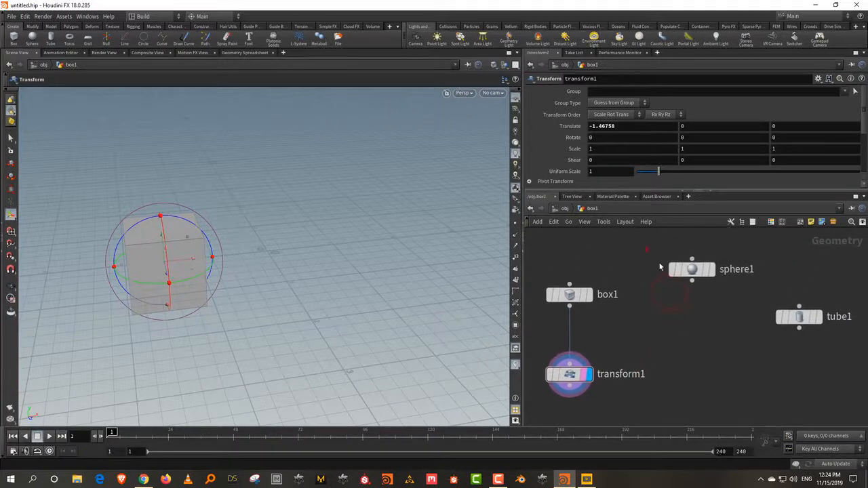
Delete the sphere and tube nodes from the geometry network
{"action": "left_click_drag", "start_coordinate": [646, 250], "coordinate": [862, 363]}
{"action": "key", "text": "Delete"}
{"action": "middle_click_drag", "start_coordinate": [693, 316], "coordinate": [771, 304]}
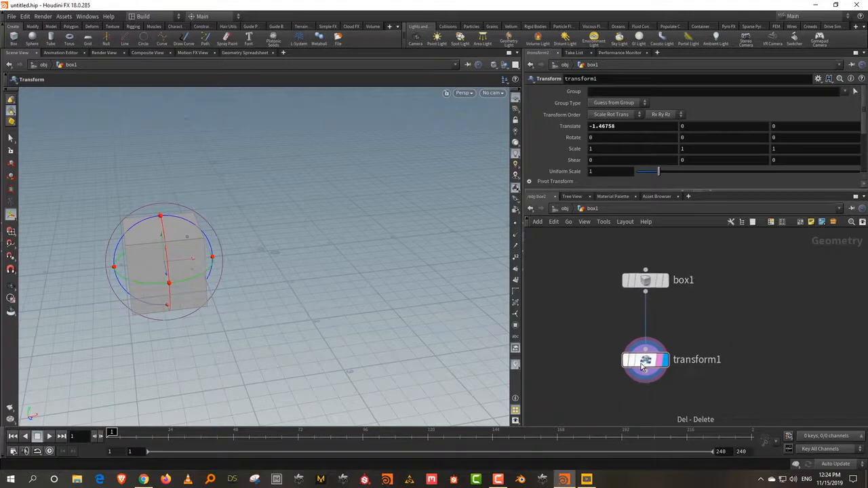
Move the Transform node closer beneath the box node and select the box node
{"action": "left_click_drag", "start_coordinate": [730, 328], "coordinate": [643, 371]}
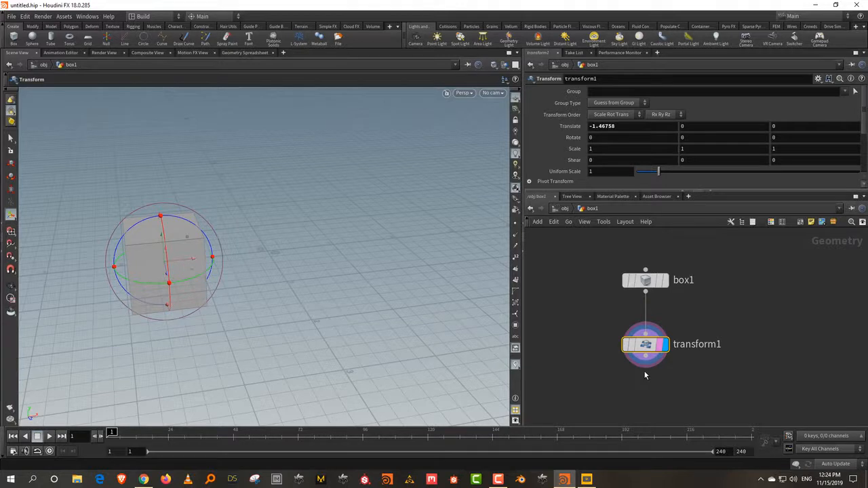
{"action": "left_click_drag", "start_coordinate": [712, 251], "coordinate": [642, 337]}
{"action": "left_click", "coordinate": [709, 299]}
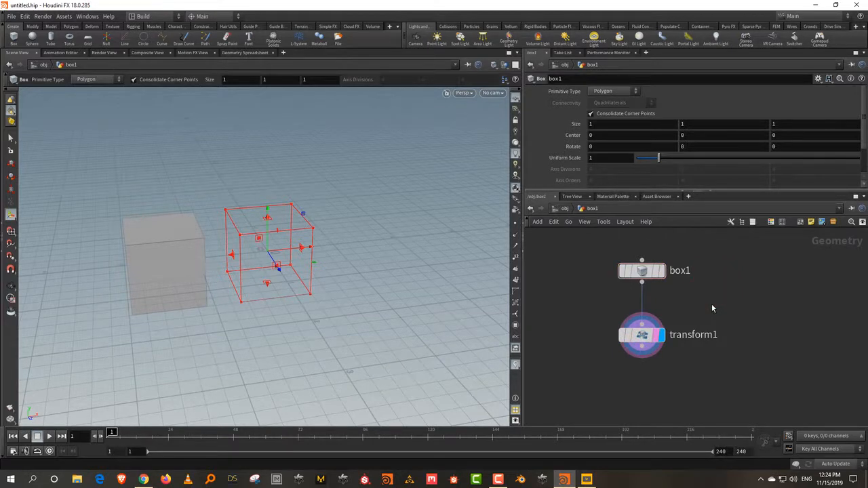
{"action": "middle_click_drag", "start_coordinate": [711, 305], "coordinate": [703, 307]}
Duplicate the connected box1 and transform1 nodes and place the copy beside the original pair
{"action": "left_click_drag", "start_coordinate": [696, 256], "coordinate": [632, 352]}
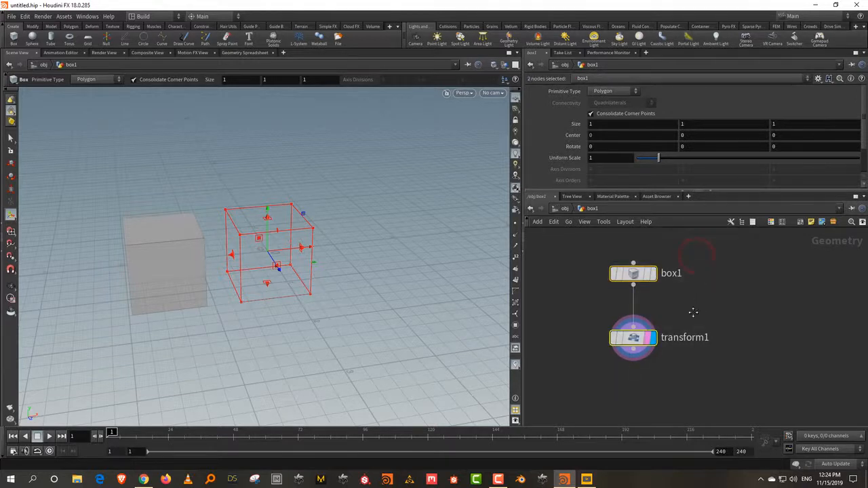
{"action": "middle_click_drag", "start_coordinate": [693, 312], "coordinate": [668, 320]}
{"action": "key", "text": "ctrl+c"}
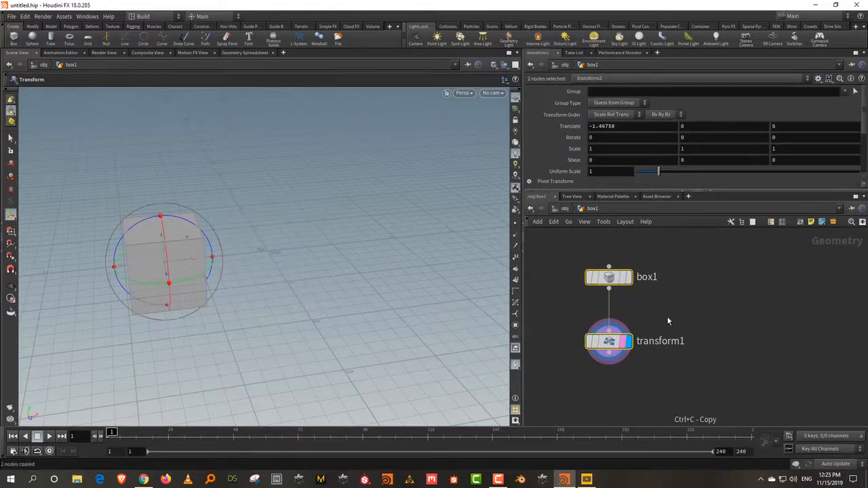
{"action": "key", "text": "ctrl+v"}
{"action": "left_click_drag", "start_coordinate": [671, 285], "coordinate": [741, 285]}
Translate the transform2 node to about 2.11 along X and -0.17 along Z
{"action": "left_click_drag", "start_coordinate": [796, 272], "coordinate": [761, 319]}
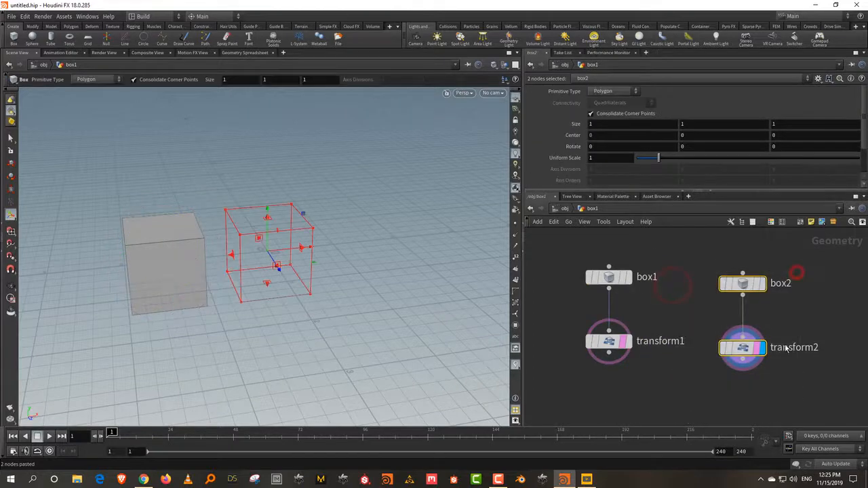
{"action": "left_click_drag", "start_coordinate": [813, 328], "coordinate": [754, 361]}
{"action": "left_click_drag", "start_coordinate": [279, 228], "coordinate": [340, 251], "text": "alt"}
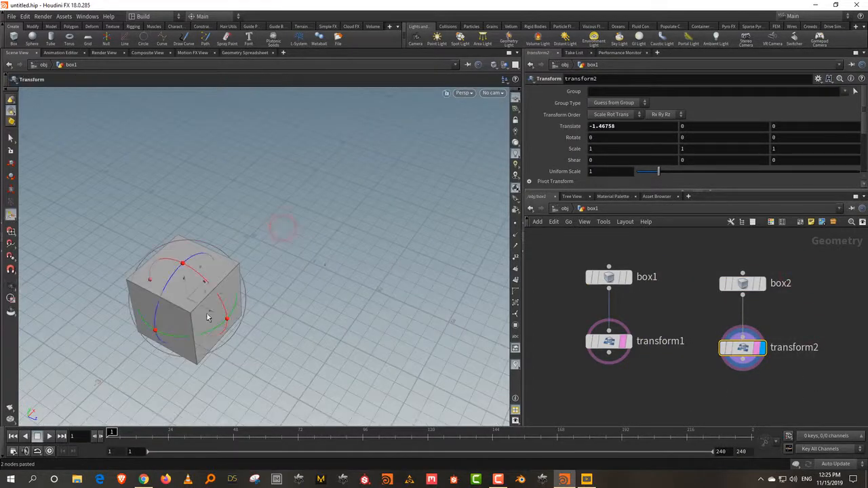
{"action": "left_click_drag", "start_coordinate": [226, 298], "coordinate": [345, 166]}
Duplicate the box2 and transform2 pair and translate the copy to about 0.10 along X and 1.98 along Z
{"action": "middle_click_drag", "start_coordinate": [717, 323], "coordinate": [635, 316]}
{"action": "left_click_drag", "start_coordinate": [617, 249], "coordinate": [756, 394]}
{"action": "key", "text": "ctrl+c"}
{"action": "key", "text": "ctrl+v"}
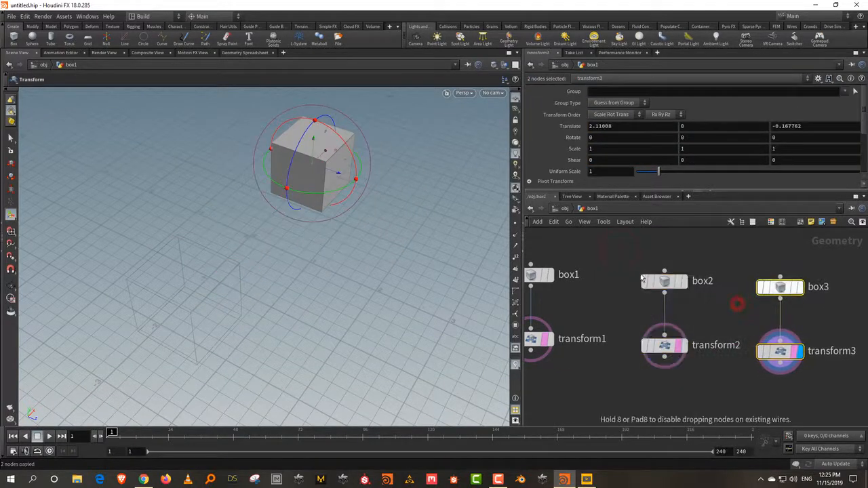
{"action": "left_click", "coordinate": [737, 302]}
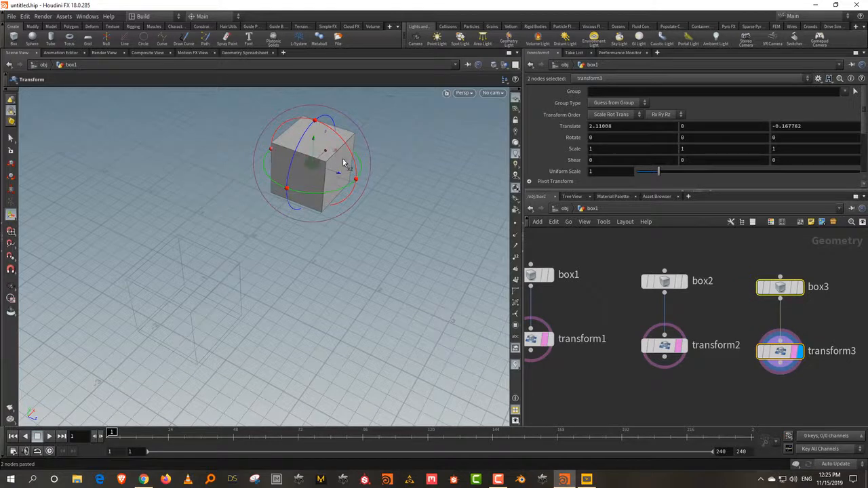
{"action": "left_click_drag", "start_coordinate": [339, 167], "coordinate": [423, 271]}
{"action": "middle_click_drag", "start_coordinate": [825, 324], "coordinate": [747, 350]}
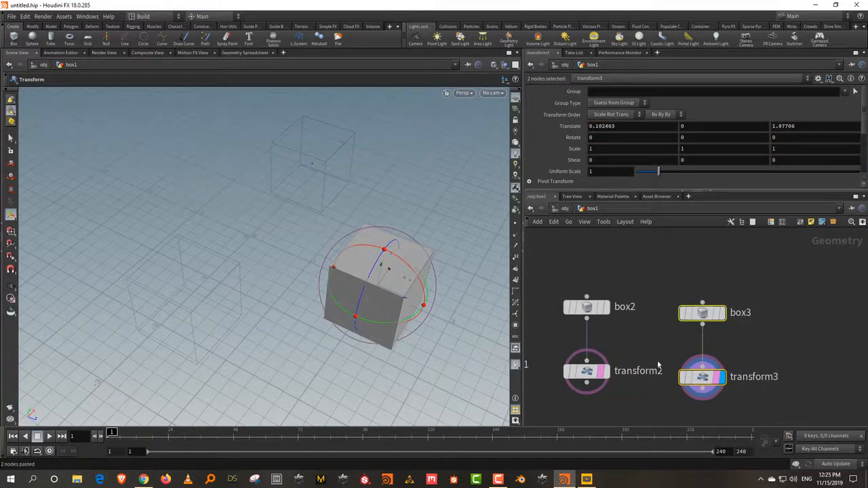
{"action": "mouse_move", "coordinate": [597, 371]}
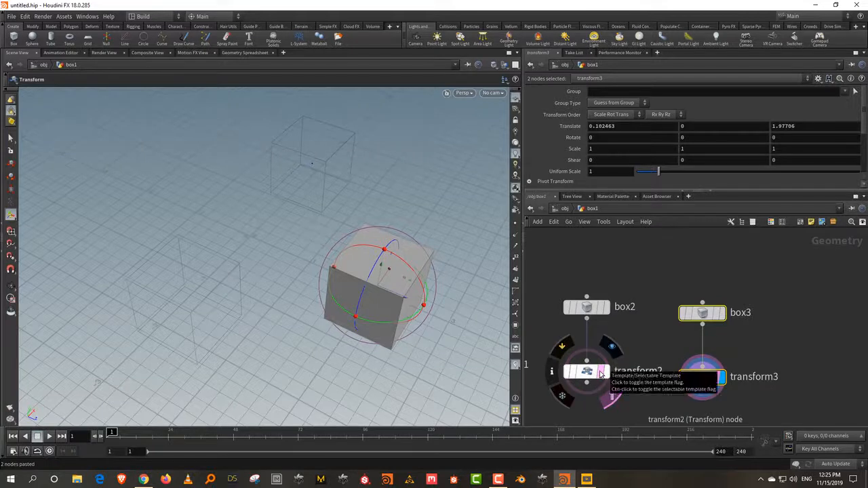
Duplicate the box3 and transform3 pair and translate the copy to about -2.43 along Z
{"action": "middle_click_drag", "start_coordinate": [698, 410], "coordinate": [669, 380]}
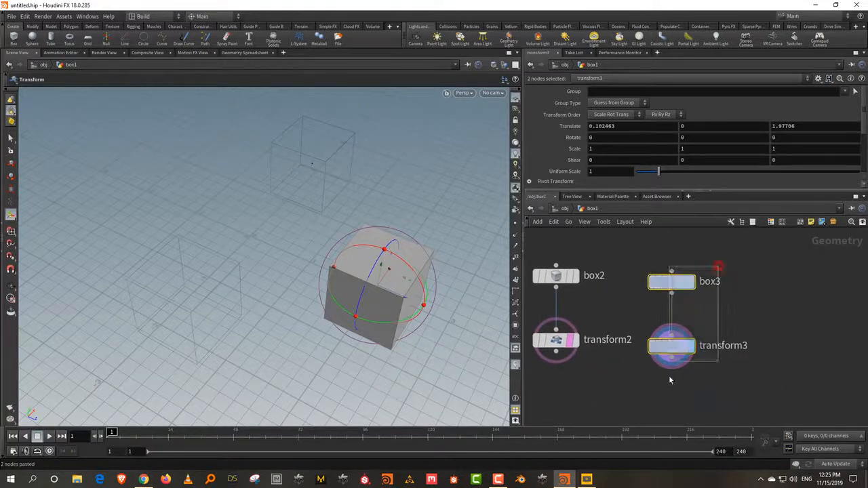
{"action": "key", "text": "ctrl+c"}
{"action": "key", "text": "ctrl+v"}
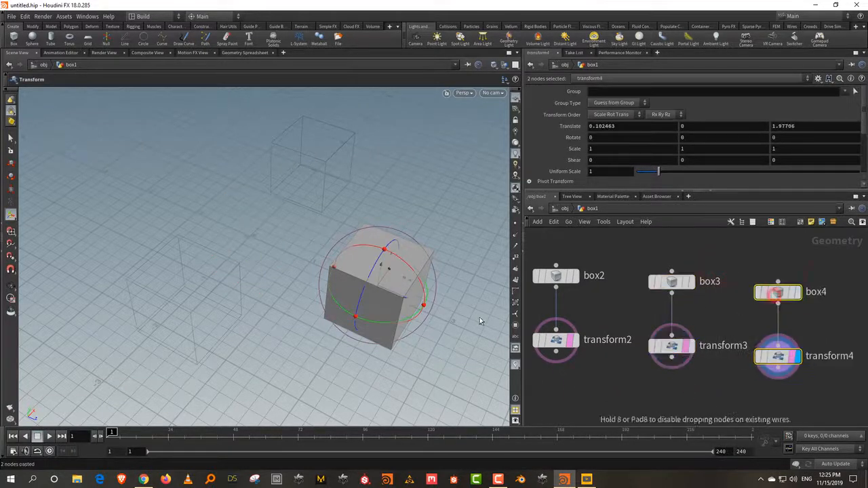
{"action": "left_click_drag", "start_coordinate": [403, 300], "coordinate": [131, 217]}
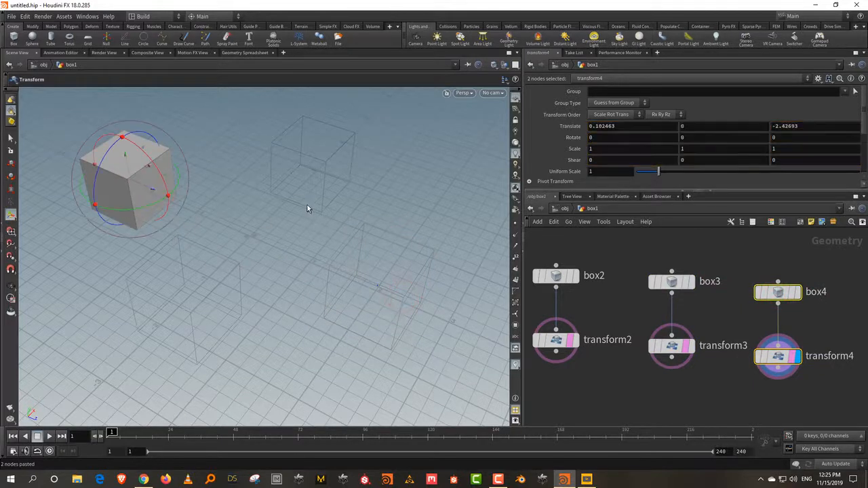
Review the four box and Transform pairs, check the result at object level and re-enter the geometry network
{"action": "middle_click_drag", "start_coordinate": [563, 398], "coordinate": [683, 386]}
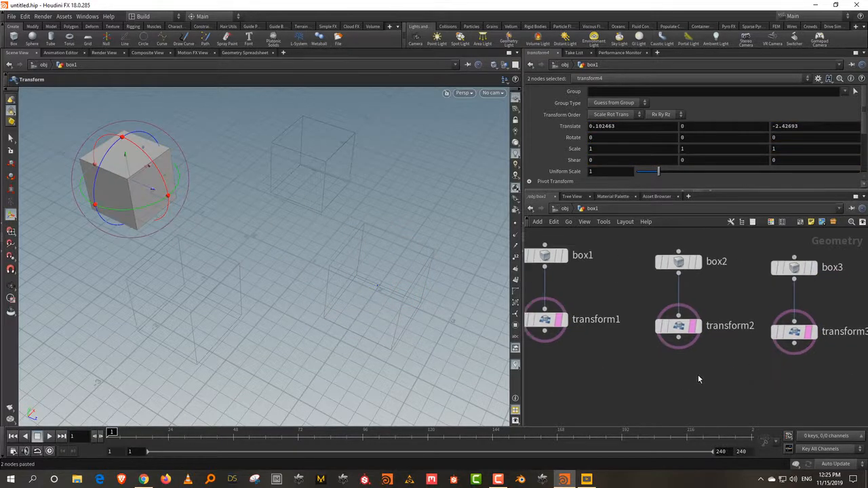
{"action": "left_click", "coordinate": [687, 364]}
{"action": "scroll", "coordinate": [654, 369], "scroll_direction": "down", "scroll_amount": 2}
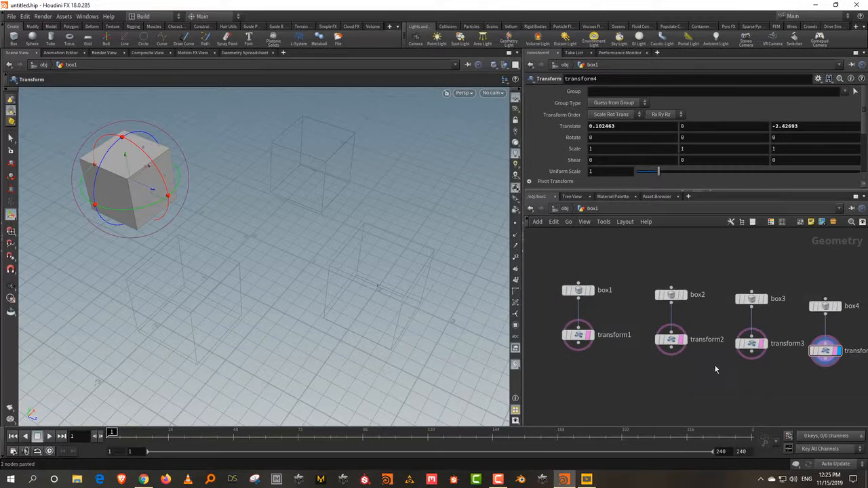
{"action": "left_click", "coordinate": [565, 208]}
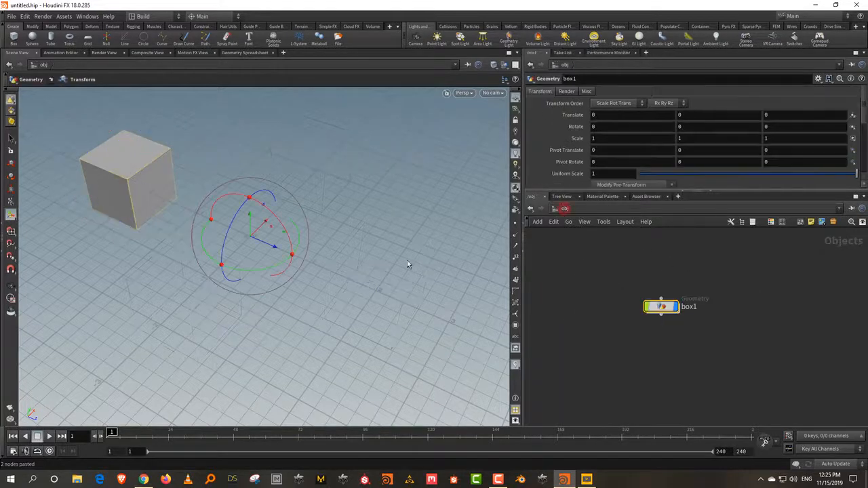
{"action": "double_click", "coordinate": [664, 305]}
{"action": "left_click", "coordinate": [670, 349]}
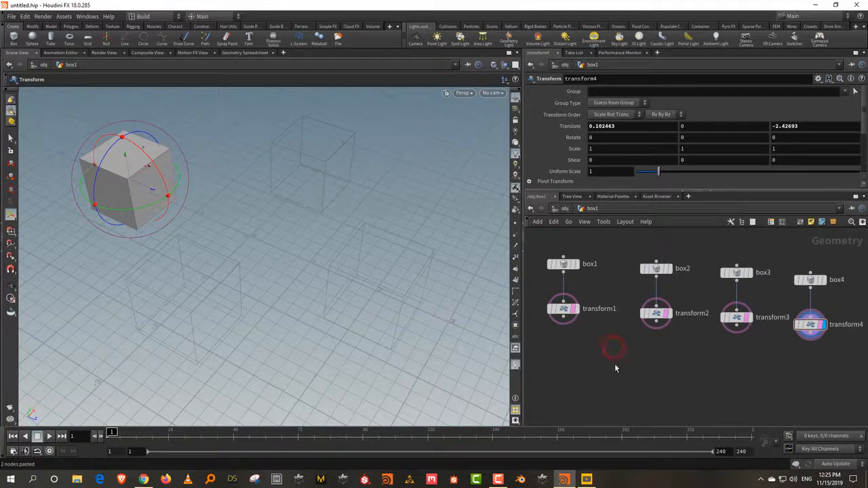
Add a Merge node below the four Transform nodes
{"action": "key", "text": "Tab"}
{"action": "type", "text": "mer"}
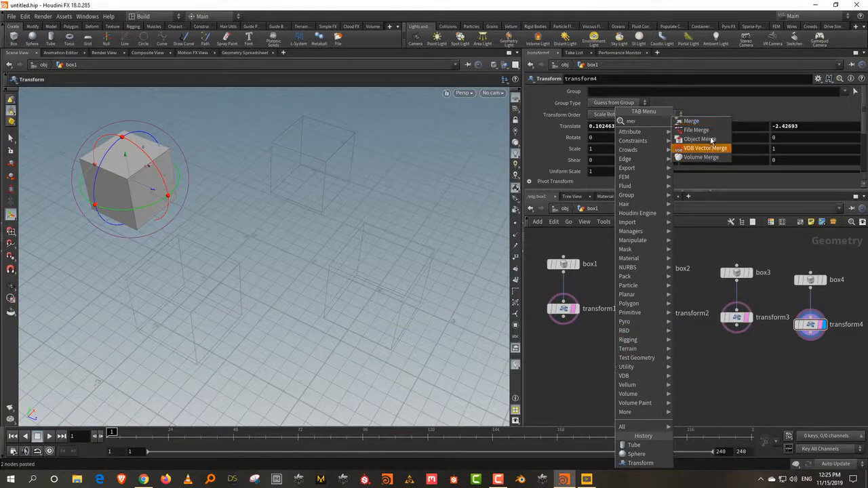
{"action": "left_click", "coordinate": [691, 120]}
{"action": "left_click", "coordinate": [670, 381]}
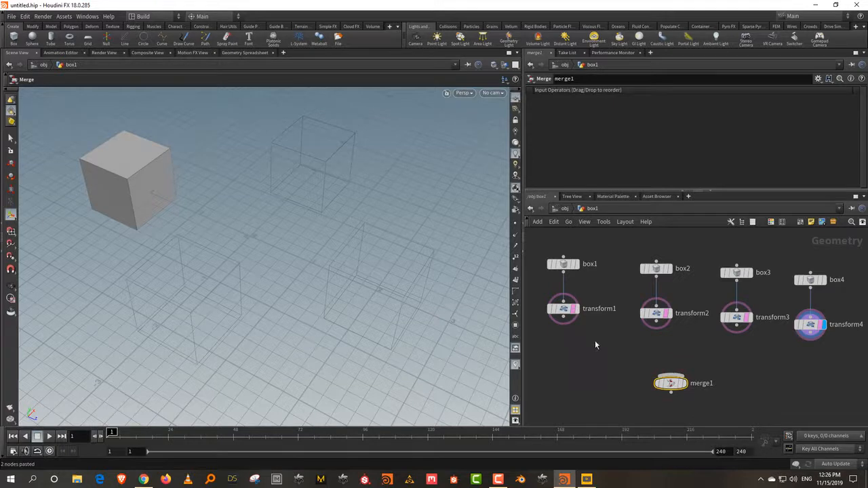
Connect the outputs of all four Transform nodes to the Merge node's input
{"action": "middle_click_drag", "start_coordinate": [594, 341], "coordinate": [595, 331]}
{"action": "left_click_drag", "start_coordinate": [560, 333], "coordinate": [849, 288]}
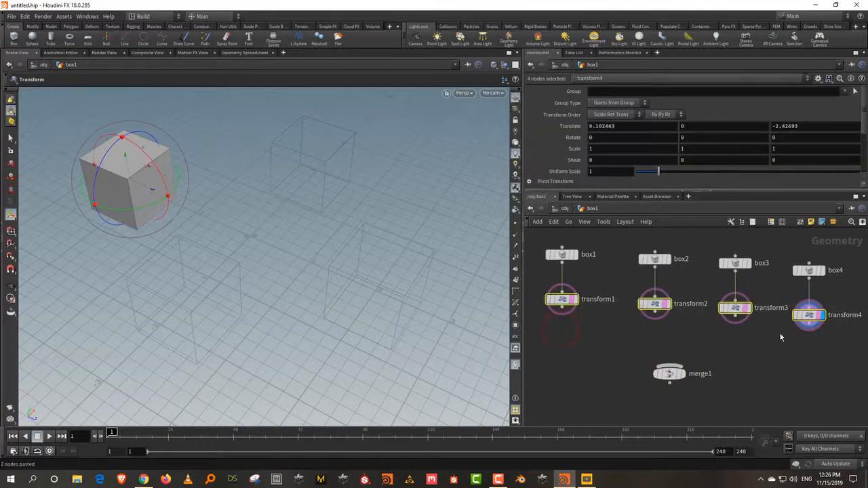
{"action": "left_click_drag", "start_coordinate": [562, 313], "coordinate": [669, 364]}
{"action": "left_click_drag", "start_coordinate": [655, 314], "coordinate": [669, 365]}
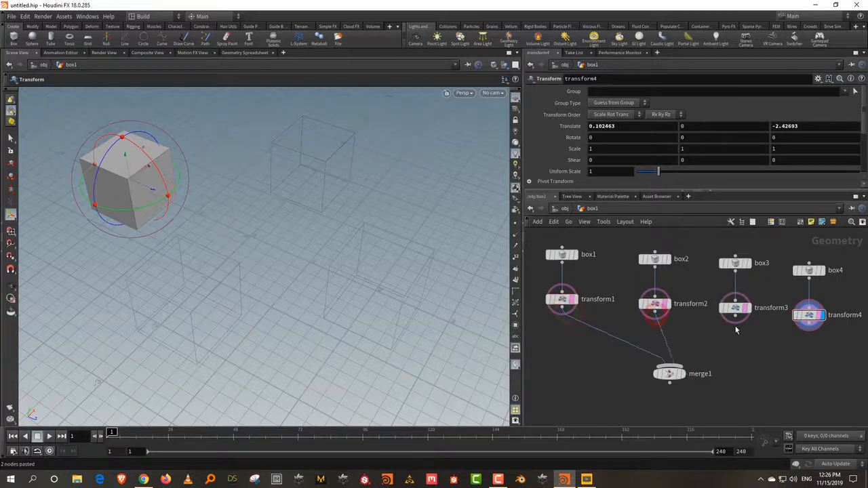
{"action": "left_click_drag", "start_coordinate": [735, 316], "coordinate": [670, 364]}
{"action": "left_click_drag", "start_coordinate": [800, 326], "coordinate": [670, 365]}
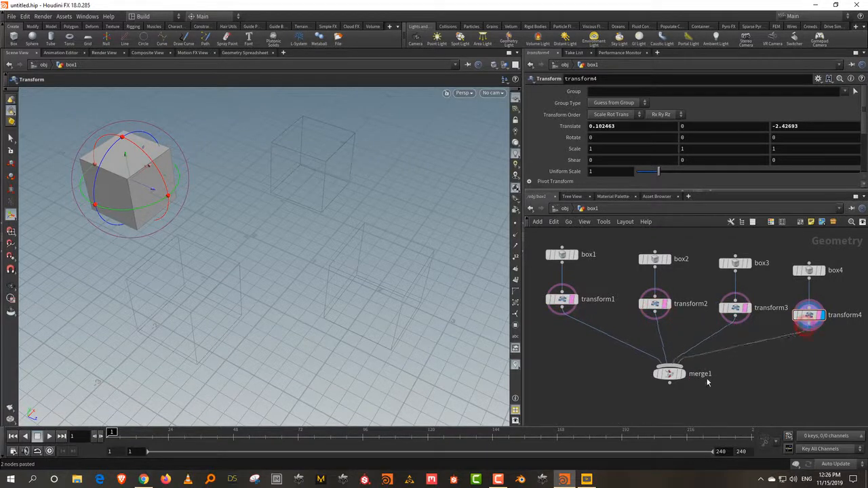
Display the Merge node's combined result and place merge1 further below the four Transform nodes
{"action": "mouse_move", "coordinate": [777, 367]}
{"action": "left_mouse_down"}
{"action": "mouse_move", "coordinate": [553, 337]}
{"action": "mouse_move", "coordinate": [628, 350]}
{"action": "left_mouse_up"}
{"action": "left_click_drag", "start_coordinate": [549, 341], "coordinate": [863, 302]}
{"action": "left_click_drag", "start_coordinate": [550, 309], "coordinate": [627, 351]}
{"action": "left_click", "coordinate": [657, 371]}
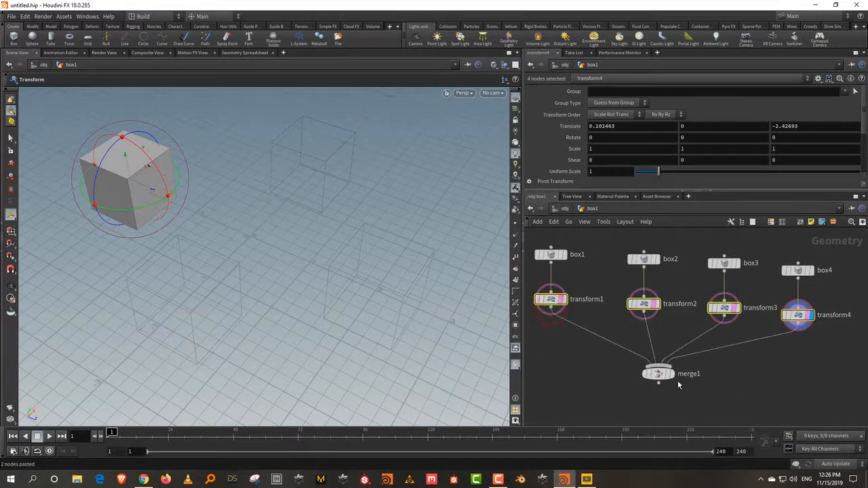
{"action": "left_click", "coordinate": [741, 368]}
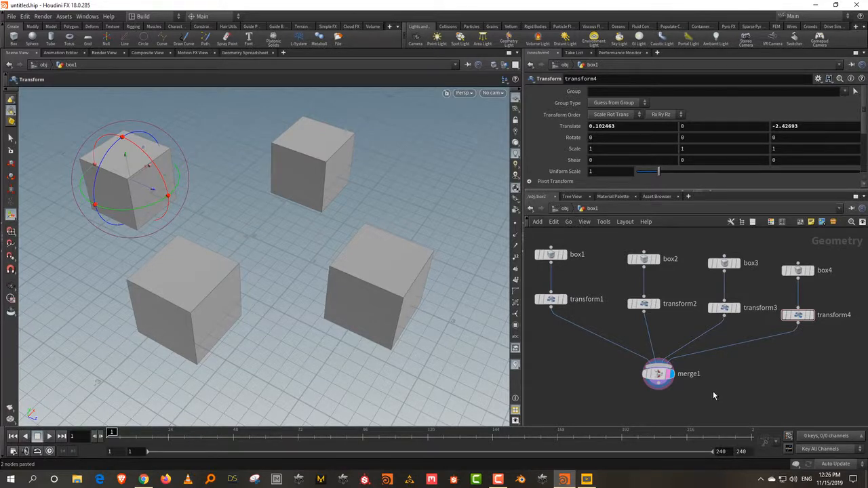
{"action": "left_click_drag", "start_coordinate": [659, 378], "coordinate": [664, 400]}
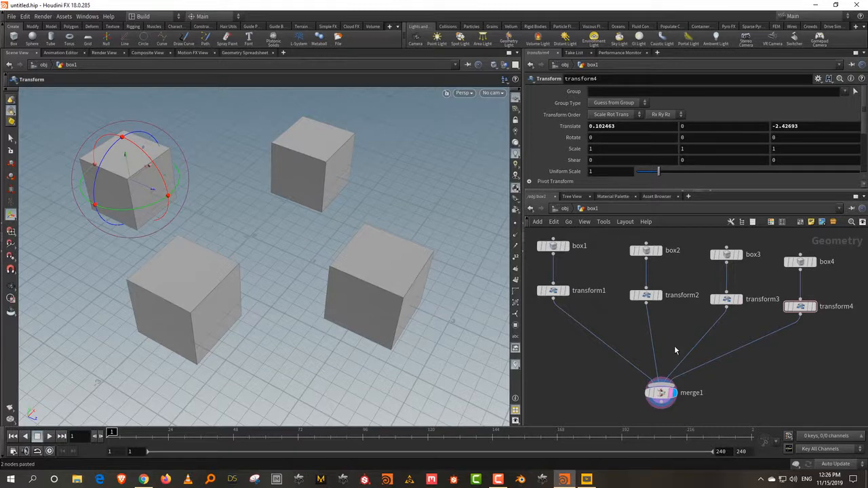
Move box1 higher above the other nodes and display its output
{"action": "middle_click_drag", "start_coordinate": [674, 350], "coordinate": [686, 410]}
{"action": "mouse_move", "coordinate": [572, 308]}
{"action": "left_click_drag", "start_coordinate": [571, 308], "coordinate": [601, 257]}
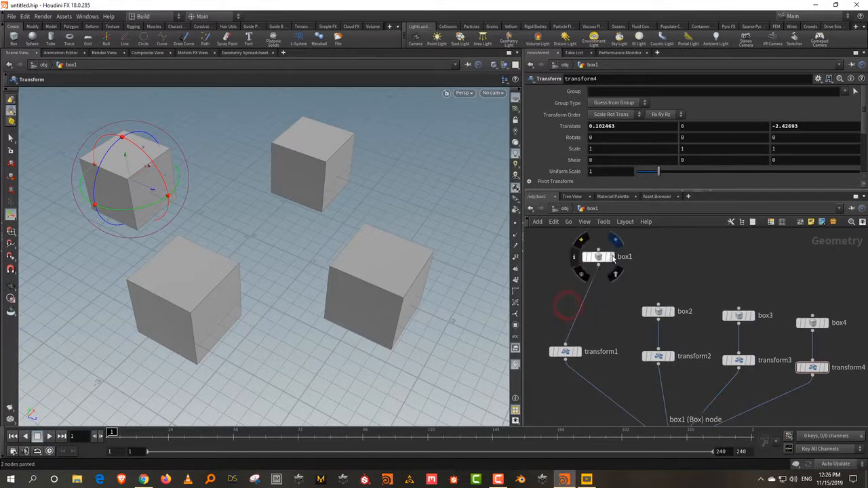
{"action": "left_click", "coordinate": [676, 253]}
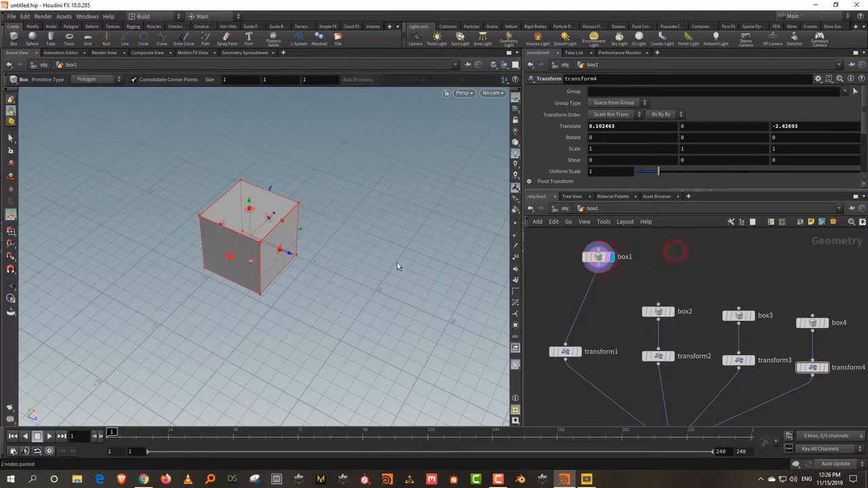
Delete the box2, box3 and box4 nodes together, keeping their Transform nodes
{"action": "middle_click_drag", "start_coordinate": [763, 287], "coordinate": [641, 275]}
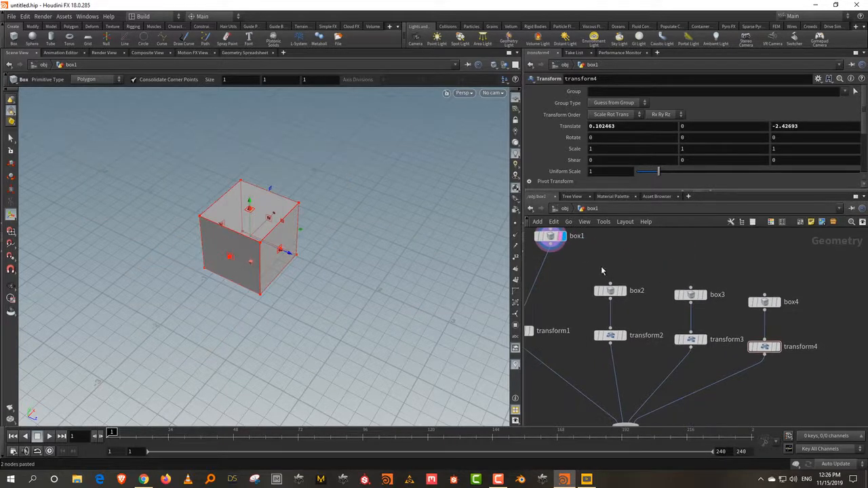
{"action": "left_click_drag", "start_coordinate": [600, 265], "coordinate": [821, 324]}
{"action": "left_click_drag", "start_coordinate": [853, 269], "coordinate": [596, 307]}
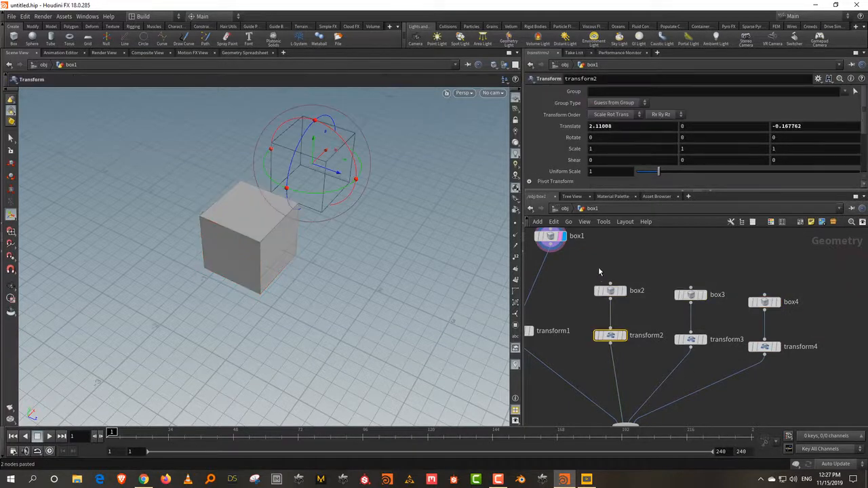
{"action": "left_click_drag", "start_coordinate": [586, 267], "coordinate": [817, 309]}
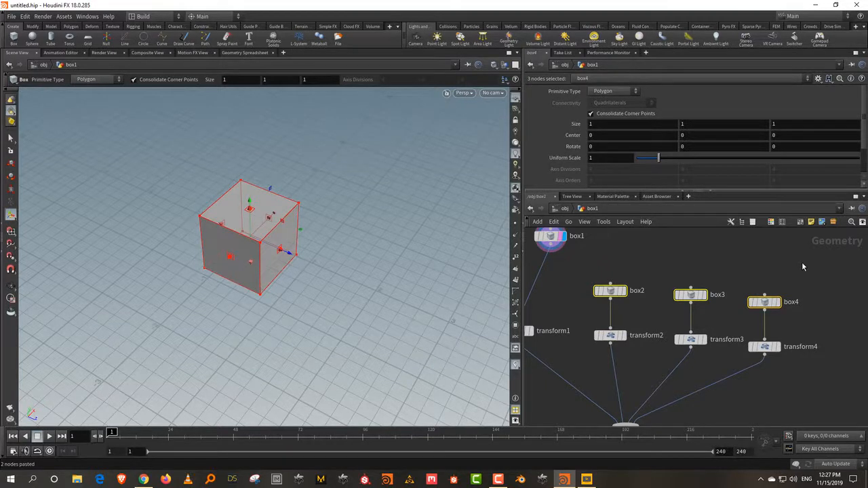
{"action": "left_click_drag", "start_coordinate": [664, 265], "coordinate": [644, 354]}
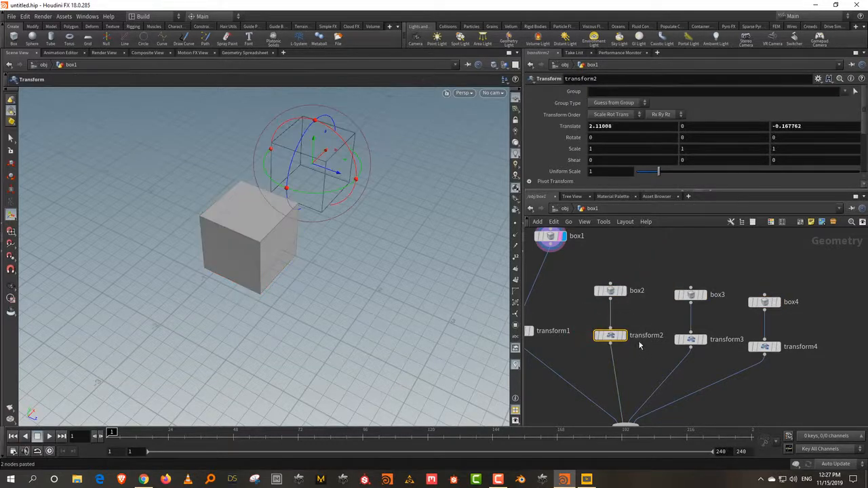
{"action": "left_click_drag", "start_coordinate": [602, 264], "coordinate": [800, 310]}
{"action": "key", "text": "Delete"}
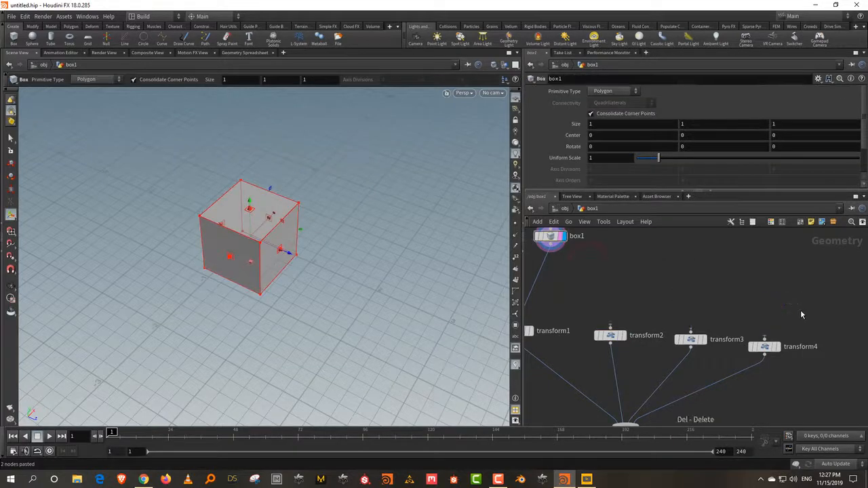
Connect box1's output to the inputs of transform2, transform3 and transform4
{"action": "middle_click_drag", "start_coordinate": [624, 263], "coordinate": [662, 259]}
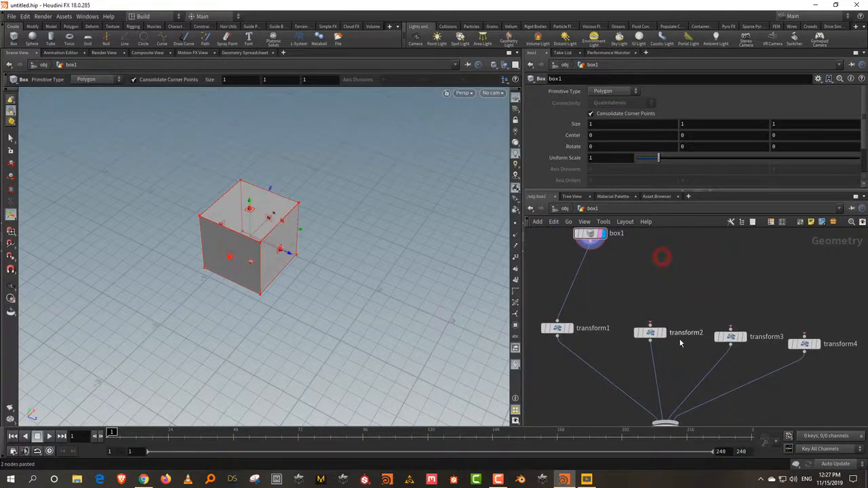
{"action": "scroll", "coordinate": [681, 346], "scroll_direction": "down", "scroll_amount": 2}
{"action": "middle_click_drag", "start_coordinate": [682, 363], "coordinate": [685, 347]}
{"action": "scroll", "coordinate": [644, 253], "scroll_direction": "up", "scroll_amount": 2}
{"action": "left_click_drag", "start_coordinate": [610, 248], "coordinate": [670, 349]}
{"action": "left_click_drag", "start_coordinate": [662, 256], "coordinate": [823, 352]}
{"action": "middle_click_drag", "start_coordinate": [782, 380], "coordinate": [793, 310]}
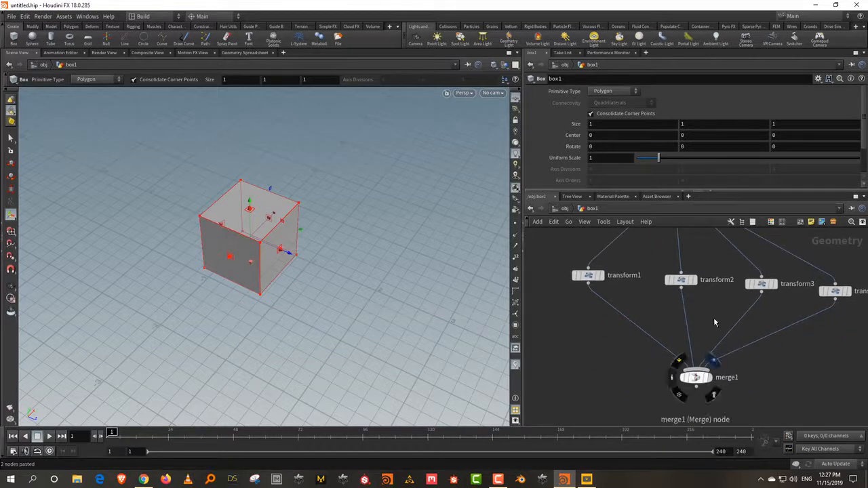
Select each of the four Transform nodes in turn and display merge1's output
{"action": "middle_click_drag", "start_coordinate": [714, 320], "coordinate": [703, 382]}
{"action": "left_click", "coordinate": [603, 253]}
{"action": "left_click_drag", "start_coordinate": [543, 303], "coordinate": [612, 374]}
{"action": "left_click_drag", "start_coordinate": [644, 318], "coordinate": [695, 366]}
{"action": "left_click_drag", "start_coordinate": [710, 330], "coordinate": [769, 364]}
{"action": "left_click_drag", "start_coordinate": [809, 311], "coordinate": [840, 387]}
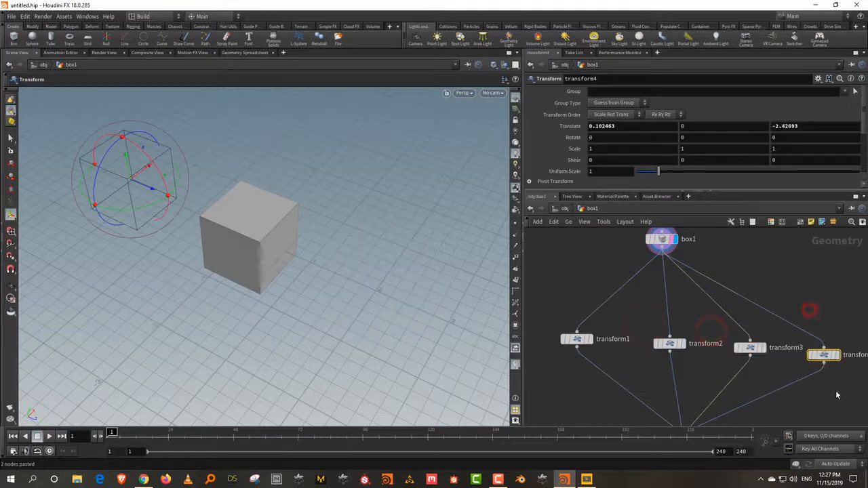
{"action": "middle_click_drag", "start_coordinate": [745, 398], "coordinate": [740, 368]}
{"action": "left_click", "coordinate": [691, 410]}
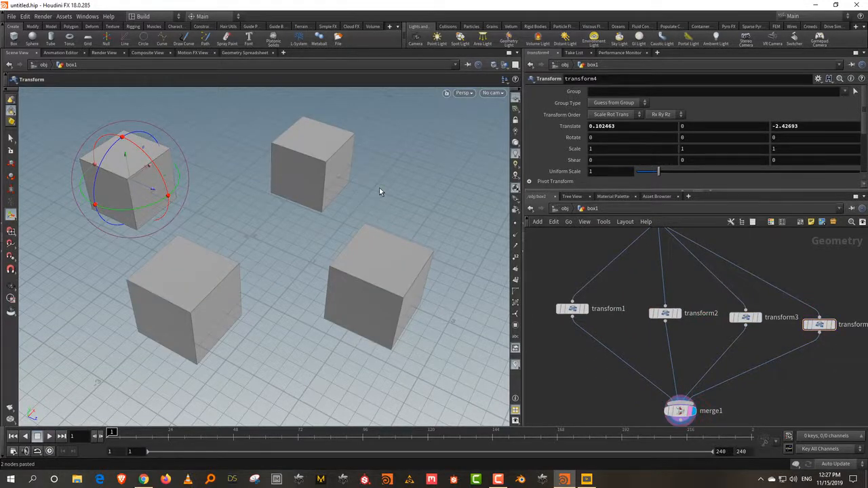
Move transform1 and transform2 away from transform3 and connect box1 directly to merge1 through the gap
{"action": "middle_click_drag", "start_coordinate": [733, 275], "coordinate": [747, 322]}
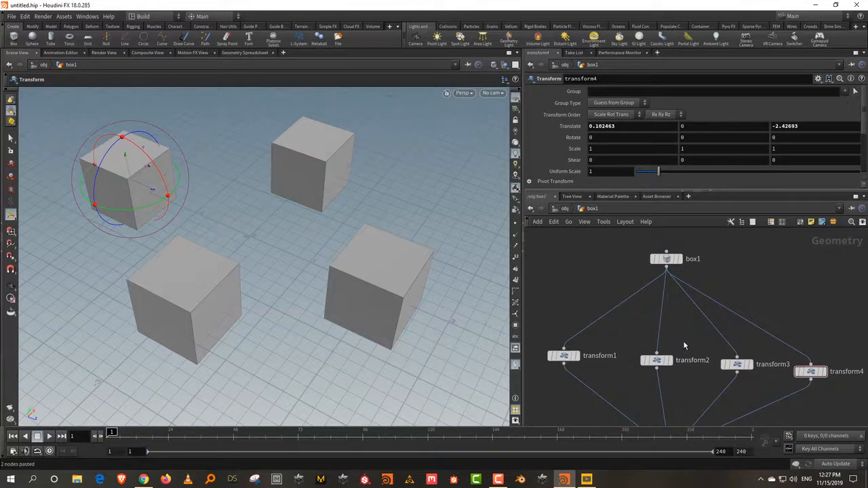
{"action": "middle_click_drag", "start_coordinate": [645, 332], "coordinate": [643, 281]}
{"action": "left_click_drag", "start_coordinate": [546, 263], "coordinate": [595, 315]}
{"action": "left_click_drag", "start_coordinate": [672, 306], "coordinate": [677, 320]}
{"action": "middle_click_drag", "start_coordinate": [692, 308], "coordinate": [684, 337]}
{"action": "scroll", "coordinate": [684, 337], "scroll_direction": "down", "scroll_amount": 1}
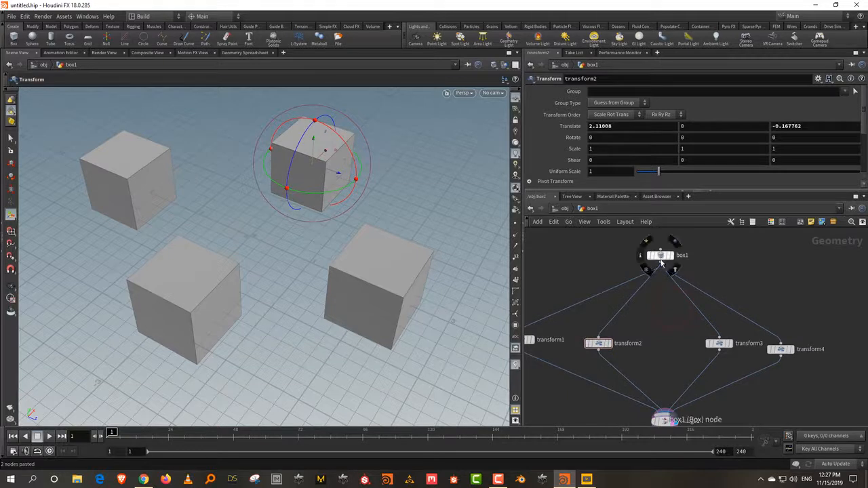
{"action": "left_click", "coordinate": [662, 265]}
{"action": "left_click", "coordinate": [663, 411]}
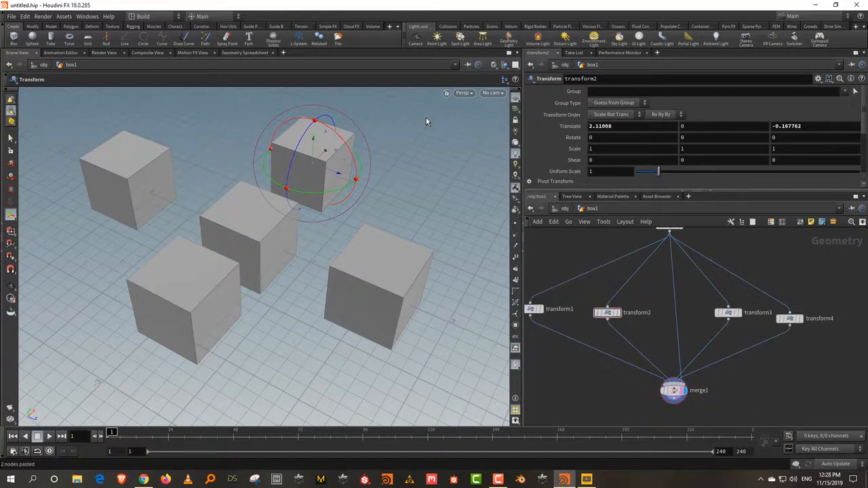
Try Polygon Mesh as box1's primitive type and return it to Polygon
{"action": "left_click_drag", "start_coordinate": [530, 272], "coordinate": [835, 342]}
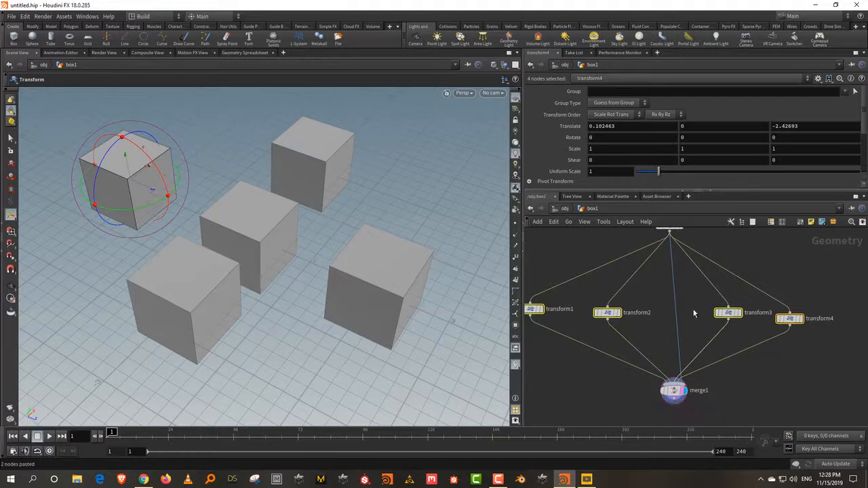
{"action": "middle_click_drag", "start_coordinate": [691, 303], "coordinate": [692, 352]}
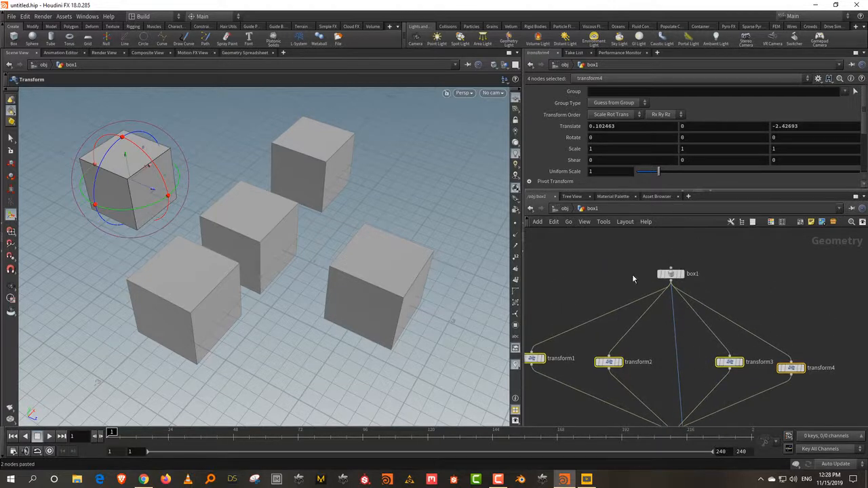
{"action": "left_click_drag", "start_coordinate": [618, 255], "coordinate": [726, 292]}
{"action": "left_click", "coordinate": [614, 91]}
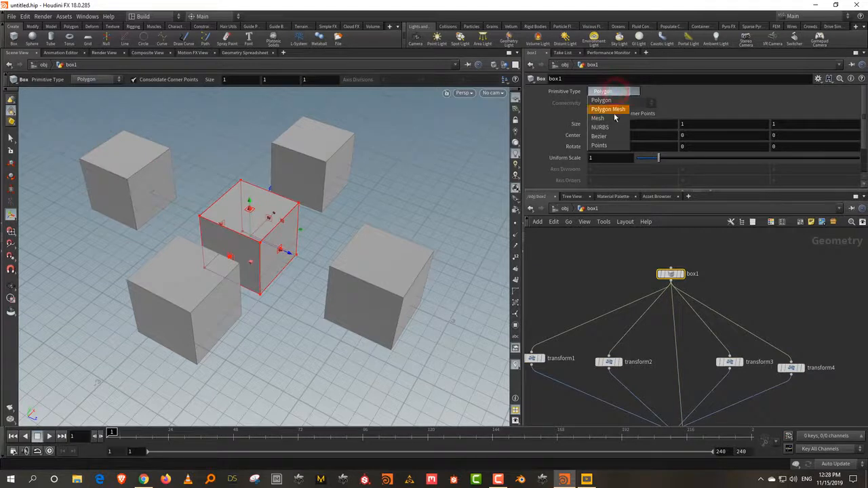
{"action": "left_click", "coordinate": [612, 108]}
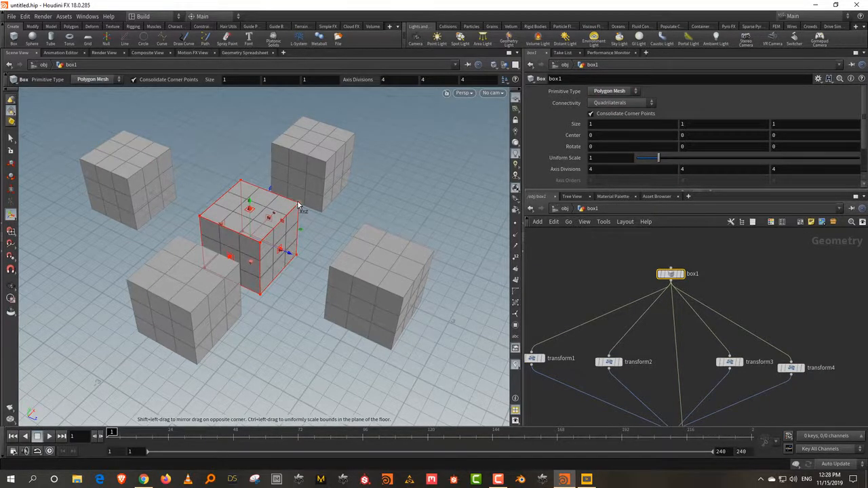
{"action": "left_click", "coordinate": [615, 94]}
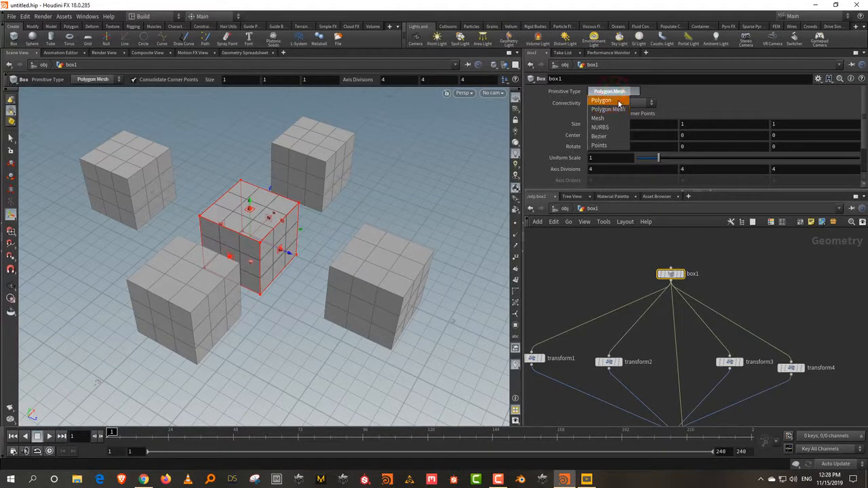
{"action": "left_click", "coordinate": [617, 98]}
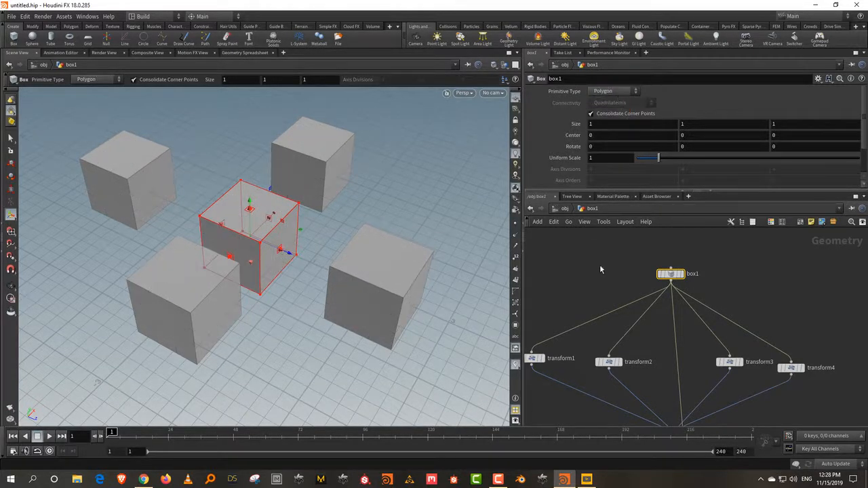
Scale transform2's box taller along the vertical axis in the viewport
{"action": "middle_click_drag", "start_coordinate": [571, 274], "coordinate": [595, 239]}
{"action": "left_click_drag", "start_coordinate": [608, 298], "coordinate": [656, 335]}
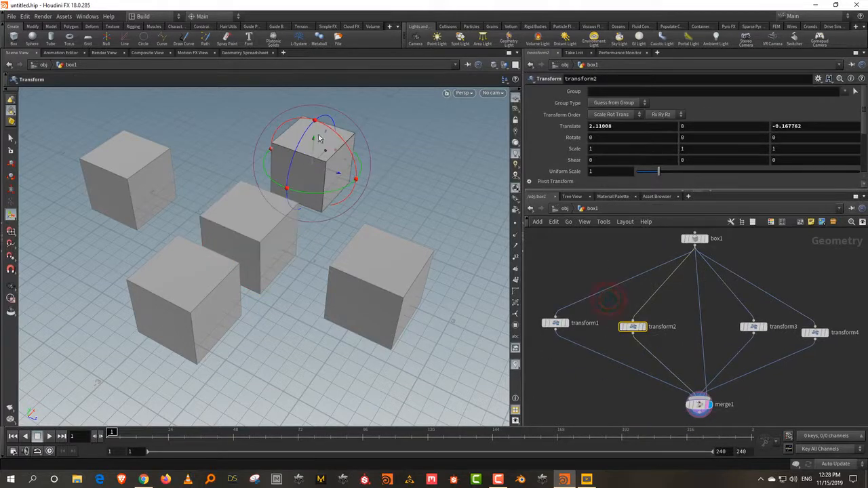
{"action": "key", "text": "e"}
{"action": "left_click_drag", "start_coordinate": [314, 124], "coordinate": [313, 100]}
Rotate transform1's box in the viewport so that it sits tilted
{"action": "key", "text": "r"}
{"action": "left_click_drag", "start_coordinate": [590, 316], "coordinate": [540, 345]}
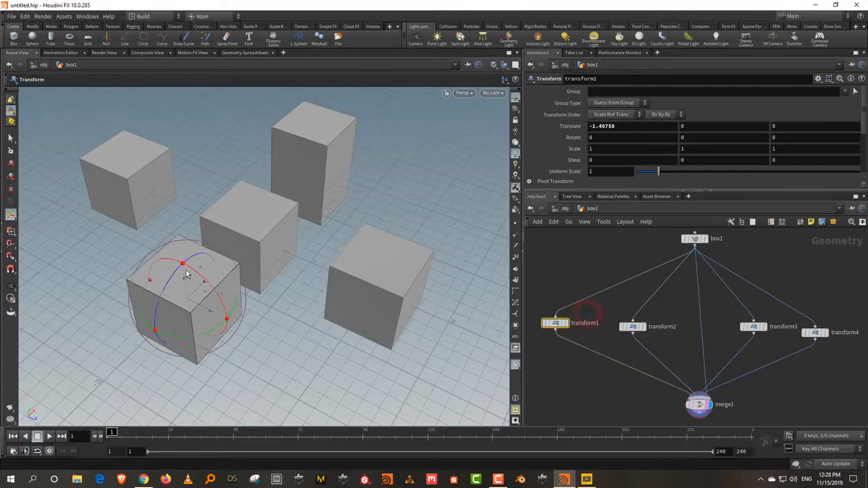
{"action": "left_click_drag", "start_coordinate": [207, 287], "coordinate": [265, 273]}
Select box1 and widen the network editor pane so the whole network fits
{"action": "left_click_drag", "start_coordinate": [631, 258], "coordinate": [709, 231]}
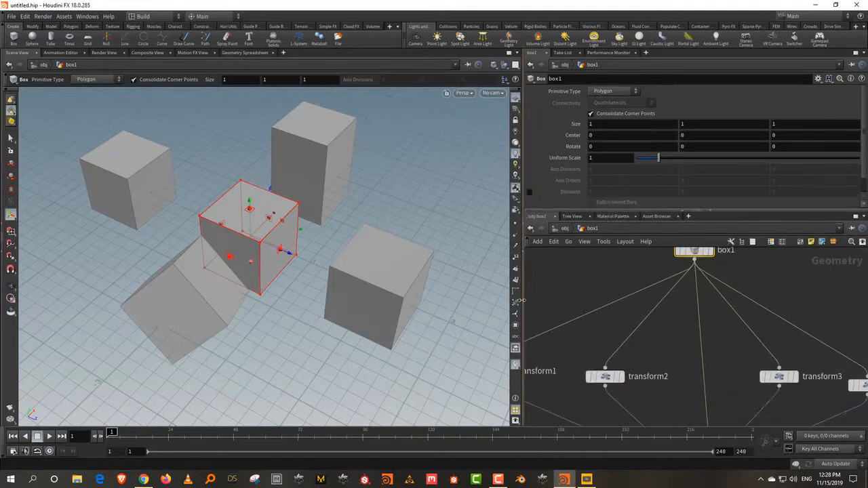
{"action": "left_click_drag", "start_coordinate": [520, 299], "coordinate": [474, 299]}
{"action": "scroll", "coordinate": [666, 332], "scroll_direction": "down", "scroll_amount": 3}
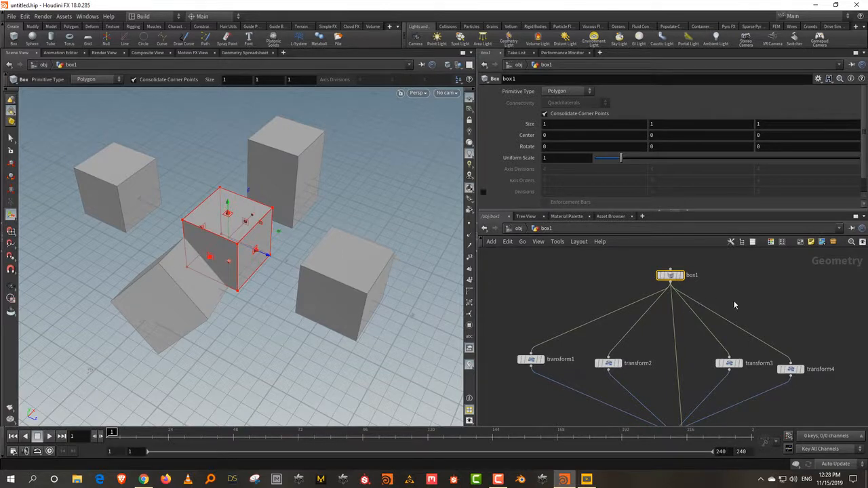
{"action": "middle_click_drag", "start_coordinate": [735, 301], "coordinate": [719, 283]}
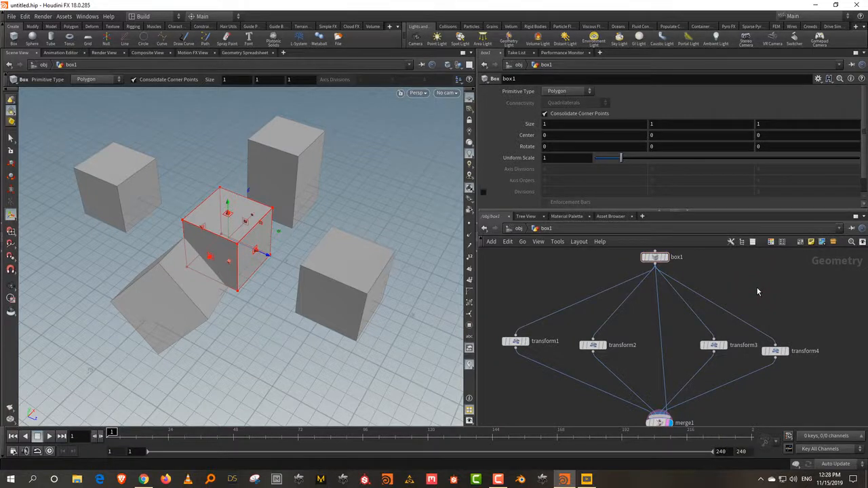
Add a Transform node and insert it into the direct connection between box1 and merge1
{"action": "key", "text": "Tab"}
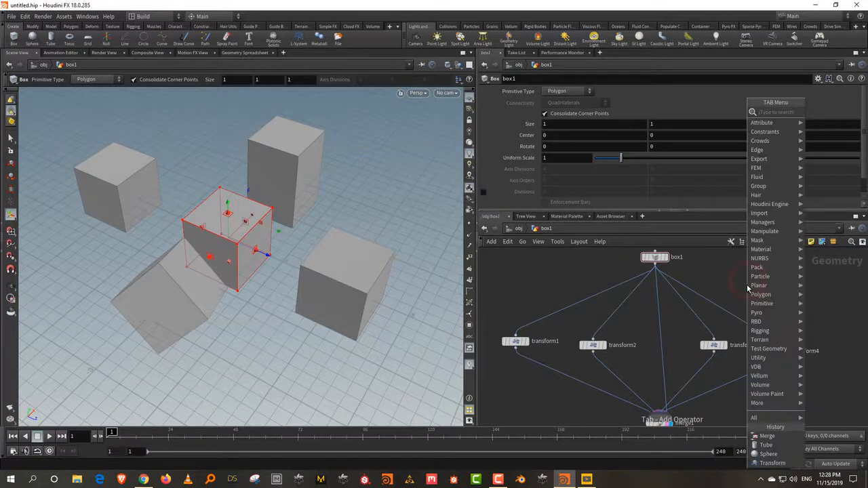
{"action": "left_click", "coordinate": [725, 130]}
{"action": "left_click", "coordinate": [762, 256]}
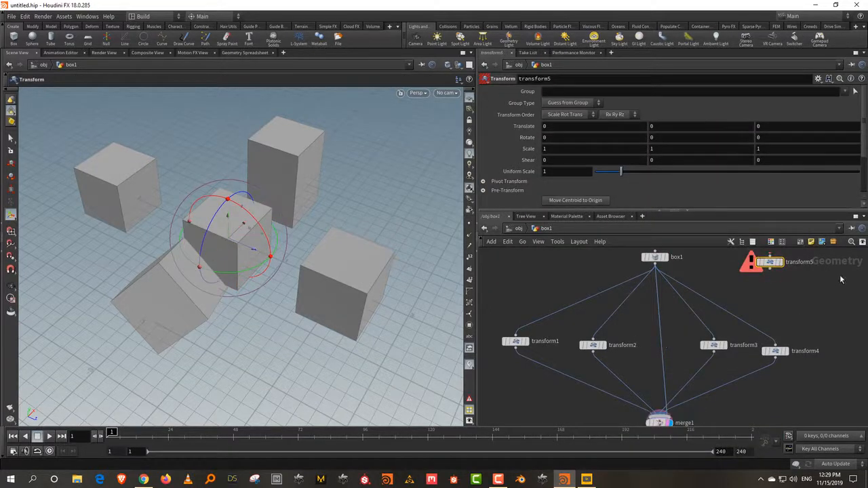
{"action": "mouse_move", "coordinate": [770, 266]}
{"action": "left_click_drag", "start_coordinate": [770, 266], "coordinate": [657, 351]}
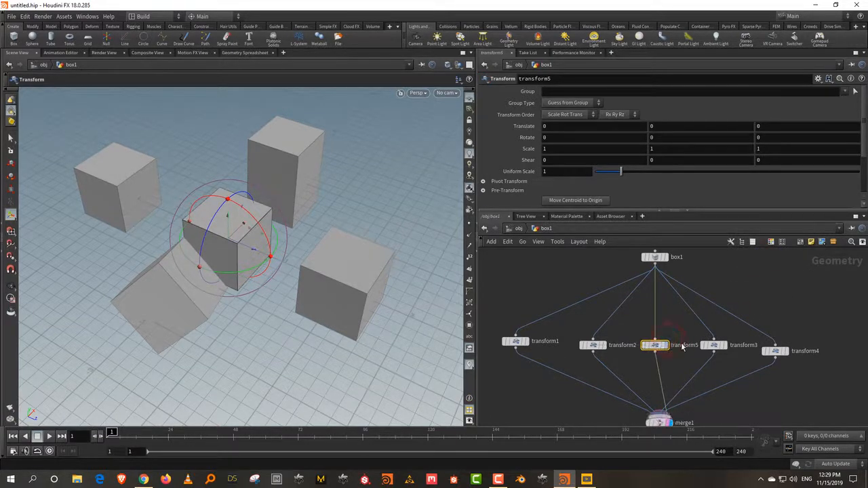
Move transform3 and transform4 aside and rename the transform5 node to animation, leaving it selected
{"action": "left_click_drag", "start_coordinate": [830, 303], "coordinate": [739, 346]}
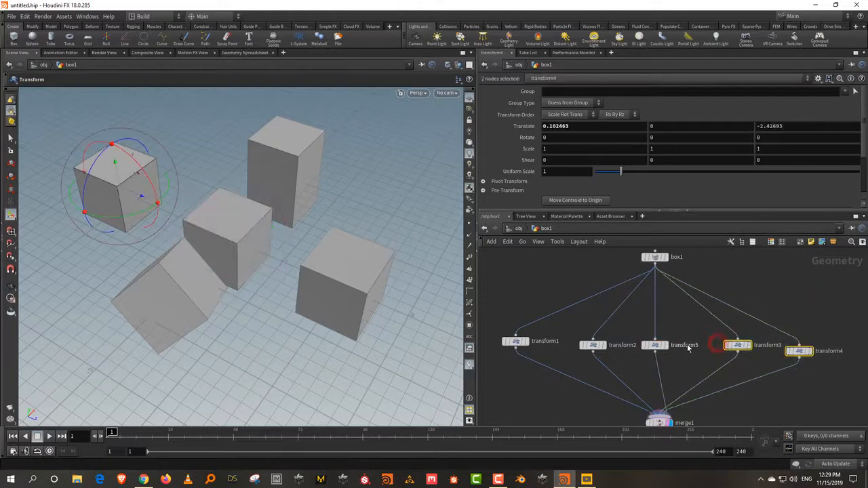
{"action": "left_click", "coordinate": [687, 345]}
{"action": "type", "text": "anim"}
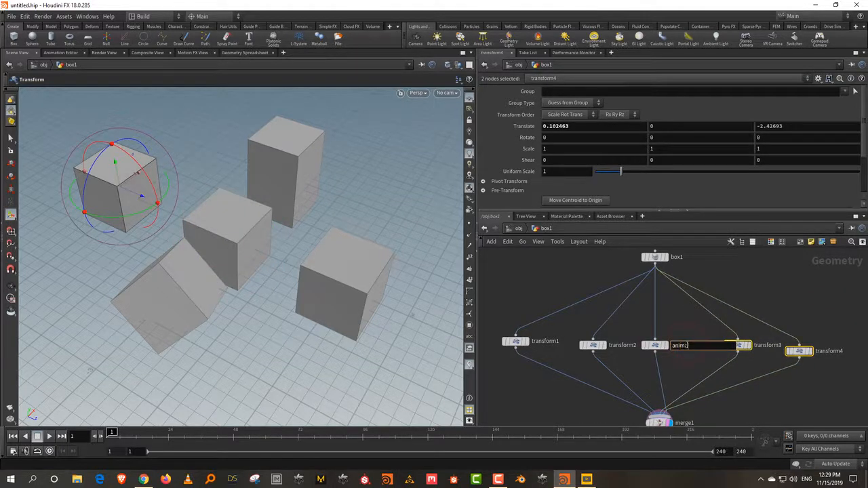
{"action": "type", "text": "ation"}
{"action": "key", "text": "Return"}
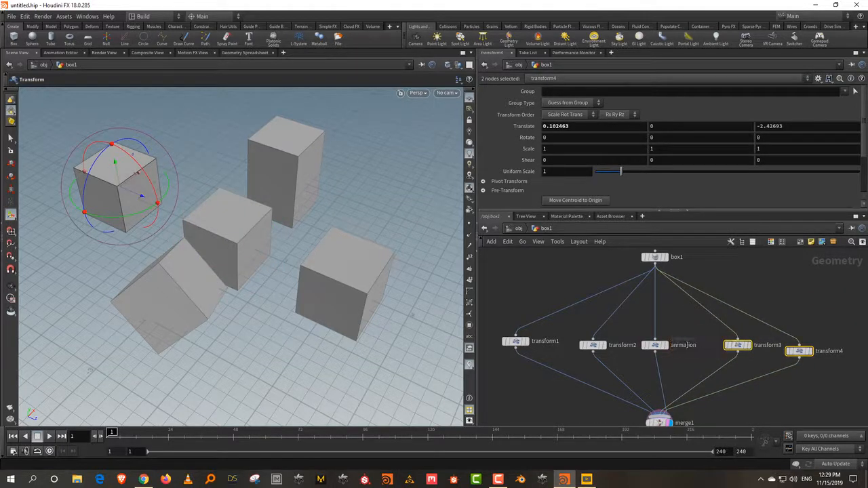
{"action": "left_click", "coordinate": [661, 344]}
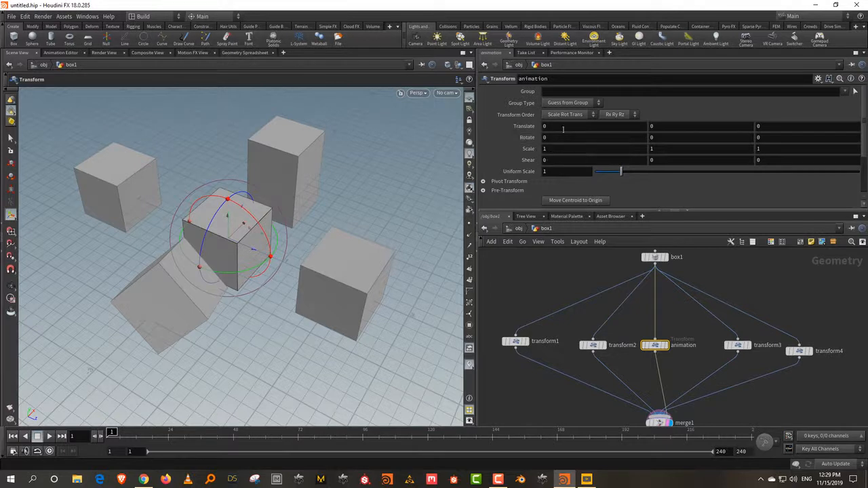
Keyframe the animation node's Translate Y at 0 on frame 1 and at about 1.81 on frame 25
{"action": "left_click", "coordinate": [676, 127], "text": "alt"}
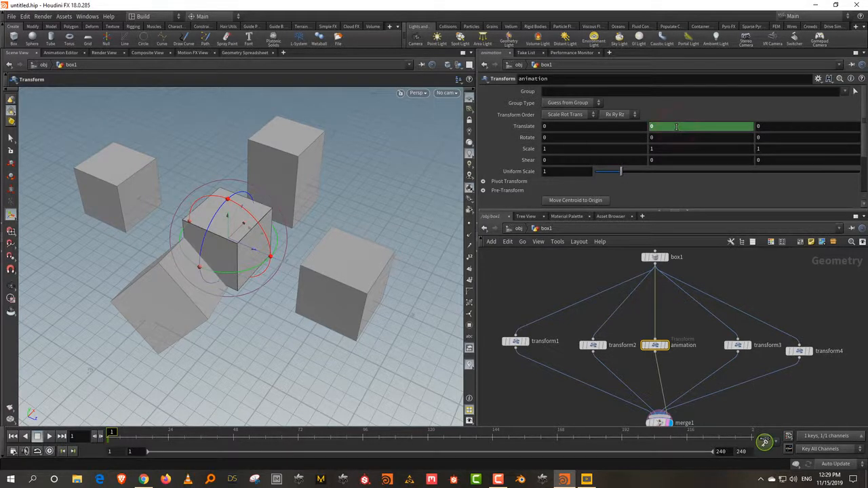
{"action": "left_click", "coordinate": [778, 444]}
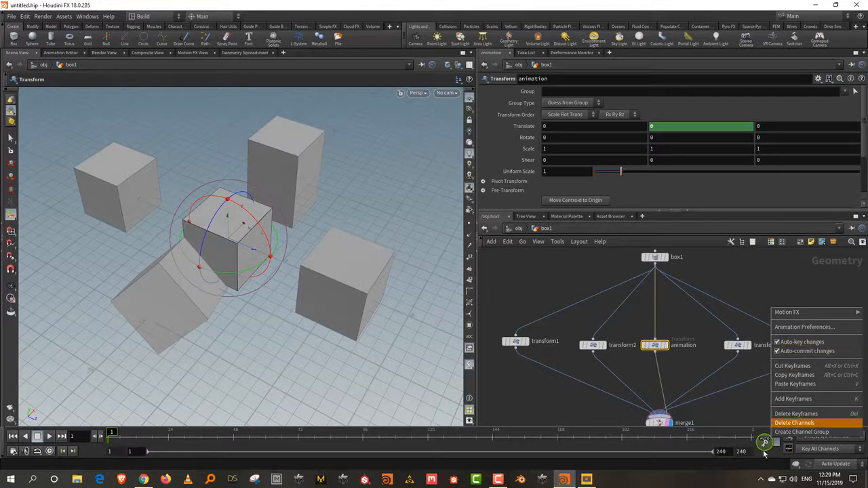
{"action": "left_click", "coordinate": [813, 284]}
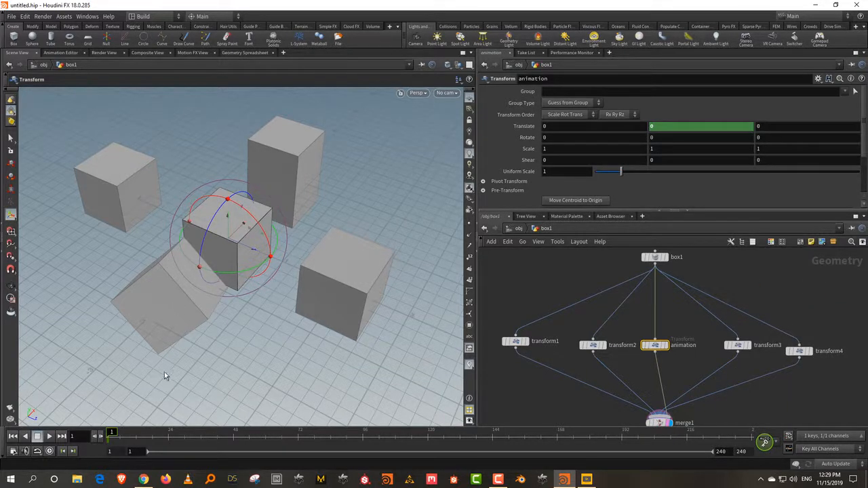
{"action": "left_click", "coordinate": [171, 432]}
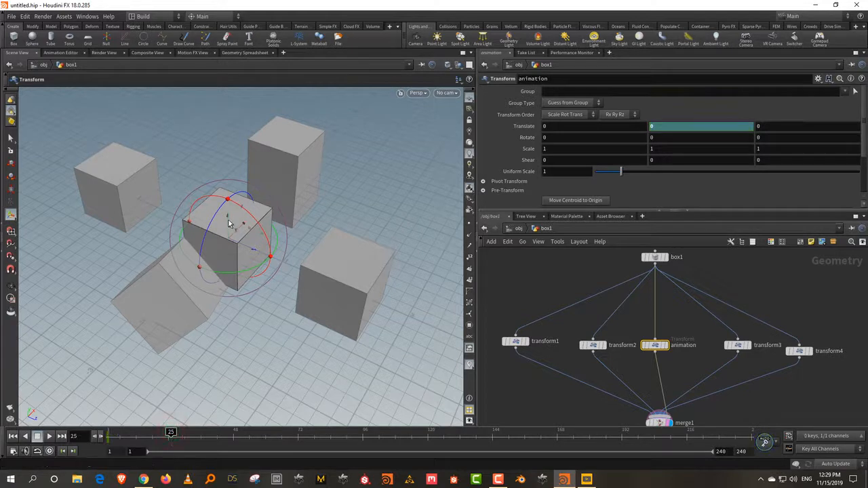
{"action": "left_click_drag", "start_coordinate": [228, 219], "coordinate": [238, 116]}
Lower the animated box at frame 72 to keyframe its Translate Y at about -2.12
{"action": "left_click_drag", "start_coordinate": [201, 437], "coordinate": [299, 438]}
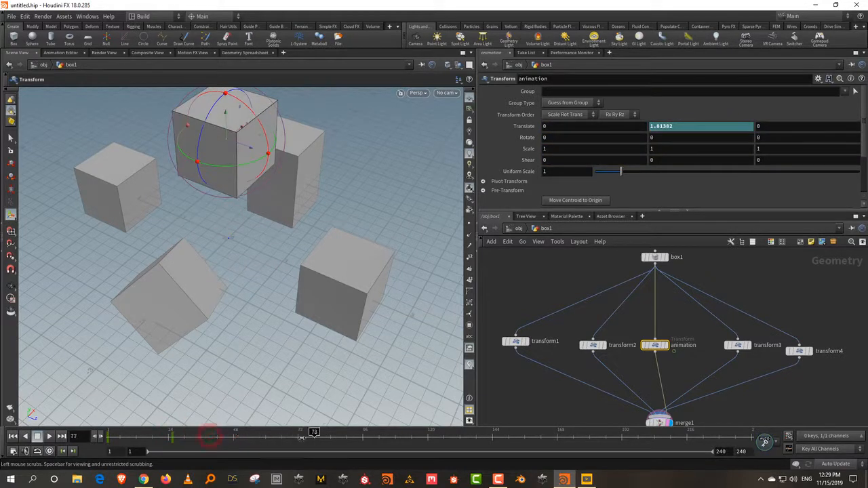
{"action": "key", "text": "s"}
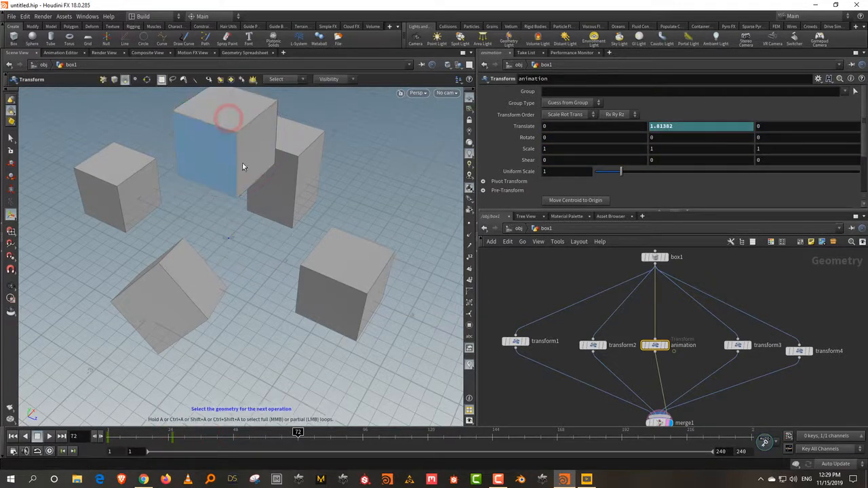
{"action": "left_click_drag", "start_coordinate": [638, 316], "coordinate": [664, 360]}
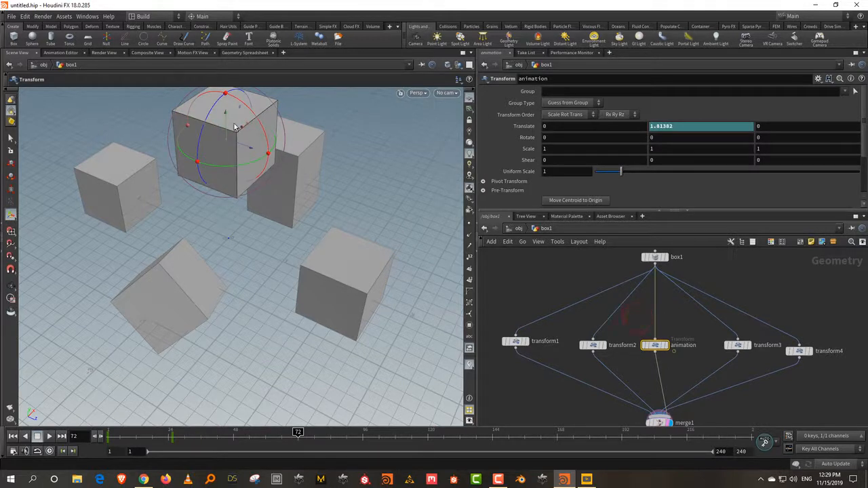
{"action": "left_click_drag", "start_coordinate": [230, 126], "coordinate": [233, 318]}
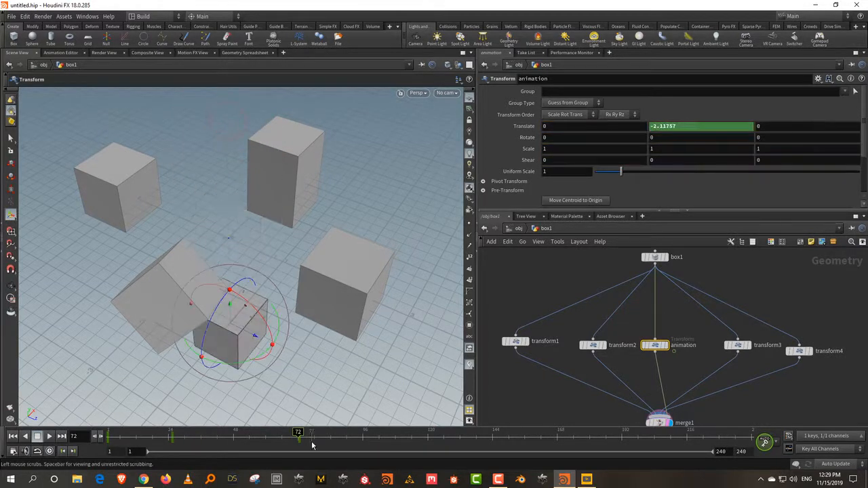
Keyframe the animation node's Translate Y at 0 on frame 96 and scrub the timeline back to frame 1
{"action": "left_click_drag", "start_coordinate": [298, 431], "coordinate": [363, 431]}
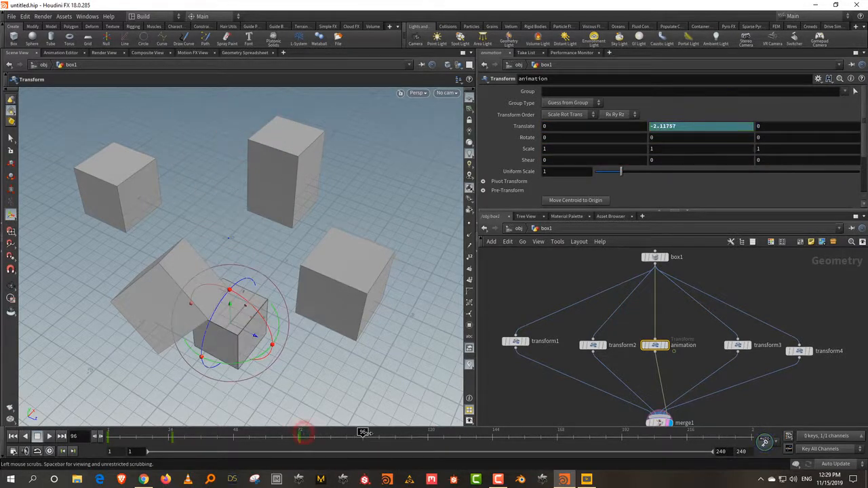
{"action": "left_click", "coordinate": [697, 124]}
{"action": "type", "text": "0"}
{"action": "key", "text": "Return"}
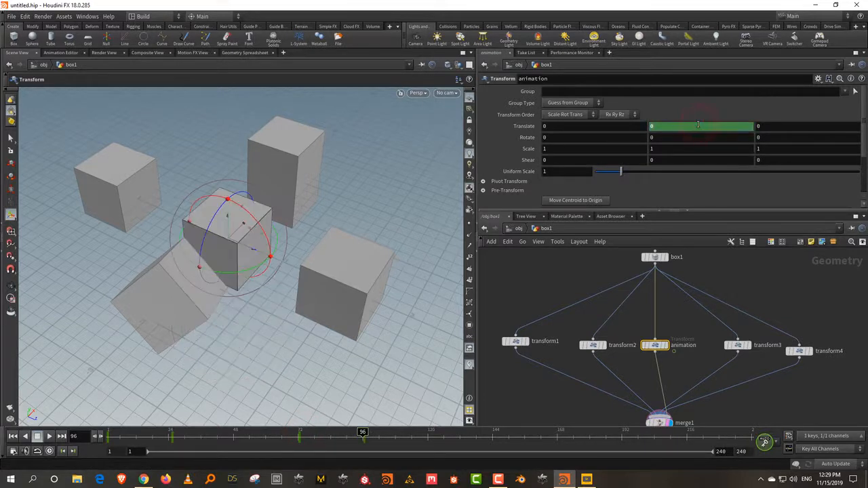
{"action": "left_click_drag", "start_coordinate": [311, 443], "coordinate": [108, 432]}
Examine the network's Transform branches and the animated motion, ending with box1 selected
{"action": "middle_click_drag", "start_coordinate": [775, 363], "coordinate": [772, 341]}
{"action": "left_click_drag", "start_coordinate": [518, 282], "coordinate": [616, 359]}
{"action": "left_click_drag", "start_coordinate": [703, 305], "coordinate": [817, 340]}
{"action": "left_click_drag", "start_coordinate": [668, 305], "coordinate": [630, 348]}
{"action": "left_click_drag", "start_coordinate": [148, 438], "coordinate": [109, 437]}
{"action": "middle_click_drag", "start_coordinate": [681, 314], "coordinate": [691, 344]}
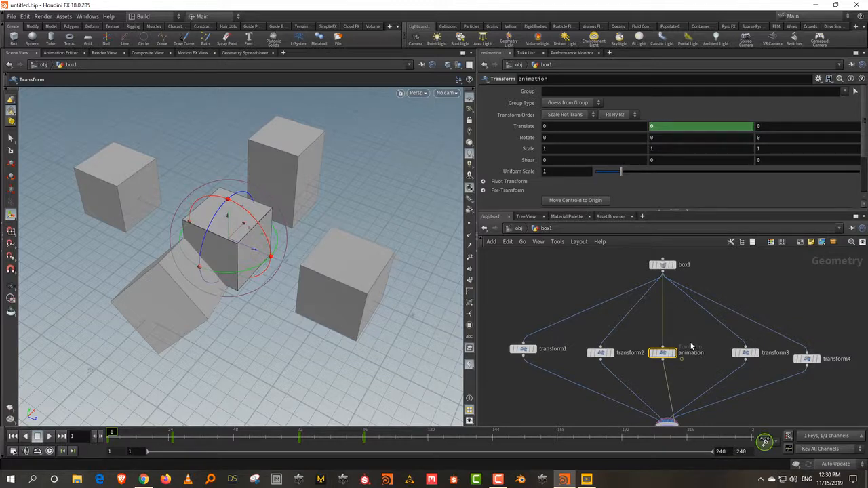
{"action": "left_click_drag", "start_coordinate": [514, 311], "coordinate": [842, 386]}
{"action": "left_click_drag", "start_coordinate": [617, 278], "coordinate": [691, 265]}
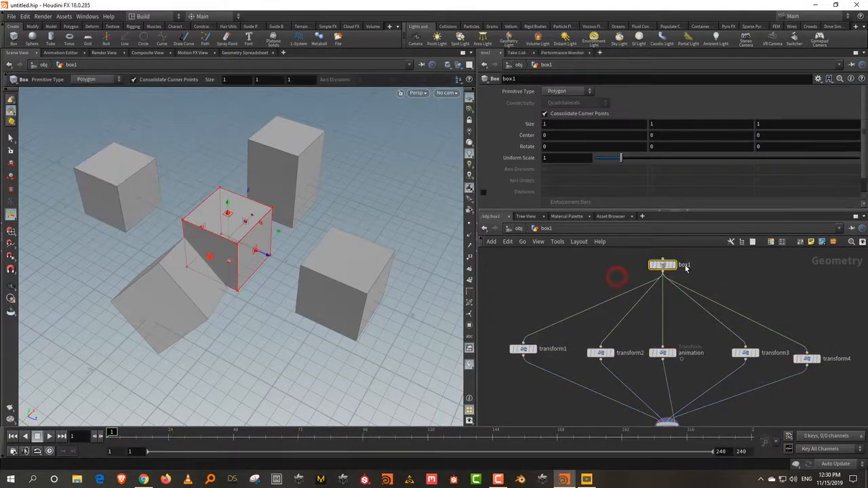
Display box1, transform1, transform2, animation, transform3 and transform4 one at a time to examine each node's output
{"action": "left_click", "coordinate": [673, 265]}
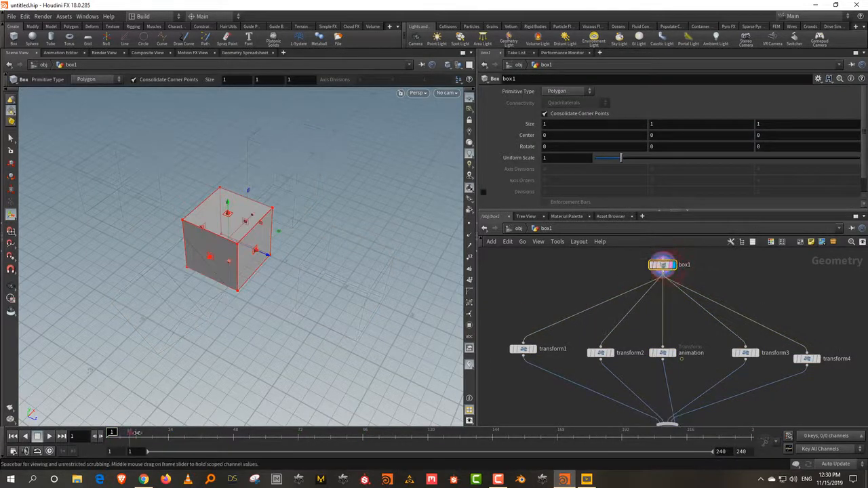
{"action": "left_click", "coordinate": [534, 349]}
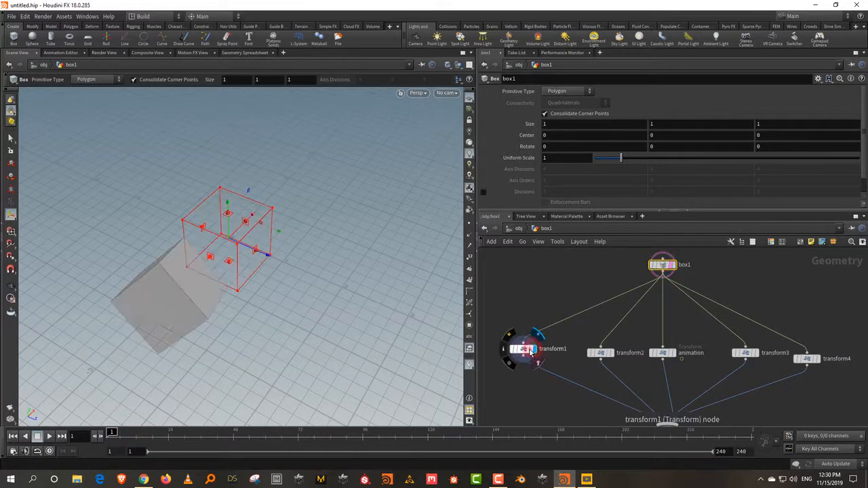
{"action": "left_click", "coordinate": [516, 349]}
{"action": "left_click", "coordinate": [605, 353]}
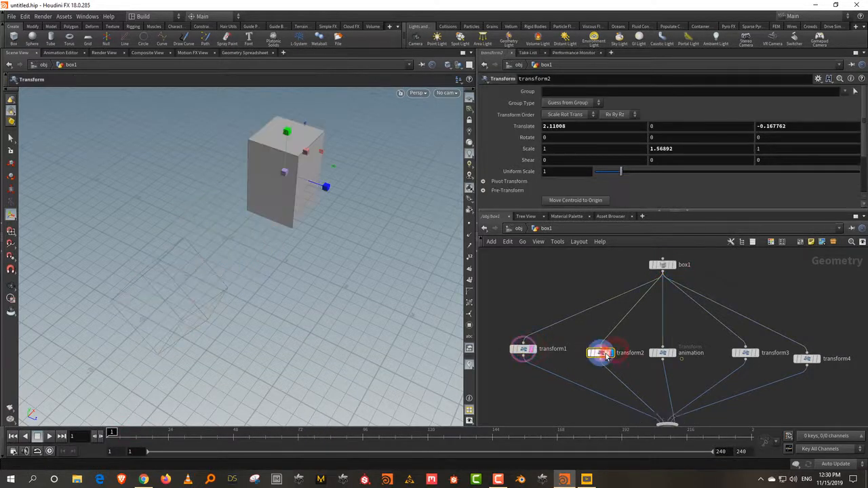
{"action": "left_click", "coordinate": [672, 353]}
{"action": "left_click_drag", "start_coordinate": [179, 436], "coordinate": [112, 435]}
{"action": "left_click_drag", "start_coordinate": [760, 340], "coordinate": [747, 369]}
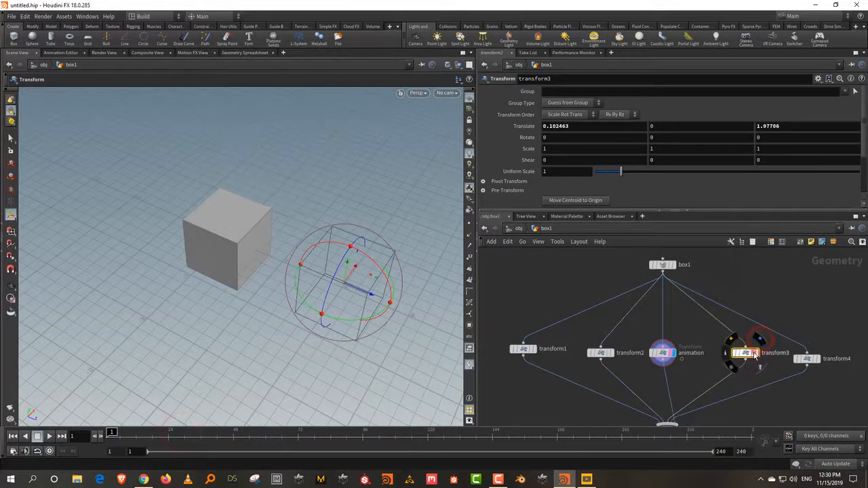
{"action": "left_click", "coordinate": [755, 353]}
{"action": "left_click", "coordinate": [816, 362]}
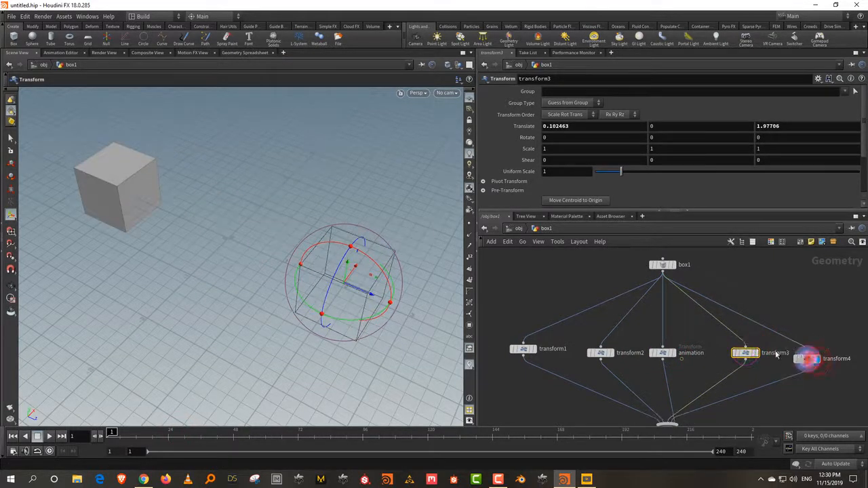
Rotate transform4's box about -46.28 degrees around Z and set the display flag back on merge1
{"action": "left_click", "coordinate": [811, 360]}
{"action": "mouse_move", "coordinate": [103, 171]}
{"action": "left_mouse_down"}
{"action": "mouse_move", "coordinate": [131, 160]}
{"action": "mouse_move", "coordinate": [118, 171]}
{"action": "left_mouse_up"}
{"action": "middle_click_drag", "start_coordinate": [757, 299], "coordinate": [755, 266]}
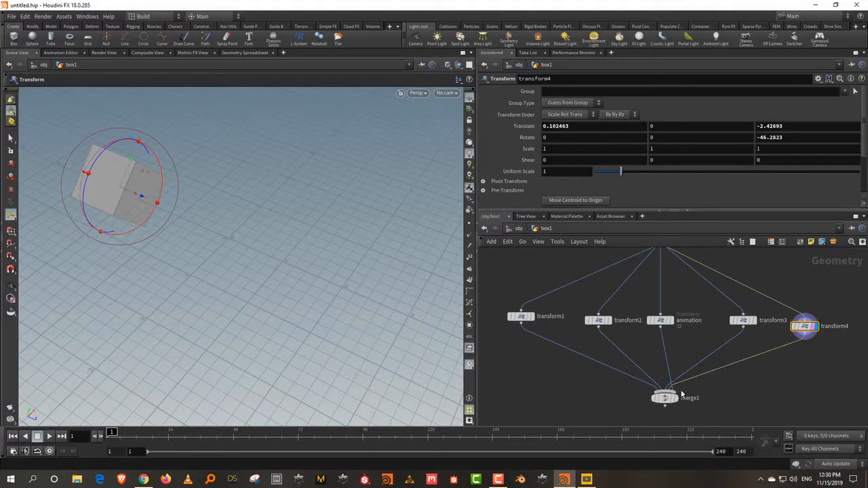
{"action": "left_click", "coordinate": [676, 398]}
{"action": "left_click", "coordinate": [743, 397]}
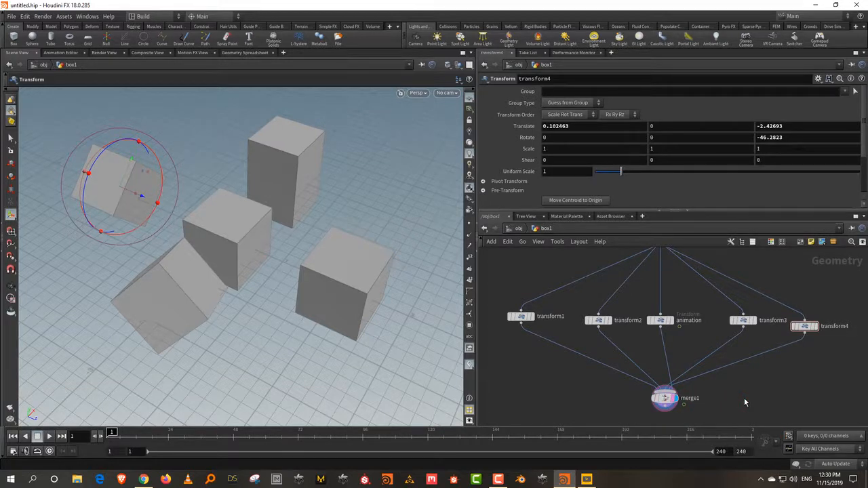
Select transform3 and scale its box down vertically in the viewport so it becomes flatter
{"action": "left_click_drag", "start_coordinate": [716, 339], "coordinate": [757, 314]}
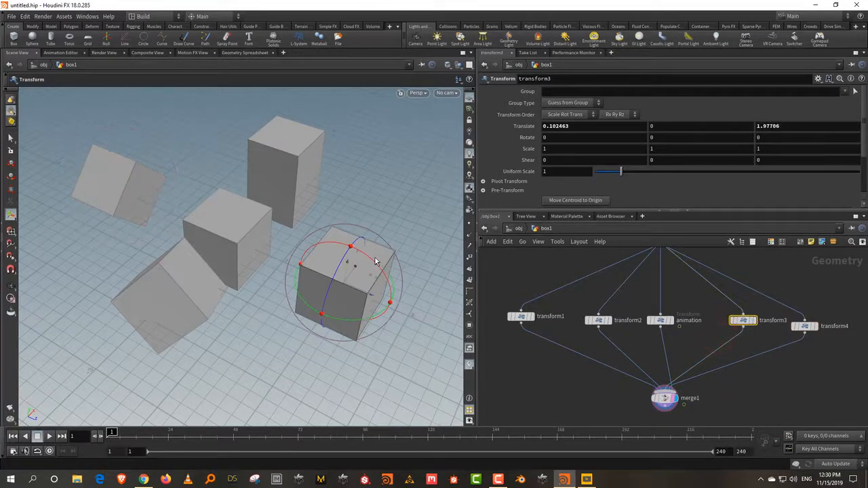
{"action": "key", "text": "e"}
{"action": "left_click_drag", "start_coordinate": [349, 253], "coordinate": [348, 253]}
Select the five Transform nodes, box1 and merge1 in turn to examine the data flow, and enlarge the network editor
{"action": "left_click_drag", "start_coordinate": [502, 286], "coordinate": [840, 368]}
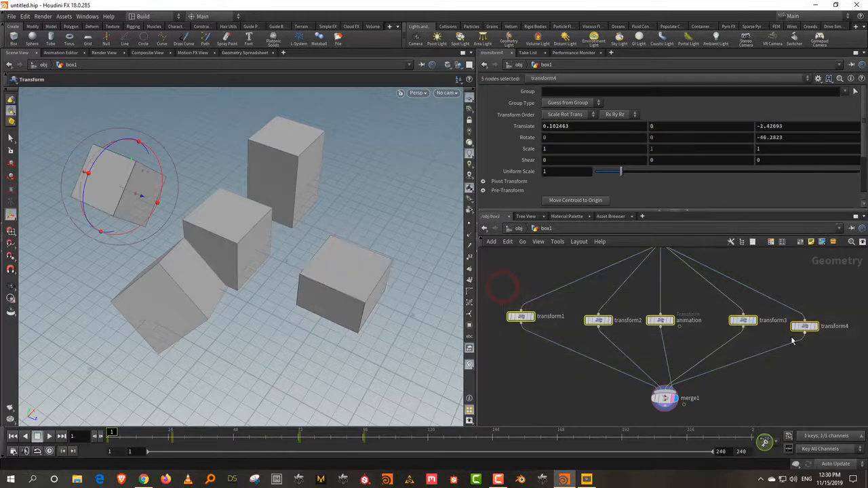
{"action": "middle_click_drag", "start_coordinate": [783, 286], "coordinate": [778, 320]}
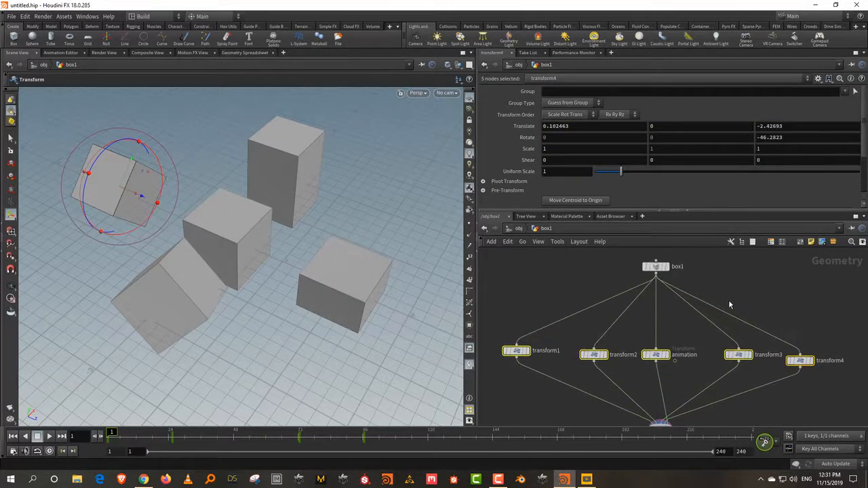
{"action": "left_click_drag", "start_coordinate": [729, 300], "coordinate": [622, 256]}
{"action": "left_click_drag", "start_coordinate": [623, 255], "coordinate": [680, 280]}
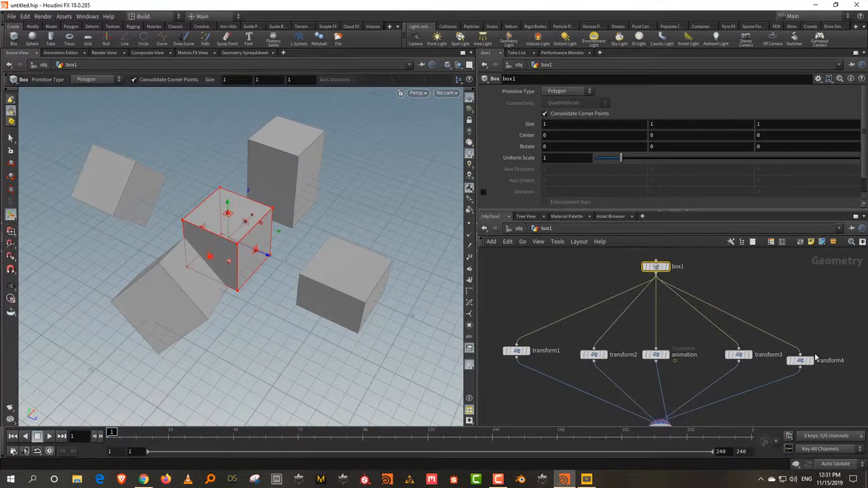
{"action": "middle_click_drag", "start_coordinate": [807, 397], "coordinate": [791, 367]}
{"action": "left_click_drag", "start_coordinate": [743, 388], "coordinate": [610, 426]}
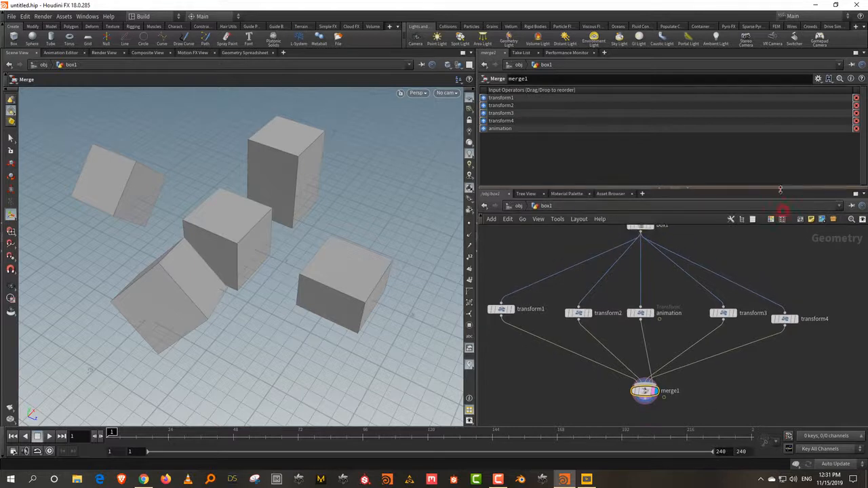
{"action": "left_click_drag", "start_coordinate": [787, 211], "coordinate": [787, 190]}
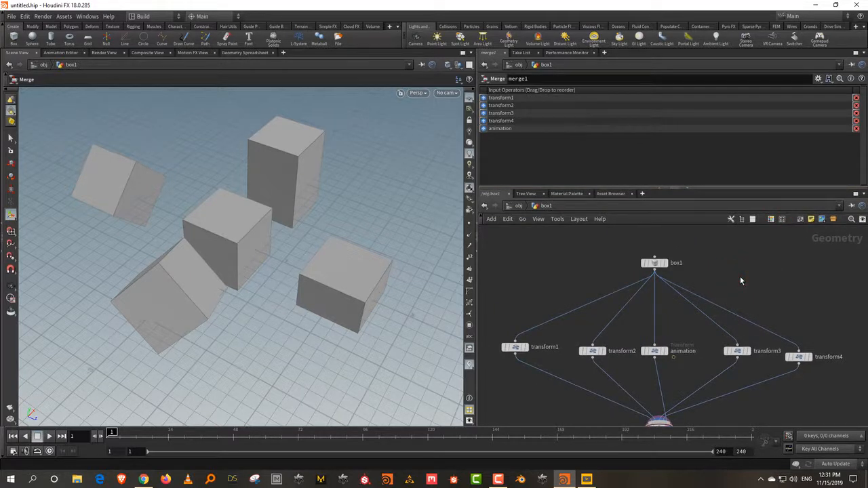
Add a Sphere node to the network beside box1
{"action": "key", "text": "Tab"}
{"action": "type", "text": "sph"}
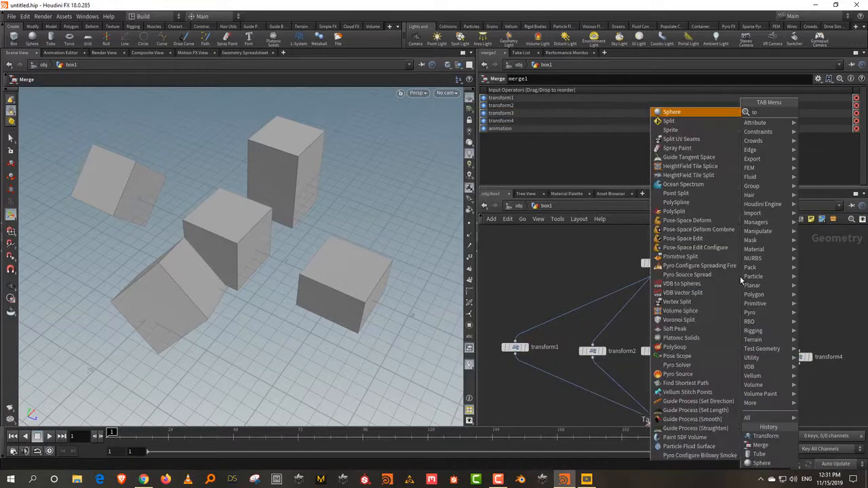
{"action": "left_click", "coordinate": [711, 113]}
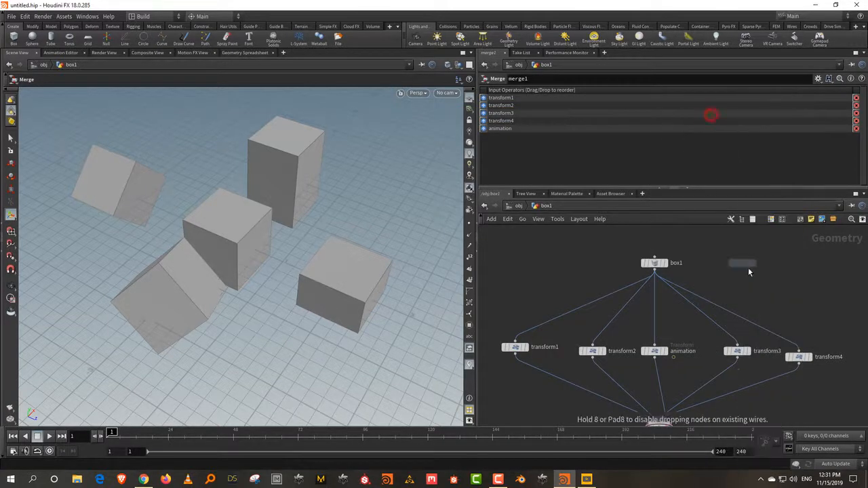
{"action": "left_click", "coordinate": [748, 267]}
Rewire sphere1's output into all five Transform nodes in place of box1 and scrub the timeline to check the motion
{"action": "left_click_drag", "start_coordinate": [748, 273], "coordinate": [593, 347]}
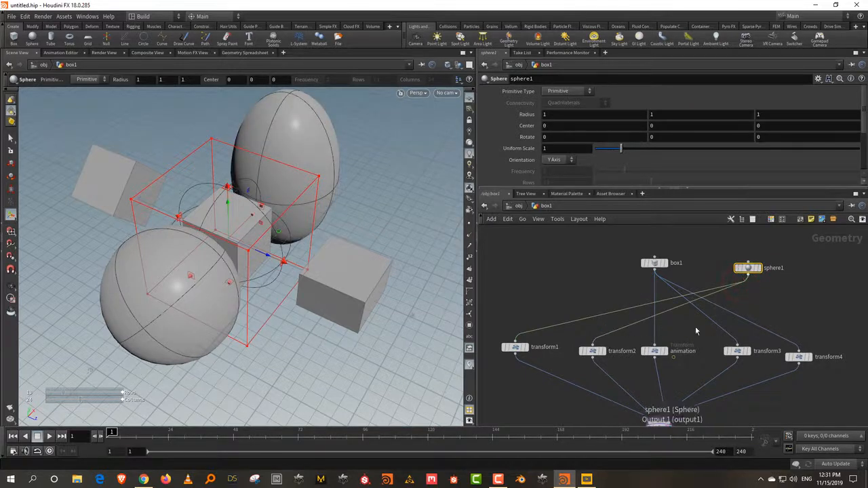
{"action": "mouse_move", "coordinate": [116, 431]}
{"action": "left_mouse_down"}
{"action": "mouse_move", "coordinate": [199, 441]}
{"action": "mouse_move", "coordinate": [112, 434]}
{"action": "left_mouse_up"}
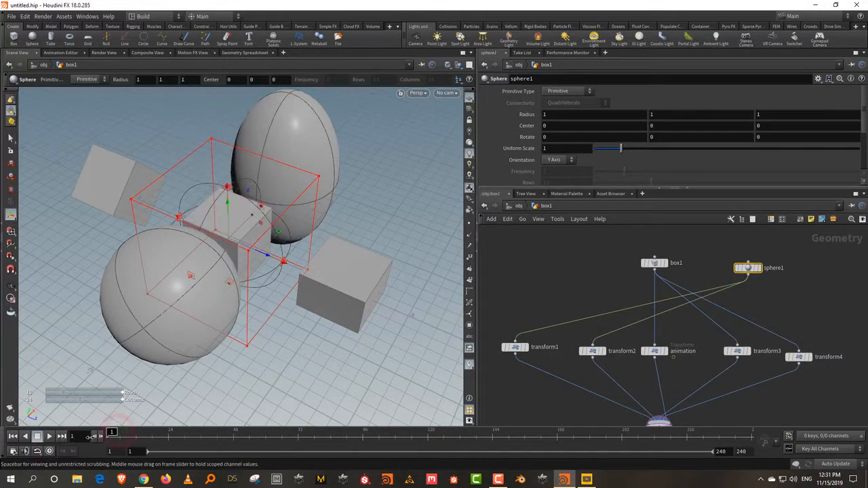
{"action": "left_click_drag", "start_coordinate": [747, 275], "coordinate": [798, 353]}
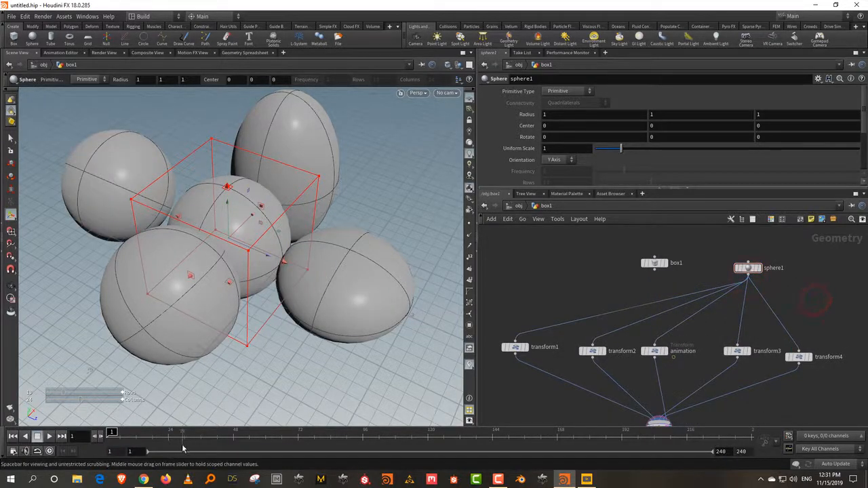
{"action": "left_click_drag", "start_coordinate": [190, 431], "coordinate": [99, 436]}
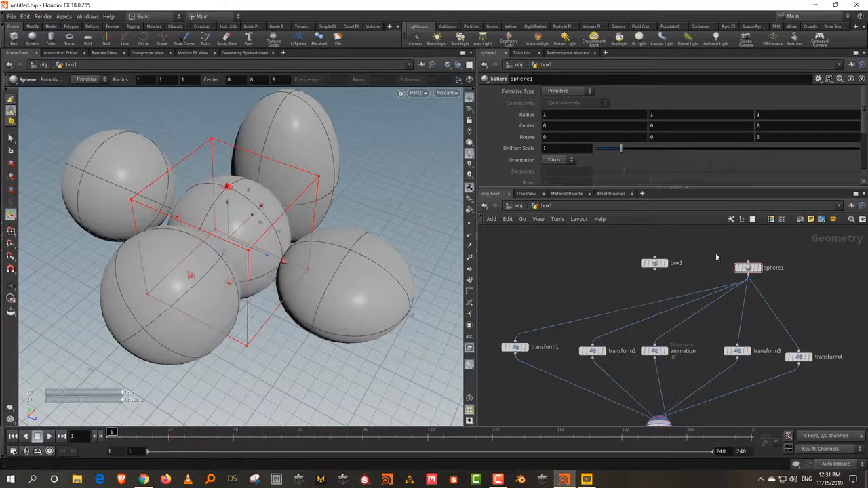
Move box1 aside and place sphere1 centrally above the Transform nodes
{"action": "left_click", "coordinate": [748, 268]}
{"action": "mouse_move", "coordinate": [563, 189]}
{"action": "left_mouse_down"}
{"action": "mouse_move", "coordinate": [564, 206]}
{"action": "mouse_move", "coordinate": [564, 197]}
{"action": "left_mouse_up"}
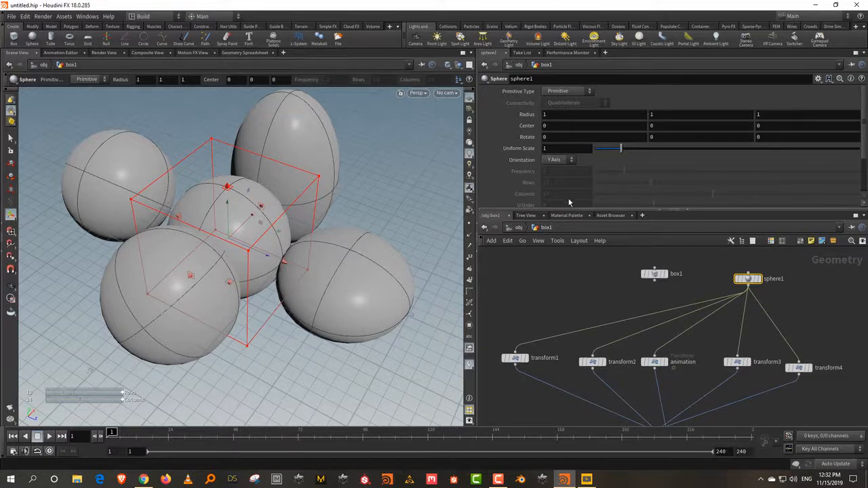
{"action": "left_click_drag", "start_coordinate": [653, 273], "coordinate": [586, 272]}
{"action": "left_click_drag", "start_coordinate": [748, 278], "coordinate": [654, 283]}
{"action": "left_click", "coordinate": [715, 277]}
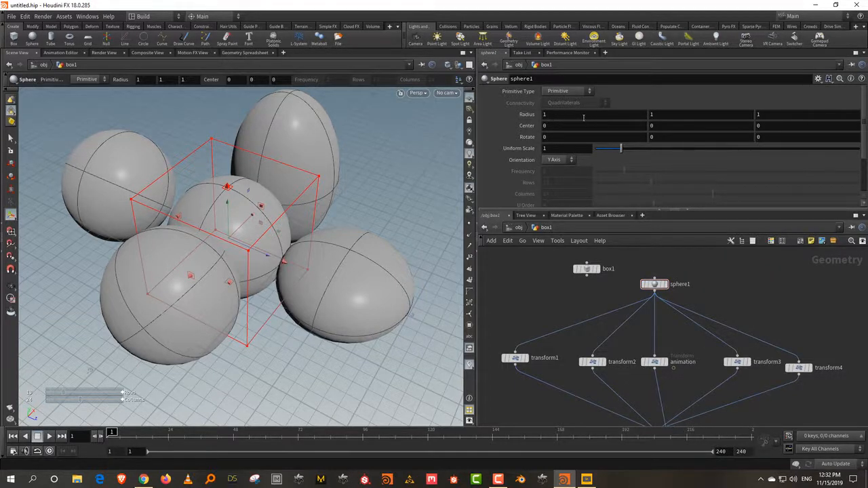
Bring up the value ladder for sphere1's first Radius value and look through its increments
{"action": "mouse_move", "coordinate": [583, 118]}
{"action": "middle_mouse_down"}
{"action": "mouse_move", "coordinate": [583, 66]}
{"action": "mouse_move", "coordinate": [584, 121]}
{"action": "middle_mouse_up"}
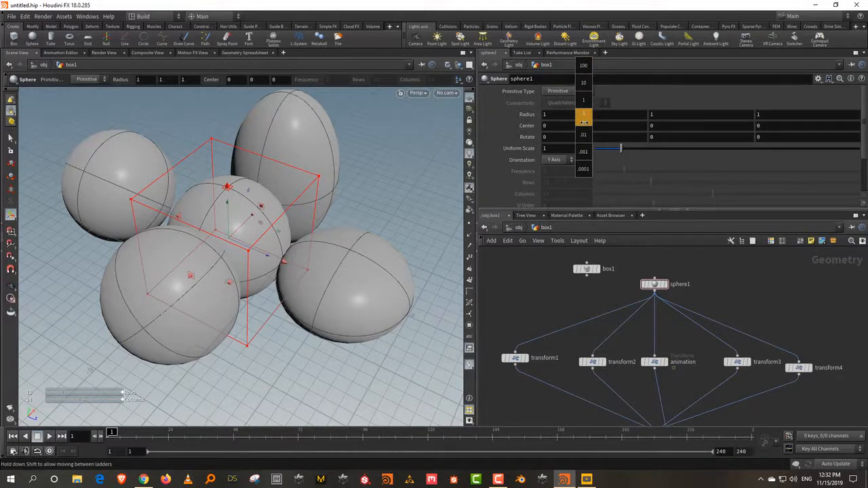
{"action": "mouse_move", "coordinate": [584, 121]}
{"action": "middle_mouse_down"}
{"action": "mouse_move", "coordinate": [583, 169]}
{"action": "mouse_move", "coordinate": [581, 115]}
{"action": "middle_mouse_up"}
{"action": "middle_click_drag", "start_coordinate": [581, 116], "coordinate": [581, 157]}
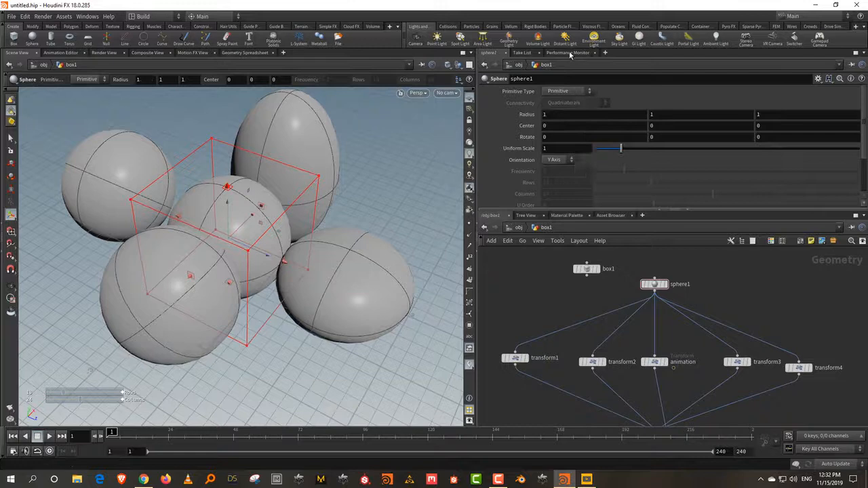
Switch sphere1's primitive type to Polygon Mesh, try out its Rows and Columns settings, and enlarge the network area
{"action": "left_click", "coordinate": [576, 94]}
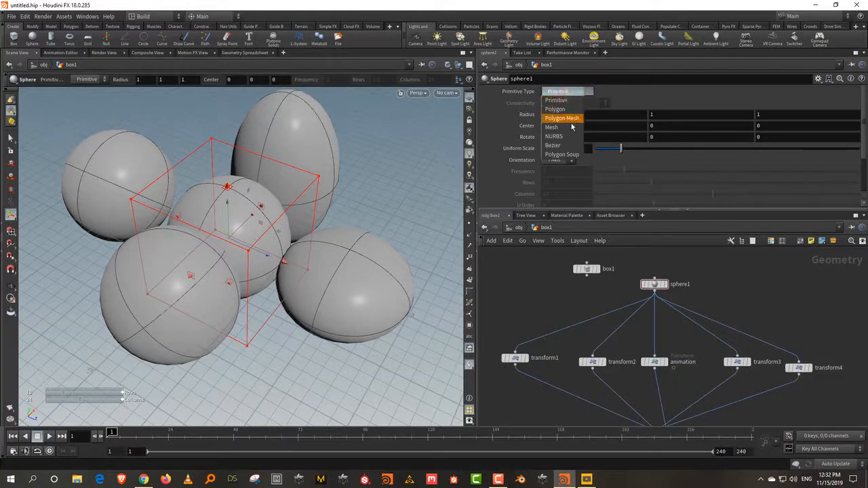
{"action": "left_click", "coordinate": [571, 118]}
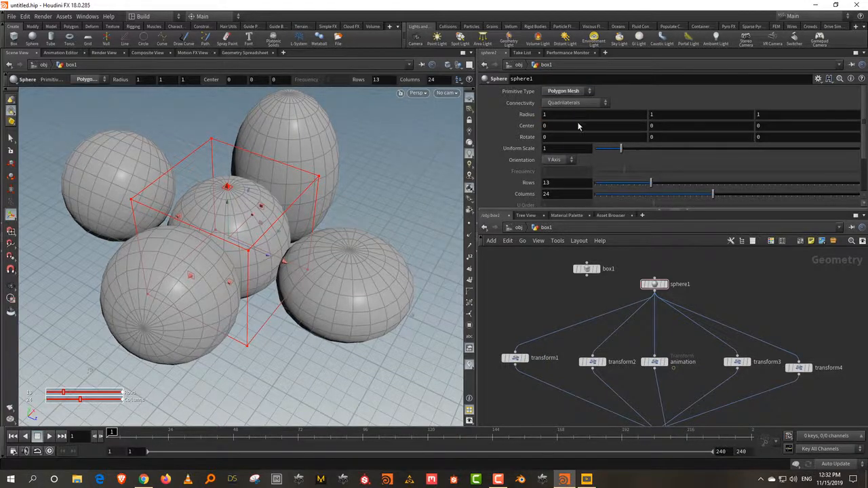
{"action": "middle_click_drag", "start_coordinate": [575, 183], "coordinate": [580, 148]}
{"action": "middle_click_drag", "start_coordinate": [569, 195], "coordinate": [579, 197]}
{"action": "left_click_drag", "start_coordinate": [600, 210], "coordinate": [599, 169]}
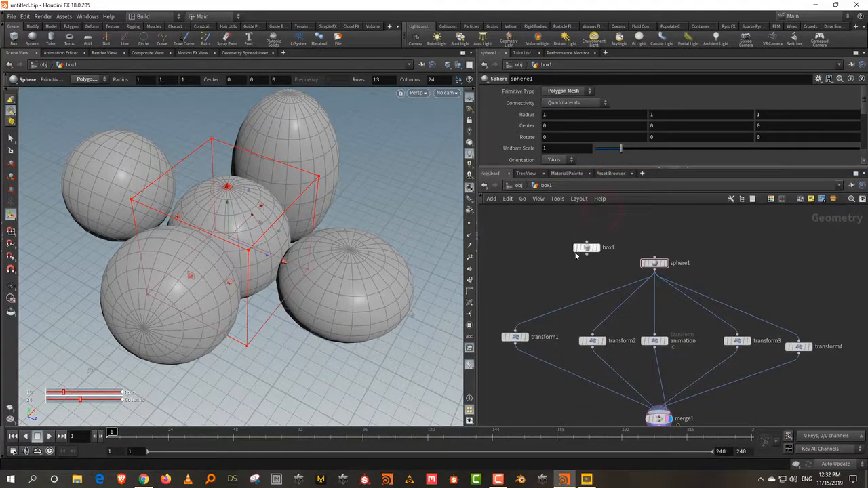
Move box1 further away from sphere1 and line sphere1 up above the animation Transform node
{"action": "left_click_drag", "start_coordinate": [586, 248], "coordinate": [561, 255]}
{"action": "left_click_drag", "start_coordinate": [630, 214], "coordinate": [644, 252]}
{"action": "left_click", "coordinate": [717, 234]}
{"action": "left_click_drag", "start_coordinate": [689, 230], "coordinate": [625, 275]}
{"action": "left_click_drag", "start_coordinate": [563, 254], "coordinate": [542, 250]}
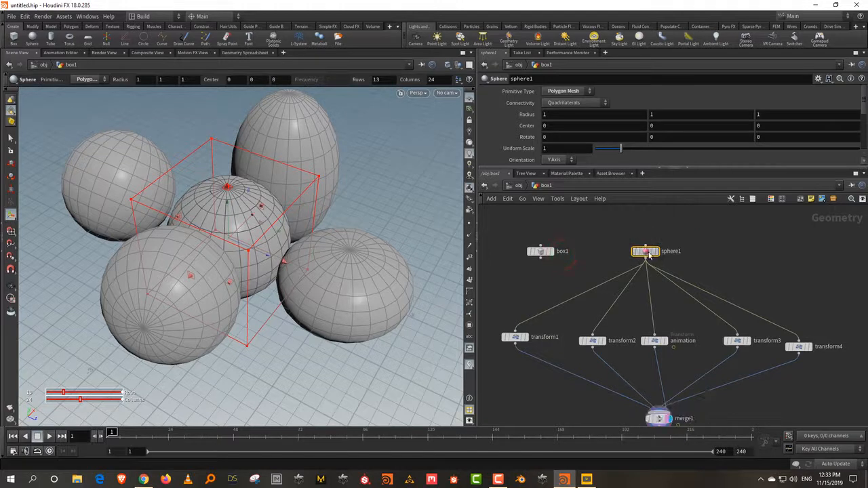
{"action": "left_click_drag", "start_coordinate": [646, 251], "coordinate": [655, 254]}
{"action": "left_click", "coordinate": [723, 237]}
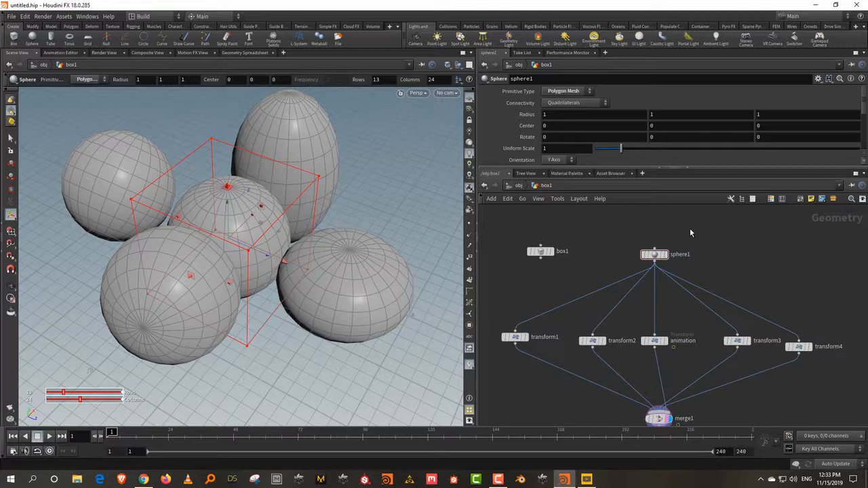
{"action": "left_click_drag", "start_coordinate": [587, 301], "coordinate": [692, 230]}
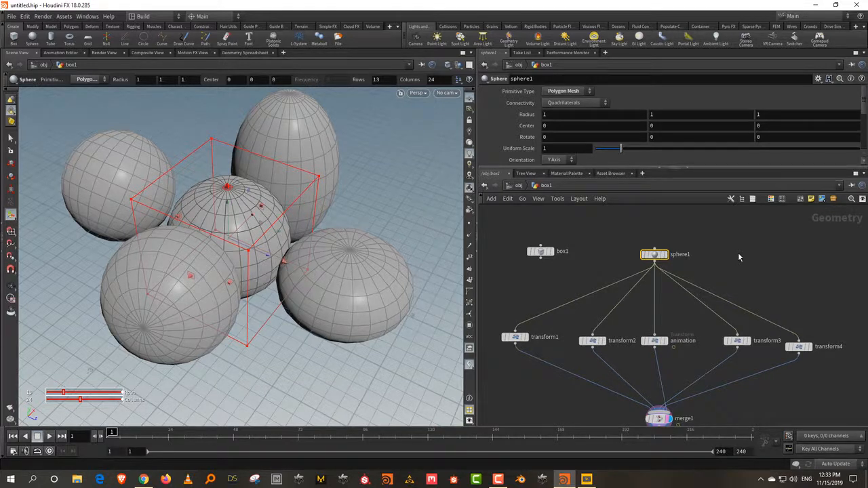
{"action": "middle_click_drag", "start_coordinate": [739, 257], "coordinate": [731, 237]}
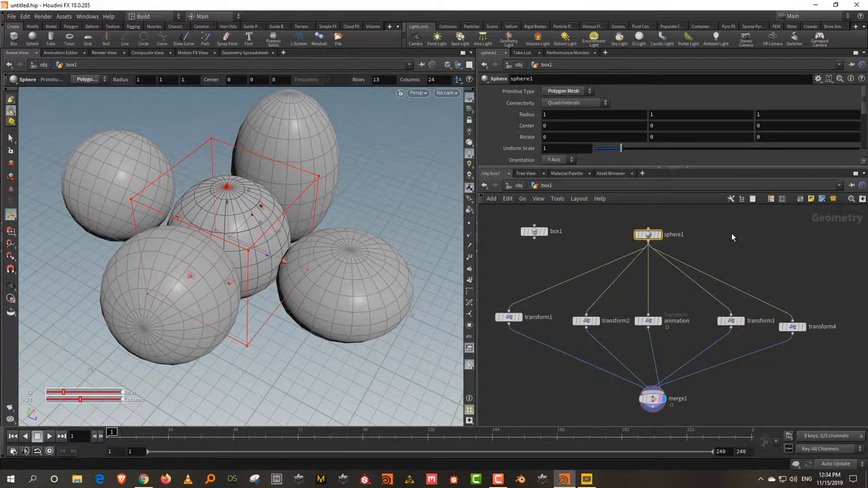
Move the five Transform nodes and merge1 aside as a group and back beneath sphere1
{"action": "left_click_drag", "start_coordinate": [502, 275], "coordinate": [815, 396]}
{"action": "left_click_drag", "start_coordinate": [792, 327], "coordinate": [703, 348]}
{"action": "left_click", "coordinate": [744, 296]}
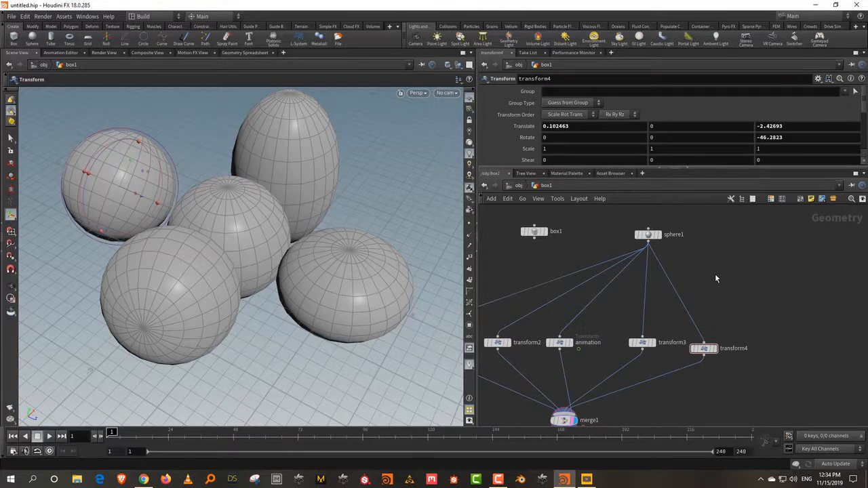
{"action": "key", "text": "h"}
{"action": "left_click_drag", "start_coordinate": [796, 277], "coordinate": [513, 401]}
{"action": "left_click_drag", "start_coordinate": [512, 323], "coordinate": [582, 319]}
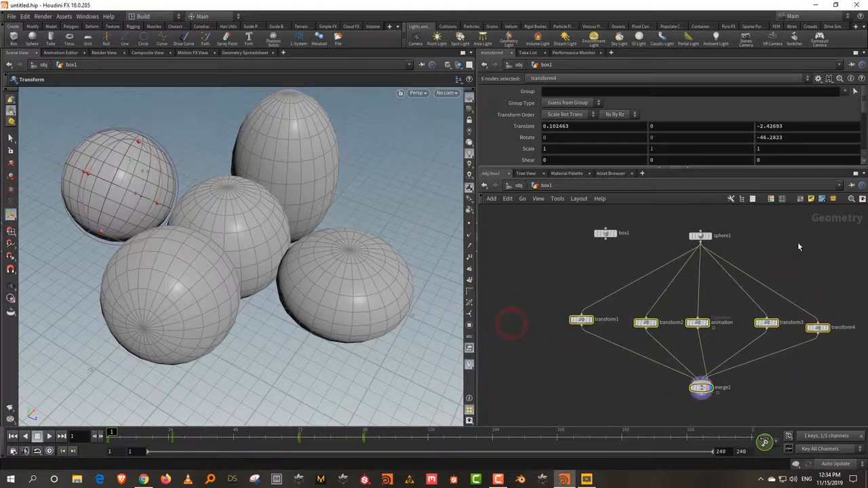
{"action": "left_click", "coordinate": [790, 249]}
{"action": "key", "text": "ctrl+a"}
{"action": "key", "text": "h"}
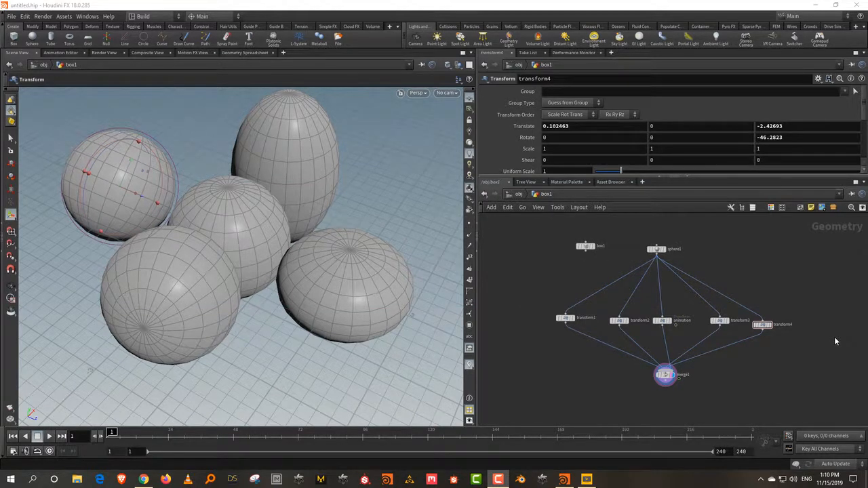
Inspect transform4's X, Y and Z Translate values
{"action": "double_click", "coordinate": [583, 126]}
{"action": "left_click", "coordinate": [652, 126]}
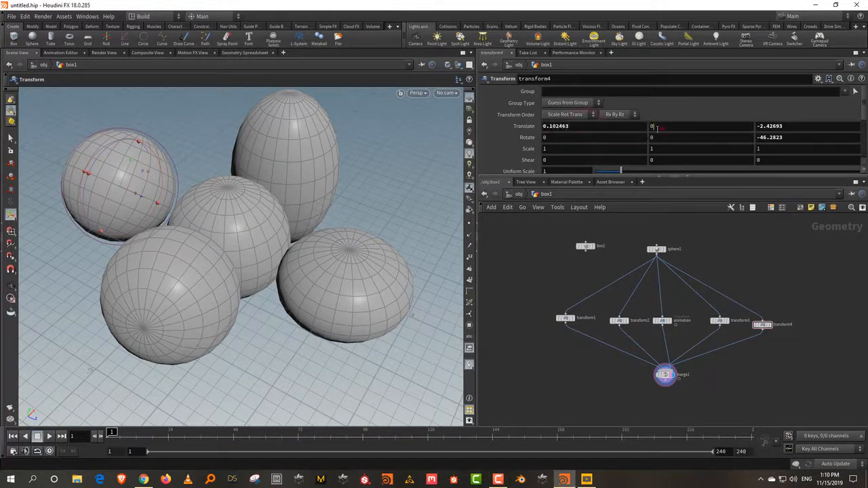
{"action": "left_click", "coordinate": [814, 127]}
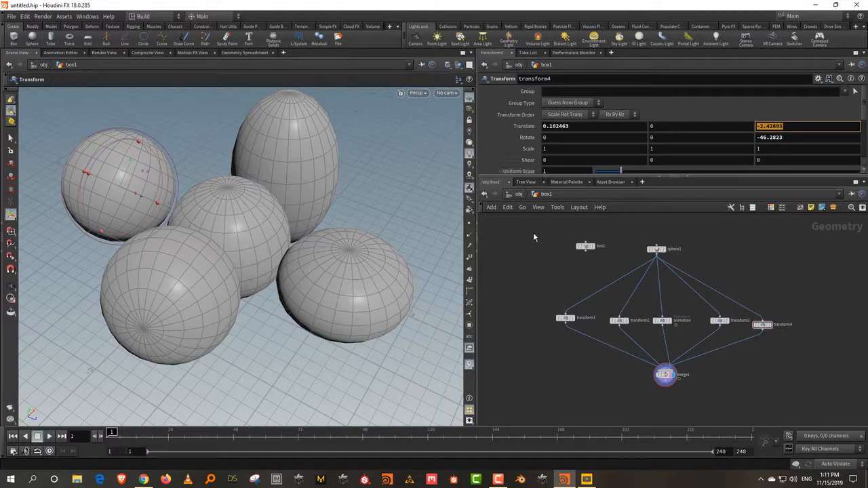
Add a Box node in an empty area away from the existing network and make it the displayed node
{"action": "left_click_drag", "start_coordinate": [533, 232], "coordinate": [802, 400]}
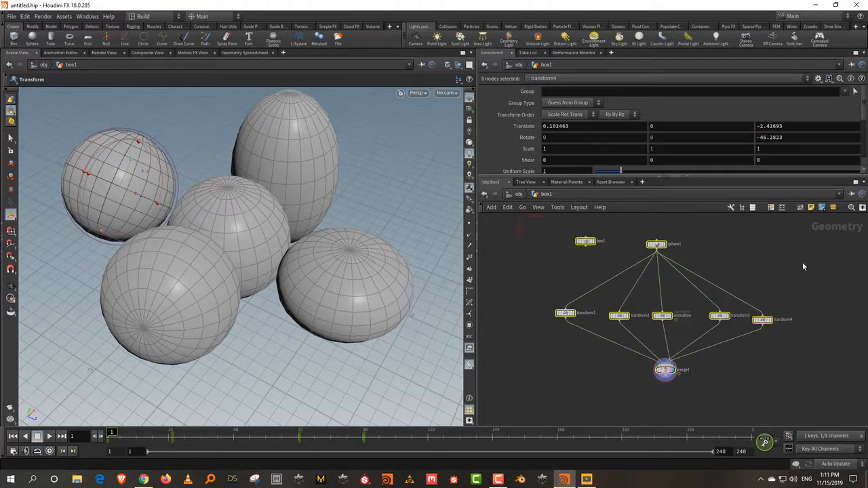
{"action": "key", "text": "l"}
{"action": "middle_click_drag", "start_coordinate": [762, 293], "coordinate": [619, 278]}
{"action": "left_click_drag", "start_coordinate": [725, 265], "coordinate": [724, 298]}
{"action": "scroll", "coordinate": [656, 248], "scroll_direction": "up", "scroll_amount": 3}
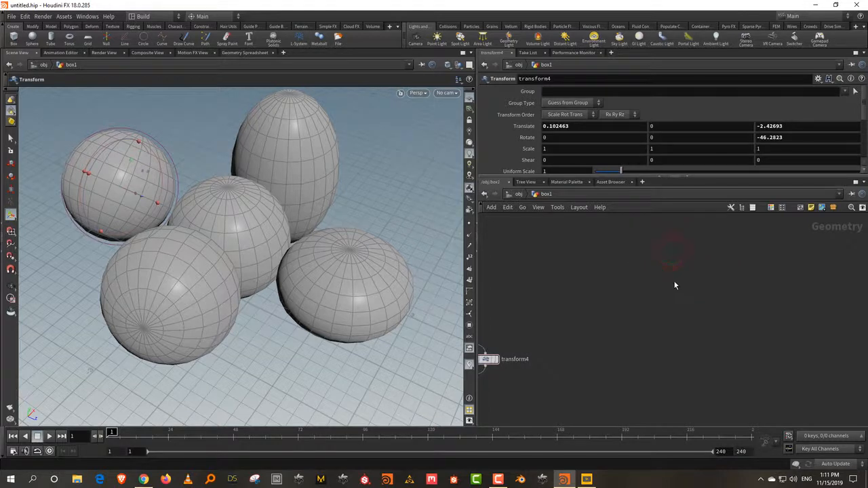
{"action": "key", "text": "Tab"}
{"action": "type", "text": "box"}
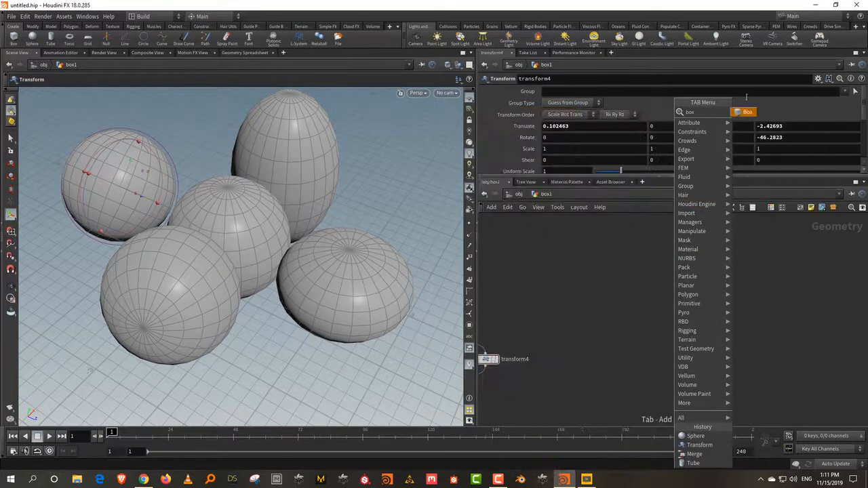
{"action": "key", "text": "Return"}
{"action": "left_click", "coordinate": [677, 254]}
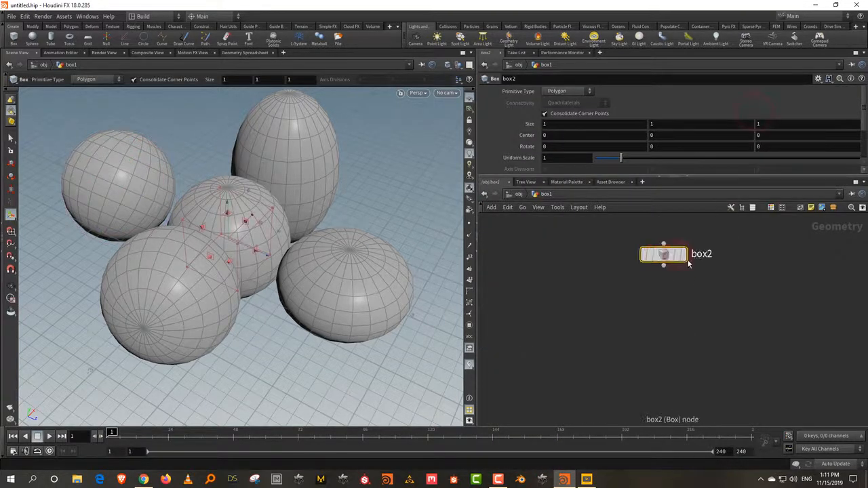
{"action": "left_click", "coordinate": [683, 255]}
Examine the new box up close and from a low angle to see how it sits relative to the grid
{"action": "key", "text": "Escape"}
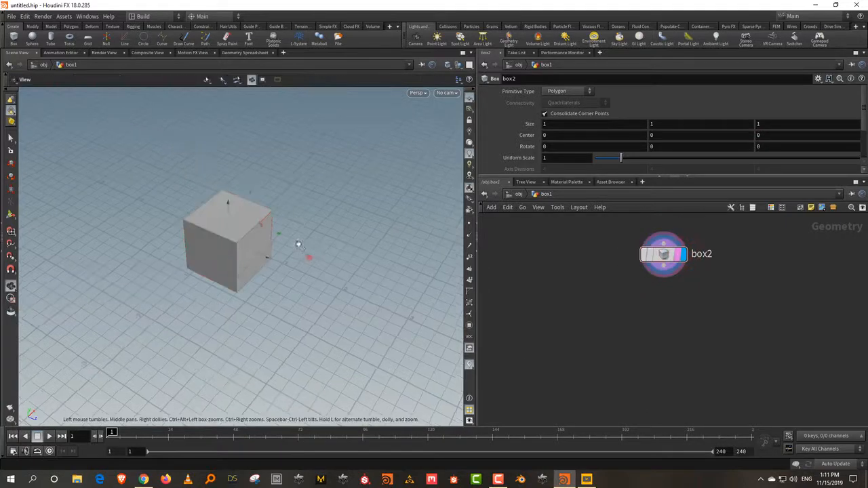
{"action": "left_click_drag", "start_coordinate": [298, 244], "coordinate": [284, 212]}
{"action": "right_click_drag", "start_coordinate": [248, 259], "coordinate": [267, 162]}
{"action": "middle_click_drag", "start_coordinate": [267, 162], "coordinate": [265, 178]}
{"action": "right_click_drag", "start_coordinate": [255, 241], "coordinate": [268, 188]}
{"action": "mouse_move", "coordinate": [269, 188]}
{"action": "left_mouse_down"}
{"action": "mouse_move", "coordinate": [279, 190]}
{"action": "mouse_move", "coordinate": [276, 223]}
{"action": "left_mouse_up"}
{"action": "middle_click_drag", "start_coordinate": [275, 223], "coordinate": [276, 137], "text": "alt"}
{"action": "right_click_drag", "start_coordinate": [277, 137], "coordinate": [277, 175], "text": "alt"}
{"action": "left_click", "coordinate": [661, 320]}
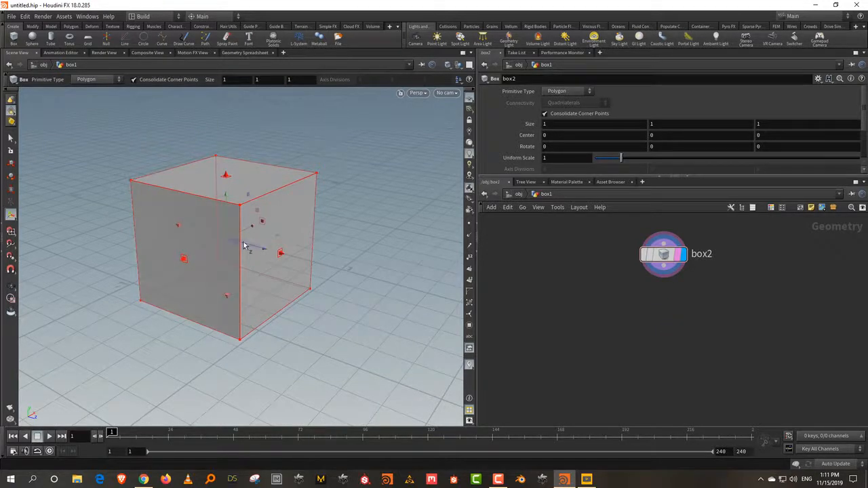
{"action": "key", "text": "Escape"}
{"action": "left_click_drag", "start_coordinate": [300, 223], "coordinate": [259, 202]}
{"action": "key", "text": "Return"}
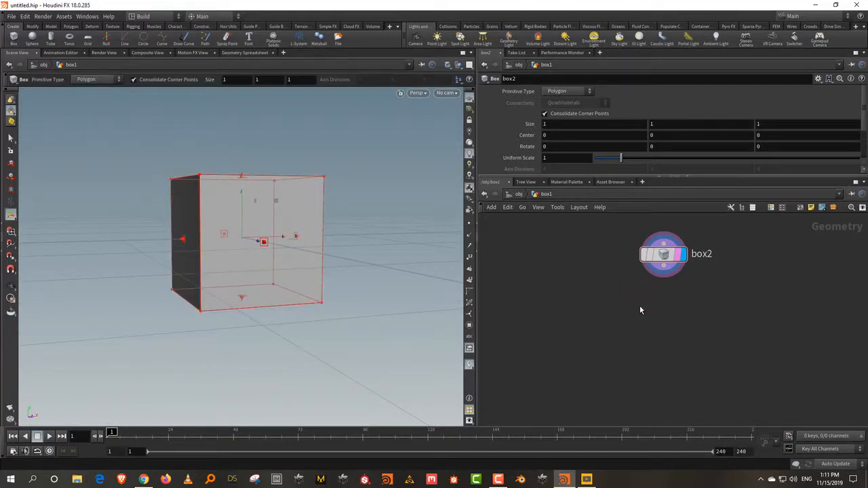
Add a Transform node connected below box2, display its result, and rename it move_to_grid
{"action": "key", "text": "Tab"}
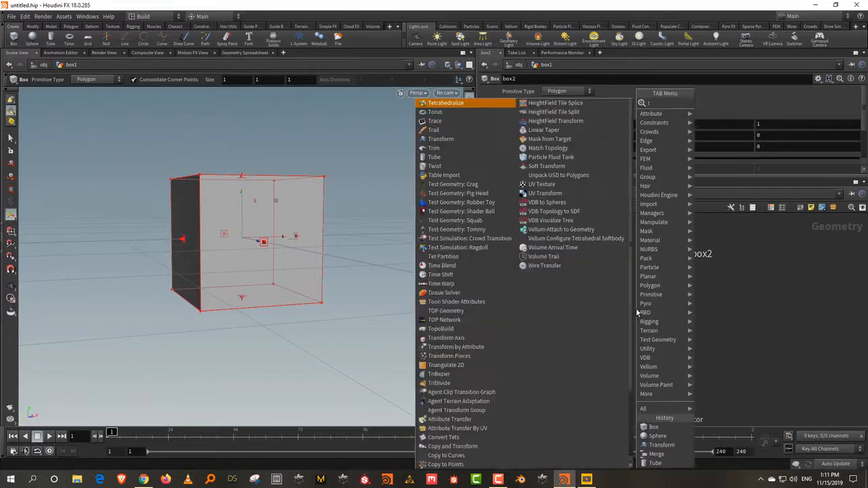
{"action": "mouse_move", "coordinate": [653, 222]}
{"action": "left_click", "coordinate": [736, 122]}
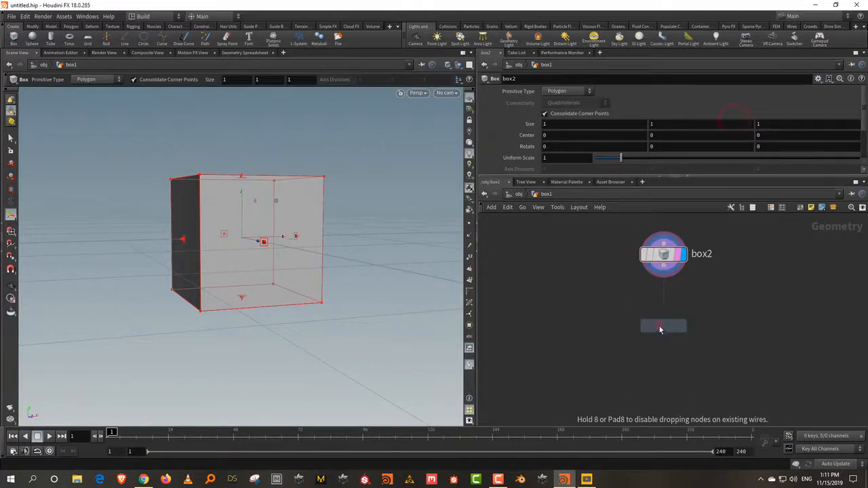
{"action": "left_click", "coordinate": [661, 328]}
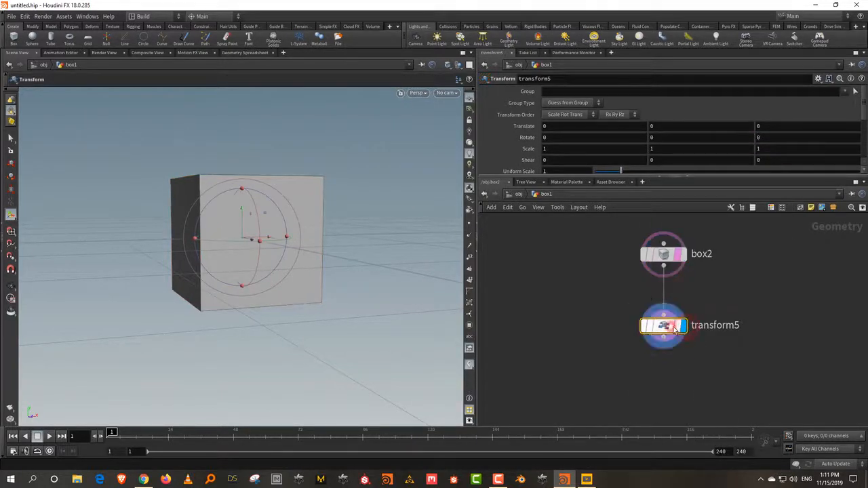
{"action": "double_click", "coordinate": [706, 326]}
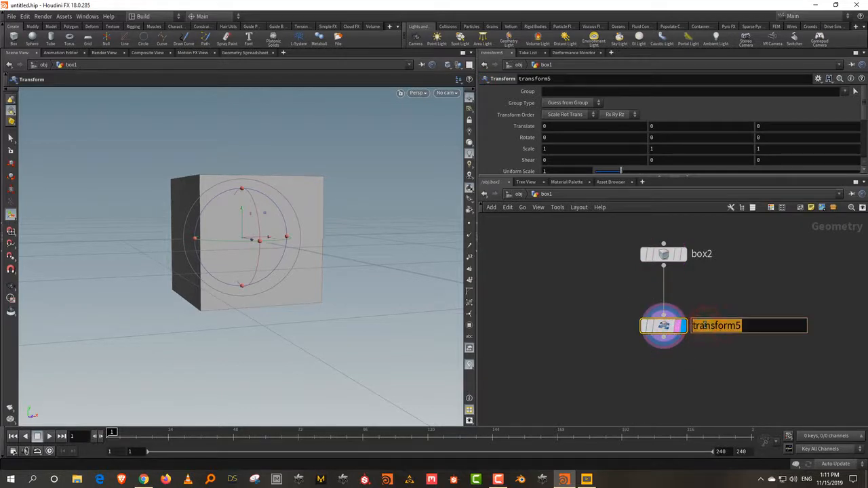
{"action": "type", "text": "move_to_g"}
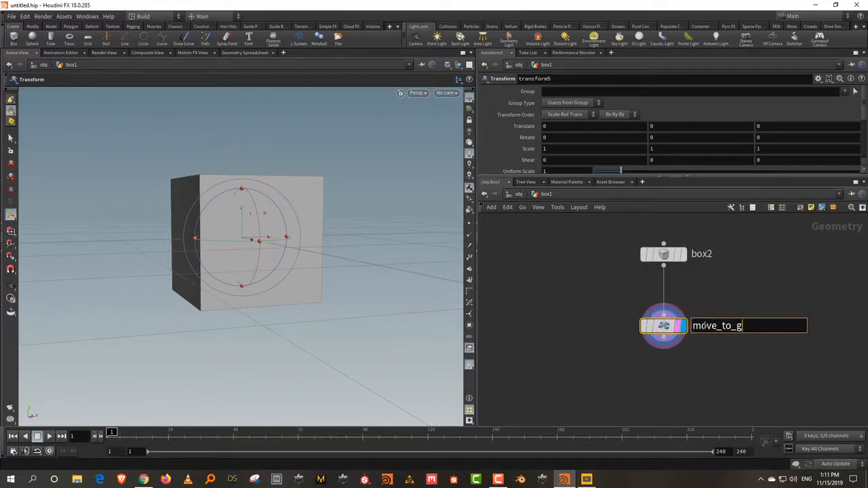
{"action": "type", "text": "rid"}
Show box2's parameters in an enlarged parameter area and view the box from above the grid
{"action": "left_click", "coordinate": [663, 254]}
{"action": "left_click_drag", "start_coordinate": [649, 178], "coordinate": [642, 223]}
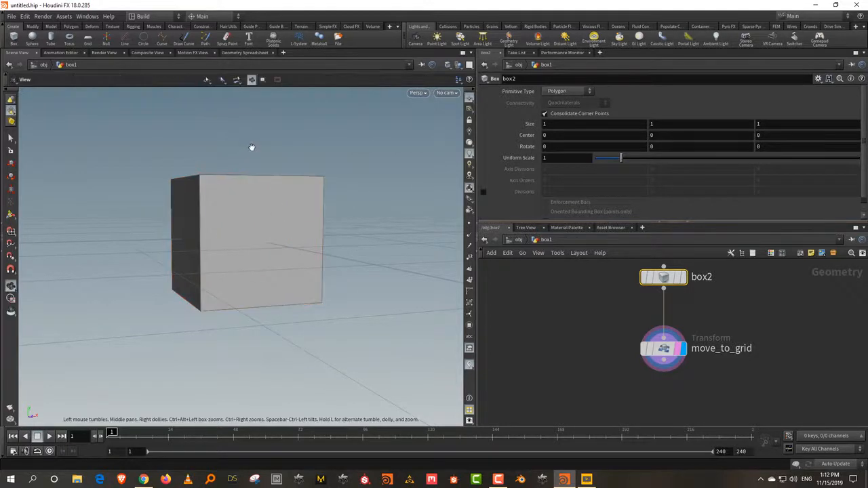
{"action": "left_click_drag", "start_coordinate": [251, 147], "coordinate": [287, 169]}
{"action": "left_click", "coordinate": [590, 295]}
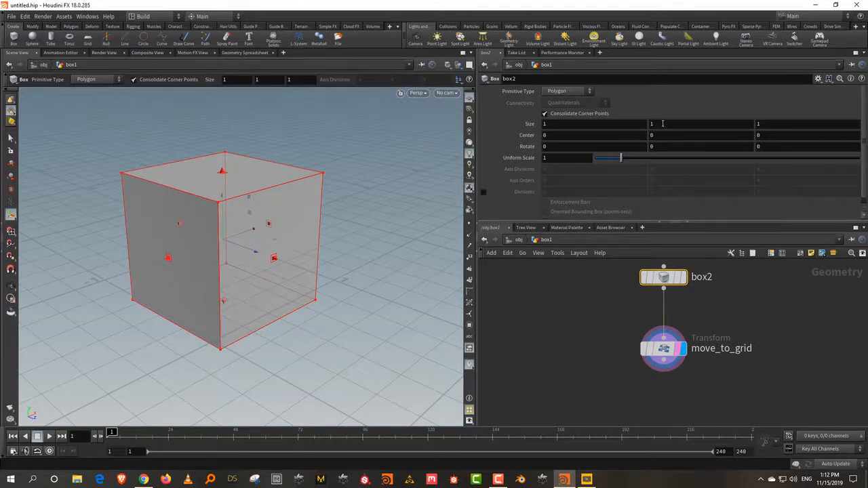
Compare box2's Size Y with move_to_grid's Translate Y and open the parameter options for Size Y
{"action": "right_click", "coordinate": [662, 123]}
{"action": "left_click", "coordinate": [556, 309]}
{"action": "left_click_drag", "start_coordinate": [581, 337], "coordinate": [764, 408]}
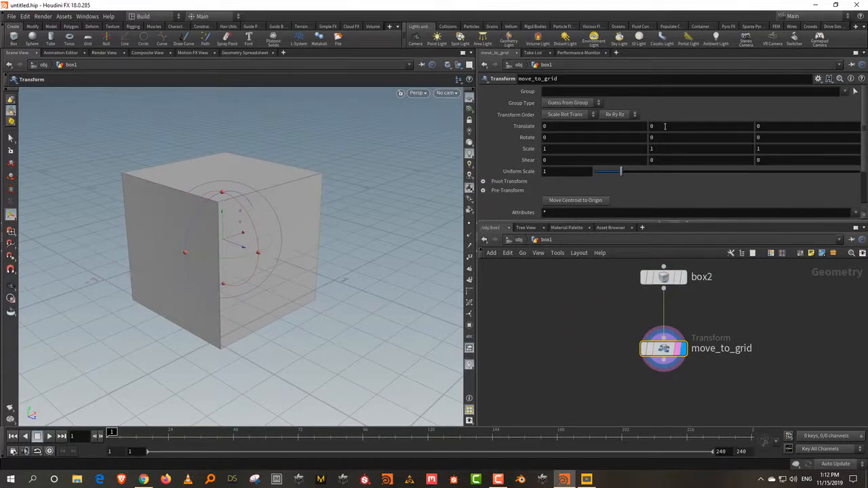
{"action": "left_click_drag", "start_coordinate": [597, 299], "coordinate": [758, 255]}
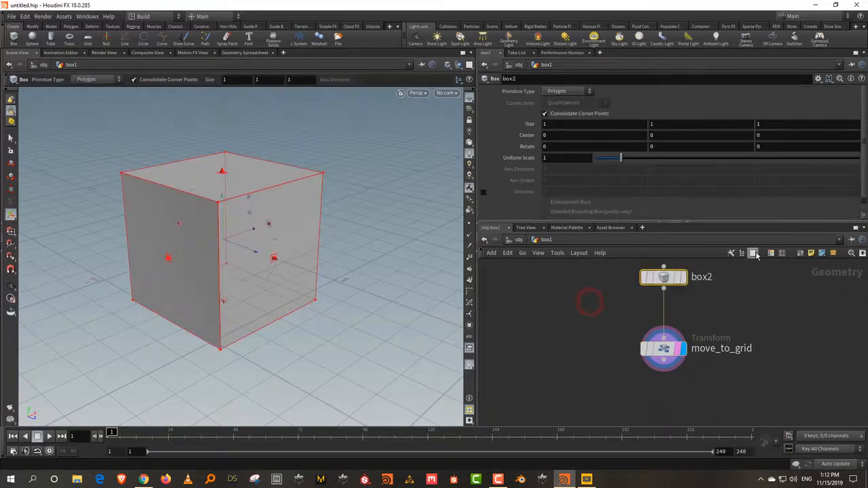
{"action": "right_click", "coordinate": [672, 124]}
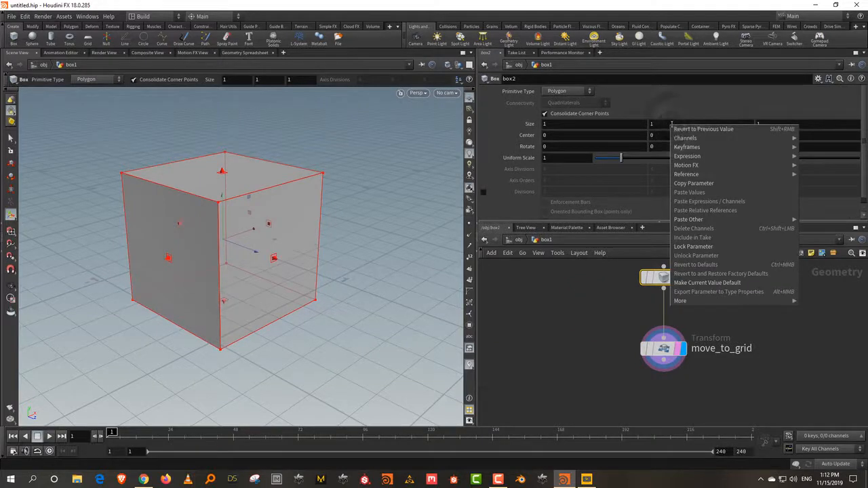
Copy box2's Y size parameter and paste it as a relative reference into move_to_grid's Translate Y
{"action": "left_click", "coordinate": [691, 91]}
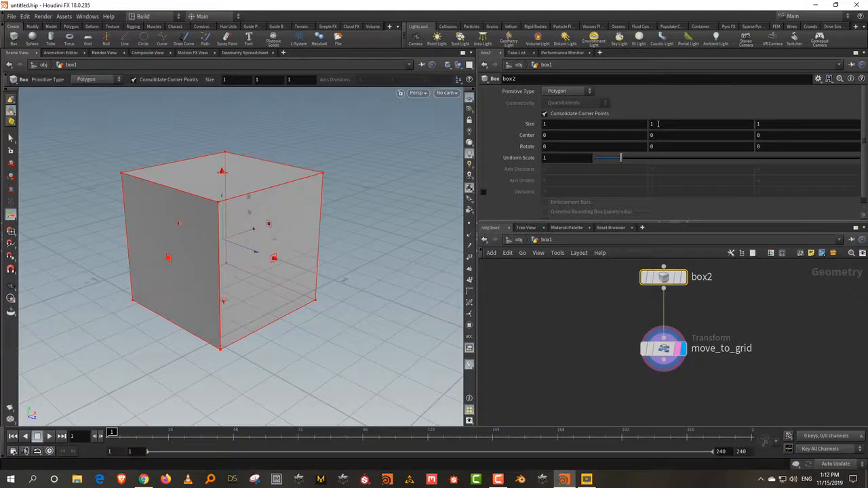
{"action": "right_click", "coordinate": [658, 123]}
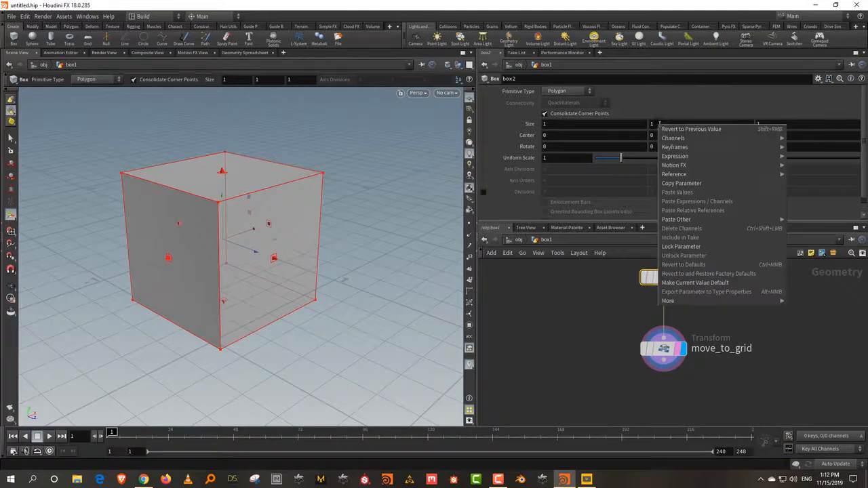
{"action": "left_click", "coordinate": [689, 184]}
{"action": "left_click", "coordinate": [677, 350]}
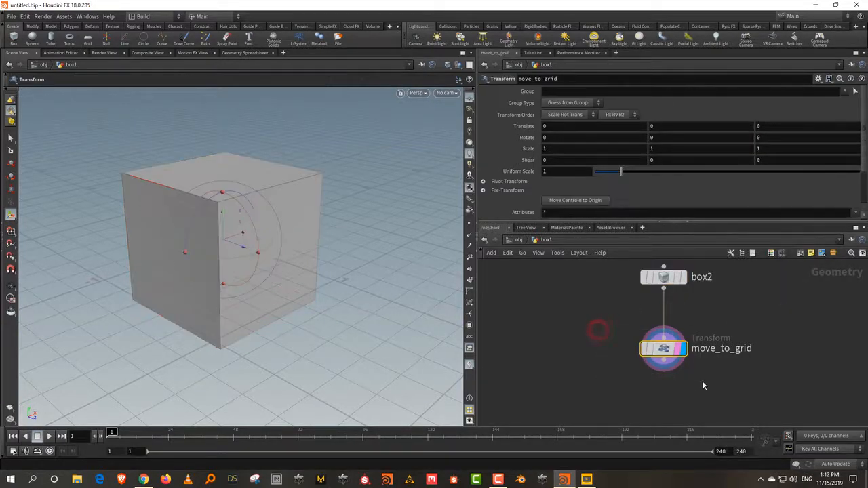
{"action": "right_click", "coordinate": [660, 125]}
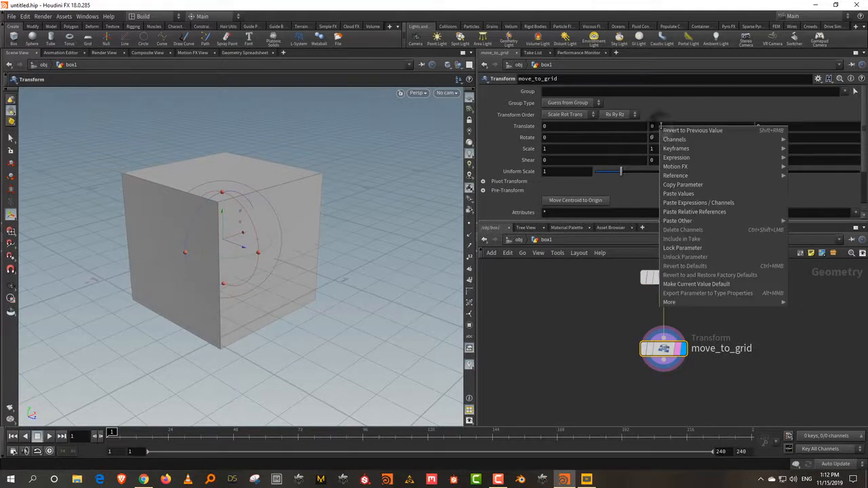
{"action": "left_click", "coordinate": [696, 212]}
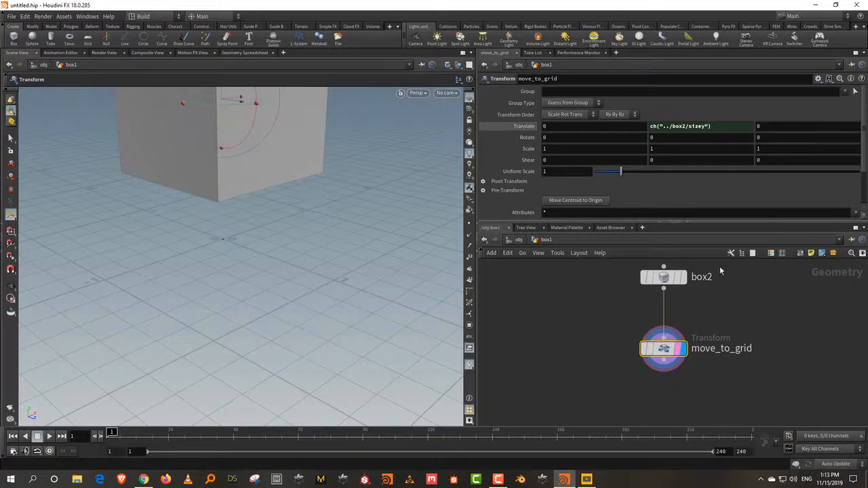
Compare box2 with move_to_grid and examine the relative path inside the Translate Y expression
{"action": "left_click", "coordinate": [669, 308]}
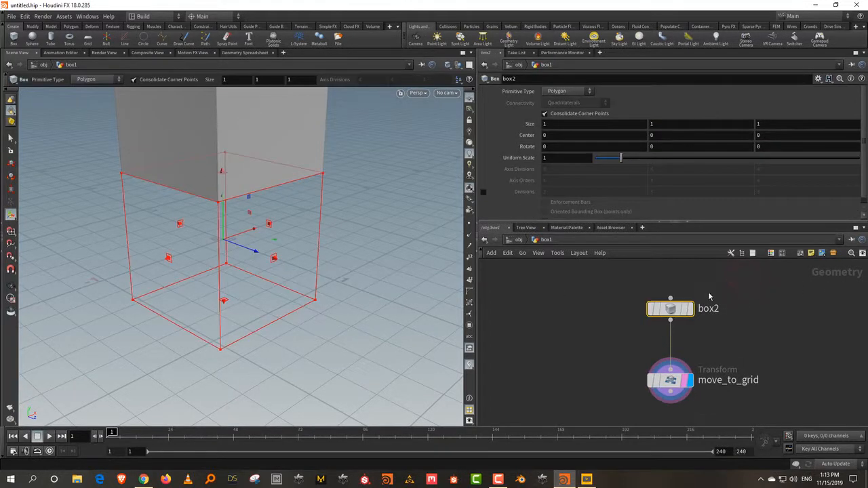
{"action": "left_click", "coordinate": [670, 379]}
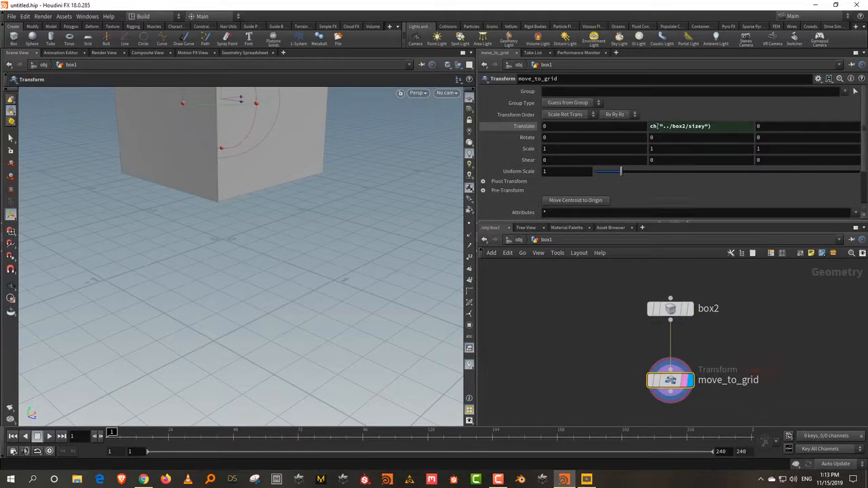
{"action": "left_click", "coordinate": [657, 126]}
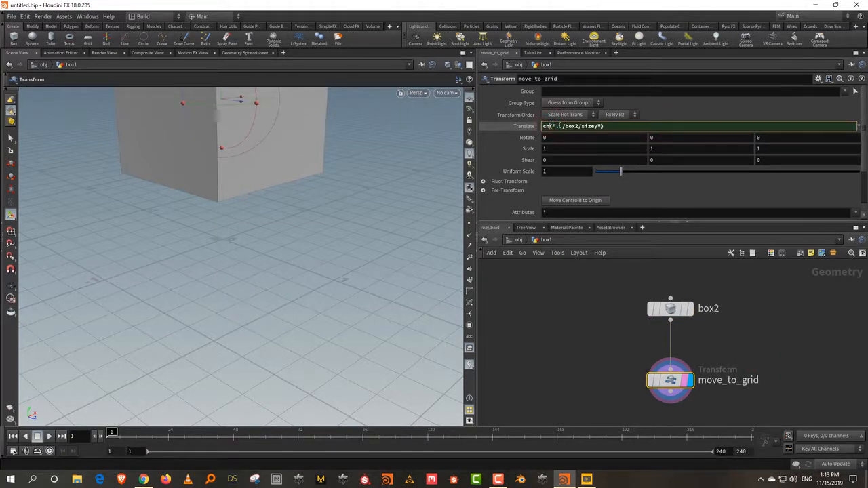
{"action": "left_click_drag", "start_coordinate": [557, 126], "coordinate": [601, 126]}
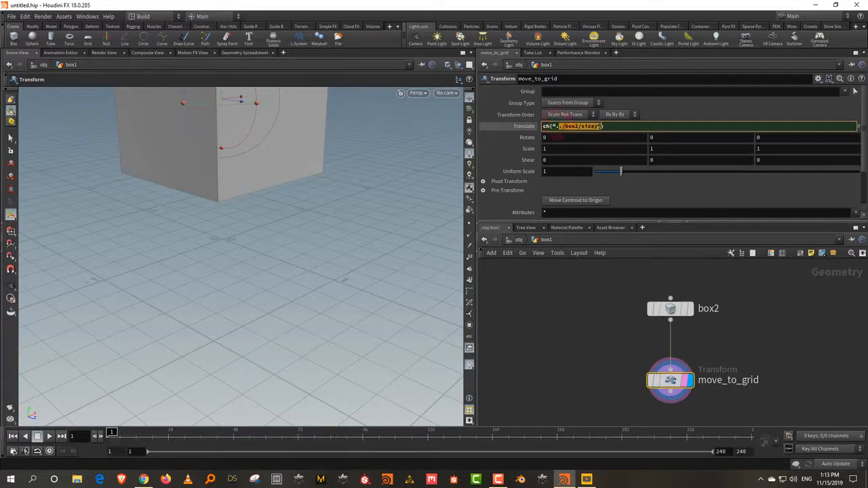
{"action": "left_click", "coordinate": [559, 126]}
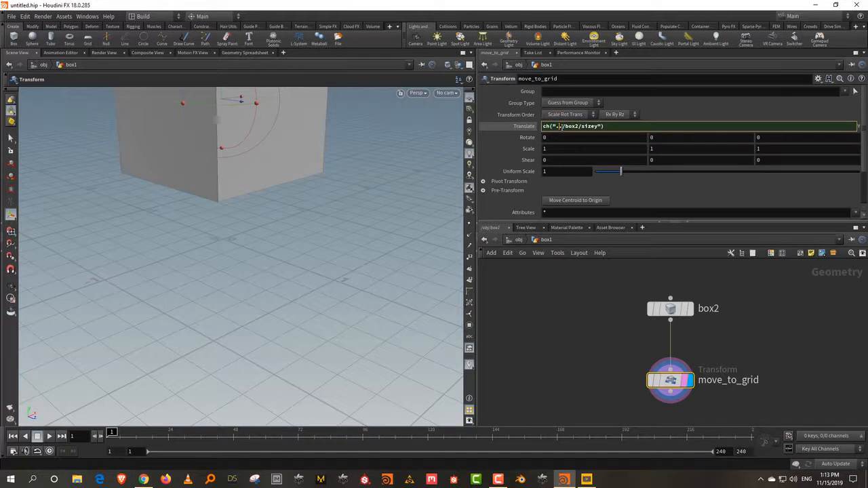
{"action": "left_click", "coordinate": [562, 126]}
Display box2 and change move_to_grid's Translate Y expression to ch("../box2/scale")
{"action": "left_click", "coordinate": [670, 309]}
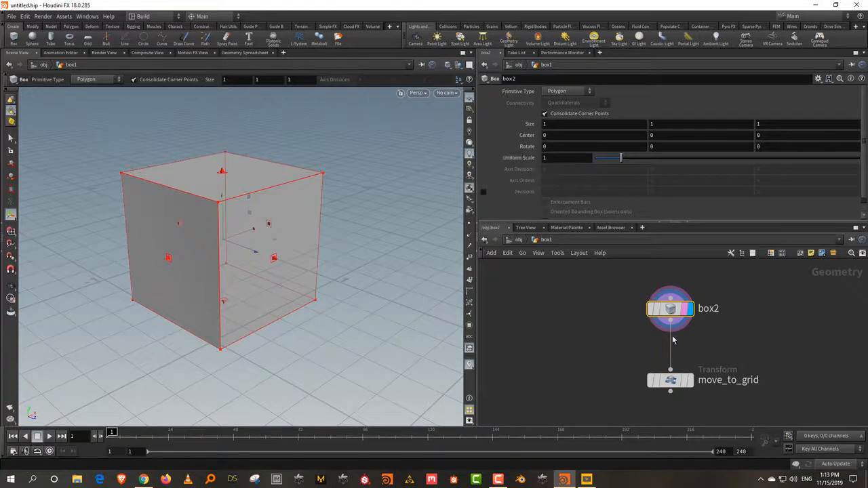
{"action": "left_click_drag", "start_coordinate": [624, 355], "coordinate": [813, 419]}
{"action": "left_click", "coordinate": [692, 125]}
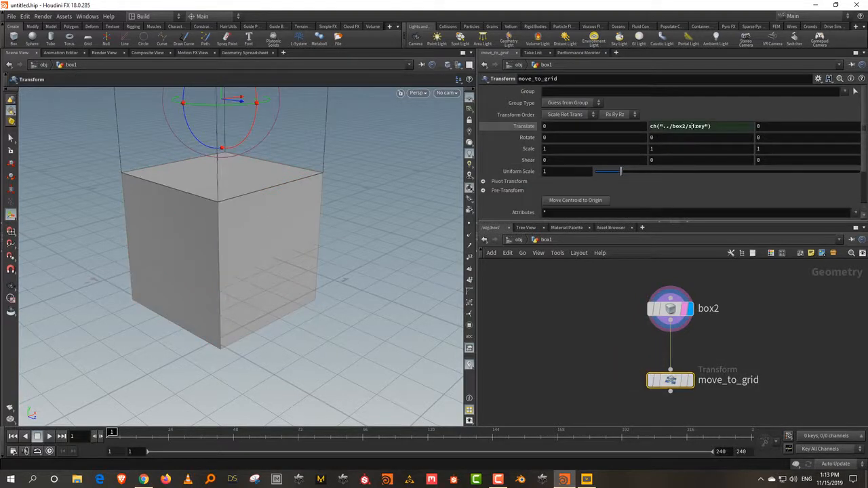
{"action": "key", "text": "Delete"}
{"action": "key", "text": "Delete"}
{"action": "key", "text": "Delete"}
{"action": "key", "text": "Delete"}
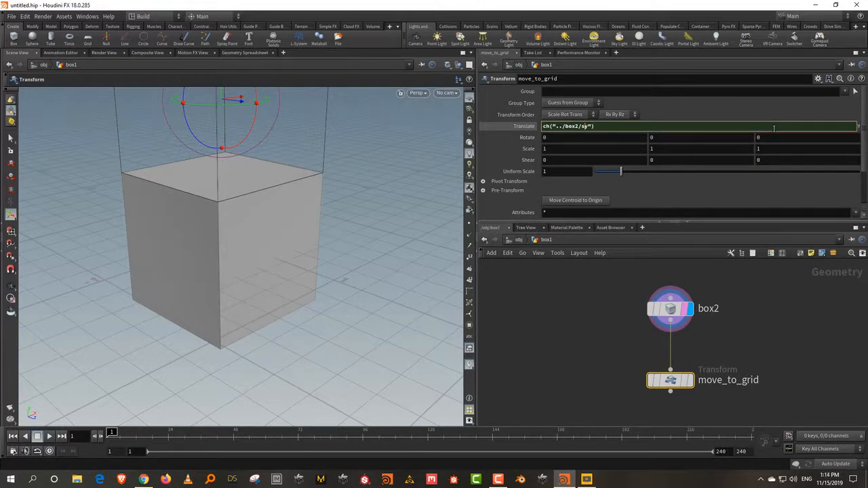
{"action": "type", "text": "scale"}
{"action": "key", "text": "BackSpace"}
{"action": "key", "text": "Return"}
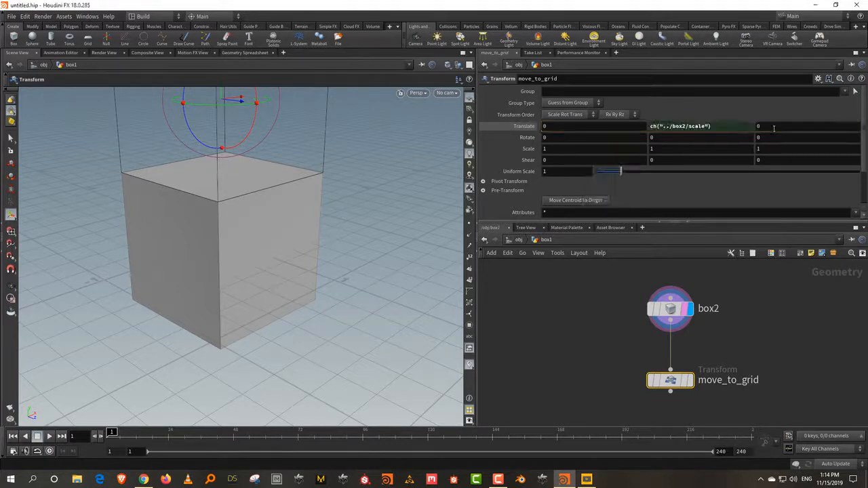
Display move_to_grid, test a uniform scale of 2.16 on box2, and reset that scale to 1
{"action": "left_click", "coordinate": [687, 380]}
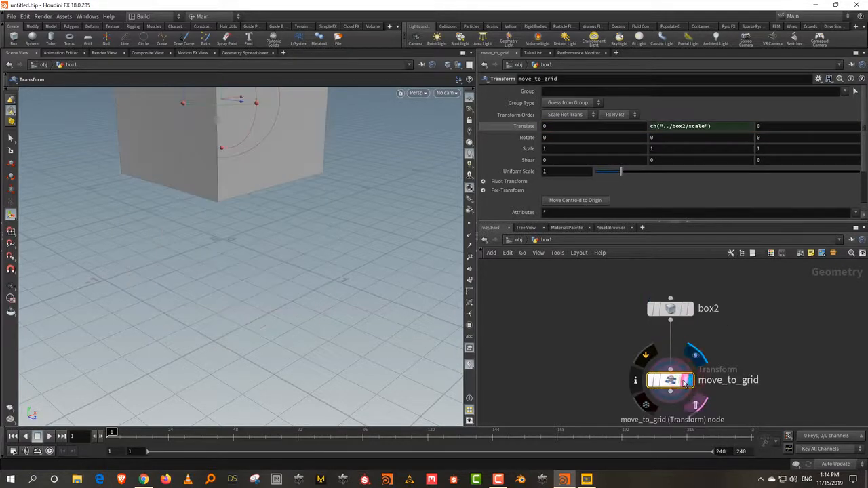
{"action": "key", "text": "Escape"}
{"action": "left_click_drag", "start_coordinate": [330, 163], "coordinate": [320, 288]}
{"action": "left_click_drag", "start_coordinate": [584, 279], "coordinate": [812, 330]}
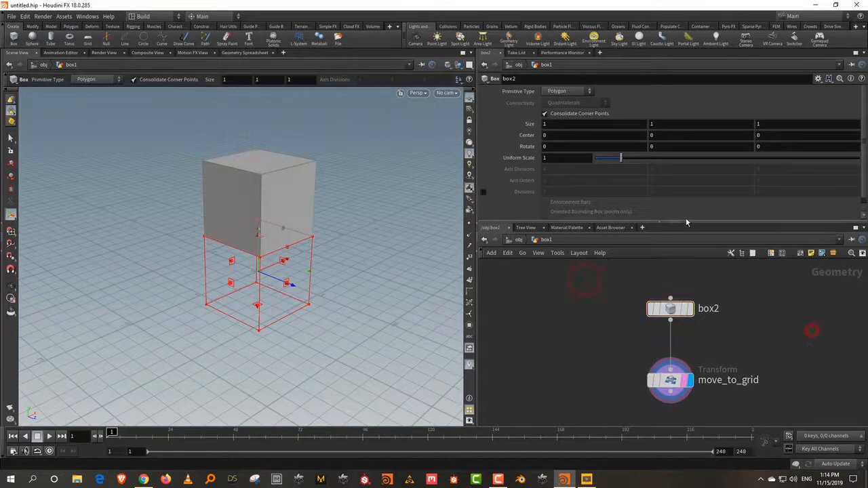
{"action": "left_click_drag", "start_coordinate": [621, 158], "coordinate": [647, 164]}
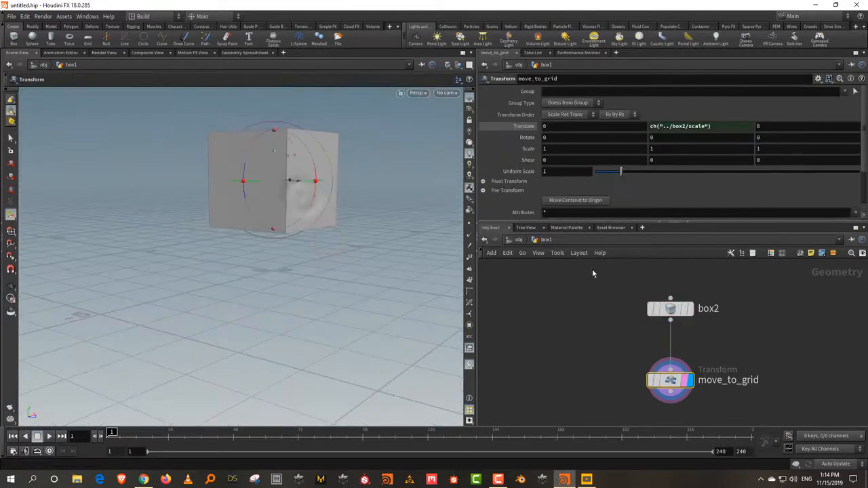
{"action": "left_click_drag", "start_coordinate": [592, 271], "coordinate": [678, 317]}
{"action": "double_click", "coordinate": [567, 158]}
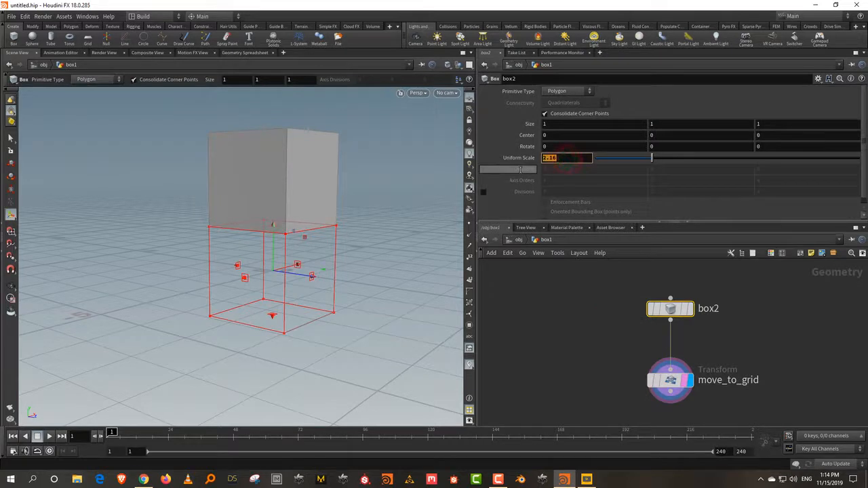
{"action": "type", "text": "1"}
{"action": "key", "text": "Return"}
Point move_to_grid's Translate Y expression back to box2's Y size with ch("../box2/sizey")
{"action": "left_click_drag", "start_coordinate": [603, 360], "coordinate": [731, 425]}
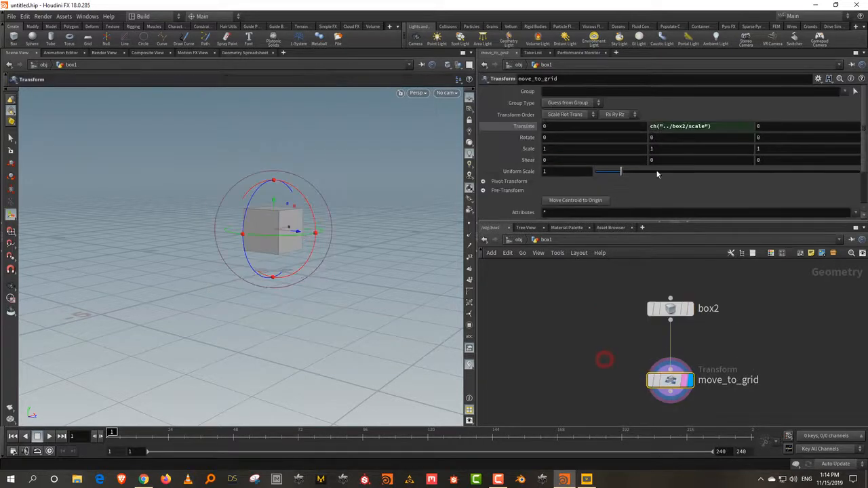
{"action": "left_click", "coordinate": [705, 126]}
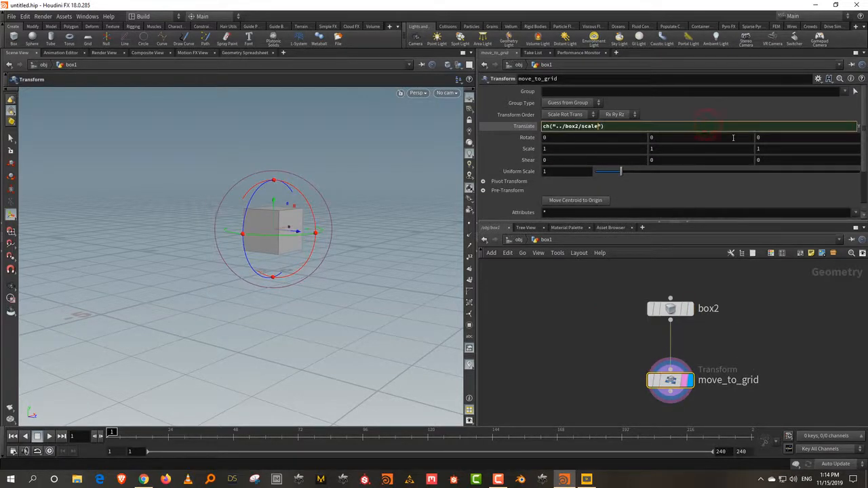
{"action": "key", "text": "BackSpace"}
{"action": "key", "text": "BackSpace"}
{"action": "key", "text": "BackSpace"}
{"action": "key", "text": "BackSpace"}
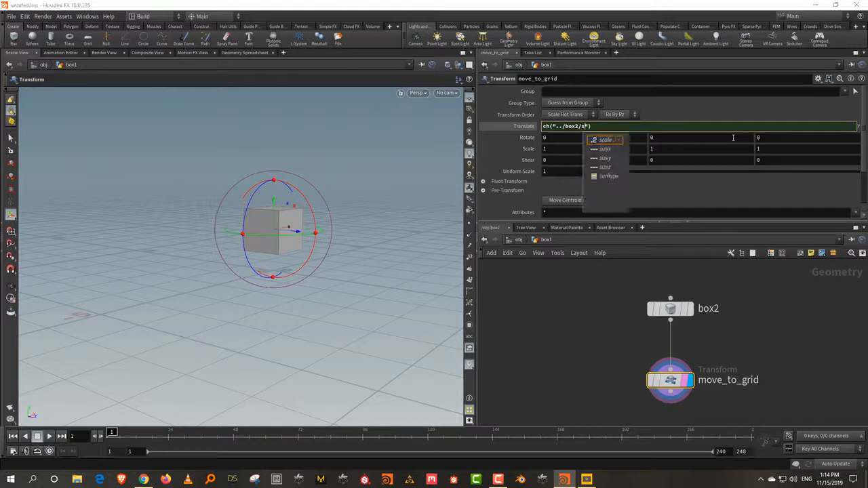
{"action": "type", "text": "izey"}
{"action": "key", "text": "Return"}
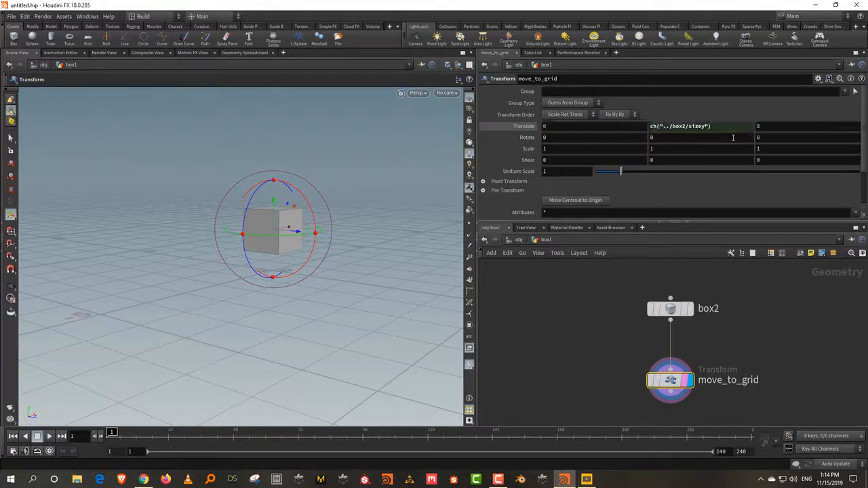
Halve the Translate Y offset by making the expression ch("../box2/sizey")/2
{"action": "key", "text": "Escape"}
{"action": "left_click_drag", "start_coordinate": [219, 287], "coordinate": [340, 242]}
{"action": "key", "text": "Return"}
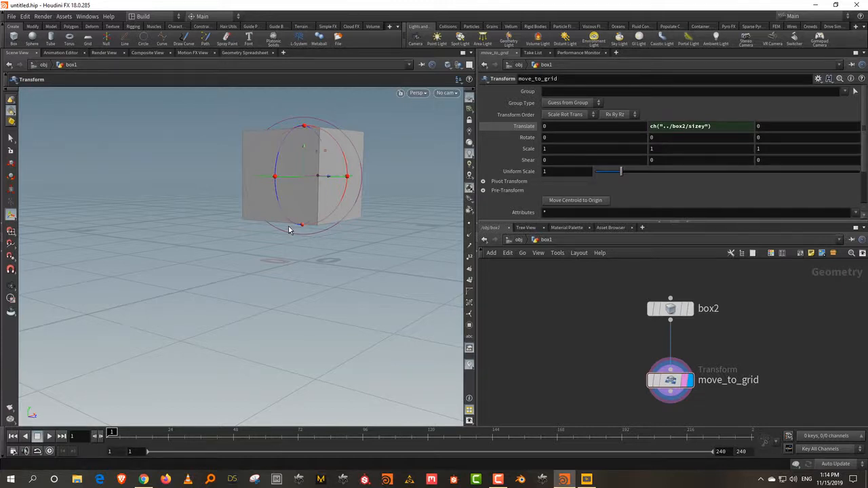
{"action": "left_click", "coordinate": [719, 127]}
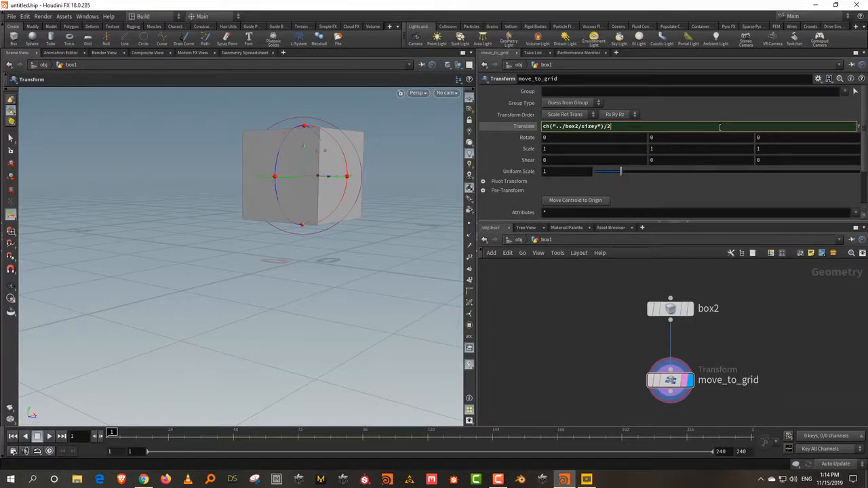
{"action": "key", "text": "Return"}
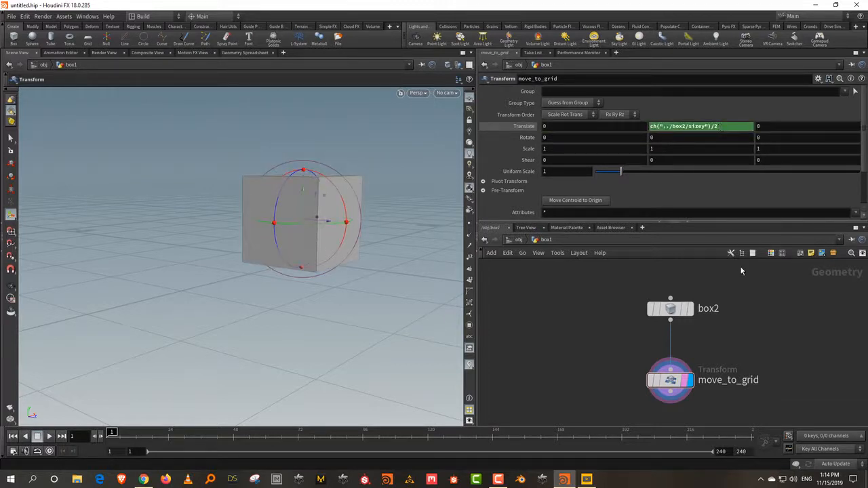
Test the grid offset by raising box2's Y size to 2.4
{"action": "left_click_drag", "start_coordinate": [741, 271], "coordinate": [602, 333]}
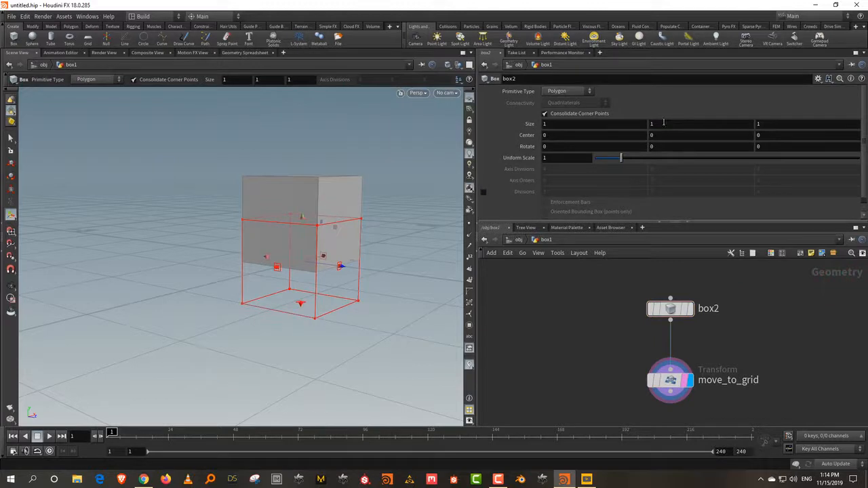
{"action": "middle_click_drag", "start_coordinate": [663, 122], "coordinate": [754, 126]}
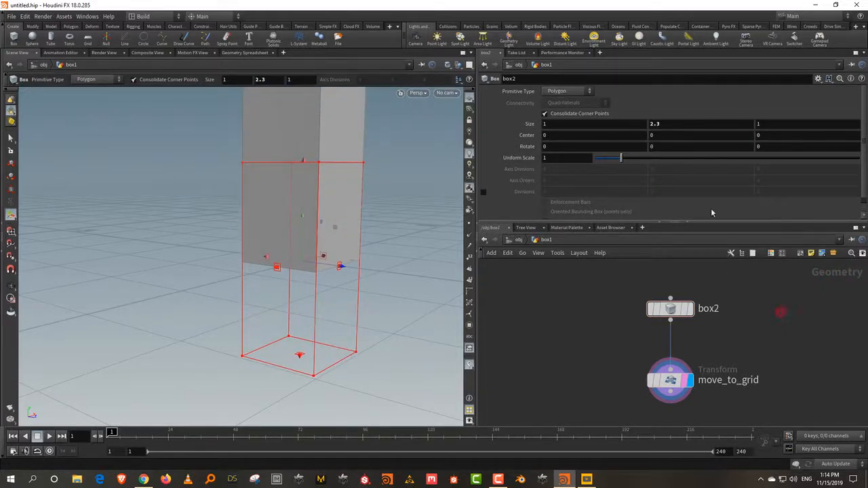
{"action": "left_click", "coordinate": [654, 124]}
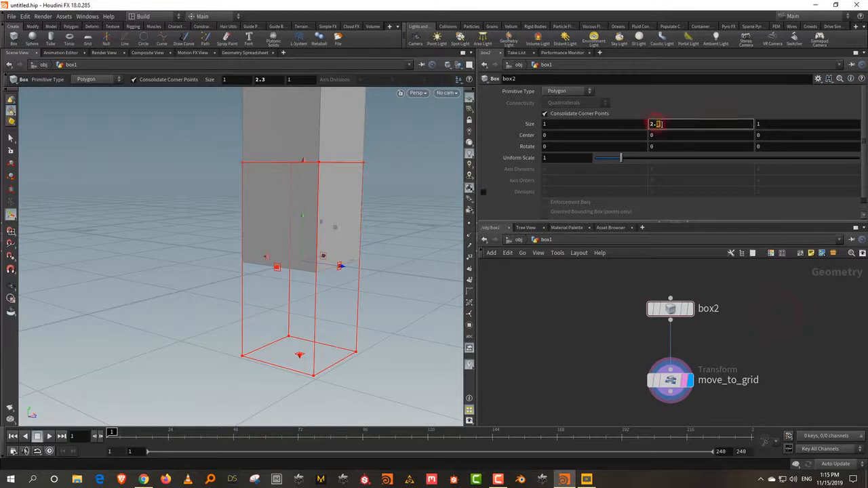
{"action": "key", "text": "BackSpace"}
{"action": "type", "text": "4"}
{"action": "key", "text": "Return"}
Check the evaluated Translate Y value of move_to_grid and switch the parameter back to its expression
{"action": "left_click_drag", "start_coordinate": [727, 332], "coordinate": [626, 411]}
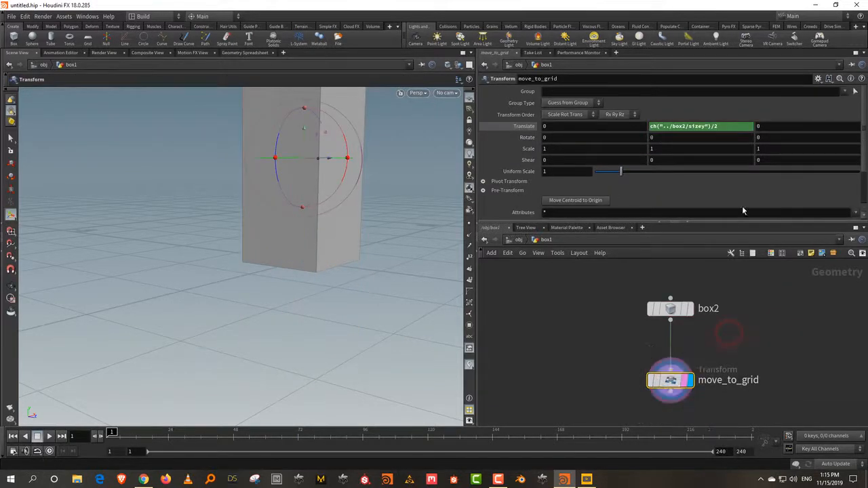
{"action": "left_click", "coordinate": [522, 128]}
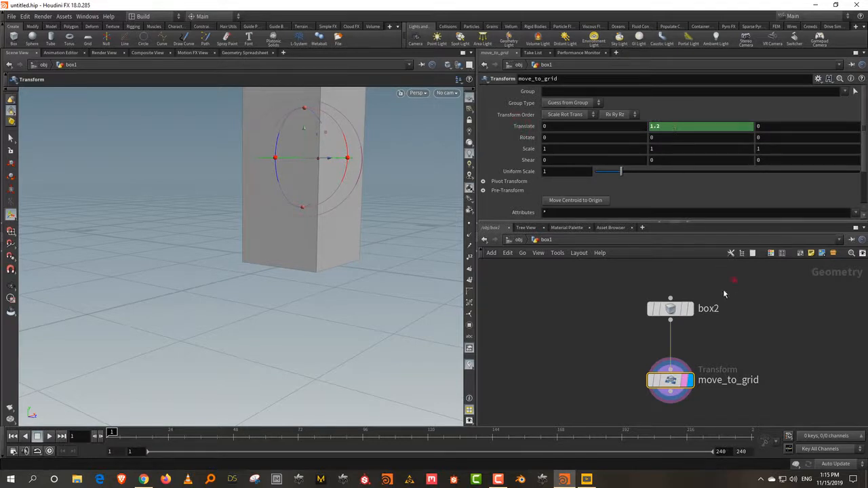
{"action": "left_click_drag", "start_coordinate": [723, 293], "coordinate": [586, 326]}
{"action": "left_click_drag", "start_coordinate": [743, 357], "coordinate": [598, 405]}
{"action": "left_click", "coordinate": [523, 128]}
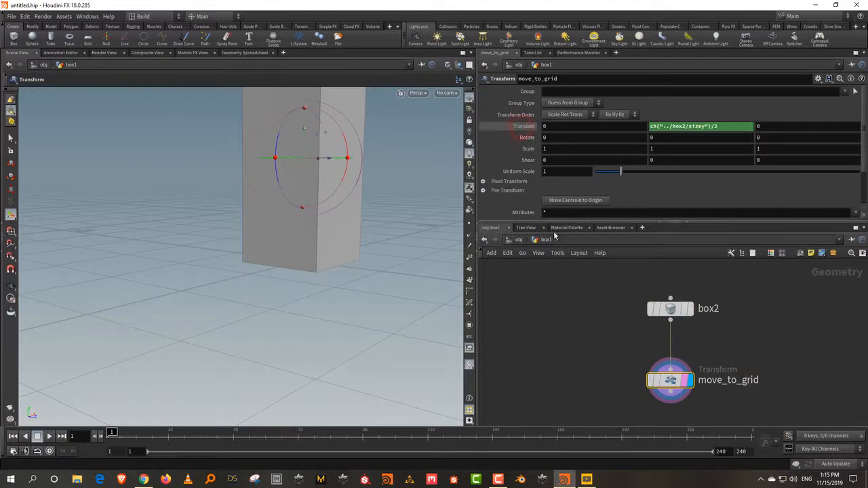
Set box2's Y size back to 1
{"action": "scroll", "coordinate": [377, 133], "scroll_direction": "down", "scroll_amount": 3}
{"action": "middle_click_drag", "start_coordinate": [377, 133], "coordinate": [331, 174], "text": "alt"}
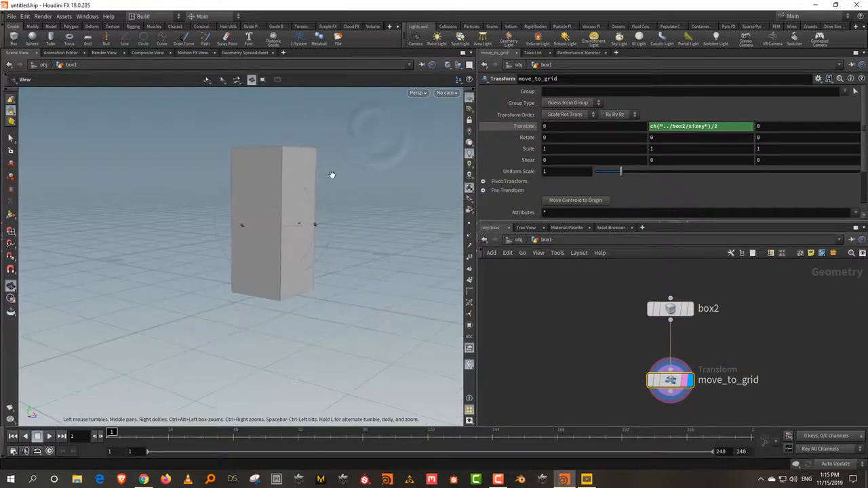
{"action": "left_click_drag", "start_coordinate": [331, 174], "coordinate": [332, 176], "text": "alt"}
{"action": "left_click_drag", "start_coordinate": [705, 323], "coordinate": [591, 276]}
{"action": "left_click", "coordinate": [673, 125]}
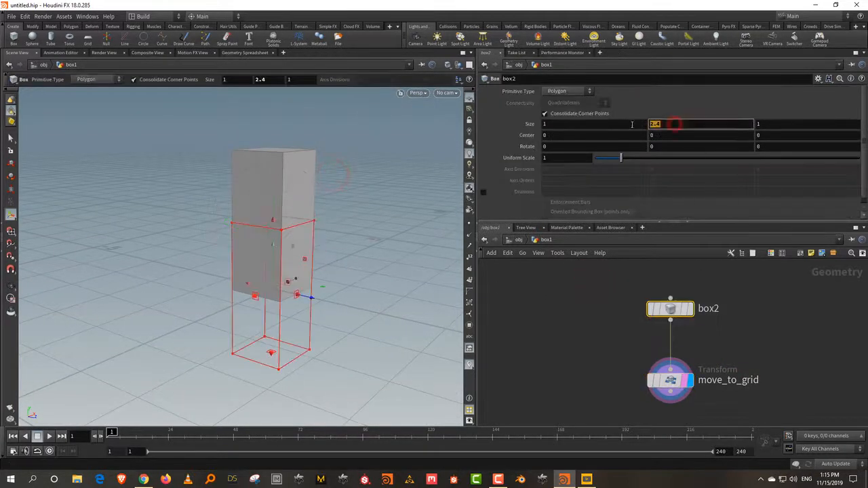
{"action": "type", "text": "1"}
{"action": "key", "text": "Return"}
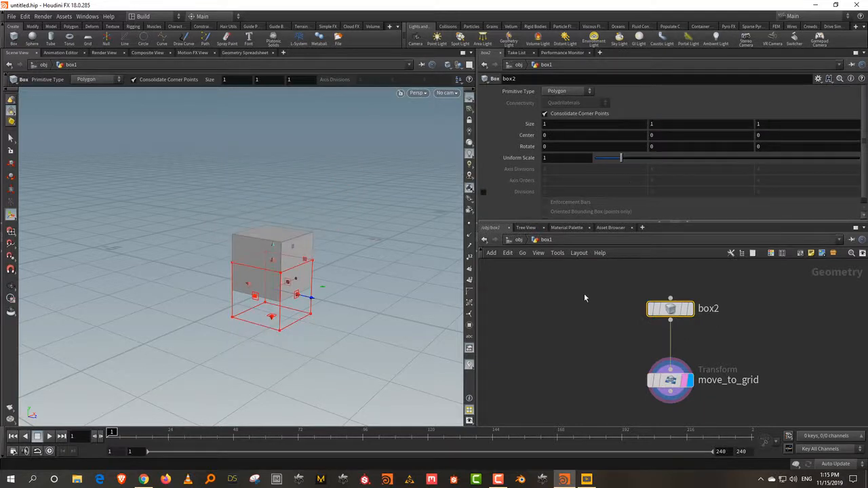
{"action": "left_click", "coordinate": [584, 294]}
{"action": "middle_click_drag", "start_coordinate": [753, 344], "coordinate": [743, 319]}
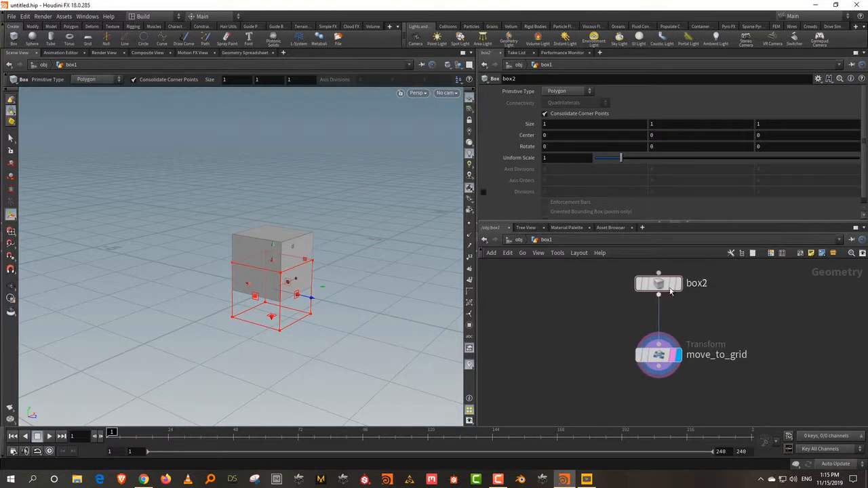
Add a Transform node below move_to_grid and wire it to move_to_grid's output
{"action": "mouse_move", "coordinate": [666, 286]}
{"action": "mouse_move", "coordinate": [659, 355]}
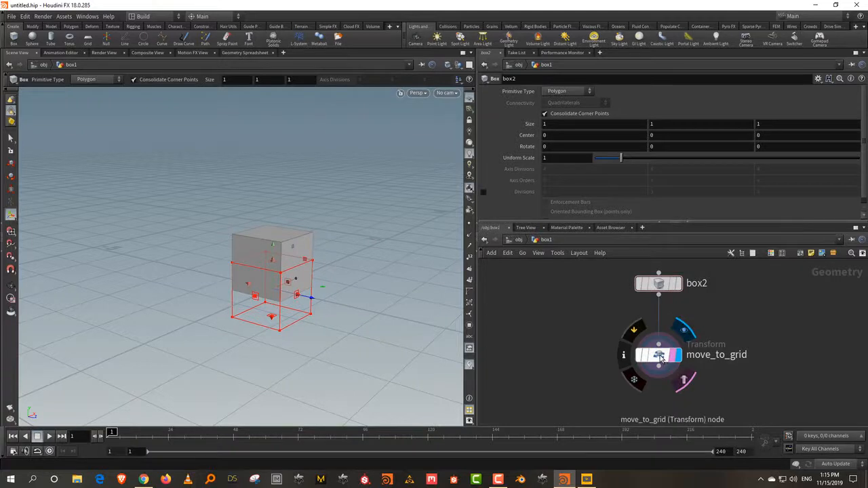
{"action": "middle_click_drag", "start_coordinate": [718, 368], "coordinate": [715, 301]}
{"action": "left_click_drag", "start_coordinate": [661, 319], "coordinate": [668, 345]}
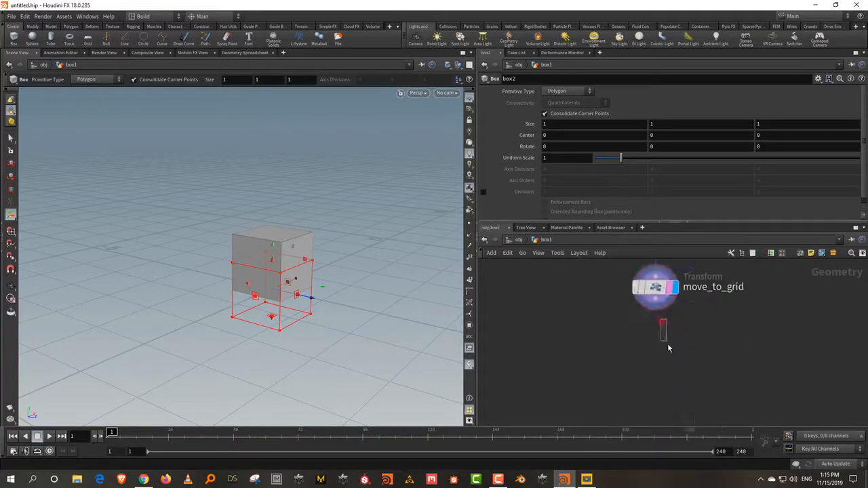
{"action": "key", "text": "Tab"}
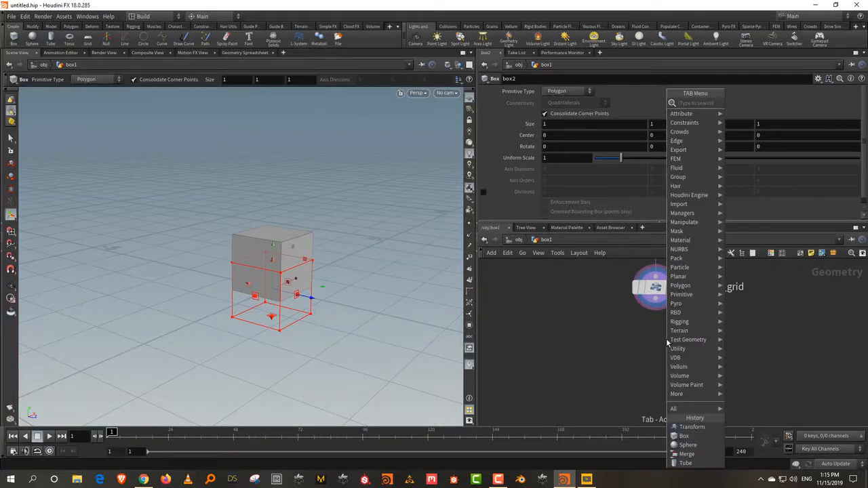
{"action": "type", "text": "tr"}
{"action": "left_click", "coordinate": [748, 121]}
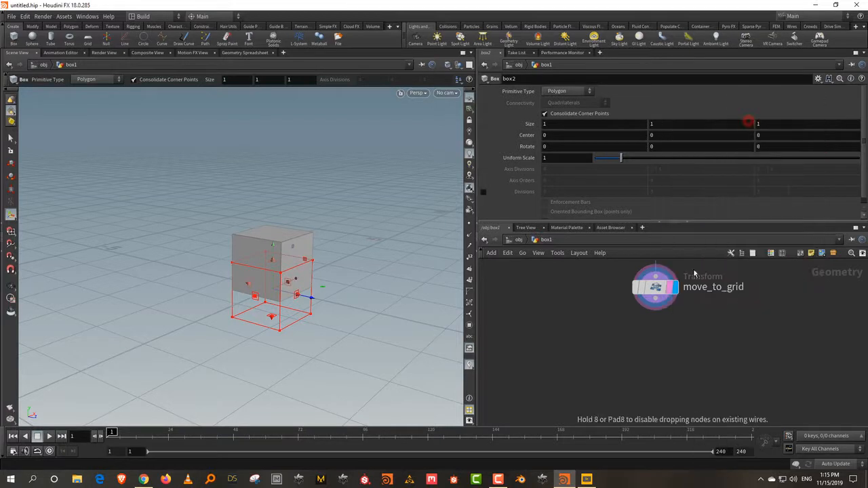
{"action": "left_click", "coordinate": [655, 359]}
{"action": "left_click_drag", "start_coordinate": [656, 298], "coordinate": [656, 348]}
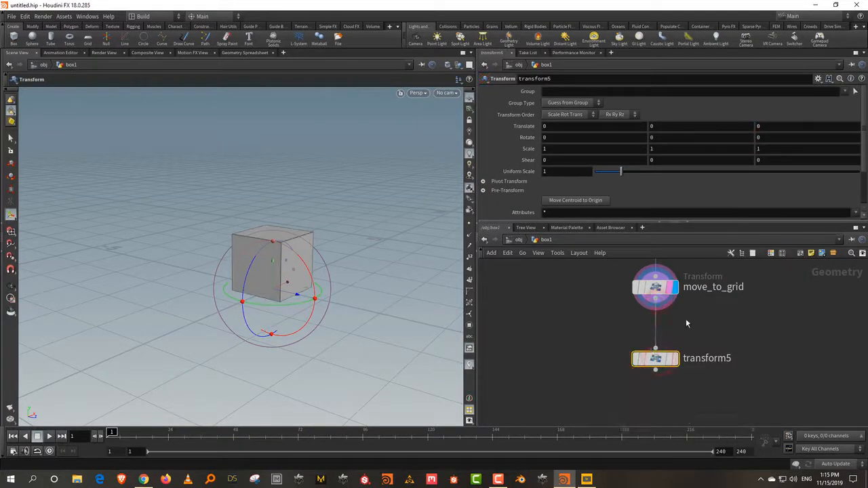
Set the new Transform below move_to_grid as the displayed node and rename it size
{"action": "middle_click_drag", "start_coordinate": [685, 319], "coordinate": [678, 408]}
{"action": "left_click_drag", "start_coordinate": [614, 339], "coordinate": [733, 253]}
{"action": "middle_click_drag", "start_coordinate": [734, 326], "coordinate": [726, 273]}
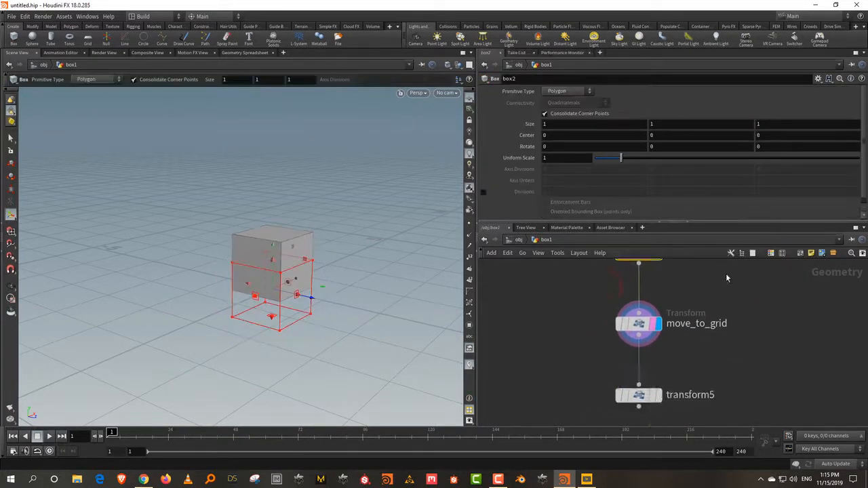
{"action": "left_click", "coordinate": [627, 403]}
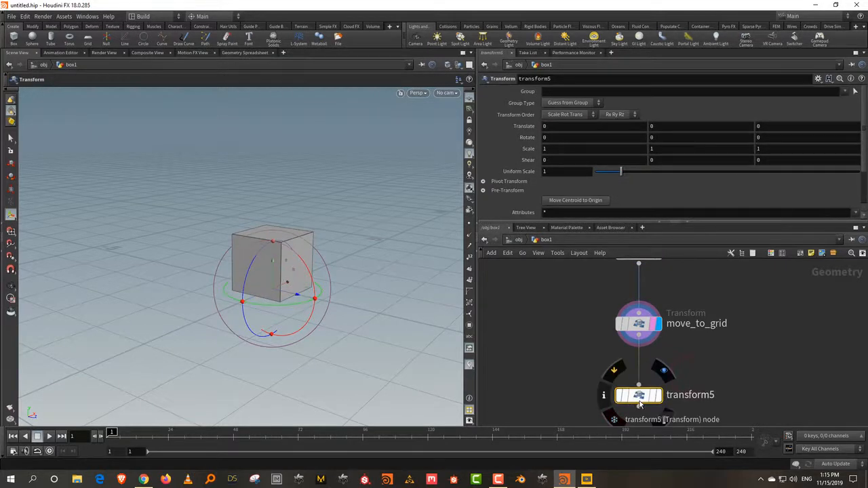
{"action": "left_click", "coordinate": [655, 396]}
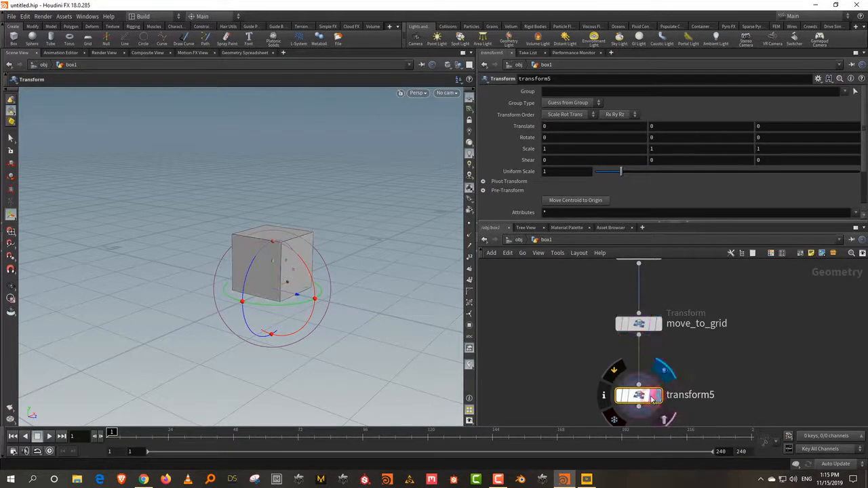
{"action": "double_click", "coordinate": [693, 396]}
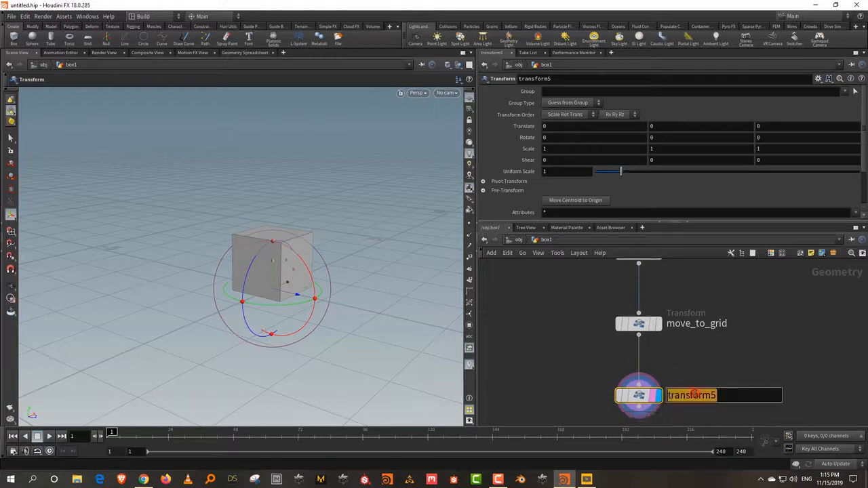
{"action": "type", "text": "size"}
{"action": "key", "text": "Return"}
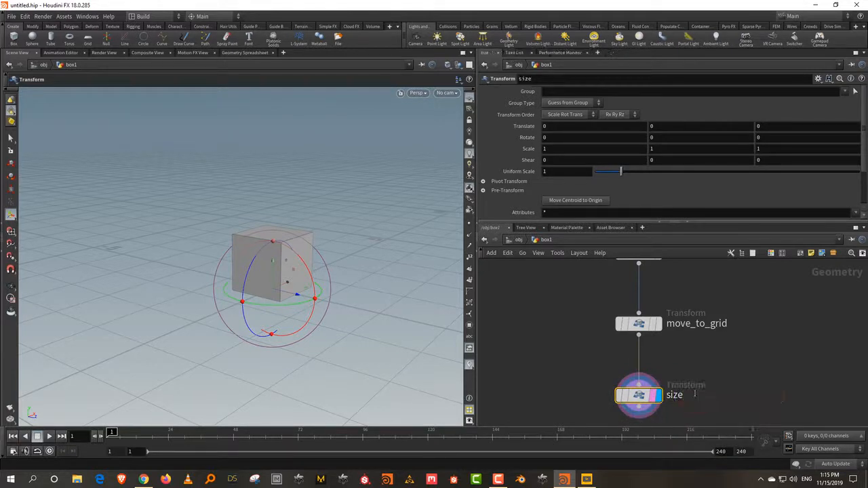
Stretch the box upward with the Scale tool on the size node, to a Y scale of about 1.79
{"action": "key", "text": "e"}
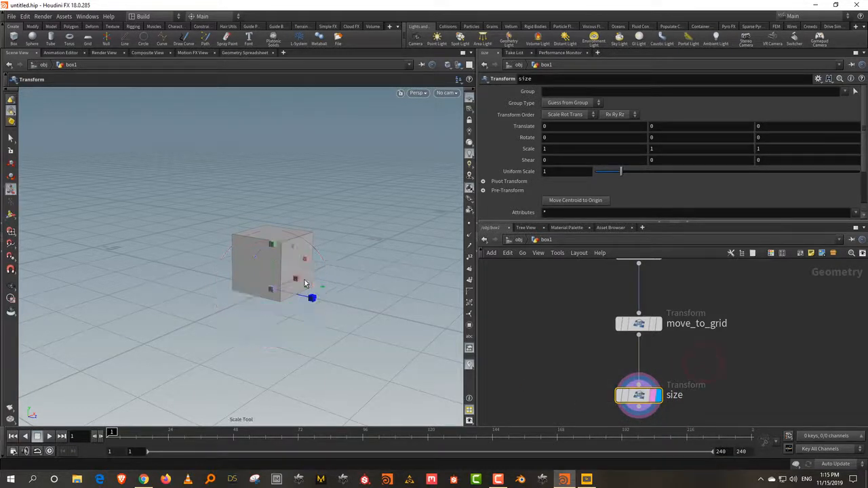
{"action": "left_click_drag", "start_coordinate": [270, 244], "coordinate": [273, 208]}
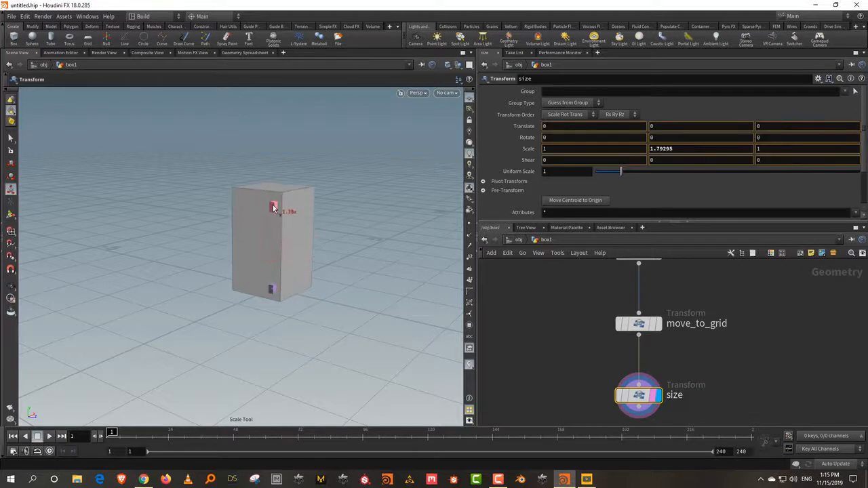
Add a Sphere node beside the box chain, display it, and place it about level with box2
{"action": "scroll", "coordinate": [651, 356], "scroll_direction": "down", "scroll_amount": 2}
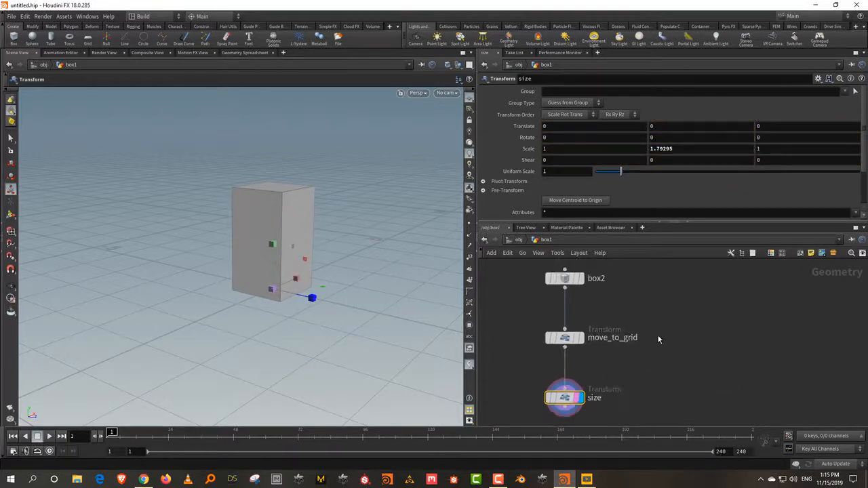
{"action": "left_click", "coordinate": [676, 305]}
{"action": "key", "text": "Tab"}
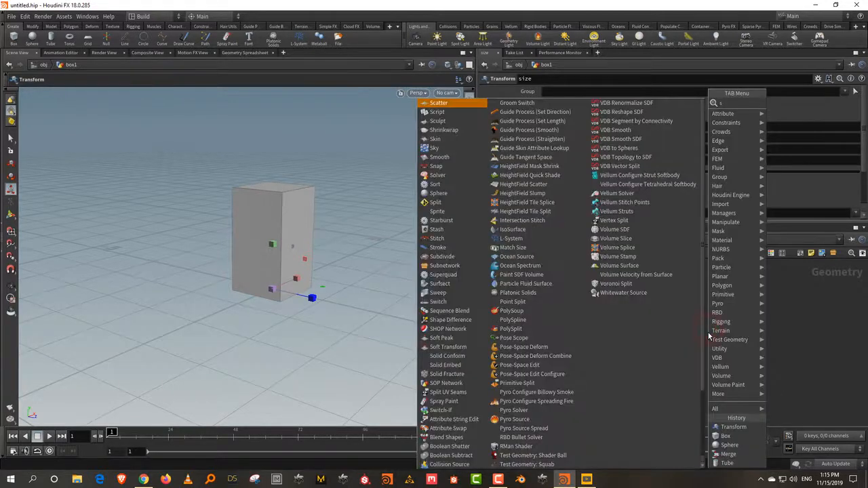
{"action": "type", "text": "sph"}
{"action": "left_click", "coordinate": [785, 103]}
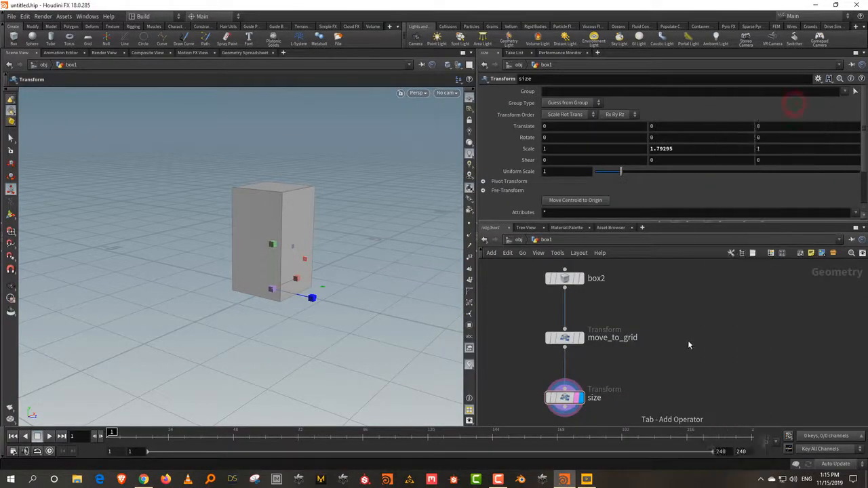
{"action": "left_click", "coordinate": [685, 336]}
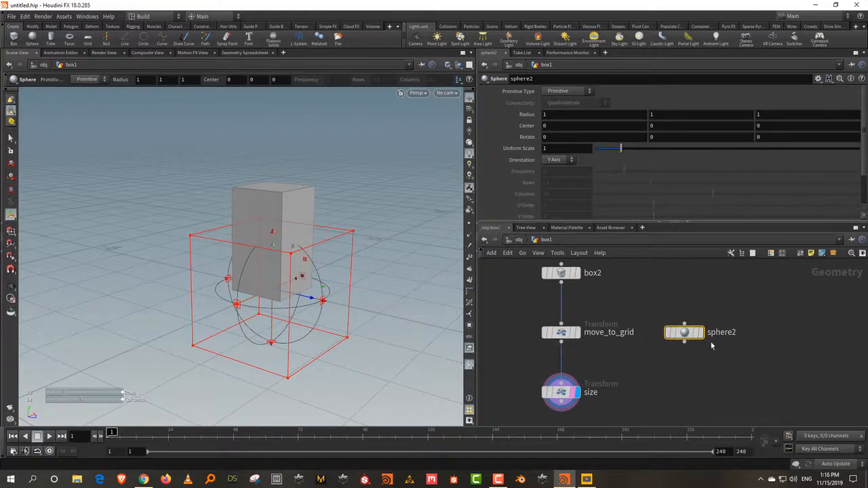
{"action": "left_click", "coordinate": [699, 333]}
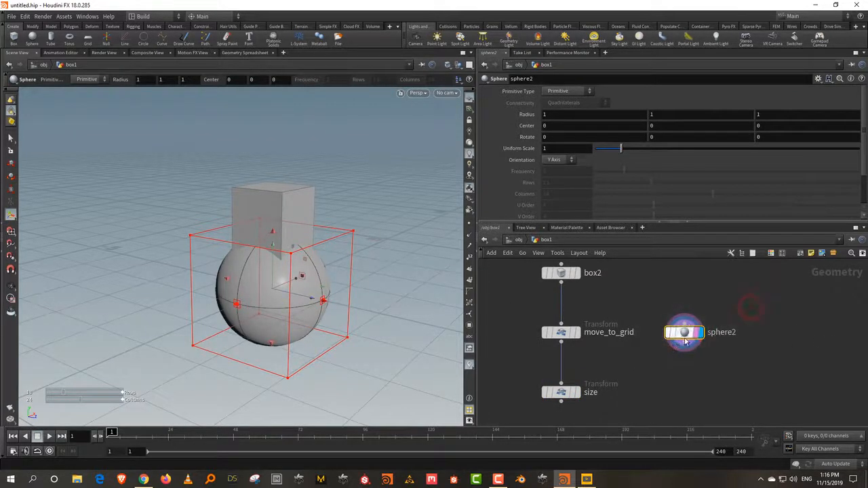
{"action": "left_click_drag", "start_coordinate": [685, 332], "coordinate": [690, 285]}
Select the sphere2 node, give its parameters more vertical room, and copy its Radius Y parameter
{"action": "left_click_drag", "start_coordinate": [621, 307], "coordinate": [539, 358]}
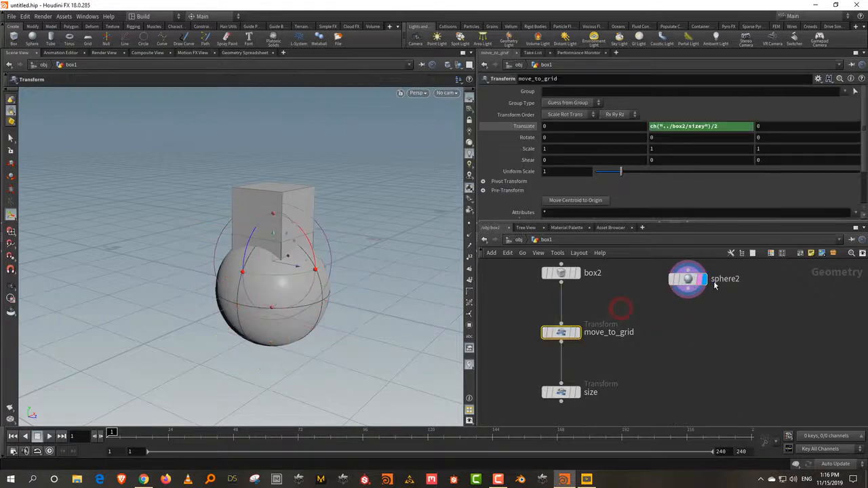
{"action": "left_click", "coordinate": [690, 280]}
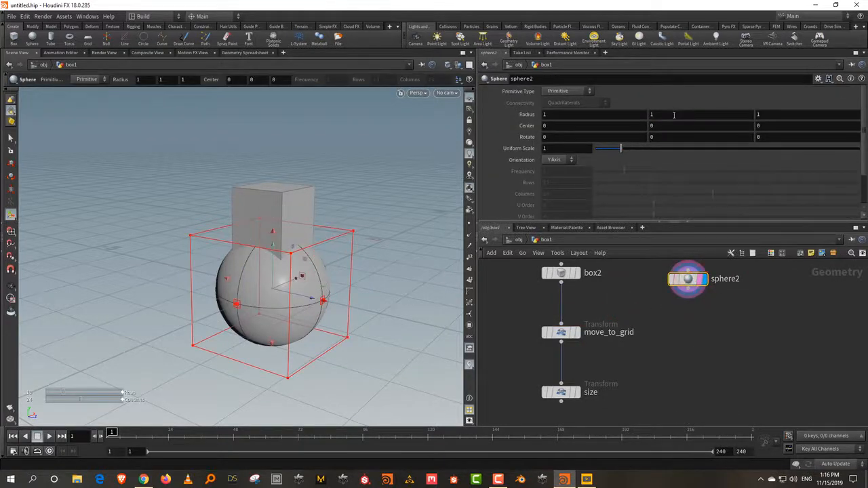
{"action": "left_click_drag", "start_coordinate": [618, 308], "coordinate": [543, 415]}
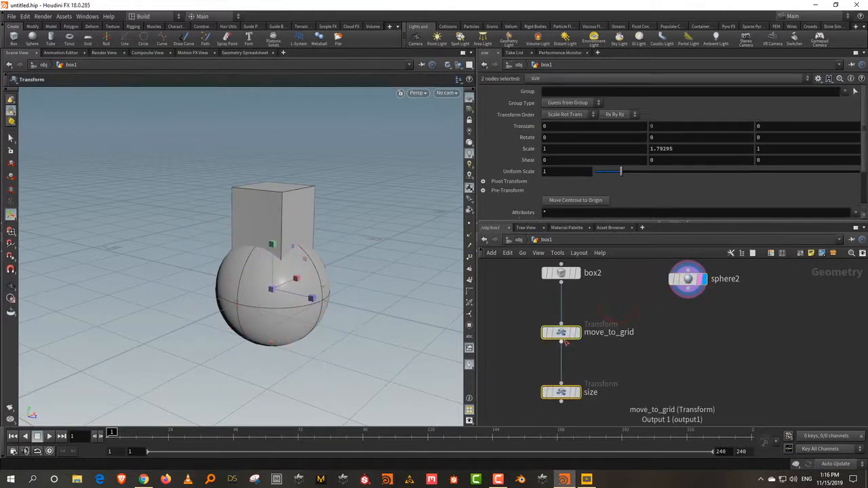
{"action": "left_click", "coordinate": [704, 351]}
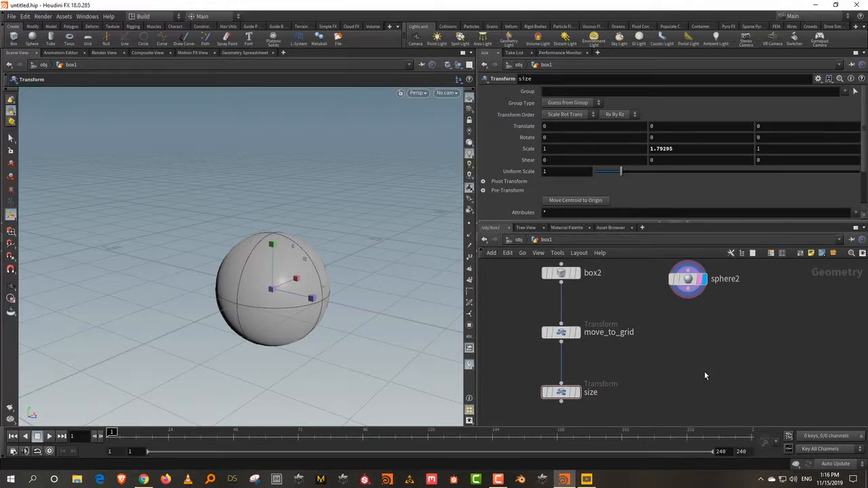
{"action": "scroll", "coordinate": [707, 366], "scroll_direction": "up", "scroll_amount": 1}
{"action": "middle_click_drag", "start_coordinate": [709, 365], "coordinate": [706, 399]}
{"action": "scroll", "coordinate": [706, 399], "scroll_direction": "down", "scroll_amount": 1}
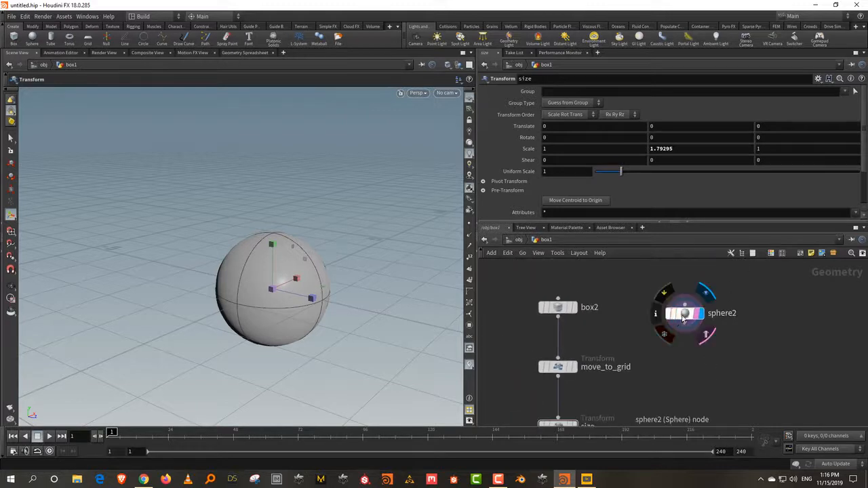
{"action": "left_click_drag", "start_coordinate": [683, 318], "coordinate": [687, 313]}
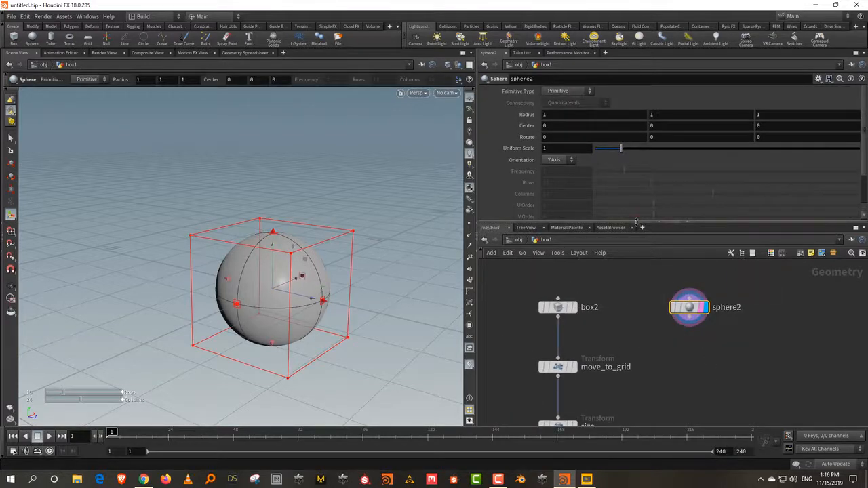
{"action": "left_click_drag", "start_coordinate": [636, 221], "coordinate": [636, 246]}
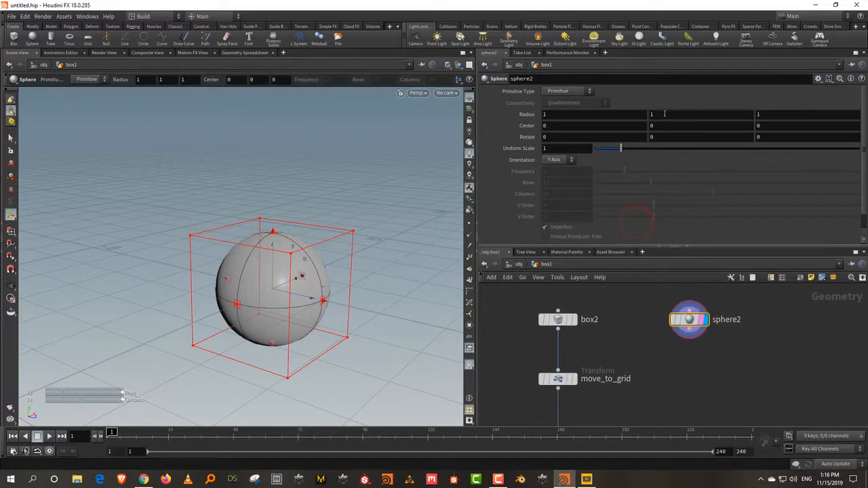
{"action": "right_click", "coordinate": [664, 114]}
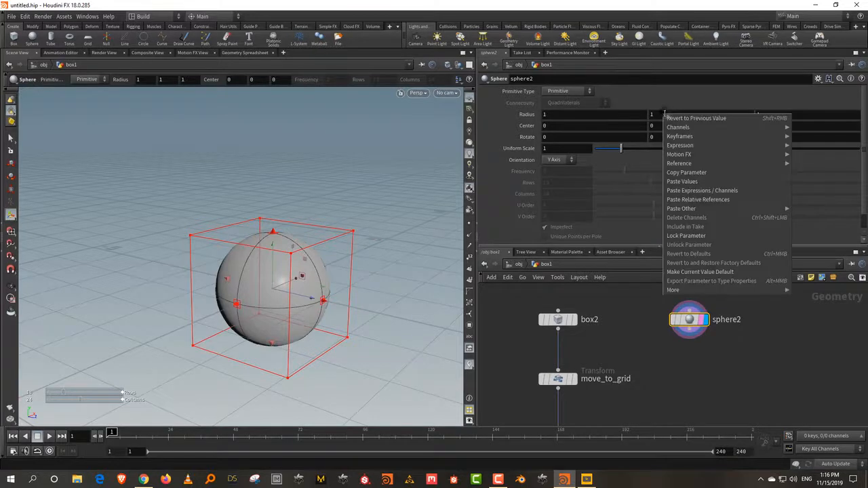
{"action": "left_click", "coordinate": [671, 173]}
Add a Transform node below sphere2 and connect it to the sphere's output
{"action": "key", "text": "Tab"}
{"action": "type", "text": "tr"}
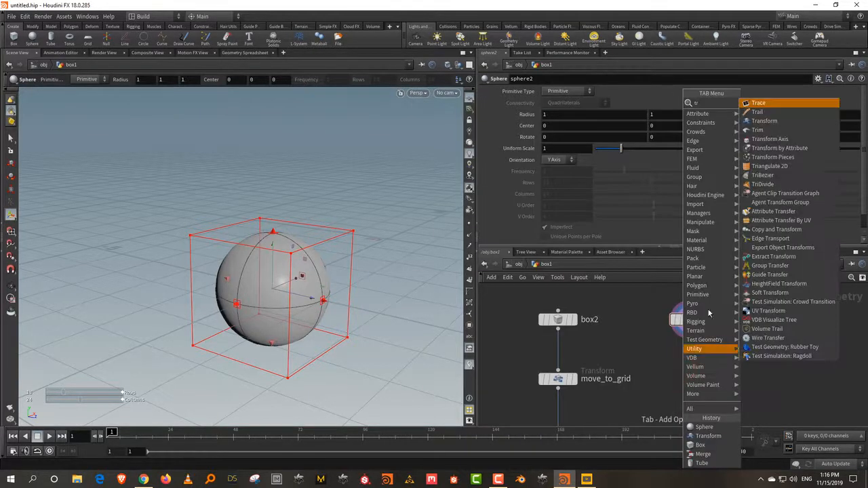
{"action": "left_click", "coordinate": [765, 121]}
{"action": "left_click", "coordinate": [691, 377]}
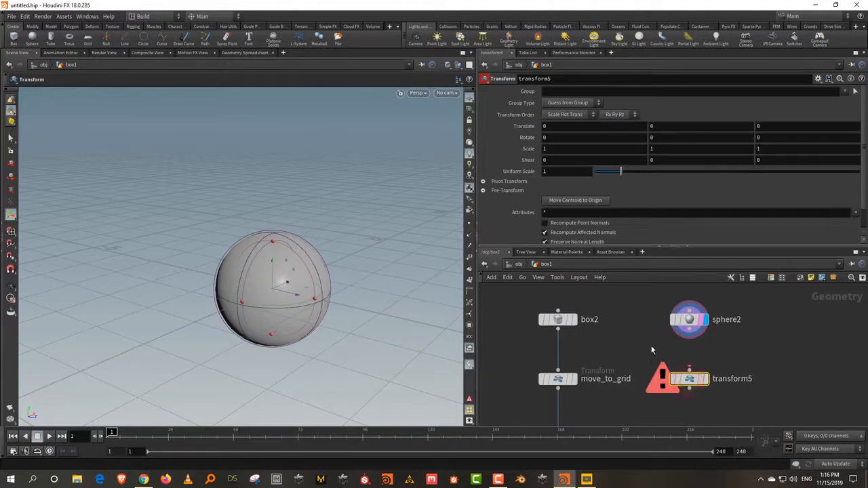
{"action": "left_click_drag", "start_coordinate": [689, 320], "coordinate": [701, 367]}
Display the sphere's Transform node and rename it move_to_grid1
{"action": "left_click", "coordinate": [705, 377]}
{"action": "double_click", "coordinate": [731, 379]}
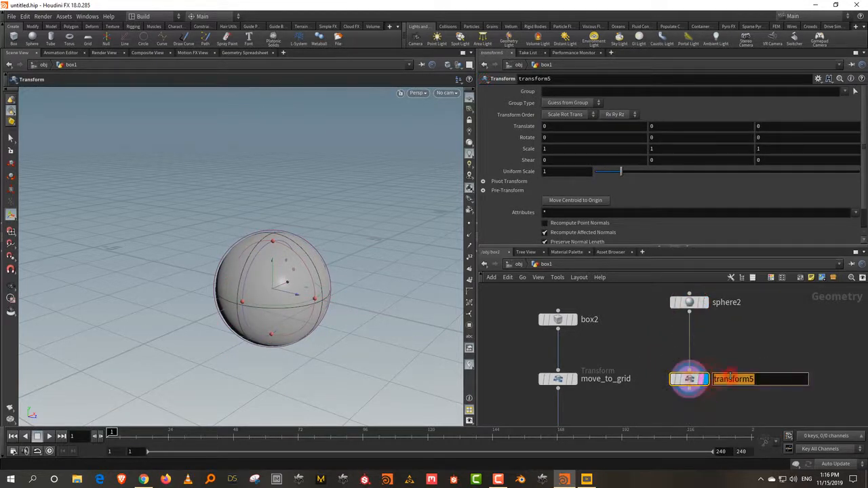
{"action": "type", "text": "move_to"}
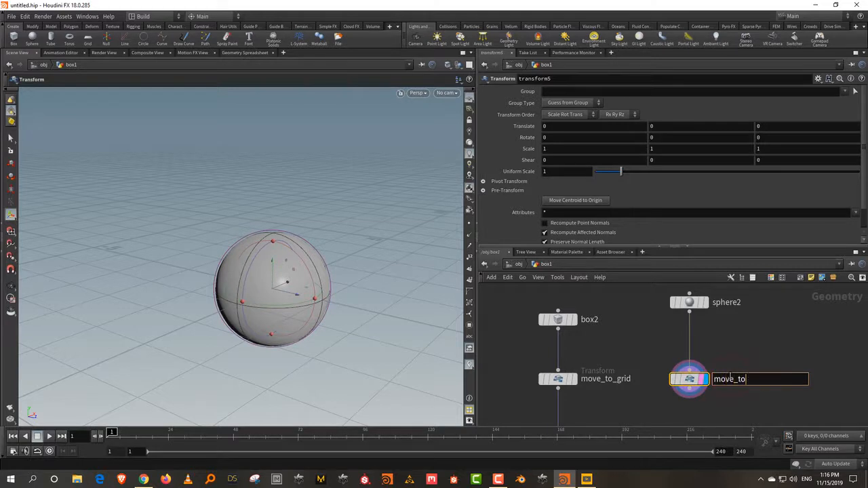
{"action": "type", "text": "_grio"}
{"action": "key", "text": "Return"}
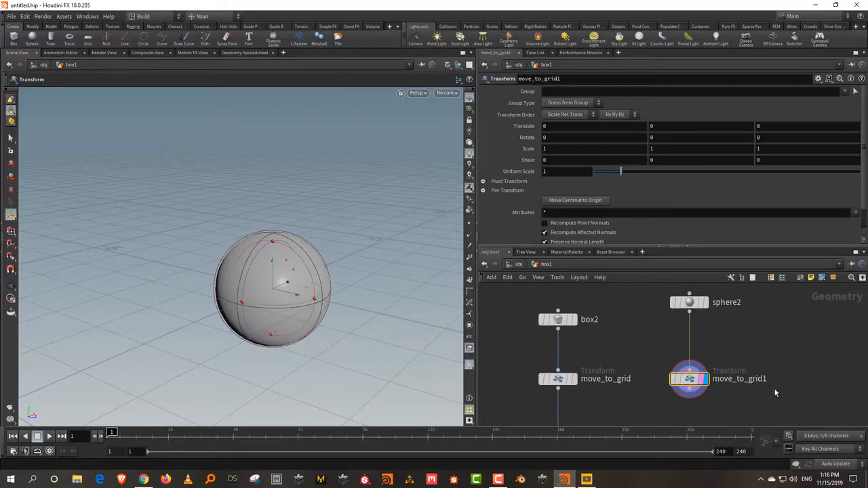
Link move_to_grid1's Translate Y to sphere2's Radius Y with a pasted relative reference, and bring sphere2's parameters back up
{"action": "left_click", "coordinate": [689, 303]}
{"action": "right_click", "coordinate": [669, 115]}
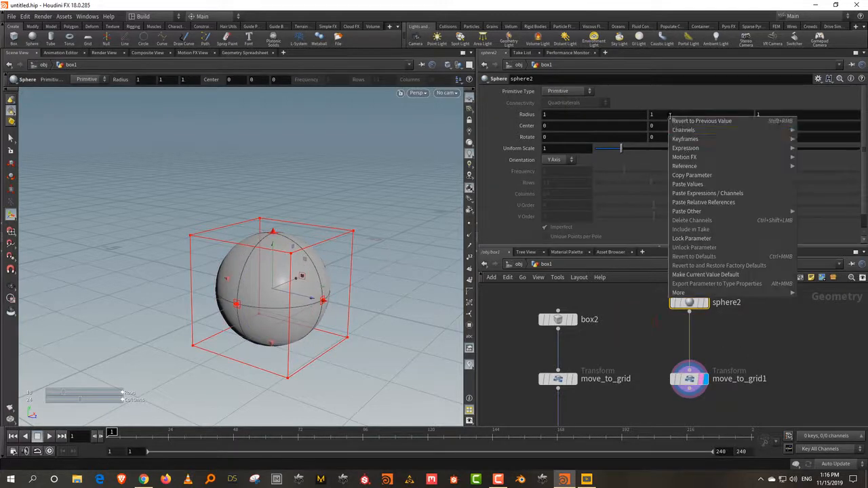
{"action": "left_click", "coordinate": [691, 175]}
{"action": "left_click", "coordinate": [739, 369]}
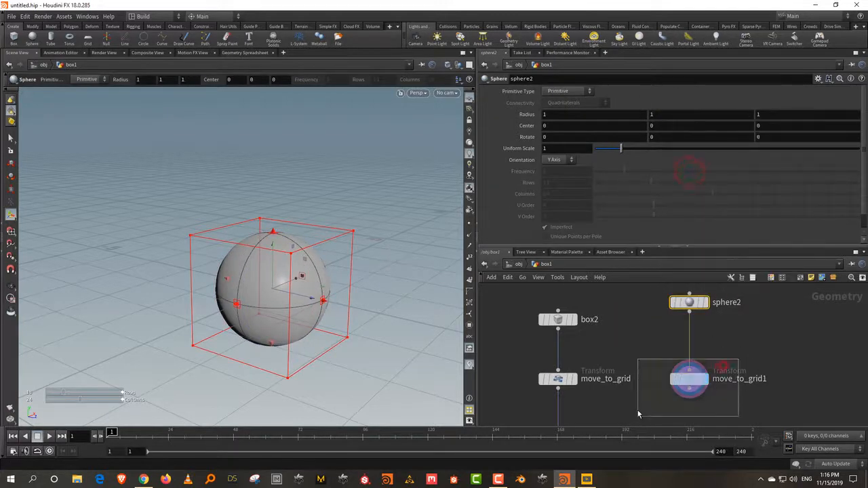
{"action": "right_click", "coordinate": [668, 126]}
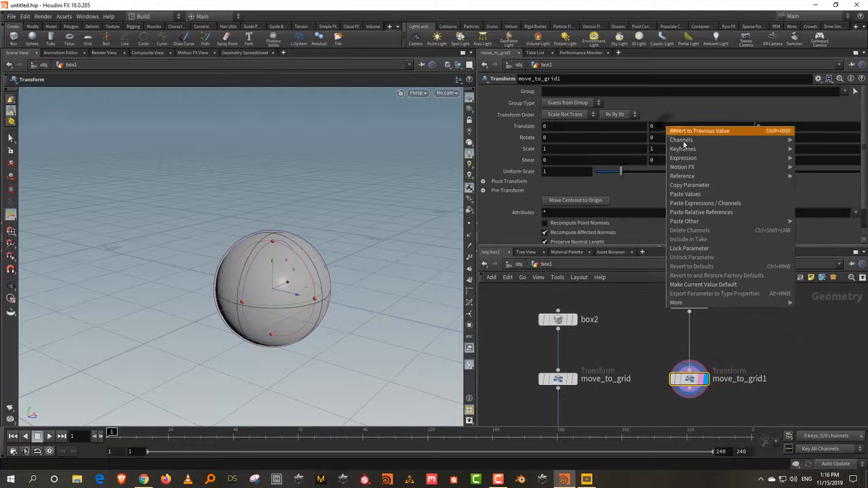
{"action": "left_click", "coordinate": [707, 213]}
{"action": "left_click_drag", "start_coordinate": [384, 298], "coordinate": [327, 292], "text": "alt"}
{"action": "left_click_drag", "start_coordinate": [337, 262], "coordinate": [330, 273], "text": "alt"}
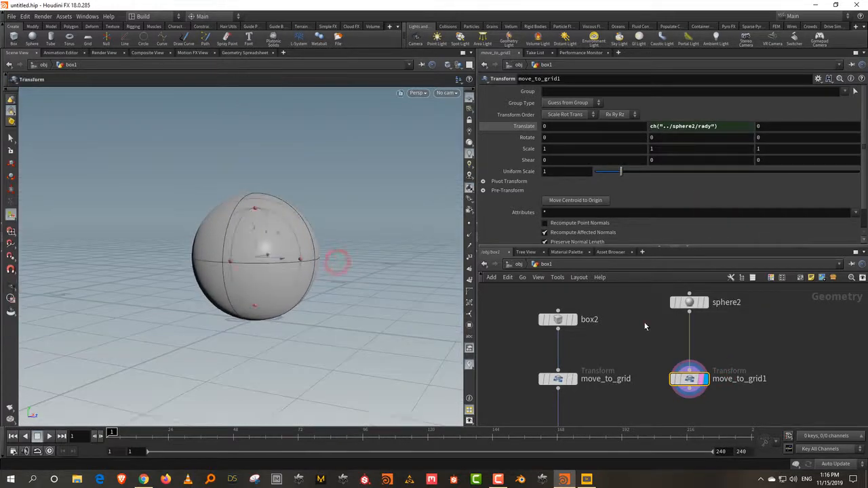
{"action": "left_click", "coordinate": [688, 303]}
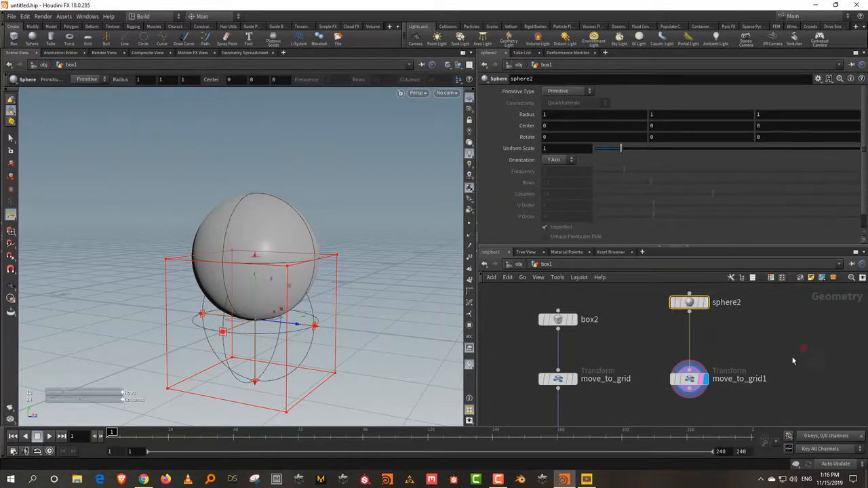
Select the move_to_grid1 node and reveal the expression behind its Translate Y
{"action": "left_click_drag", "start_coordinate": [802, 348], "coordinate": [681, 423]}
{"action": "left_click", "coordinate": [513, 129]}
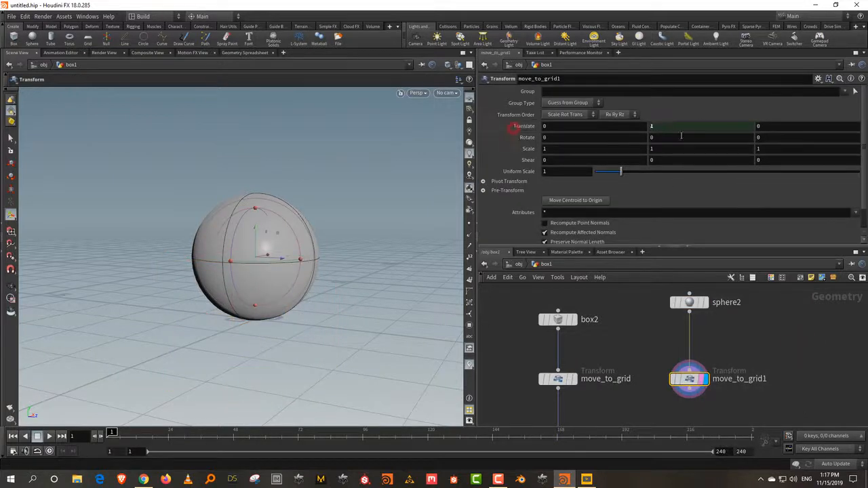
{"action": "left_click", "coordinate": [519, 127]}
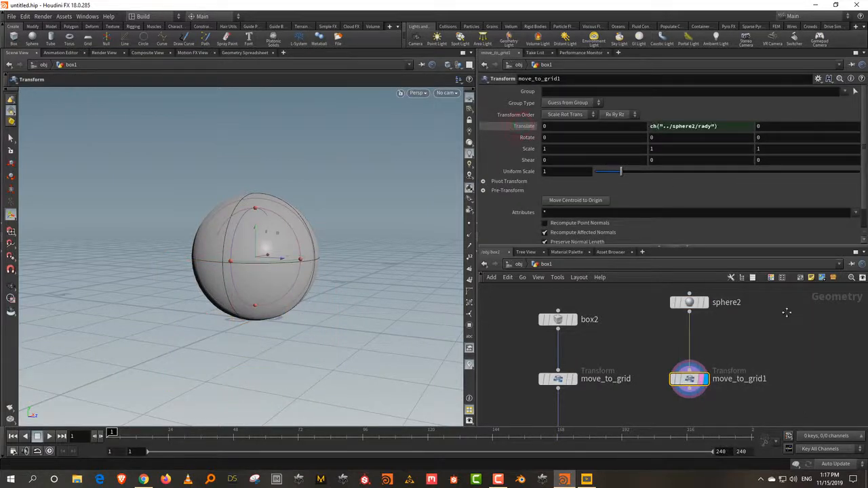
Add a Transform node below move_to_grid1 and connect it to that node's output
{"action": "middle_click_drag", "start_coordinate": [787, 313], "coordinate": [787, 276]}
{"action": "key", "text": "Tab"}
{"action": "type", "text": "tr"}
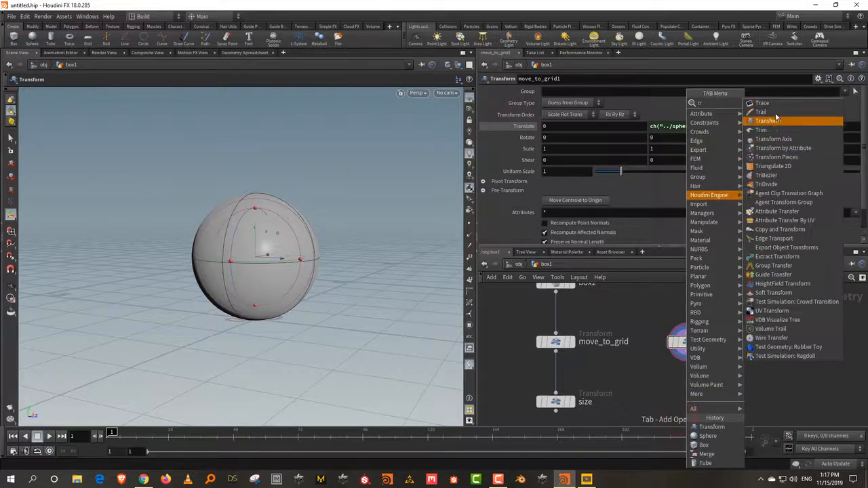
{"action": "left_click", "coordinate": [777, 120]}
{"action": "left_click", "coordinate": [683, 406]}
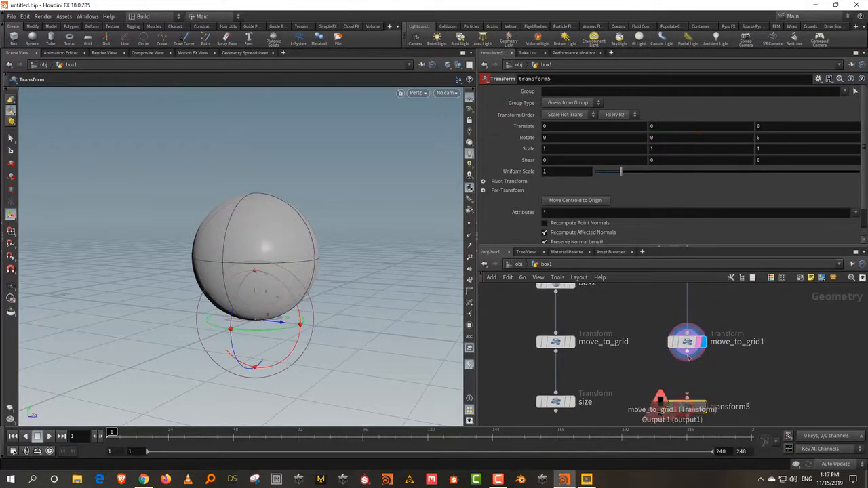
{"action": "left_click_drag", "start_coordinate": [687, 354], "coordinate": [687, 398]}
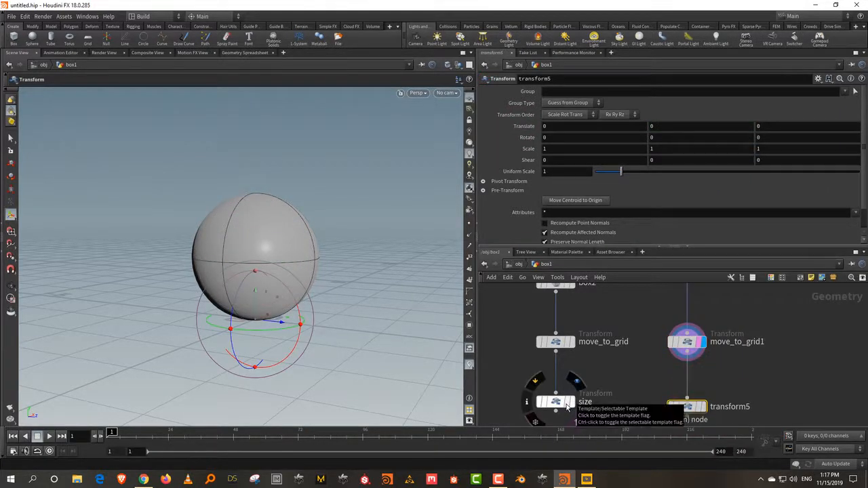
Turn on the template flag of the size node and show the viewport in wireframe to see the box with the sphere
{"action": "left_click", "coordinate": [568, 403]}
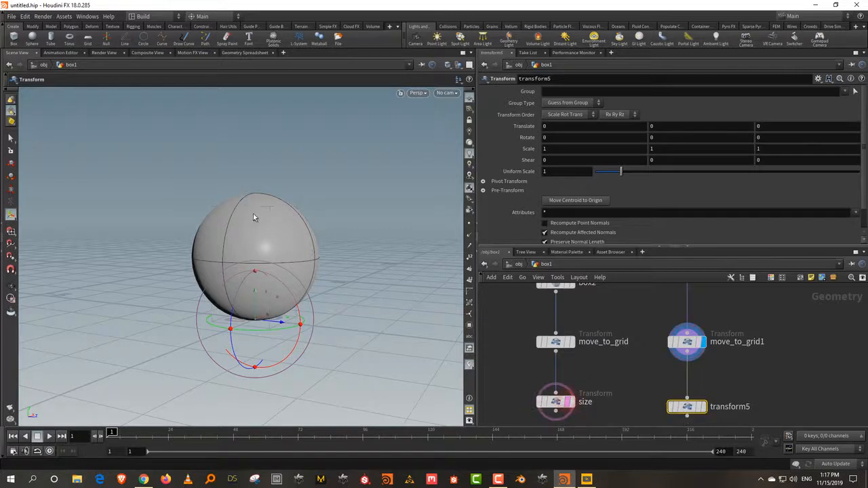
{"action": "key", "text": "w"}
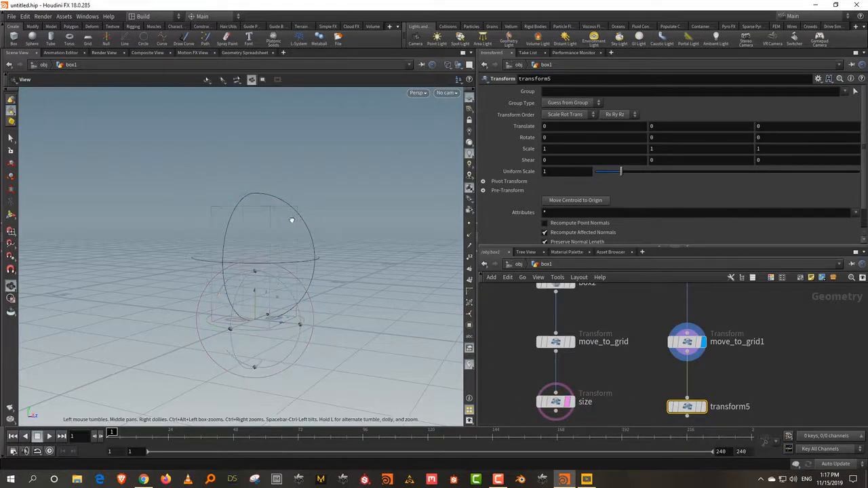
{"action": "left_click_drag", "start_coordinate": [291, 219], "coordinate": [274, 234], "text": "alt"}
{"action": "scroll", "coordinate": [275, 234], "scroll_direction": "up", "scroll_amount": 3}
Select the size node and copy its Scale Y parameter
{"action": "left_click_drag", "start_coordinate": [598, 368], "coordinate": [510, 427]}
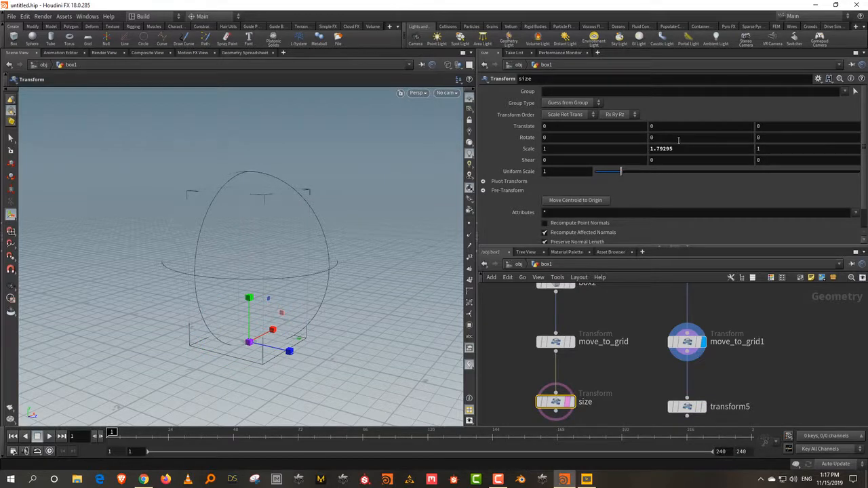
{"action": "right_click", "coordinate": [680, 148]}
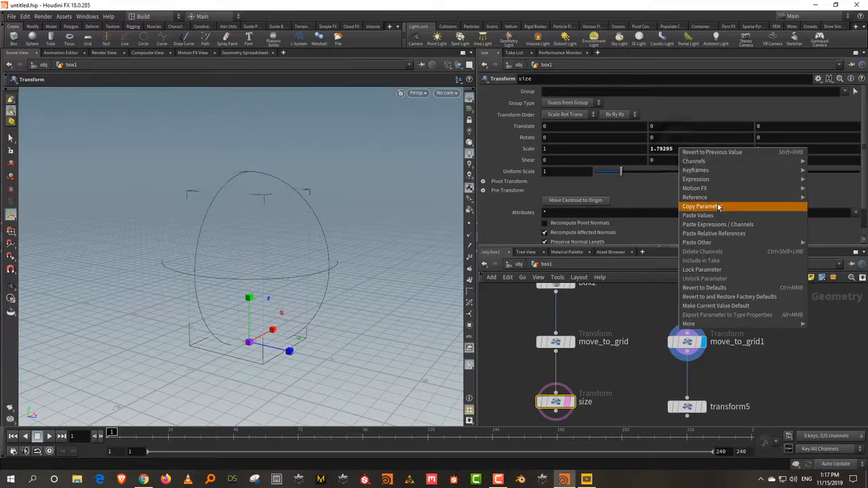
{"action": "left_click", "coordinate": [717, 203]}
Display the new Transform below move_to_grid1 and rename it move_to_box
{"action": "left_click", "coordinate": [723, 406]}
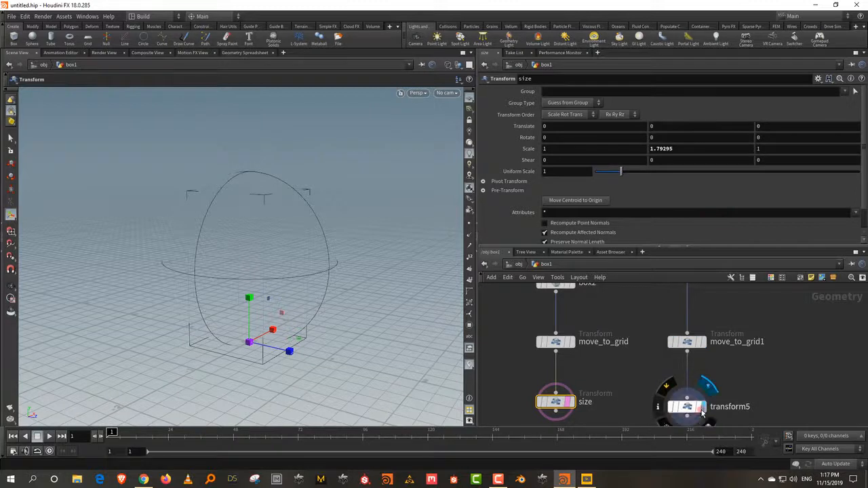
{"action": "left_click", "coordinate": [723, 406]}
{"action": "type", "text": "move_"}
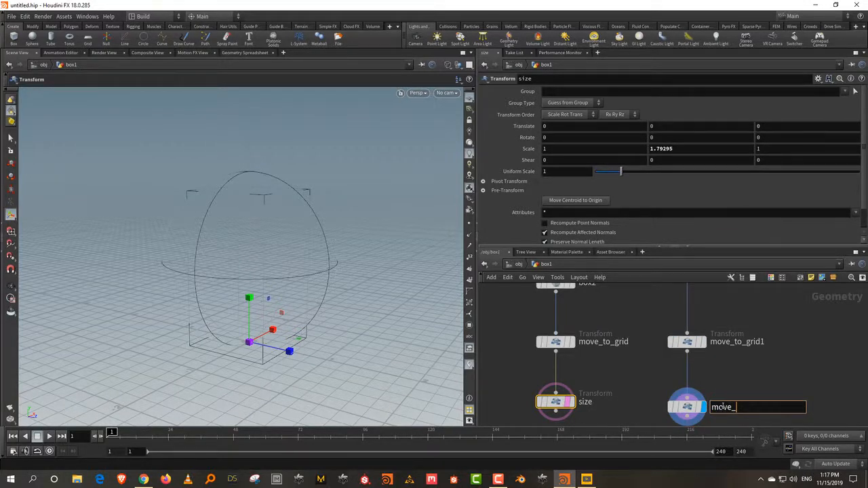
{"action": "type", "text": "to_box"}
{"action": "key", "text": "Return"}
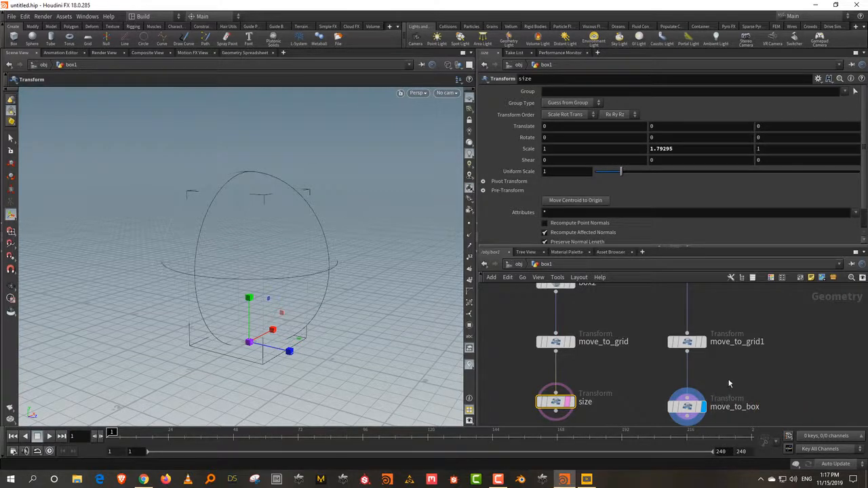
Link move_to_box's Translate Y to the size node's Scale Y with a pasted relative reference
{"action": "left_click", "coordinate": [729, 378]}
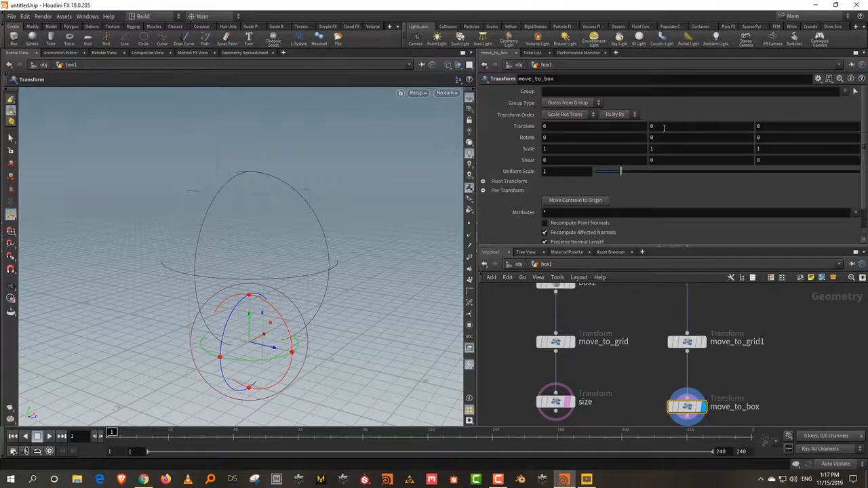
{"action": "right_click", "coordinate": [664, 127]}
{"action": "left_click", "coordinate": [716, 219]}
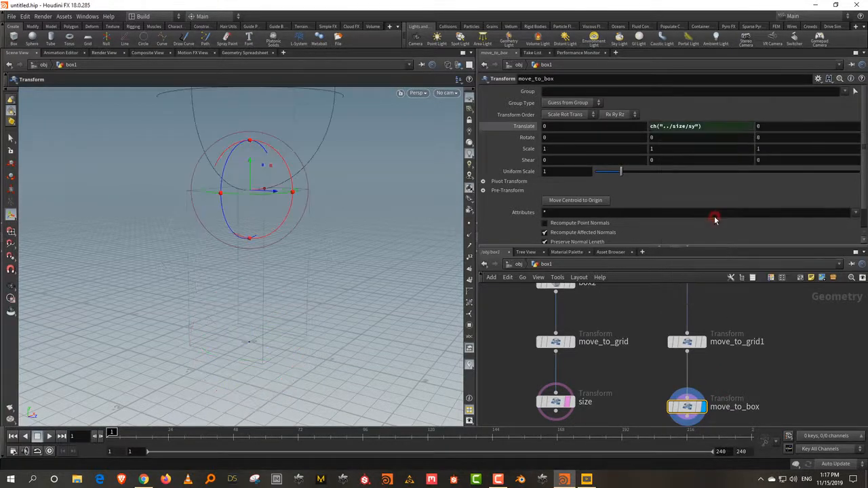
Add a Merge node below both branches, connect size and move_to_box into it, and display the merged result
{"action": "middle_click_drag", "start_coordinate": [649, 373], "coordinate": [646, 338]}
{"action": "left_click", "coordinate": [625, 356]}
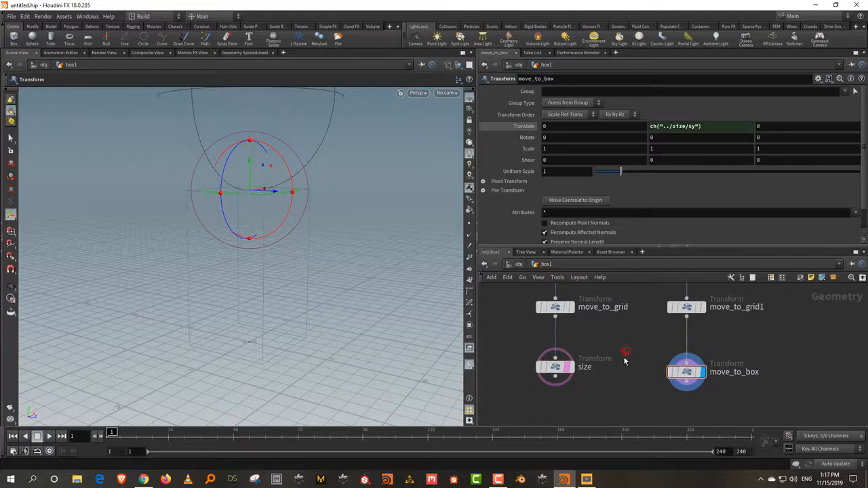
{"action": "key", "text": "Tab"}
{"action": "type", "text": "mer"}
{"action": "left_click", "coordinate": [714, 104]}
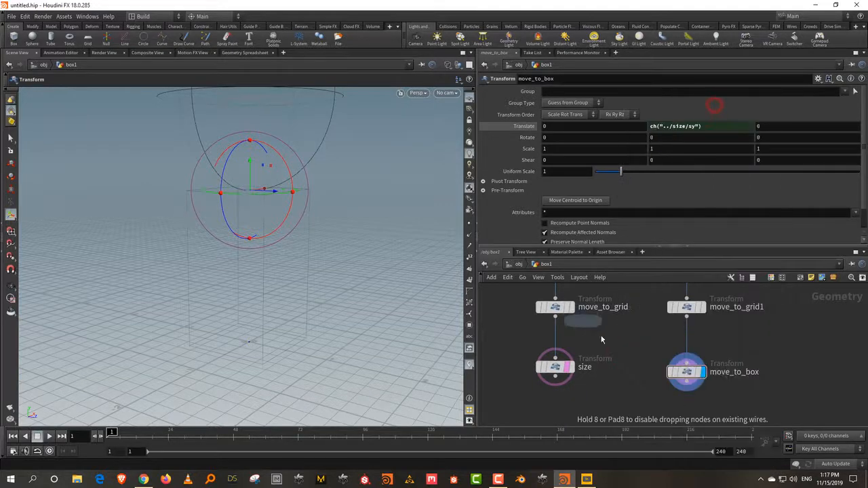
{"action": "middle_click_drag", "start_coordinate": [613, 395], "coordinate": [617, 337]}
{"action": "left_click", "coordinate": [617, 365]}
{"action": "left_click_drag", "start_coordinate": [560, 327], "coordinate": [618, 358]}
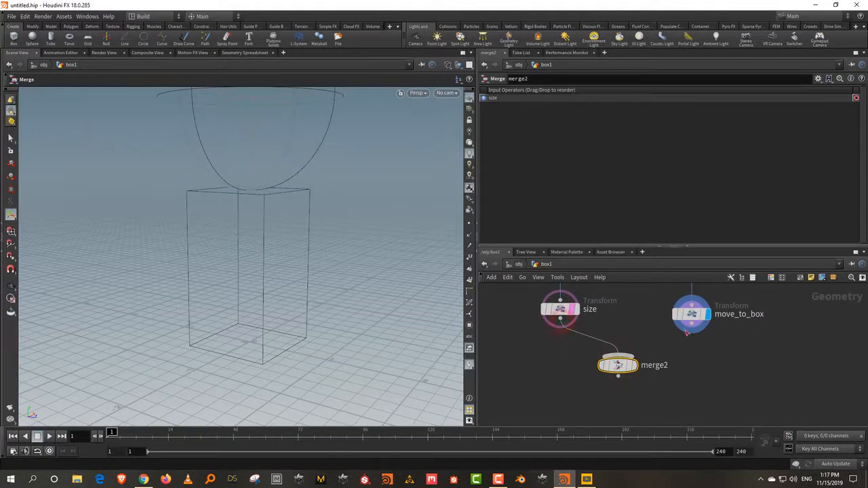
{"action": "left_click_drag", "start_coordinate": [690, 331], "coordinate": [632, 366]}
{"action": "left_click", "coordinate": [632, 366]}
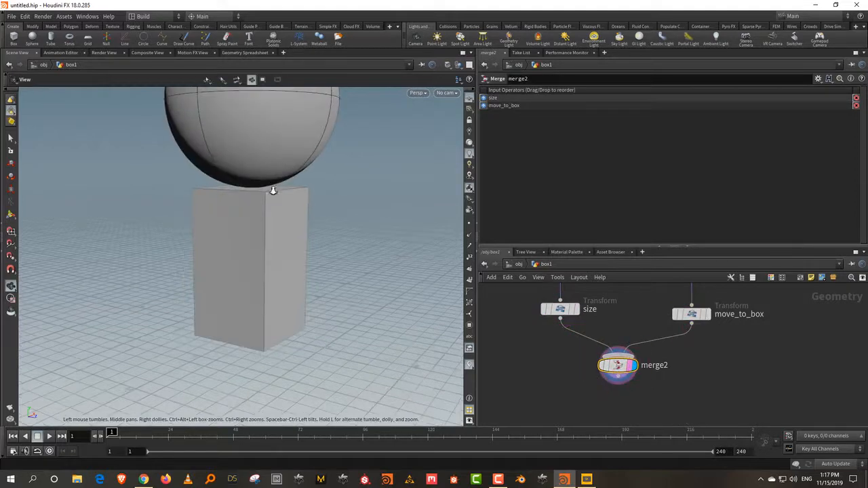
Select the size node and stretch the box upward to a Scale Y of about 2.58
{"action": "mouse_move", "coordinate": [274, 190]}
{"action": "left_mouse_down"}
{"action": "mouse_move", "coordinate": [287, 225]}
{"action": "mouse_move", "coordinate": [278, 239]}
{"action": "left_mouse_up"}
{"action": "left_click_drag", "start_coordinate": [531, 330], "coordinate": [621, 289]}
{"action": "key", "text": "Return"}
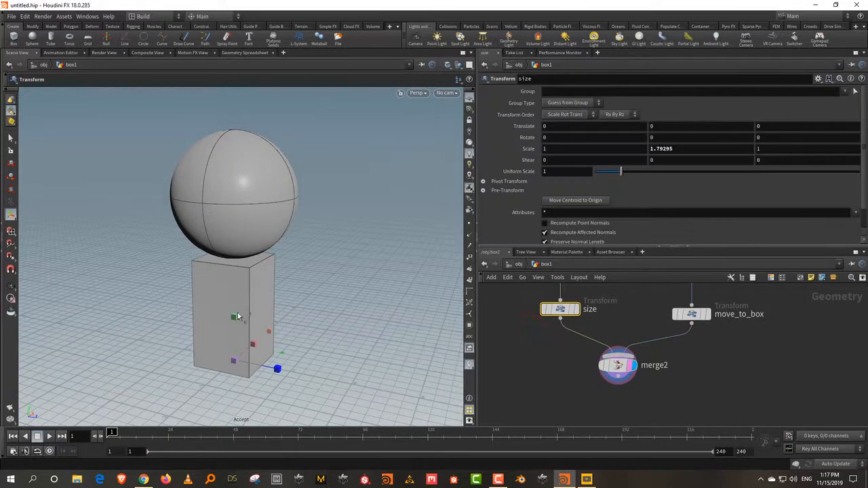
{"action": "left_click_drag", "start_coordinate": [238, 316], "coordinate": [239, 296]}
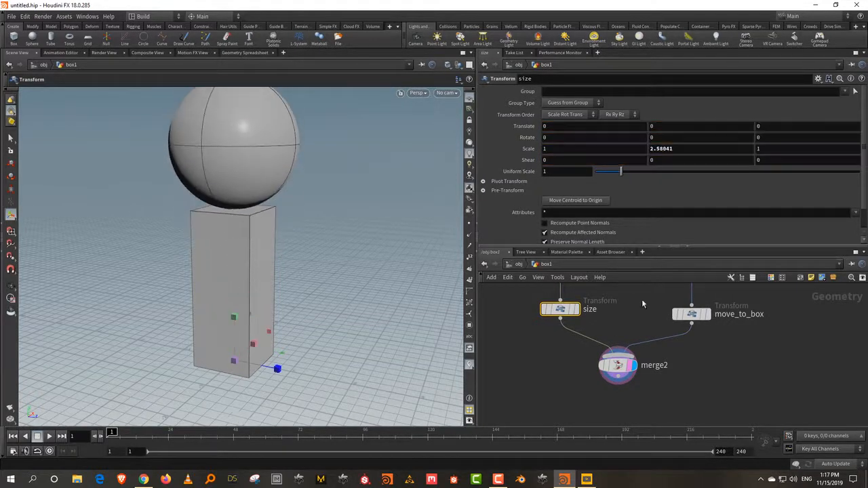
Shrink sphere2's Radius uniformly on all axes and stretch the box with the size node to a Scale Y of about 2.61
{"action": "middle_click_drag", "start_coordinate": [642, 299], "coordinate": [646, 374]}
{"action": "left_click_drag", "start_coordinate": [652, 340], "coordinate": [722, 283]}
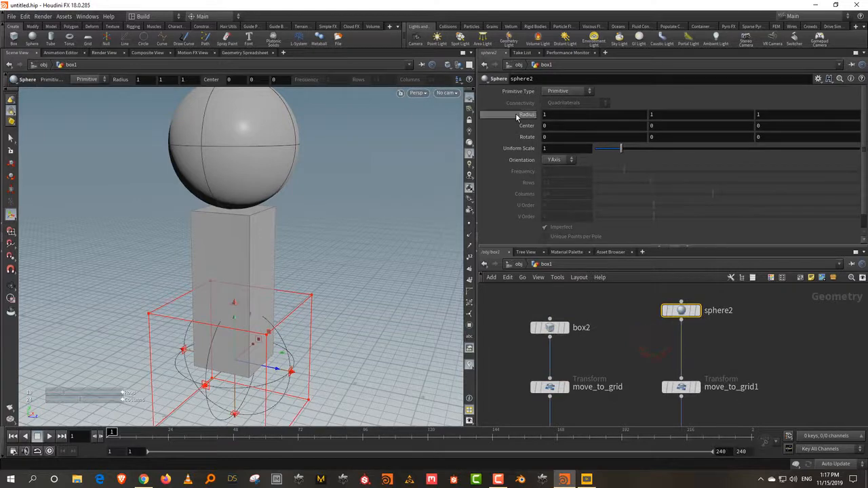
{"action": "middle_click_drag", "start_coordinate": [515, 113], "coordinate": [488, 116]}
{"action": "middle_click_drag", "start_coordinate": [803, 342], "coordinate": [796, 289]}
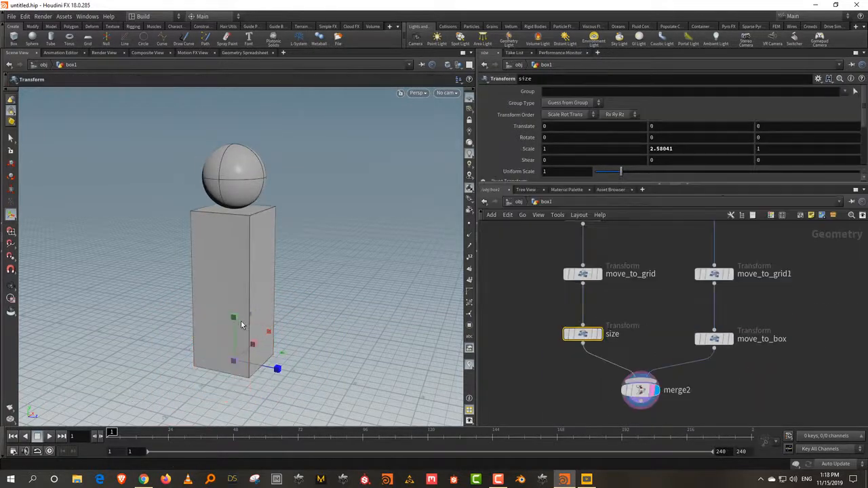
{"action": "mouse_move", "coordinate": [237, 319]}
{"action": "left_mouse_down"}
{"action": "mouse_move", "coordinate": [238, 305]}
{"action": "mouse_move", "coordinate": [236, 332]}
{"action": "mouse_move", "coordinate": [237, 318]}
{"action": "left_mouse_up"}
Shift move_to_grid1 up and insert a new Transform node on the wire between it and move_to_box
{"action": "middle_click_drag", "start_coordinate": [671, 242], "coordinate": [672, 312]}
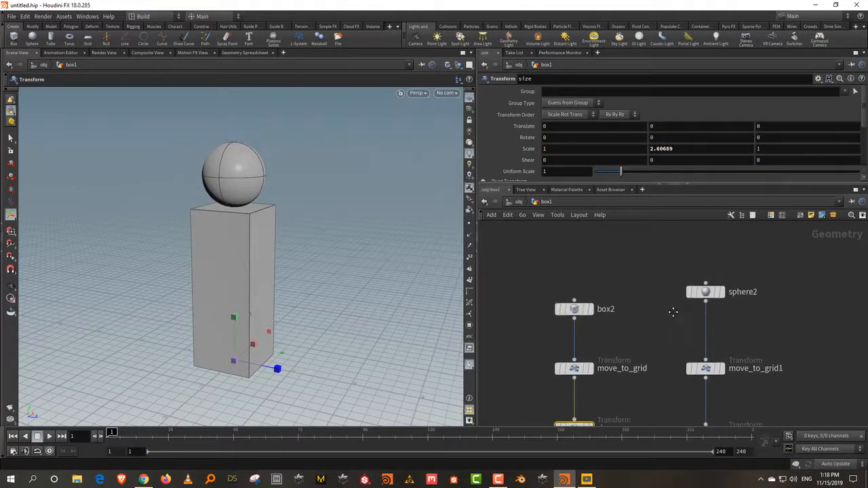
{"action": "middle_click_drag", "start_coordinate": [808, 344], "coordinate": [805, 298]}
{"action": "left_click_drag", "start_coordinate": [700, 323], "coordinate": [701, 299]}
{"action": "left_click", "coordinate": [730, 331]}
{"action": "key", "text": "Tab"}
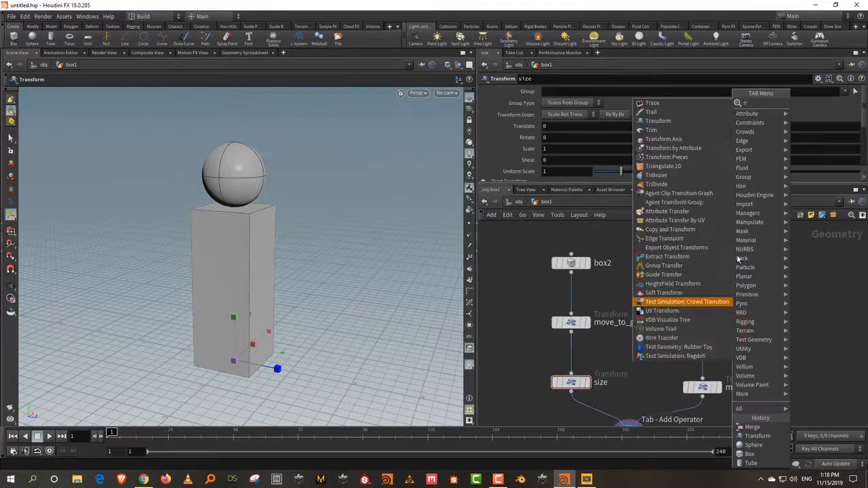
{"action": "left_click", "coordinate": [701, 124]}
{"action": "left_click", "coordinate": [711, 346]}
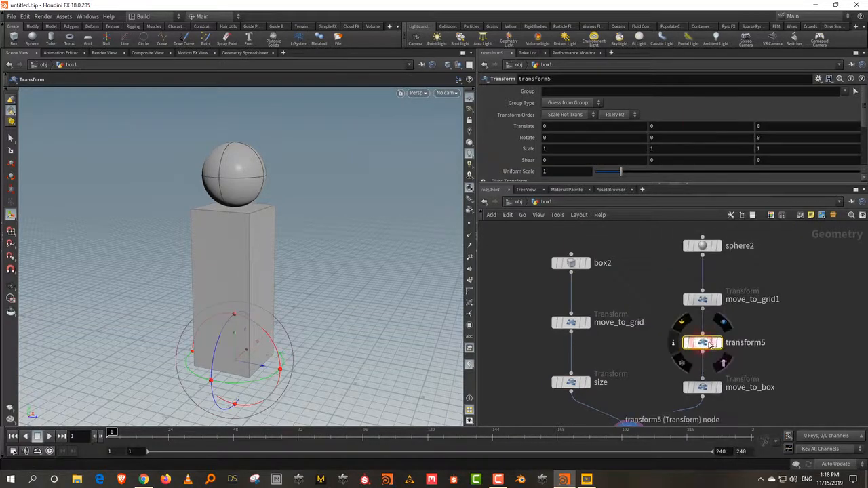
Copy the Scale Y parameter of the box branch's size node
{"action": "left_click", "coordinate": [571, 381]}
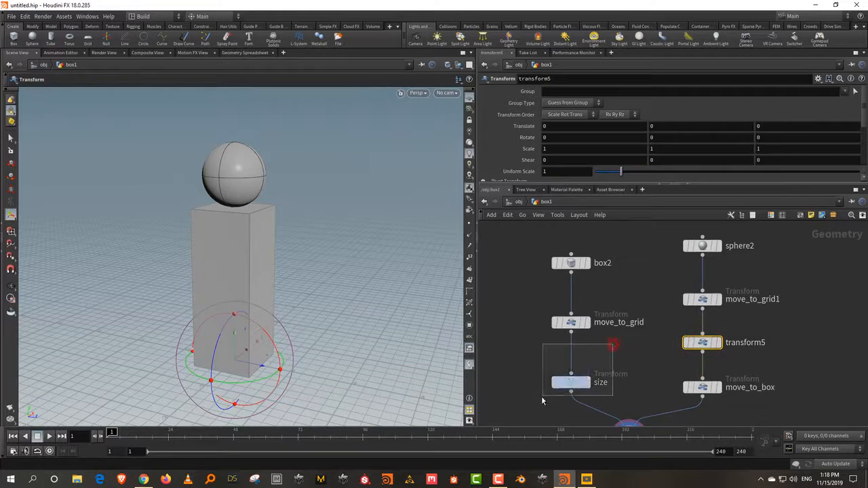
{"action": "right_click", "coordinate": [705, 149]}
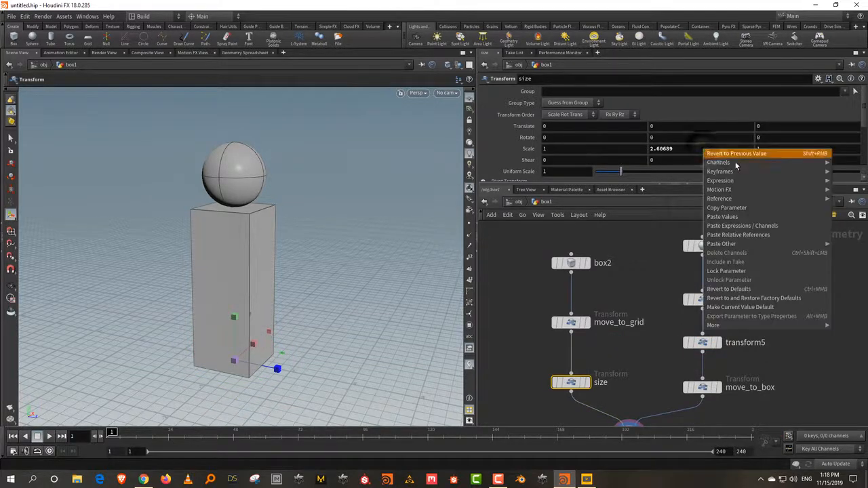
{"action": "left_click", "coordinate": [750, 208]}
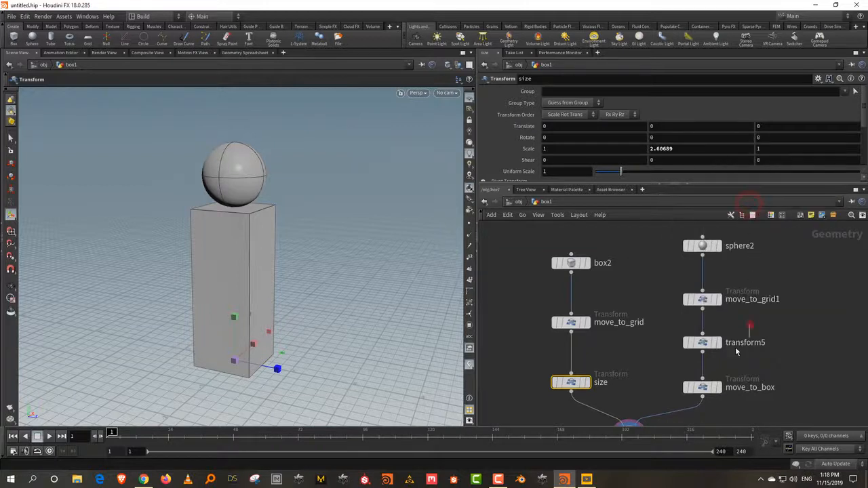
Rename the Transform between move_to_grid1 and move_to_box as scale
{"action": "left_click", "coordinate": [734, 345]}
{"action": "double_click", "coordinate": [731, 343]}
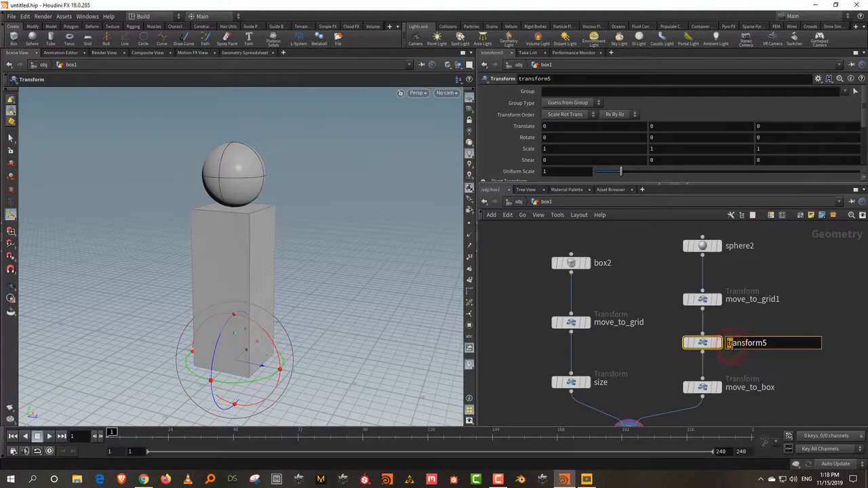
{"action": "key", "text": "Delete"}
{"action": "key", "text": "Delete"}
{"action": "key", "text": "Delete"}
{"action": "key", "text": "Delete"}
{"action": "key", "text": "Delete"}
{"action": "key", "text": "Delete"}
{"action": "key", "text": "Delete"}
{"action": "key", "text": "Delete"}
{"action": "key", "text": "Delete"}
{"action": "key", "text": "Delete"}
{"action": "type", "text": "scale"}
{"action": "key", "text": "Return"}
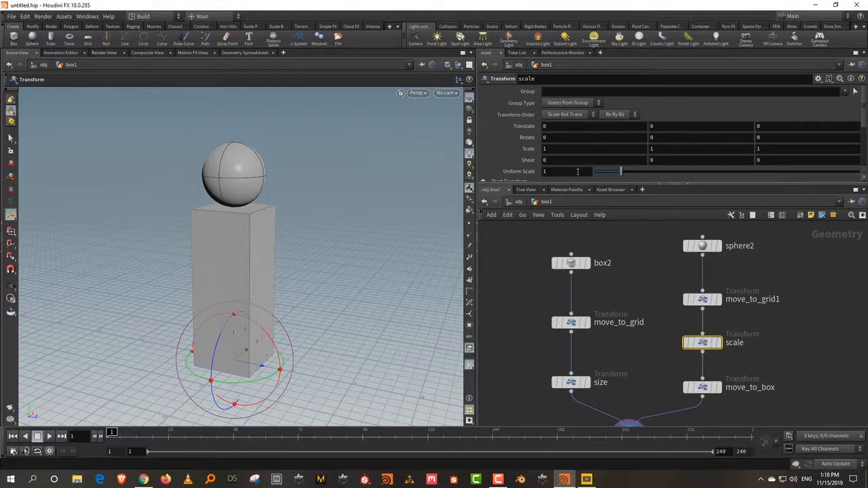
Paste the copied Scale Y as a relative reference into scale's Uniform Scale and divide it by 3, giving ch("../size/sy")/3
{"action": "right_click", "coordinate": [577, 171]}
{"action": "left_click", "coordinate": [630, 257]}
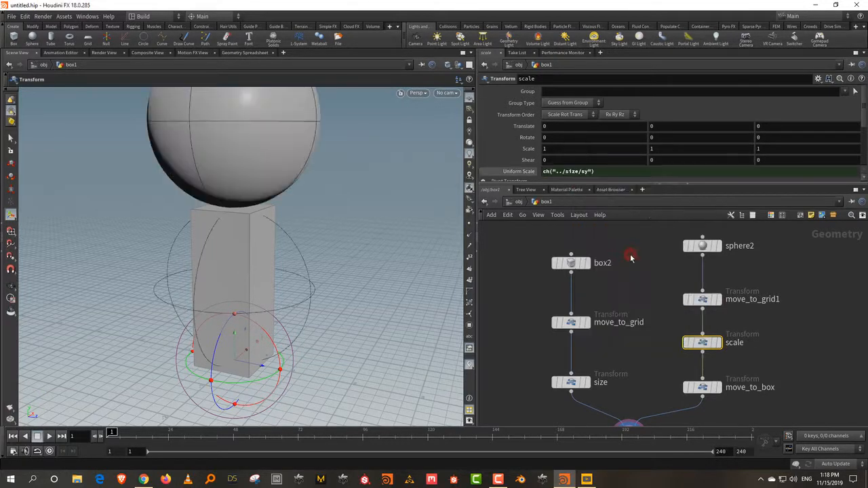
{"action": "left_click", "coordinate": [617, 170]}
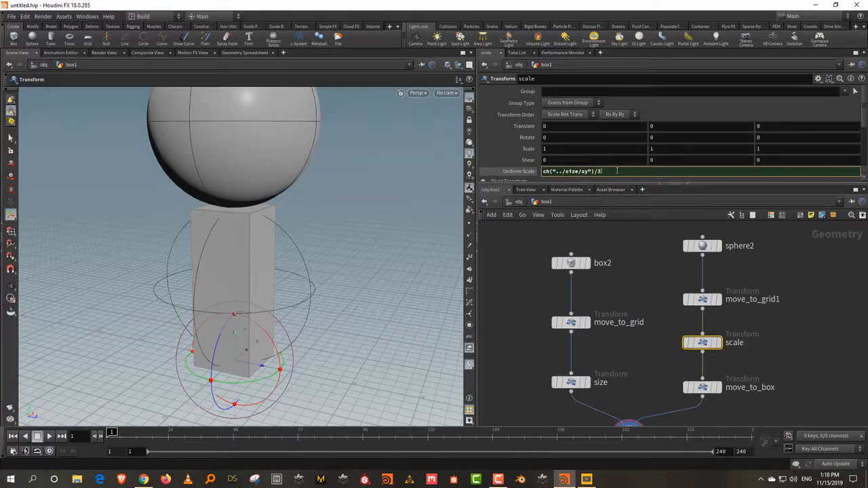
{"action": "type", "text": "/3"}
{"action": "key", "text": "Return"}
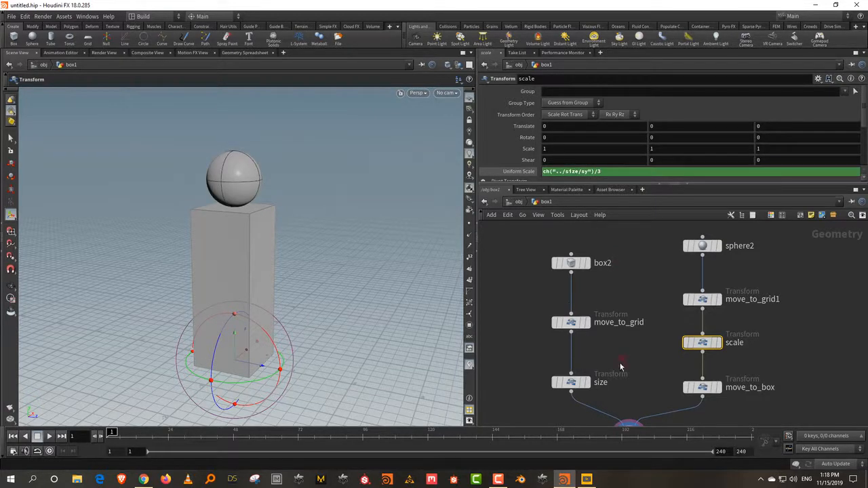
Select the size node and stretch the box to a Scale Y of about 3.42 to test the linked sphere
{"action": "left_click_drag", "start_coordinate": [620, 356], "coordinate": [550, 409]}
{"action": "left_click_drag", "start_coordinate": [234, 317], "coordinate": [256, 312]}
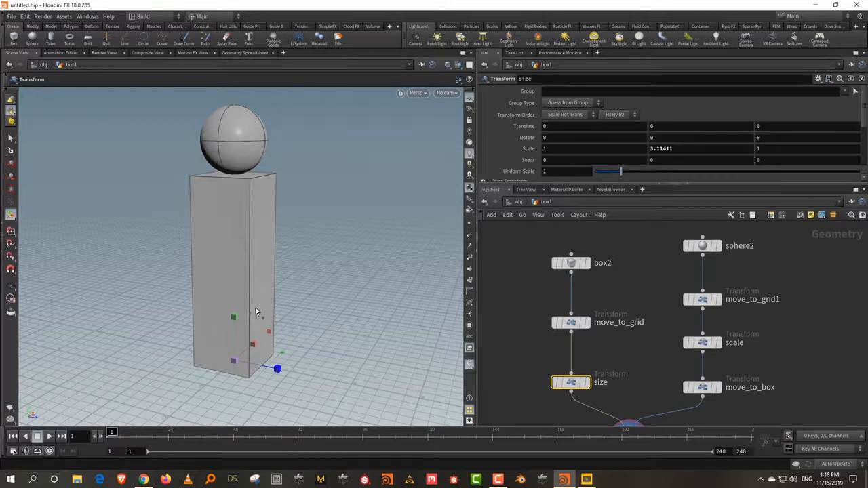
{"action": "left_click_drag", "start_coordinate": [256, 312], "coordinate": [235, 314]}
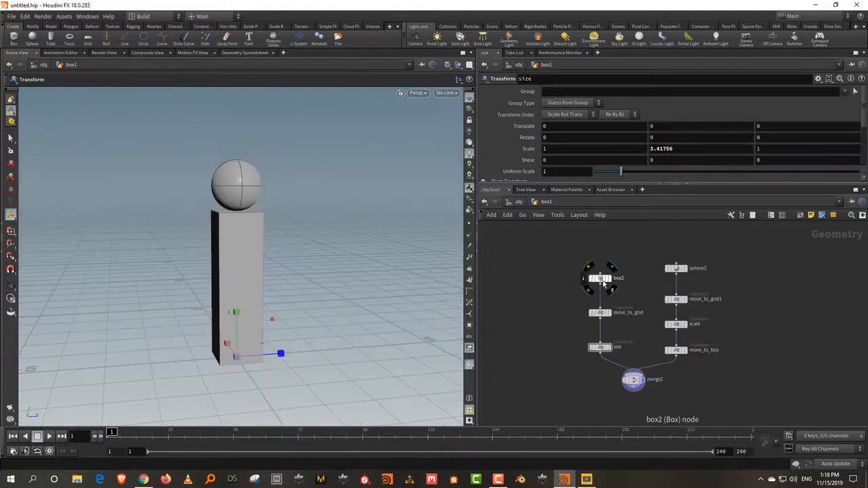
Move the box2 node further above move_to_grid and lower the box's Scale Y to about 3.12
{"action": "left_click_drag", "start_coordinate": [602, 280], "coordinate": [604, 267]}
{"action": "left_click_drag", "start_coordinate": [763, 272], "coordinate": [761, 279]}
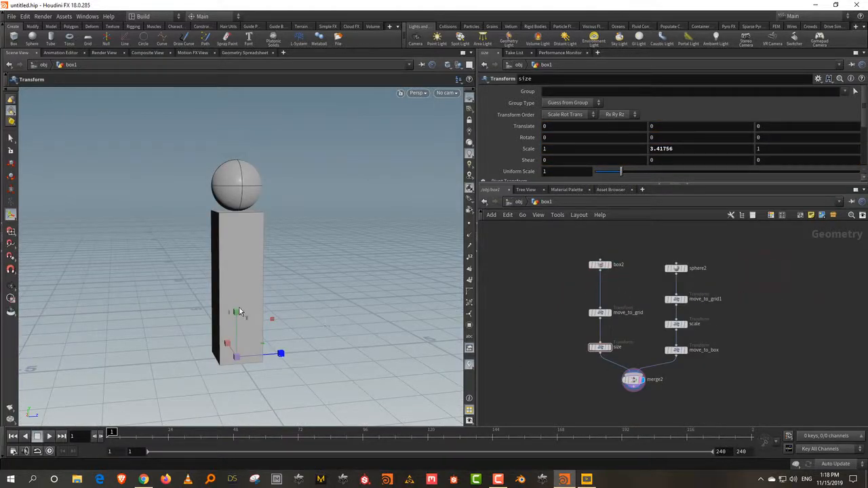
{"action": "mouse_move", "coordinate": [236, 312]}
{"action": "left_mouse_down"}
{"action": "mouse_move", "coordinate": [239, 320]}
{"action": "mouse_move", "coordinate": [233, 310]}
{"action": "left_mouse_up"}
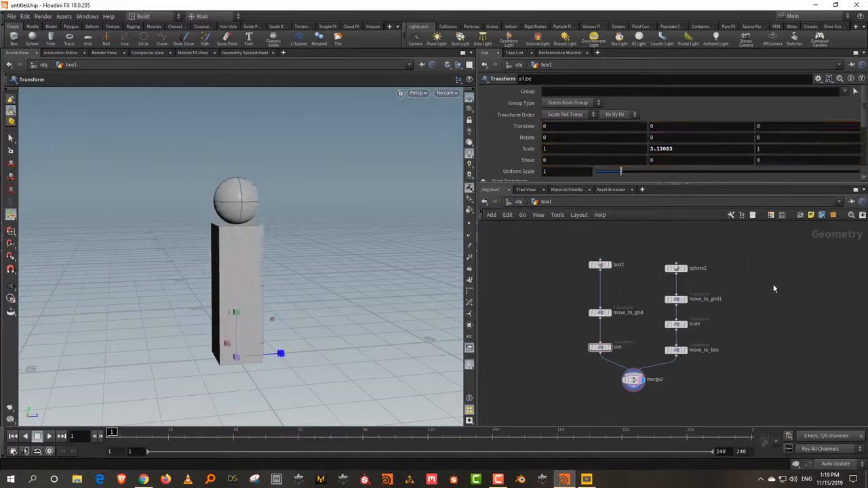
Display the result of the older merge1 network for comparison and switch the display back to merge2
{"action": "scroll", "coordinate": [775, 287], "scroll_direction": "down", "scroll_amount": 2}
{"action": "left_click", "coordinate": [623, 355]}
{"action": "middle_click_drag", "start_coordinate": [626, 358], "coordinate": [742, 351]}
{"action": "scroll", "coordinate": [743, 342], "scroll_direction": "down", "scroll_amount": 1}
{"action": "scroll", "coordinate": [639, 359], "scroll_direction": "up", "scroll_amount": 2}
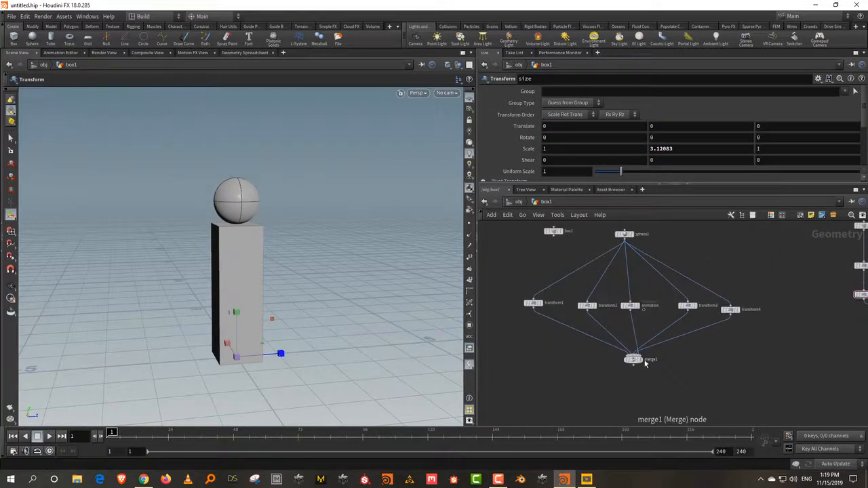
{"action": "left_click", "coordinate": [639, 360]}
{"action": "middle_click_drag", "start_coordinate": [740, 351], "coordinate": [667, 360]}
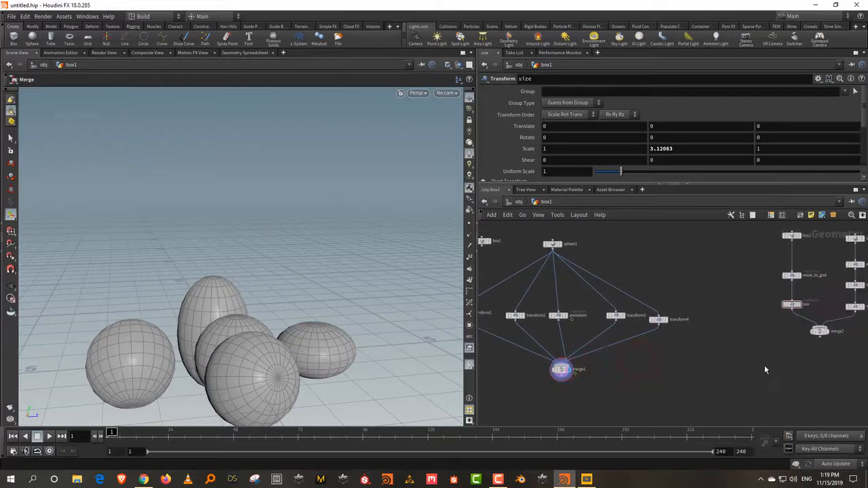
{"action": "middle_click_drag", "start_coordinate": [823, 326], "coordinate": [728, 349]}
{"action": "scroll", "coordinate": [728, 349], "scroll_direction": "up", "scroll_amount": 2}
{"action": "left_click", "coordinate": [731, 358]}
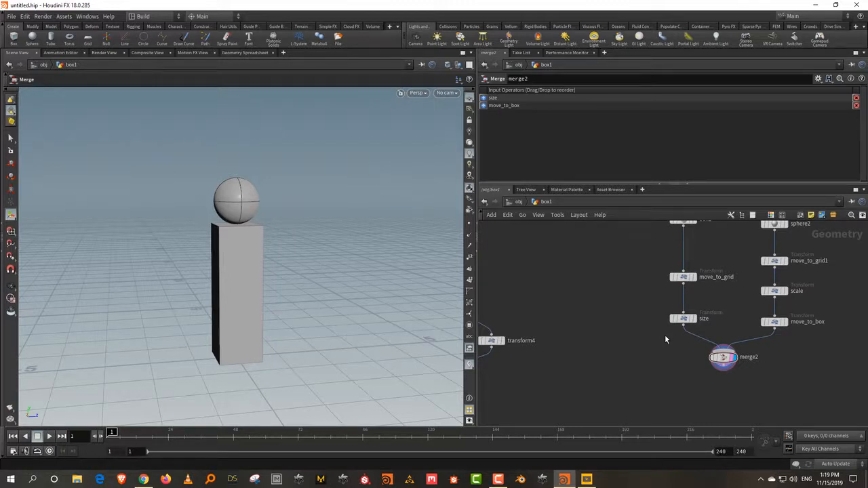
{"action": "scroll", "coordinate": [664, 339], "scroll_direction": "down", "scroll_amount": 5}
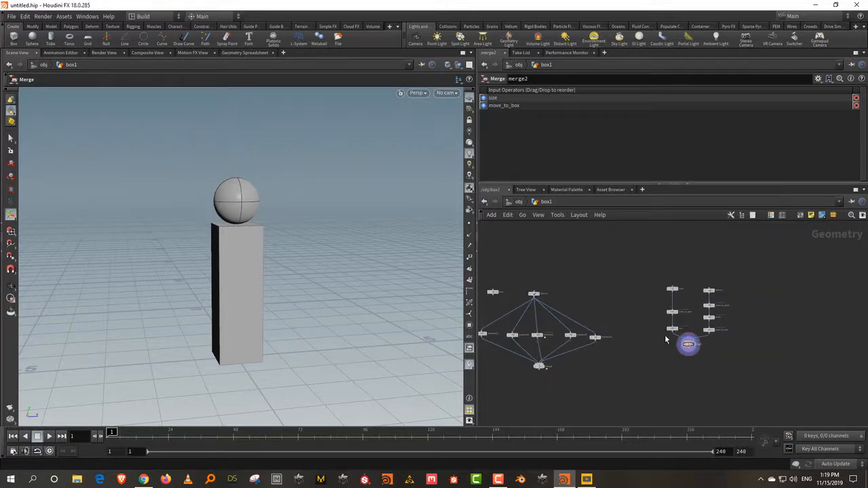
{"action": "scroll", "coordinate": [665, 335], "scroll_direction": "down", "scroll_amount": 6}
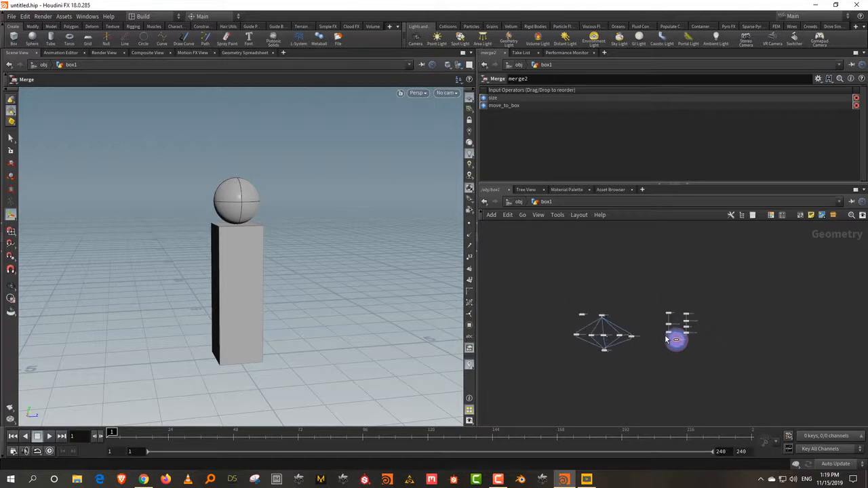
{"action": "scroll", "coordinate": [649, 337], "scroll_direction": "up", "scroll_amount": 4}
{"action": "scroll", "coordinate": [649, 341], "scroll_direction": "up", "scroll_amount": 3}
{"action": "middle_click_drag", "start_coordinate": [788, 364], "coordinate": [773, 366]}
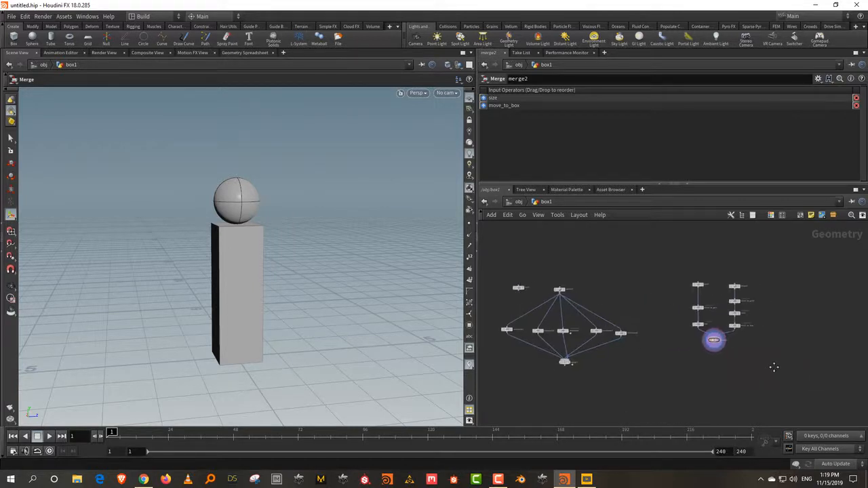
{"action": "middle_click_drag", "start_coordinate": [773, 366], "coordinate": [740, 366]}
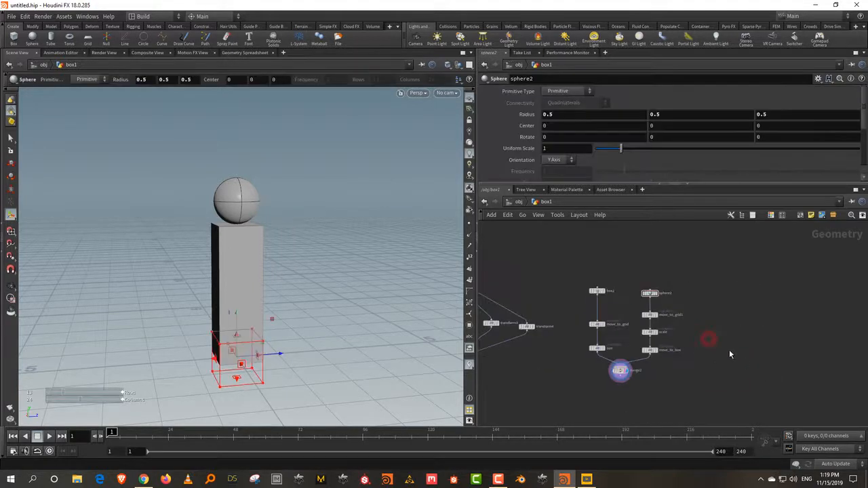
{"action": "middle_click_drag", "start_coordinate": [714, 337], "coordinate": [686, 339]}
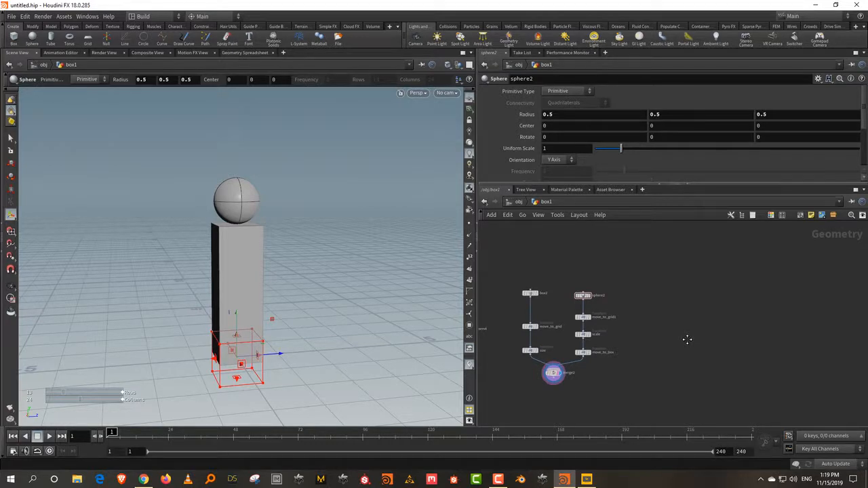
{"action": "left_click", "coordinate": [684, 334]}
{"action": "left_click_drag", "start_coordinate": [644, 277], "coordinate": [508, 382]}
{"action": "left_click", "coordinate": [725, 320]}
Add a Tube node in an empty area of the network and display it in the viewport
{"action": "scroll", "coordinate": [724, 328], "scroll_direction": "up", "scroll_amount": 5}
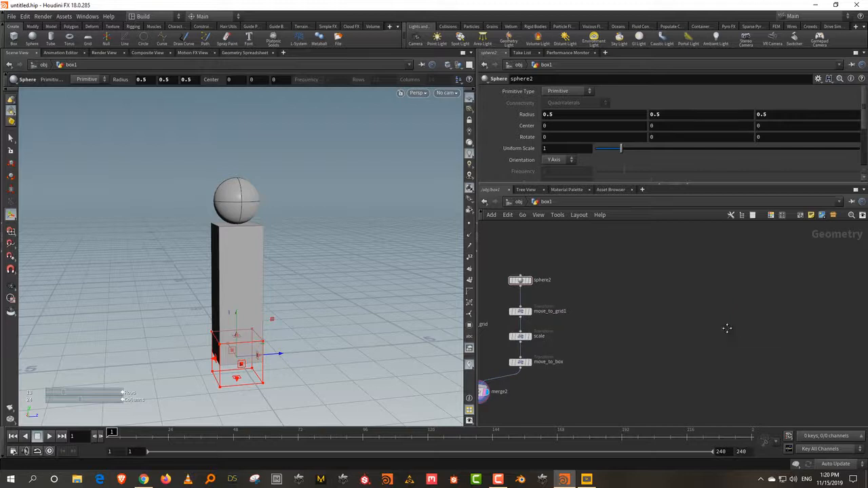
{"action": "middle_click_drag", "start_coordinate": [733, 310], "coordinate": [690, 309]}
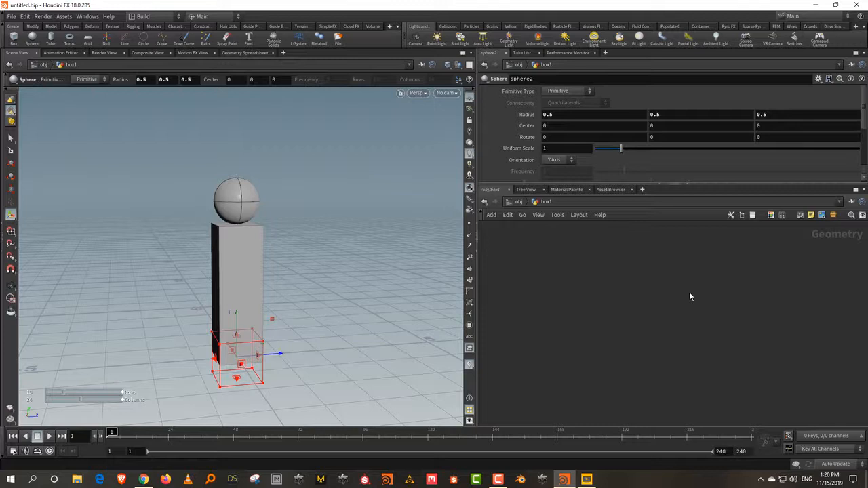
{"action": "key", "text": "Tab"}
{"action": "type", "text": "tube"}
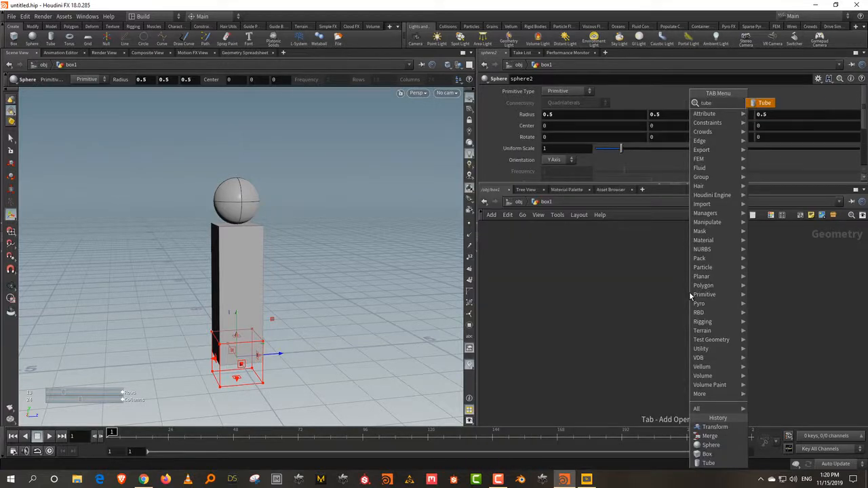
{"action": "key", "text": "Return"}
{"action": "left_click", "coordinate": [689, 291]}
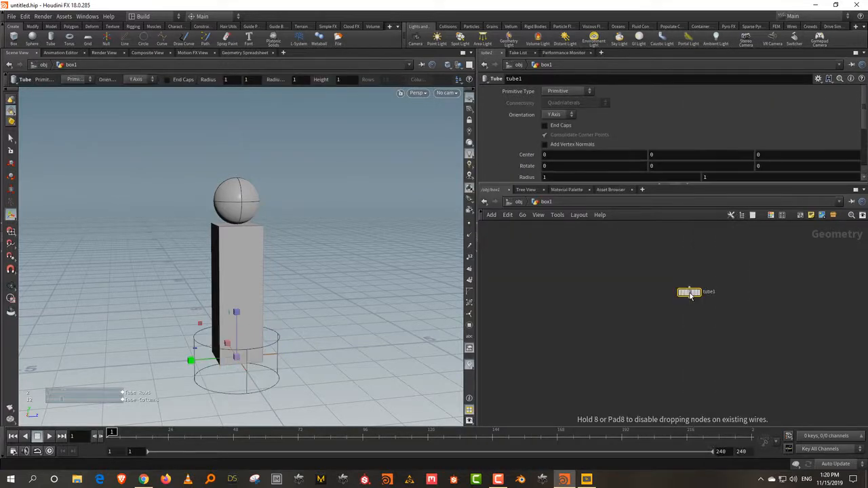
{"action": "mouse_move", "coordinate": [690, 296]}
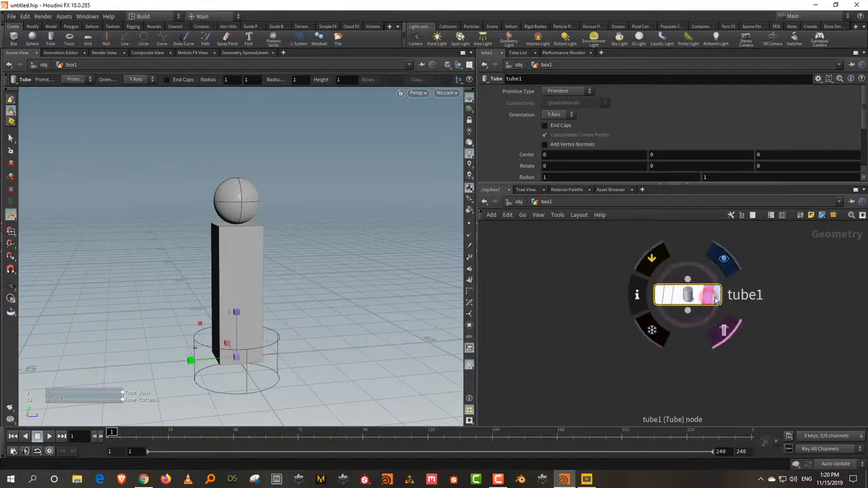
{"action": "left_click", "coordinate": [716, 300]}
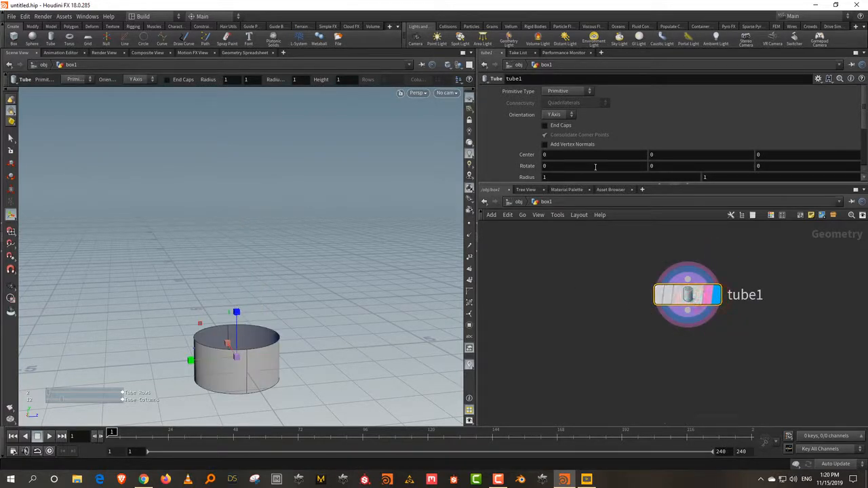
Lower the tube's height to 0.41
{"action": "scroll", "coordinate": [677, 122], "scroll_direction": "down", "scroll_amount": 3}
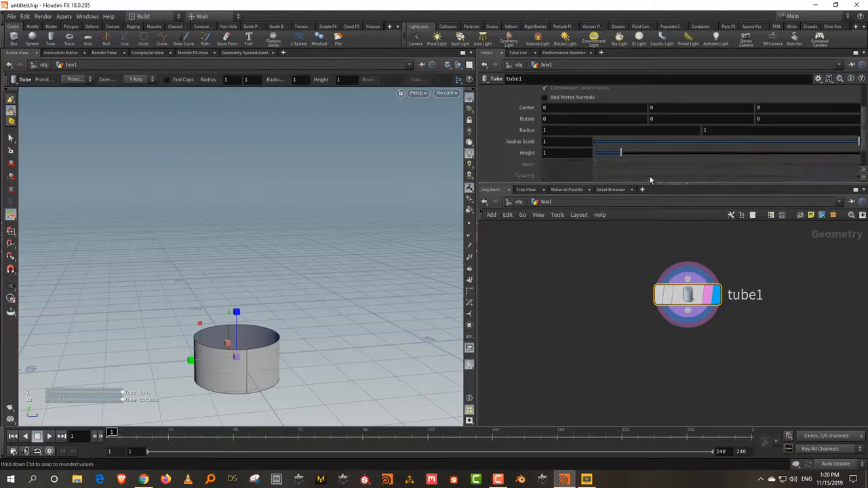
{"action": "left_click_drag", "start_coordinate": [620, 154], "coordinate": [605, 154]}
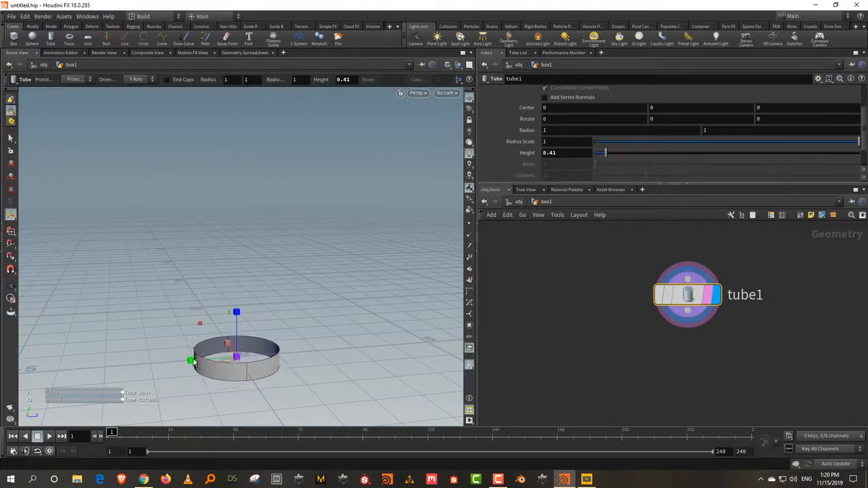
{"action": "right_click_drag", "start_coordinate": [238, 269], "coordinate": [257, 276], "text": "alt"}
{"action": "left_click_drag", "start_coordinate": [257, 276], "coordinate": [260, 298], "text": "alt"}
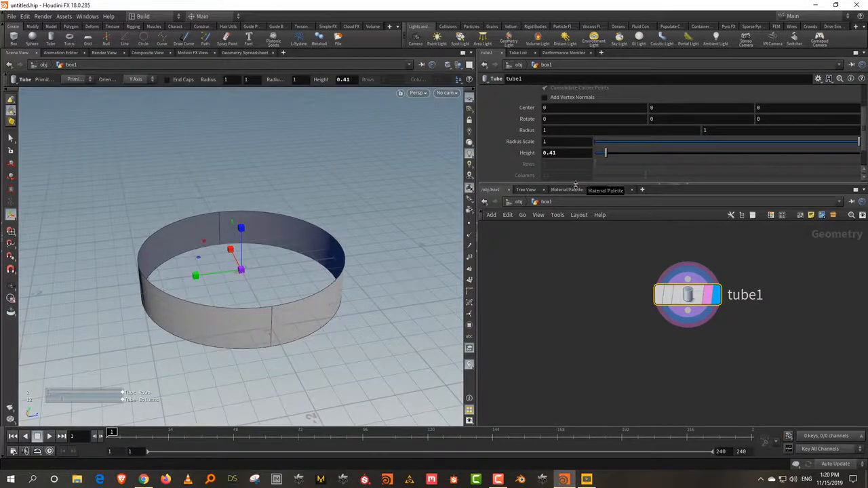
Change the tube's primitive type to Polygon
{"action": "left_click_drag", "start_coordinate": [575, 183], "coordinate": [568, 254]}
{"action": "left_click", "coordinate": [567, 91]}
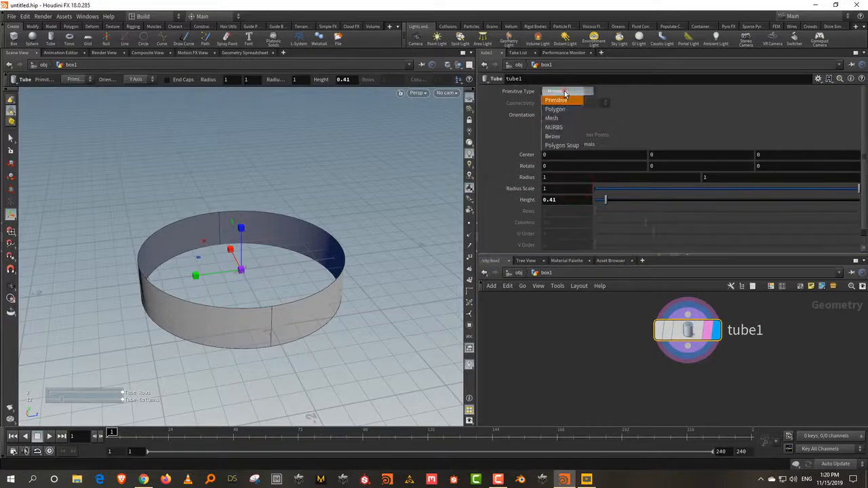
{"action": "left_click", "coordinate": [563, 103]}
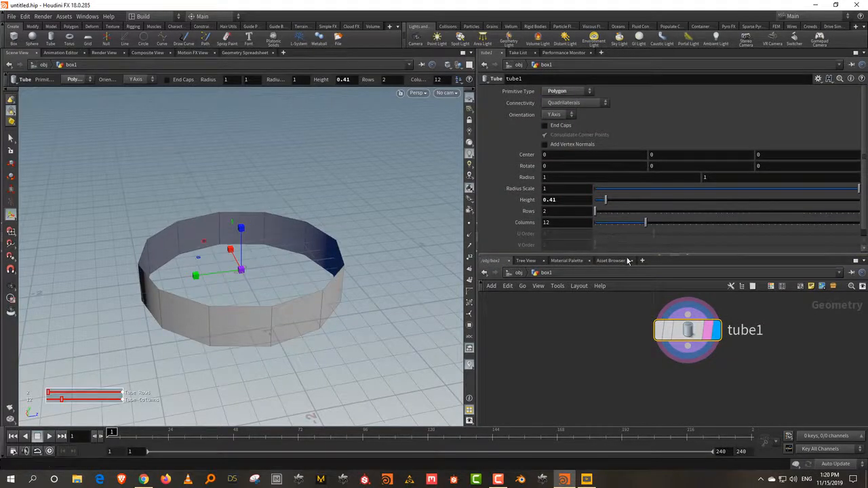
{"action": "left_click_drag", "start_coordinate": [626, 255], "coordinate": [625, 199]}
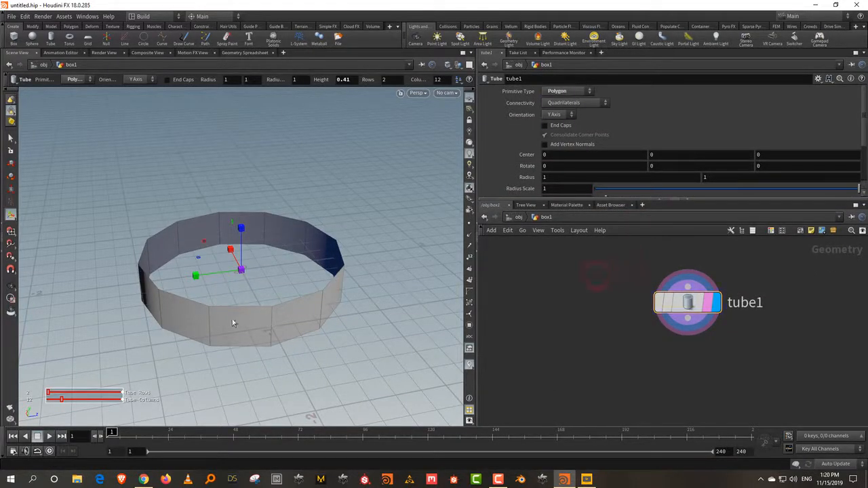
Try picking single faces on the near side of the tube in primitive selection mode
{"action": "key", "text": "4"}
{"action": "left_click", "coordinate": [290, 317]}
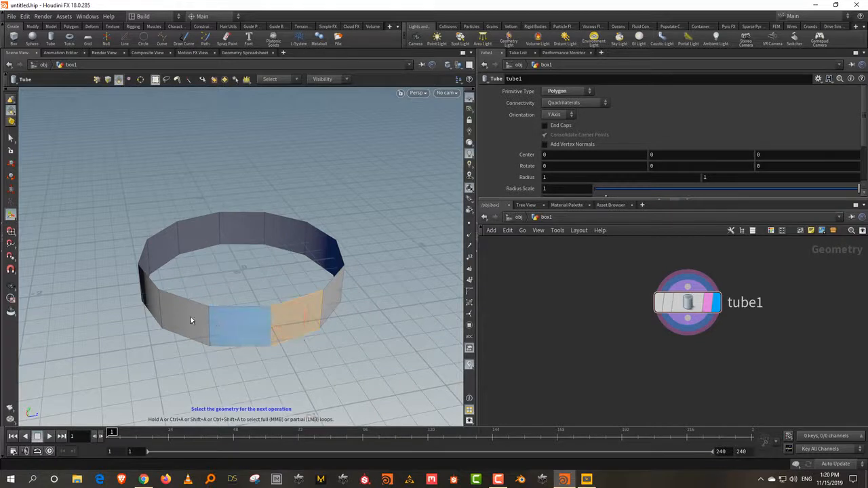
{"action": "left_click", "coordinate": [188, 316]}
{"action": "left_click", "coordinate": [334, 297]}
{"action": "left_click", "coordinate": [293, 311]}
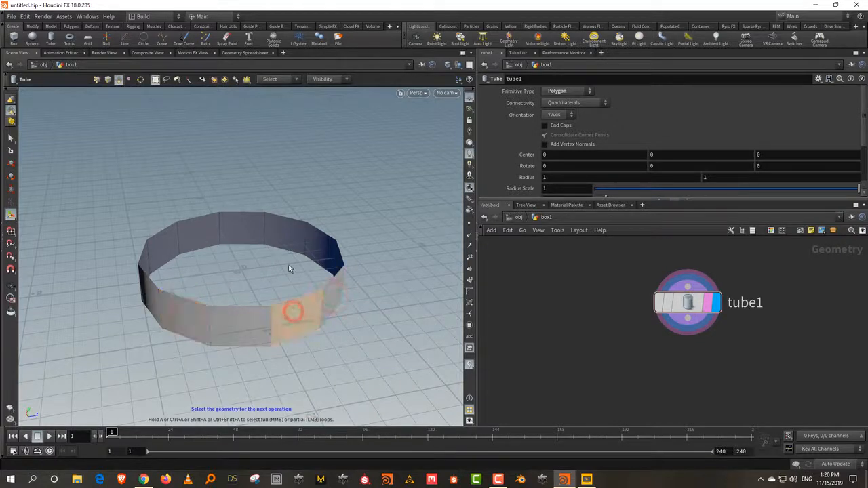
Try point, edge and primitive selection on the tube, picking a component in each mode
{"action": "key", "text": "1"}
{"action": "left_click", "coordinate": [254, 292]}
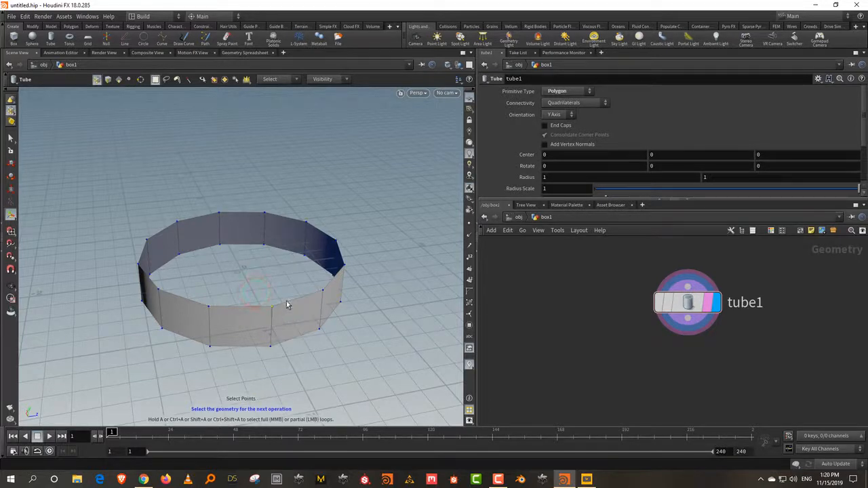
{"action": "key", "text": "2"}
{"action": "left_click", "coordinate": [292, 301]}
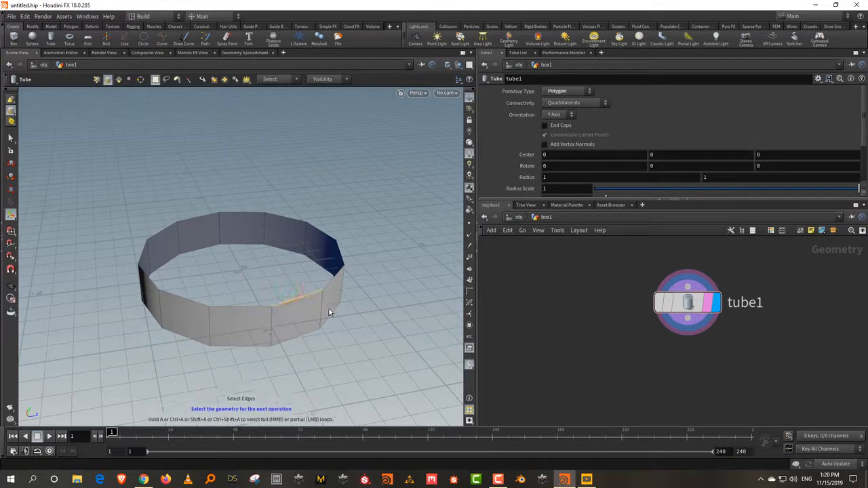
{"action": "key", "text": "3"}
{"action": "left_click", "coordinate": [301, 312]}
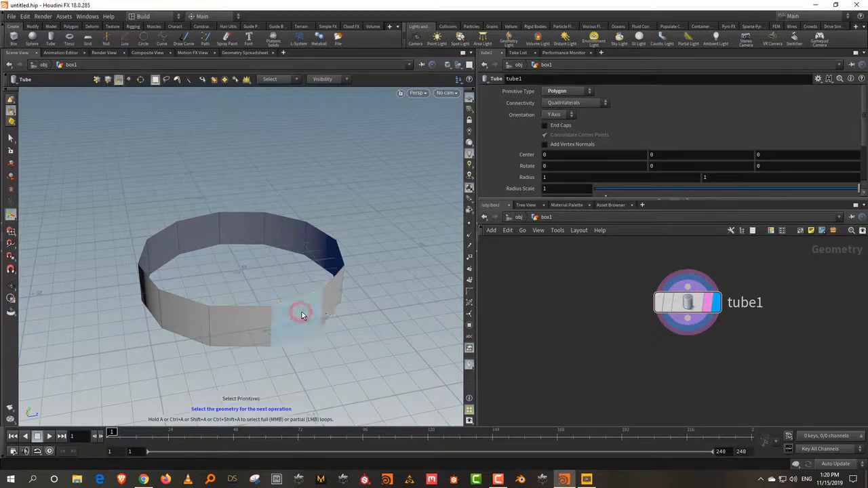
{"action": "left_click", "coordinate": [227, 336]}
{"action": "left_click", "coordinate": [182, 319]}
{"action": "left_click", "coordinate": [227, 324]}
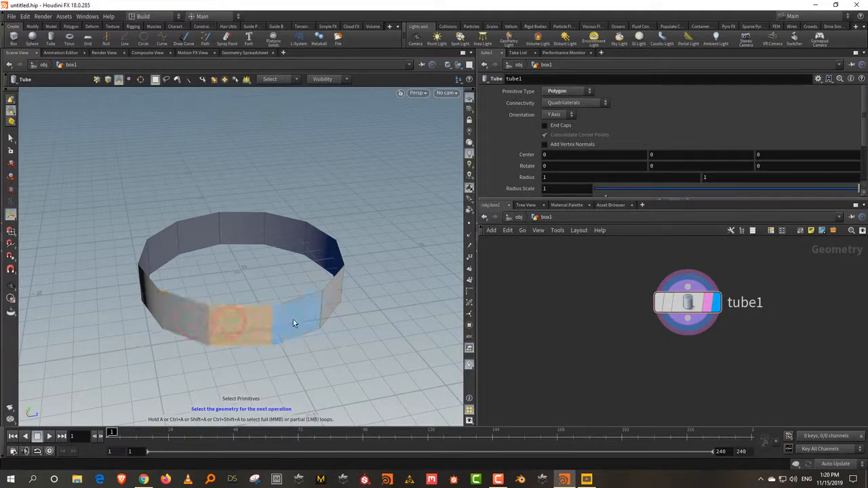
Select every second face around the whole tube, six faces in total, as one combined selection
{"action": "left_click", "coordinate": [294, 320]}
{"action": "left_click_drag", "start_coordinate": [379, 315], "coordinate": [333, 314], "text": "alt"}
{"action": "middle_click_drag", "start_coordinate": [333, 314], "coordinate": [268, 320], "text": "alt"}
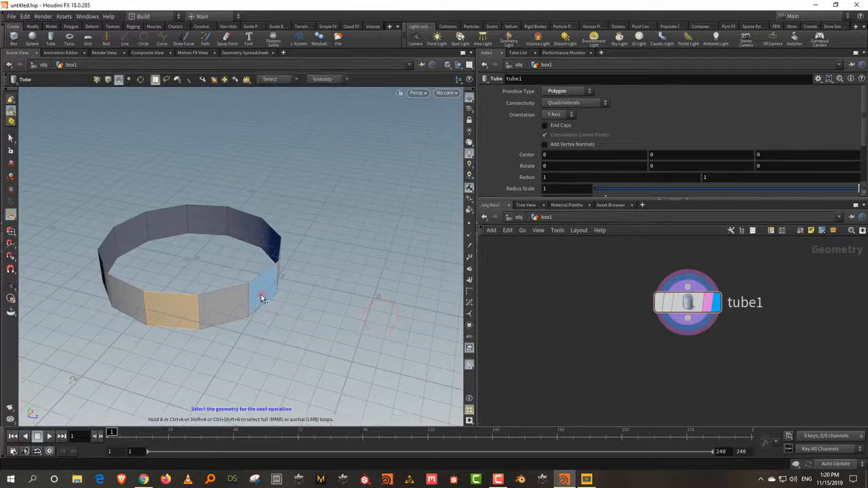
{"action": "left_click", "coordinate": [261, 295]}
{"action": "left_click_drag", "start_coordinate": [341, 300], "coordinate": [278, 288], "text": "alt"}
{"action": "middle_click_drag", "start_coordinate": [278, 288], "coordinate": [202, 315], "text": "alt"}
{"action": "left_click", "coordinate": [284, 281]}
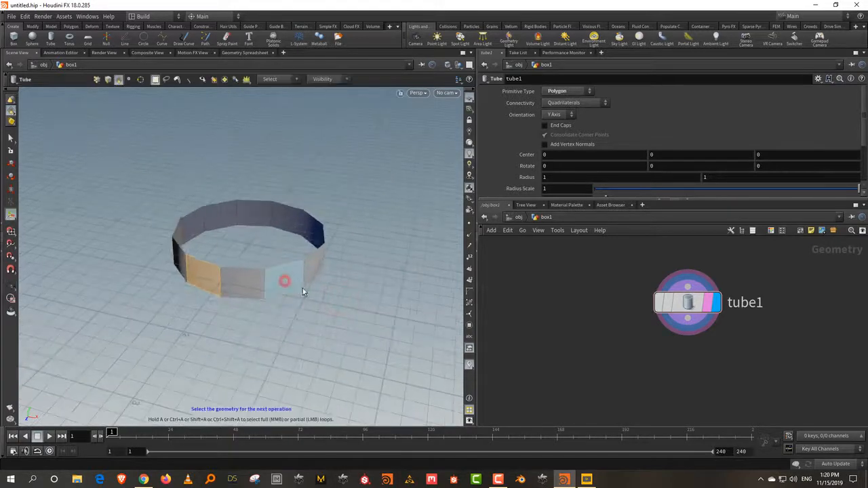
{"action": "left_click_drag", "start_coordinate": [360, 296], "coordinate": [316, 307], "text": "alt"}
{"action": "middle_click_drag", "start_coordinate": [299, 307], "coordinate": [172, 335], "text": "alt"}
{"action": "right_click_drag", "start_coordinate": [203, 310], "coordinate": [301, 225], "text": "alt"}
{"action": "middle_click_drag", "start_coordinate": [301, 225], "coordinate": [265, 275], "text": "alt"}
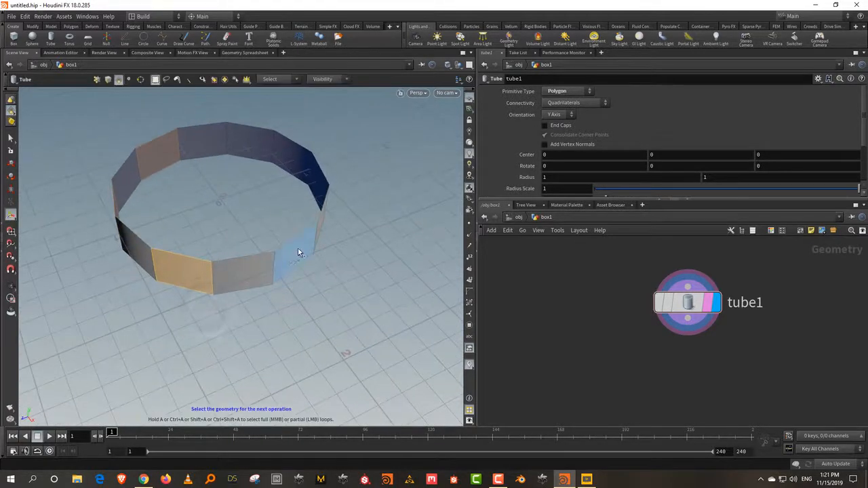
{"action": "left_click", "coordinate": [298, 249], "text": "shift"}
{"action": "left_click_drag", "start_coordinate": [409, 287], "coordinate": [399, 262], "text": "alt"}
{"action": "middle_click_drag", "start_coordinate": [399, 262], "coordinate": [210, 310], "text": "alt"}
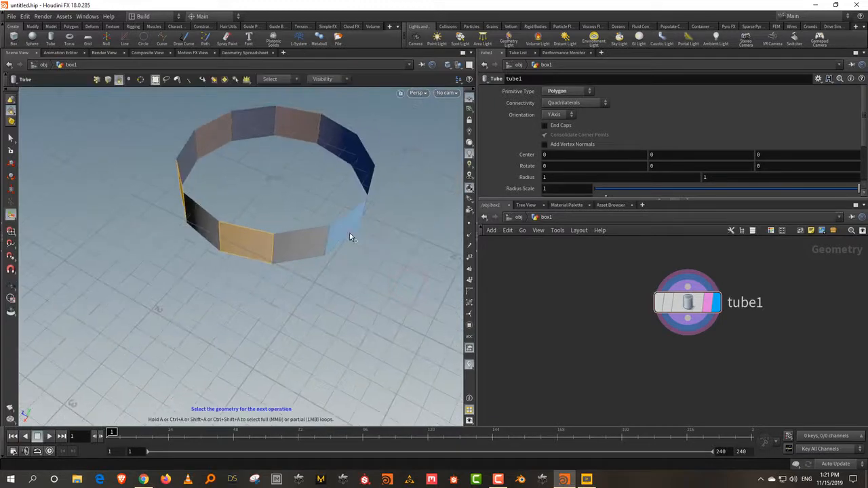
{"action": "left_click", "coordinate": [349, 232], "text": "shift"}
{"action": "left_click_drag", "start_coordinate": [405, 274], "coordinate": [364, 268], "text": "alt"}
{"action": "middle_click_drag", "start_coordinate": [364, 267], "coordinate": [201, 268], "text": "alt"}
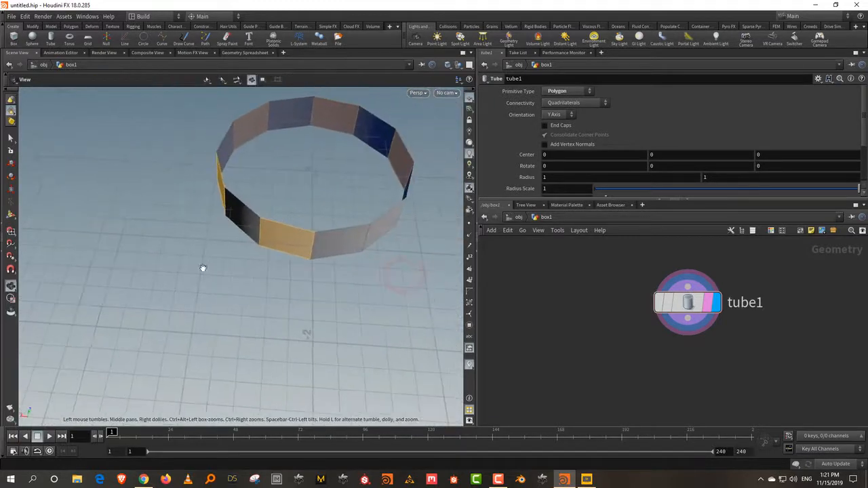
{"action": "left_click", "coordinate": [385, 220], "text": "shift"}
{"action": "left_click_drag", "start_coordinate": [349, 226], "coordinate": [351, 219], "text": "alt"}
{"action": "middle_click_drag", "start_coordinate": [351, 219], "coordinate": [237, 240], "text": "alt"}
{"action": "right_click_drag", "start_coordinate": [236, 240], "coordinate": [237, 215], "text": "alt"}
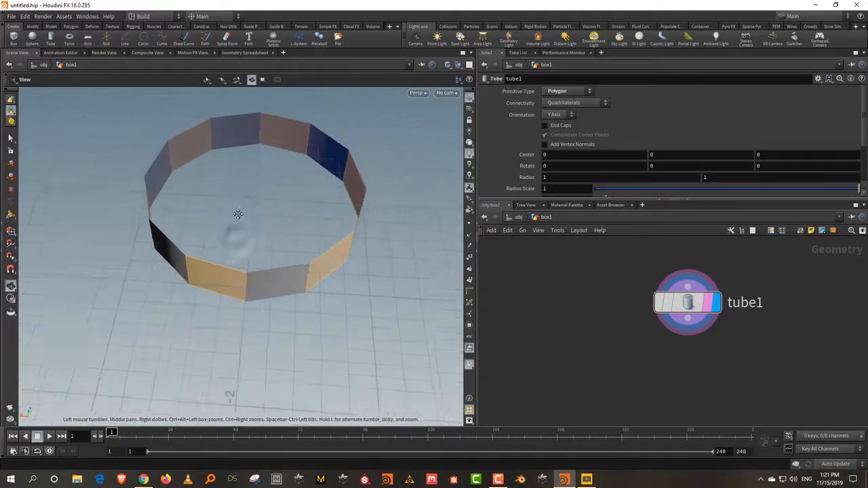
{"action": "left_click_drag", "start_coordinate": [238, 214], "coordinate": [237, 259], "text": "alt"}
{"action": "middle_click_drag", "start_coordinate": [244, 215], "coordinate": [239, 236], "text": "alt"}
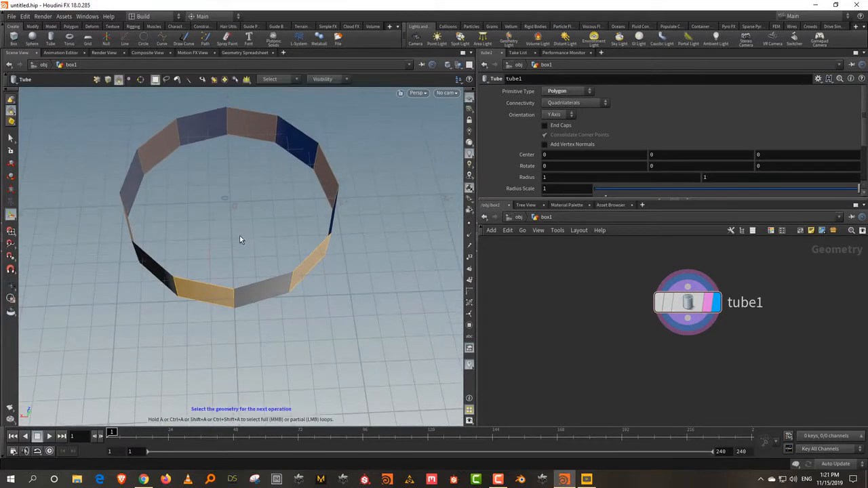
Apply PolyExtrude to the six selected tube faces with a distance of about 0.401 and an inset of 0.099
{"action": "key", "text": "Tab"}
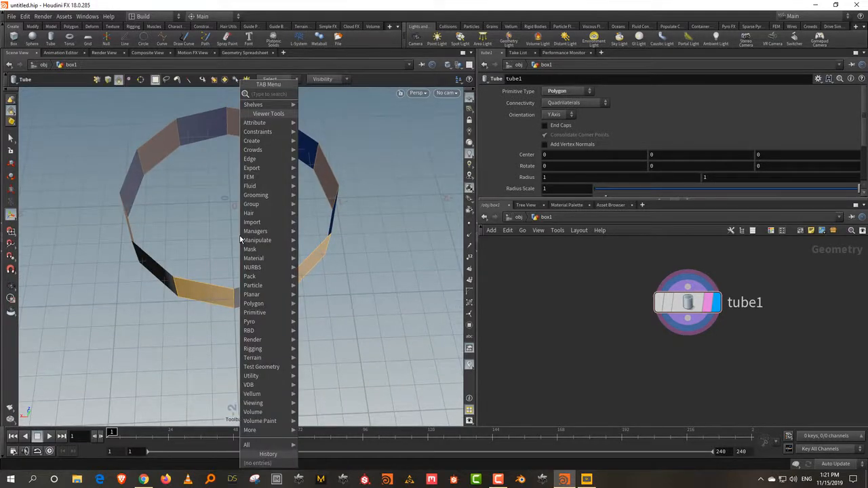
{"action": "type", "text": "polyex"}
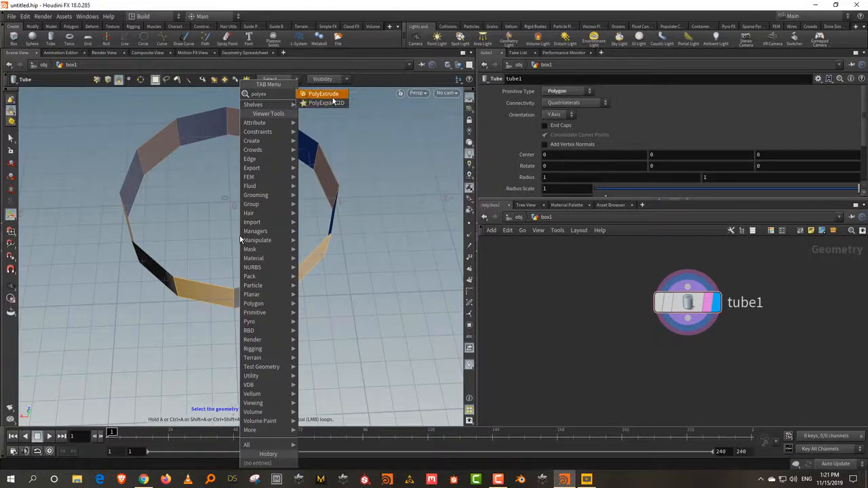
{"action": "left_click", "coordinate": [323, 94]}
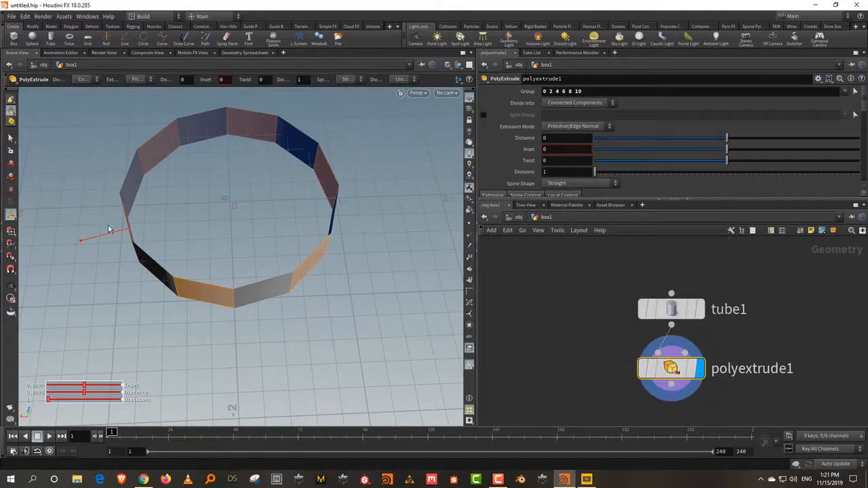
{"action": "left_click_drag", "start_coordinate": [109, 233], "coordinate": [63, 244]}
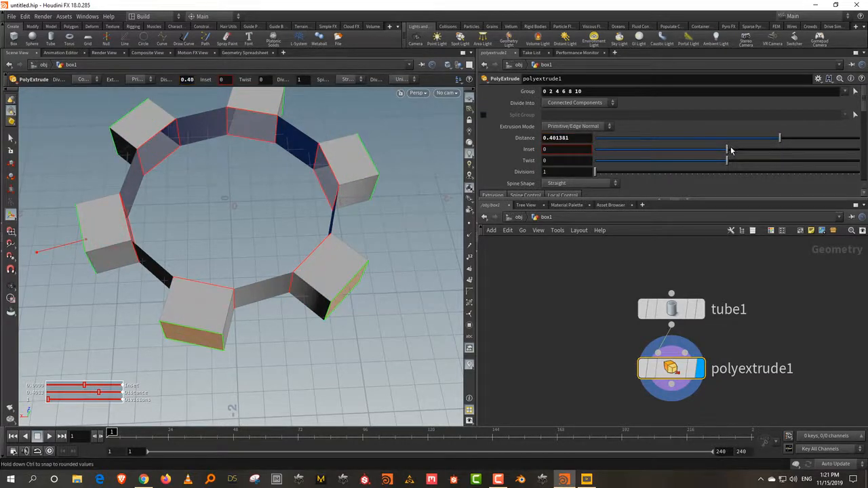
{"action": "left_click_drag", "start_coordinate": [729, 149], "coordinate": [740, 152]}
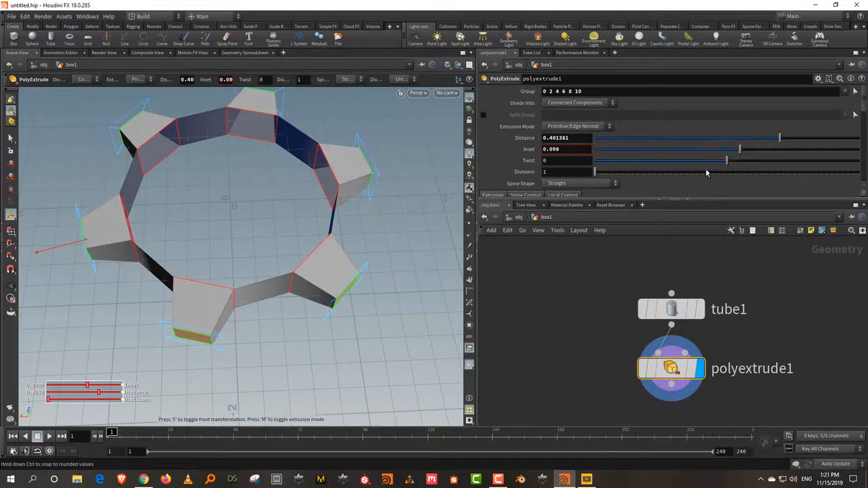
{"action": "key", "text": "Escape"}
{"action": "left_click_drag", "start_coordinate": [253, 202], "coordinate": [240, 237]}
{"action": "key", "text": "Return"}
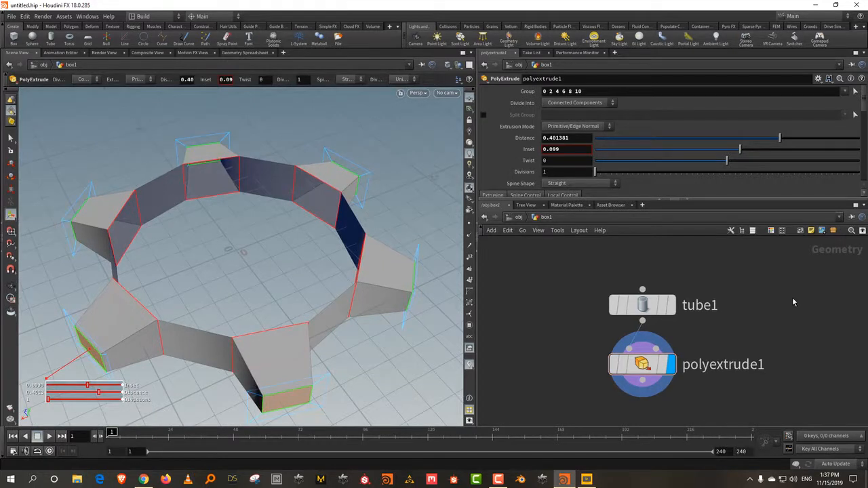
Try more columns on the tube1 node, 27 and then 22, with the extrusion displayed
{"action": "left_click_drag", "start_coordinate": [754, 249], "coordinate": [594, 326]}
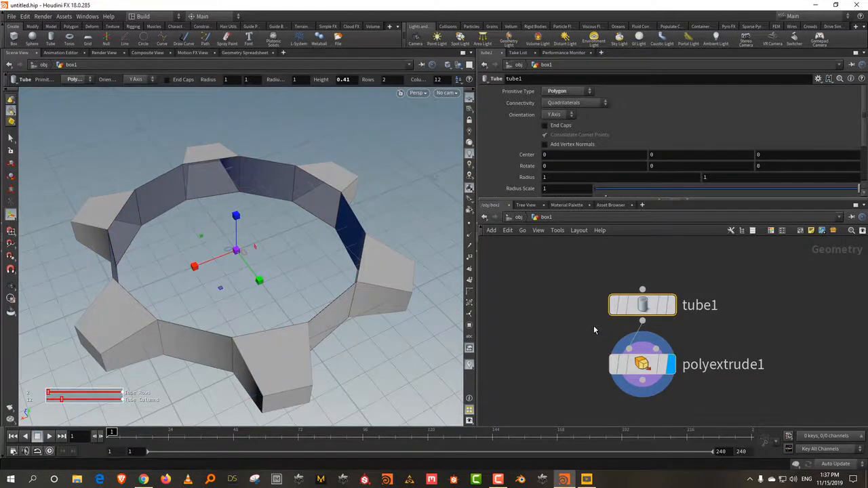
{"action": "left_click_drag", "start_coordinate": [623, 200], "coordinate": [624, 223]}
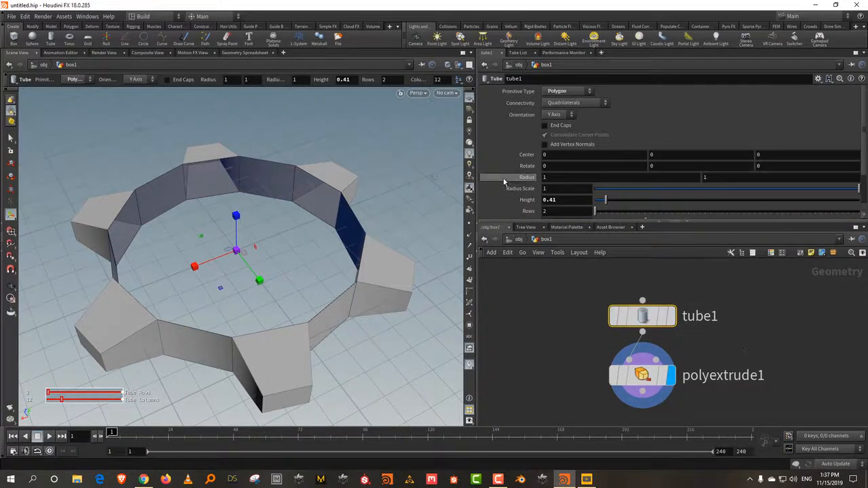
{"action": "left_click_drag", "start_coordinate": [583, 222], "coordinate": [580, 262]}
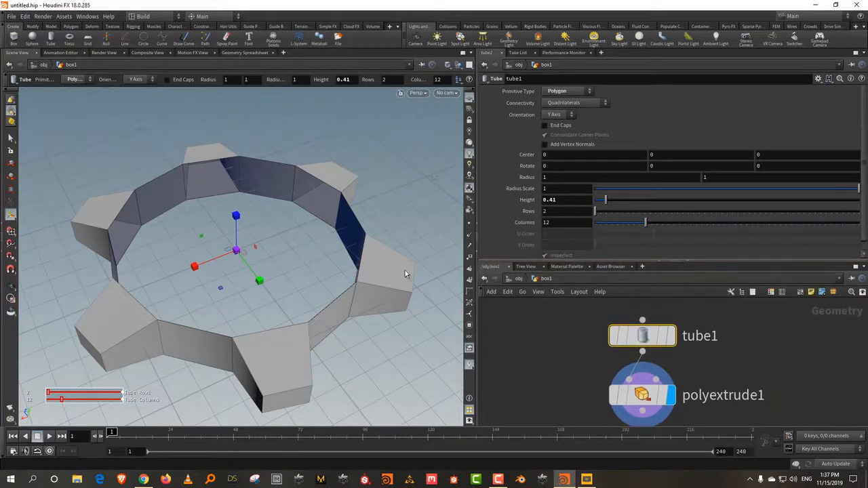
{"action": "right_click_drag", "start_coordinate": [267, 241], "coordinate": [257, 287], "text": "alt"}
{"action": "left_click_drag", "start_coordinate": [259, 275], "coordinate": [239, 244], "text": "alt"}
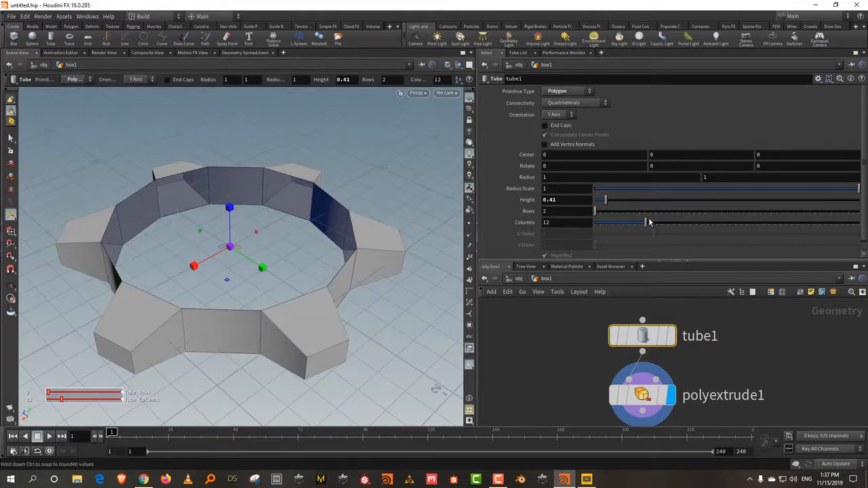
{"action": "left_click_drag", "start_coordinate": [647, 223], "coordinate": [729, 225]}
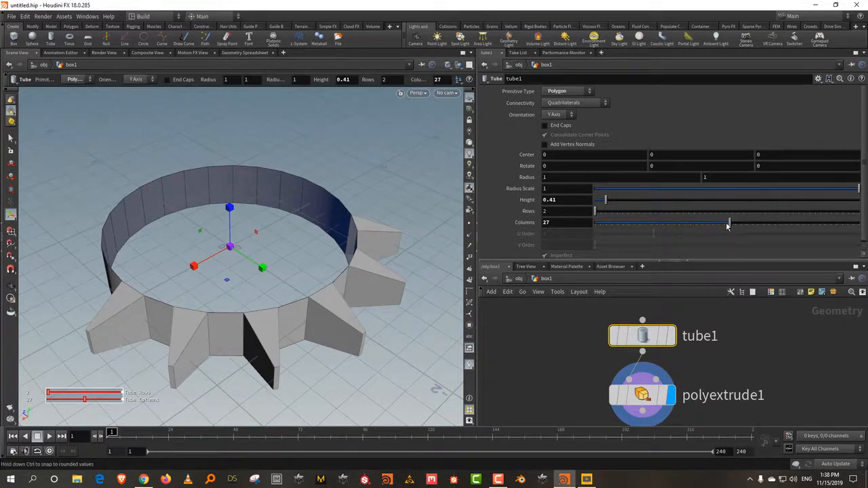
{"action": "left_click_drag", "start_coordinate": [728, 222], "coordinate": [701, 223]}
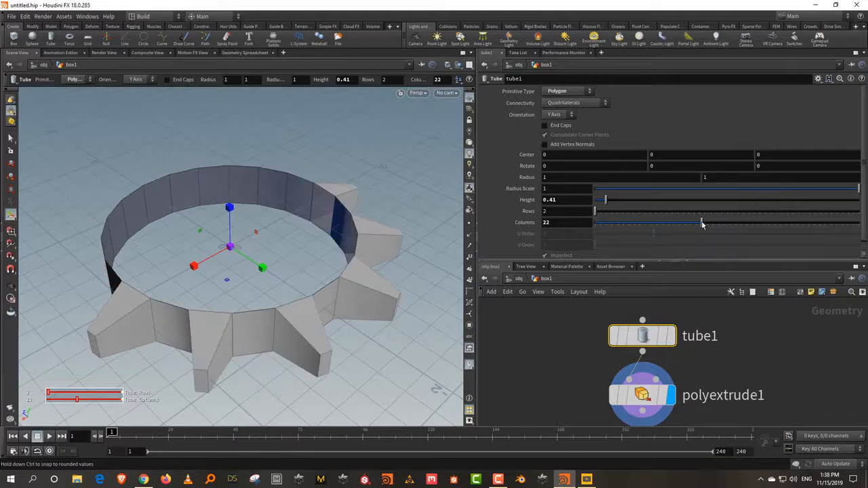
{"action": "left_click_drag", "start_coordinate": [547, 261], "coordinate": [547, 224]}
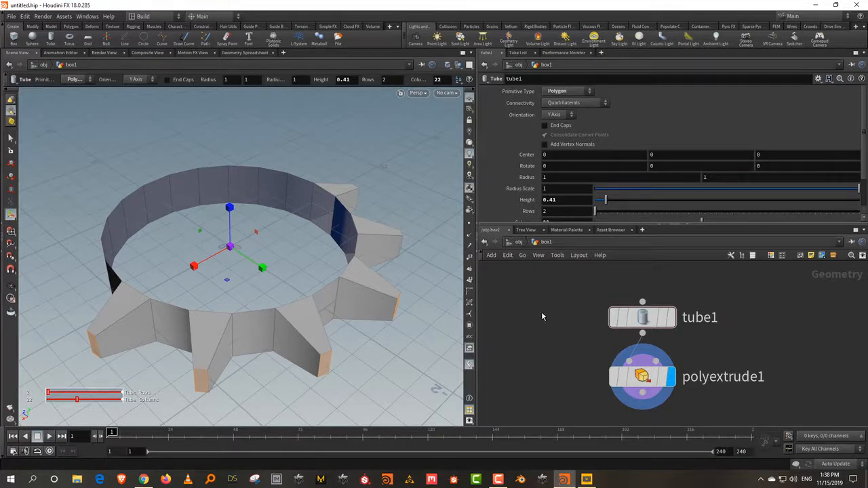
{"action": "left_click_drag", "start_coordinate": [581, 223], "coordinate": [582, 199]}
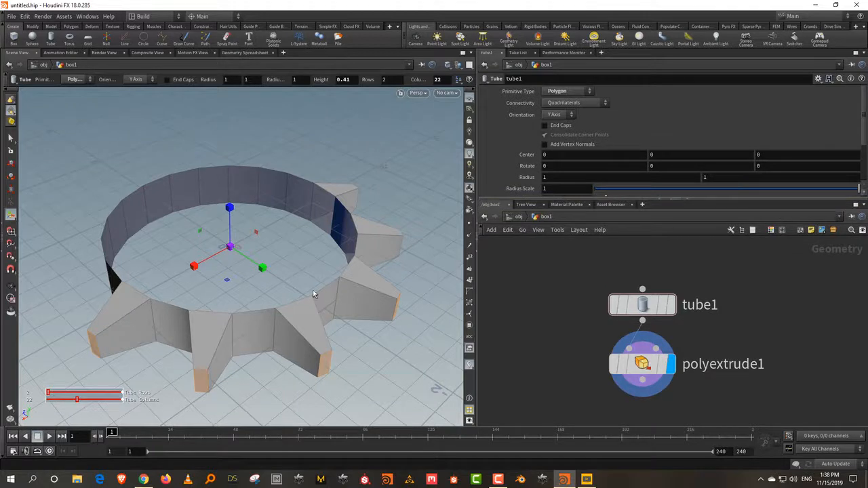
Display the tube1 node instead of the extrusion and set its columns to 12
{"action": "mouse_move", "coordinate": [662, 306]}
{"action": "left_click", "coordinate": [667, 306]}
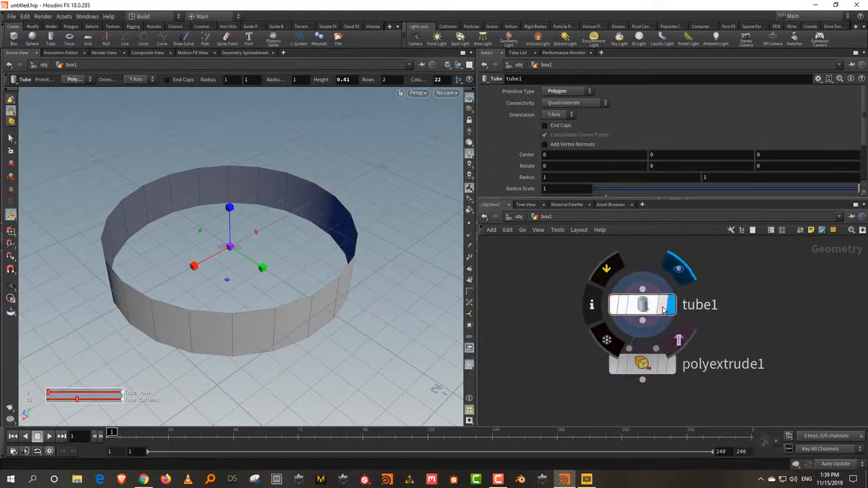
{"action": "left_click", "coordinate": [664, 310]}
{"action": "left_click_drag", "start_coordinate": [589, 199], "coordinate": [587, 271]}
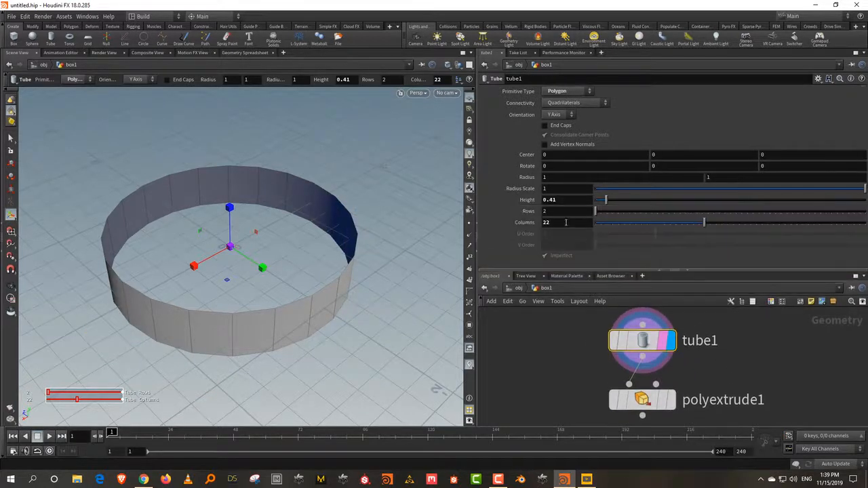
{"action": "left_click_drag", "start_coordinate": [566, 222], "coordinate": [535, 228]}
{"action": "type", "text": "12"}
{"action": "key", "text": "Return"}
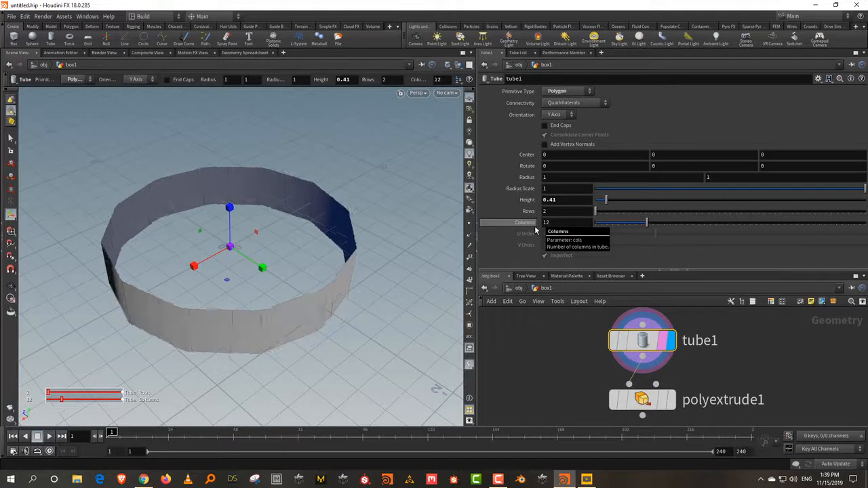
Show the tube's primitive numbers in wireframe shading and hide the reference grid
{"action": "left_click", "coordinate": [470, 280]}
{"action": "key", "text": "w"}
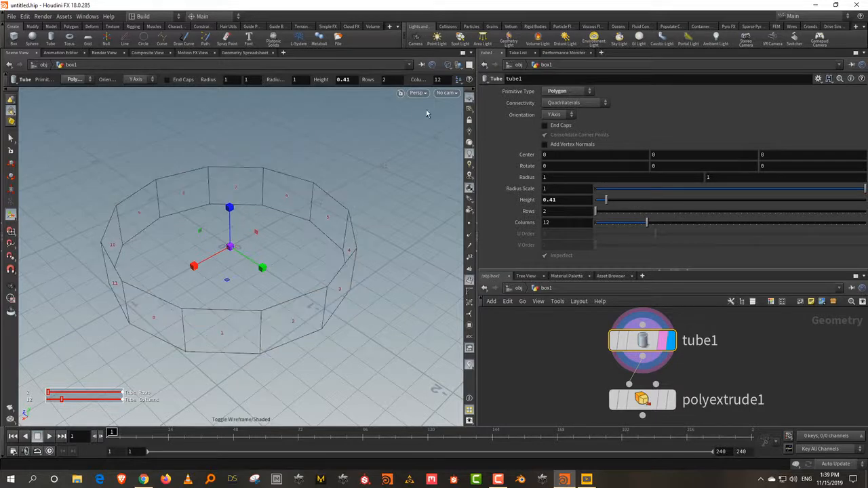
{"action": "left_click", "coordinate": [470, 98]}
{"action": "right_click_drag", "start_coordinate": [256, 208], "coordinate": [269, 212], "text": "alt"}
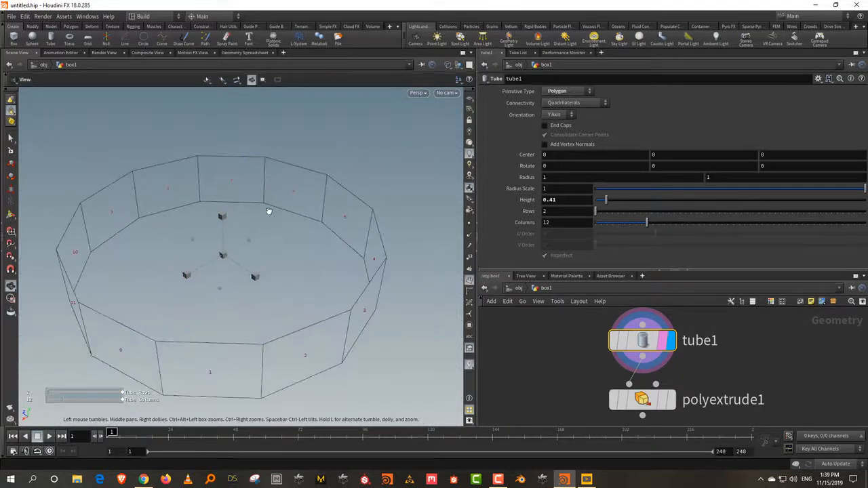
{"action": "left_click_drag", "start_coordinate": [268, 211], "coordinate": [246, 240]}
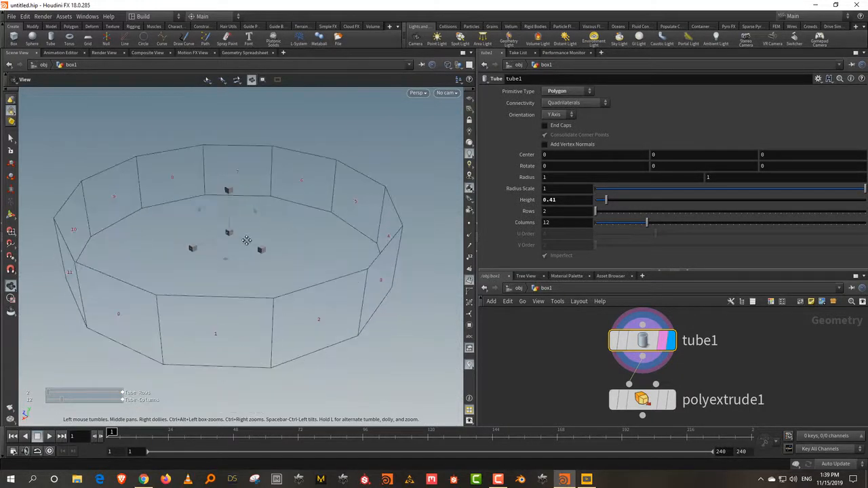
{"action": "key", "text": "Return"}
Turn on the template flag of polyextrude1 to ghost the extruded shape over the numbered tube
{"action": "mouse_move", "coordinate": [663, 405]}
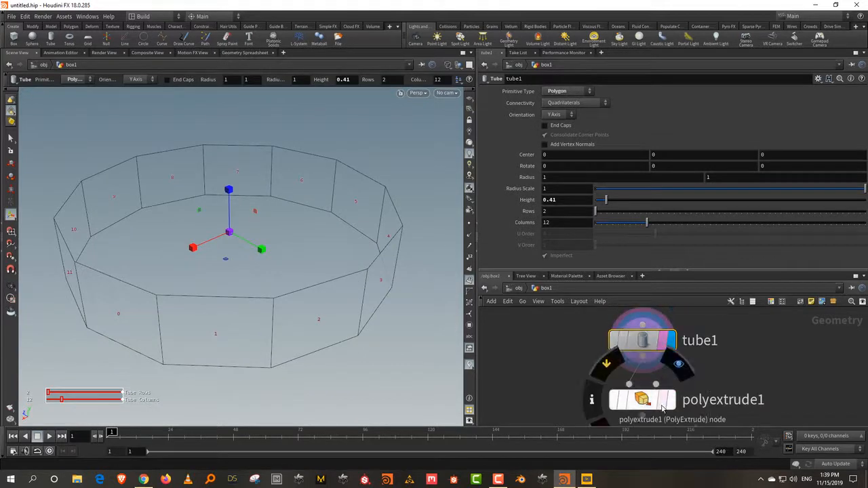
{"action": "scroll", "coordinate": [755, 365], "scroll_direction": "down", "scroll_amount": 1}
{"action": "middle_click_drag", "start_coordinate": [754, 367], "coordinate": [742, 322]}
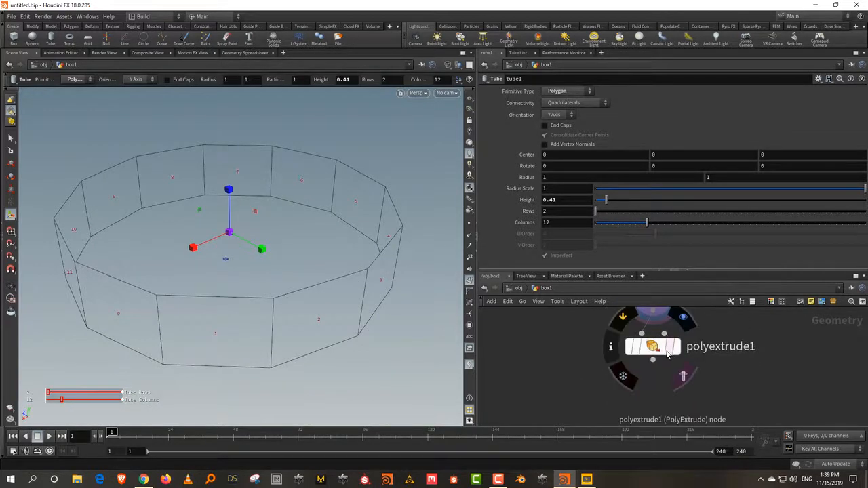
{"action": "left_click", "coordinate": [683, 376]}
{"action": "key", "text": "Escape"}
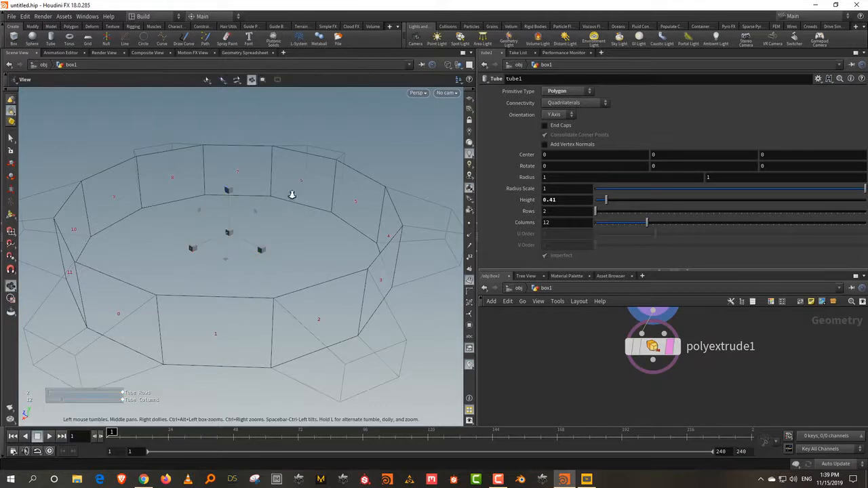
{"action": "scroll", "coordinate": [291, 195], "scroll_direction": "down", "scroll_amount": 2}
{"action": "middle_click_drag", "start_coordinate": [298, 248], "coordinate": [297, 273], "text": "alt"}
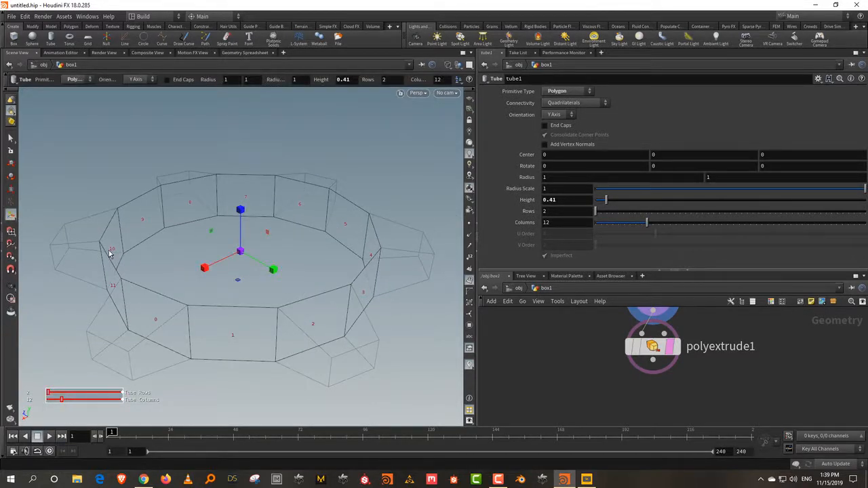
Space tube1 farther above polyextrude1 in the network, and display polyextrude1 with its inset set to 0.038
{"action": "left_click_drag", "start_coordinate": [591, 270], "coordinate": [594, 212]}
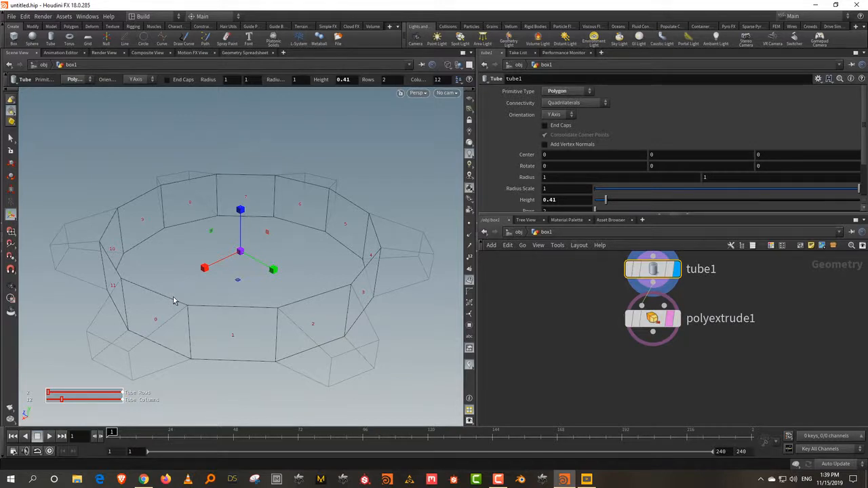
{"action": "key", "text": "h"}
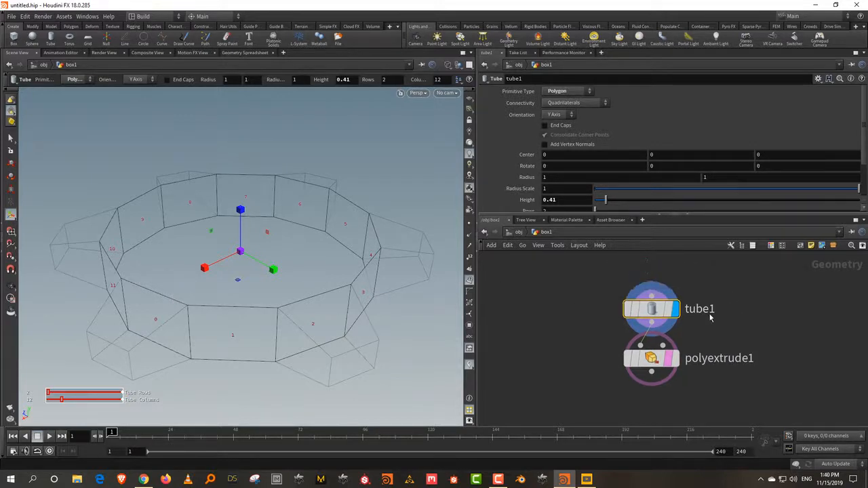
{"action": "left_click_drag", "start_coordinate": [648, 311], "coordinate": [650, 290]}
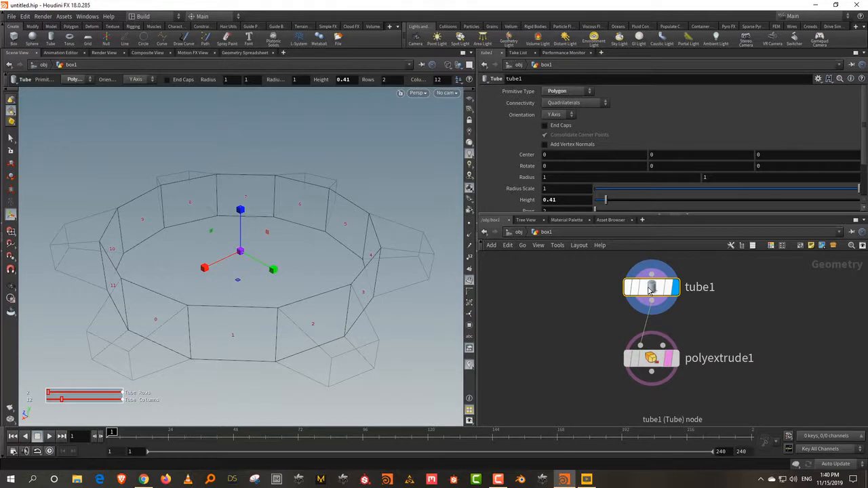
{"action": "left_click", "coordinate": [652, 358]}
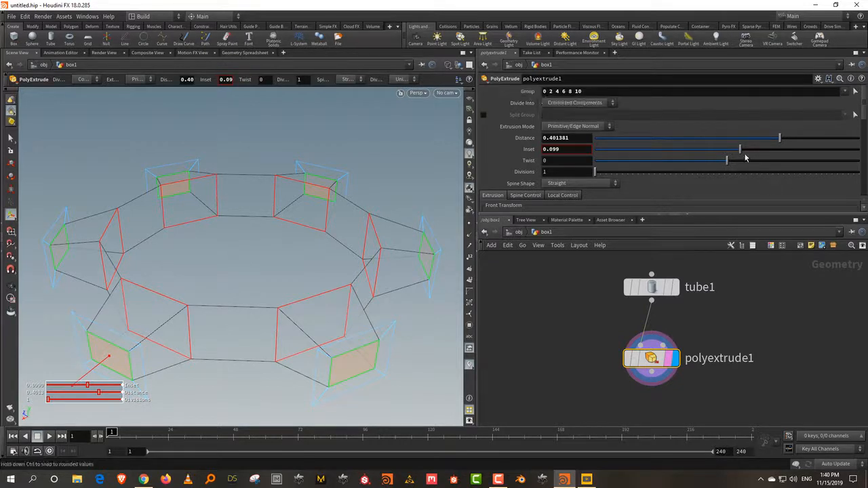
{"action": "left_click_drag", "start_coordinate": [741, 153], "coordinate": [733, 153]}
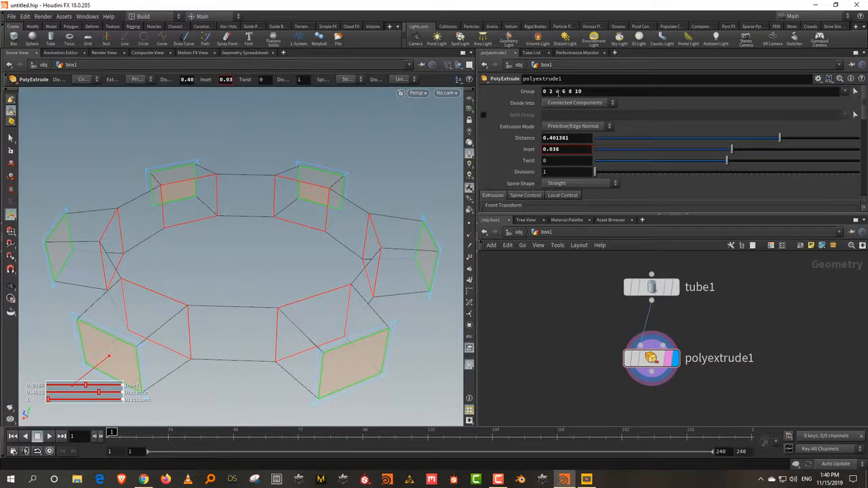
Try restricting the polyextrude1 group to primitive 0, then try it with an empty group
{"action": "left_click_drag", "start_coordinate": [550, 90], "coordinate": [644, 93]}
{"action": "key", "text": "BackSpace"}
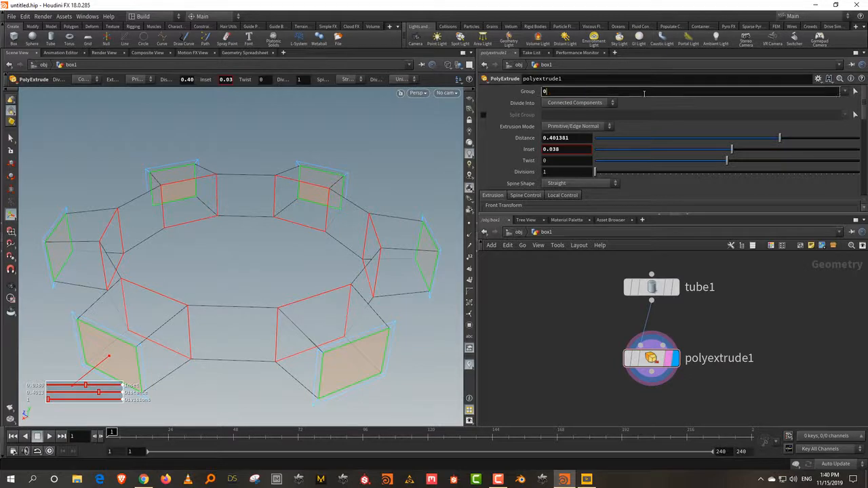
{"action": "key", "text": "Return"}
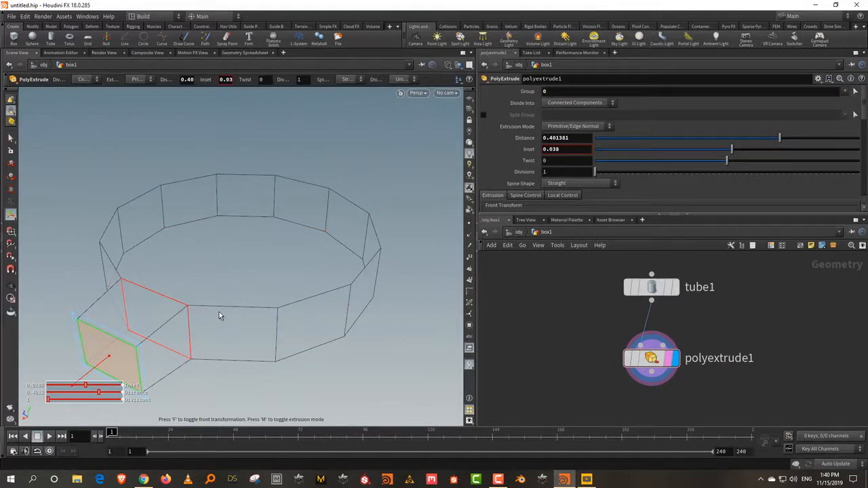
{"action": "left_click", "coordinate": [544, 91]}
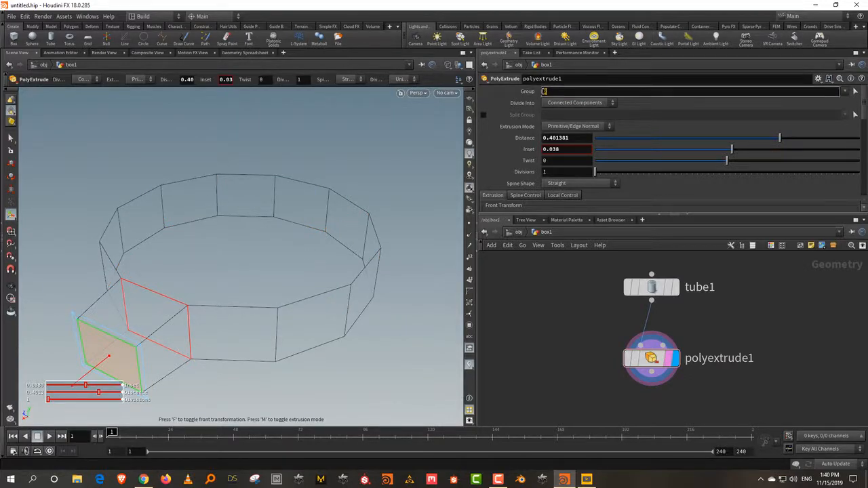
{"action": "key", "text": "BackSpace"}
{"action": "key", "text": "Return"}
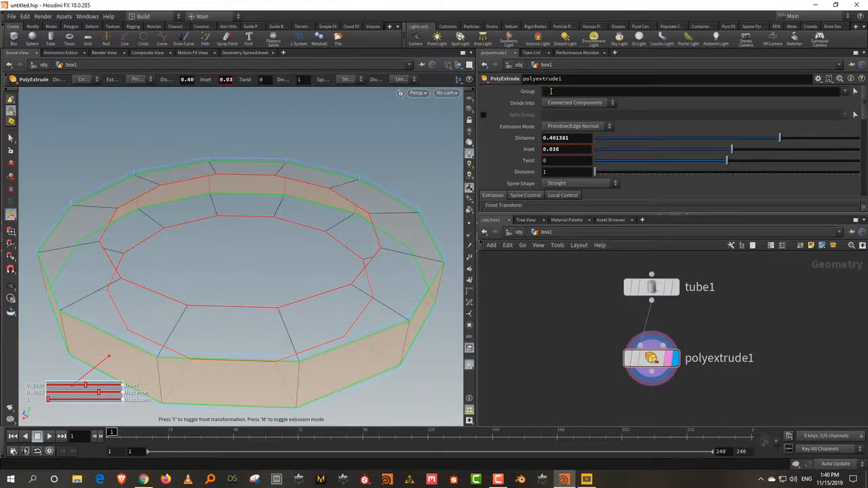
Set the polyextrude1 group to the primitive range 1-5
{"action": "left_click", "coordinate": [555, 91]}
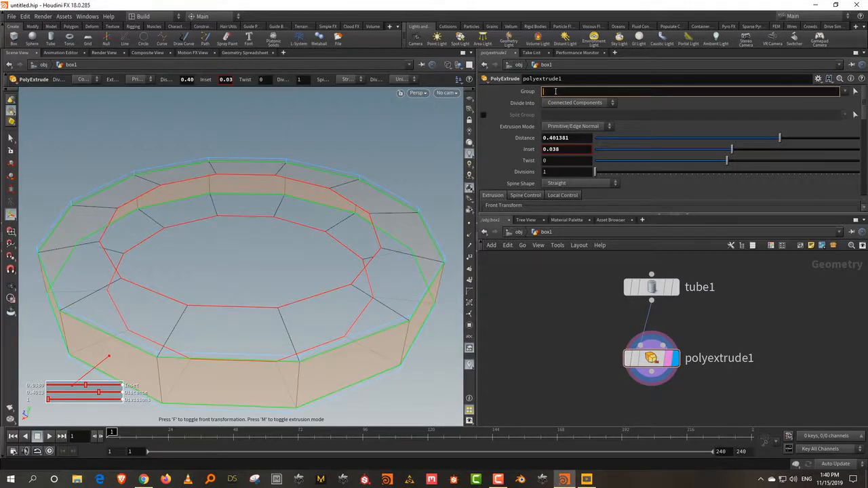
{"action": "type", "text": "1-5"}
{"action": "key", "text": "Return"}
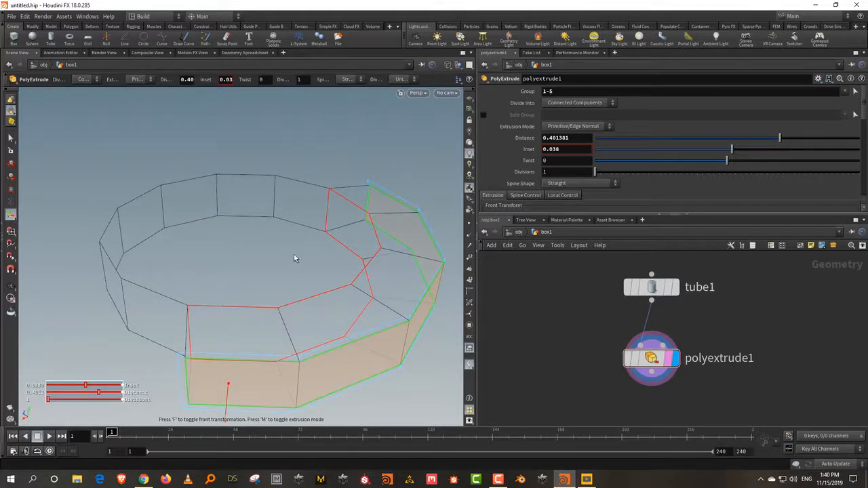
Set polyextrude1 to divide the extruded primitives into Individual Elements
{"action": "left_click_drag", "start_coordinate": [261, 236], "coordinate": [238, 259], "text": "alt"}
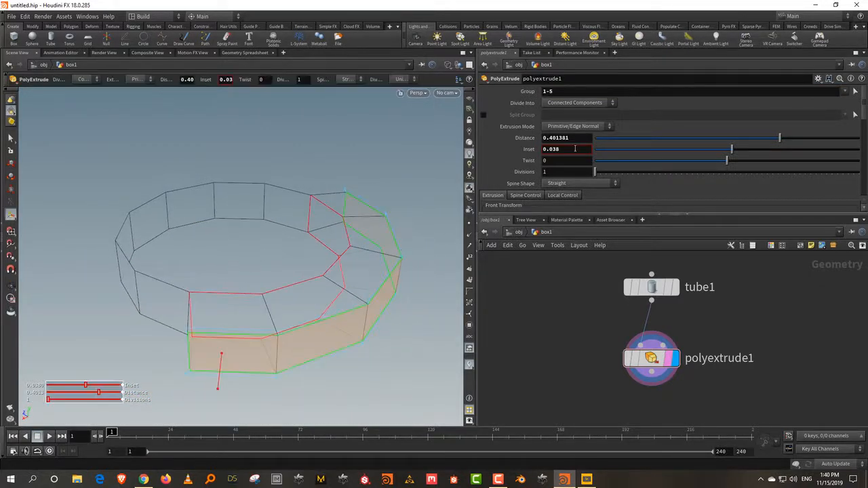
{"action": "left_click", "coordinate": [578, 104]}
{"action": "left_click", "coordinate": [573, 111]}
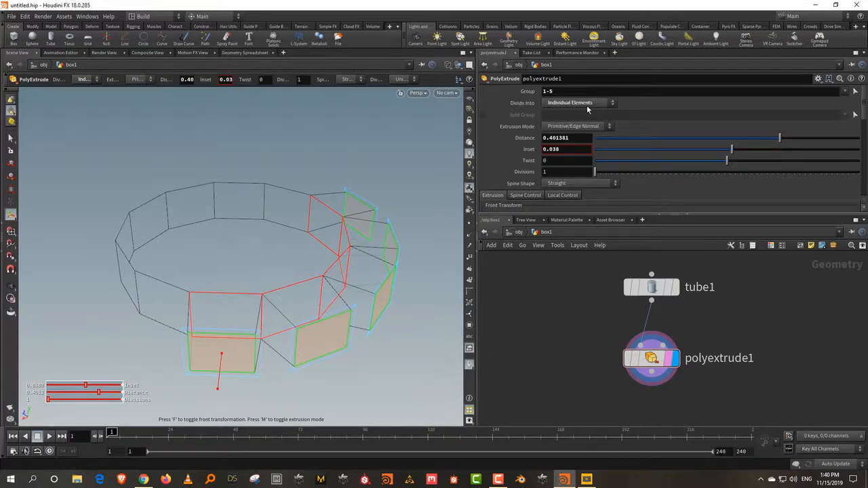
Set the number of columns of tube1 to 40
{"action": "left_click", "coordinate": [644, 288]}
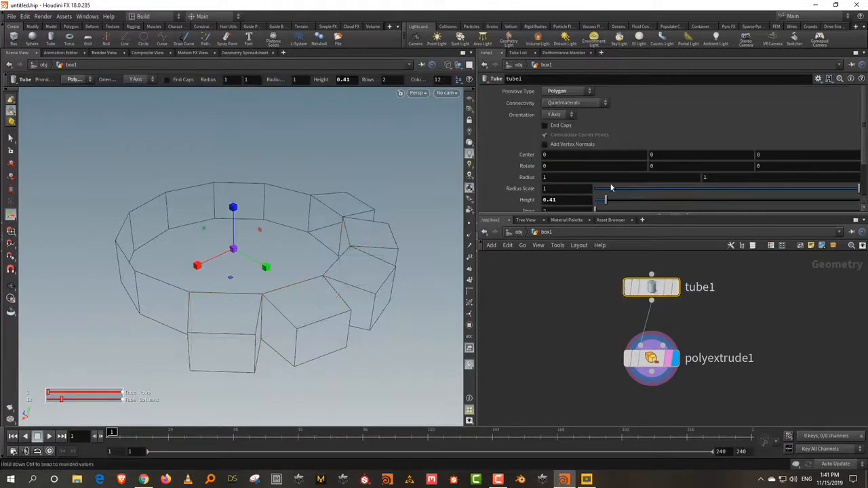
{"action": "left_click_drag", "start_coordinate": [561, 215], "coordinate": [532, 225]}
{"action": "type", "text": "40"}
{"action": "key", "text": "Return"}
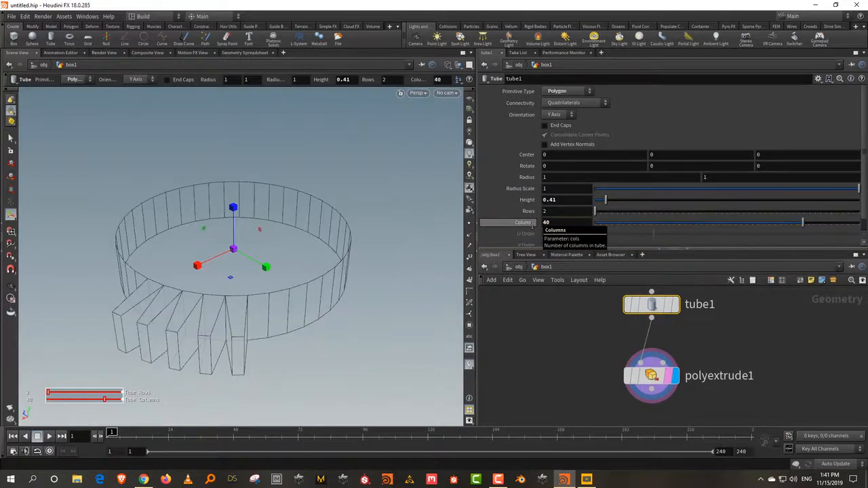
{"action": "left_click_drag", "start_coordinate": [563, 350], "coordinate": [776, 426]}
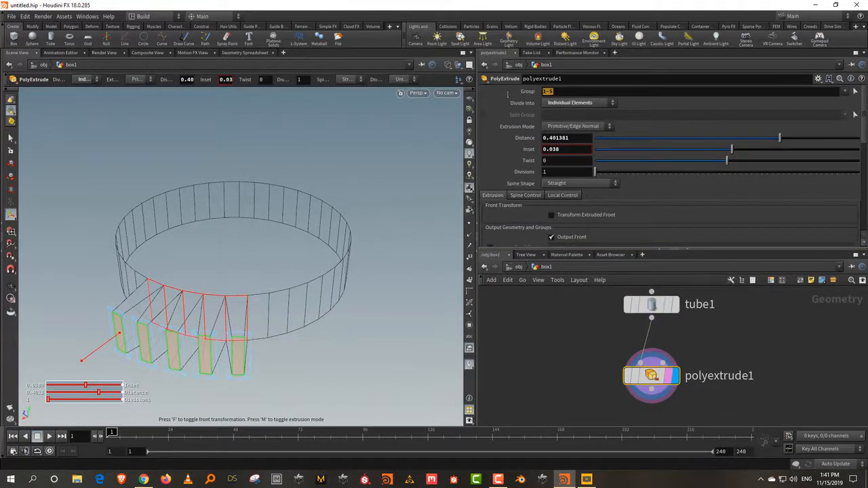
{"action": "type", "text": "0"}
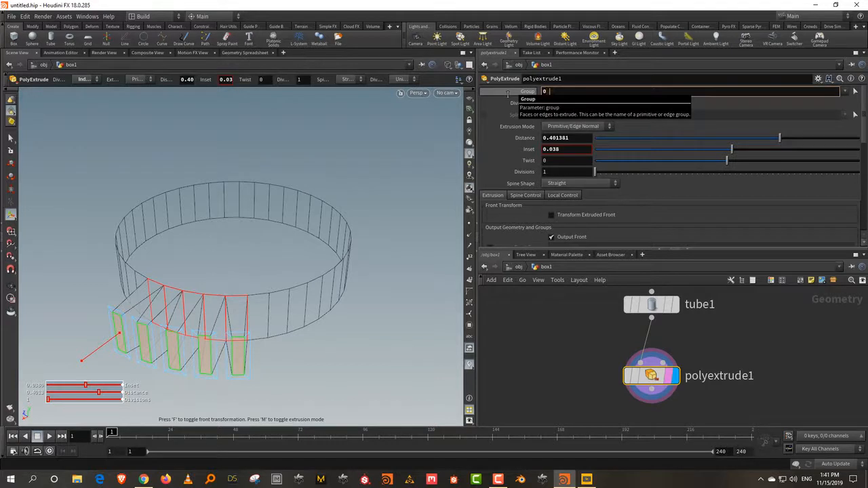
{"action": "type", "text": " 2 4 6 "}
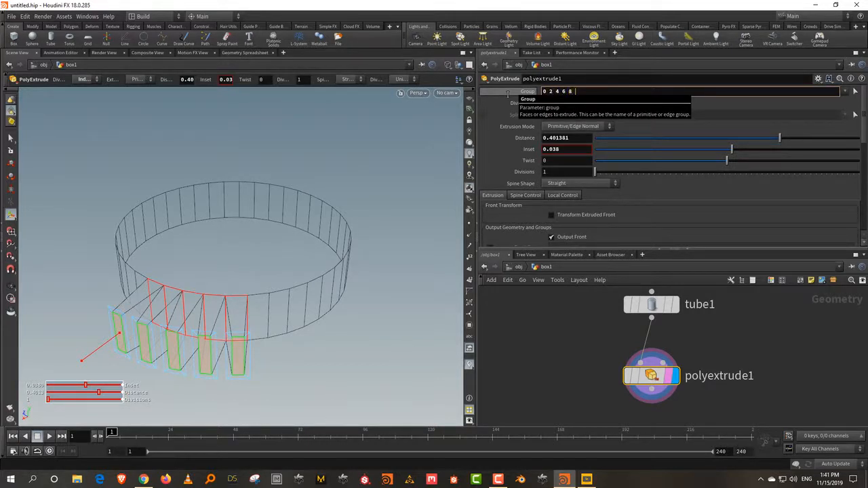
{"action": "type", "text": "8 10 12 14"}
{"action": "key", "text": "Return"}
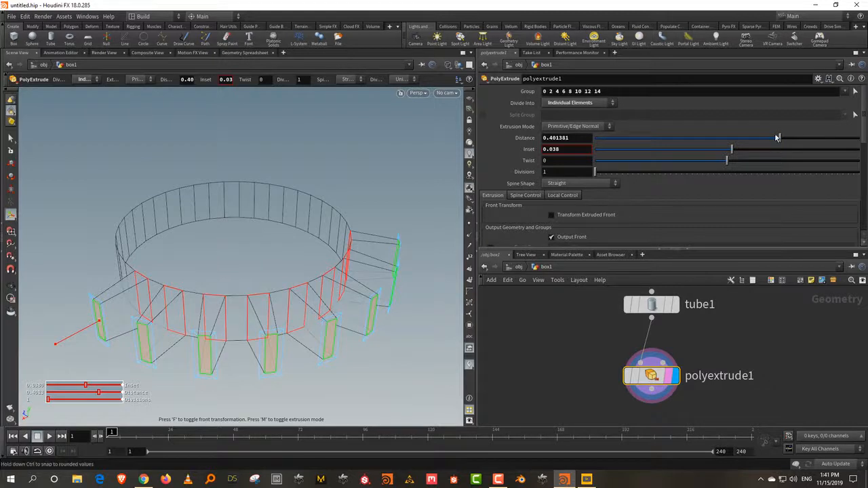
{"action": "left_click_drag", "start_coordinate": [778, 138], "coordinate": [761, 141]}
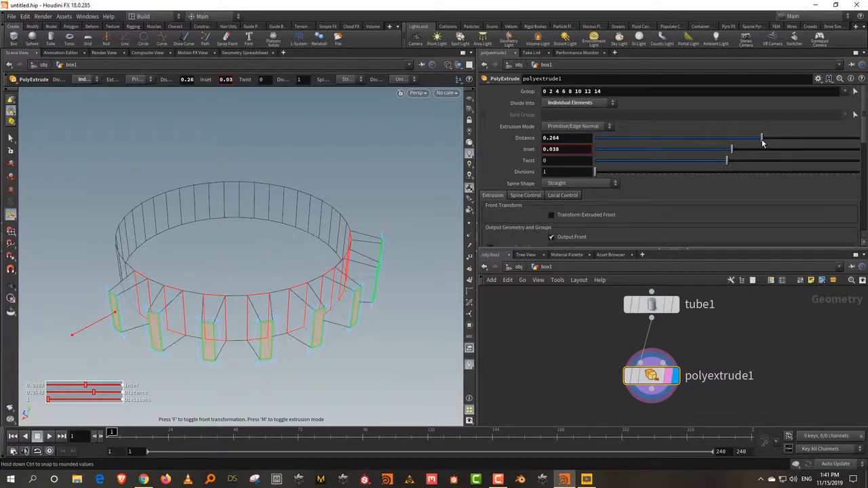
{"action": "left_click_drag", "start_coordinate": [611, 249], "coordinate": [611, 219]}
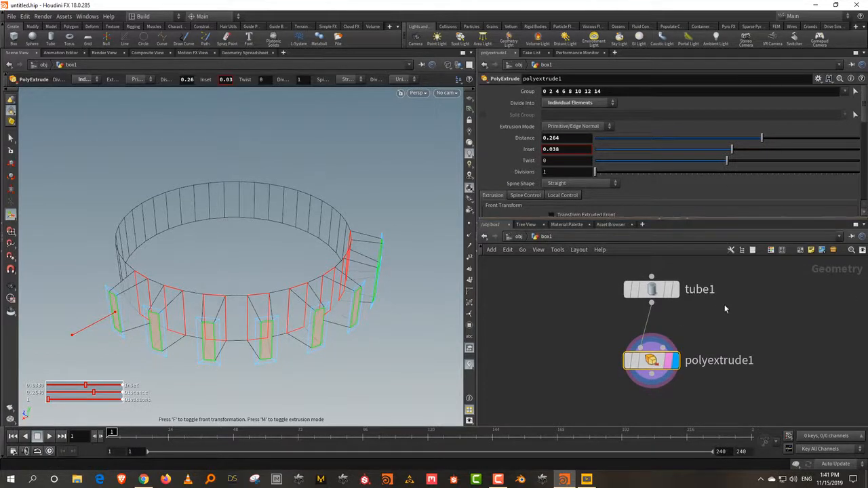
Restrict the polyextrude1 group to primitive 0 and move the node farther below tube1 in the network
{"action": "left_click_drag", "start_coordinate": [604, 91], "coordinate": [532, 91]}
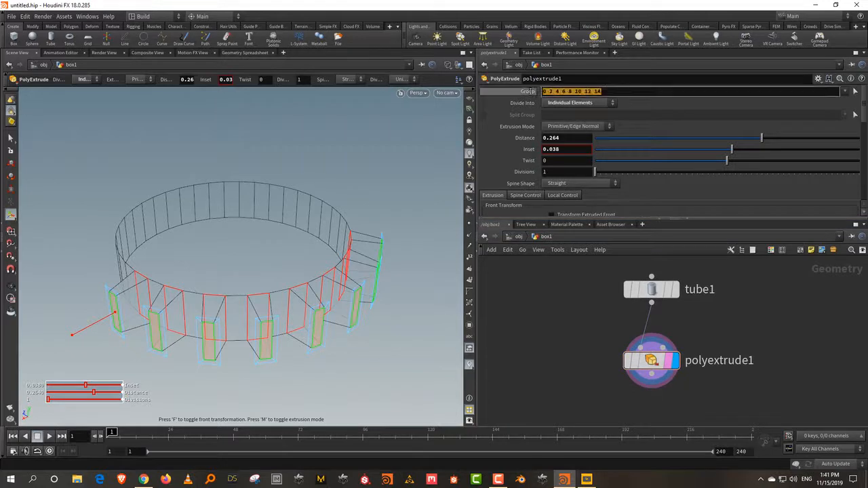
{"action": "type", "text": "0"}
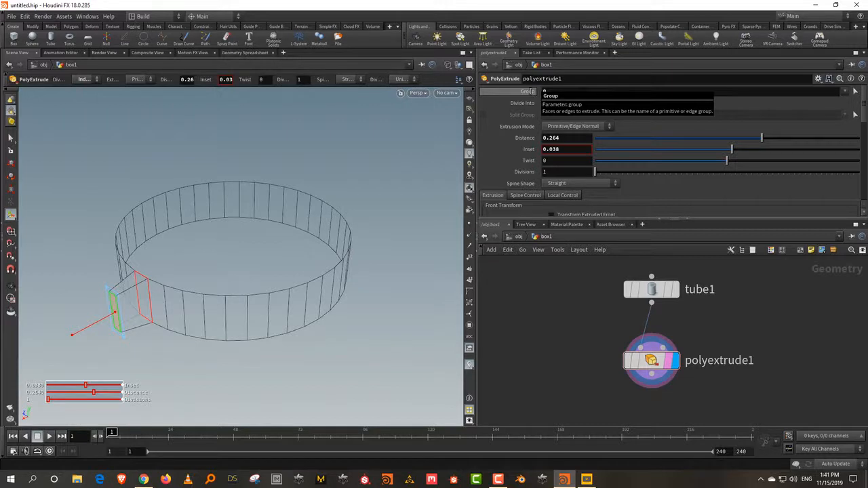
{"action": "middle_click_drag", "start_coordinate": [775, 314], "coordinate": [740, 314]}
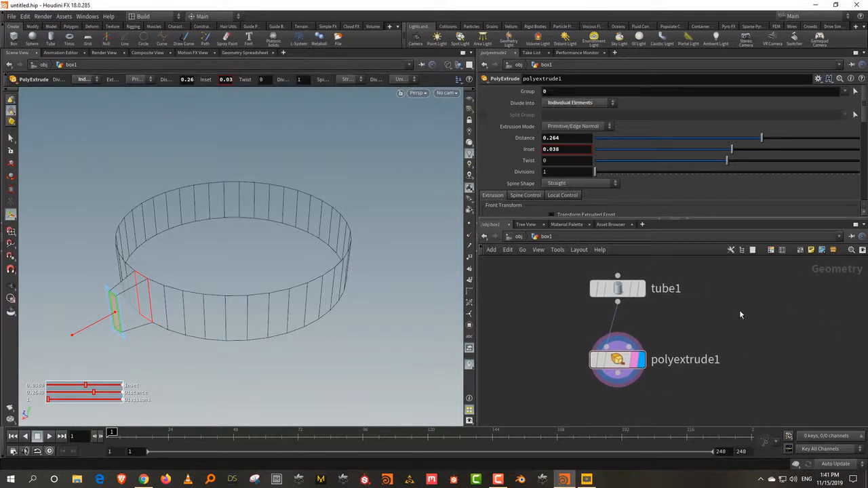
{"action": "left_click_drag", "start_coordinate": [734, 221], "coordinate": [727, 166]}
{"action": "left_click_drag", "start_coordinate": [633, 331], "coordinate": [633, 370]}
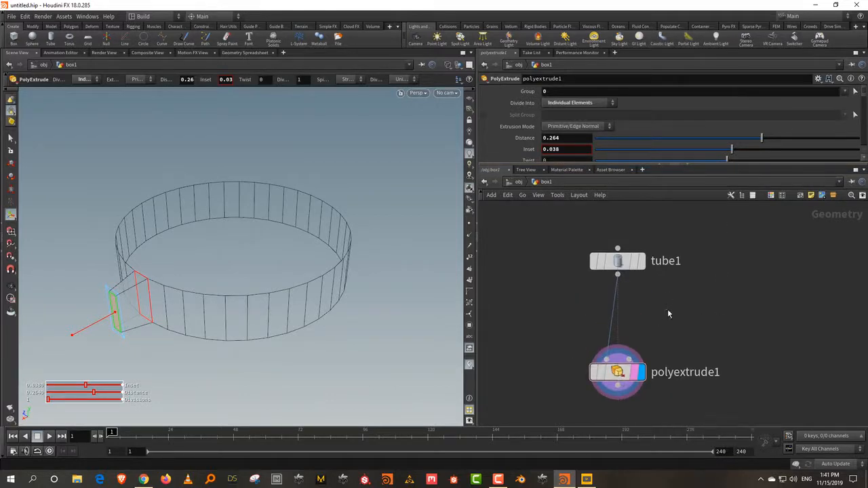
Add a Group node to the network and insert it on the wire between tube1 and polyextrude1
{"action": "key", "text": "Tab"}
{"action": "type", "text": "group"}
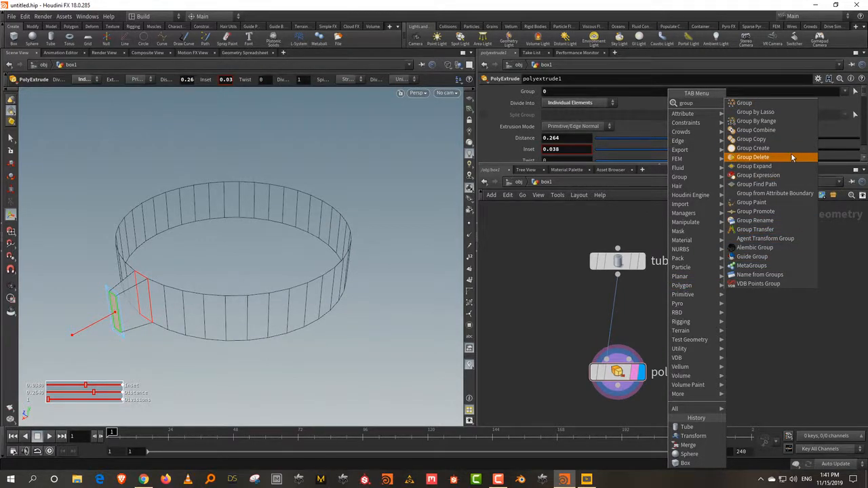
{"action": "left_click", "coordinate": [788, 104]}
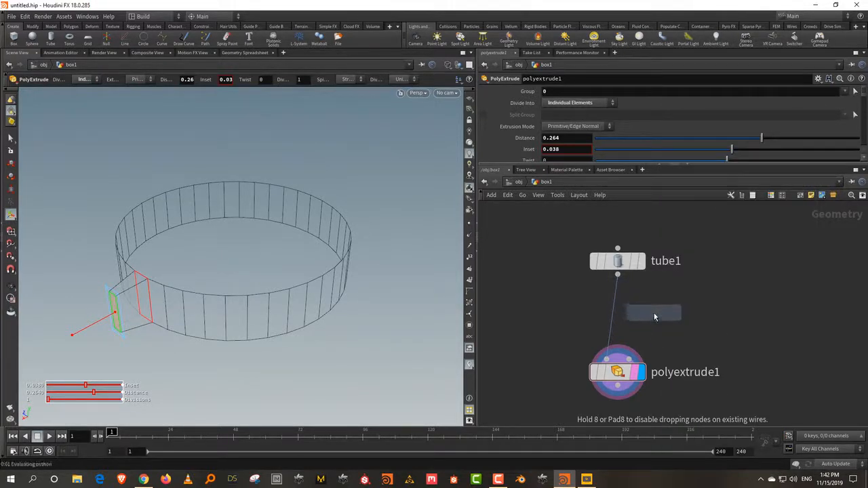
{"action": "left_click", "coordinate": [690, 314]}
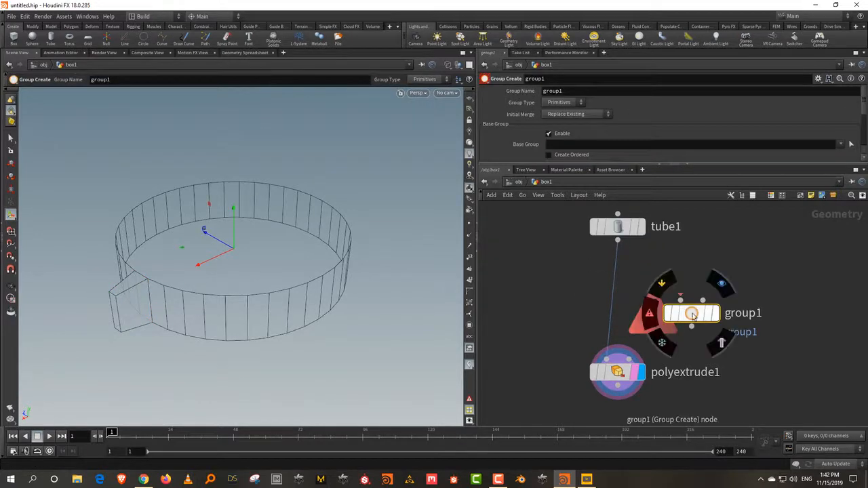
{"action": "left_click_drag", "start_coordinate": [692, 316], "coordinate": [663, 306]}
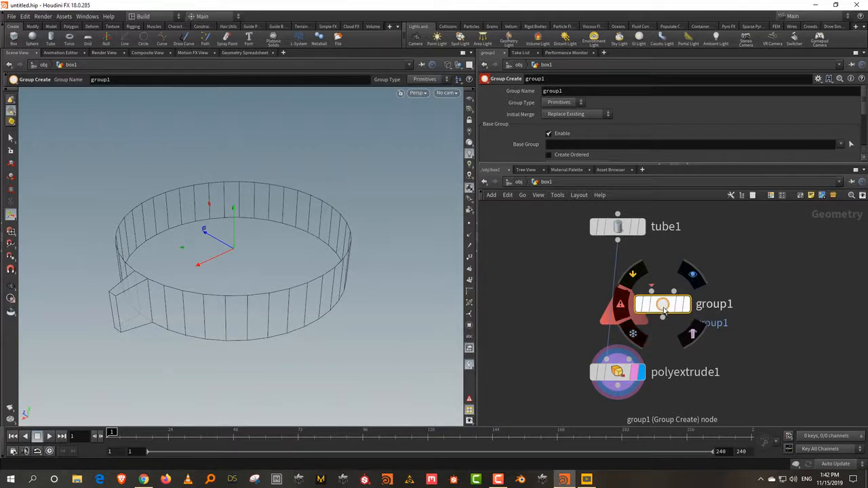
{"action": "left_click_drag", "start_coordinate": [664, 309], "coordinate": [620, 311]}
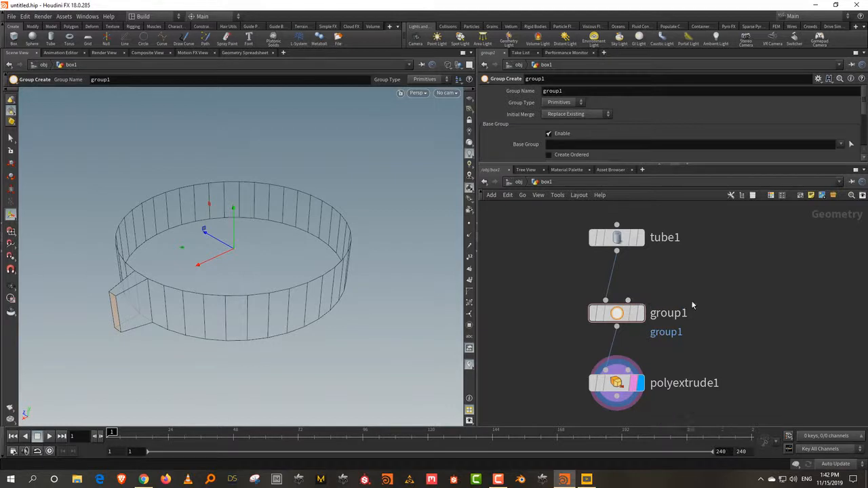
Pull group1 off the wire and reinsert it between tube1 and polyextrude1
{"action": "left_click_drag", "start_coordinate": [620, 313], "coordinate": [744, 310]}
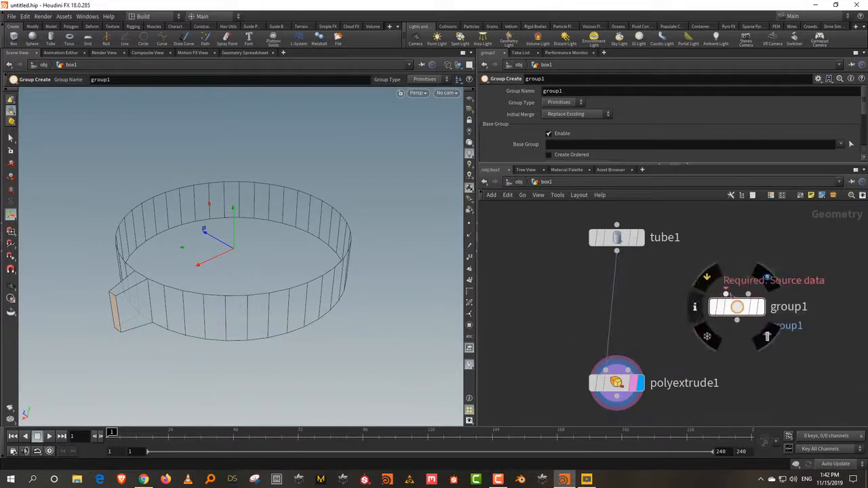
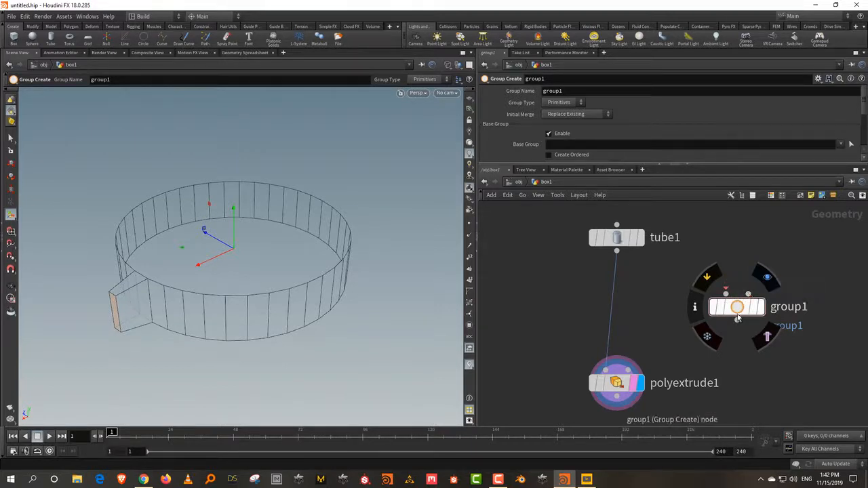
{"action": "left_click", "coordinate": [733, 311]}
{"action": "left_click_drag", "start_coordinate": [736, 311], "coordinate": [713, 313]}
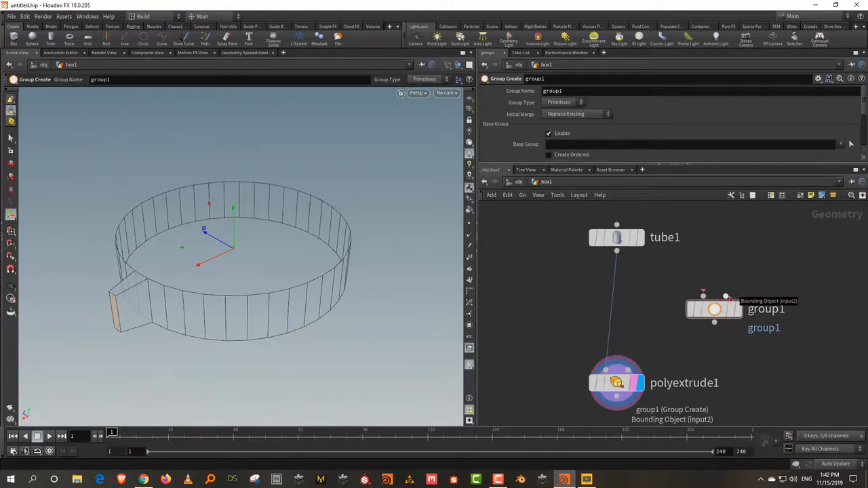
{"action": "left_click_drag", "start_coordinate": [725, 309], "coordinate": [619, 313]}
{"action": "left_click", "coordinate": [604, 315]}
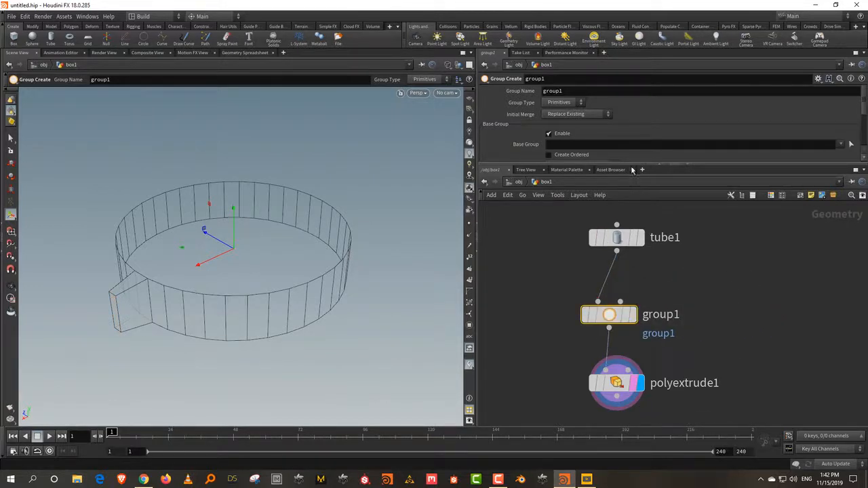
Display group1 to preview its grouped primitives with an empty base group, and delete the node
{"action": "left_click_drag", "start_coordinate": [631, 164], "coordinate": [633, 257]}
{"action": "left_click", "coordinate": [631, 361]}
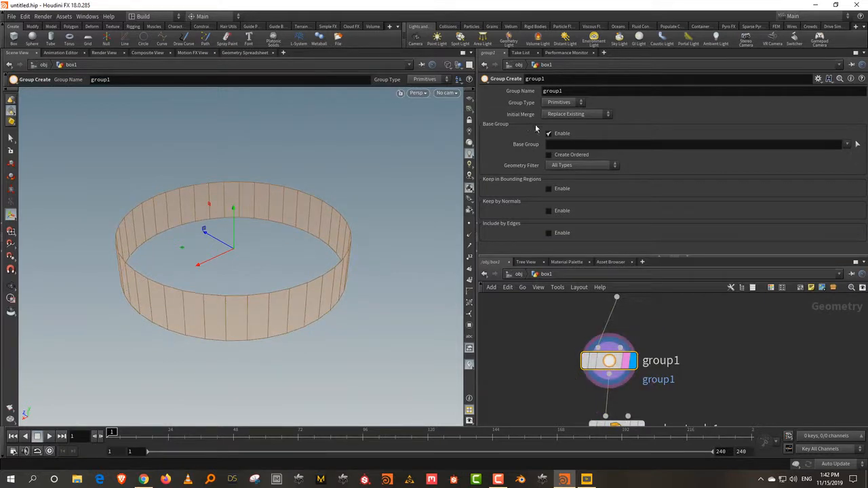
{"action": "left_click", "coordinate": [559, 143]}
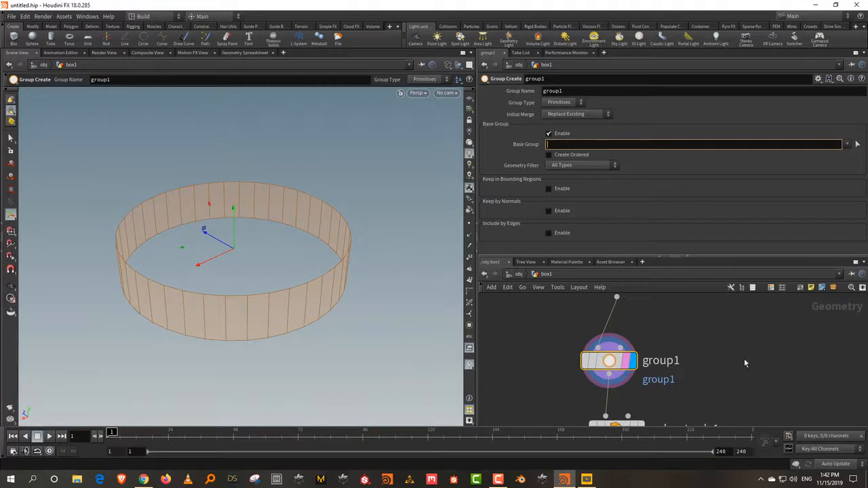
{"action": "key", "text": "Delete"}
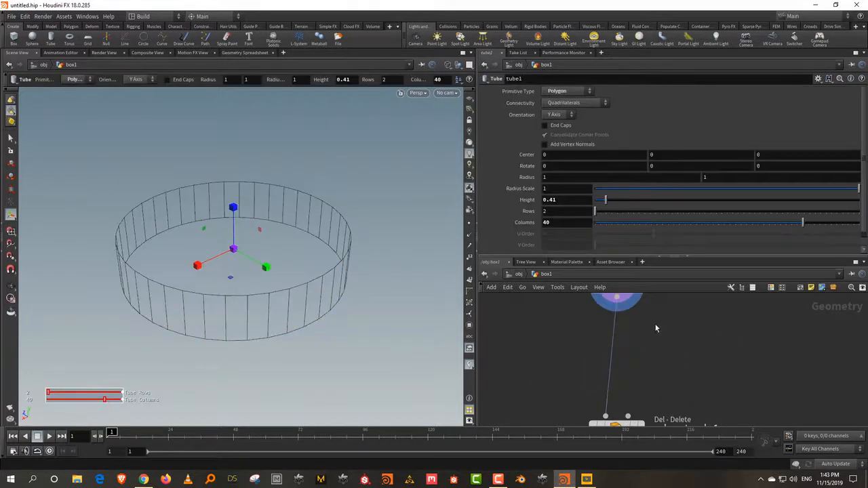
Select primitives 5-11 along the front of the tube in the viewport and create a Group node from them
{"action": "key", "text": "s"}
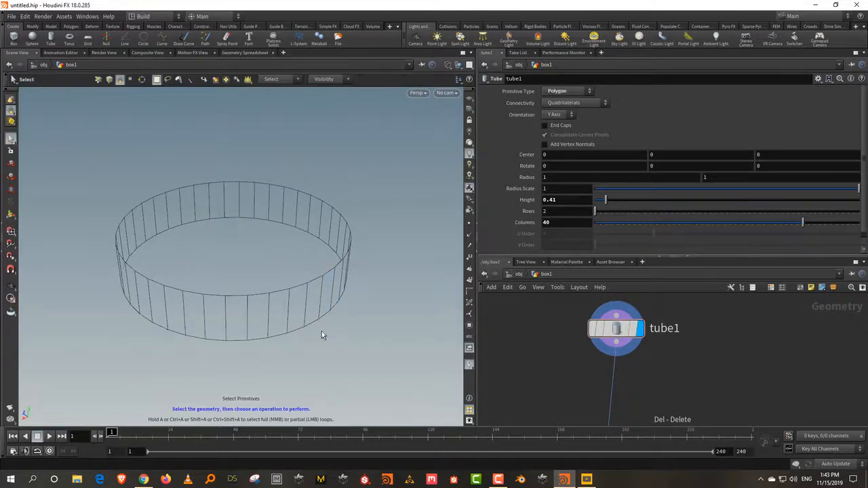
{"action": "left_click_drag", "start_coordinate": [322, 330], "coordinate": [238, 307]}
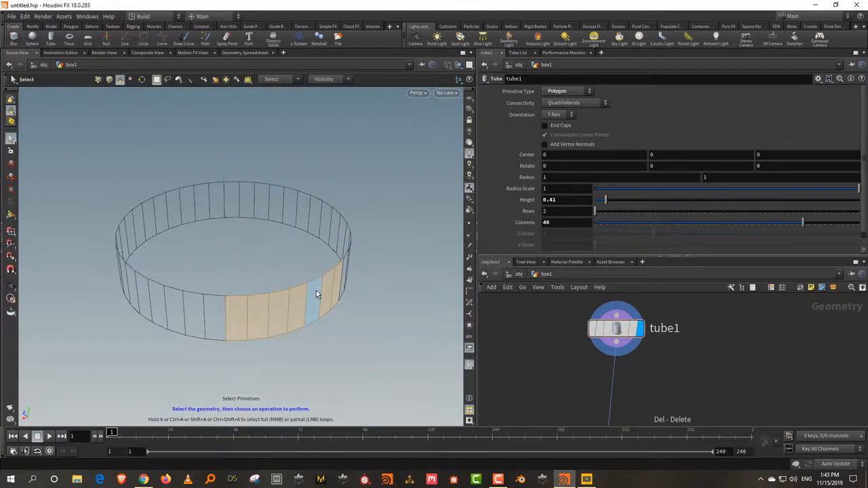
{"action": "key", "text": "Tab"}
{"action": "type", "text": "group"}
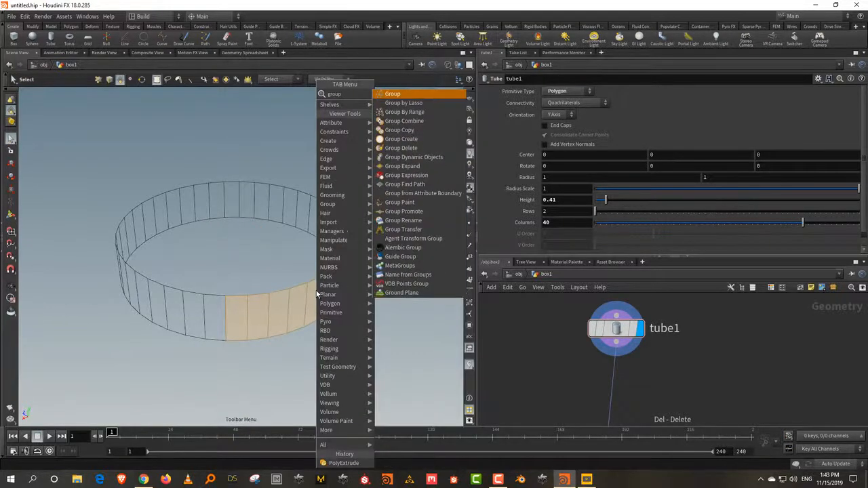
{"action": "key", "text": "Return"}
{"action": "middle_click_drag", "start_coordinate": [712, 350], "coordinate": [708, 399]}
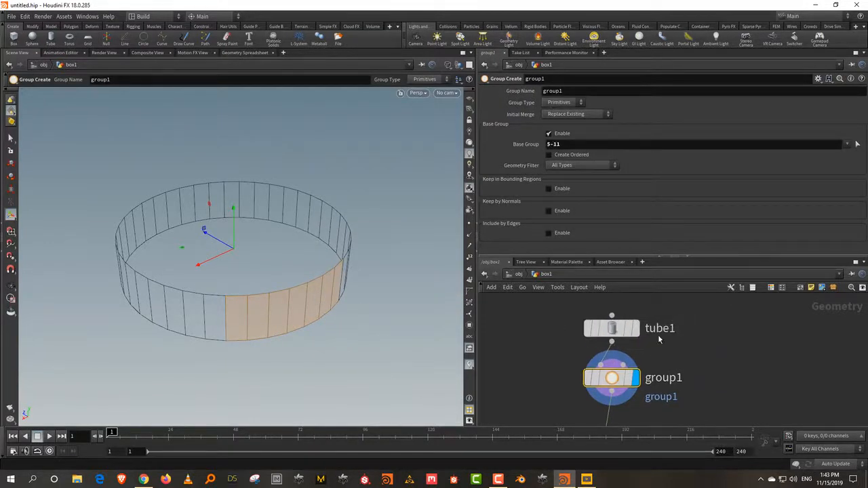
Set the group name in group1 to ext
{"action": "mouse_move", "coordinate": [570, 363]}
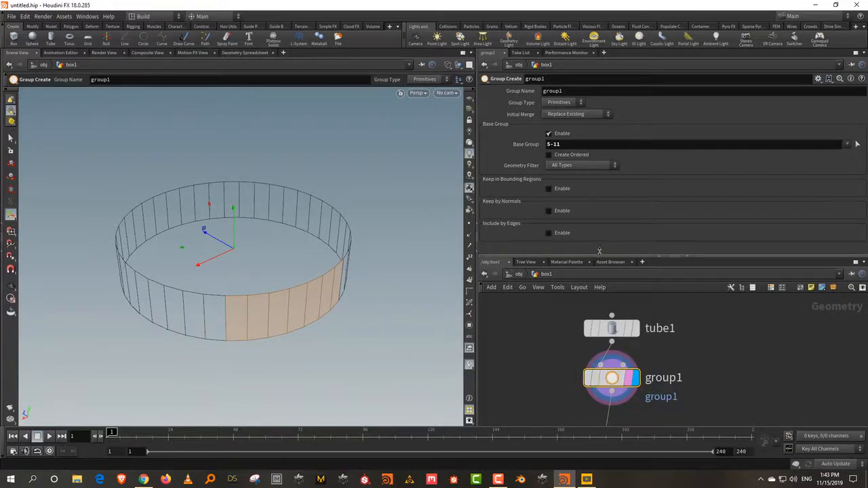
{"action": "left_click_drag", "start_coordinate": [600, 251], "coordinate": [599, 170]}
{"action": "double_click", "coordinate": [575, 92]}
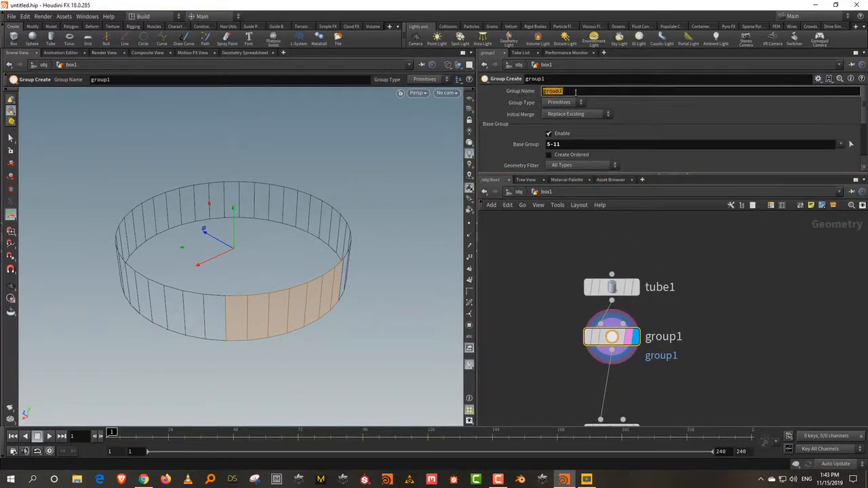
{"action": "type", "text": "ext"}
{"action": "key", "text": "Return"}
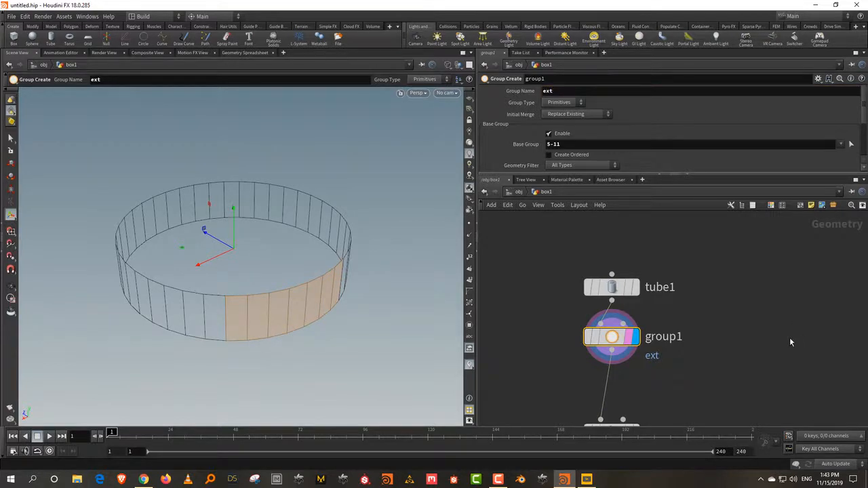
Display polyextrude1 and move it closer below group1 in the network
{"action": "middle_click_drag", "start_coordinate": [789, 337], "coordinate": [796, 279]}
{"action": "left_click", "coordinate": [641, 378]}
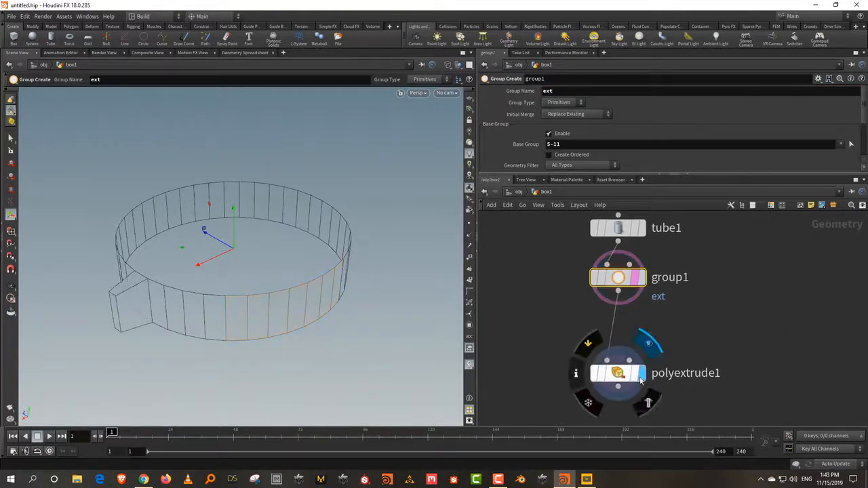
{"action": "left_click_drag", "start_coordinate": [636, 382], "coordinate": [635, 351]}
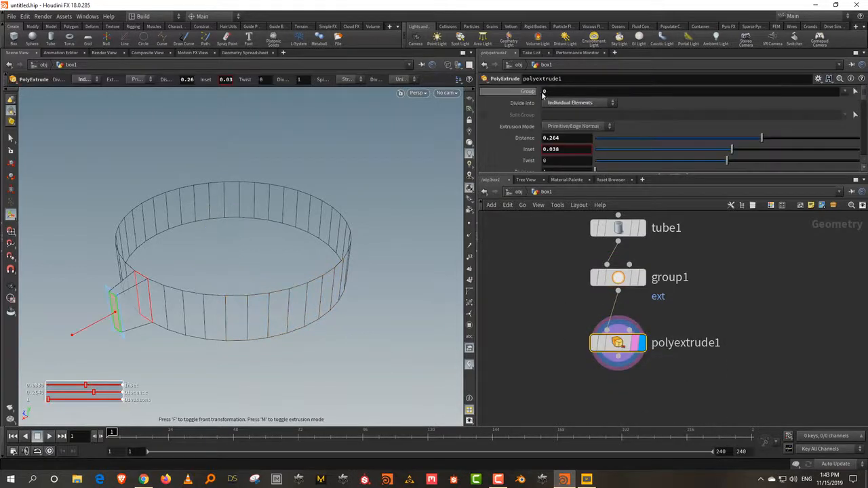
Set the group of polyextrude1 to ext so it extrudes only the primitives grouped in group1
{"action": "left_click", "coordinate": [550, 92]}
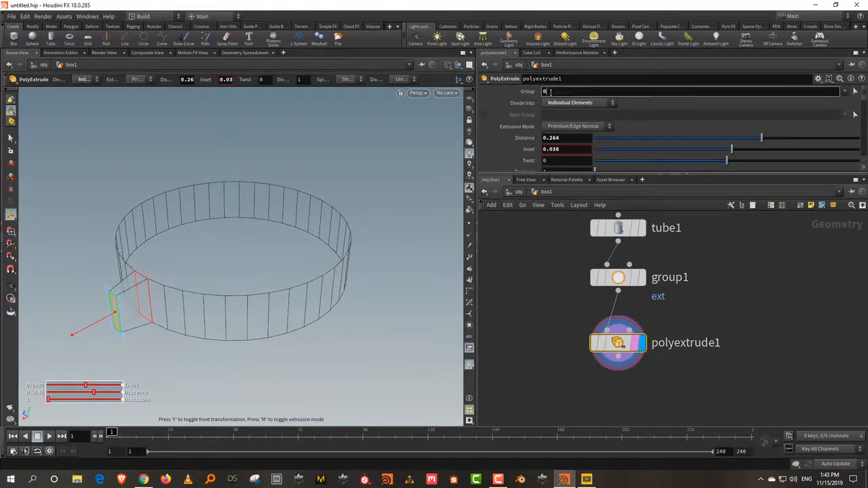
{"action": "key", "text": "BackSpace"}
{"action": "type", "text": "ext"}
{"action": "key", "text": "Return"}
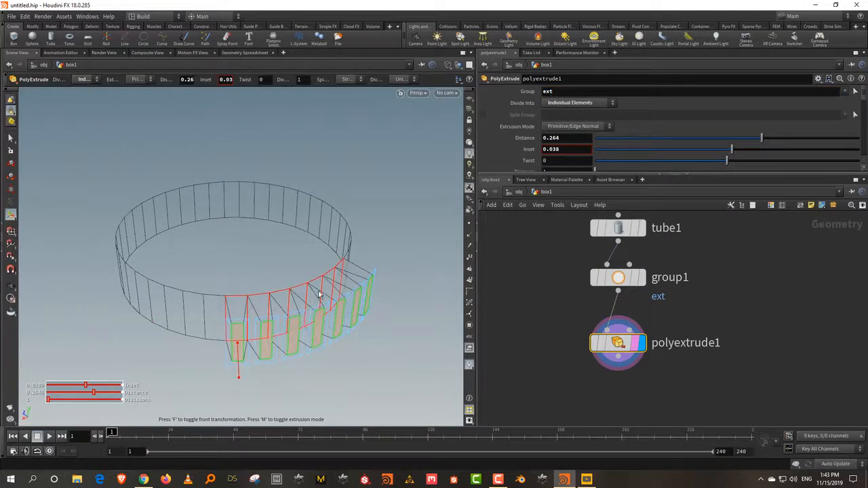
{"action": "left_click", "coordinate": [844, 91]}
{"action": "left_click", "coordinate": [848, 103]}
Display group1, move polyextrude1 further down the network, and insert a second Group node on the wire between them
{"action": "left_click", "coordinate": [640, 278]}
{"action": "left_click_drag", "start_coordinate": [613, 345], "coordinate": [613, 392]}
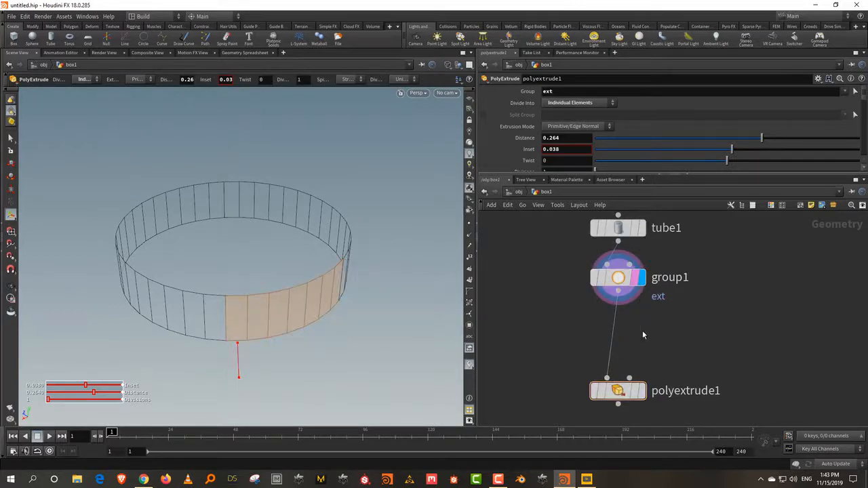
{"action": "key", "text": "Tab"}
{"action": "type", "text": "grou"}
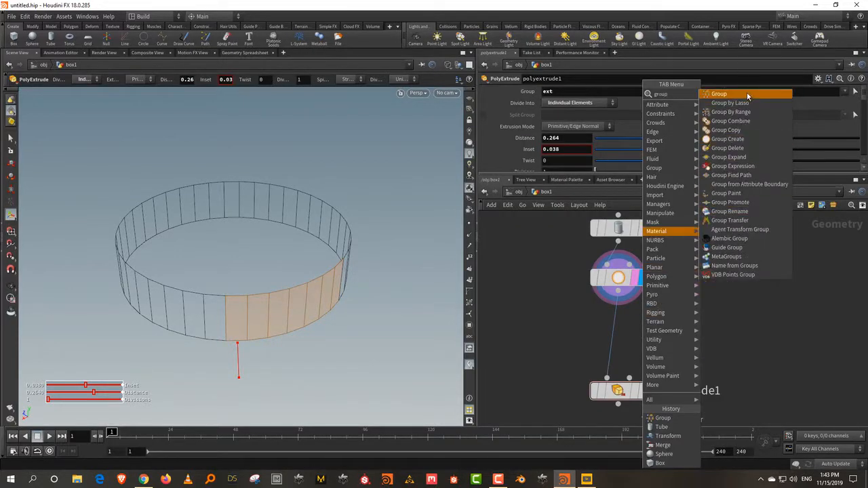
{"action": "left_click", "coordinate": [746, 93]}
{"action": "left_click", "coordinate": [617, 341]}
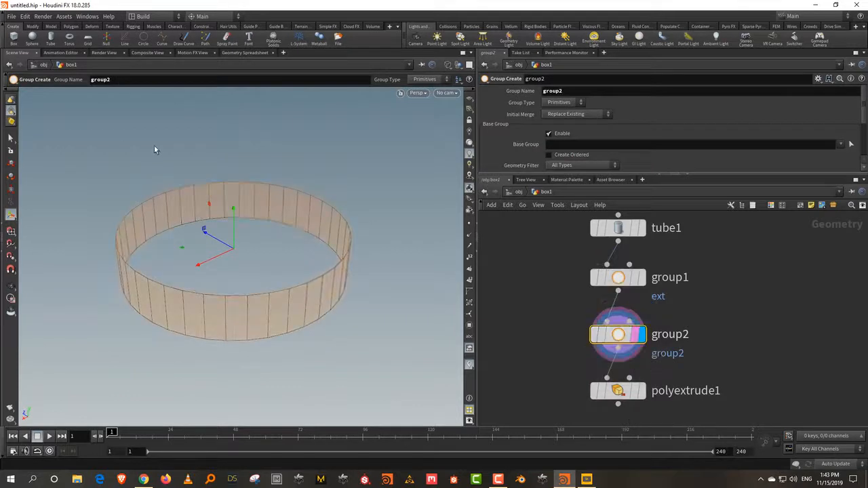
Box-select the primitives along the back of the tube and set the group name in group2 to exta
{"action": "left_click_drag", "start_coordinate": [154, 144], "coordinate": [243, 236]}
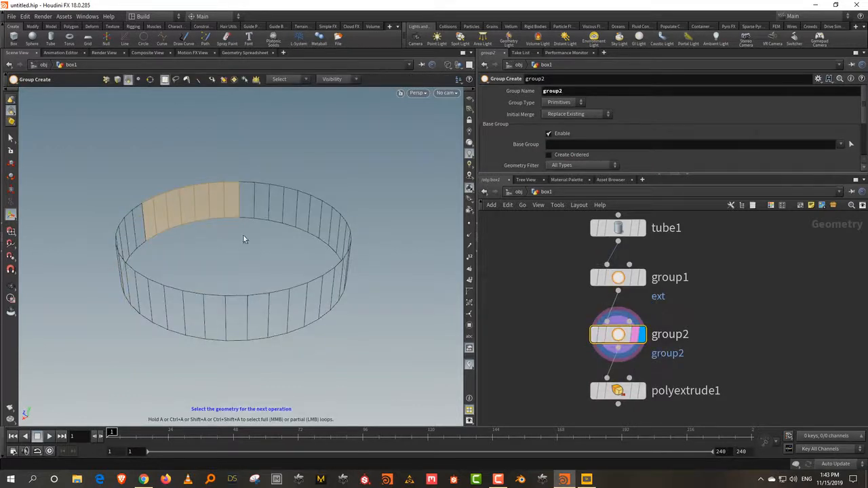
{"action": "double_click", "coordinate": [544, 91]}
{"action": "type", "text": "exta"}
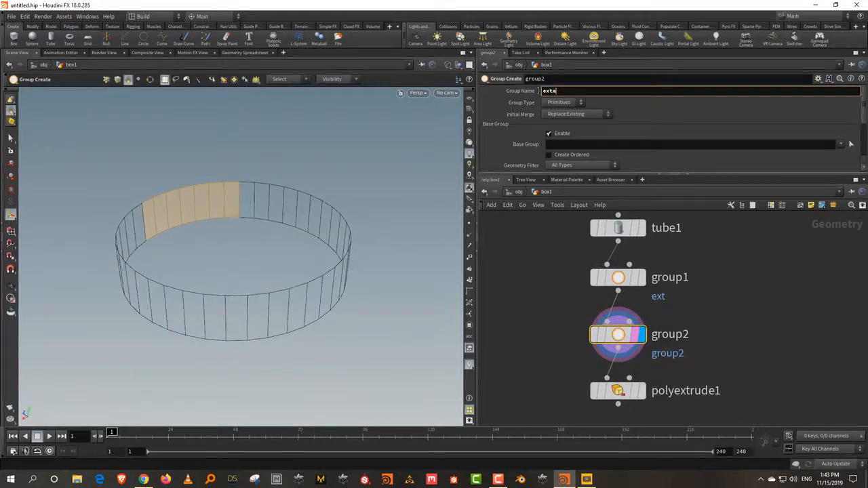
{"action": "key", "text": "Return"}
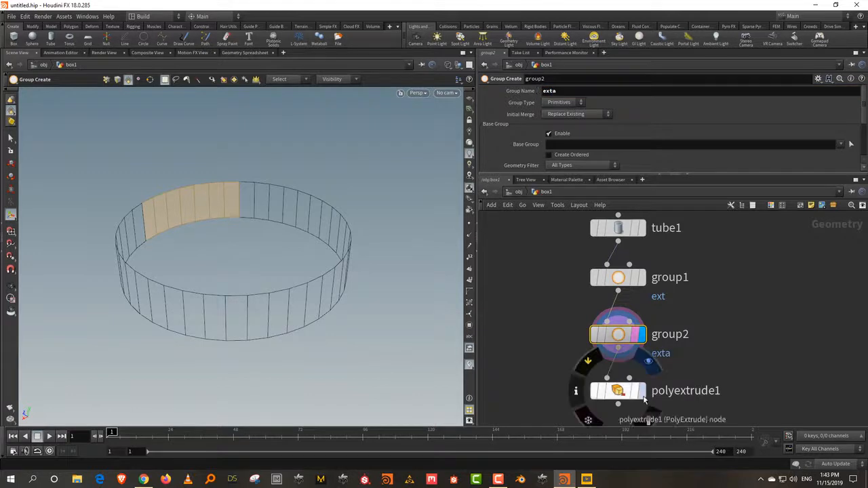
Display polyextrude1 and add the exta group to its group field alongside ext
{"action": "left_click", "coordinate": [637, 398]}
{"action": "left_click", "coordinate": [616, 392]}
{"action": "left_click", "coordinate": [844, 91]}
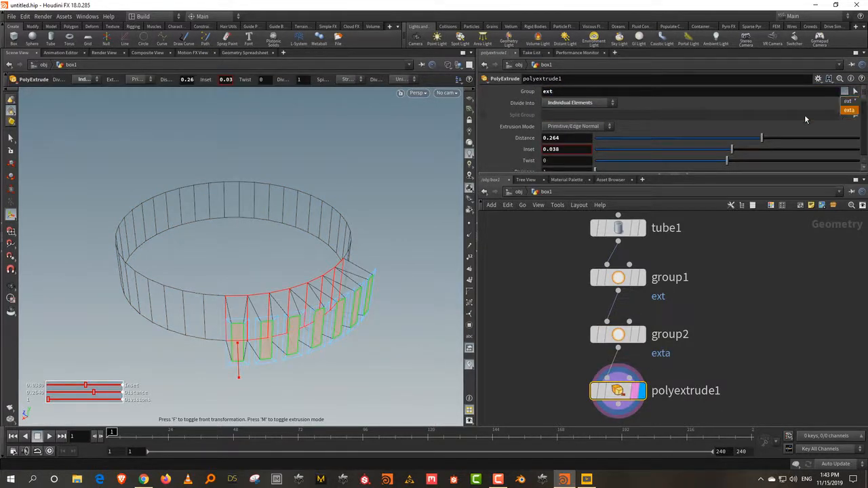
{"action": "left_click", "coordinate": [849, 110]}
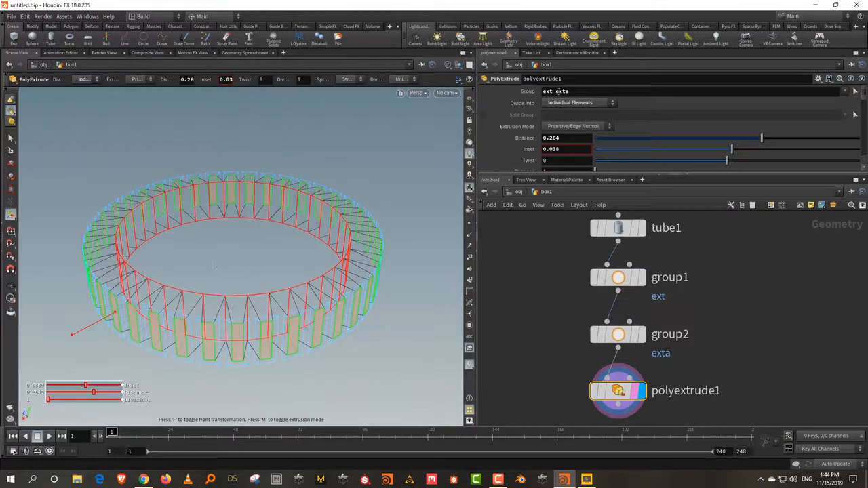
Set the base group of group2 by picking primitives 26-33 along the back of the tube in the viewport
{"action": "left_click", "coordinate": [618, 334]}
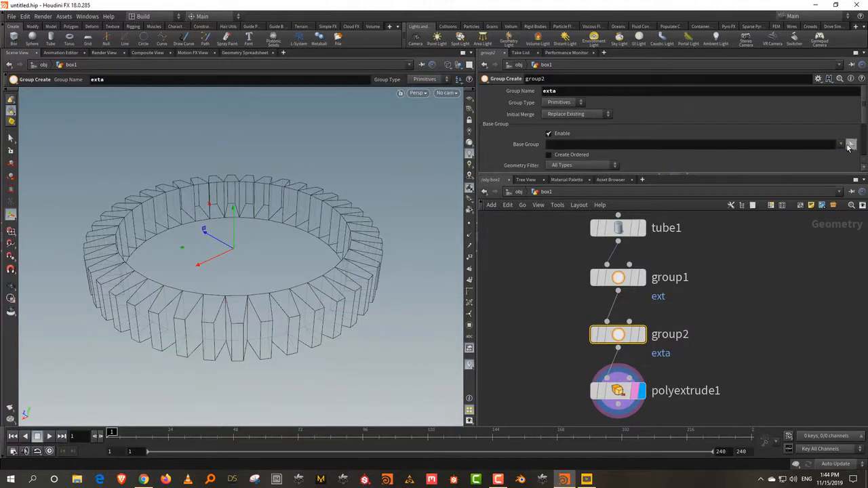
{"action": "left_click", "coordinate": [641, 335]}
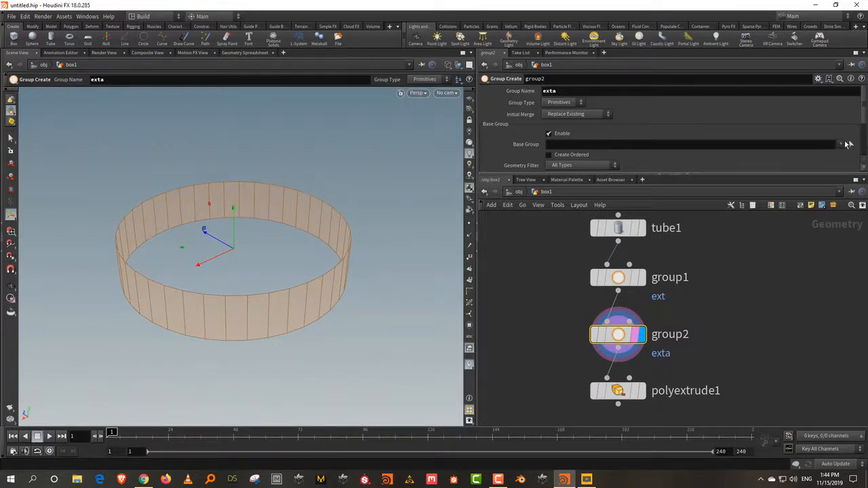
{"action": "left_click", "coordinate": [852, 144]}
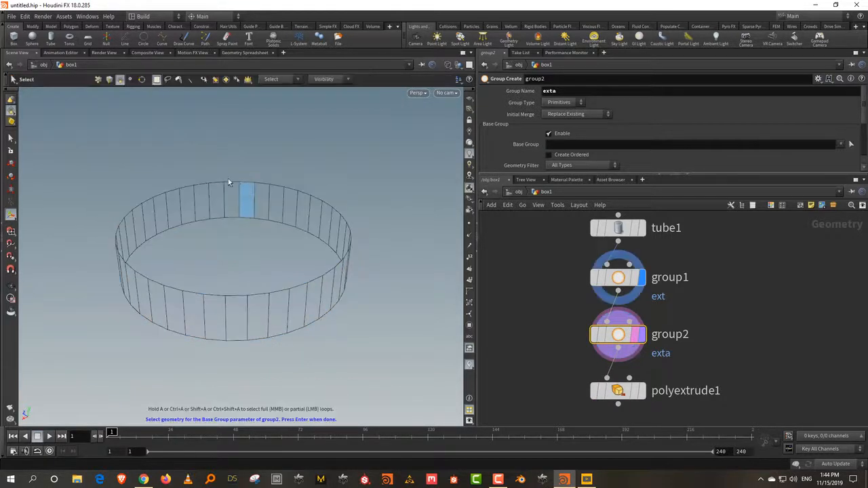
{"action": "left_click_drag", "start_coordinate": [129, 148], "coordinate": [223, 242]}
{"action": "key", "text": "Return"}
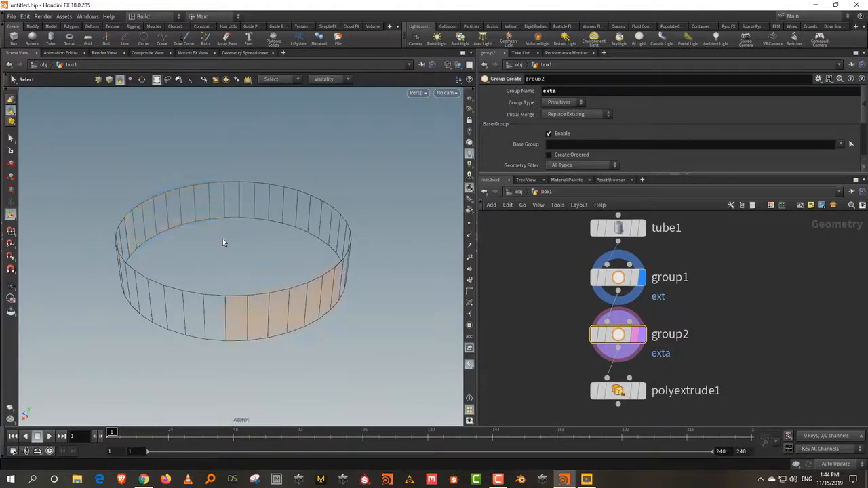
Display polyextrude1 and set its group to exta ext so both primitive groups are extruded
{"action": "left_click", "coordinate": [642, 392]}
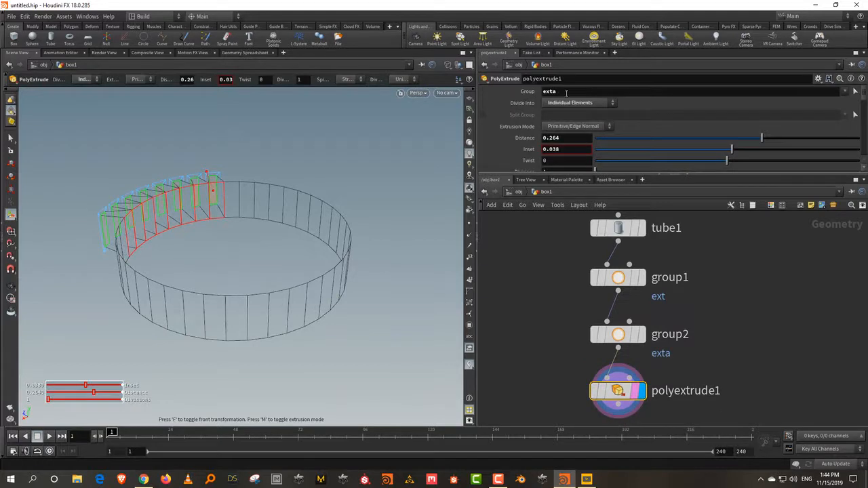
{"action": "left_click", "coordinate": [566, 92]}
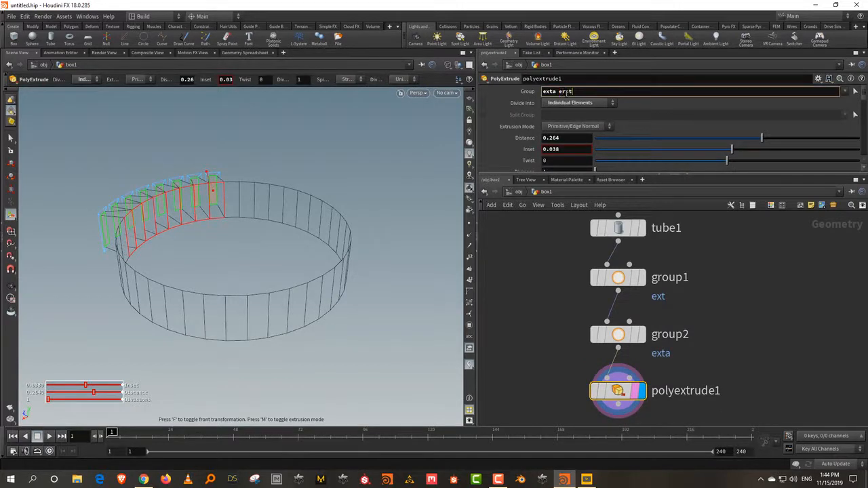
{"action": "key", "text": "Return"}
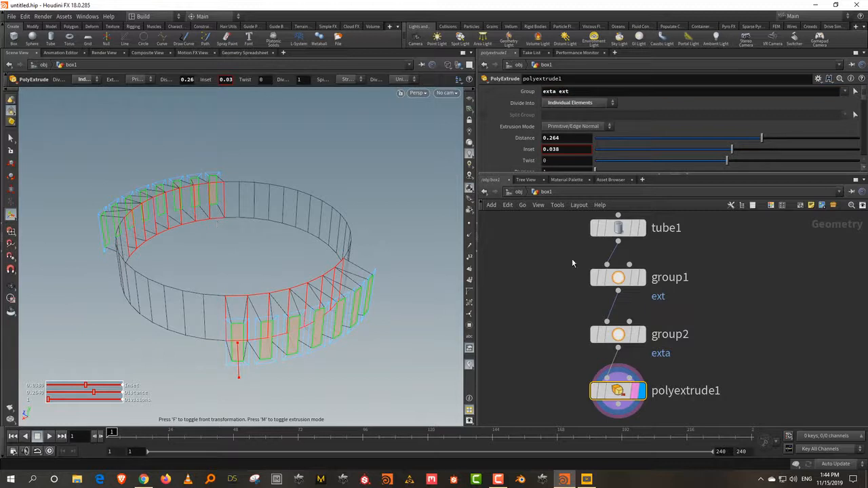
Toggle the bypass of group2 on and off to compare the extrusion, and delete the node
{"action": "mouse_move", "coordinate": [617, 333]}
{"action": "left_click", "coordinate": [589, 306]}
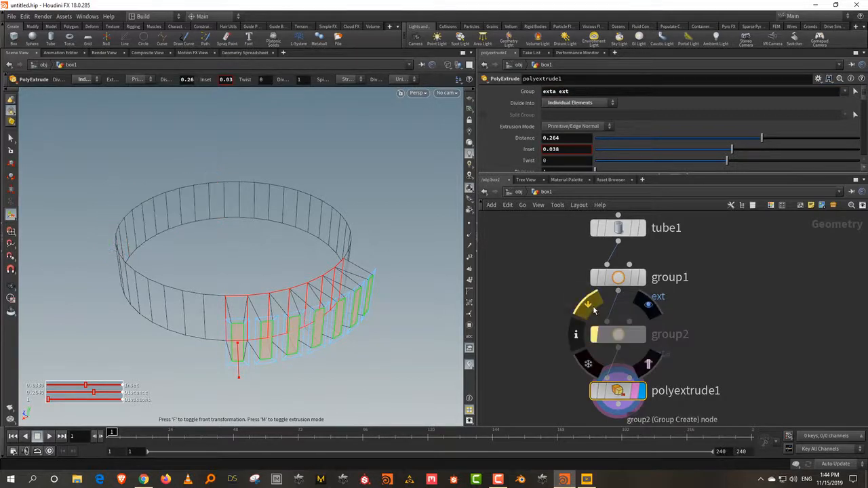
{"action": "left_click", "coordinate": [593, 307]}
{"action": "left_click", "coordinate": [593, 307]}
{"action": "left_click", "coordinate": [592, 308]}
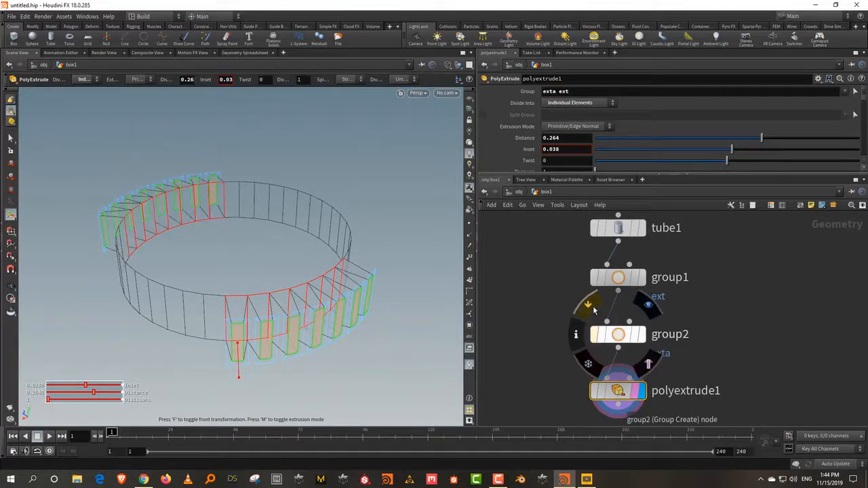
{"action": "left_click", "coordinate": [591, 307]}
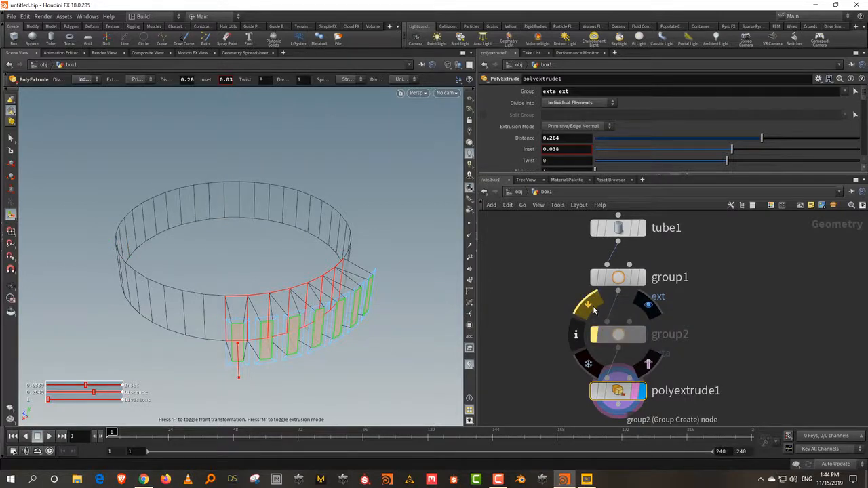
{"action": "left_click", "coordinate": [593, 307]}
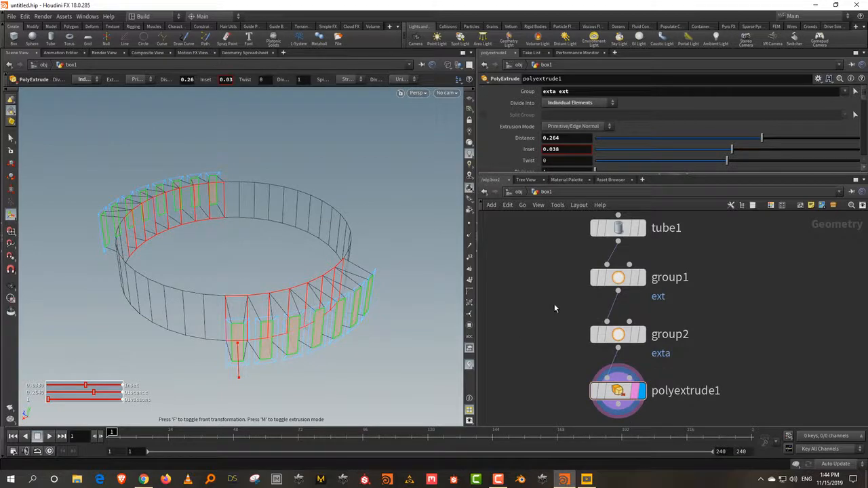
{"action": "left_click_drag", "start_coordinate": [554, 308], "coordinate": [776, 372]}
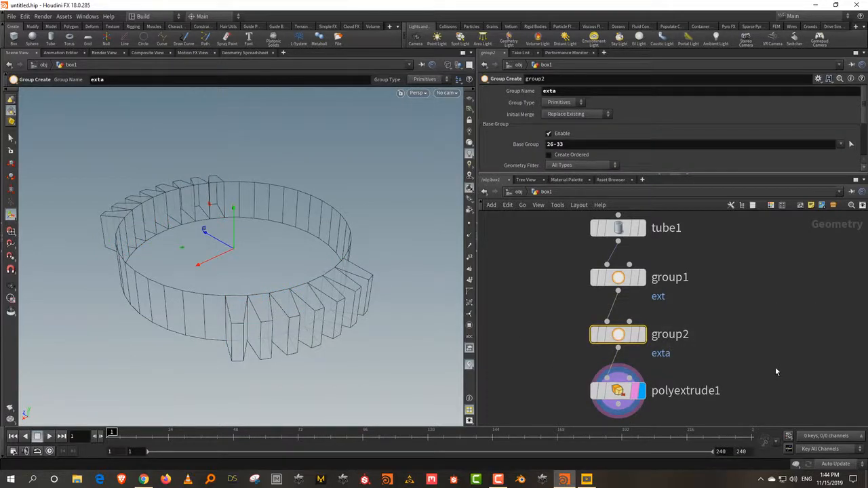
{"action": "key", "text": "Delete"}
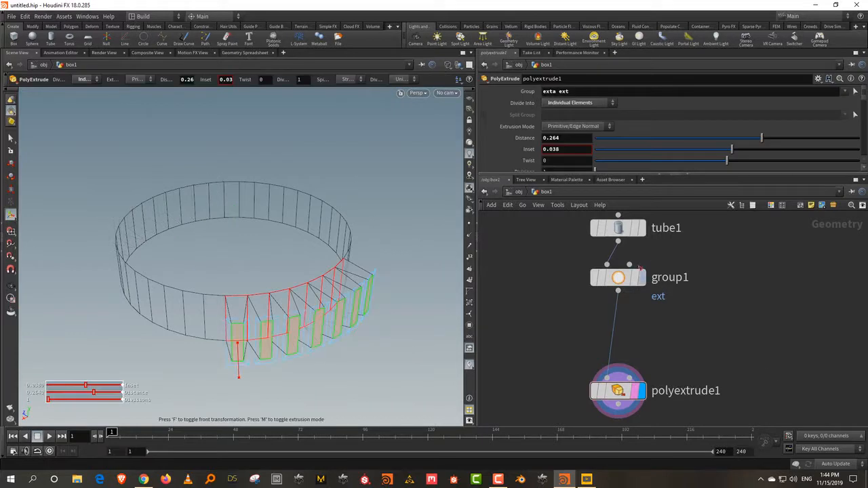
In group1, disable Base Group and enable Keep in Bounding Regions with a bounding box
{"action": "left_click", "coordinate": [608, 281]}
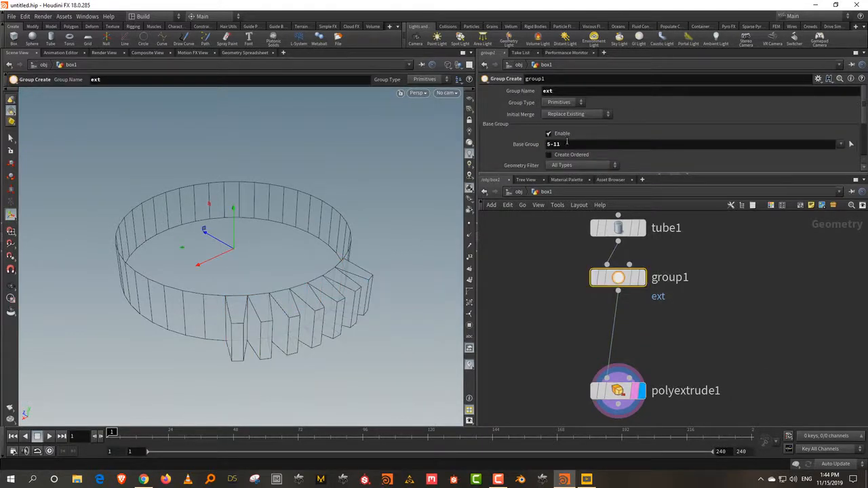
{"action": "left_click", "coordinate": [562, 134]}
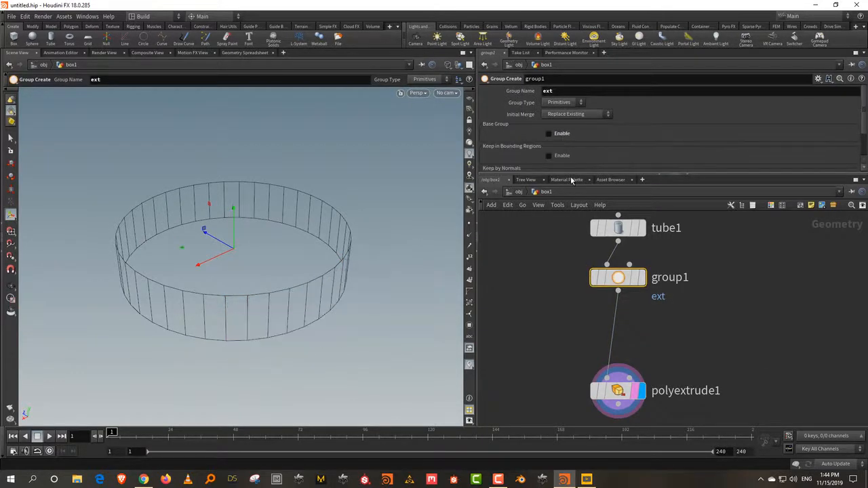
{"action": "left_click_drag", "start_coordinate": [570, 174], "coordinate": [568, 234]}
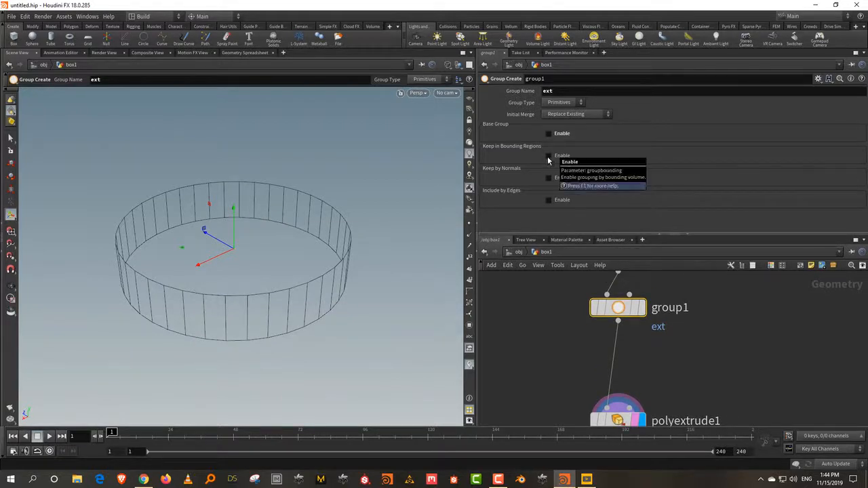
{"action": "left_click", "coordinate": [549, 156]}
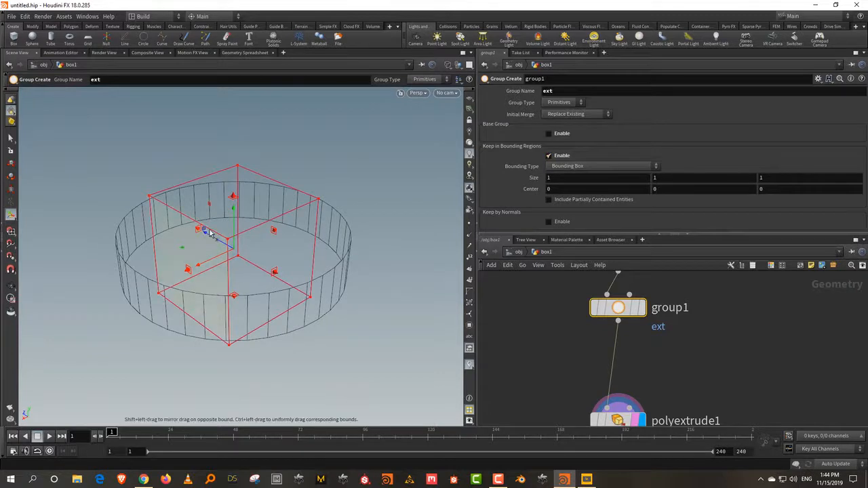
Move the bounding box to about -0.77 in Z and stretch it to about 2.56 in X, centered at about -0.26
{"action": "left_click_drag", "start_coordinate": [216, 241], "coordinate": [273, 275]}
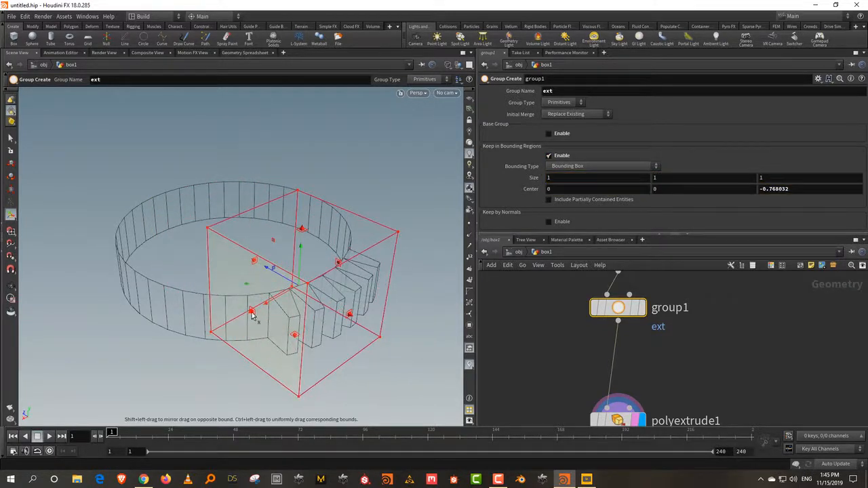
{"action": "left_click_drag", "start_coordinate": [253, 316], "coordinate": [192, 339]}
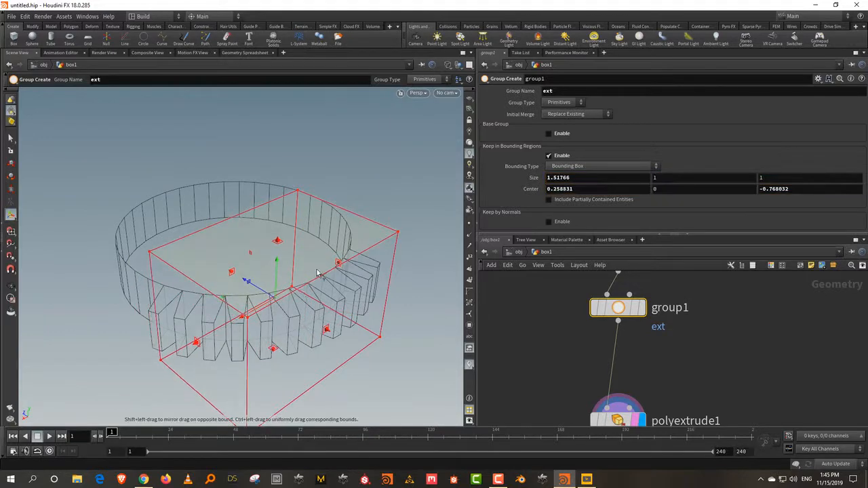
{"action": "left_click_drag", "start_coordinate": [337, 262], "coordinate": [402, 217]}
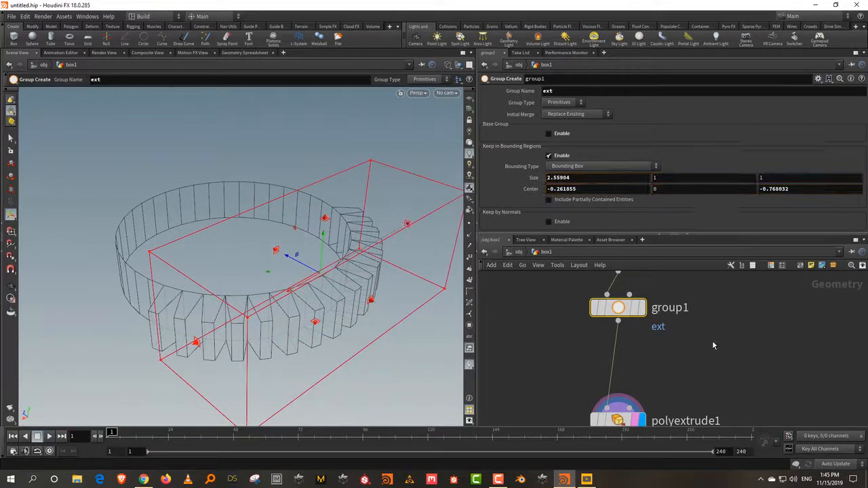
Remove exta from the group field of polyextrude1, leaving only ext
{"action": "middle_click_drag", "start_coordinate": [711, 344], "coordinate": [709, 312]}
{"action": "left_click", "coordinate": [626, 385]}
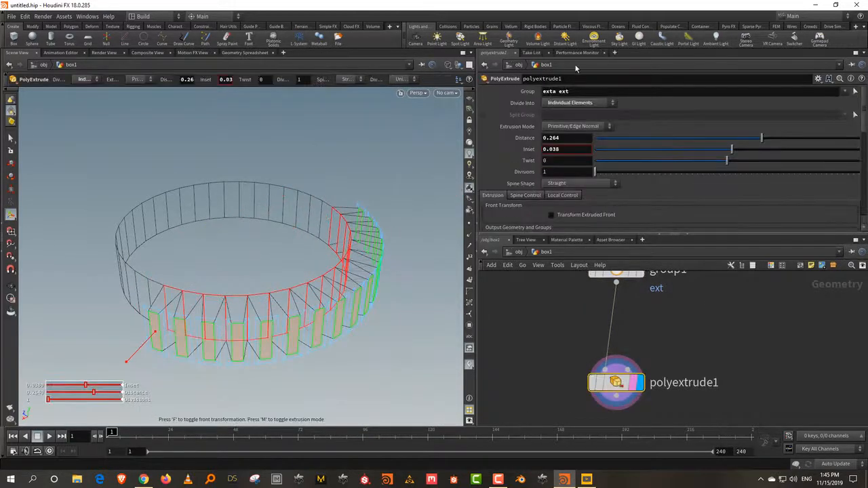
{"action": "left_click_drag", "start_coordinate": [559, 91], "coordinate": [540, 91]}
{"action": "key", "text": "BackSpace"}
{"action": "key", "text": "Return"}
Move the bounding box of group1 off the tube along Z to a center of about -2.04
{"action": "left_click_drag", "start_coordinate": [303, 213], "coordinate": [306, 201], "text": "alt"}
{"action": "right_click_drag", "start_coordinate": [306, 201], "coordinate": [329, 184], "text": "alt"}
{"action": "middle_click_drag", "start_coordinate": [330, 184], "coordinate": [282, 226], "text": "alt"}
{"action": "middle_click_drag", "start_coordinate": [610, 303], "coordinate": [620, 368]}
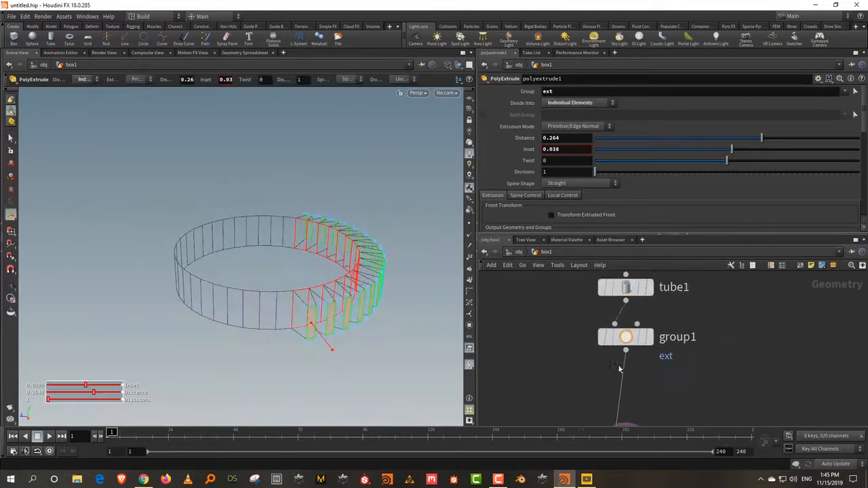
{"action": "left_click_drag", "start_coordinate": [712, 306], "coordinate": [617, 361]}
{"action": "left_click_drag", "start_coordinate": [324, 263], "coordinate": [434, 261]}
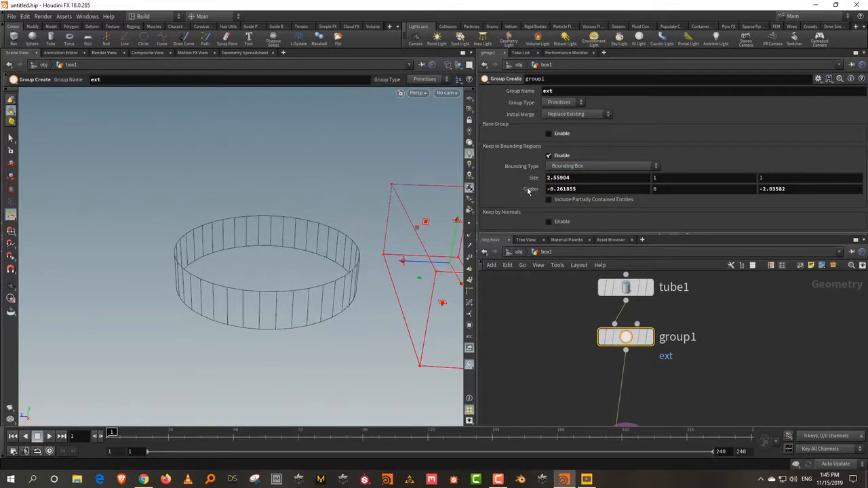
Keyframe the bounding box center at frame 1, and at frame 47 move the box past the tube's other side to about 1.94 in Z
{"action": "left_click", "coordinate": [529, 189], "text": "alt"}
{"action": "left_click_drag", "start_coordinate": [181, 433], "coordinate": [230, 433]}
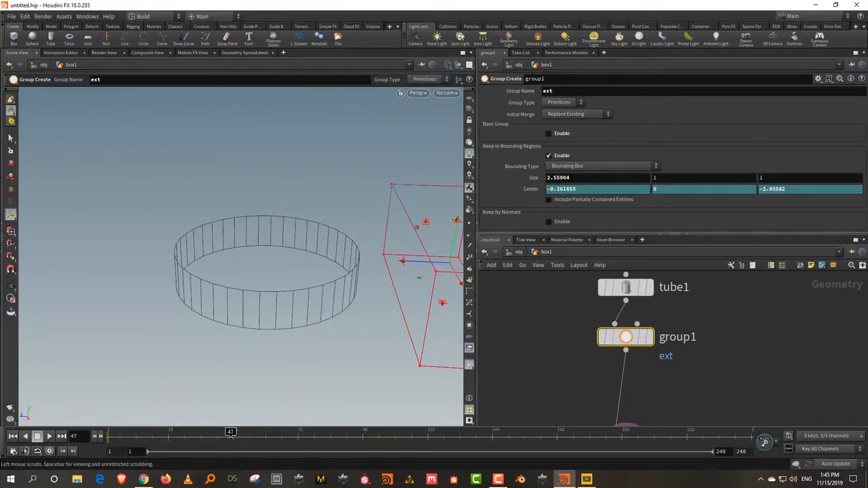
{"action": "left_click_drag", "start_coordinate": [413, 266], "coordinate": [84, 271]}
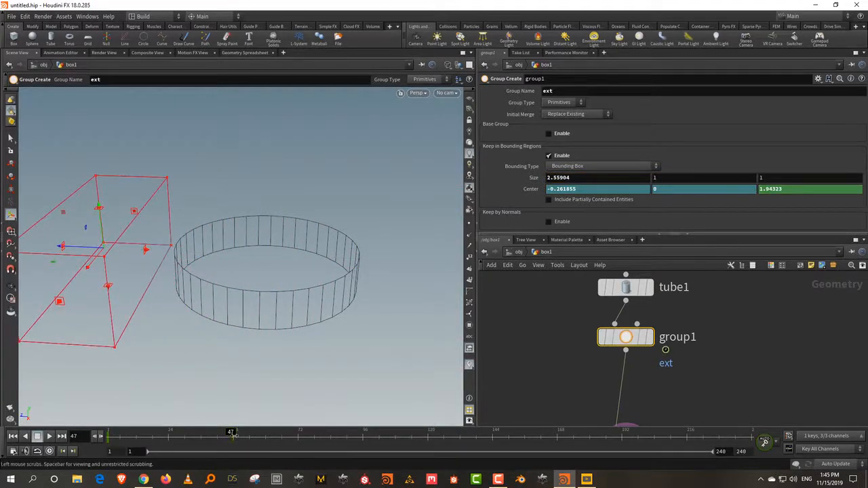
Scrub through the bounding box animation, return to frame 1 and delete the Center channels of group1
{"action": "left_click", "coordinate": [82, 434]}
{"action": "left_click_drag", "start_coordinate": [82, 434], "coordinate": [158, 434]}
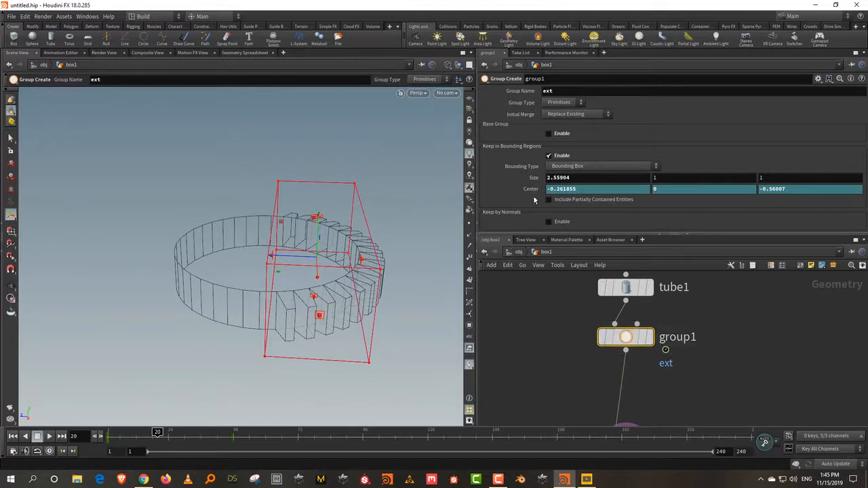
{"action": "left_click", "coordinate": [111, 432]}
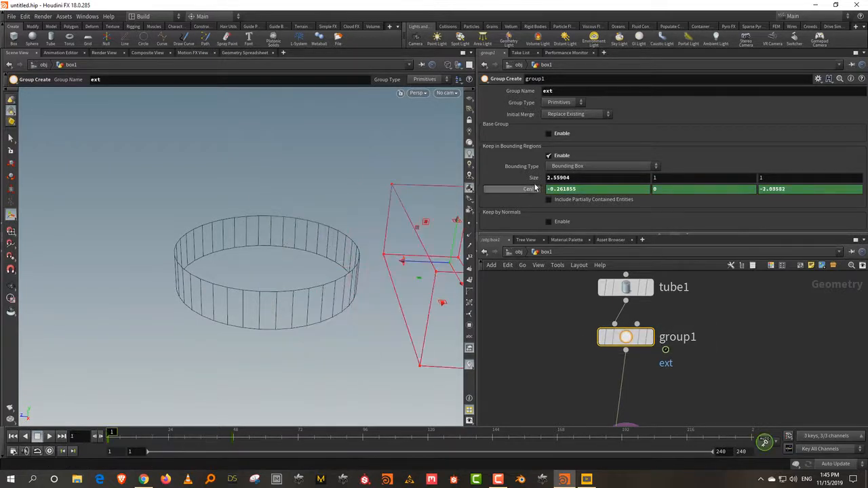
{"action": "right_click", "coordinate": [533, 190]}
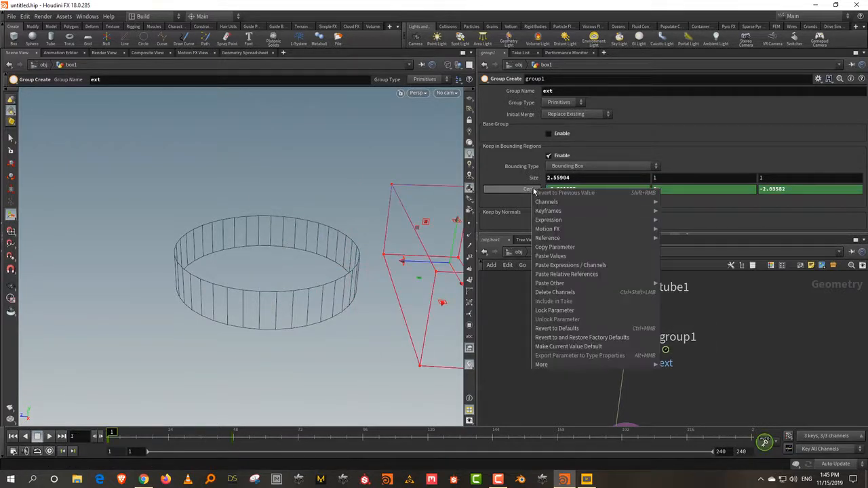
{"action": "left_click", "coordinate": [574, 293]}
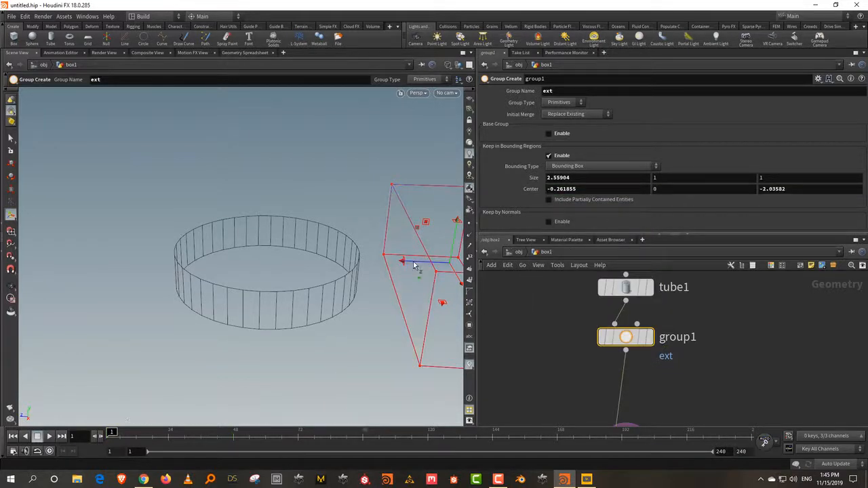
Move the bounding box of group1 back over the tube along Z to a center of about -0.59
{"action": "left_click_drag", "start_coordinate": [413, 265], "coordinate": [294, 271]}
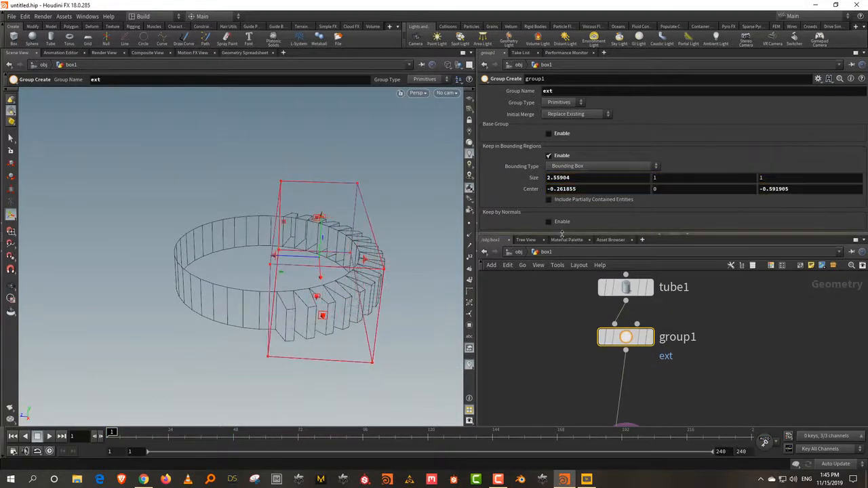
{"action": "left_click_drag", "start_coordinate": [539, 234], "coordinate": [542, 275]}
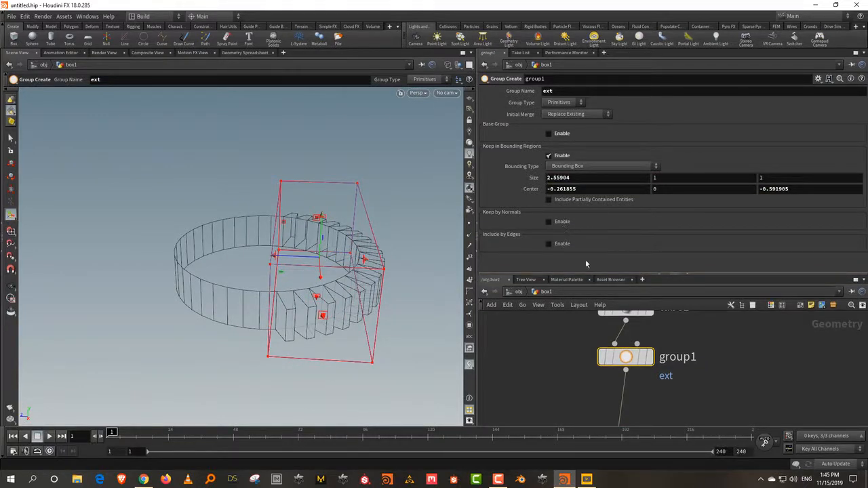
{"action": "left_click_drag", "start_coordinate": [587, 275], "coordinate": [587, 224]}
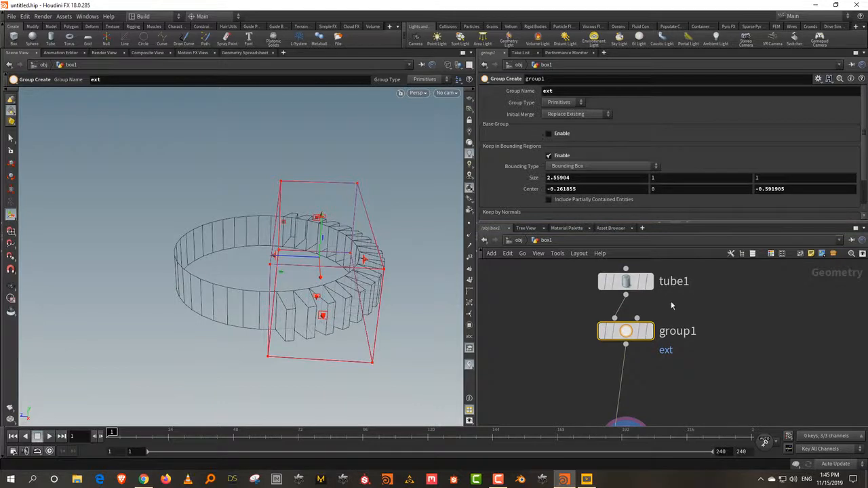
Change the bounding type of group1 to Bounding Sphere
{"action": "left_click", "coordinate": [597, 166]}
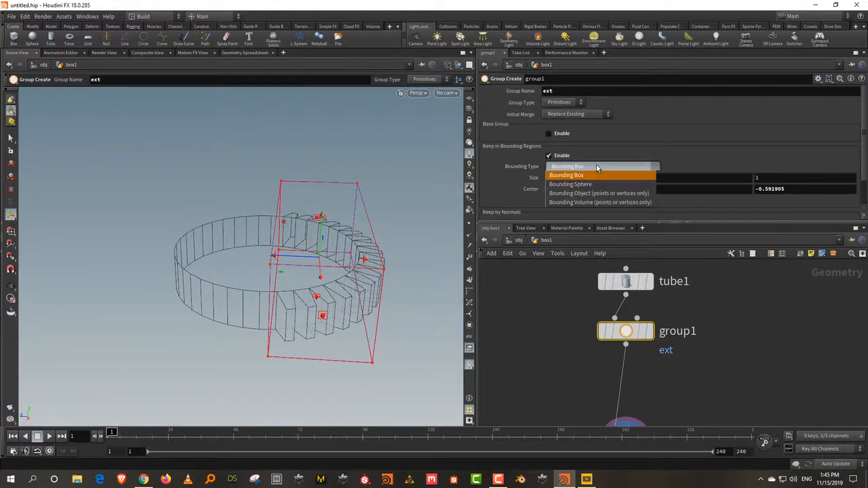
{"action": "left_click", "coordinate": [594, 184]}
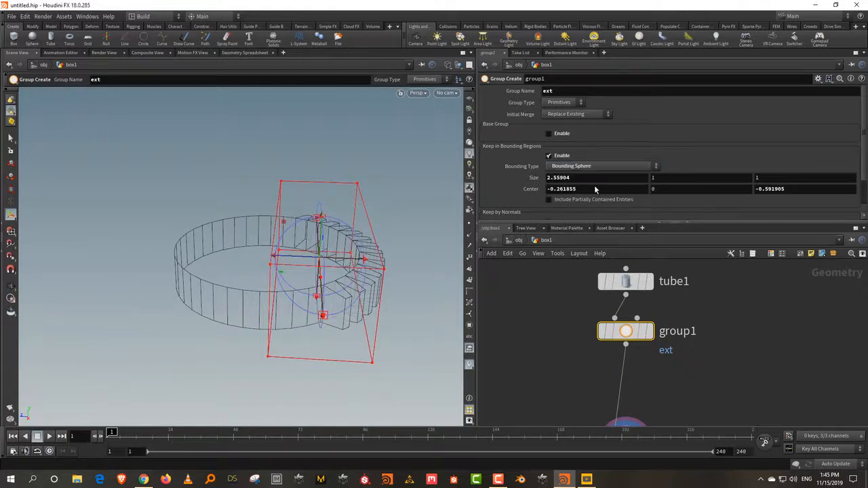
{"action": "left_click", "coordinate": [593, 168]}
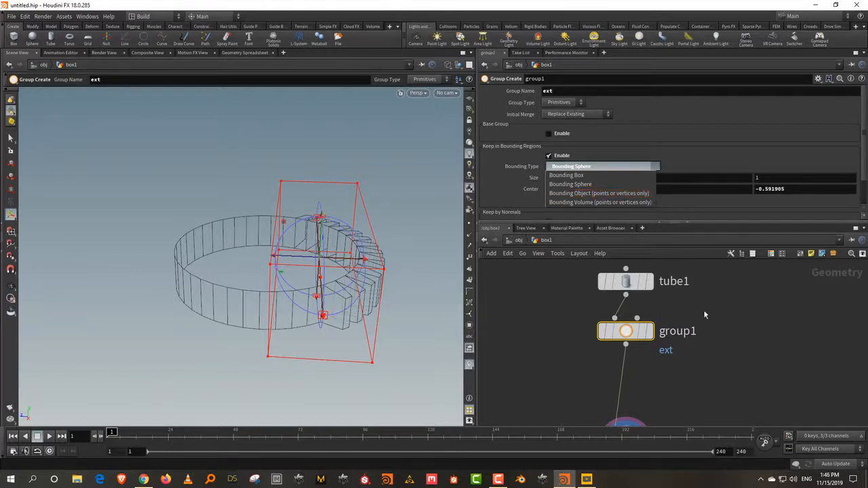
{"action": "left_click", "coordinate": [740, 318]}
Make room in the network by moving tube1 higher and placing group1 off to the side
{"action": "left_click_drag", "start_coordinate": [620, 222], "coordinate": [620, 155]}
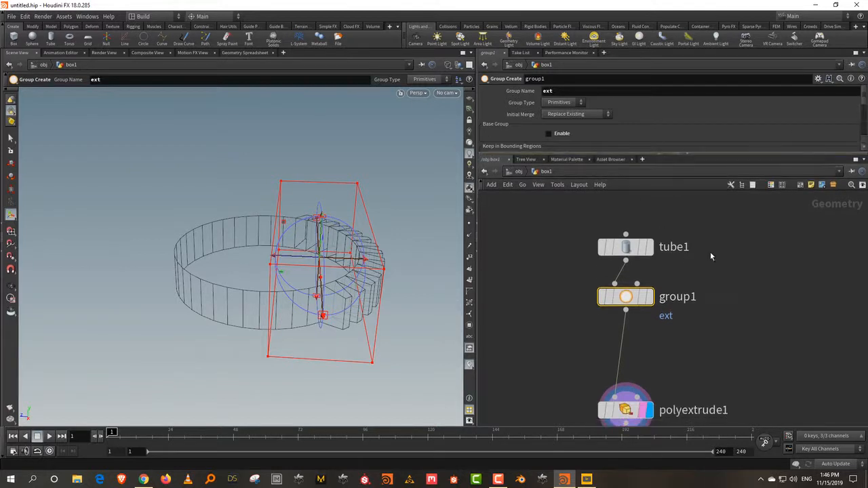
{"action": "left_click_drag", "start_coordinate": [626, 249], "coordinate": [626, 216]}
{"action": "left_click_drag", "start_coordinate": [625, 296], "coordinate": [511, 299]}
{"action": "mouse_move", "coordinate": [623, 301]}
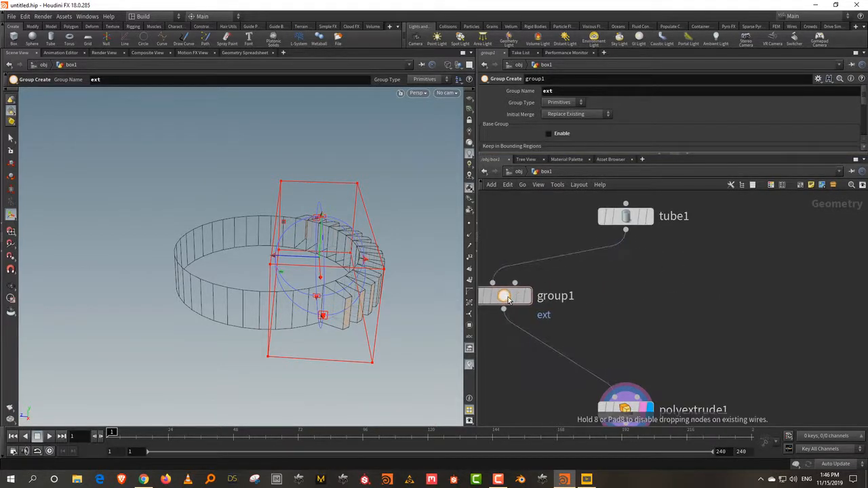
Add a Group by Range node beside group1 and feed it from the output of tube1
{"action": "key", "text": "Tab"}
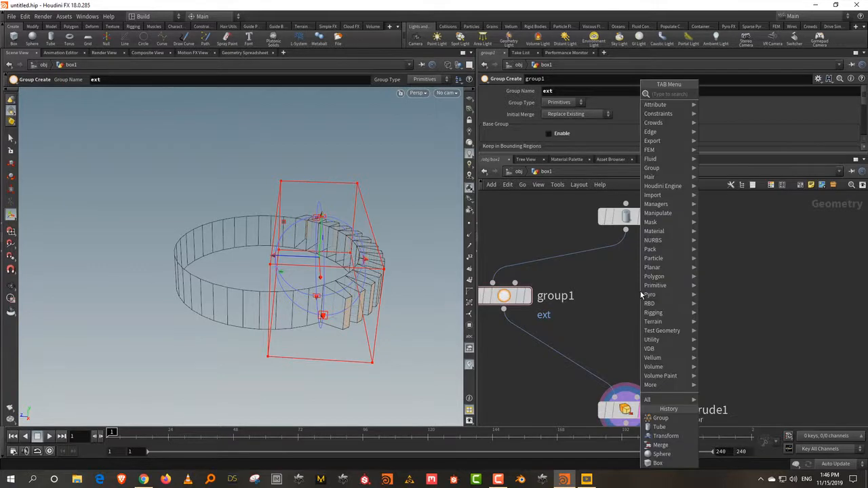
{"action": "type", "text": "range"}
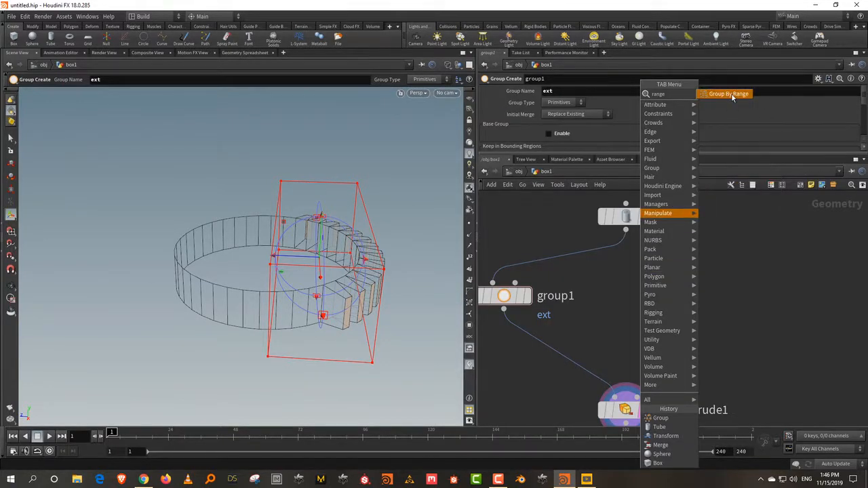
{"action": "left_click", "coordinate": [731, 95]}
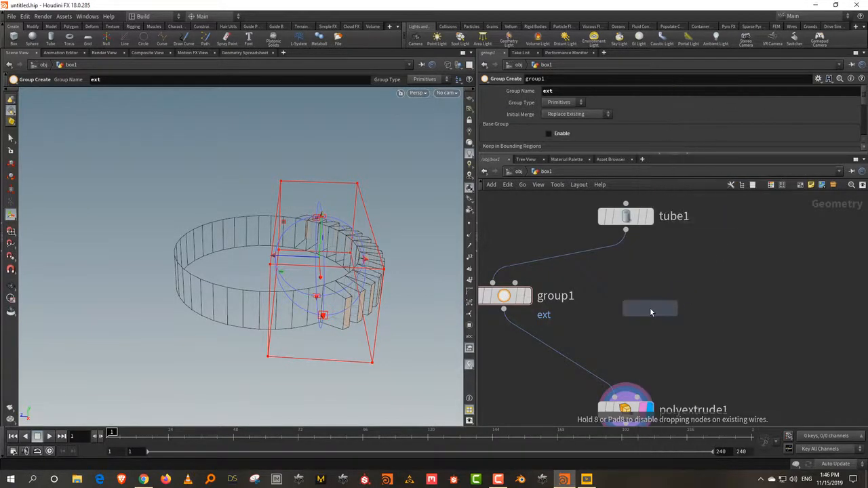
{"action": "left_click", "coordinate": [650, 307]}
{"action": "left_click_drag", "start_coordinate": [630, 239], "coordinate": [650, 293]}
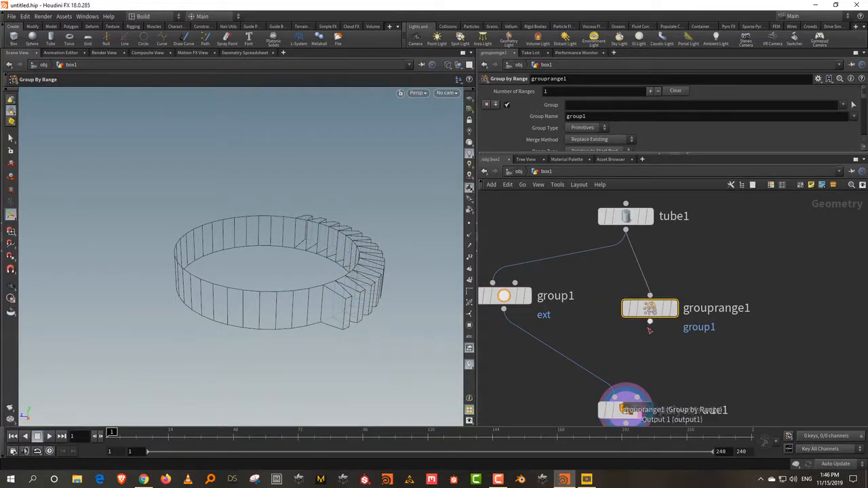
Connect grouprange1 to the first input of polyextrude1 in place of group1 and align it above that node
{"action": "left_click_drag", "start_coordinate": [347, 186], "coordinate": [332, 209], "text": "alt"}
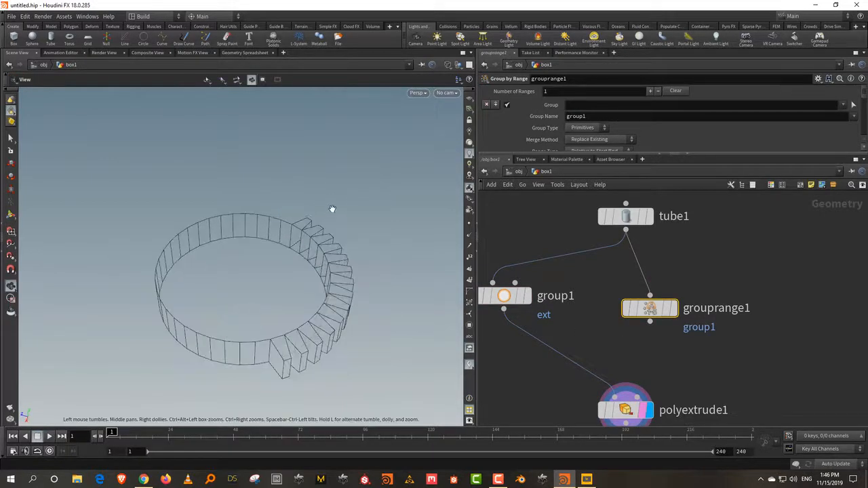
{"action": "middle_click_drag", "start_coordinate": [344, 190], "coordinate": [352, 170], "text": "alt"}
{"action": "right_click_drag", "start_coordinate": [308, 266], "coordinate": [316, 220], "text": "alt"}
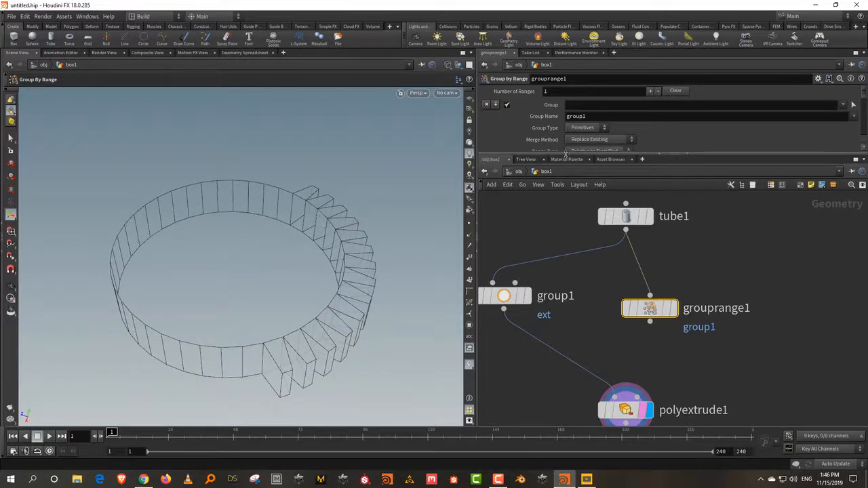
{"action": "left_click_drag", "start_coordinate": [567, 154], "coordinate": [567, 196]}
{"action": "middle_click_drag", "start_coordinate": [704, 305], "coordinate": [705, 276]}
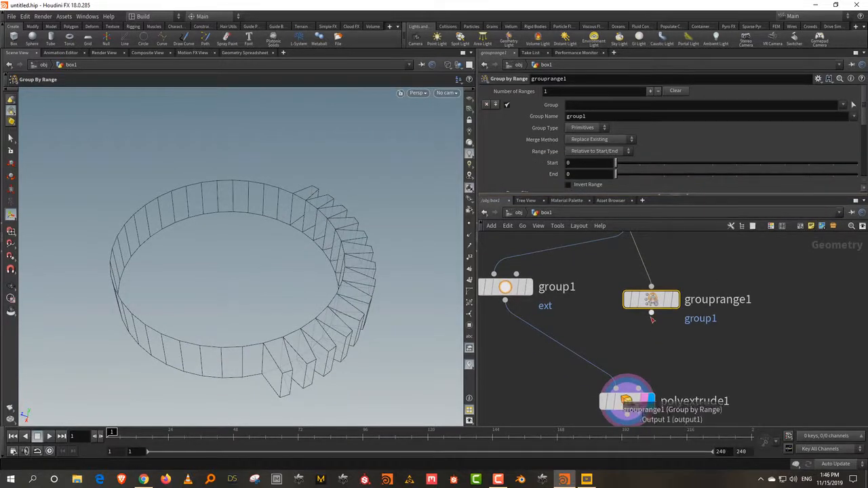
{"action": "left_click_drag", "start_coordinate": [627, 389], "coordinate": [613, 310]}
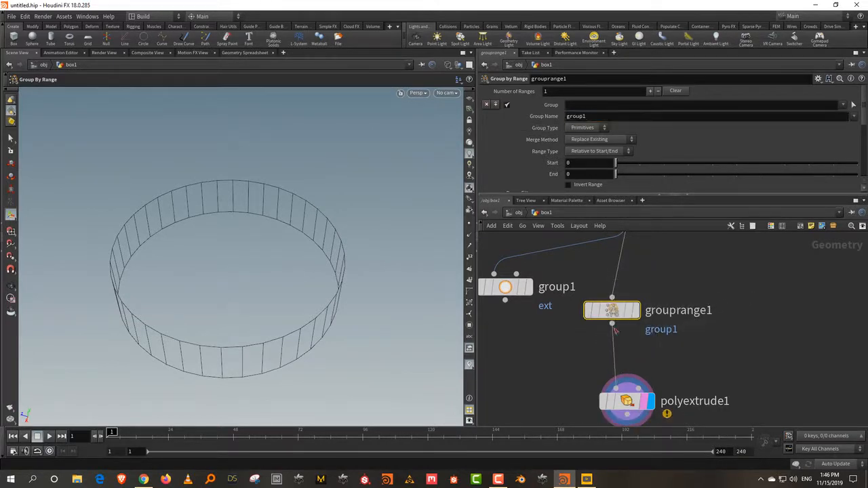
Name the group of grouprange1 ext
{"action": "double_click", "coordinate": [594, 116]}
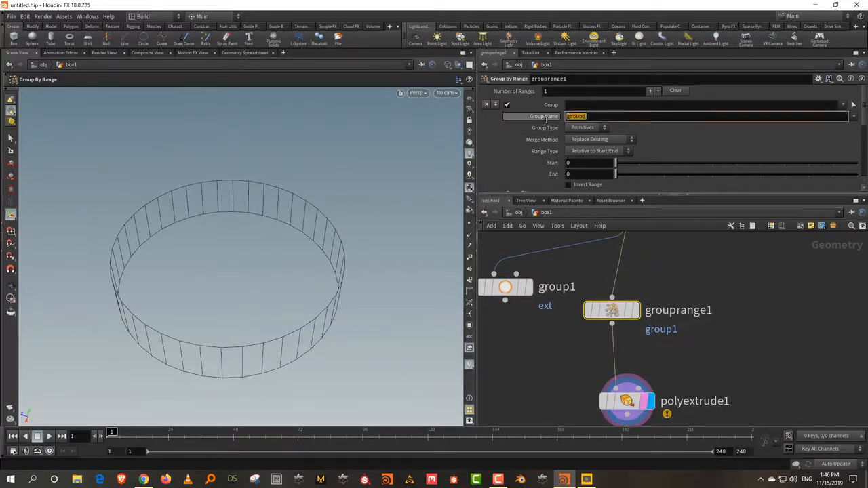
{"action": "type", "text": "ext"}
{"action": "key", "text": "Return"}
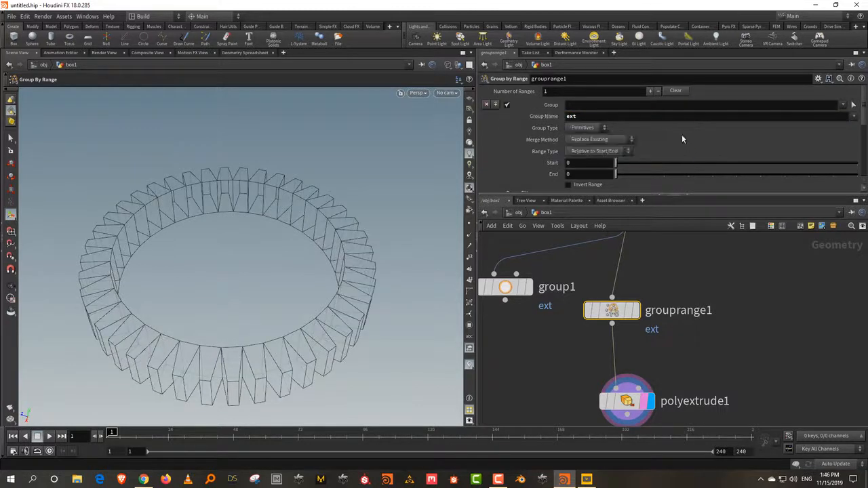
Try a Start of 9 and a higher End for the primitive range of grouprange1, and undo the range changes
{"action": "scroll", "coordinate": [565, 171], "scroll_direction": "down", "scroll_amount": 1}
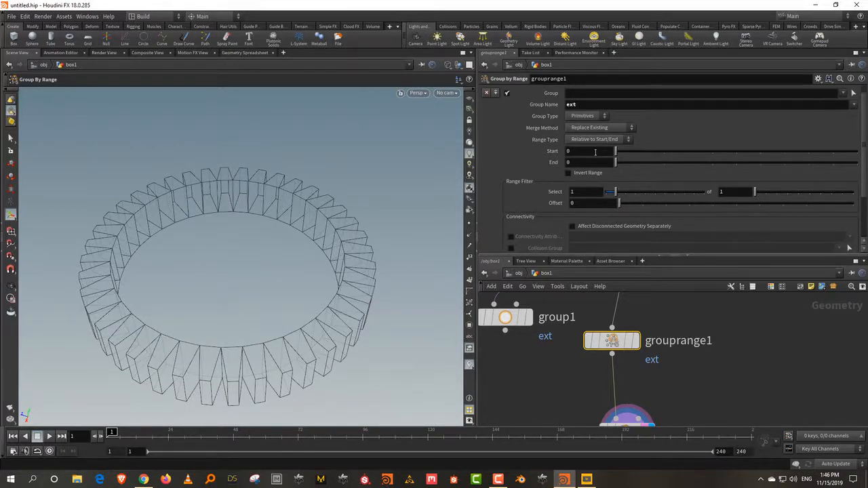
{"action": "left_click_drag", "start_coordinate": [619, 154], "coordinate": [834, 161]}
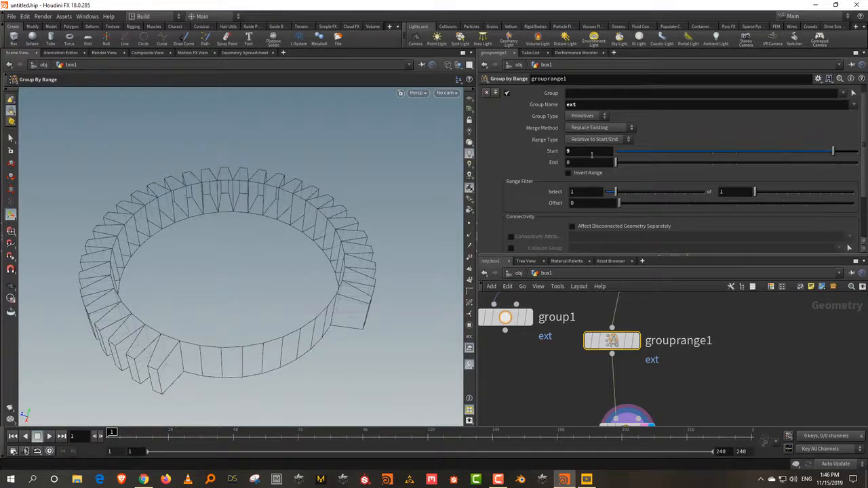
{"action": "left_click_drag", "start_coordinate": [662, 159], "coordinate": [804, 166]}
{"action": "key", "text": "ctrl+z"}
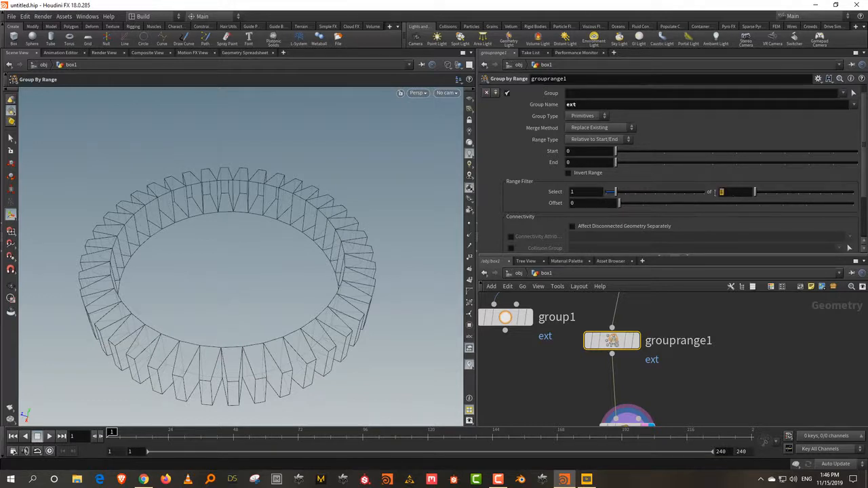
Try the range filter of grouprange1 with 1 of 2 primitives selected, followed by 1 of 5
{"action": "left_click", "coordinate": [715, 192]}
{"action": "type", "text": "2"}
{"action": "key", "text": "Return"}
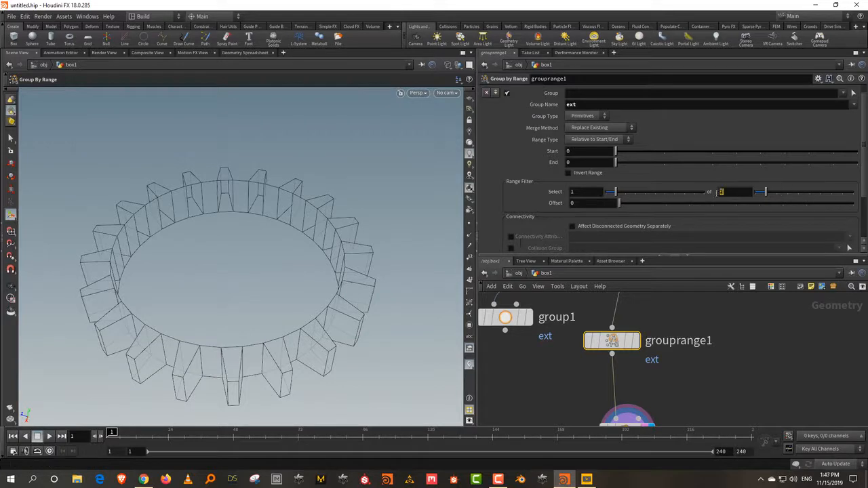
{"action": "type", "text": "5"}
{"action": "key", "text": "Return"}
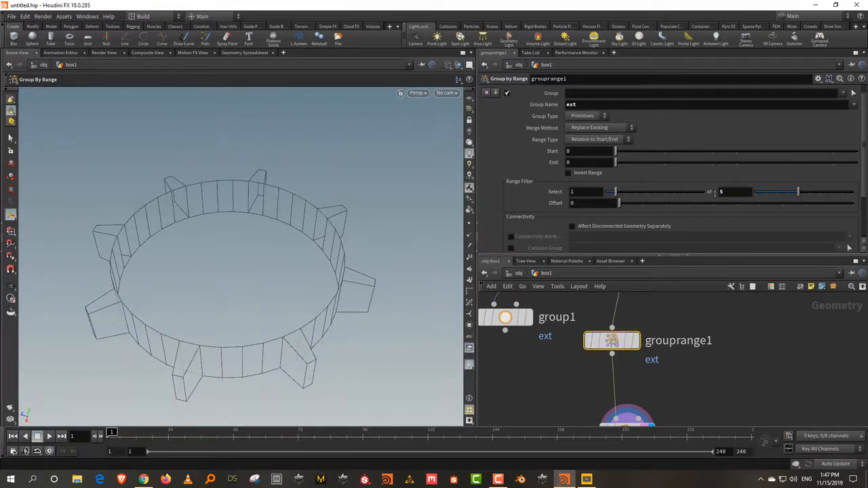
Set the range filter of grouprange1 to select 1 of 4 primitives
{"action": "left_click_drag", "start_coordinate": [729, 192], "coordinate": [713, 194]}
{"action": "type", "text": "4"}
{"action": "key", "text": "Return"}
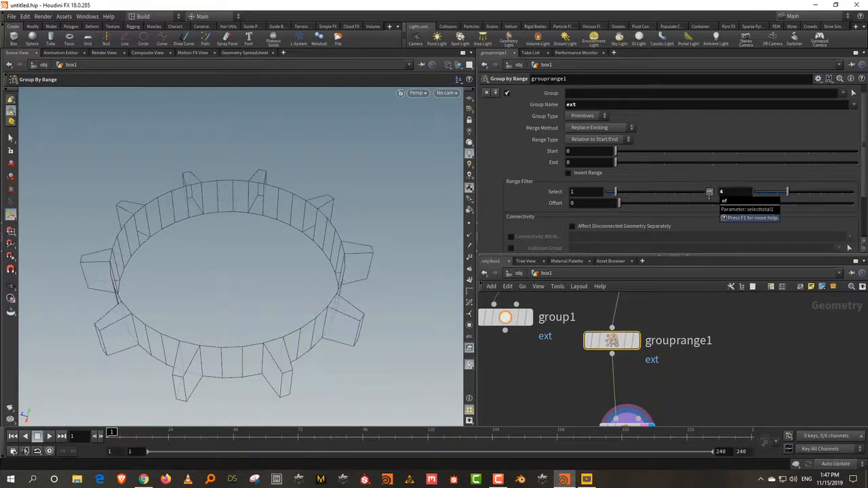
{"action": "left_click_drag", "start_coordinate": [686, 257], "coordinate": [688, 180]}
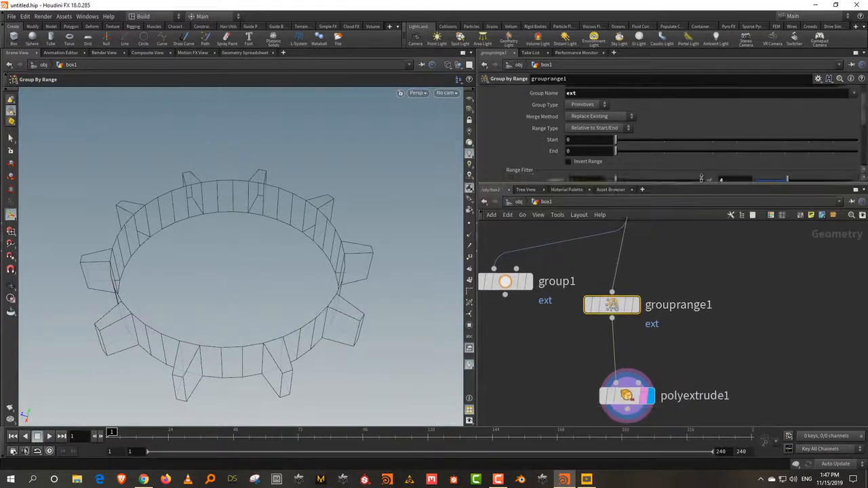
Rearrange the network around grouprange1 and add a Sphere node beside tube1
{"action": "scroll", "coordinate": [689, 273], "scroll_direction": "down", "scroll_amount": 1}
{"action": "left_click_drag", "start_coordinate": [628, 297], "coordinate": [642, 301]}
{"action": "middle_click_drag", "start_coordinate": [665, 270], "coordinate": [663, 322]}
{"action": "left_click_drag", "start_coordinate": [637, 264], "coordinate": [617, 245]}
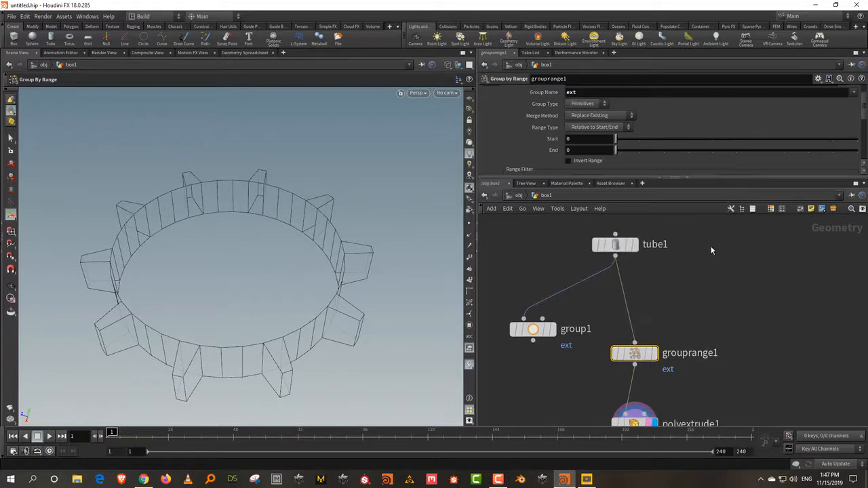
{"action": "left_click", "coordinate": [713, 261]}
{"action": "key", "text": "Tab"}
{"action": "type", "text": "sph"}
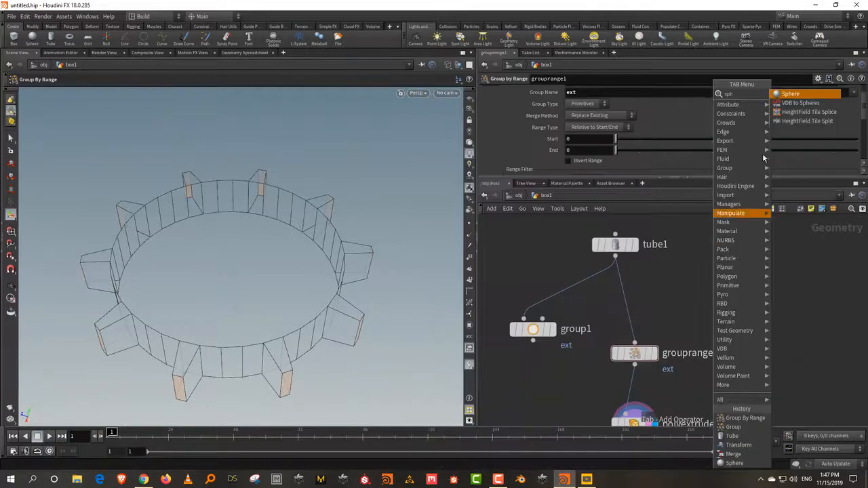
{"action": "left_click", "coordinate": [809, 94]}
{"action": "left_click", "coordinate": [735, 244]}
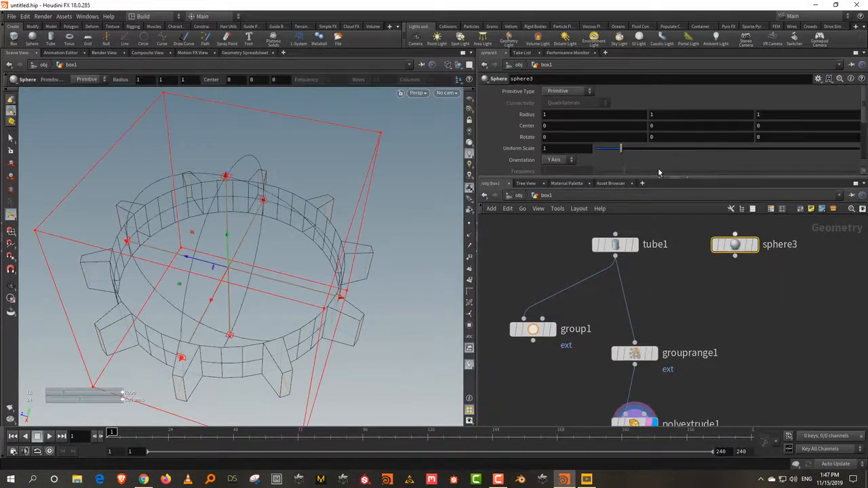
Set the sphere's primitive type to Polygon Mesh and connect its output to grouprange1 in place of the tube
{"action": "left_click", "coordinate": [568, 92]}
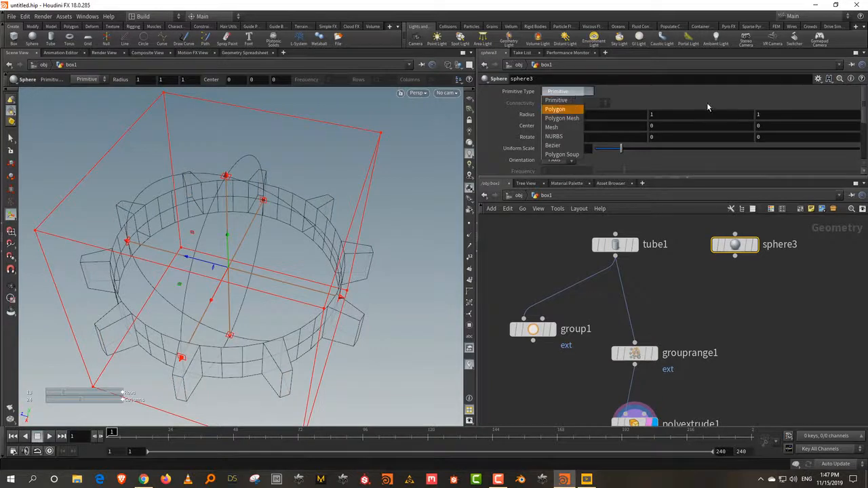
{"action": "left_click", "coordinate": [567, 92]}
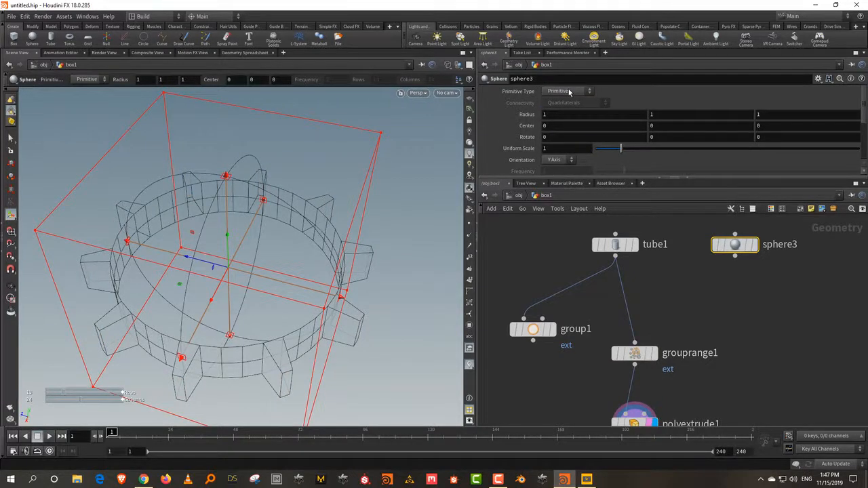
{"action": "left_click", "coordinate": [569, 91]}
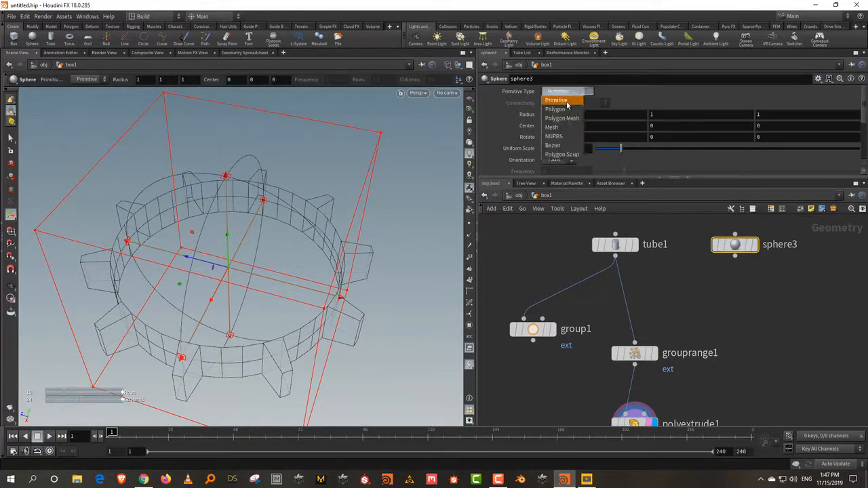
{"action": "left_click", "coordinate": [568, 119]}
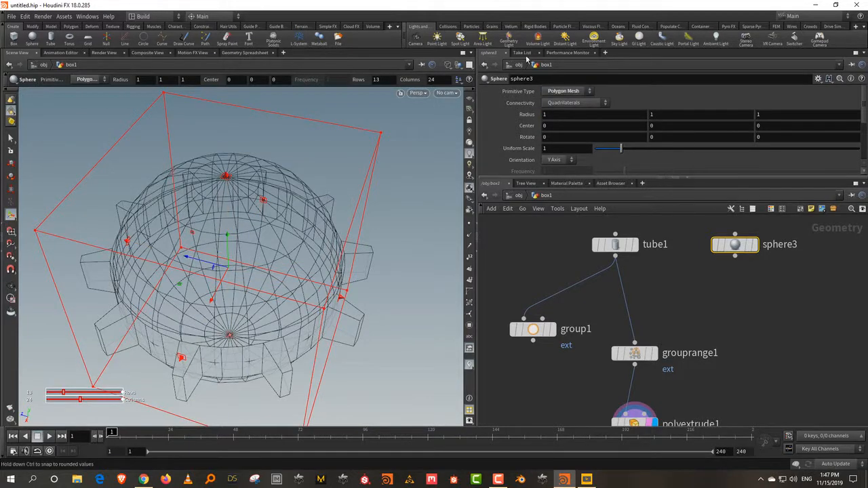
{"action": "left_click_drag", "start_coordinate": [735, 256], "coordinate": [635, 342]}
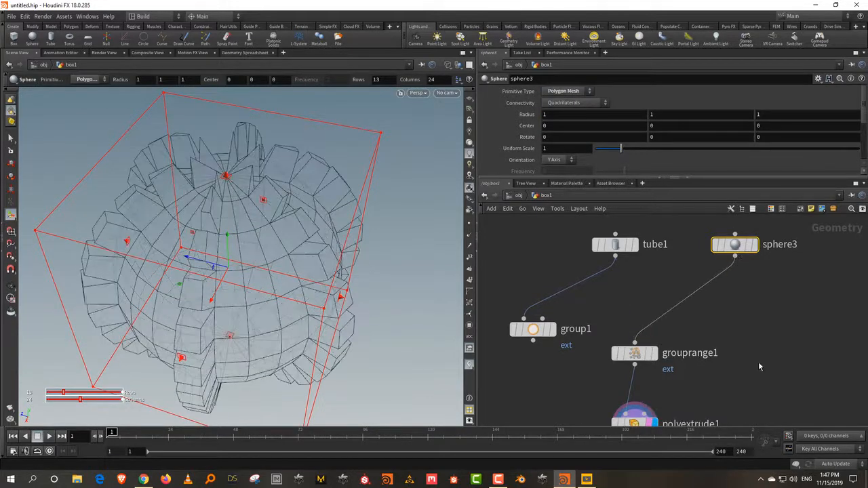
Select polyextrude1 and switch the viewport from wireframe to shaded display to view the extruded sphere
{"action": "middle_click_drag", "start_coordinate": [758, 361], "coordinate": [771, 294]}
{"action": "left_click", "coordinate": [649, 359]}
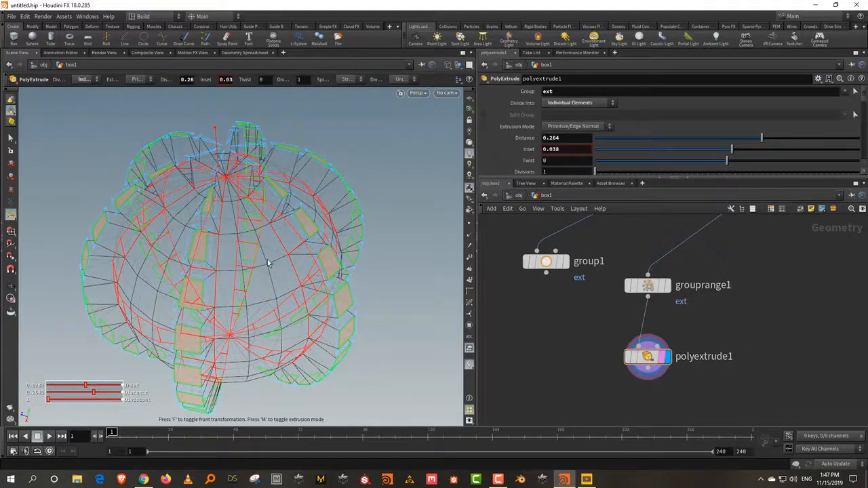
{"action": "key", "text": "Escape"}
{"action": "left_click_drag", "start_coordinate": [277, 248], "coordinate": [353, 252]}
Set the range filter of grouprange1 to select 1 of 3 primitives
{"action": "left_click", "coordinate": [648, 285]}
{"action": "left_click", "coordinate": [790, 300]}
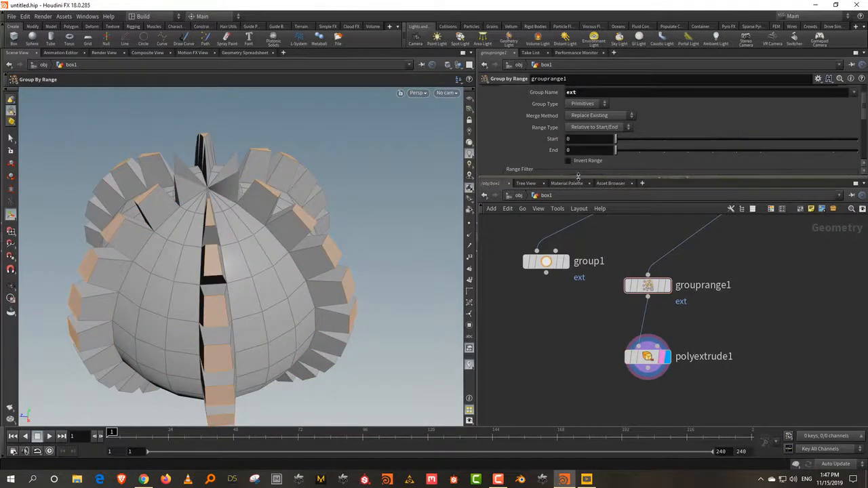
{"action": "left_click_drag", "start_coordinate": [577, 179], "coordinate": [576, 236]}
{"action": "mouse_move", "coordinate": [780, 194]}
{"action": "left_mouse_down"}
{"action": "mouse_move", "coordinate": [769, 195]}
{"action": "mouse_move", "coordinate": [778, 195]}
{"action": "left_mouse_up"}
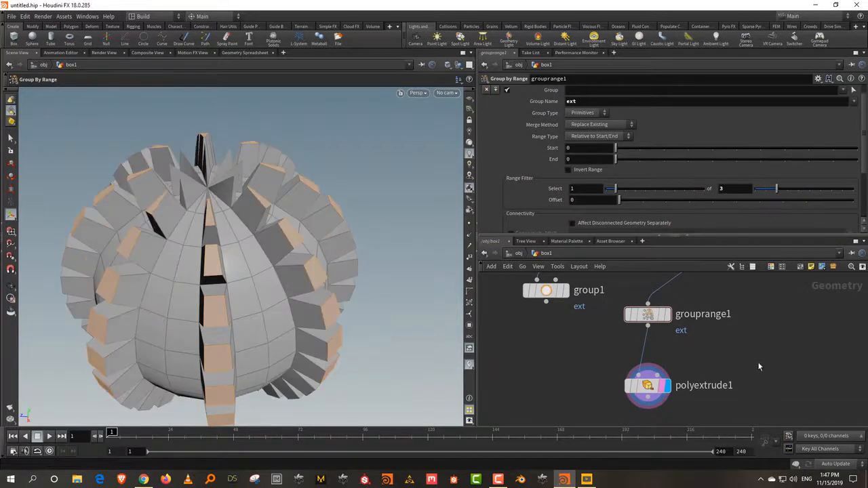
Reduce the sphere's mesh to 12 rows and 23 columns and check the extrusion pattern all around
{"action": "middle_click_drag", "start_coordinate": [796, 272], "coordinate": [773, 351]}
{"action": "left_click", "coordinate": [723, 297]}
{"action": "left_click_drag", "start_coordinate": [651, 183], "coordinate": [645, 183]}
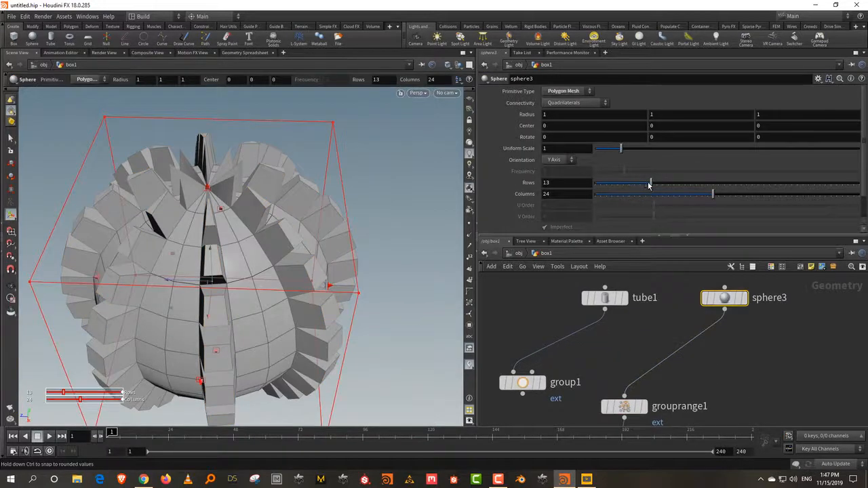
{"action": "left_click_drag", "start_coordinate": [713, 194], "coordinate": [708, 195]}
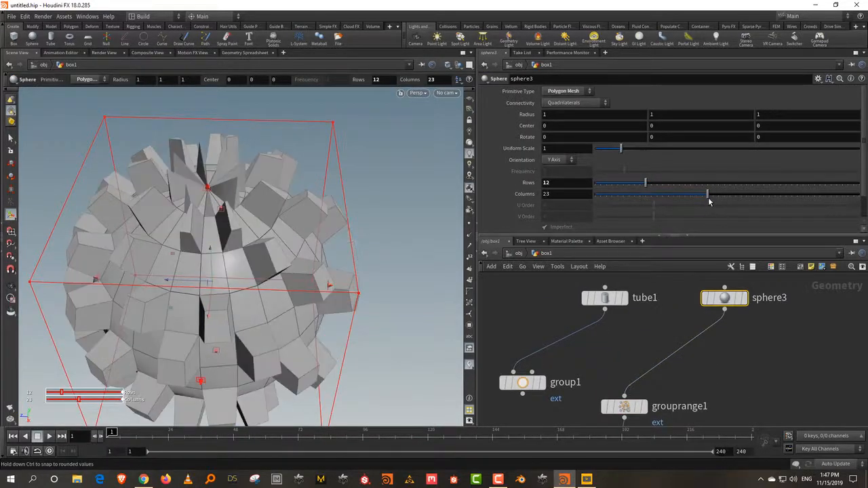
{"action": "left_click_drag", "start_coordinate": [377, 227], "coordinate": [299, 227], "text": "alt"}
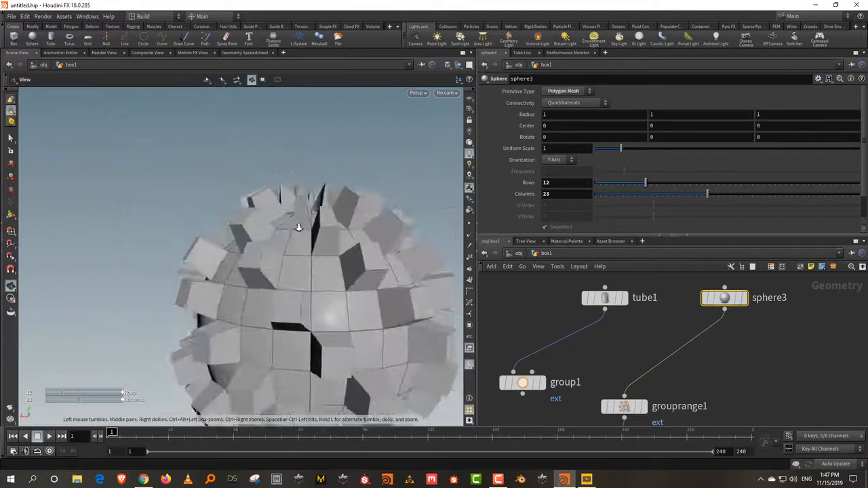
{"action": "right_click_drag", "start_coordinate": [298, 227], "coordinate": [316, 246], "text": "alt"}
{"action": "middle_click_drag", "start_coordinate": [316, 245], "coordinate": [223, 216], "text": "alt"}
{"action": "left_click_drag", "start_coordinate": [223, 215], "coordinate": [345, 195], "text": "alt"}
{"action": "left_click_drag", "start_coordinate": [145, 228], "coordinate": [252, 225], "text": "alt"}
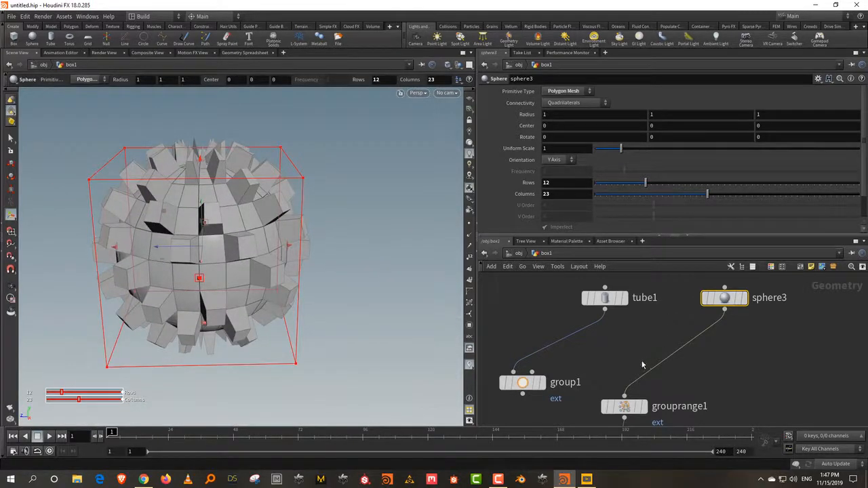
Add a Box node to the network beside the sphere node
{"action": "left_click", "coordinate": [624, 406]}
{"action": "middle_click_drag", "start_coordinate": [720, 377], "coordinate": [705, 350]}
{"action": "scroll", "coordinate": [705, 349], "scroll_direction": "down", "scroll_amount": 2}
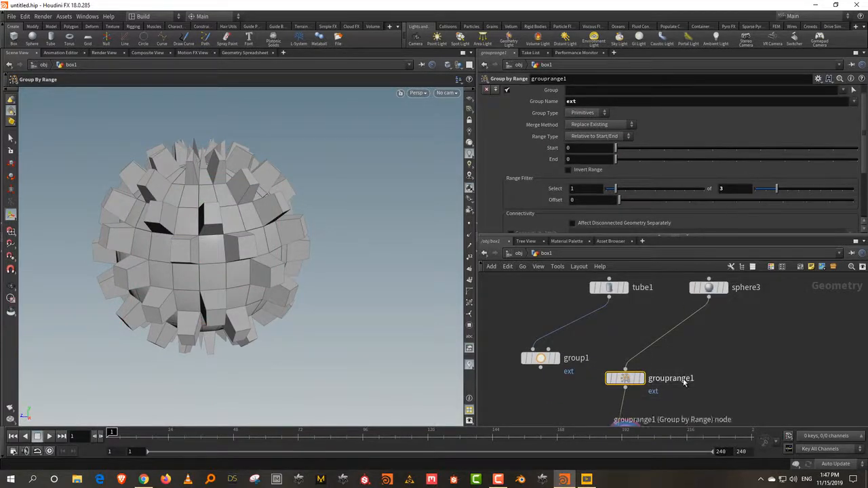
{"action": "key", "text": "Tab"}
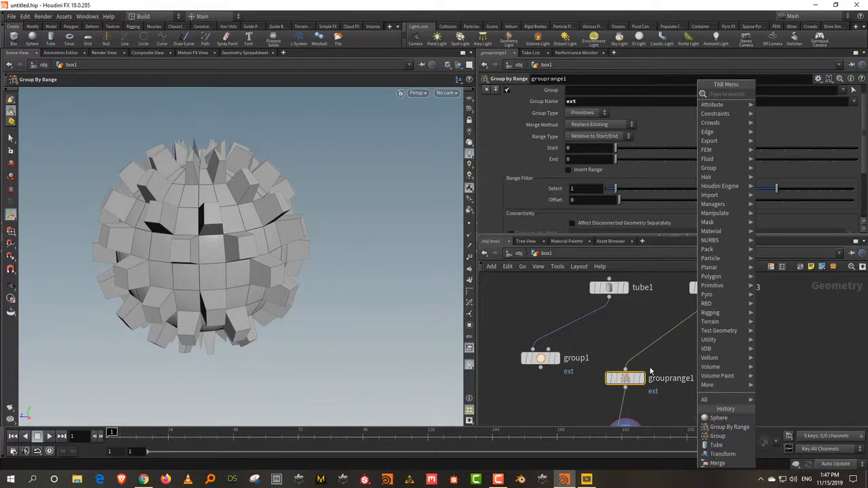
{"action": "type", "text": "box"}
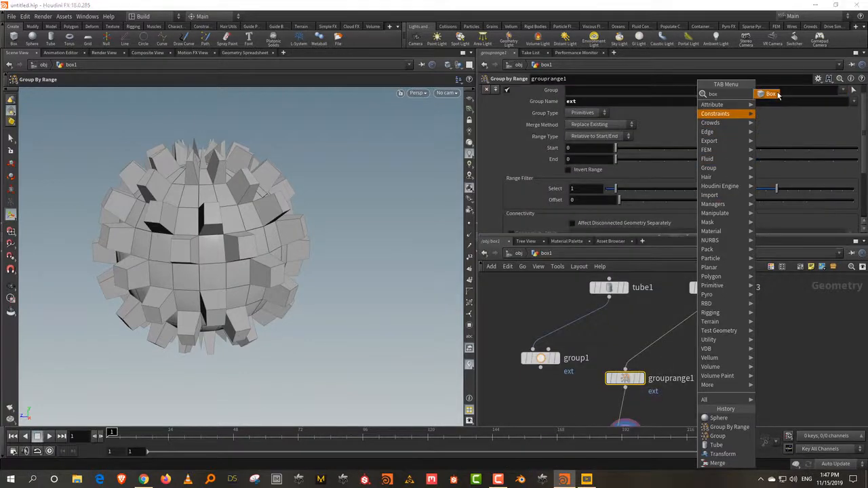
{"action": "left_click", "coordinate": [773, 94]}
{"action": "left_click", "coordinate": [804, 318]}
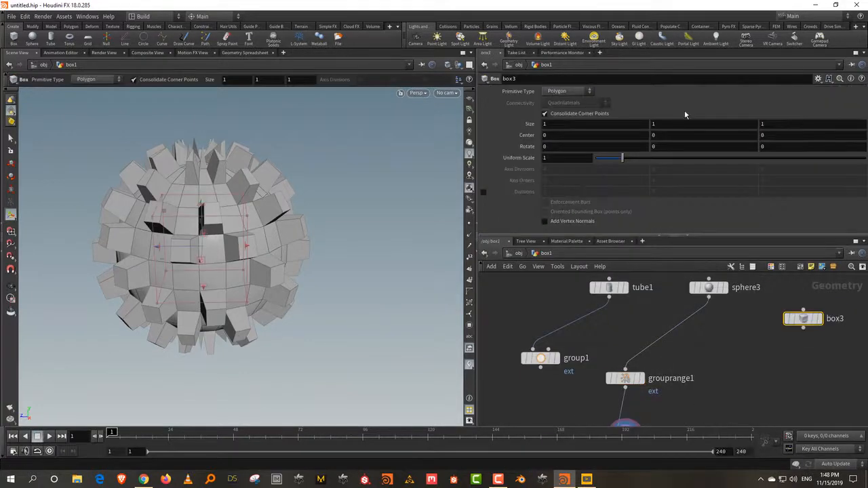
Make the box a Polygon Mesh with 9 axis divisions in each direction and display it in the viewport
{"action": "left_click", "coordinate": [555, 91]}
{"action": "left_click", "coordinate": [559, 111]}
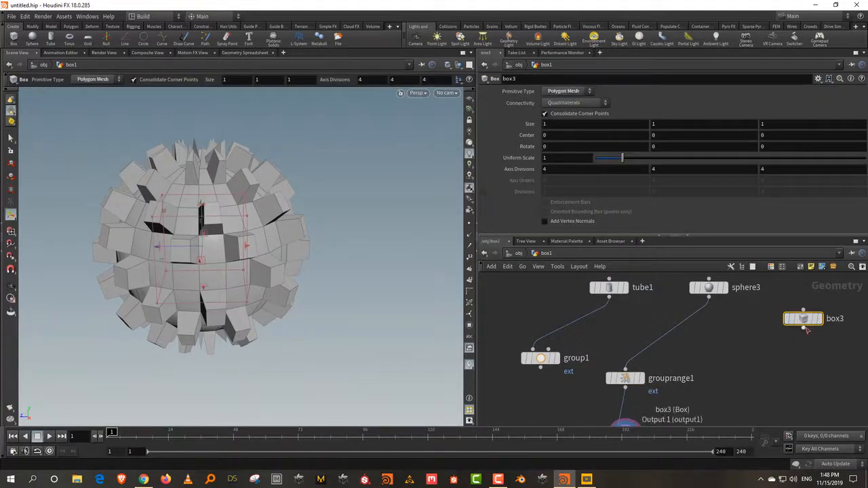
{"action": "left_click", "coordinate": [820, 330]}
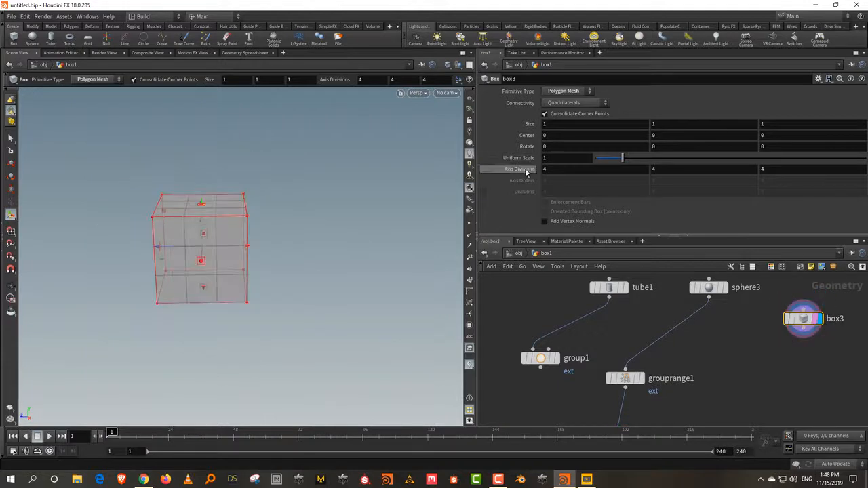
{"action": "middle_click_drag", "start_coordinate": [532, 171], "coordinate": [550, 174]}
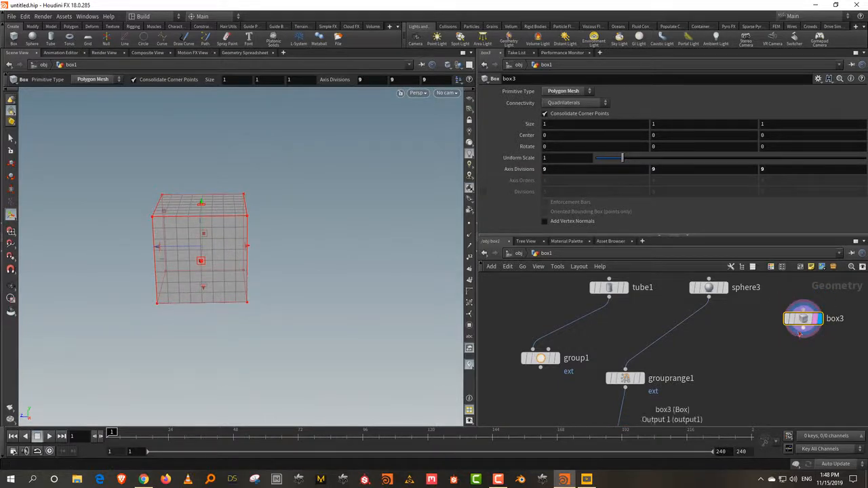
Connect the box to grouprange1 and display polyextrude1 to view the extruded box
{"action": "left_click_drag", "start_coordinate": [803, 329], "coordinate": [626, 369]}
{"action": "middle_click_drag", "start_coordinate": [703, 380], "coordinate": [706, 319]}
{"action": "left_click", "coordinate": [644, 377]}
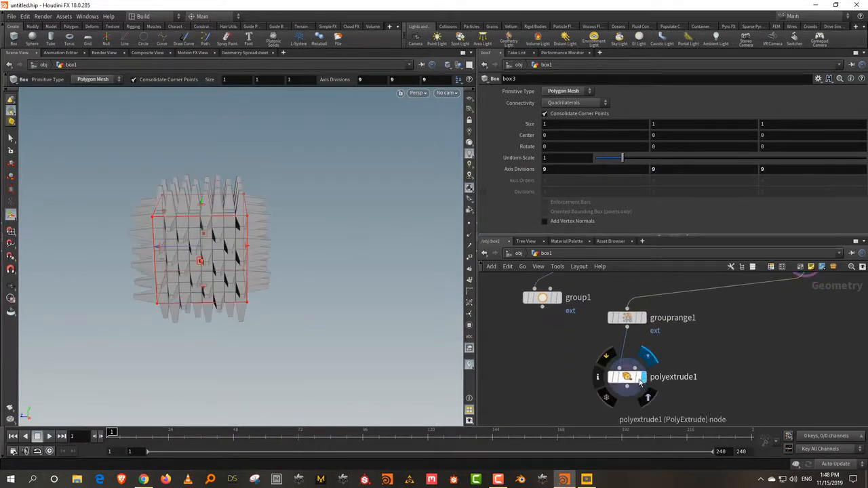
{"action": "key", "text": "Escape"}
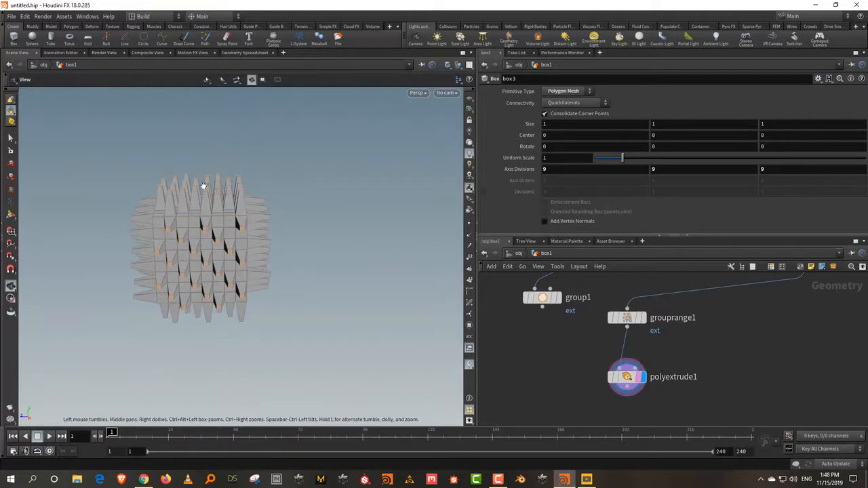
{"action": "left_click_drag", "start_coordinate": [201, 186], "coordinate": [266, 217]}
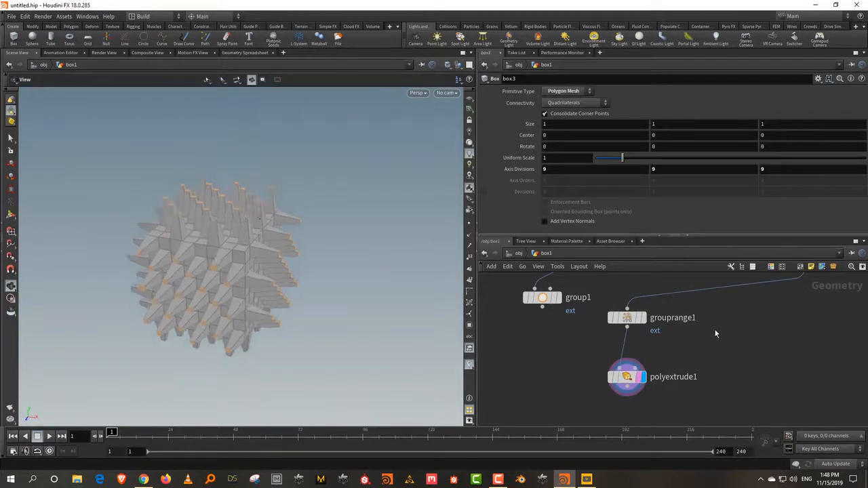
Reconnect tube1 to the input of grouprange1 in place of the box
{"action": "middle_click_drag", "start_coordinate": [716, 320], "coordinate": [710, 409]}
{"action": "left_click_drag", "start_coordinate": [604, 324], "coordinate": [622, 395]}
{"action": "middle_click_drag", "start_coordinate": [668, 365], "coordinate": [673, 335]}
{"action": "left_click_drag", "start_coordinate": [290, 217], "coordinate": [268, 212]}
Set grouprange1's range filter to select 1 of 4 primitives on the tube
{"action": "left_click", "coordinate": [606, 283]}
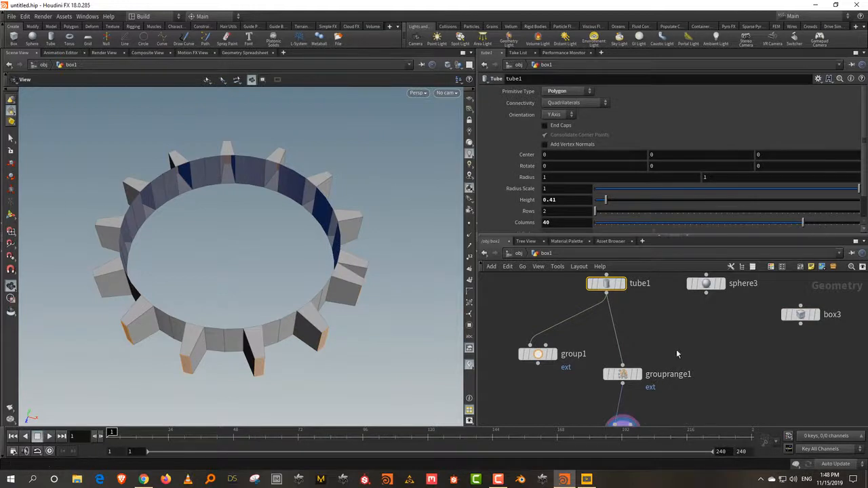
{"action": "left_click_drag", "start_coordinate": [222, 216], "coordinate": [245, 258]}
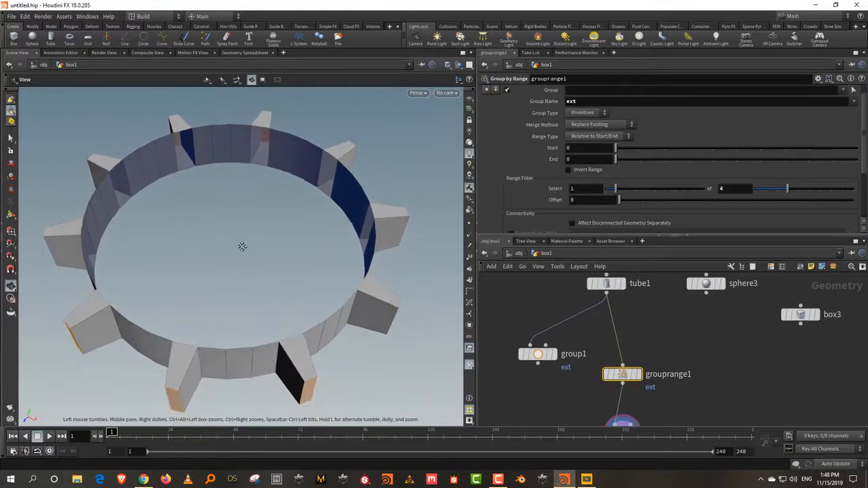
{"action": "middle_click_drag", "start_coordinate": [242, 246], "coordinate": [249, 249]}
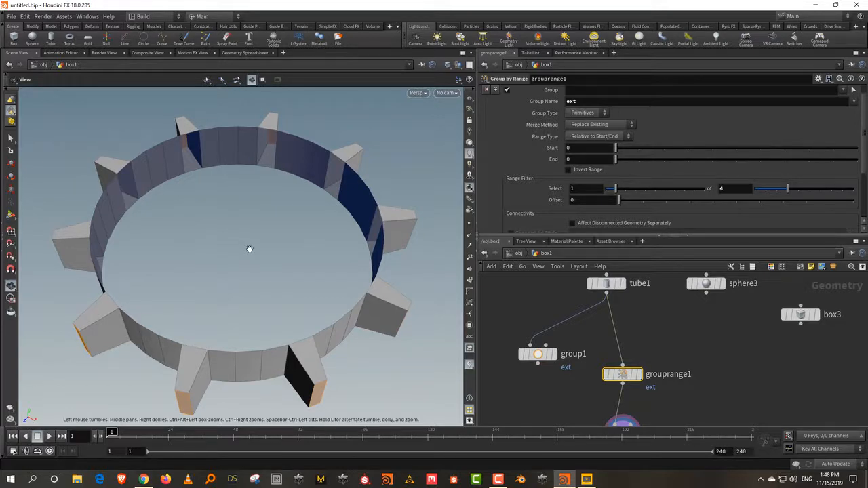
Enlarge the network view, move the sphere and box nodes aside, and align tube1 above grouprange1
{"action": "left_click_drag", "start_coordinate": [587, 237], "coordinate": [597, 165]}
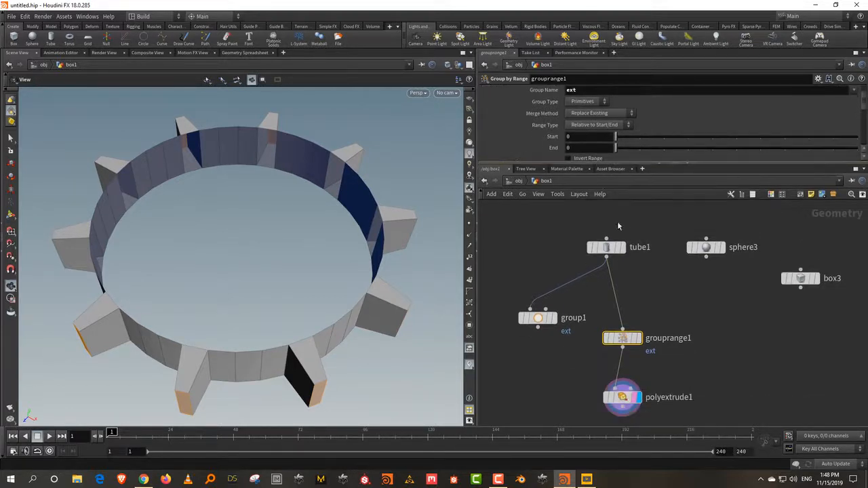
{"action": "left_click_drag", "start_coordinate": [680, 218], "coordinate": [824, 301]}
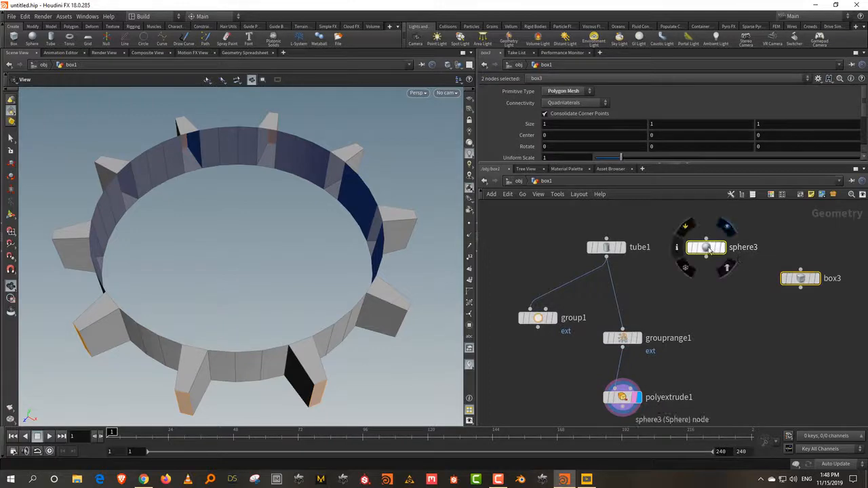
{"action": "left_click_drag", "start_coordinate": [705, 254], "coordinate": [779, 254]}
{"action": "left_click_drag", "start_coordinate": [606, 247], "coordinate": [622, 229]}
{"action": "left_click", "coordinate": [682, 276]}
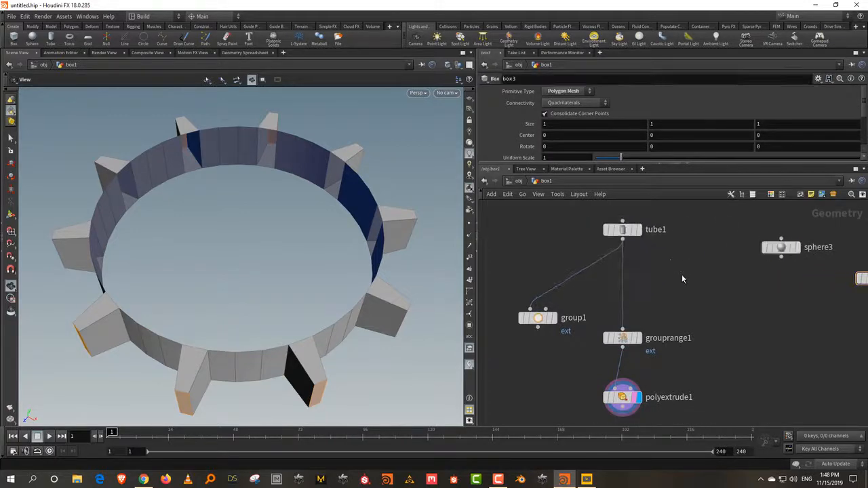
Add a Group Expression node, connect tube1 to its first input, and display it in the viewport
{"action": "key", "text": "Tab"}
{"action": "type", "text": "group"}
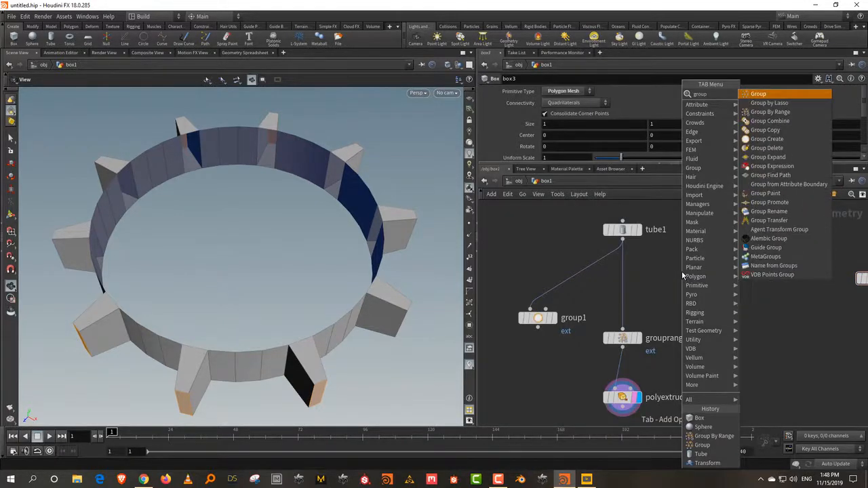
{"action": "left_click", "coordinate": [790, 166]}
{"action": "left_click", "coordinate": [722, 312]}
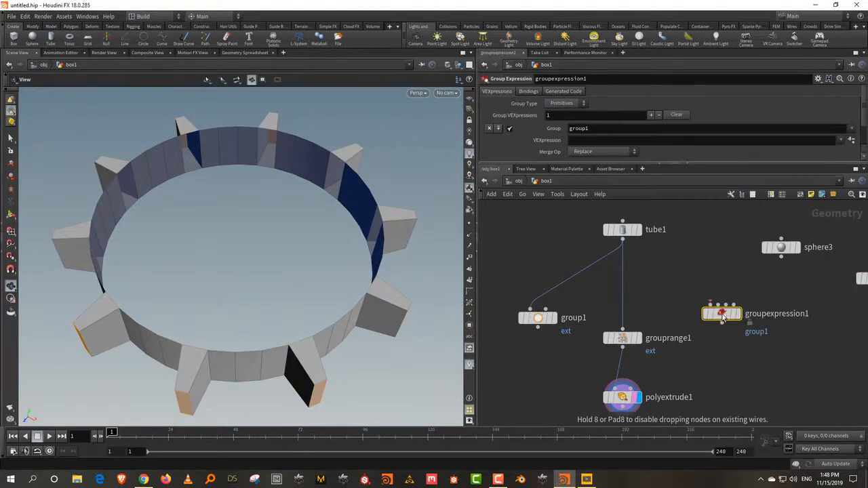
{"action": "left_click_drag", "start_coordinate": [623, 240], "coordinate": [710, 303]}
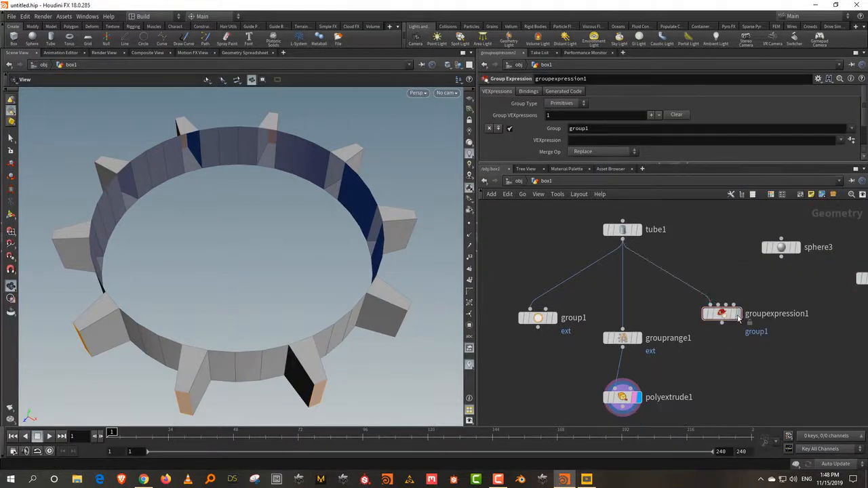
{"action": "left_click", "coordinate": [739, 316]}
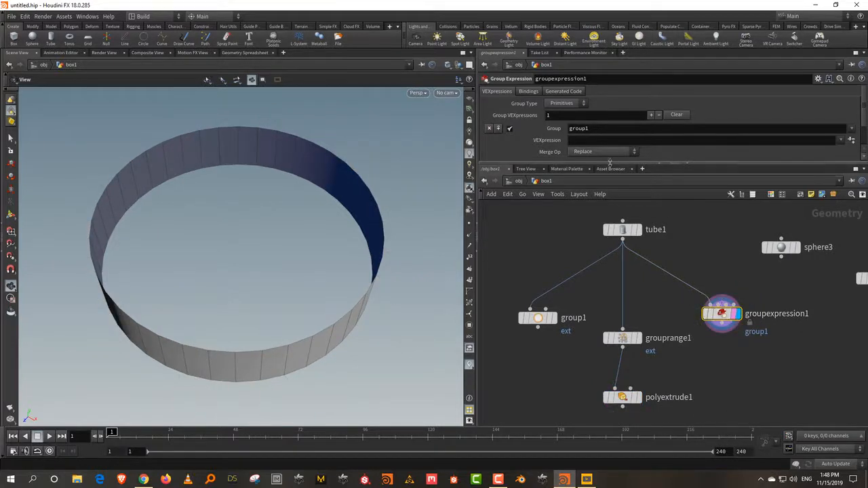
Set groupexpression1's VEXpression to @P.x>0 so it groups the tube's primitives on the positive X side
{"action": "left_click_drag", "start_coordinate": [611, 163], "coordinate": [614, 236]}
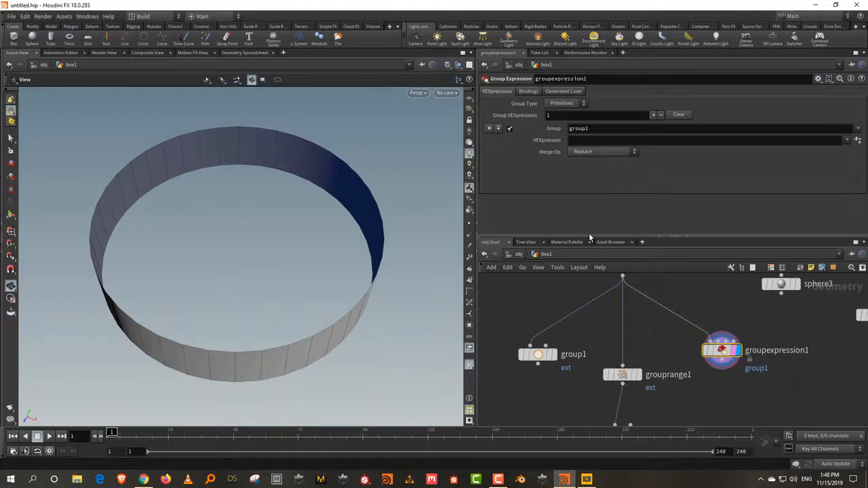
{"action": "left_click_drag", "start_coordinate": [594, 236], "coordinate": [593, 204]}
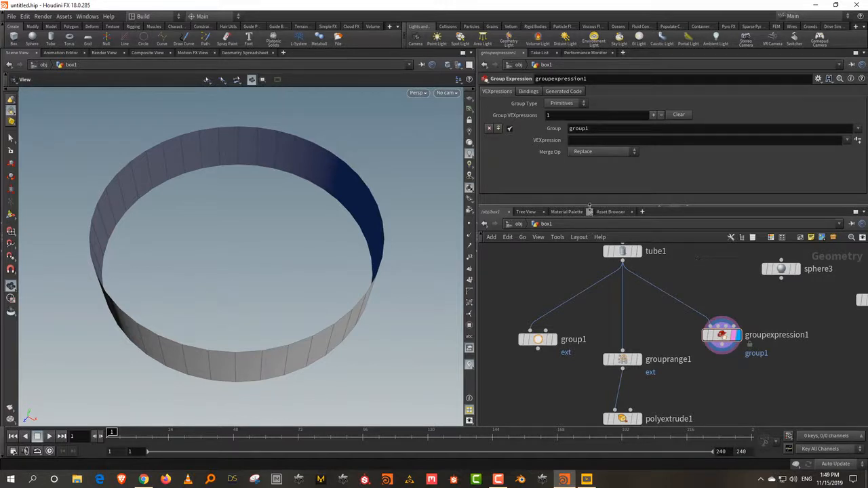
{"action": "left_click_drag", "start_coordinate": [590, 206], "coordinate": [589, 228]}
{"action": "left_click", "coordinate": [596, 140]}
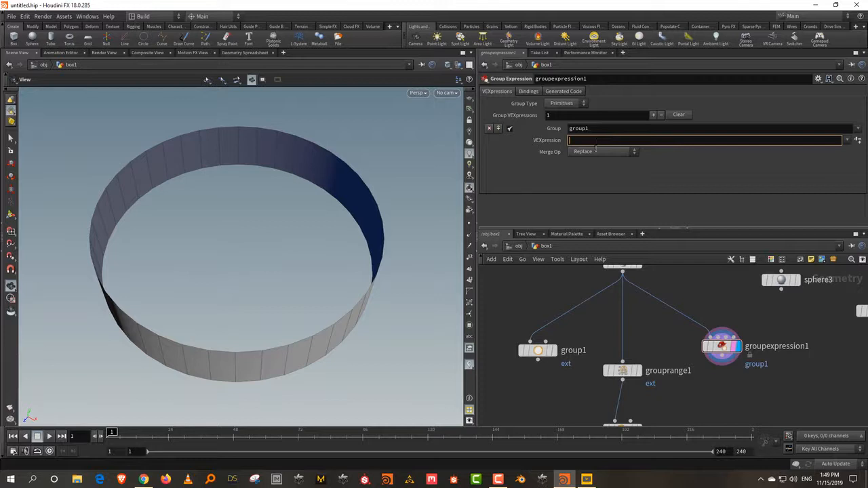
{"action": "left_click_drag", "start_coordinate": [596, 229], "coordinate": [596, 199]}
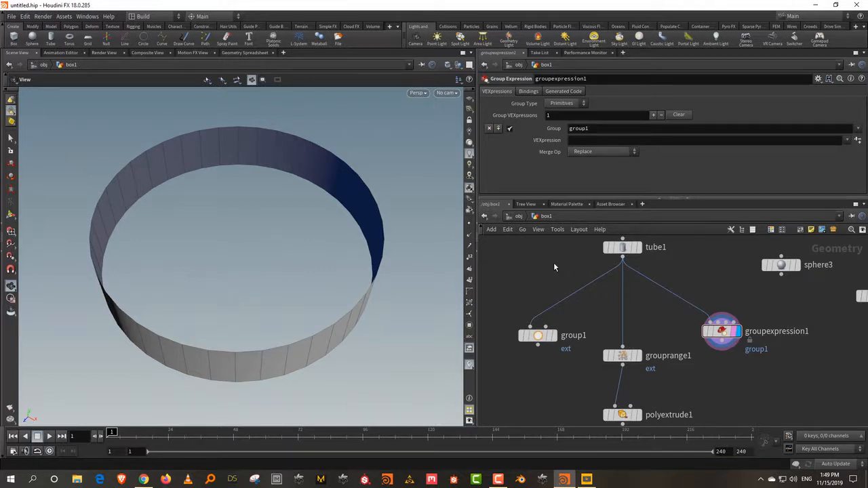
{"action": "left_click", "coordinate": [583, 141]}
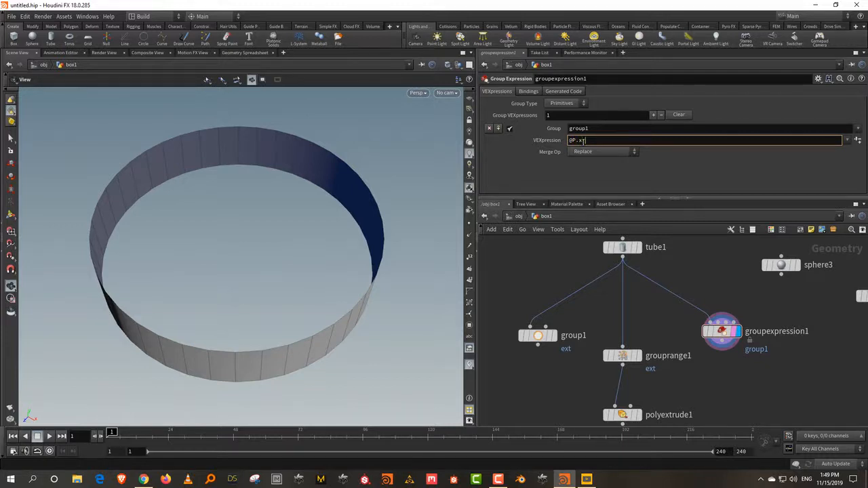
{"action": "key", "text": "Return"}
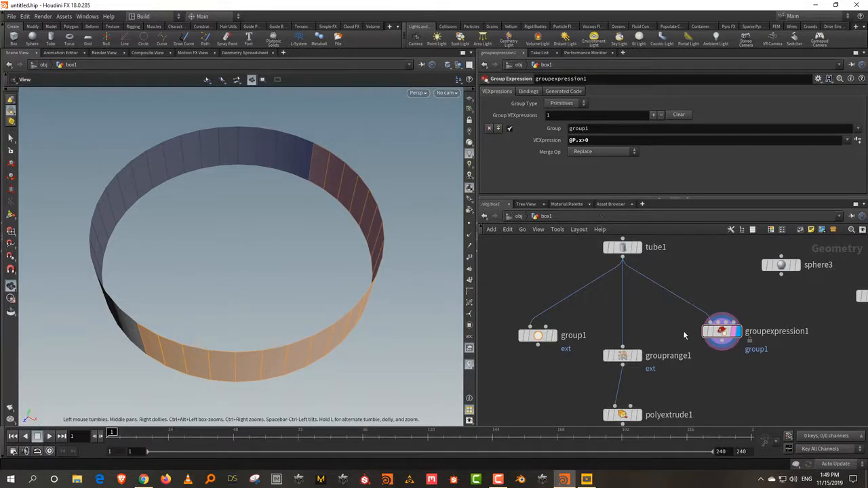
Rename the group created by groupexpression1 to x
{"action": "double_click", "coordinate": [582, 130]}
{"action": "type", "text": "x"}
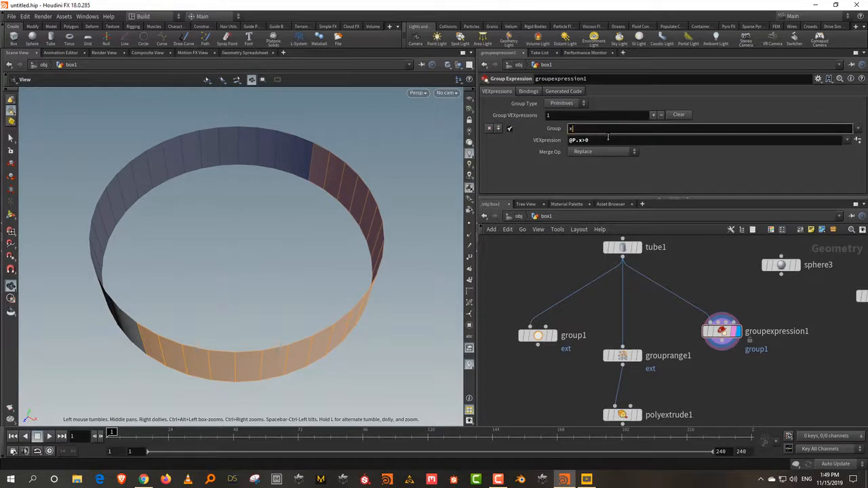
{"action": "key", "text": "Return"}
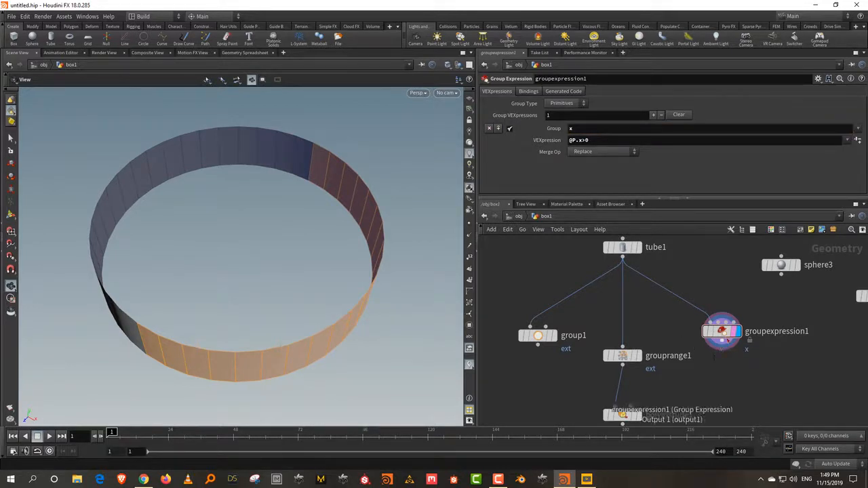
Connect groupexpression1 to polyextrude1, display the extrusion, and set its group to x
{"action": "left_click_drag", "start_coordinate": [721, 345], "coordinate": [615, 406]}
{"action": "middle_click_drag", "start_coordinate": [723, 384], "coordinate": [746, 332]}
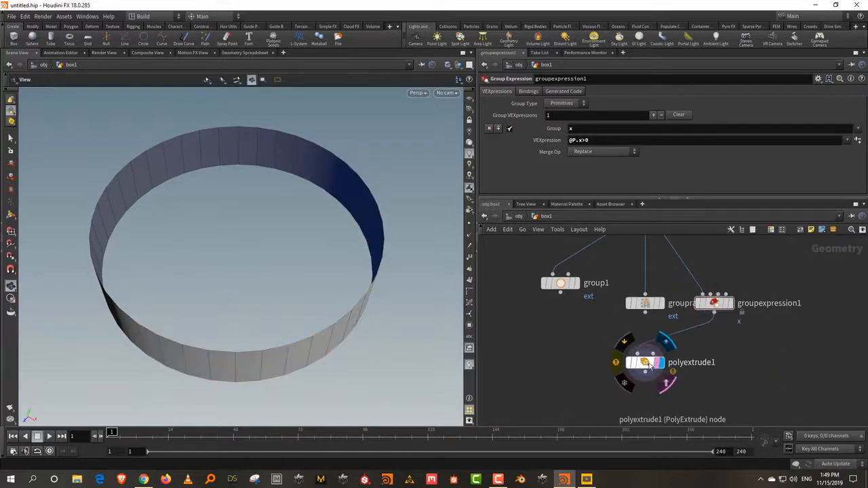
{"action": "left_click", "coordinate": [662, 365]}
{"action": "left_click", "coordinate": [574, 93]}
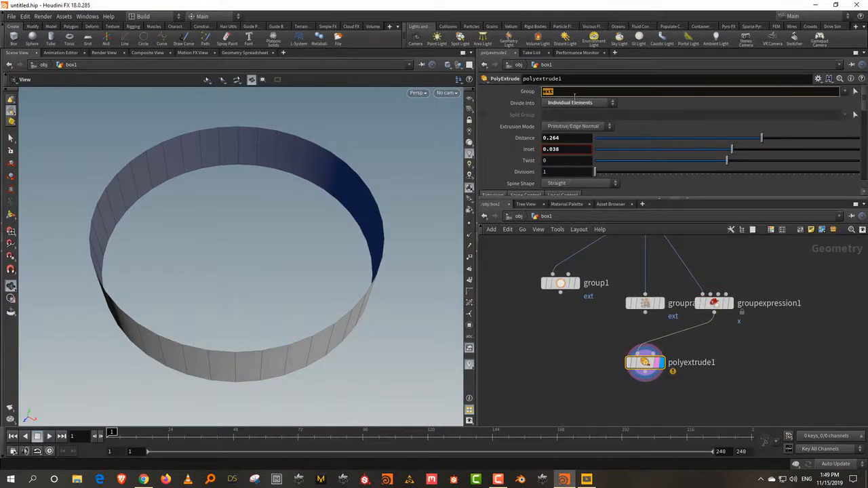
{"action": "type", "text": "x"}
{"action": "key", "text": "Return"}
{"action": "left_click_drag", "start_coordinate": [305, 199], "coordinate": [331, 147]}
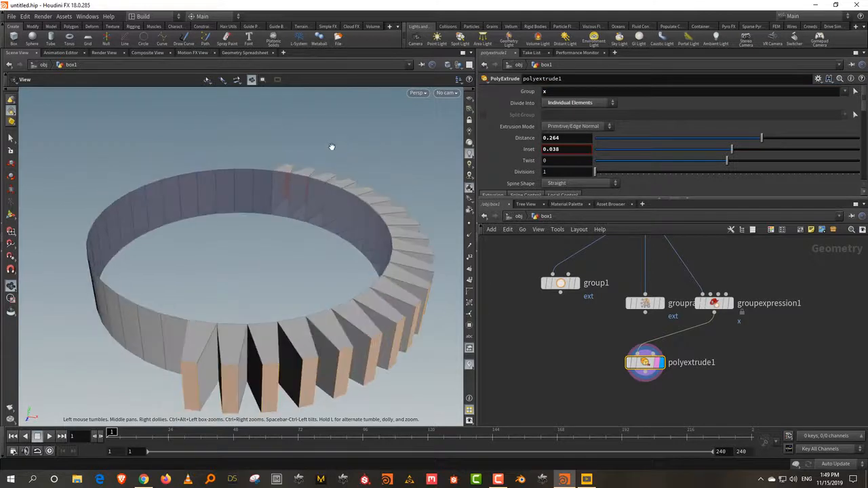
Rearrange the network so tube1, groupexpression1 and polyextrude1 line up vertically, with grouprange1 set aside
{"action": "scroll", "coordinate": [331, 147], "scroll_direction": "down", "scroll_amount": 2}
{"action": "middle_click_drag", "start_coordinate": [667, 280], "coordinate": [745, 319]}
{"action": "left_click_drag", "start_coordinate": [599, 302], "coordinate": [722, 348]}
{"action": "left_click_drag", "start_coordinate": [722, 345], "coordinate": [617, 336]}
{"action": "left_click_drag", "start_coordinate": [791, 343], "coordinate": [729, 341]}
{"action": "left_click", "coordinate": [729, 342]}
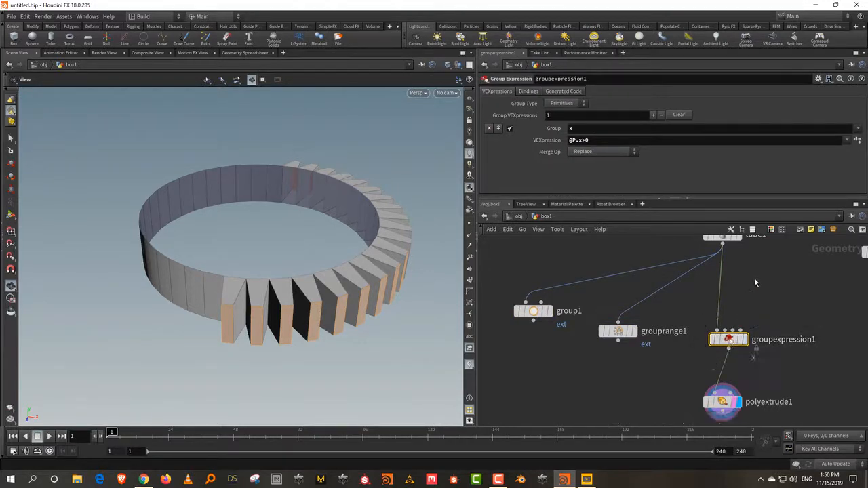
Insert a Transform node on the wire between groupexpression1 and polyextrude1
{"action": "key", "text": "Tab"}
{"action": "type", "text": "tr"}
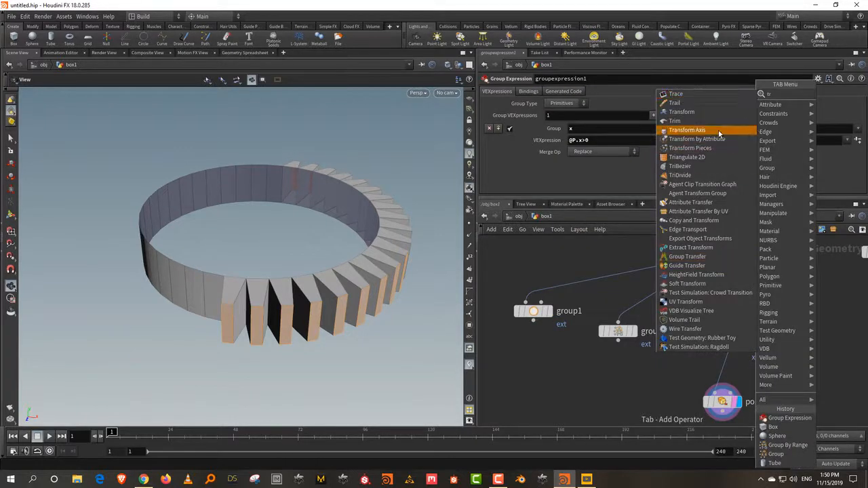
{"action": "left_click", "coordinate": [711, 112]}
{"action": "left_click", "coordinate": [724, 380]}
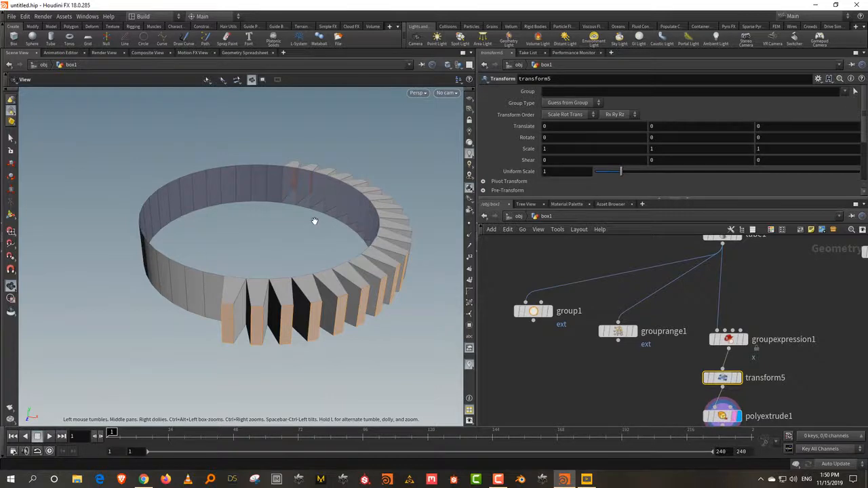
Try moving the extruded tube about 0.11 along X with transform5, and undo the move
{"action": "key", "text": "Return"}
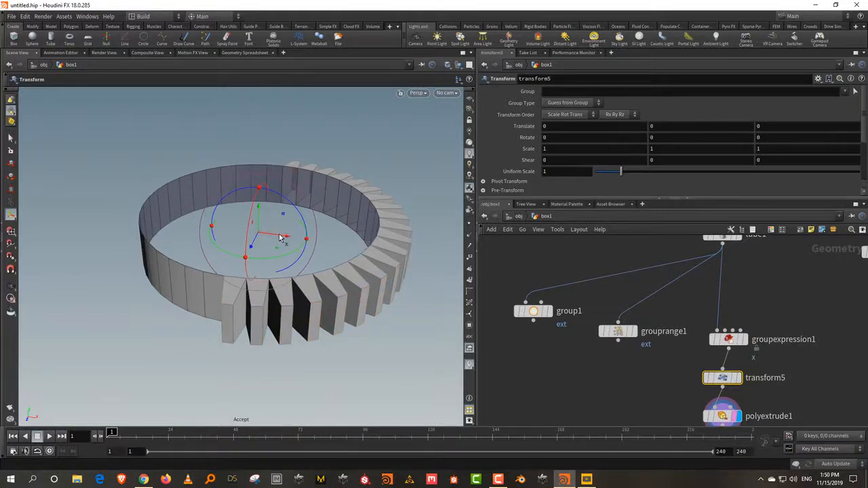
{"action": "mouse_move", "coordinate": [279, 237]}
{"action": "left_mouse_down"}
{"action": "mouse_move", "coordinate": [72, 219]}
{"action": "mouse_move", "coordinate": [293, 246]}
{"action": "left_mouse_up"}
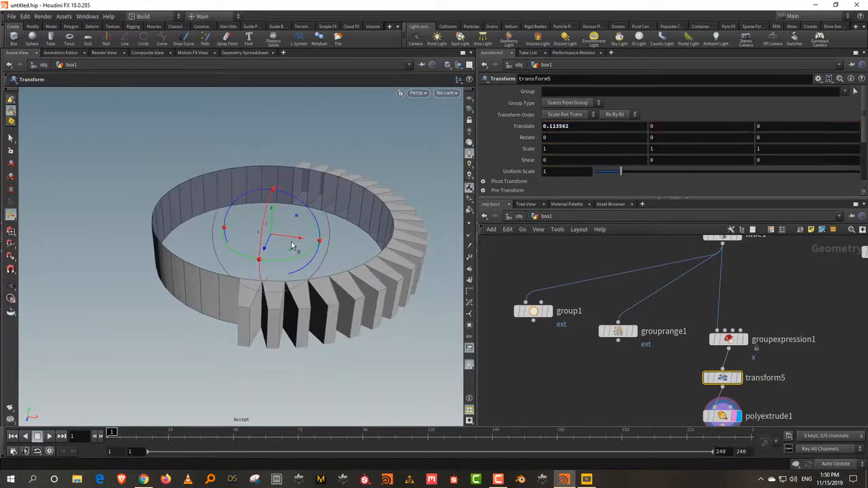
{"action": "key", "text": "ctrl+z"}
Reinsert transform5 between tube1 and groupexpression1, and shift the tube along X to about -0.13
{"action": "left_click_drag", "start_coordinate": [739, 390], "coordinate": [727, 296]}
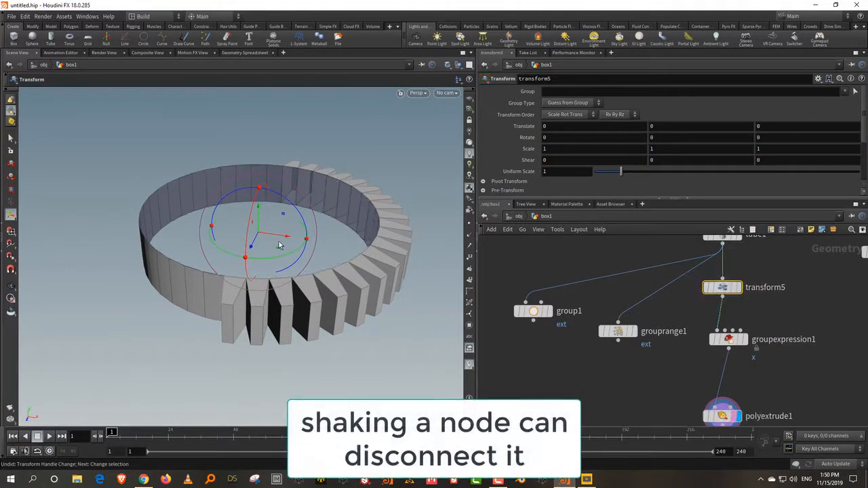
{"action": "left_click_drag", "start_coordinate": [279, 246], "coordinate": [149, 221]}
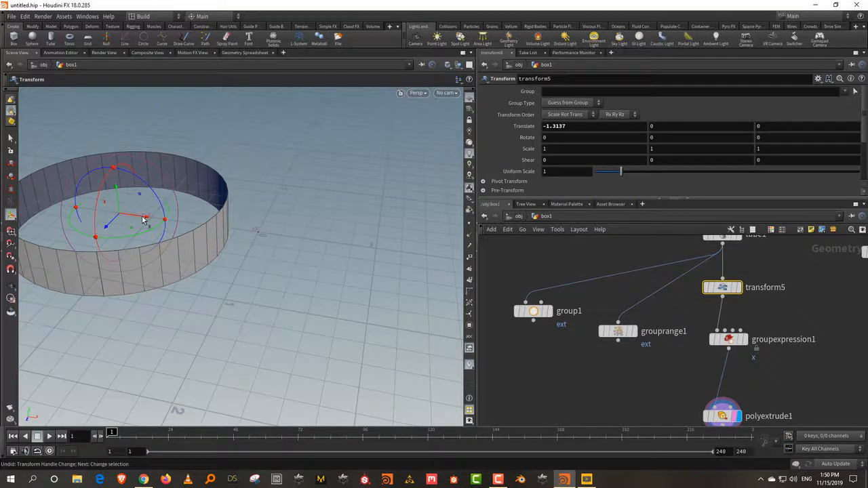
{"action": "left_click_drag", "start_coordinate": [143, 219], "coordinate": [211, 240]}
{"action": "middle_click_drag", "start_coordinate": [769, 272], "coordinate": [682, 308]}
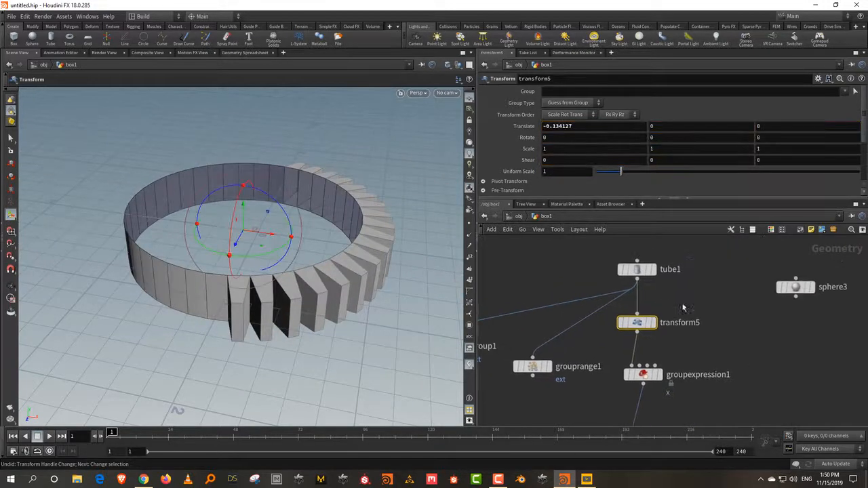
Connect sphere3 to transform5 in place of the tube and shift the sphere along X to about -1.29
{"action": "left_click_drag", "start_coordinate": [795, 295], "coordinate": [638, 314]}
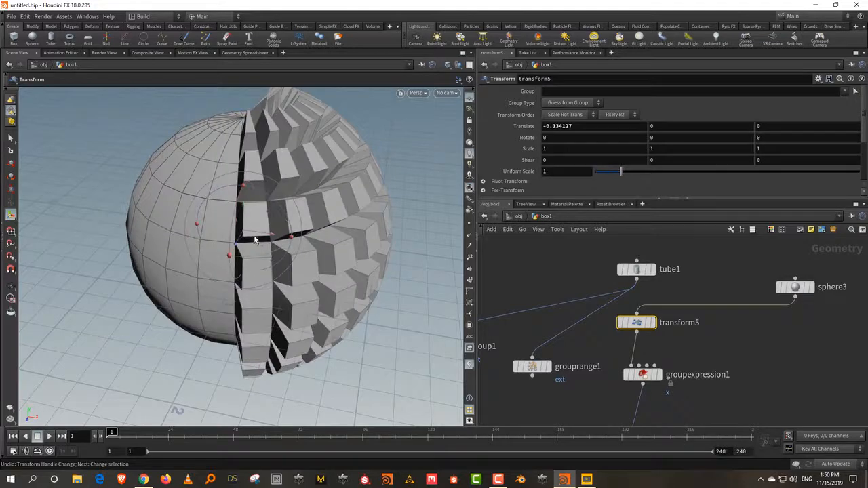
{"action": "left_click_drag", "start_coordinate": [255, 239], "coordinate": [278, 224]}
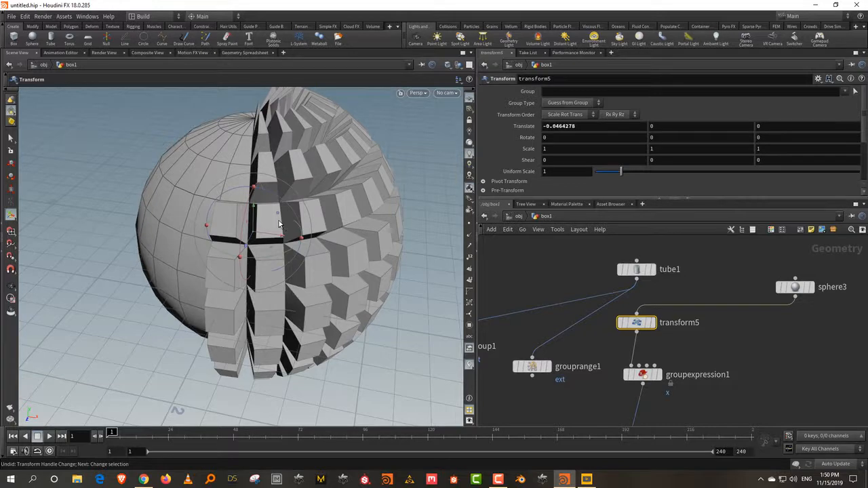
{"action": "left_click_drag", "start_coordinate": [278, 238], "coordinate": [143, 228]}
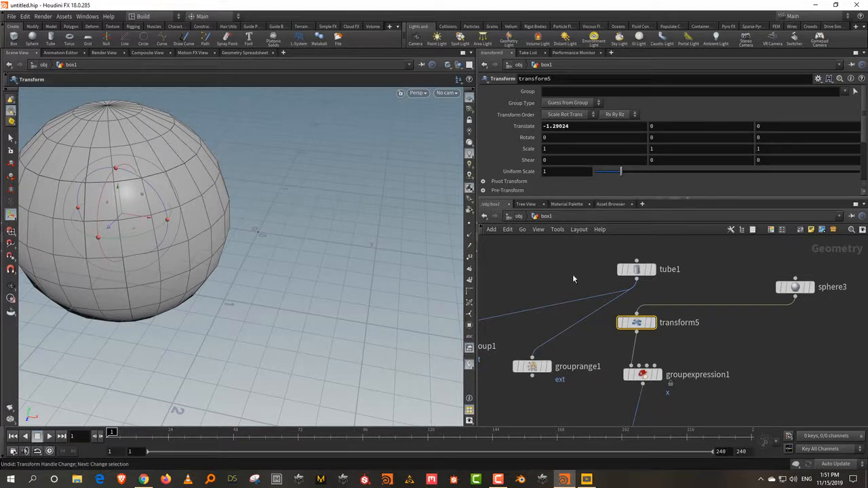
Tidy the network by moving tube1 away from the transform chain, sphere3 closer to transform5, and grouprange1 upward
{"action": "mouse_move", "coordinate": [639, 275]}
{"action": "left_click_drag", "start_coordinate": [580, 272], "coordinate": [534, 267]}
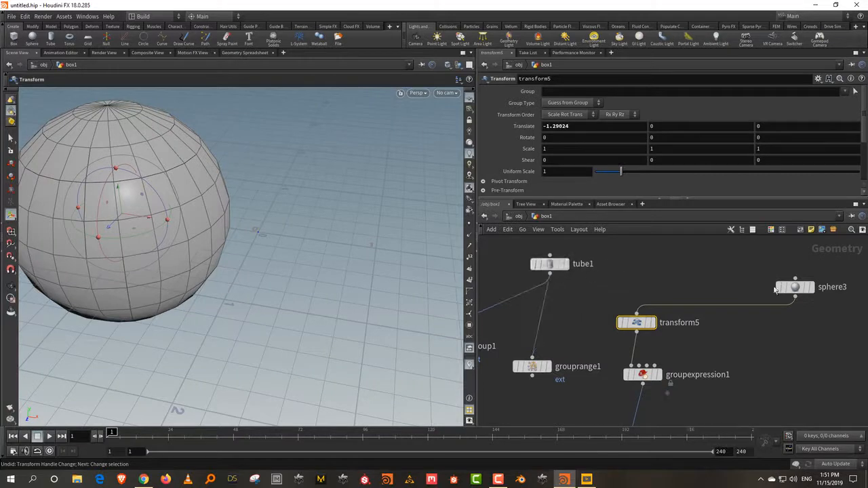
{"action": "left_click_drag", "start_coordinate": [795, 287], "coordinate": [713, 275]}
{"action": "middle_click_drag", "start_coordinate": [696, 339], "coordinate": [697, 292]}
{"action": "left_click", "coordinate": [662, 332]}
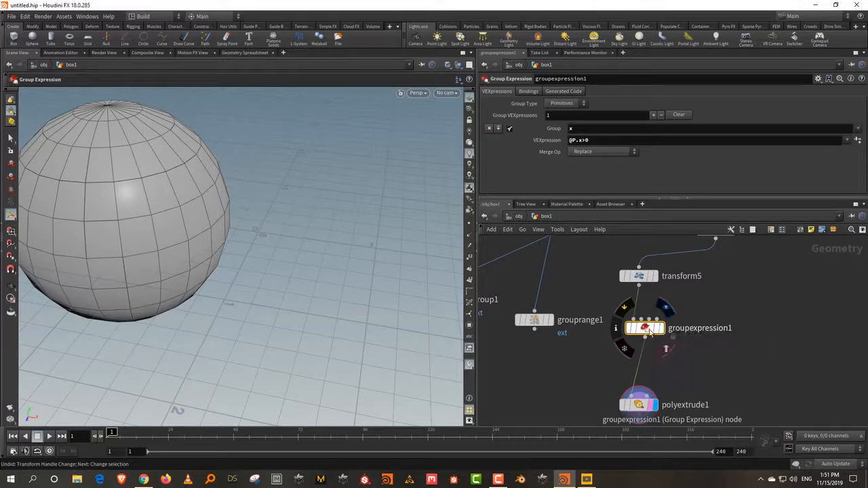
{"action": "middle_click_drag", "start_coordinate": [535, 320], "coordinate": [619, 312]}
{"action": "left_click_drag", "start_coordinate": [619, 313], "coordinate": [638, 279]}
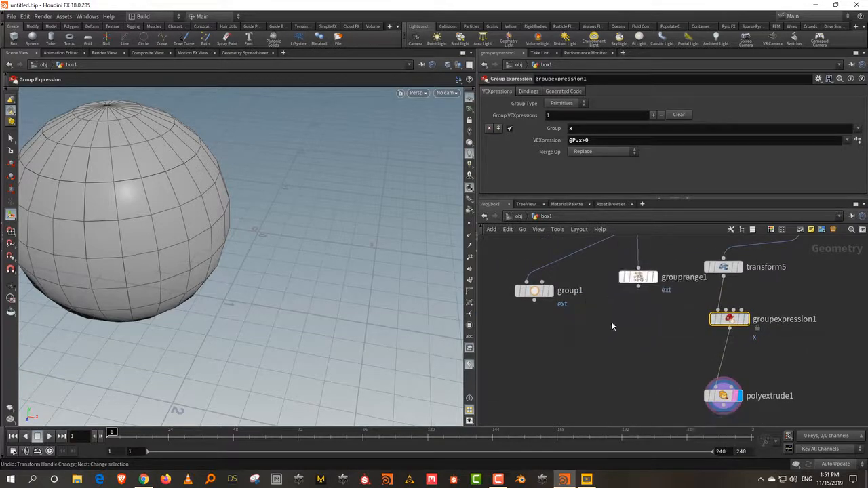
Connect group1 to polyextrude1 in place of groupexpression1 and set the extrusion group to ext
{"action": "mouse_move", "coordinate": [536, 291]}
{"action": "left_mouse_down"}
{"action": "mouse_move", "coordinate": [574, 326]}
{"action": "mouse_move", "coordinate": [715, 387]}
{"action": "mouse_move", "coordinate": [663, 395]}
{"action": "left_mouse_up"}
{"action": "left_click_drag", "start_coordinate": [723, 371], "coordinate": [618, 415]}
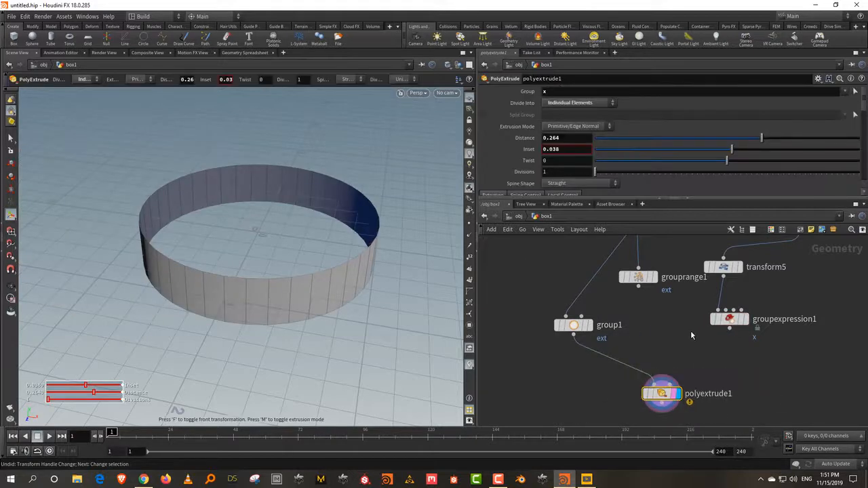
{"action": "left_click_drag", "start_coordinate": [553, 91], "coordinate": [533, 92]}
{"action": "type", "text": "ext"}
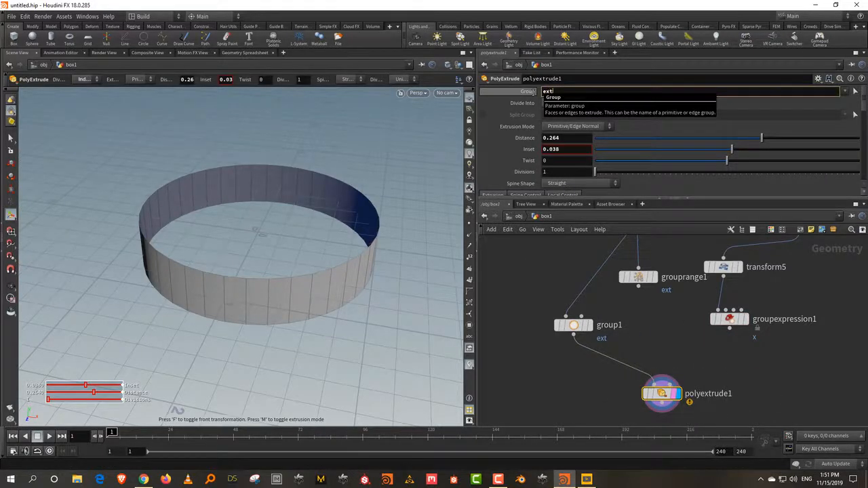
{"action": "key", "text": "Return"}
{"action": "left_click_drag", "start_coordinate": [386, 181], "coordinate": [343, 183], "text": "alt"}
Move group1 up to make room and insert a Group Expand node between it and polyextrude1
{"action": "left_click", "coordinate": [574, 324]}
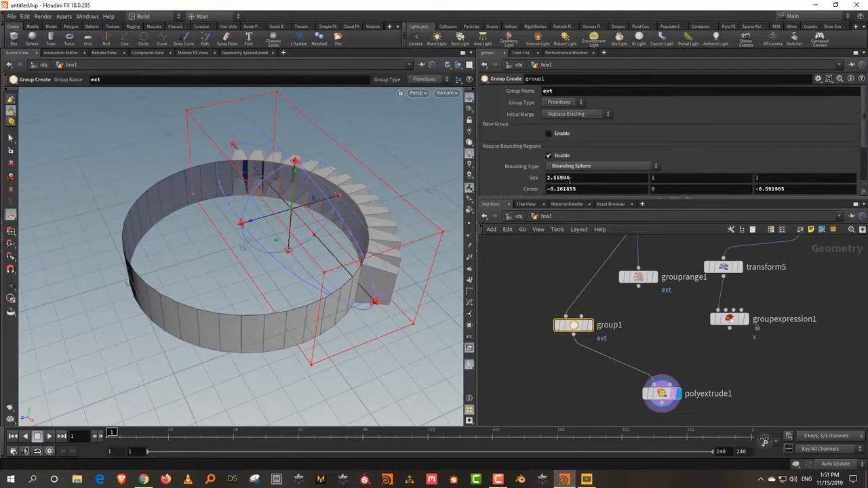
{"action": "left_click_drag", "start_coordinate": [575, 319], "coordinate": [553, 289]}
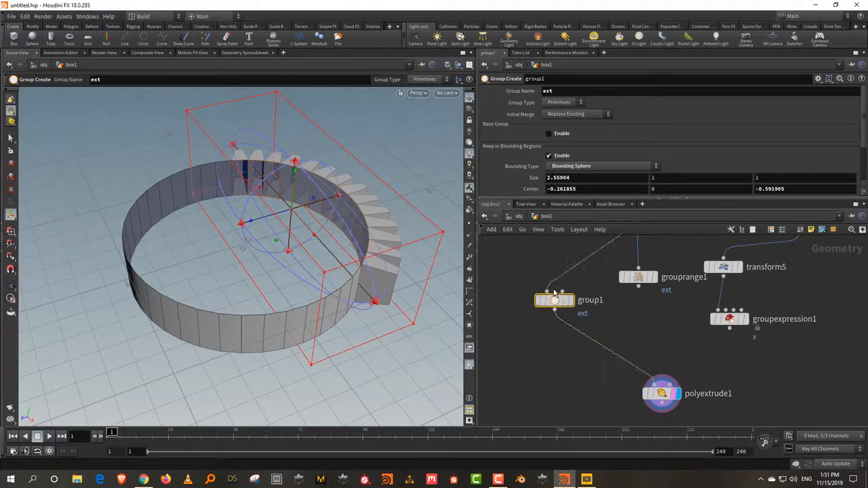
{"action": "left_click", "coordinate": [635, 319]}
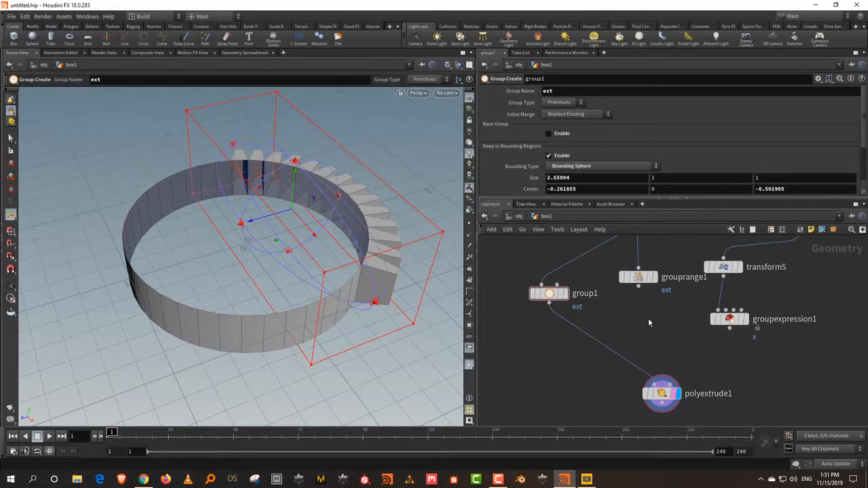
{"action": "key", "text": "Tab"}
{"action": "type", "text": "grou"}
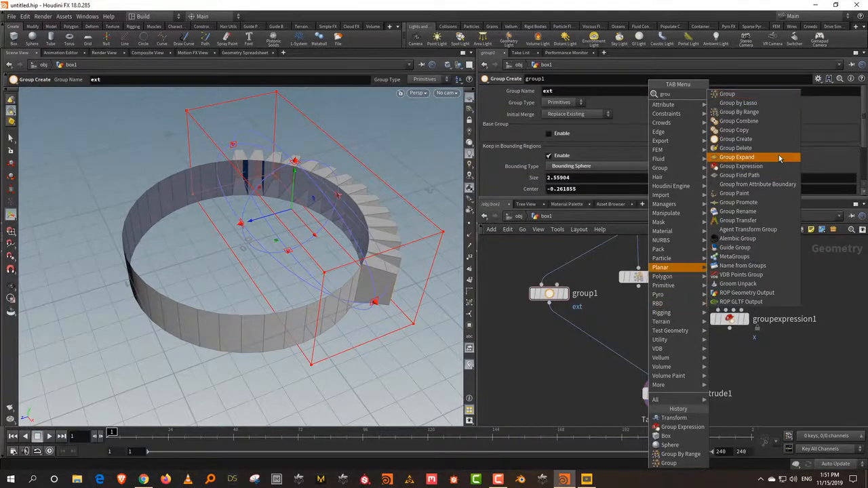
{"action": "left_click", "coordinate": [779, 158]}
{"action": "left_click", "coordinate": [587, 344]}
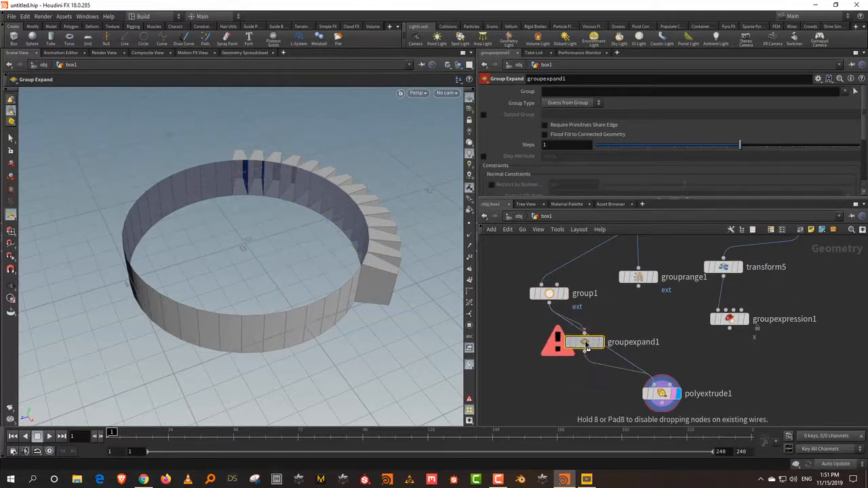
{"action": "left_click", "coordinate": [587, 344]}
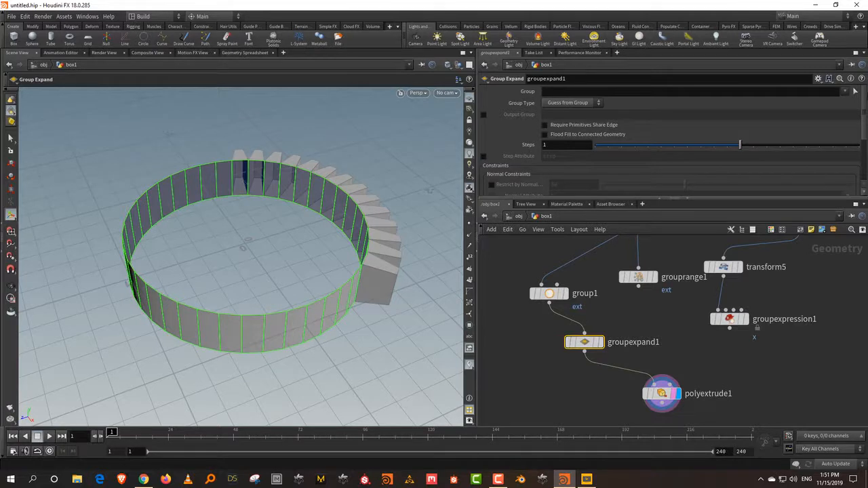
Set groupexpand1's group to ext and display the node in the viewport
{"action": "left_click", "coordinate": [845, 91]}
{"action": "left_click", "coordinate": [848, 102]}
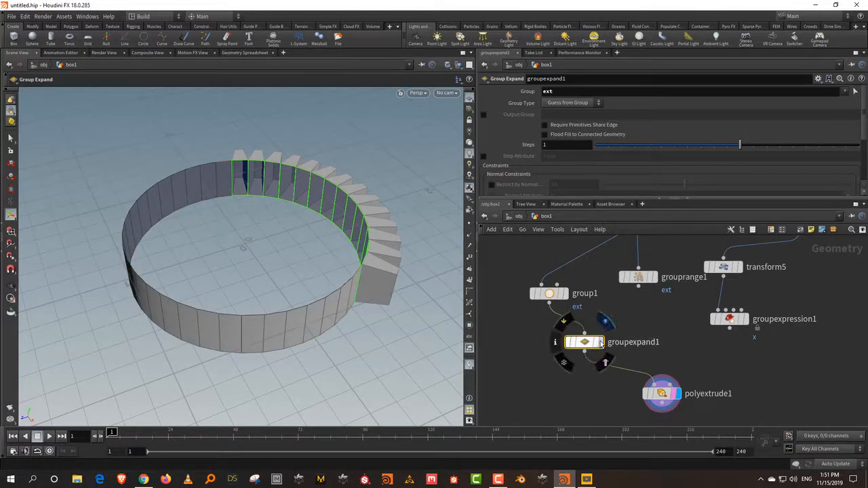
{"action": "left_click", "coordinate": [600, 341]}
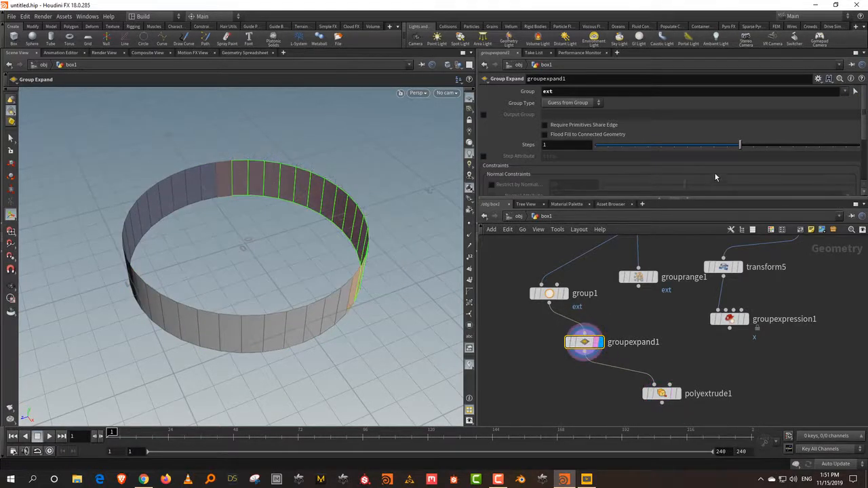
Try groupexpand1's Steps at -1 and 4 to shrink and grow the group around the ring
{"action": "mouse_move", "coordinate": [720, 154]}
{"action": "left_mouse_down"}
{"action": "mouse_move", "coordinate": [840, 158]}
{"action": "mouse_move", "coordinate": [678, 157]}
{"action": "mouse_move", "coordinate": [715, 158]}
{"action": "left_mouse_up"}
{"action": "left_click_drag", "start_coordinate": [252, 248], "coordinate": [374, 202]}
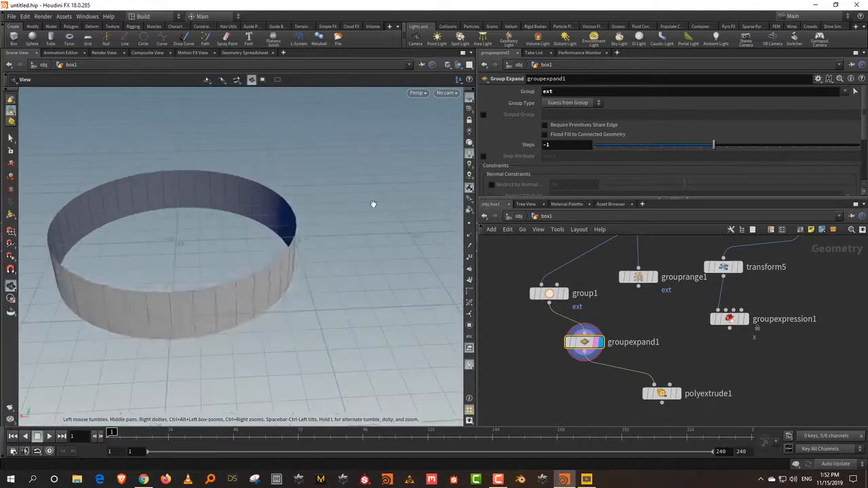
{"action": "left_click_drag", "start_coordinate": [714, 150], "coordinate": [773, 149]}
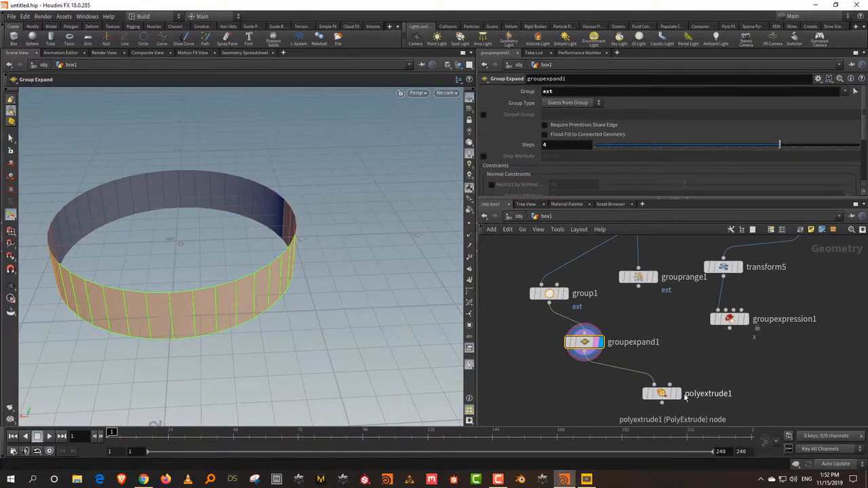
{"action": "left_click", "coordinate": [485, 115]}
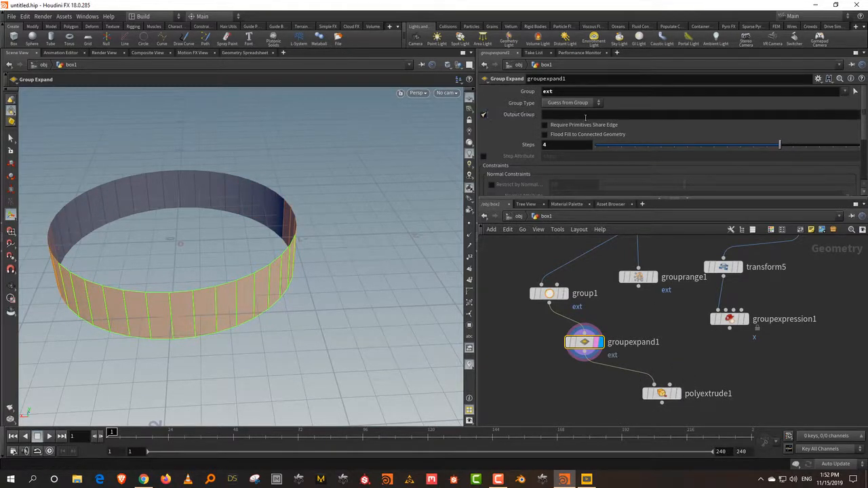
{"action": "left_click", "coordinate": [585, 117]}
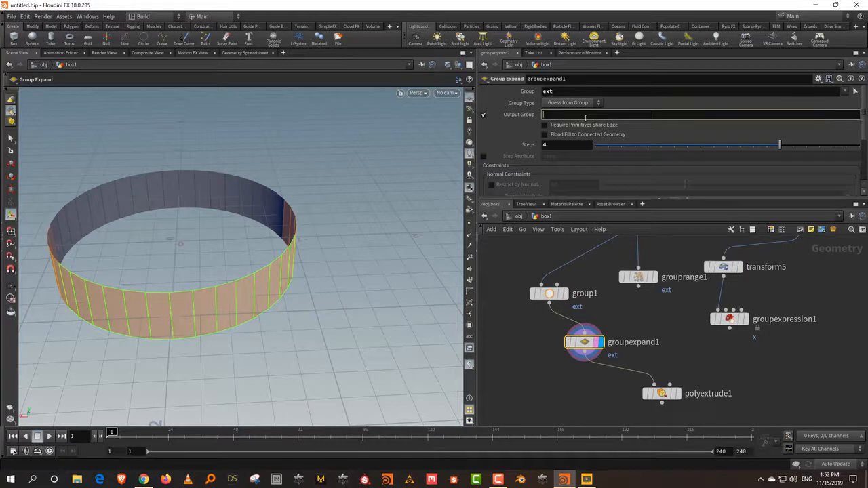
{"action": "left_click", "coordinate": [484, 115]}
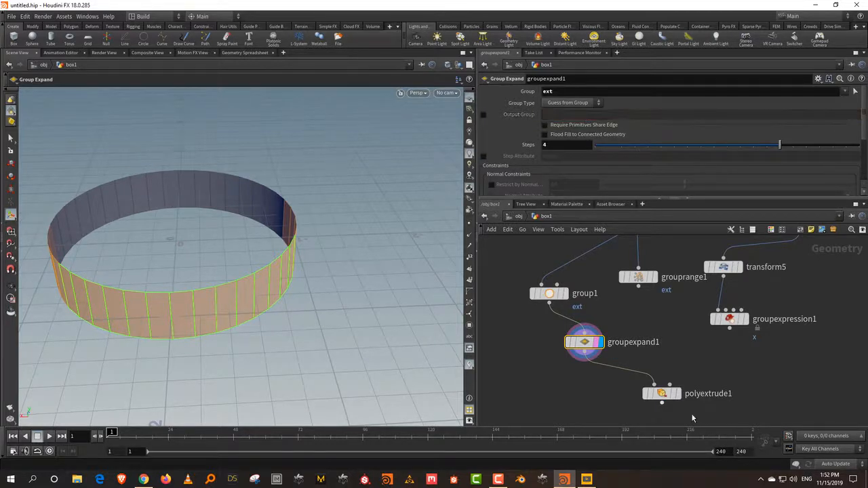
Display polyextrude1 in the viewport and set groupexpand1's Steps to 1
{"action": "left_click", "coordinate": [675, 394]}
{"action": "left_click", "coordinate": [661, 393]}
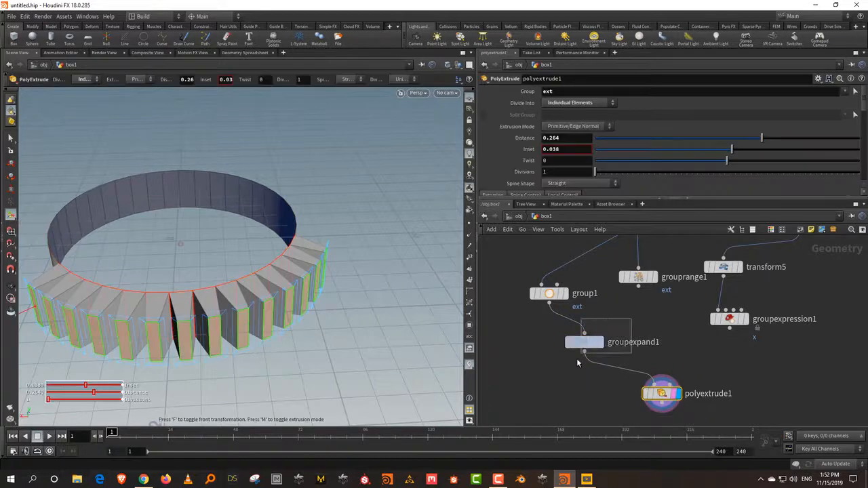
{"action": "left_click", "coordinate": [585, 341]}
{"action": "left_click_drag", "start_coordinate": [780, 145], "coordinate": [737, 157]}
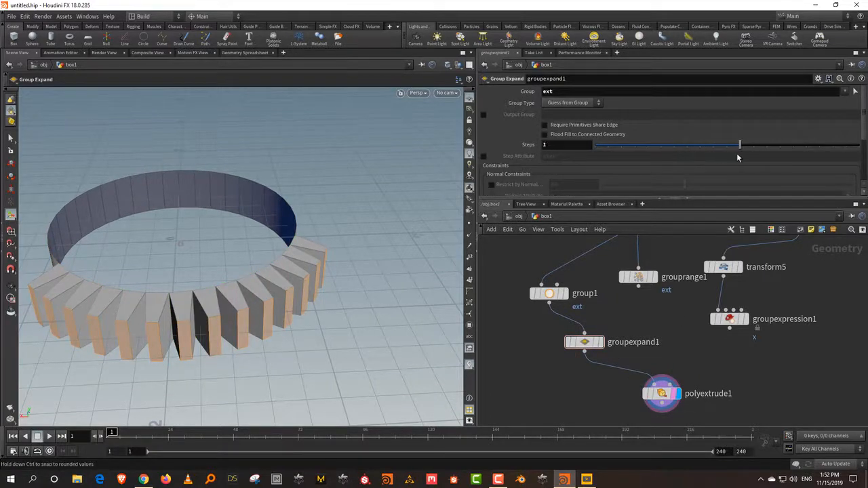
Enable groupexpand1's Output Group option and set its Steps to 5
{"action": "left_click", "coordinate": [485, 116]}
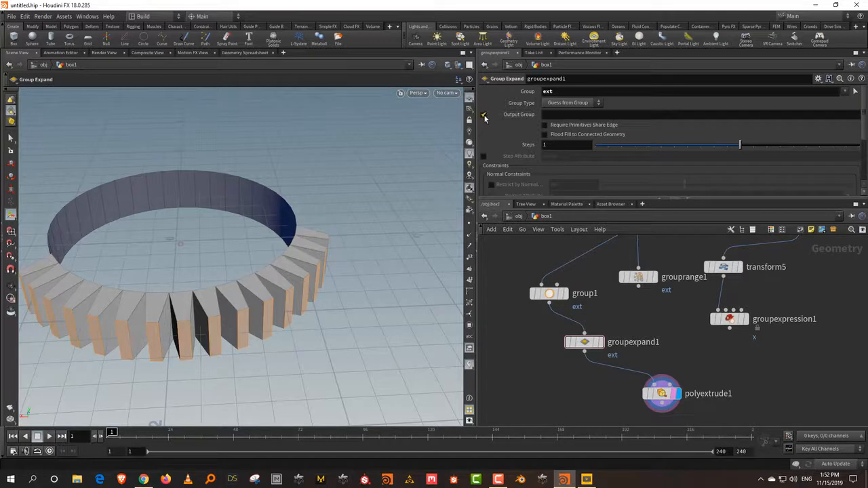
{"action": "left_click_drag", "start_coordinate": [619, 323], "coordinate": [565, 368]}
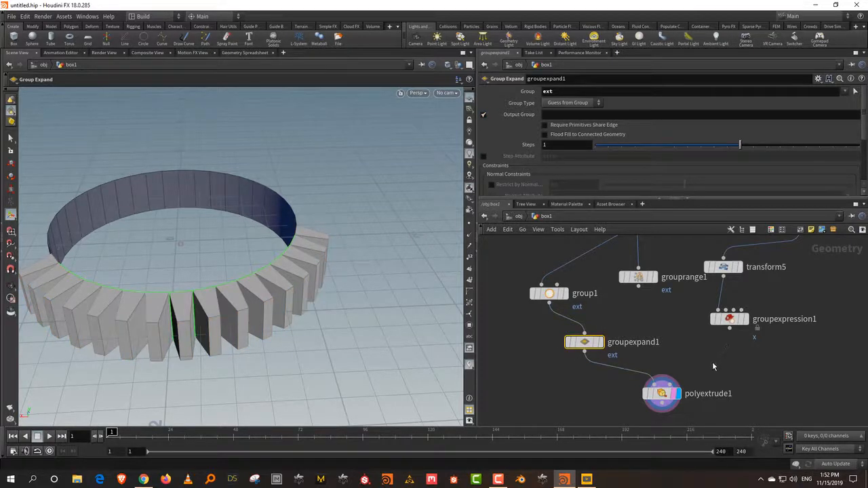
{"action": "left_click_drag", "start_coordinate": [712, 363], "coordinate": [676, 406]}
{"action": "left_click_drag", "start_coordinate": [645, 318], "coordinate": [577, 368]}
{"action": "left_click_drag", "start_coordinate": [708, 144], "coordinate": [793, 156]}
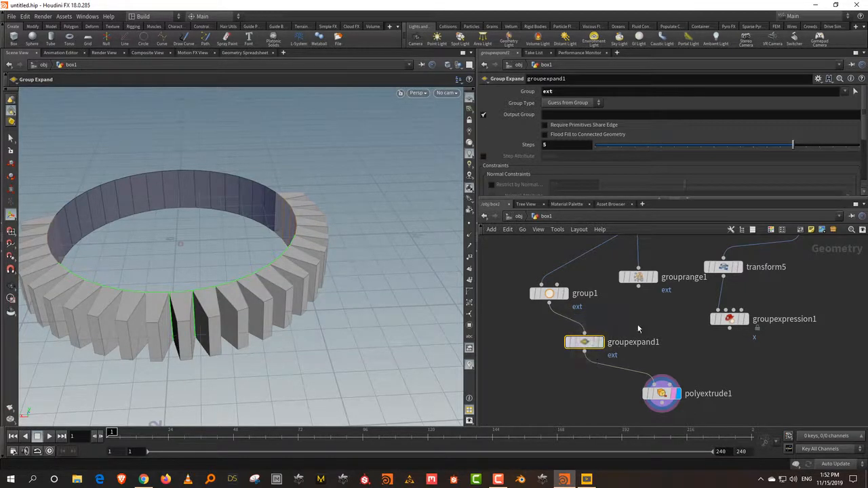
Delete the groupexpand1 node, display group1 in the viewport, and enlarge the network editor
{"action": "key", "text": "Delete"}
{"action": "left_click", "coordinate": [564, 294]}
{"action": "left_click_drag", "start_coordinate": [580, 198], "coordinate": [587, 174]}
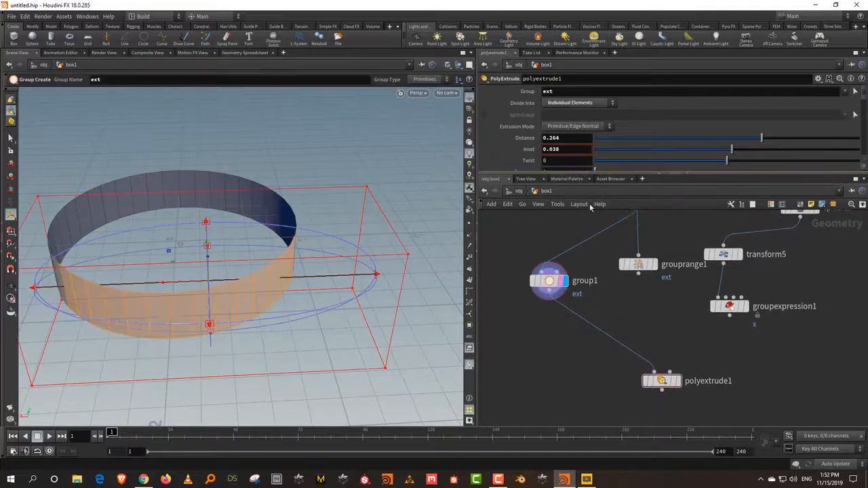
Align polyextrude1 beneath group1 and insert a displayed Group Combine node between them
{"action": "key", "text": "l"}
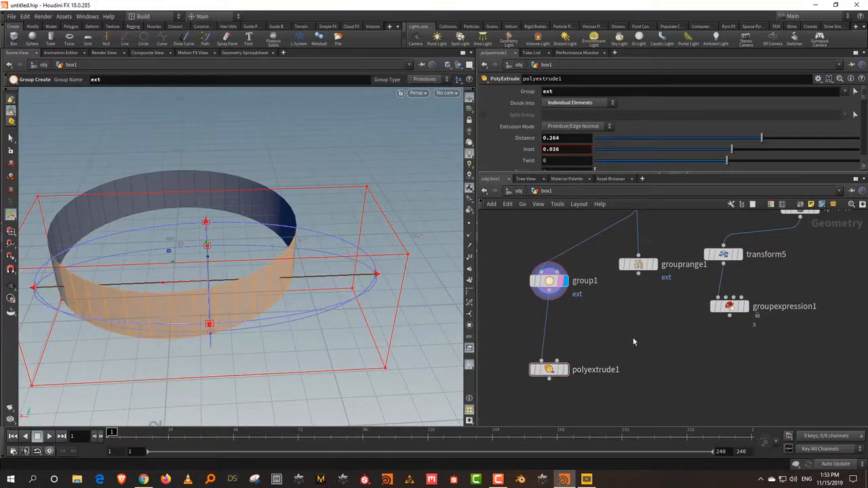
{"action": "key", "text": "Tab"}
{"action": "type", "text": "group"}
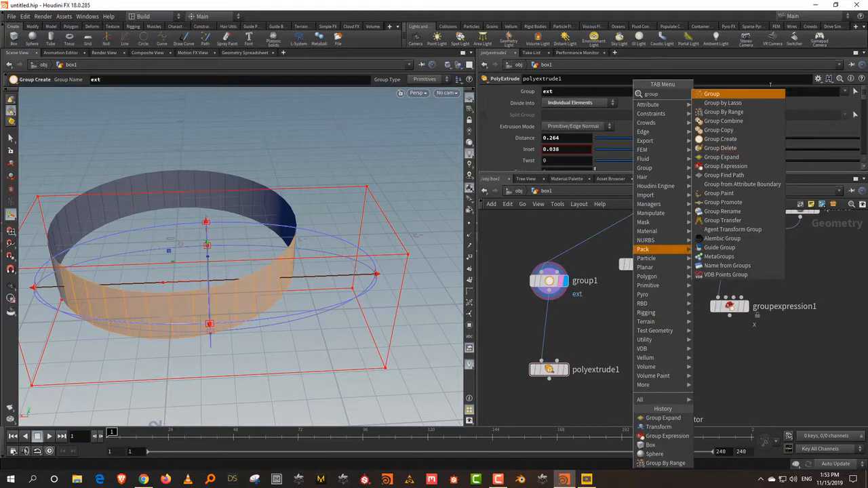
{"action": "left_click", "coordinate": [746, 113]}
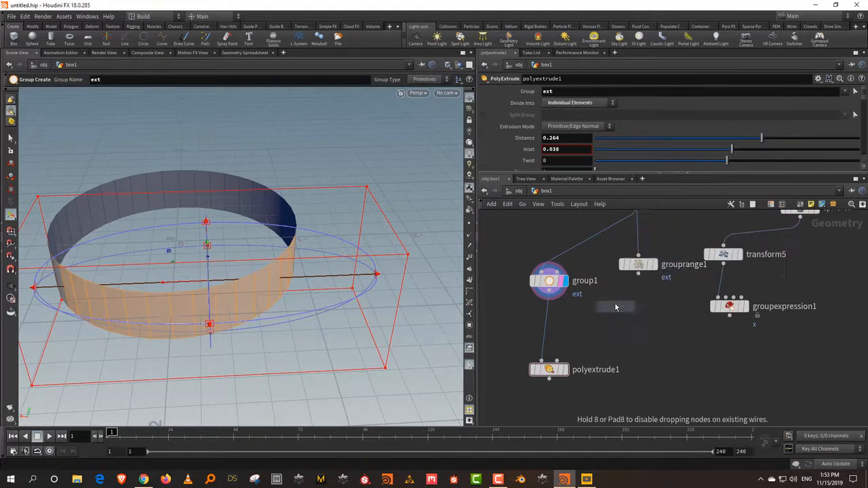
{"action": "left_click", "coordinate": [548, 330]}
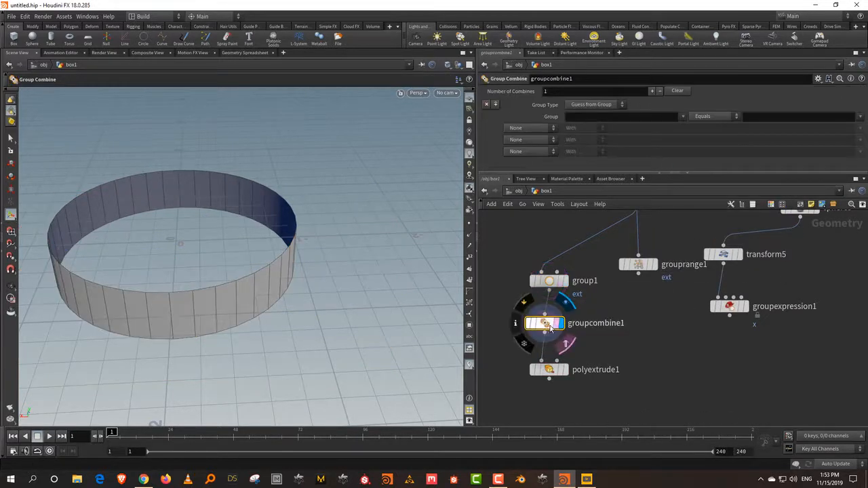
Define a combined group xt in groupcombine1 as Equals All But the ext group
{"action": "left_click", "coordinate": [578, 116]}
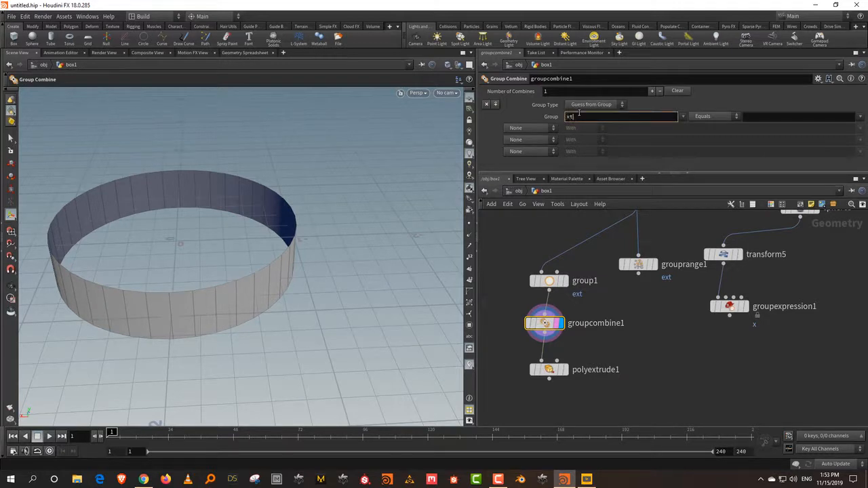
{"action": "type", "text": "xt"}
{"action": "key", "text": "Return"}
{"action": "left_click", "coordinate": [722, 115]}
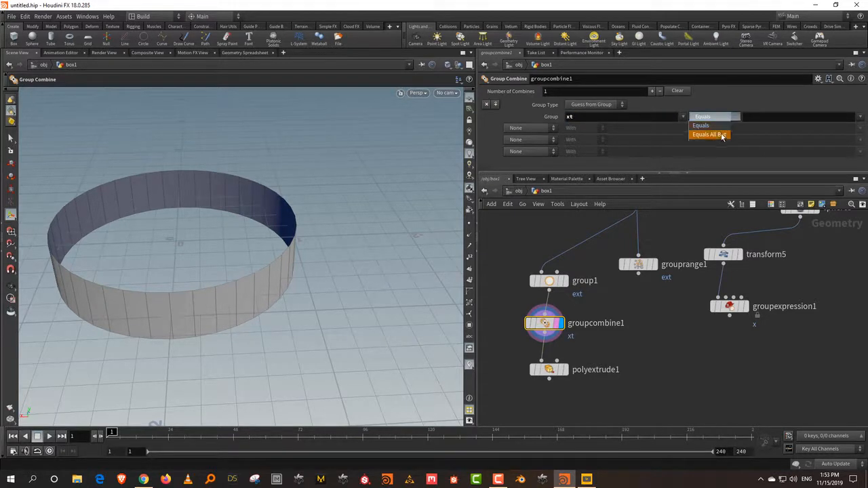
{"action": "left_click", "coordinate": [722, 134]}
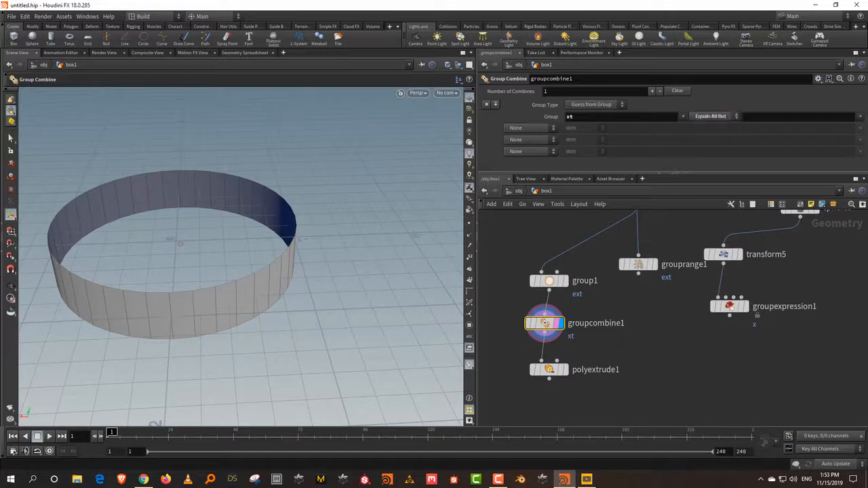
{"action": "left_click", "coordinate": [861, 117]}
{"action": "left_click", "coordinate": [856, 127]}
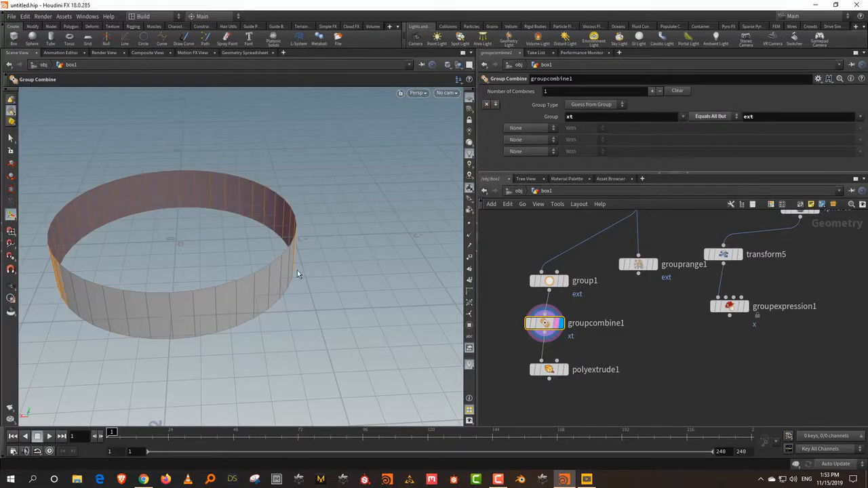
Display polyextrude1 in the viewport and add a second PolyExtrude node below it
{"action": "left_click_drag", "start_coordinate": [200, 225], "coordinate": [298, 203]}
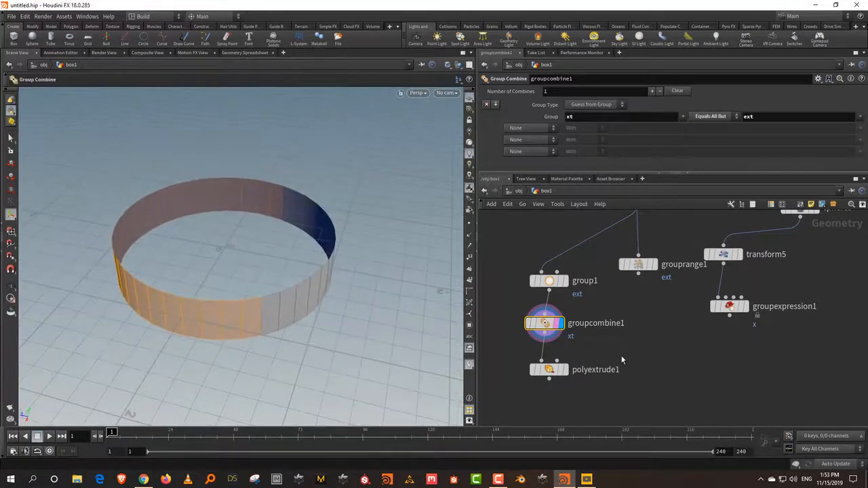
{"action": "left_click", "coordinate": [565, 370]}
{"action": "left_click", "coordinate": [550, 369]}
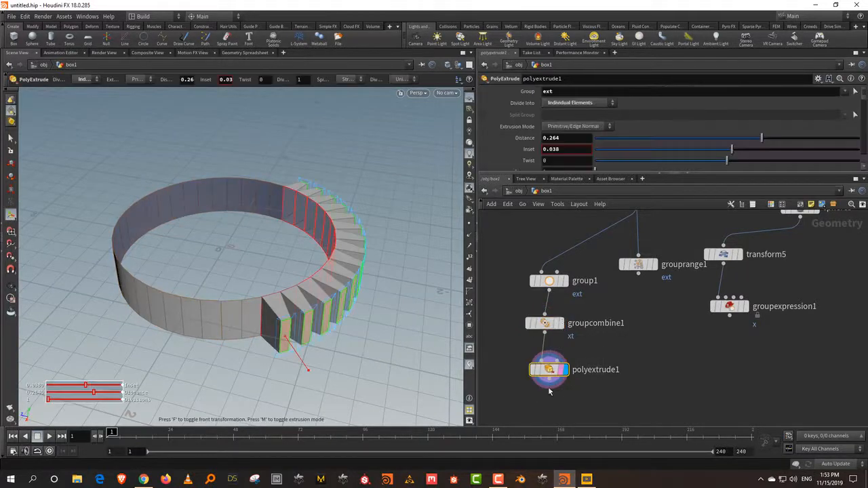
{"action": "middle_click_drag", "start_coordinate": [602, 372], "coordinate": [610, 333]}
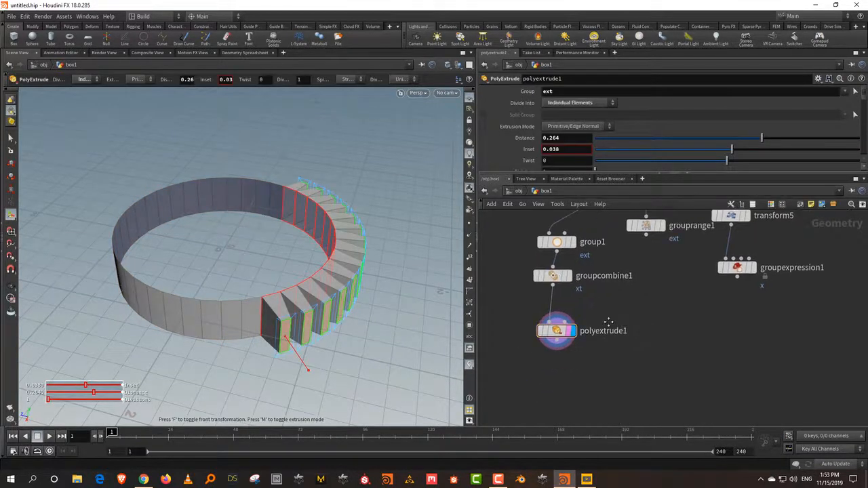
{"action": "key", "text": "Tab"}
{"action": "type", "text": "pol"}
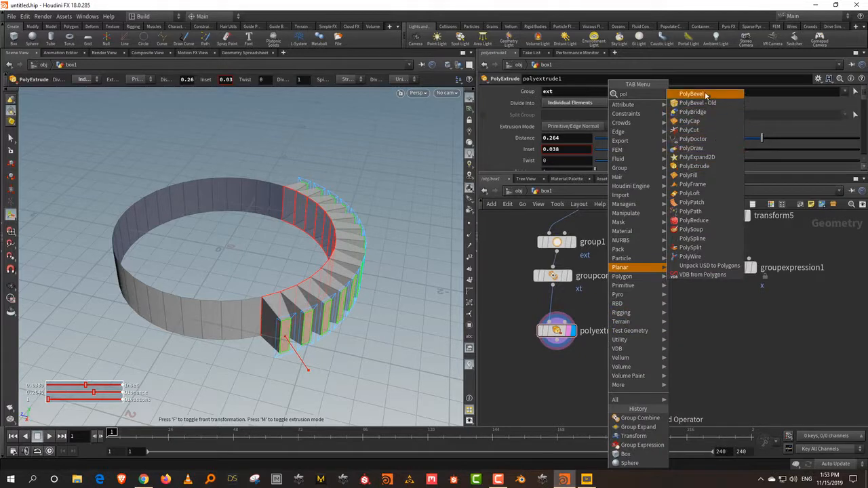
{"action": "left_click", "coordinate": [694, 166]}
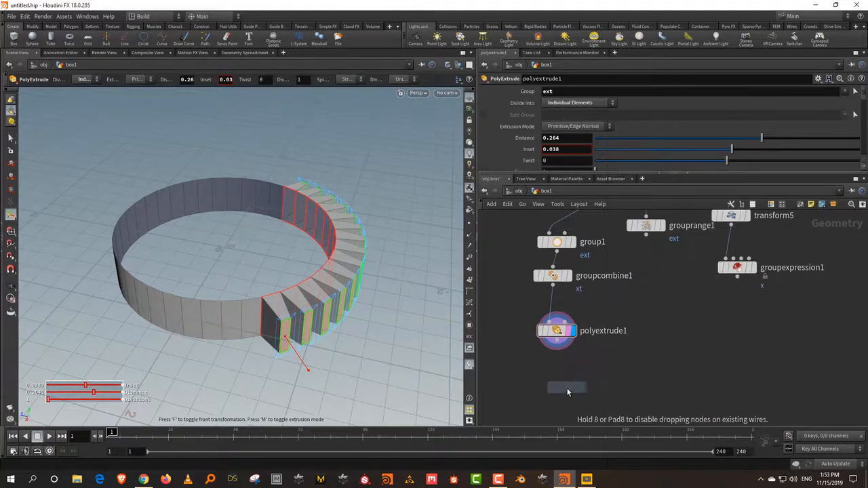
{"action": "left_click", "coordinate": [571, 352]}
Rename the first extrude node polyextrude_ext and the second one polyextrude_xt
{"action": "double_click", "coordinate": [626, 331]}
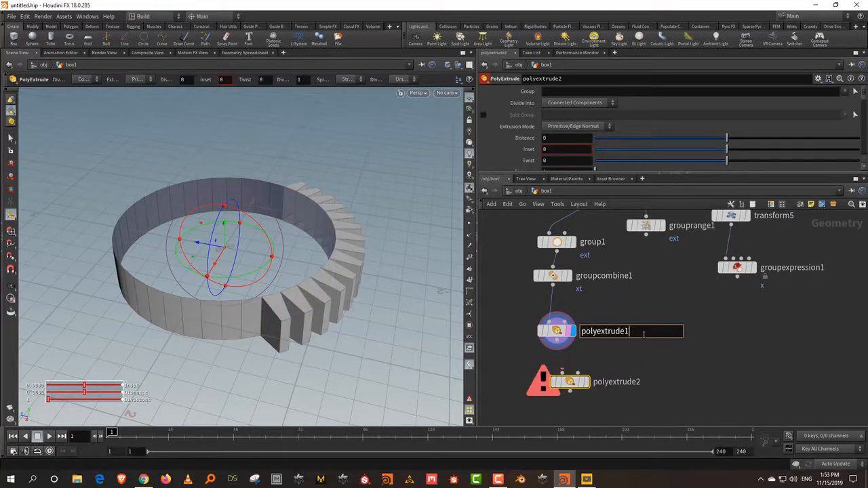
{"action": "type", "text": "_ext"}
{"action": "key", "text": "Return"}
{"action": "key", "text": "KP_3"}
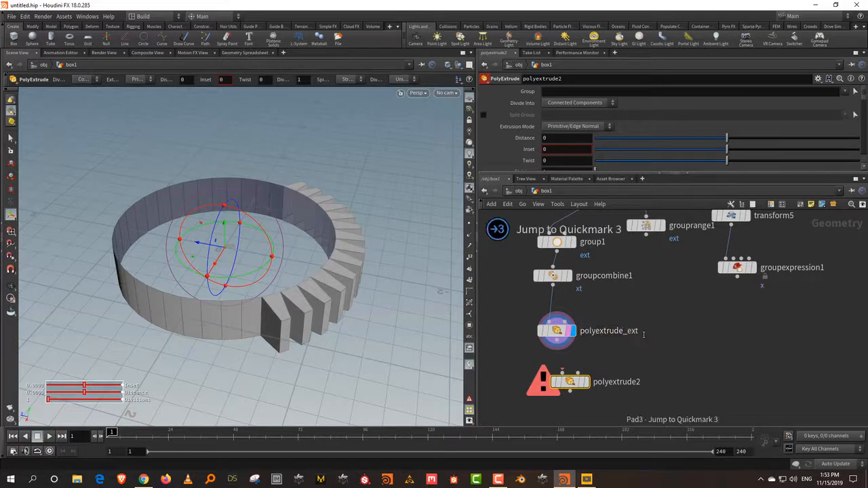
{"action": "double_click", "coordinate": [640, 383]}
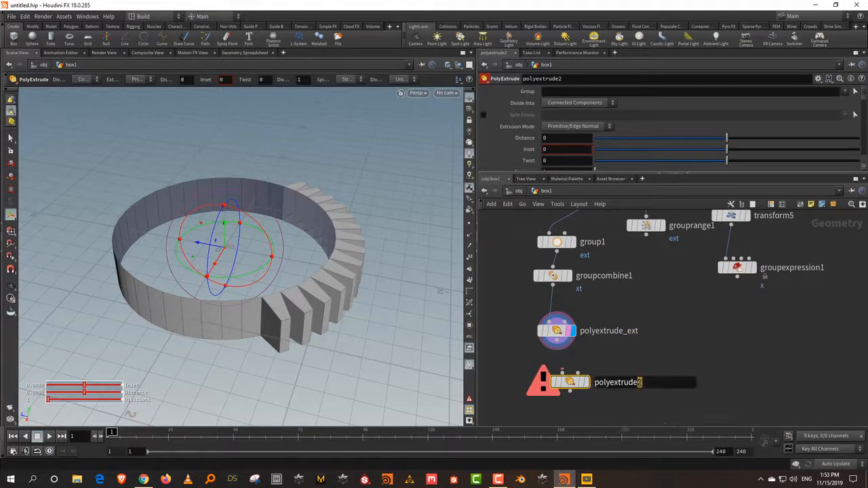
{"action": "key", "text": "BackSpace"}
{"action": "type", "text": "_xt"}
{"action": "key", "text": "Return"}
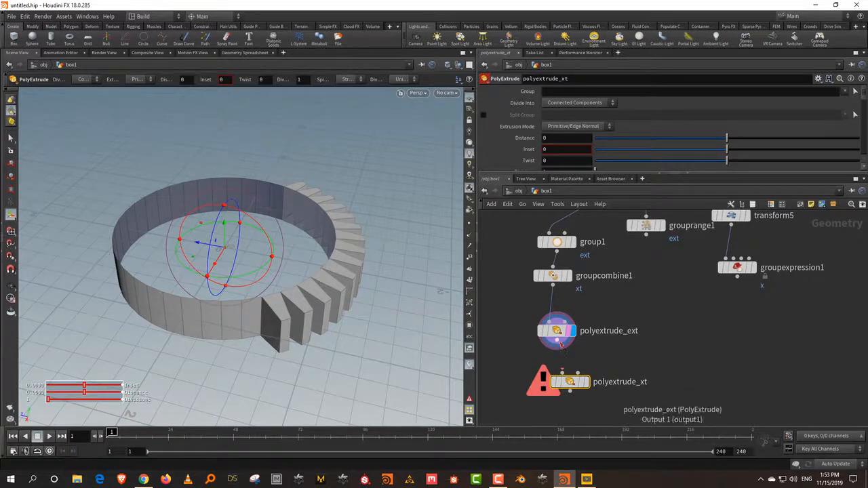
Connect polyextrude_ext into polyextrude_xt, display polyextrude_xt, and set its extrusion group to xt
{"action": "left_click", "coordinate": [583, 383]}
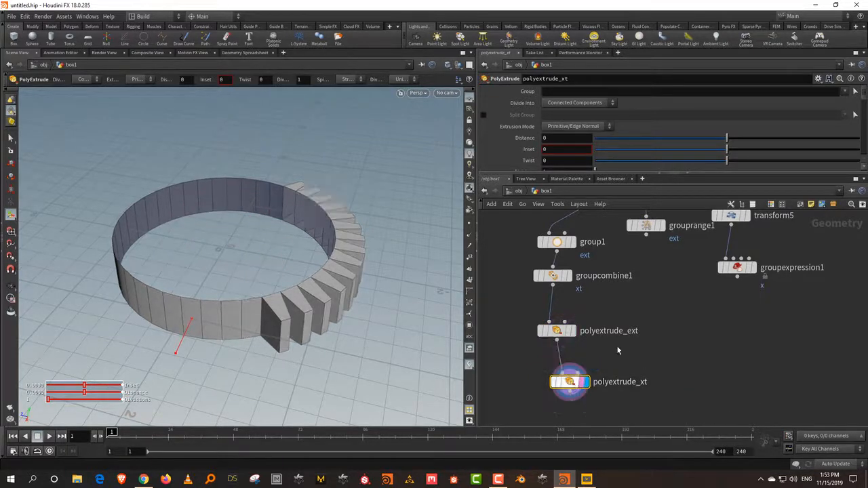
{"action": "left_click", "coordinate": [844, 90]}
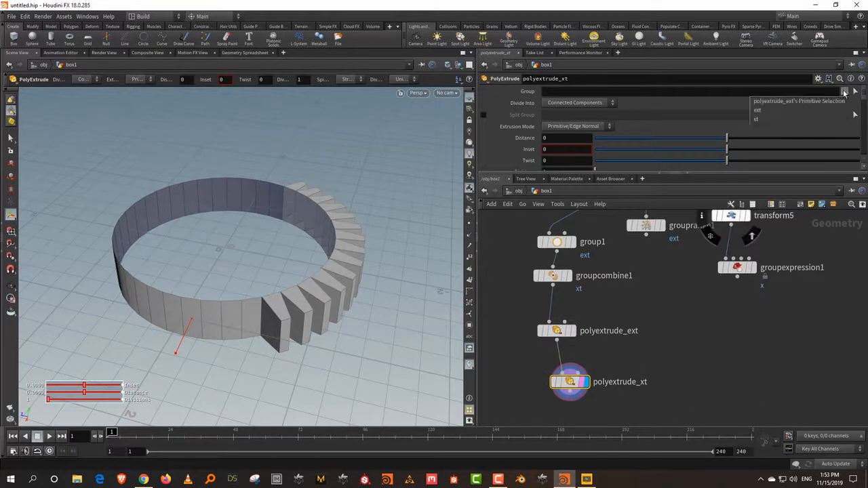
{"action": "left_click", "coordinate": [814, 119]}
Extrude the xt group inward by -0.116 as Individual Elements with an inset of 0.038
{"action": "left_click_drag", "start_coordinate": [727, 139], "coordinate": [711, 138]}
{"action": "left_click", "coordinate": [564, 105]}
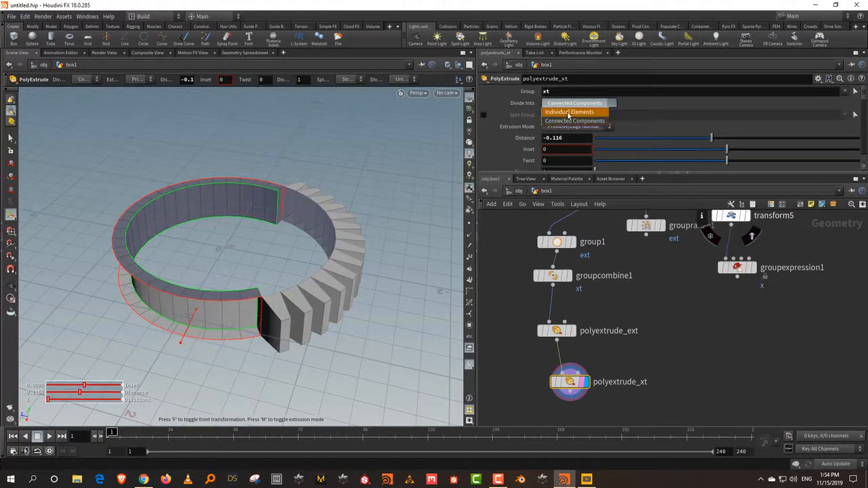
{"action": "left_click", "coordinate": [568, 113]}
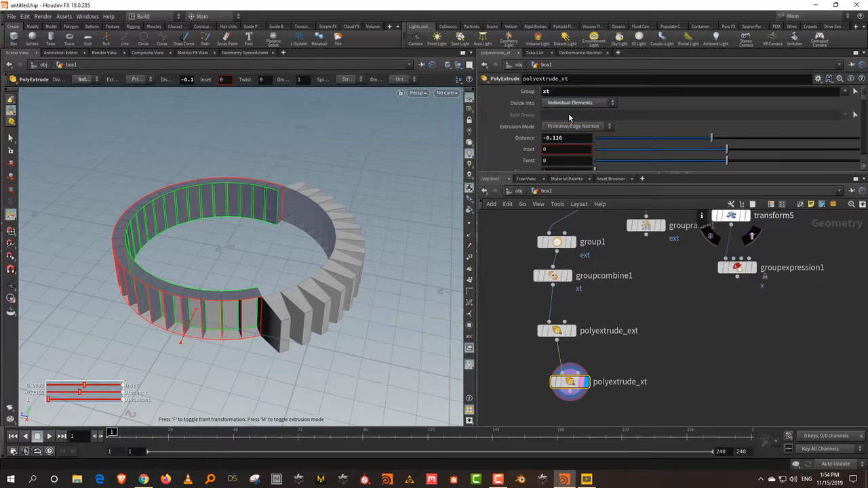
{"action": "left_click_drag", "start_coordinate": [730, 156], "coordinate": [734, 156]}
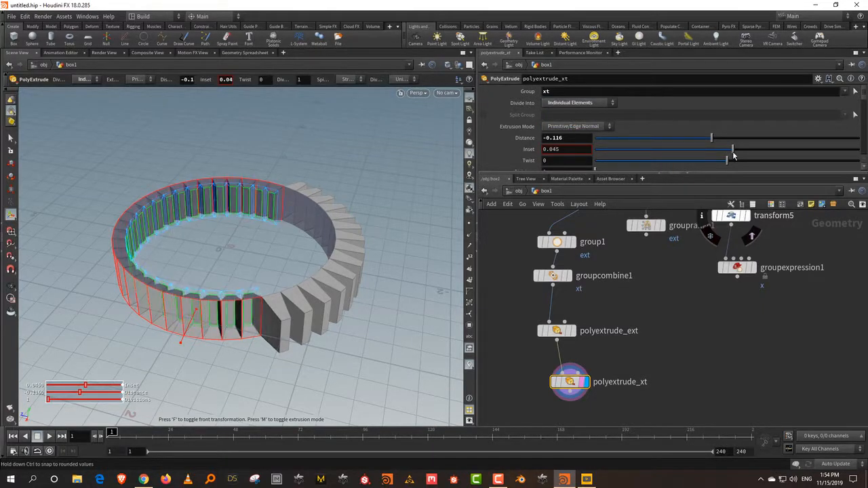
Adjust group1's bounding region with its handles so the ext group covers a different part of the ring
{"action": "middle_click_drag", "start_coordinate": [645, 316], "coordinate": [711, 364]}
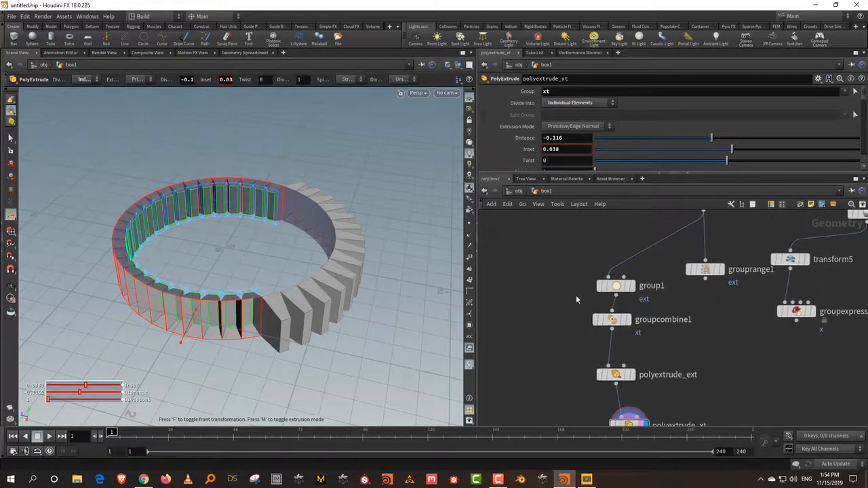
{"action": "left_click", "coordinate": [614, 285]}
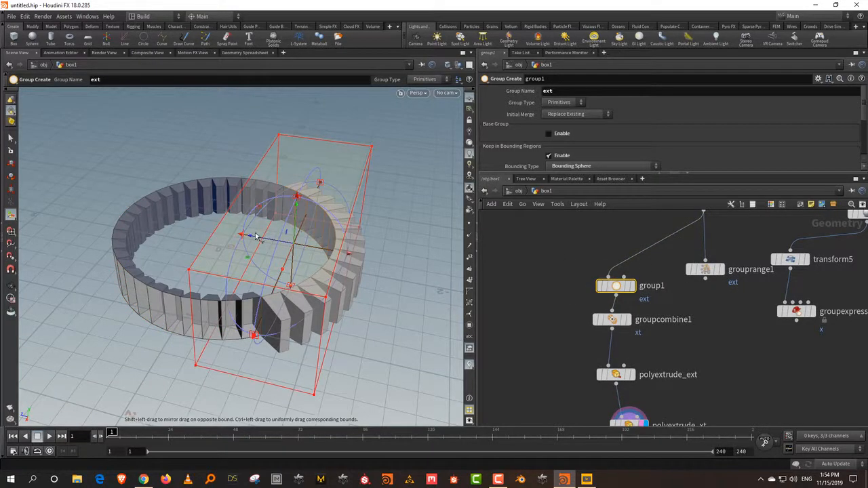
{"action": "left_click_drag", "start_coordinate": [256, 236], "coordinate": [204, 247]}
{"action": "left_click_drag", "start_coordinate": [192, 324], "coordinate": [253, 377]}
Move the group1 node aside and connect grouprange1 into groupcombine1 in its place
{"action": "middle_click_drag", "start_coordinate": [695, 301], "coordinate": [709, 323]}
{"action": "left_click_drag", "start_coordinate": [629, 307], "coordinate": [574, 281]}
{"action": "left_click", "coordinate": [719, 290]}
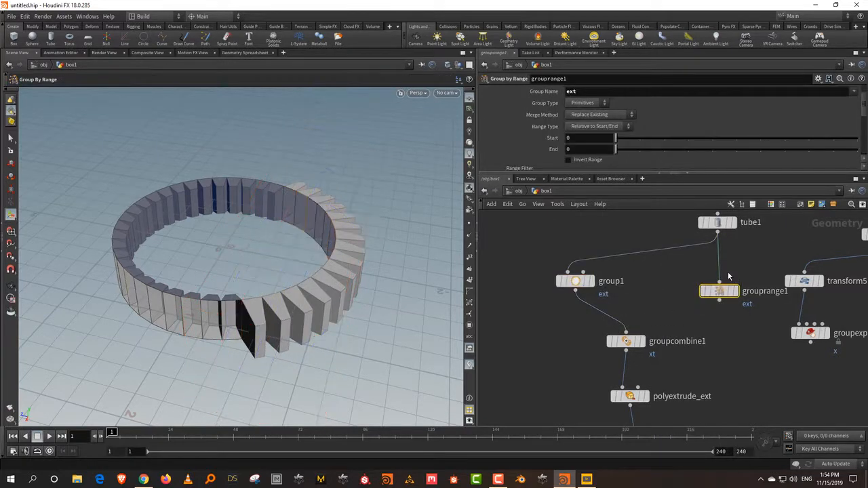
{"action": "left_click_drag", "start_coordinate": [631, 173], "coordinate": [630, 283]}
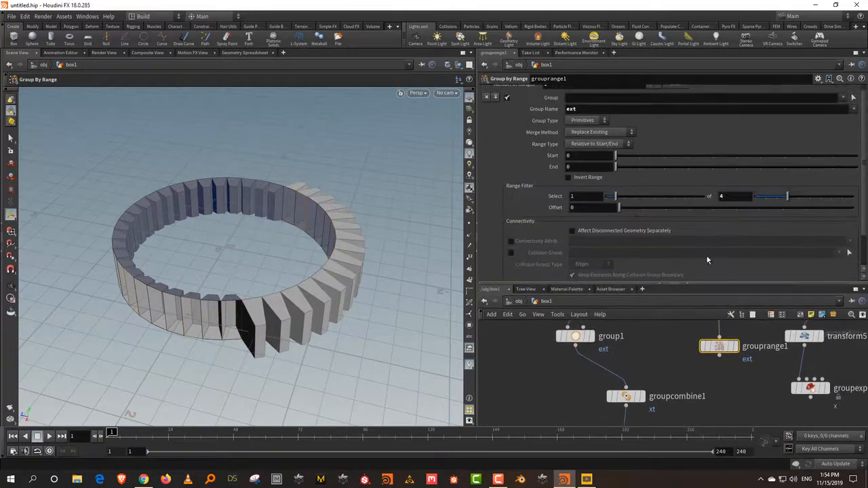
{"action": "left_click_drag", "start_coordinate": [718, 353], "coordinate": [625, 383]}
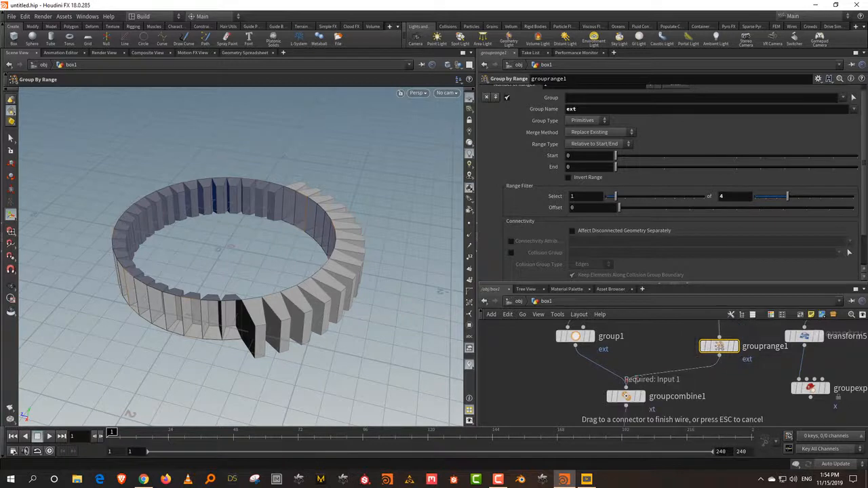
{"action": "left_click", "coordinate": [625, 381]}
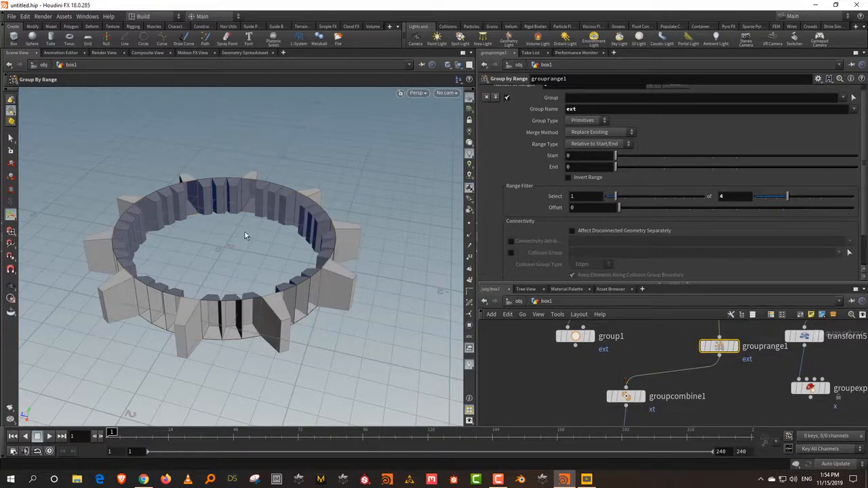
{"action": "mouse_move", "coordinate": [245, 236]}
{"action": "left_mouse_down", "text": "alt"}
{"action": "mouse_move", "coordinate": [252, 248]}
{"action": "mouse_move", "coordinate": [254, 237]}
{"action": "left_mouse_up", "text": "alt"}
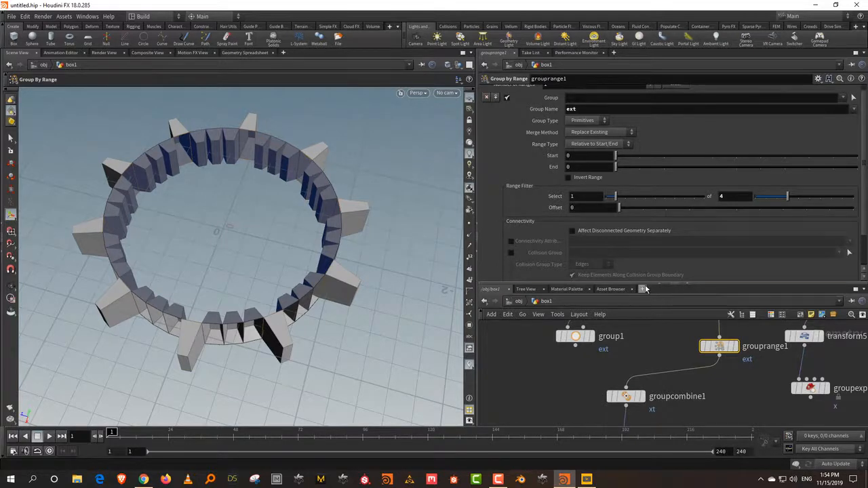
Rename groupexpression1's group to ext and connect that node into groupcombine1 instead of grouprange1
{"action": "left_click_drag", "start_coordinate": [644, 284], "coordinate": [623, 192]}
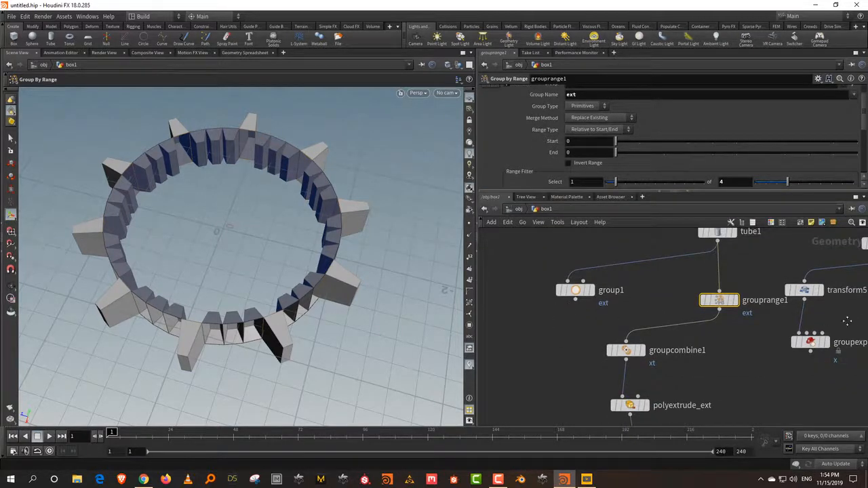
{"action": "middle_click_drag", "start_coordinate": [846, 321], "coordinate": [801, 335]}
{"action": "left_click", "coordinate": [764, 358]}
{"action": "double_click", "coordinate": [569, 129]}
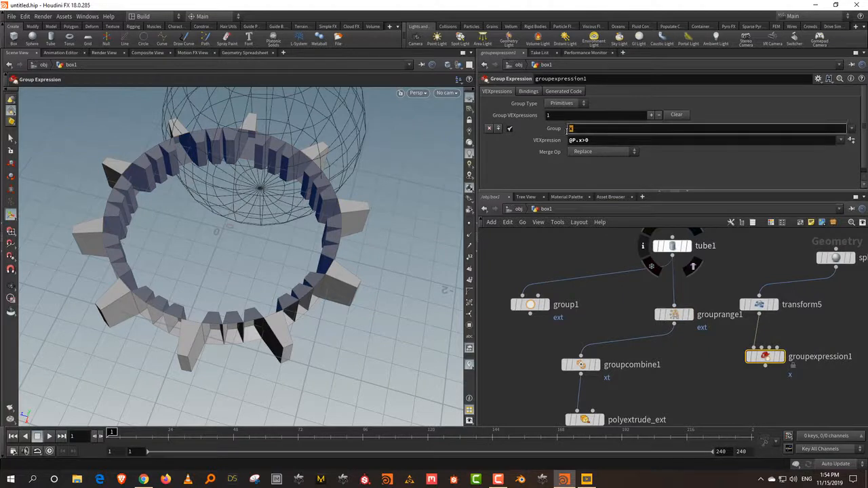
{"action": "key", "text": "Return"}
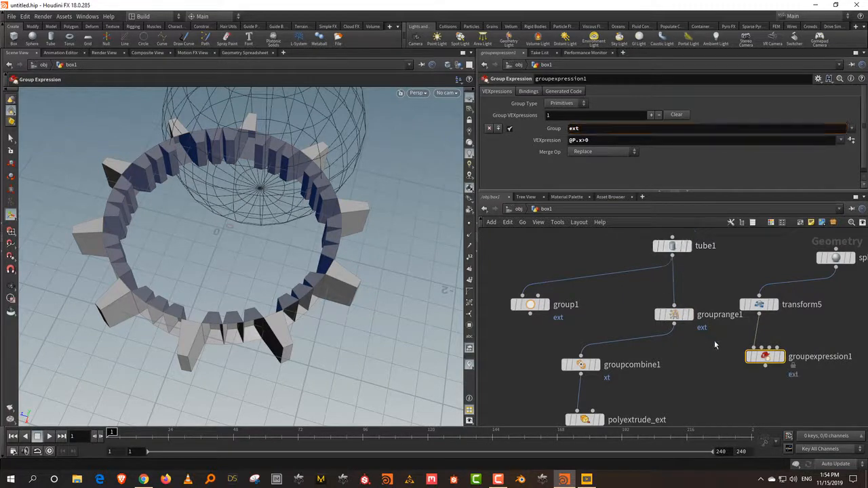
{"action": "left_click_drag", "start_coordinate": [766, 367], "coordinate": [581, 355]}
Select transform5 and move the extruded sphere in the viewport toward the origin
{"action": "right_click_drag", "start_coordinate": [268, 136], "coordinate": [278, 227], "text": "alt"}
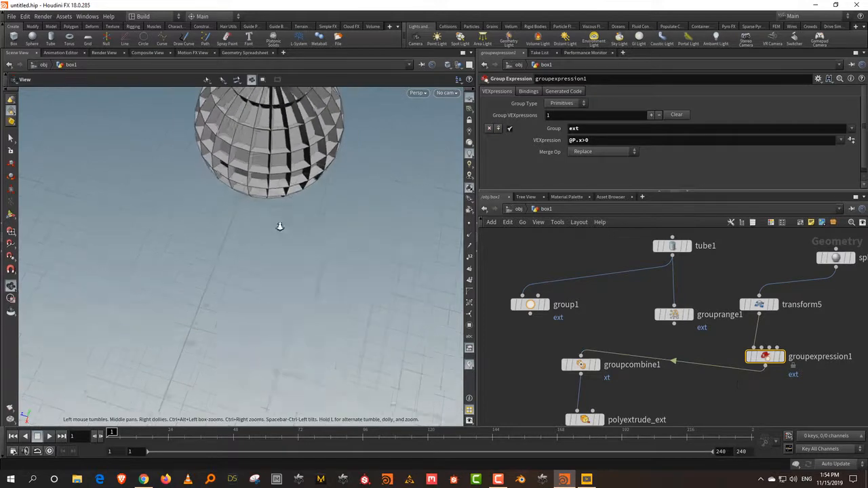
{"action": "middle_click_drag", "start_coordinate": [278, 226], "coordinate": [273, 288], "text": "alt"}
{"action": "left_click_drag", "start_coordinate": [273, 288], "coordinate": [227, 176], "text": "alt"}
{"action": "key", "text": "Return"}
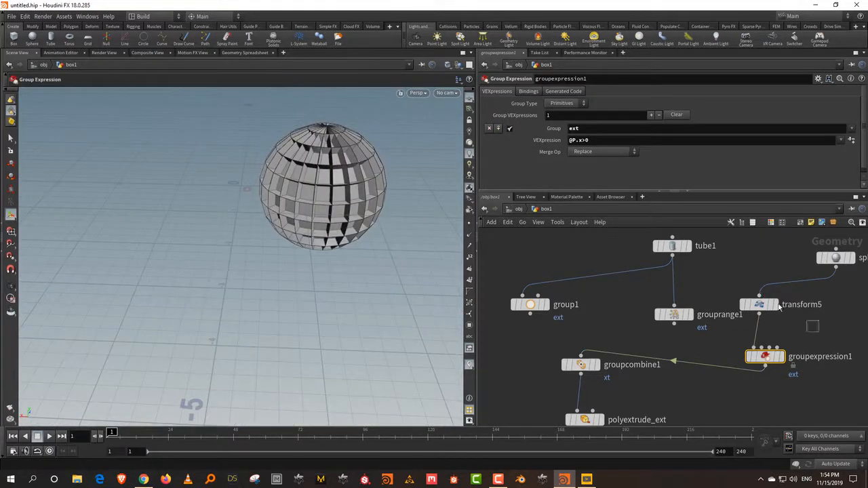
{"action": "left_click", "coordinate": [759, 304]}
{"action": "left_click_drag", "start_coordinate": [301, 190], "coordinate": [331, 200]}
{"action": "left_click_drag", "start_coordinate": [271, 204], "coordinate": [149, 202]}
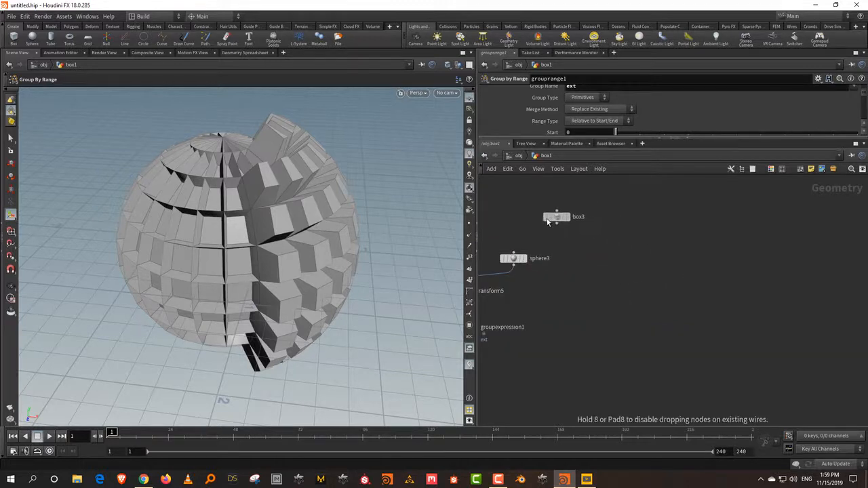
Place the box3 node and add a new Sphere node in the empty network area beyond it
{"action": "left_click", "coordinate": [539, 221]}
{"action": "middle_click_drag", "start_coordinate": [699, 264], "coordinate": [633, 241]}
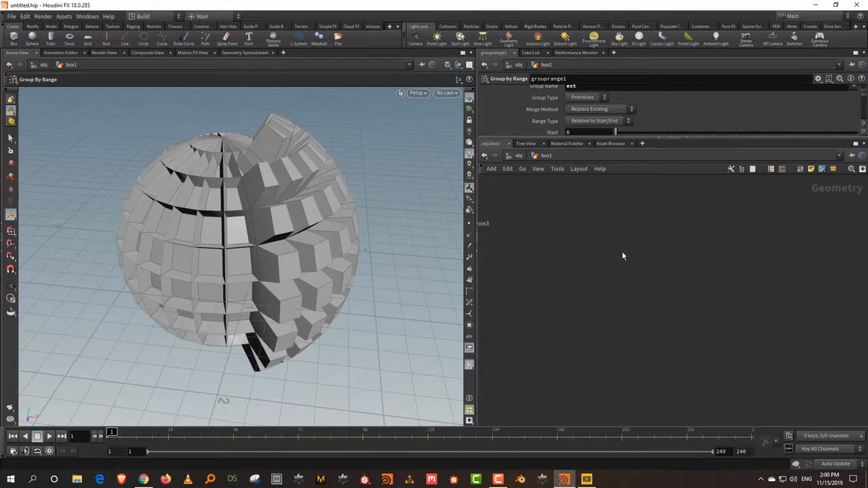
{"action": "key", "text": "Tab"}
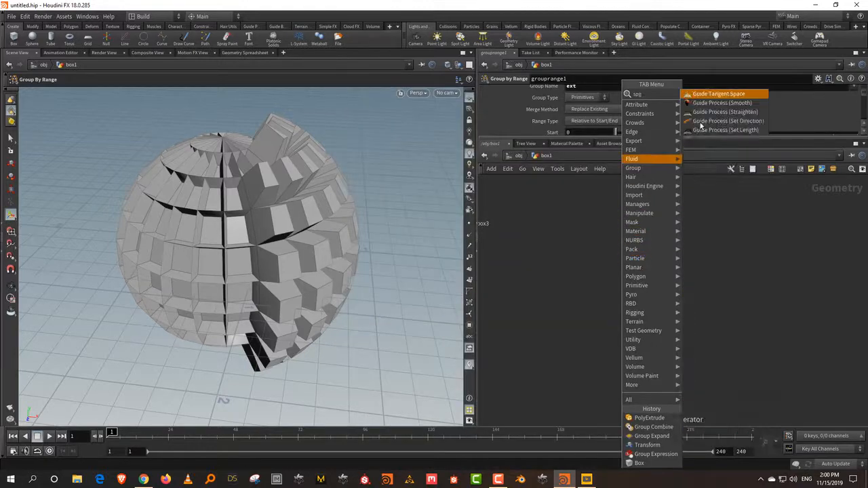
{"action": "key", "text": "Escape"}
{"action": "key", "text": "Tab"}
{"action": "type", "text": "s"}
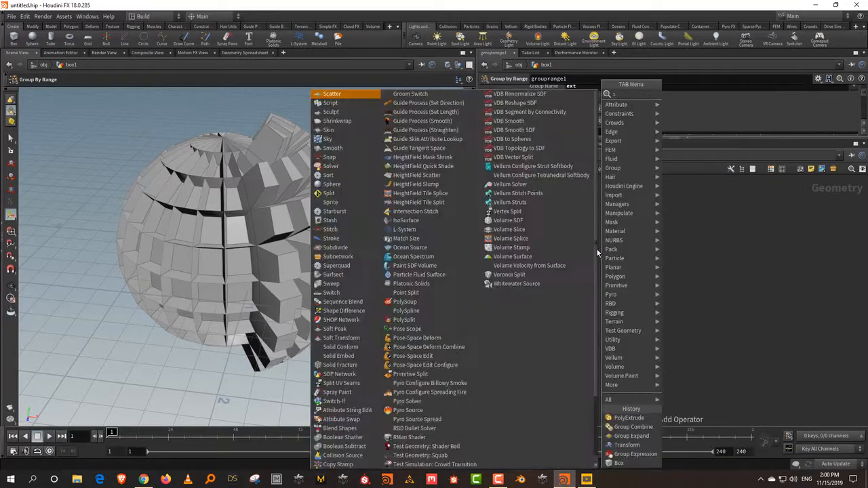
{"action": "type", "text": "ph"}
{"action": "key", "text": "Return"}
{"action": "left_click", "coordinate": [643, 236]}
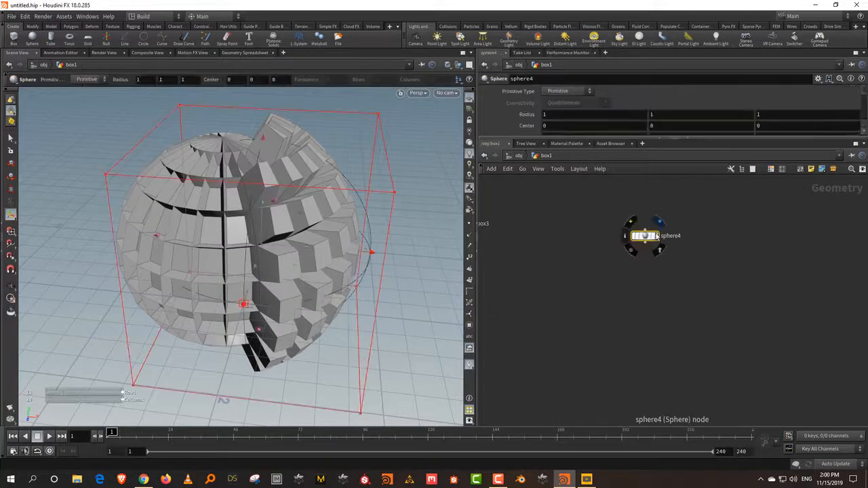
Display the new sphere4 node and set its primitive type to Polygon
{"action": "left_click", "coordinate": [656, 236]}
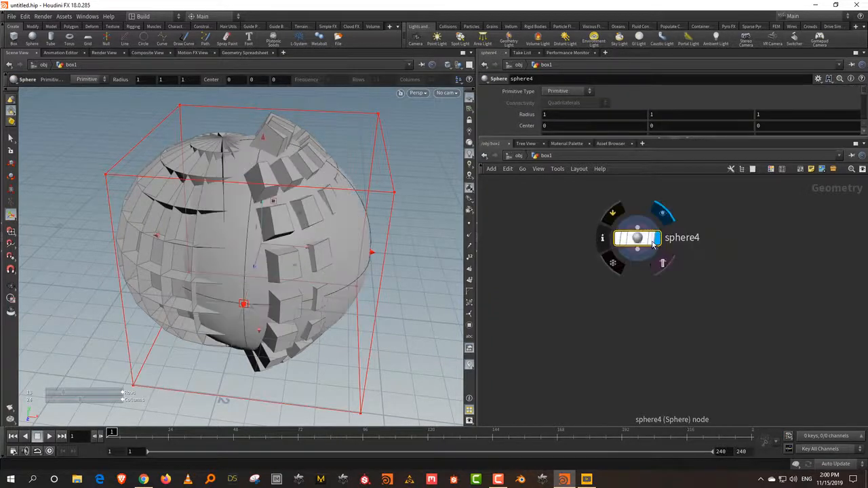
{"action": "left_click", "coordinate": [446, 92]}
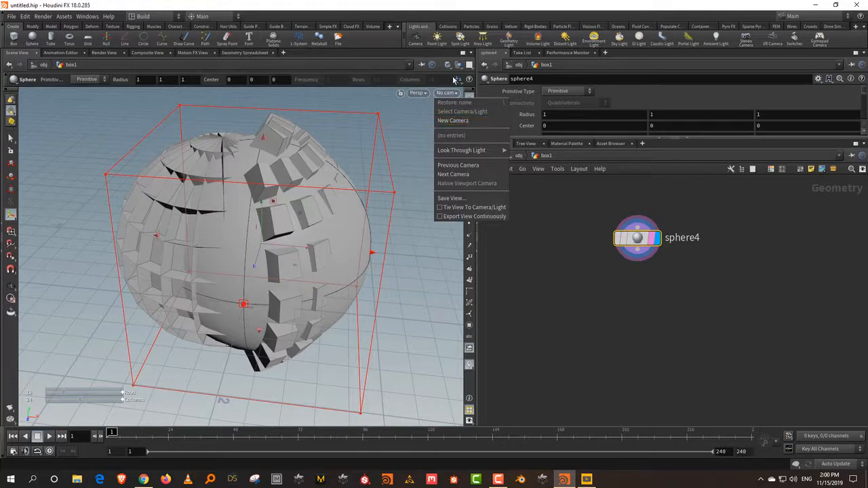
{"action": "left_click", "coordinate": [553, 93]}
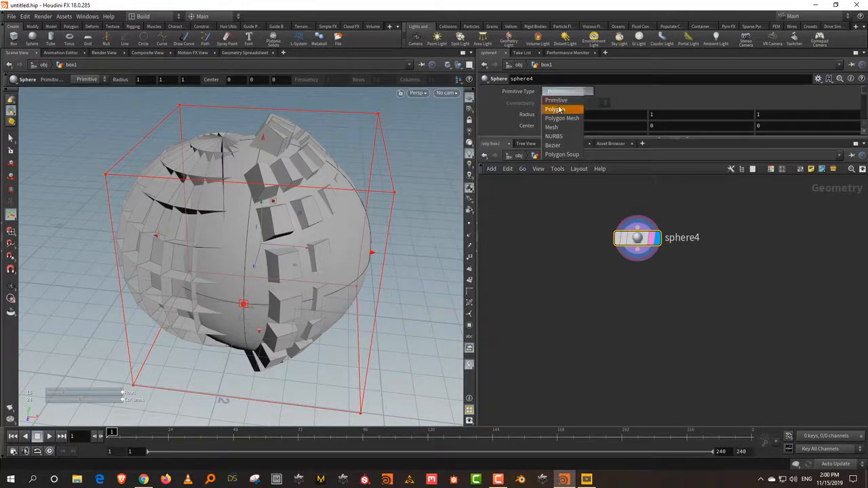
{"action": "left_click", "coordinate": [560, 105]}
Select sphere3 above transform5 and set its uniform scale to 1.15
{"action": "scroll", "coordinate": [721, 284], "scroll_direction": "down", "scroll_amount": 3}
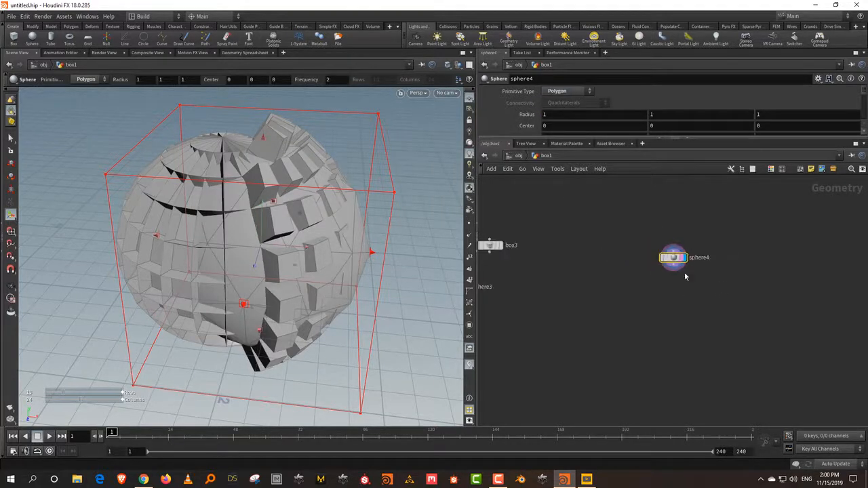
{"action": "middle_click_drag", "start_coordinate": [622, 304], "coordinate": [867, 277]}
{"action": "middle_click_drag", "start_coordinate": [707, 341], "coordinate": [783, 233]}
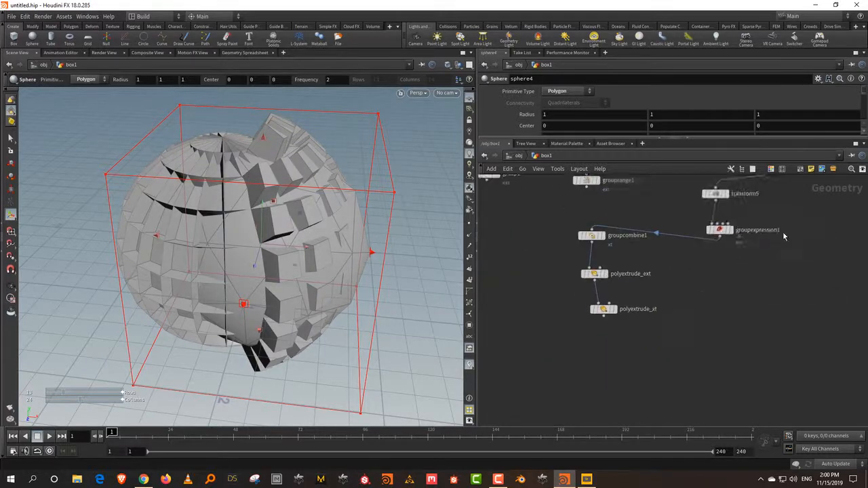
{"action": "scroll", "coordinate": [689, 264], "scroll_direction": "up", "scroll_amount": 3}
{"action": "middle_click_drag", "start_coordinate": [728, 221], "coordinate": [683, 366]}
{"action": "left_click", "coordinate": [809, 220]}
{"action": "key", "text": "f"}
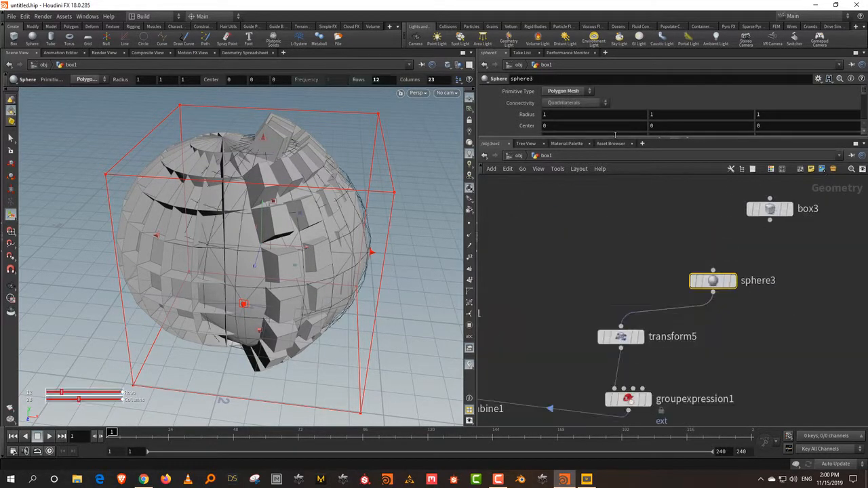
{"action": "left_click_drag", "start_coordinate": [617, 140], "coordinate": [615, 178]}
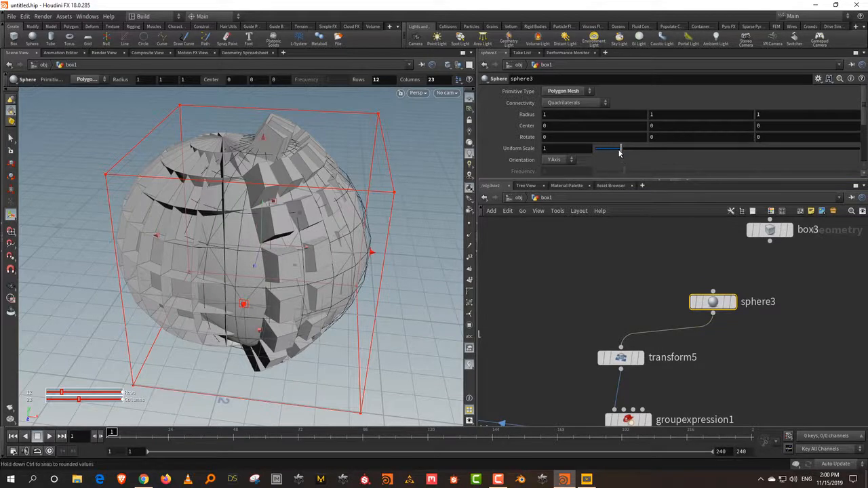
{"action": "left_click_drag", "start_coordinate": [621, 148], "coordinate": [625, 148]}
{"action": "left_click", "coordinate": [629, 252]}
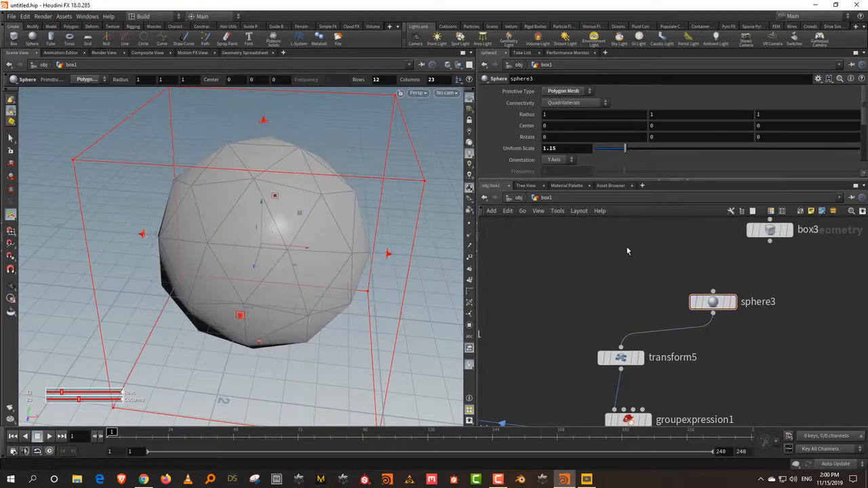
Set sphere4's frequency to 9 for a denser triangle mesh
{"action": "scroll", "coordinate": [628, 248], "scroll_direction": "down", "scroll_amount": 3}
{"action": "middle_click_drag", "start_coordinate": [778, 296], "coordinate": [598, 313]}
{"action": "scroll", "coordinate": [746, 274], "scroll_direction": "up", "scroll_amount": 2}
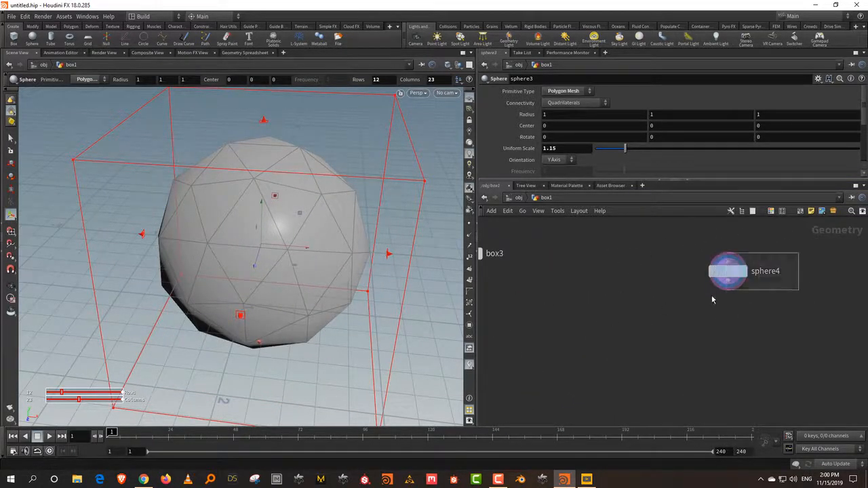
{"action": "left_click", "coordinate": [719, 273]}
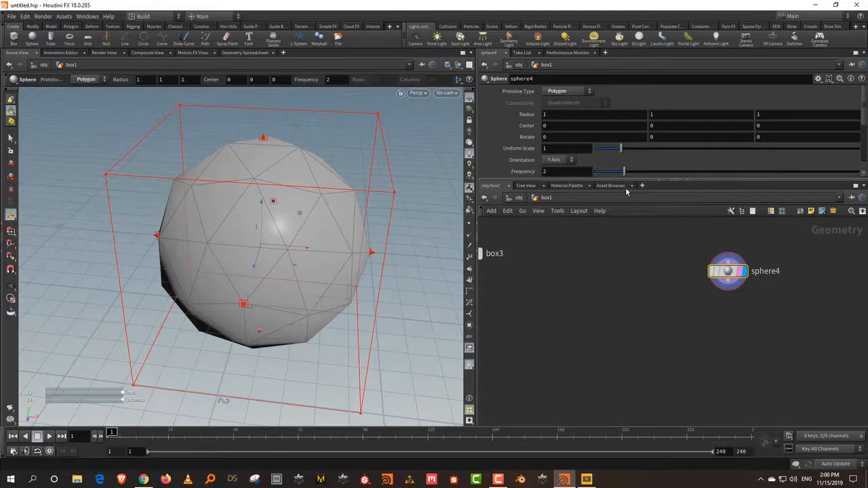
{"action": "left_click_drag", "start_coordinate": [691, 181], "coordinate": [729, 274]}
{"action": "left_click_drag", "start_coordinate": [624, 171], "coordinate": [827, 174]}
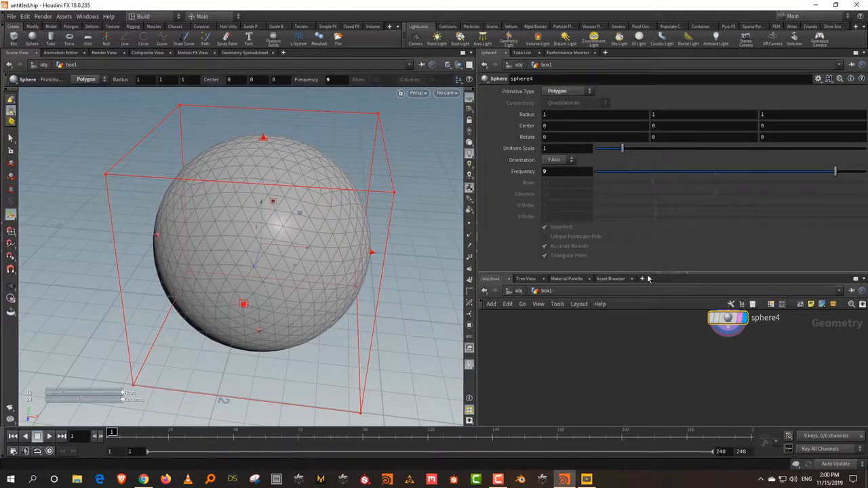
{"action": "left_click_drag", "start_coordinate": [649, 273], "coordinate": [650, 211]}
Add a Mountain node below sphere4, connect the sphere into it, and display its result
{"action": "middle_click_drag", "start_coordinate": [669, 332], "coordinate": [604, 335]}
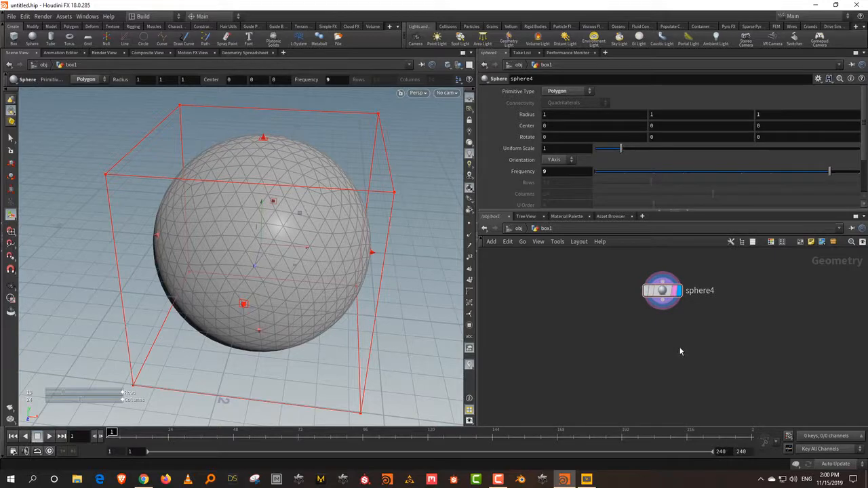
{"action": "key", "text": "Tab"}
{"action": "type", "text": "mou"}
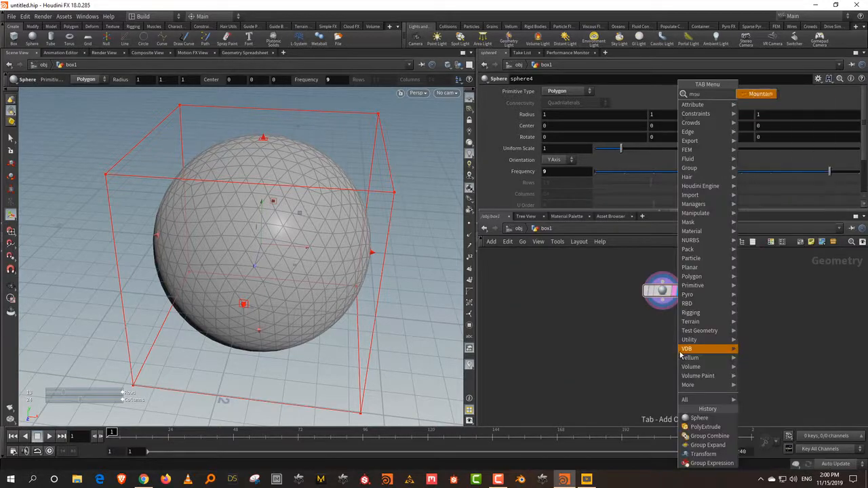
{"action": "key", "text": "Return"}
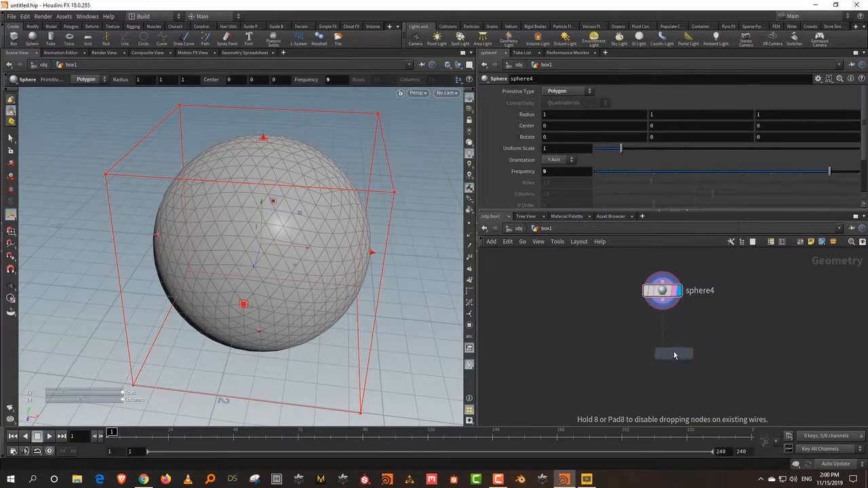
{"action": "left_click", "coordinate": [662, 353]}
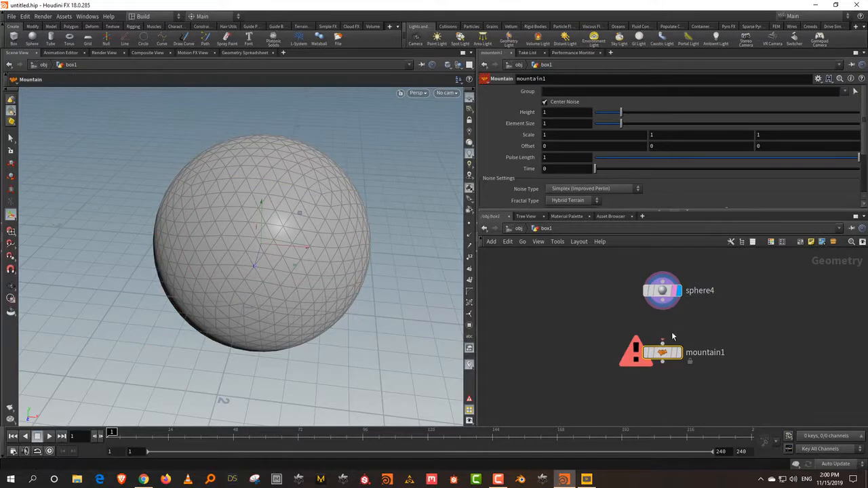
{"action": "left_click_drag", "start_coordinate": [663, 309], "coordinate": [663, 343]}
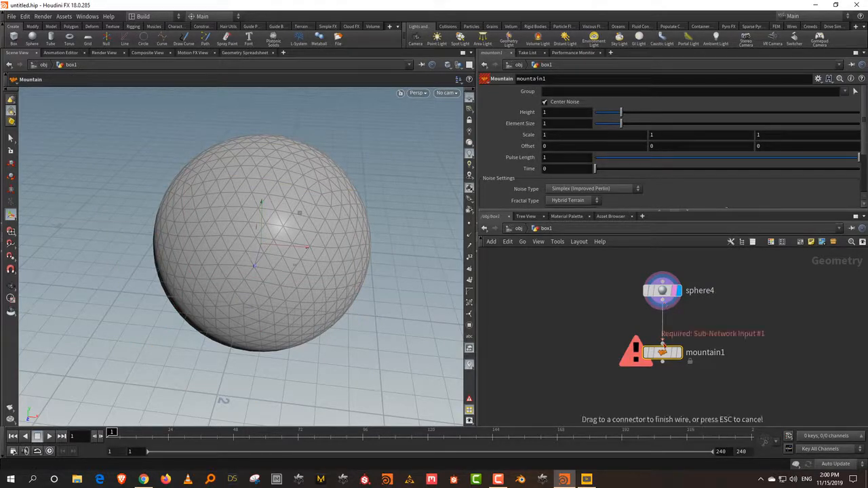
{"action": "left_click", "coordinate": [662, 345]}
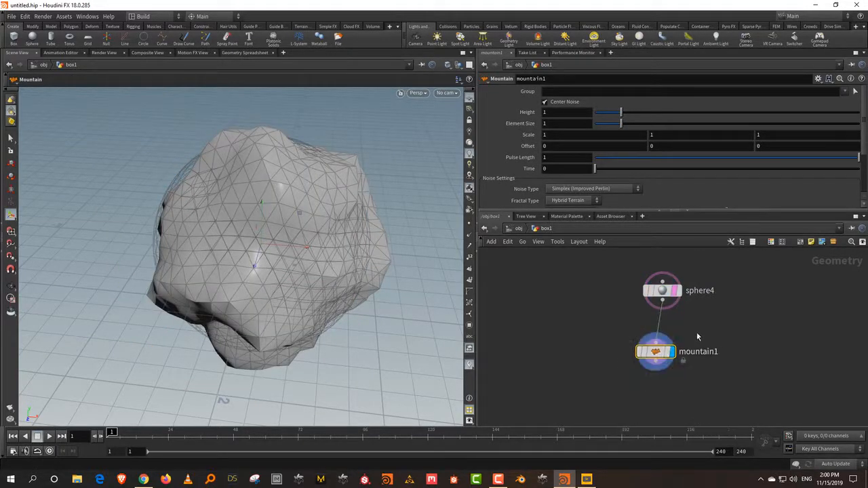
{"action": "left_click_drag", "start_coordinate": [668, 354], "coordinate": [660, 353]}
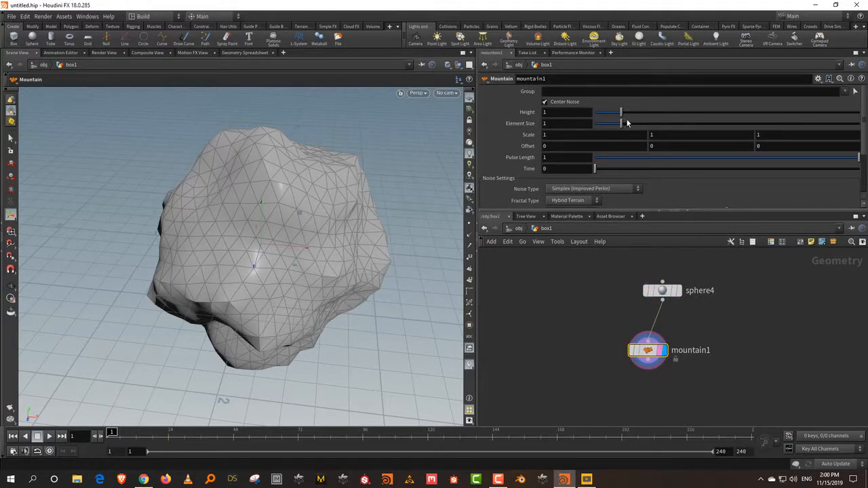
Set the Mountain's height to 0.51 and element size to 1.27, and align mountain1 under sphere4
{"action": "mouse_move", "coordinate": [621, 113]}
{"action": "left_mouse_down"}
{"action": "mouse_move", "coordinate": [605, 115]}
{"action": "mouse_move", "coordinate": [630, 126]}
{"action": "mouse_move", "coordinate": [698, 123]}
{"action": "mouse_move", "coordinate": [629, 126]}
{"action": "left_mouse_up"}
{"action": "middle_click_drag", "start_coordinate": [726, 330], "coordinate": [703, 296]}
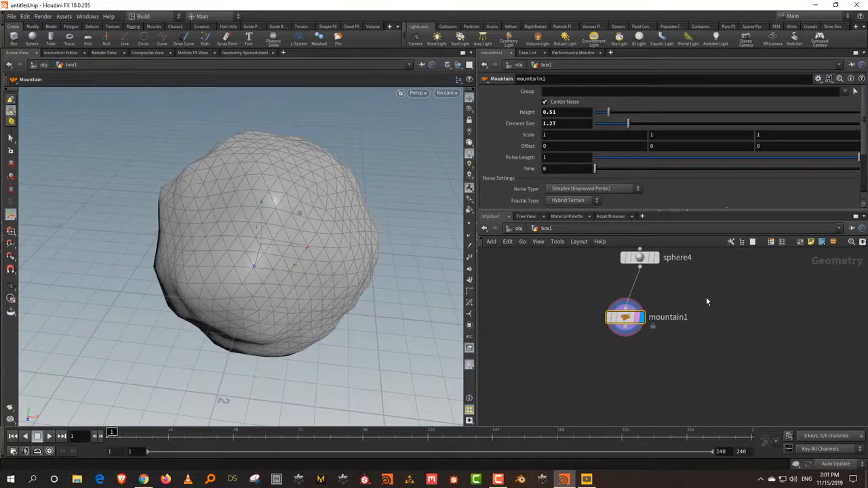
{"action": "left_click_drag", "start_coordinate": [641, 322], "coordinate": [655, 310]}
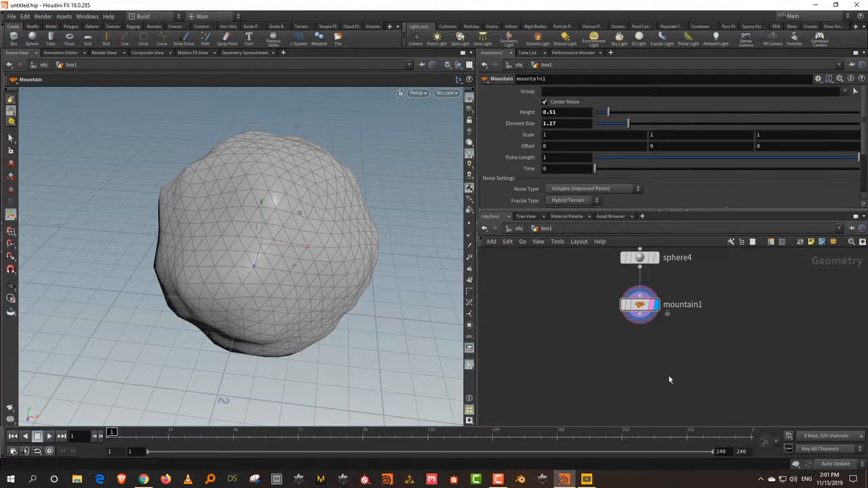
Add a Group node below mountain1, wired to its output, and display it
{"action": "key", "text": "Tab"}
{"action": "mouse_move", "coordinate": [679, 168]}
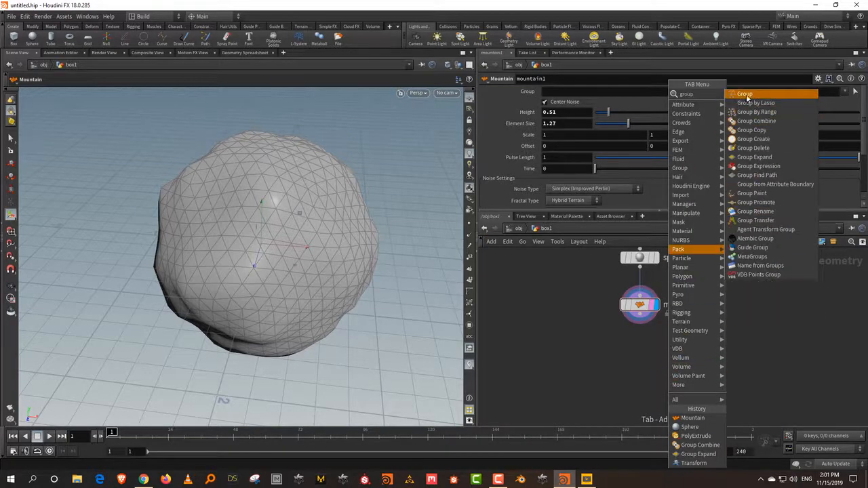
{"action": "left_click", "coordinate": [769, 91]}
{"action": "left_click", "coordinate": [642, 355]}
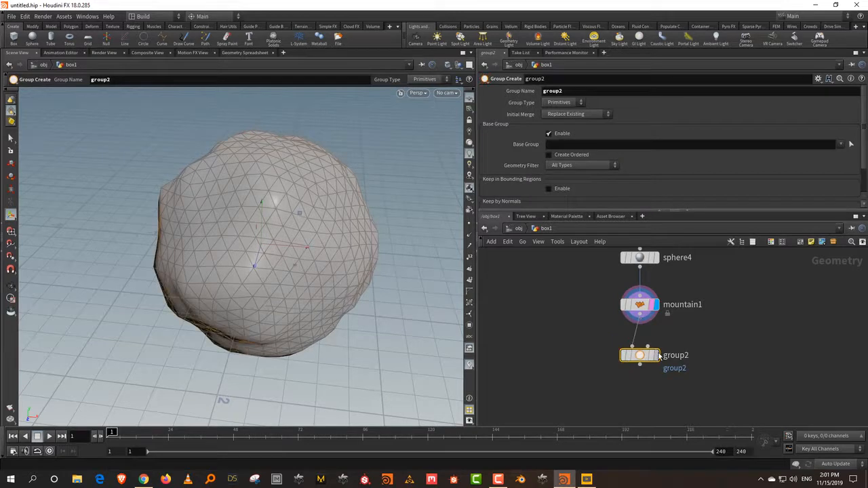
{"action": "left_click_drag", "start_coordinate": [641, 359], "coordinate": [650, 356]}
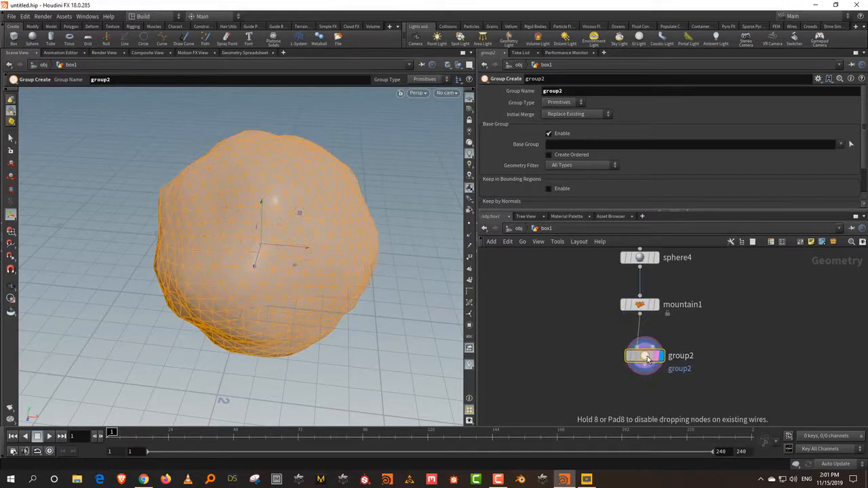
Change the new Group node's group name to top
{"action": "left_click", "coordinate": [575, 90]}
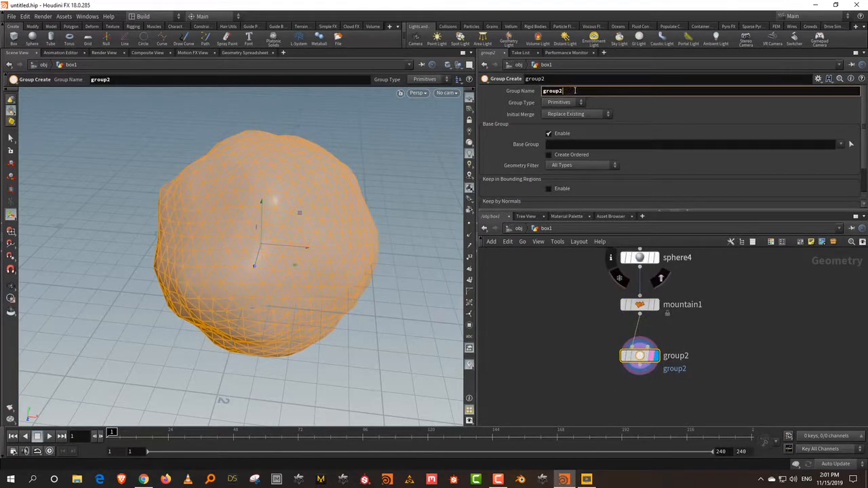
{"action": "key", "text": "BackSpace"}
{"action": "key", "text": "BackSpace"}
{"action": "key", "text": "BackSpace"}
{"action": "key", "text": "BackSpace"}
{"action": "key", "text": "BackSpace"}
{"action": "key", "text": "BackSpace"}
{"action": "key", "text": "Return"}
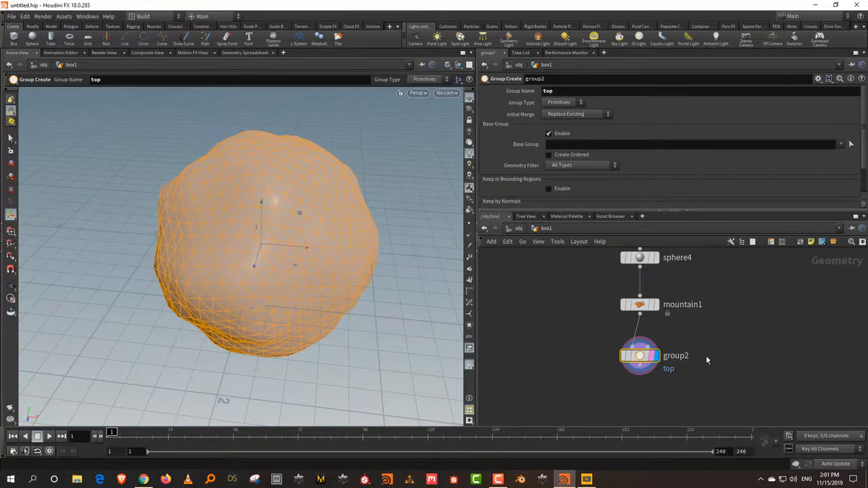
Rename the group2 node to top and set its group name to the $OS variable
{"action": "double_click", "coordinate": [672, 356]}
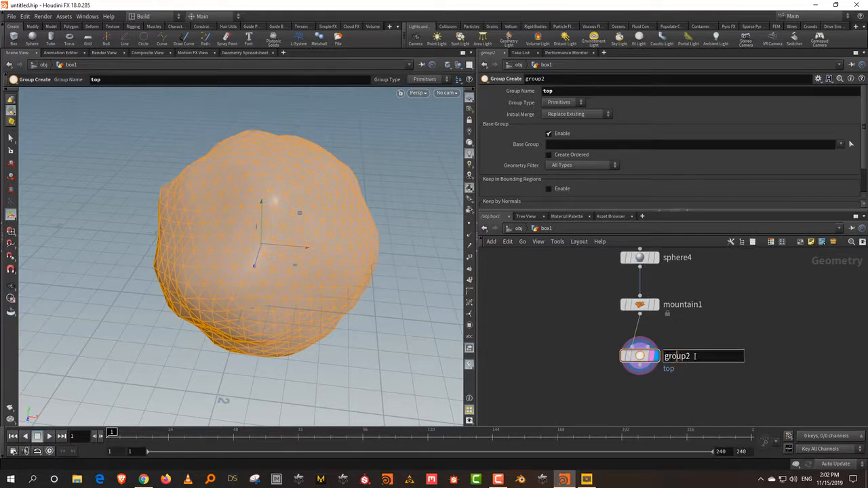
{"action": "type", "text": "top"}
{"action": "key", "text": "Return"}
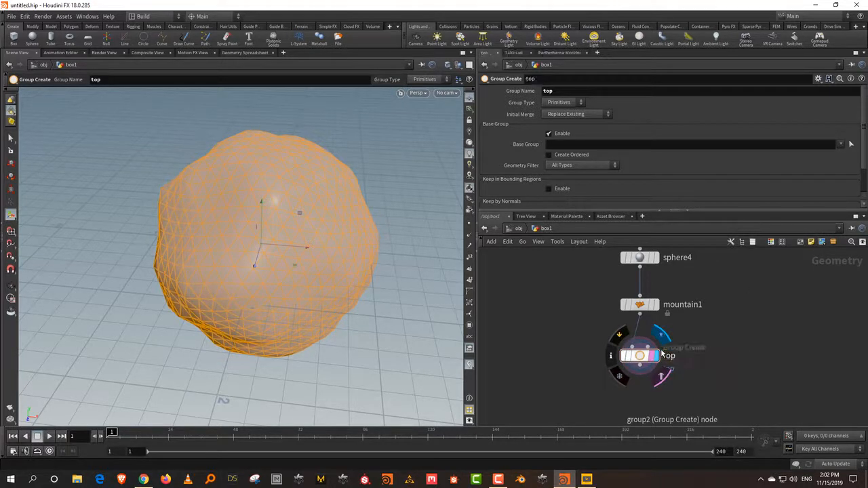
{"action": "double_click", "coordinate": [563, 92]}
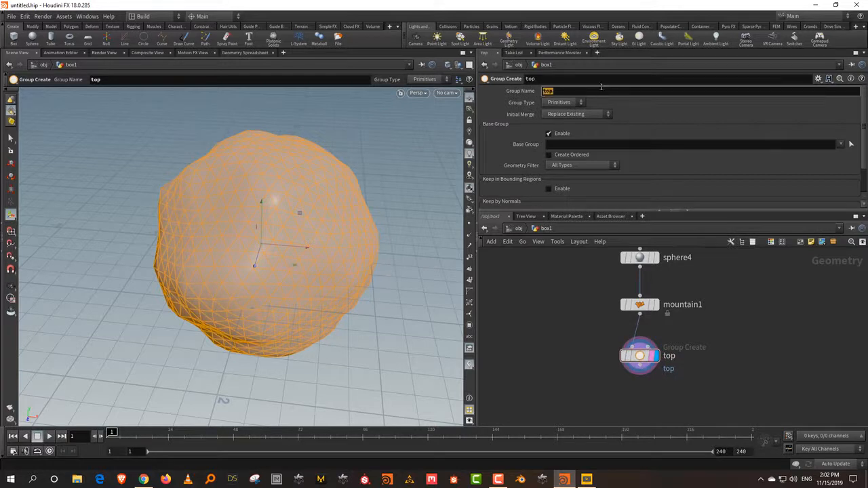
{"action": "type", "text": "$OS"}
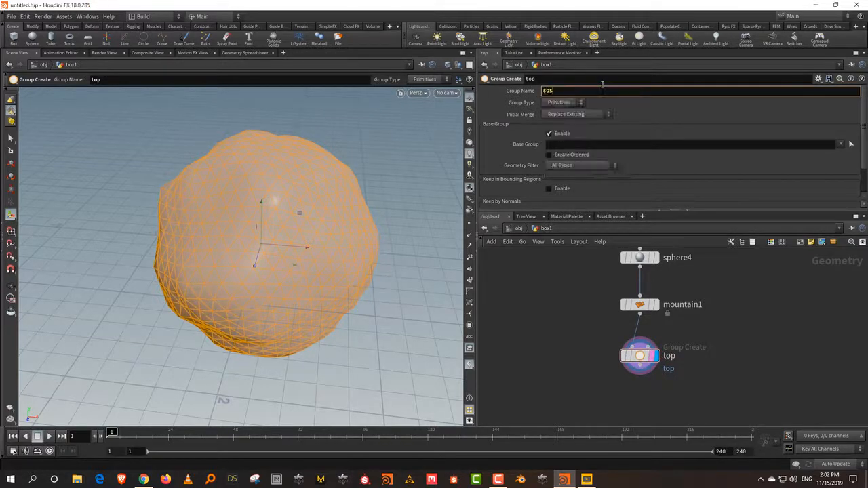
{"action": "key", "text": "Return"}
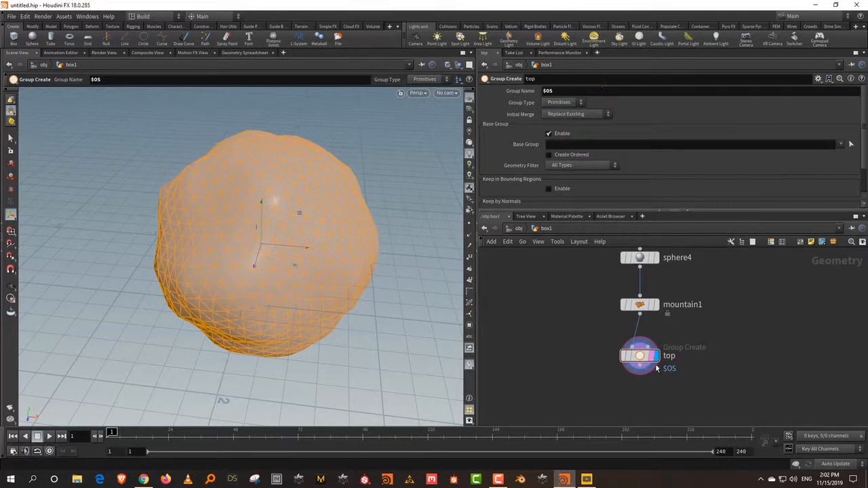
Check the top node's information for its primitive group name
{"action": "left_click", "coordinate": [659, 286]}
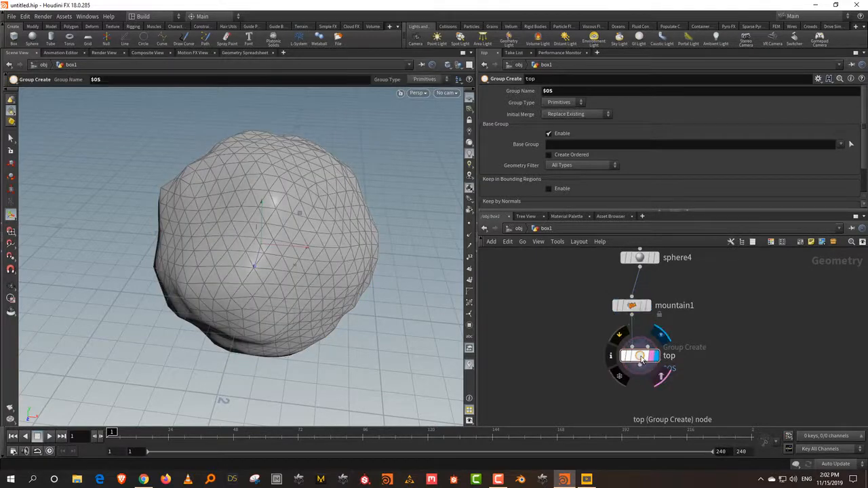
{"action": "left_click", "coordinate": [611, 356]}
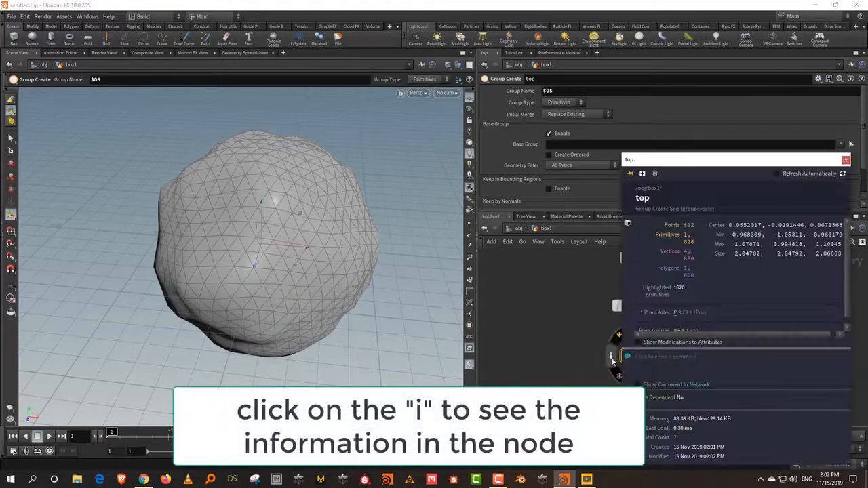
{"action": "scroll", "coordinate": [685, 329], "scroll_direction": "down", "scroll_amount": 1}
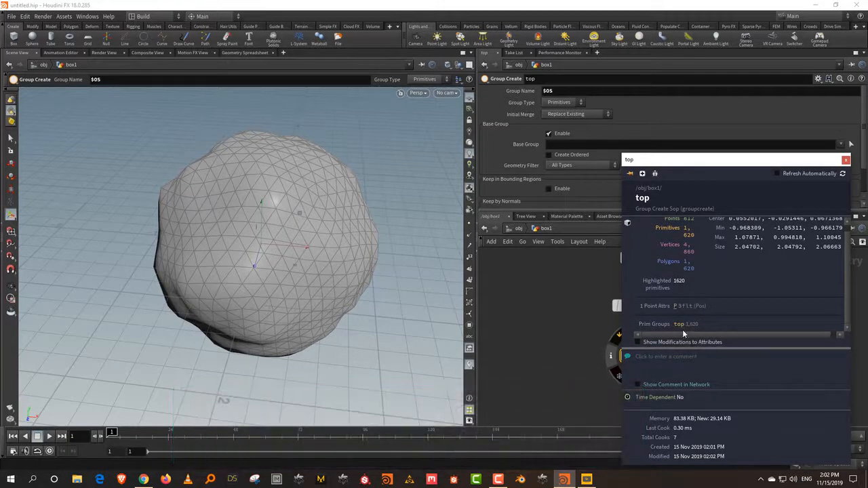
Rename the top group node to bot and check its node information
{"action": "double_click", "coordinate": [669, 357]}
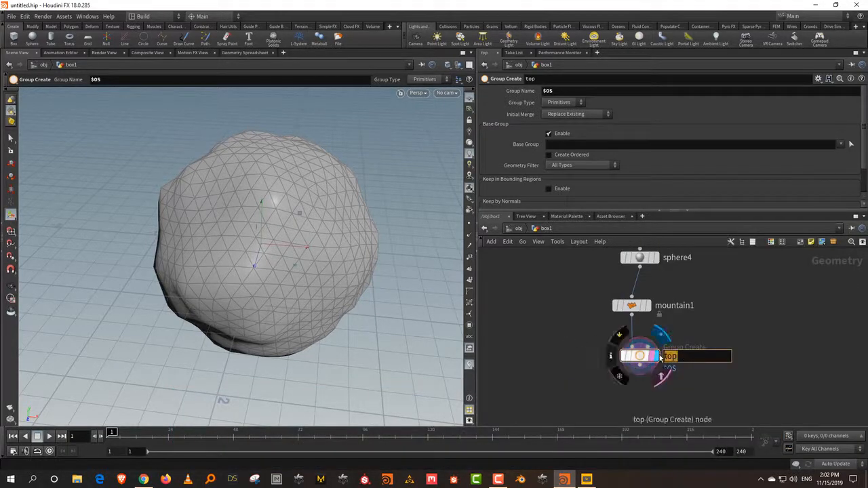
{"action": "type", "text": "bot"}
{"action": "key", "text": "Return"}
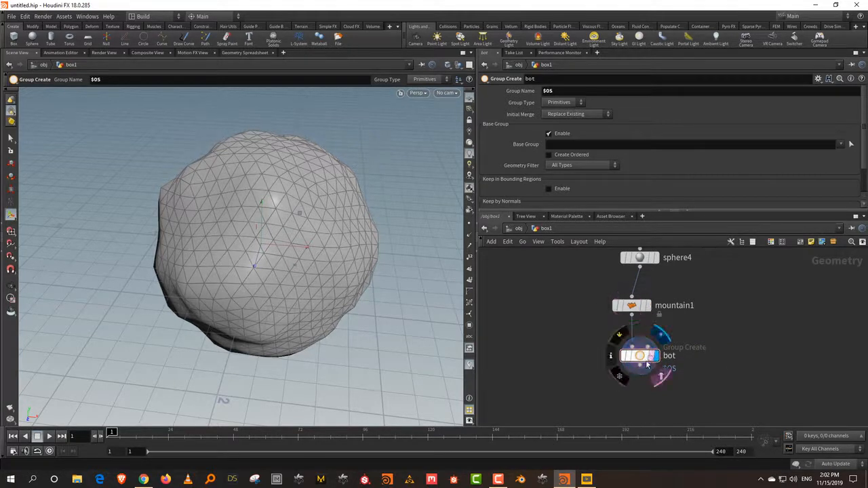
{"action": "left_click", "coordinate": [611, 356]}
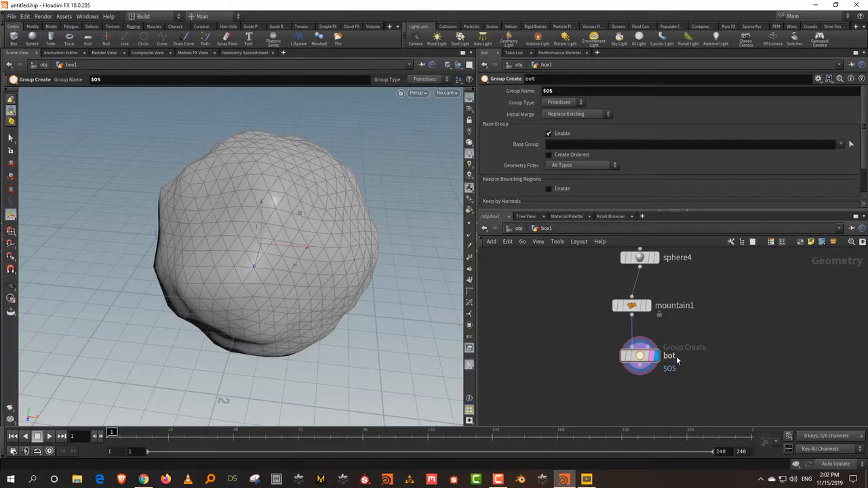
Rename the bot group node back to top
{"action": "mouse_move", "coordinate": [673, 361]}
{"action": "left_click_drag", "start_coordinate": [632, 305], "coordinate": [645, 303]}
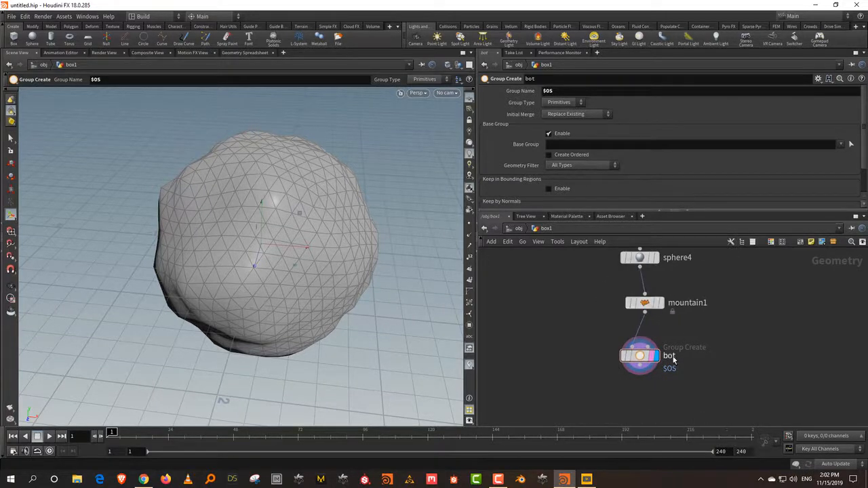
{"action": "double_click", "coordinate": [678, 355]}
{"action": "type", "text": "top"}
{"action": "key", "text": "Return"}
{"action": "middle_click_drag", "start_coordinate": [712, 339], "coordinate": [684, 316]}
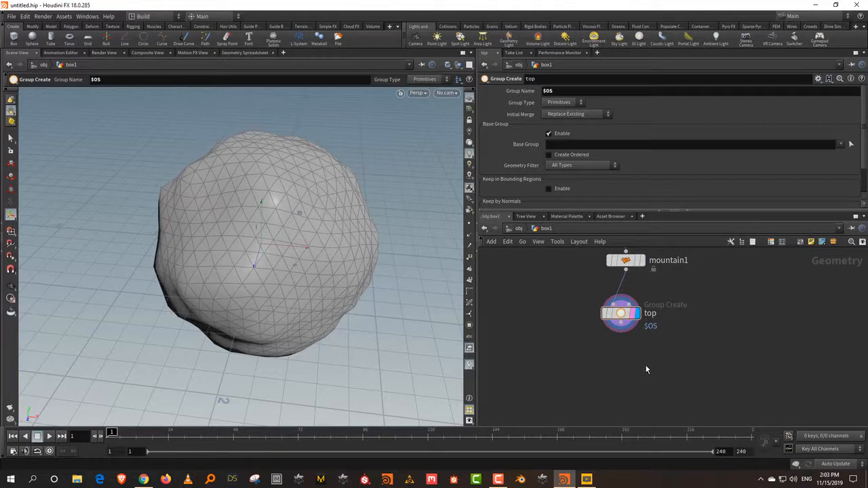
Disable the top node's Base Group and enable Keep by Normals, enlarging the parameter area
{"action": "left_click", "coordinate": [548, 134]}
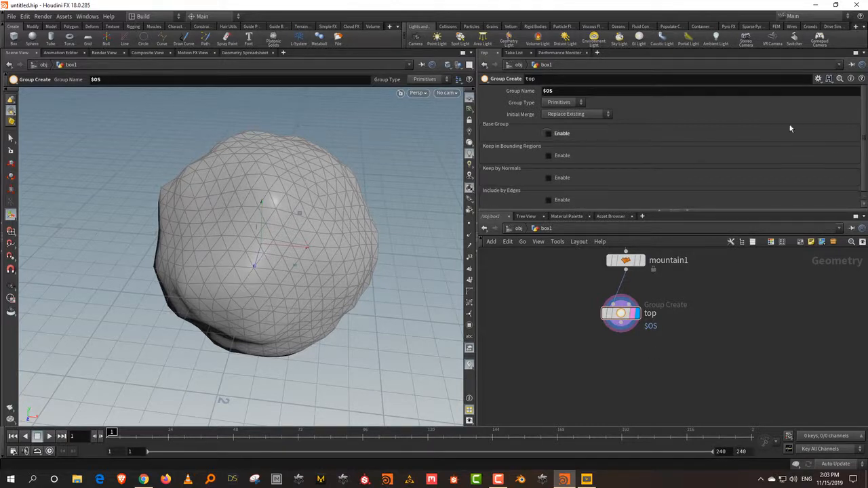
{"action": "left_click", "coordinate": [549, 177]}
{"action": "left_click_drag", "start_coordinate": [623, 211], "coordinate": [623, 293]}
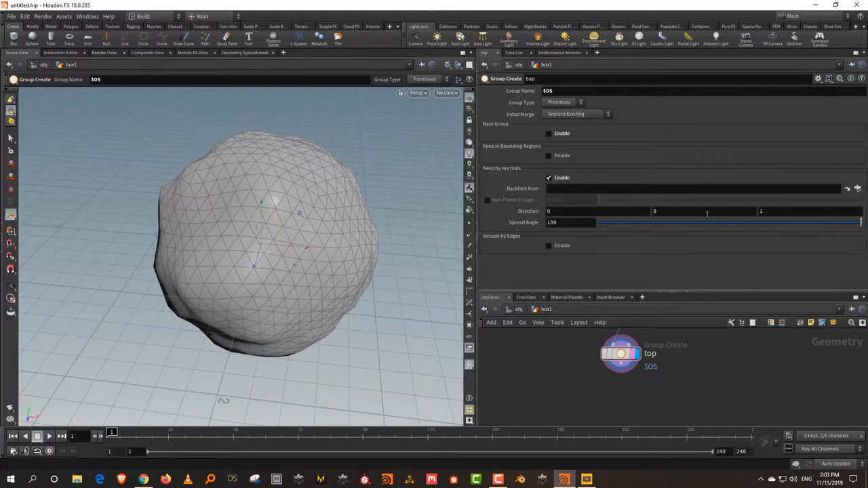
Set the normals direction to 0, 1, 0 and lower the spread angle to 99.4
{"action": "left_click", "coordinate": [661, 211]}
{"action": "type", "text": "1"}
{"action": "key", "text": "Return"}
{"action": "left_click", "coordinate": [771, 213]}
{"action": "key", "text": "Return"}
{"action": "left_click_drag", "start_coordinate": [848, 224], "coordinate": [712, 225]}
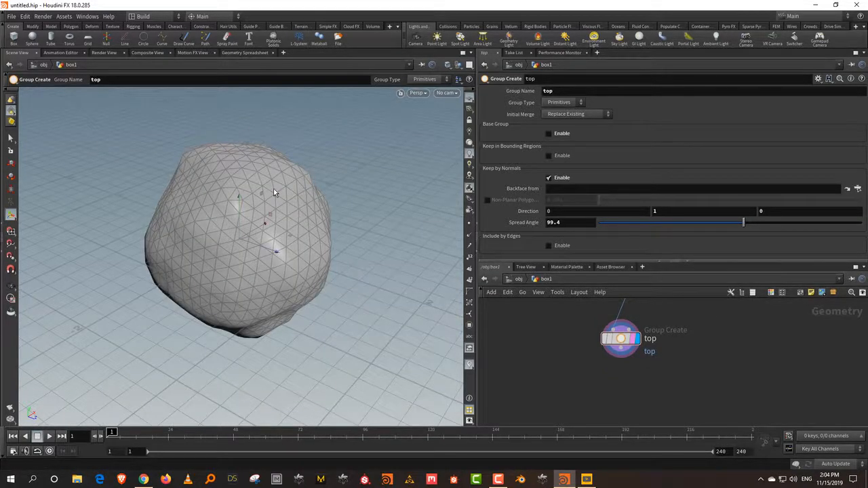
Switch the viewport to wireframe display and reduce the top group's spread angle to 57.3
{"action": "key", "text": "Escape"}
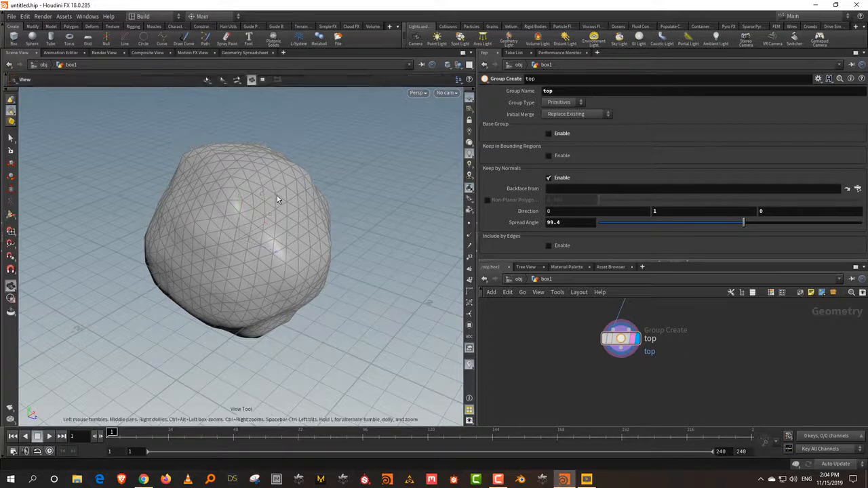
{"action": "mouse_move", "coordinate": [277, 195]}
{"action": "left_mouse_down"}
{"action": "mouse_move", "coordinate": [218, 184]}
{"action": "mouse_move", "coordinate": [242, 203]}
{"action": "left_mouse_up"}
{"action": "right_click_drag", "start_coordinate": [280, 247], "coordinate": [275, 184], "text": "alt"}
{"action": "left_click_drag", "start_coordinate": [276, 184], "coordinate": [251, 227], "text": "alt"}
{"action": "key", "text": "shift+w"}
{"action": "key", "text": "w"}
{"action": "key", "text": "w"}
{"action": "key", "text": "w"}
{"action": "left_click_drag", "start_coordinate": [727, 222], "coordinate": [682, 226]}
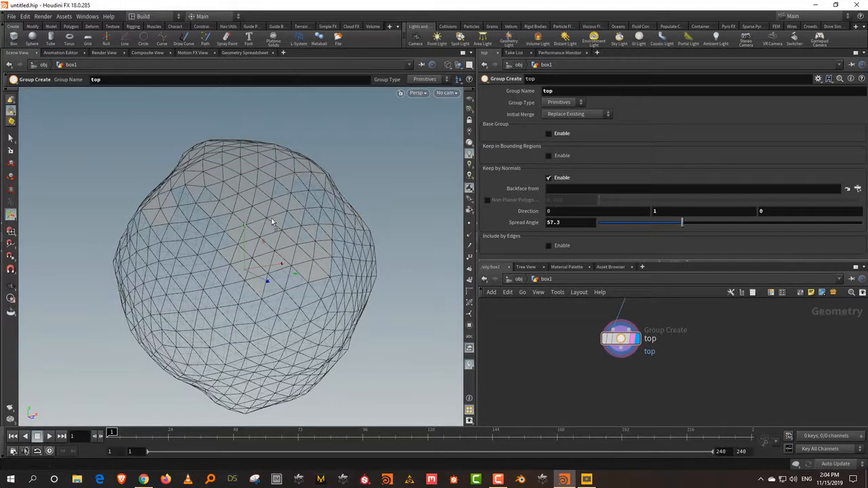
Examine which upper faces of the deformed sphere belong to the top group from several angles
{"action": "key", "text": "Escape"}
{"action": "left_click_drag", "start_coordinate": [224, 171], "coordinate": [281, 174]}
{"action": "right_click_drag", "start_coordinate": [262, 143], "coordinate": [250, 218]}
{"action": "middle_click_drag", "start_coordinate": [246, 205], "coordinate": [297, 235]}
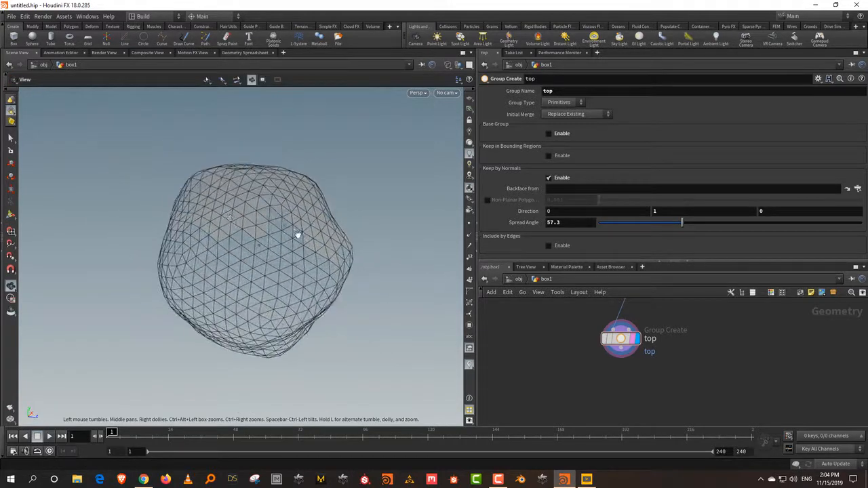
{"action": "mouse_move", "coordinate": [247, 223]}
{"action": "left_mouse_down"}
{"action": "mouse_move", "coordinate": [289, 229]}
{"action": "mouse_move", "coordinate": [242, 221]}
{"action": "left_mouse_up"}
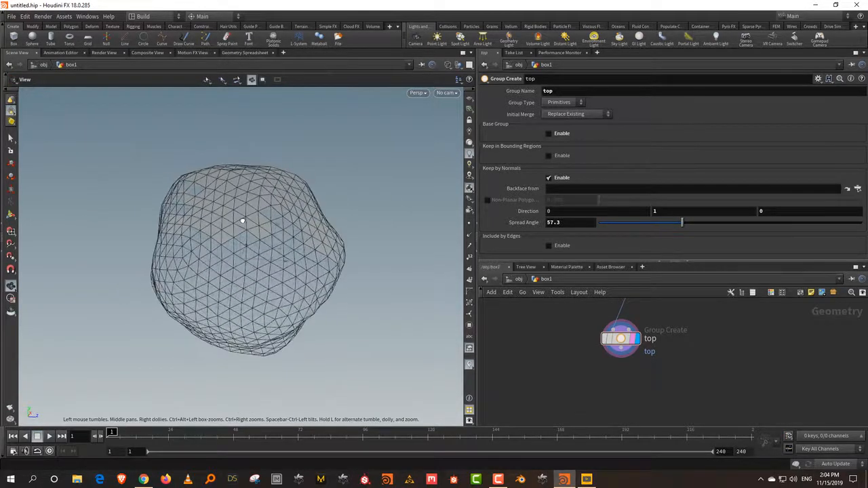
{"action": "key", "text": "Return"}
Enlarge the network area and lay out sphere4, mountain1 and top in a tidy vertical chain
{"action": "left_click_drag", "start_coordinate": [614, 262], "coordinate": [614, 186]}
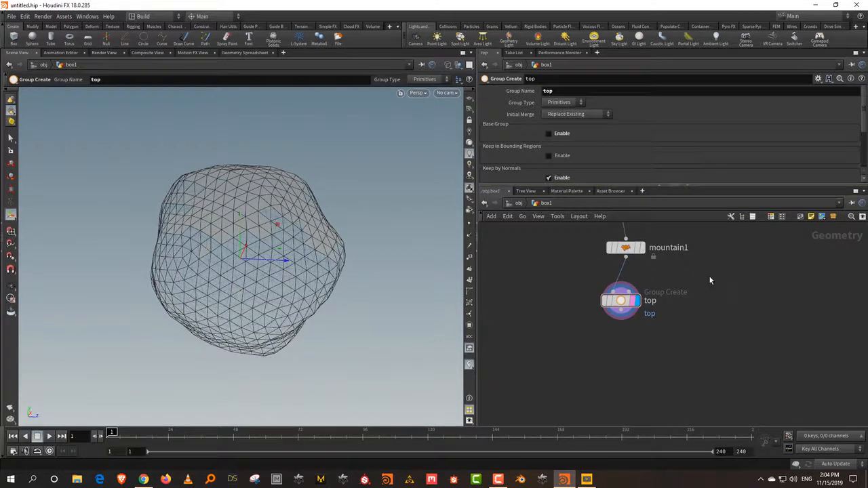
{"action": "key", "text": "h"}
{"action": "left_click_drag", "start_coordinate": [613, 265], "coordinate": [677, 368]}
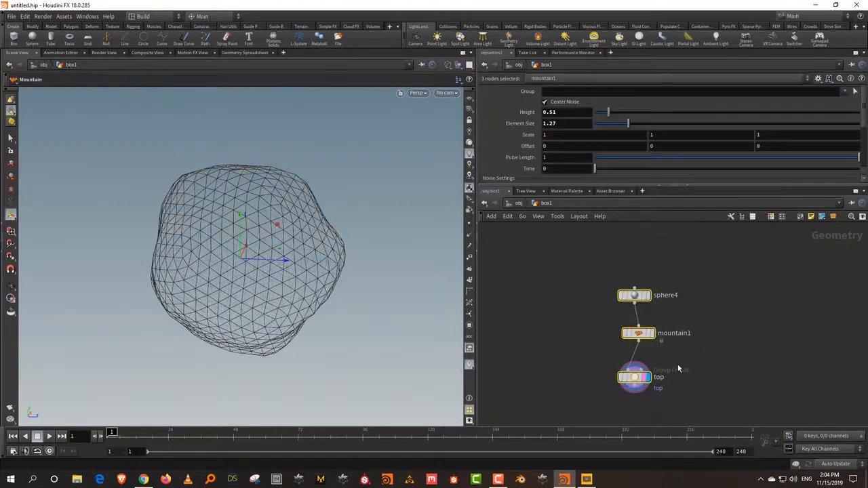
{"action": "key", "text": "l"}
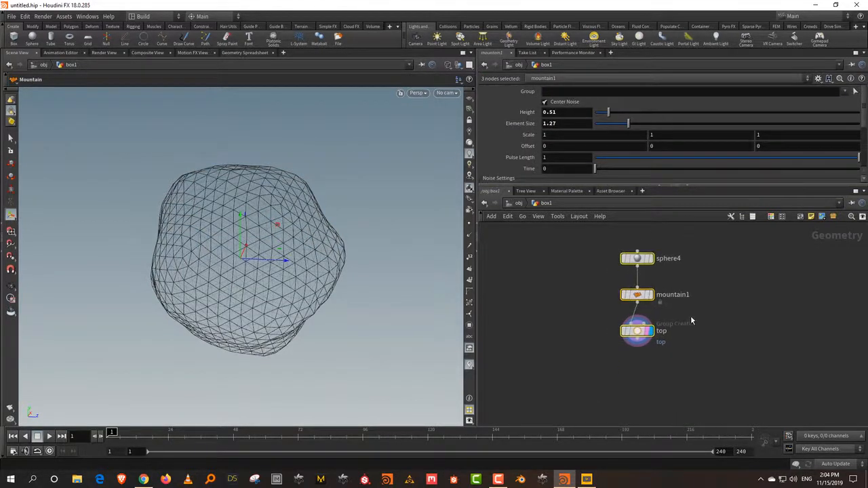
Add a Scatter node and place it, unconnected, to the right of the top group node
{"action": "left_click", "coordinate": [690, 320]}
{"action": "scroll", "coordinate": [635, 358], "scroll_direction": "up", "scroll_amount": 2}
{"action": "key", "text": "Tab"}
{"action": "type", "text": "s"}
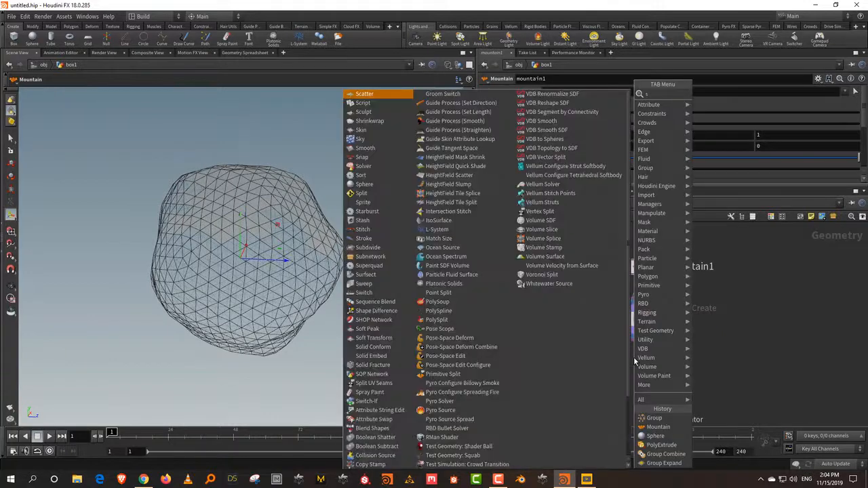
{"action": "type", "text": "catt"}
{"action": "left_click", "coordinate": [719, 95]}
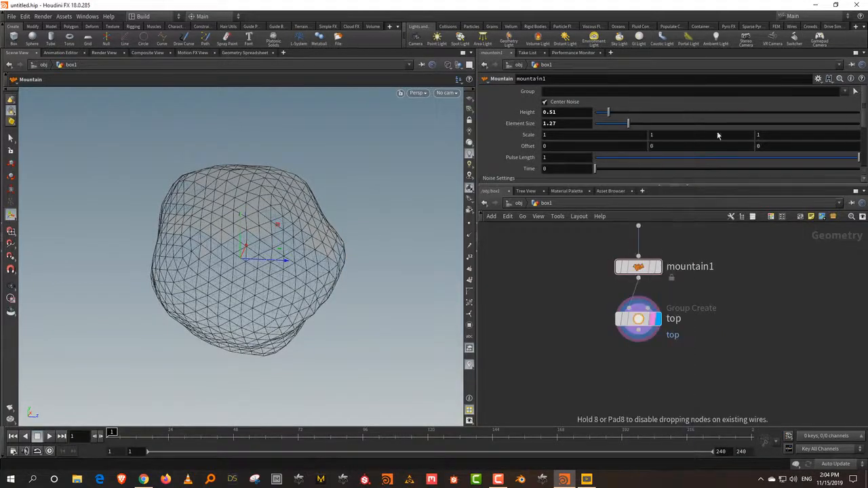
{"action": "left_click", "coordinate": [638, 382]}
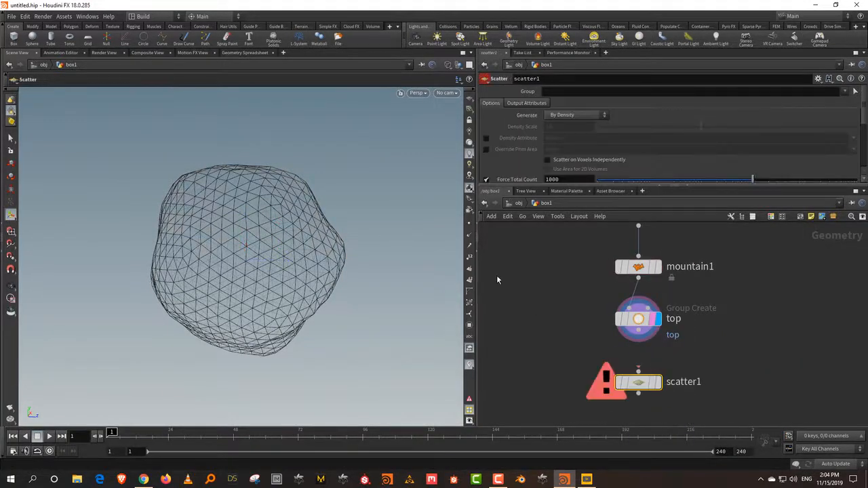
{"action": "middle_click_drag", "start_coordinate": [736, 278], "coordinate": [698, 314]}
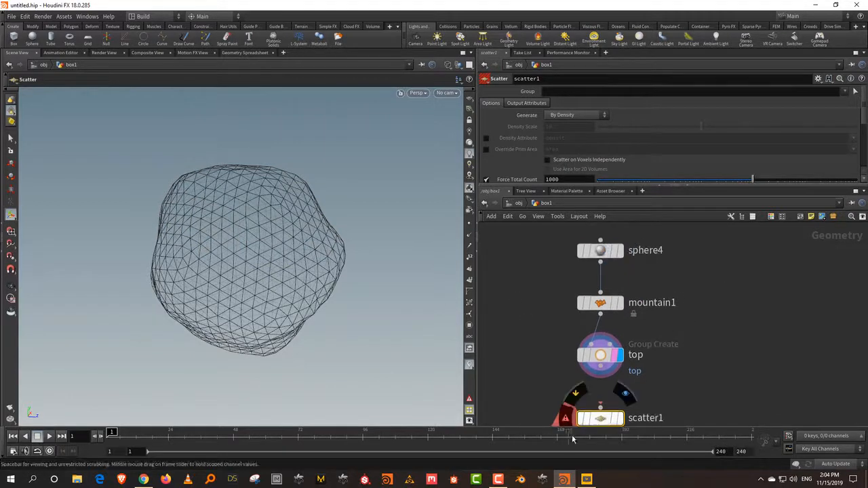
{"action": "left_click_drag", "start_coordinate": [610, 423], "coordinate": [746, 370]}
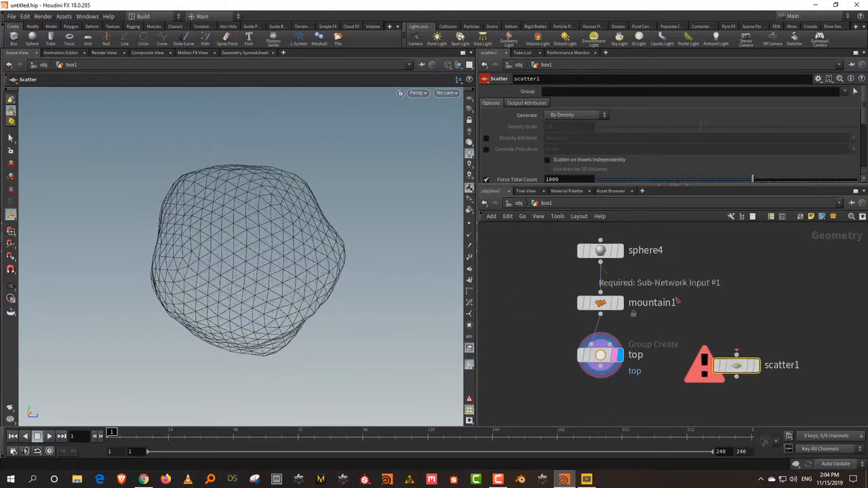
Connect sphere4's output to scatter1 and display only the scattered points in the viewport
{"action": "left_click_drag", "start_coordinate": [600, 262], "coordinate": [737, 354]}
{"action": "left_click", "coordinate": [751, 367]}
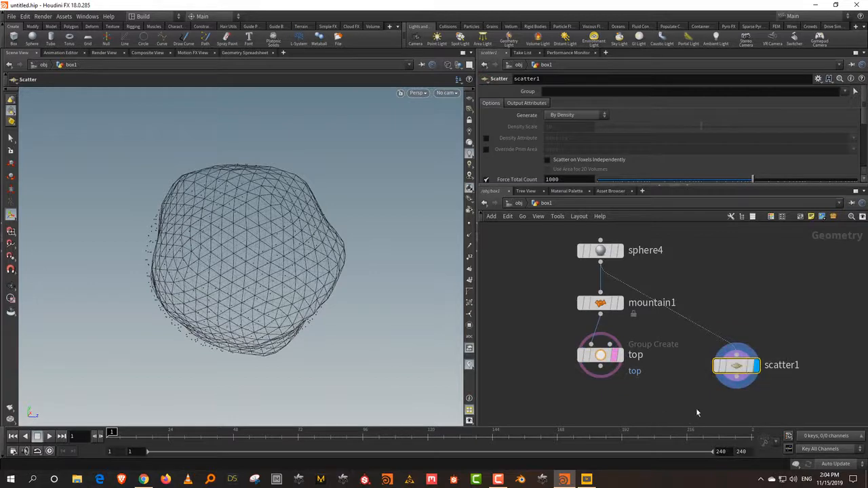
{"action": "left_click", "coordinate": [616, 354]}
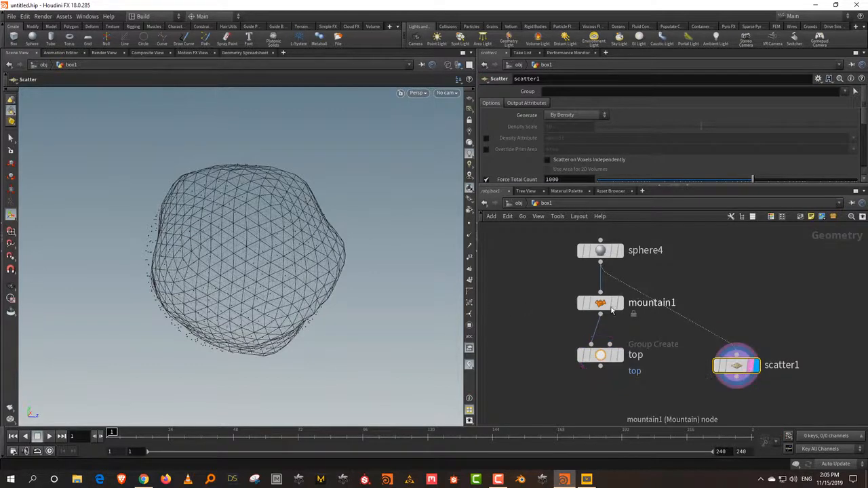
{"action": "left_click", "coordinate": [610, 250]}
{"action": "left_click_drag", "start_coordinate": [802, 174], "coordinate": [839, 178]}
{"action": "left_click", "coordinate": [737, 366]}
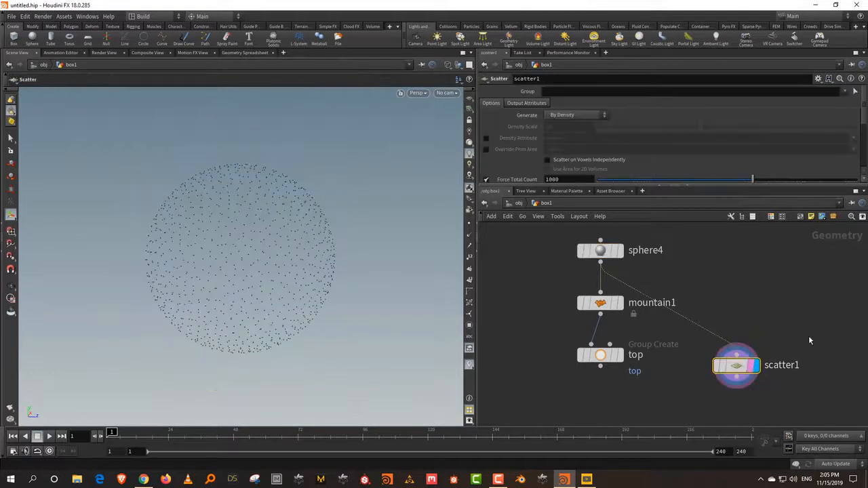
Move scatter1 below the top node, feed it from top's output and restrict its scattering to the top group
{"action": "middle_click_drag", "start_coordinate": [730, 294], "coordinate": [731, 217]}
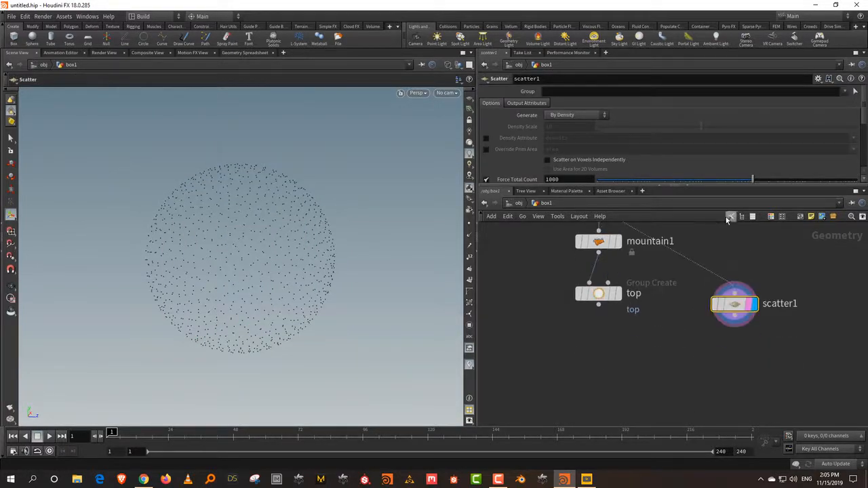
{"action": "mouse_move", "coordinate": [734, 307]}
{"action": "left_click_drag", "start_coordinate": [734, 307], "coordinate": [589, 352]}
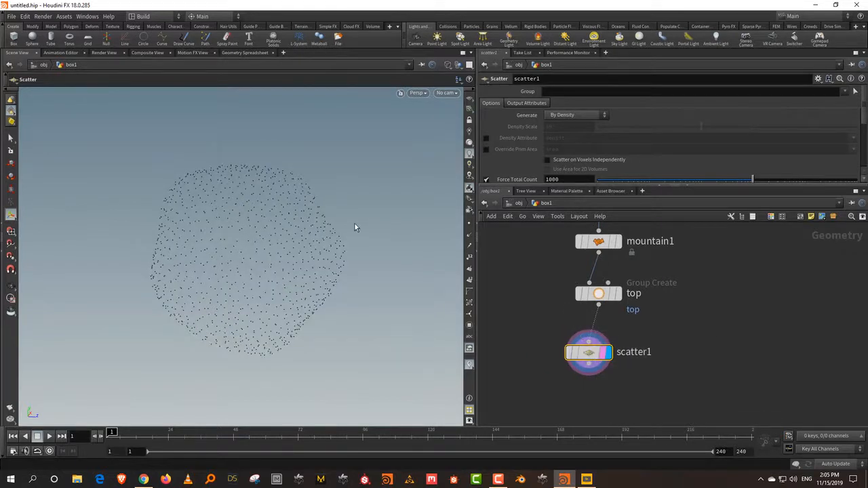
{"action": "left_click", "coordinate": [845, 91]}
{"action": "left_click", "coordinate": [848, 101]}
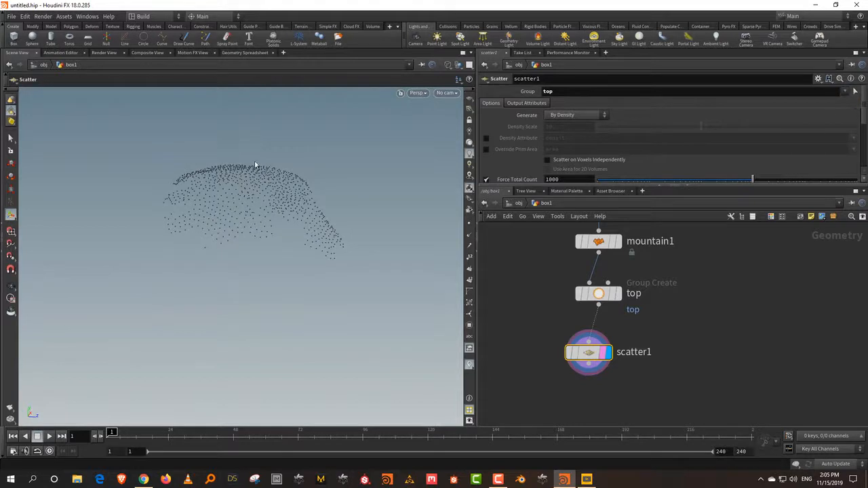
{"action": "left_click_drag", "start_coordinate": [305, 184], "coordinate": [285, 190]}
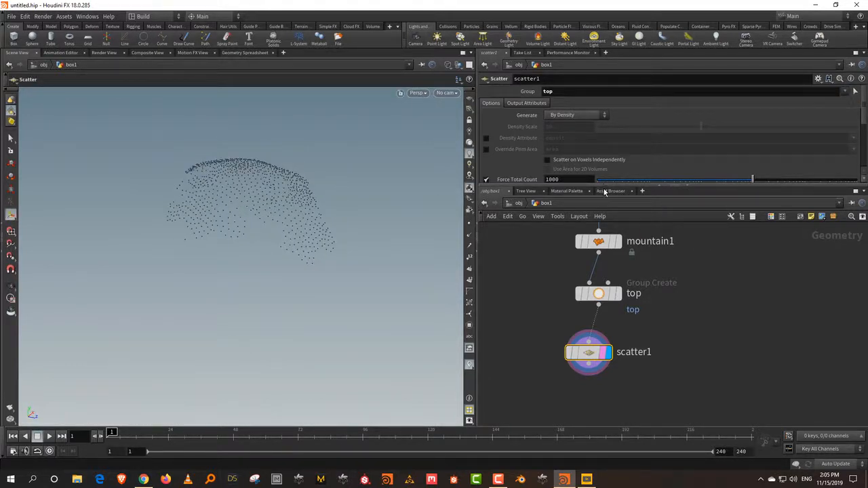
Disable scatter1's Force Total Count and raise its Density Scale to 212.582
{"action": "left_click_drag", "start_coordinate": [604, 187], "coordinate": [604, 249]}
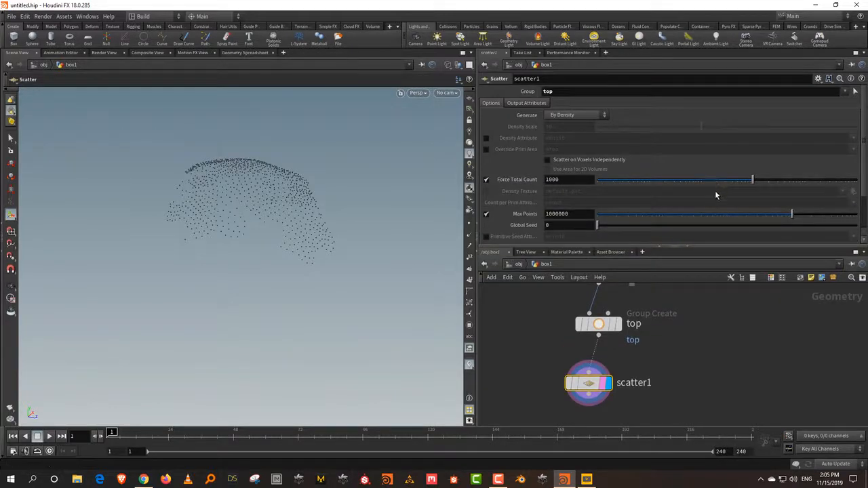
{"action": "left_click", "coordinate": [486, 179]}
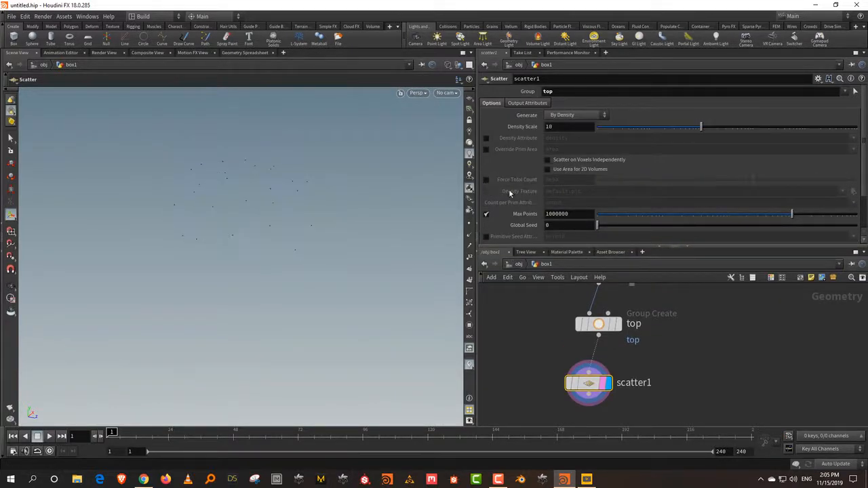
{"action": "left_click_drag", "start_coordinate": [701, 128], "coordinate": [769, 132]}
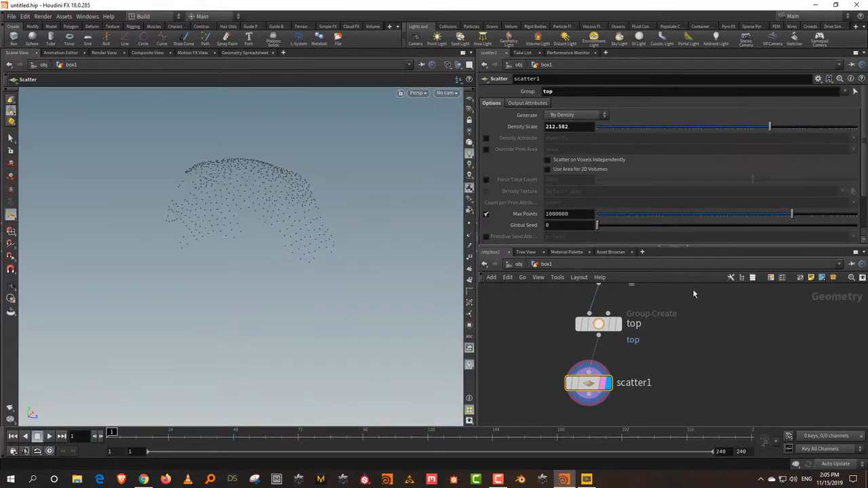
Increase the Spread Angle on the top group node so the scattered points cover more of the deformed sphere
{"action": "middle_click_drag", "start_coordinate": [692, 294], "coordinate": [688, 331]}
{"action": "left_click_drag", "start_coordinate": [731, 339], "coordinate": [571, 400]}
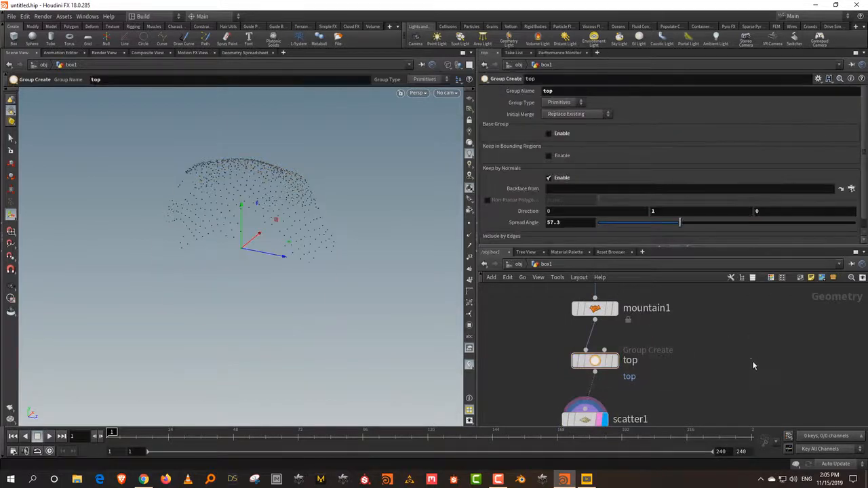
{"action": "left_click_drag", "start_coordinate": [679, 222], "coordinate": [718, 164]}
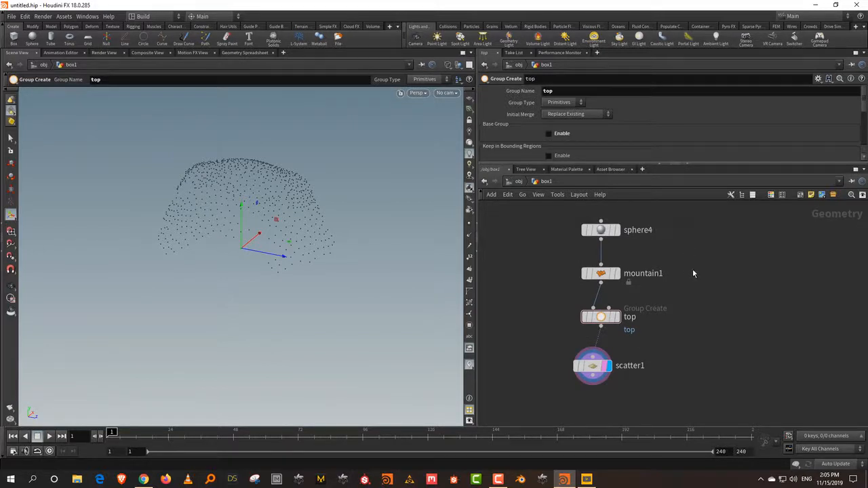
Add a Line node beside the top group node, display it and set its length to 0.69
{"action": "key", "text": "Tab"}
{"action": "type", "text": "l"}
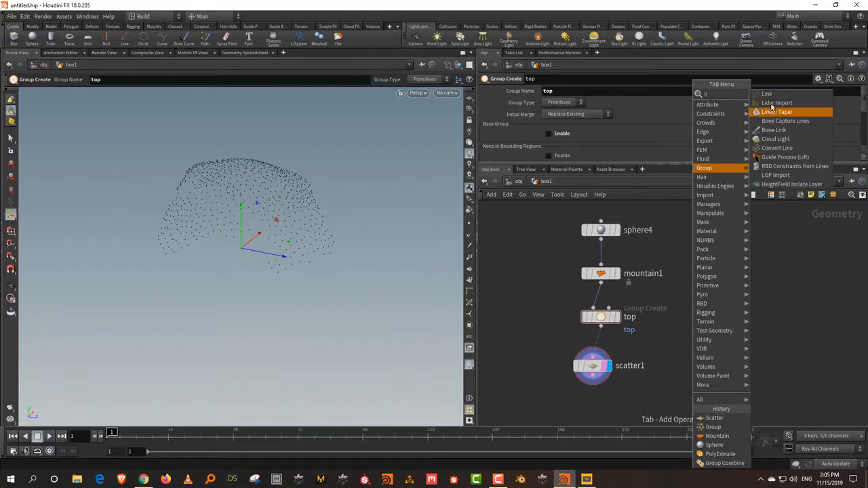
{"action": "left_click", "coordinate": [773, 97]}
{"action": "left_click", "coordinate": [732, 310]}
{"action": "scroll", "coordinate": [733, 309], "scroll_direction": "up", "scroll_amount": 3}
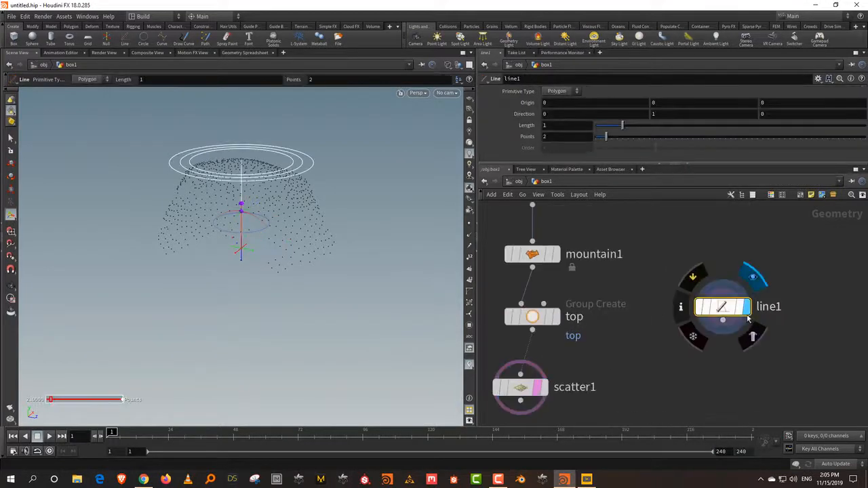
{"action": "left_click_drag", "start_coordinate": [622, 125], "coordinate": [615, 133]}
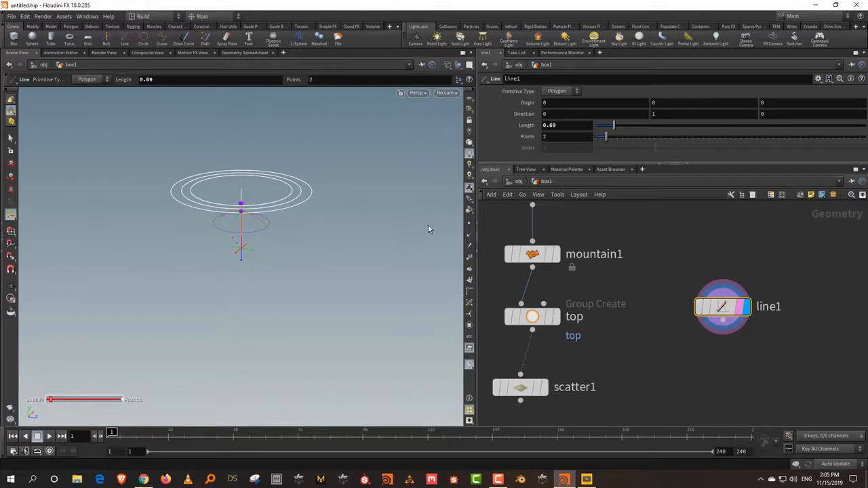
Show point markers in the viewport and set line1's point count to 8
{"action": "middle_click_drag", "start_coordinate": [675, 249], "coordinate": [614, 276]}
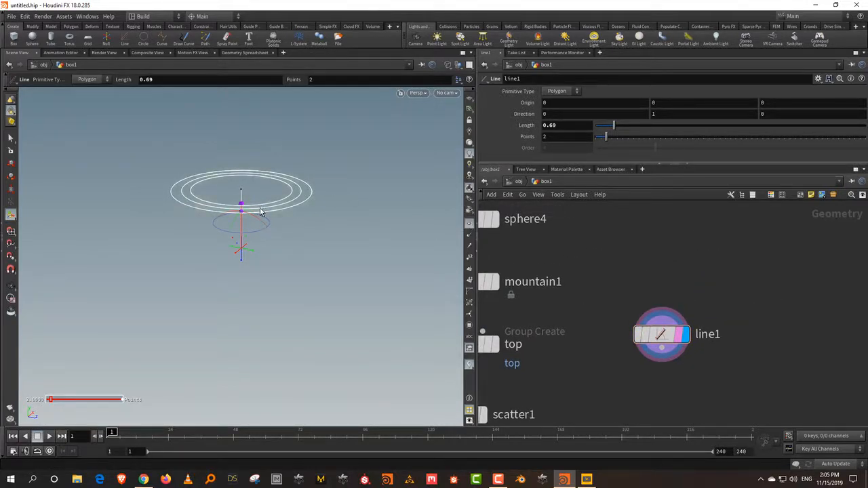
{"action": "left_click_drag", "start_coordinate": [260, 208], "coordinate": [261, 198], "text": "alt"}
{"action": "right_click_drag", "start_coordinate": [230, 225], "coordinate": [251, 109], "text": "alt"}
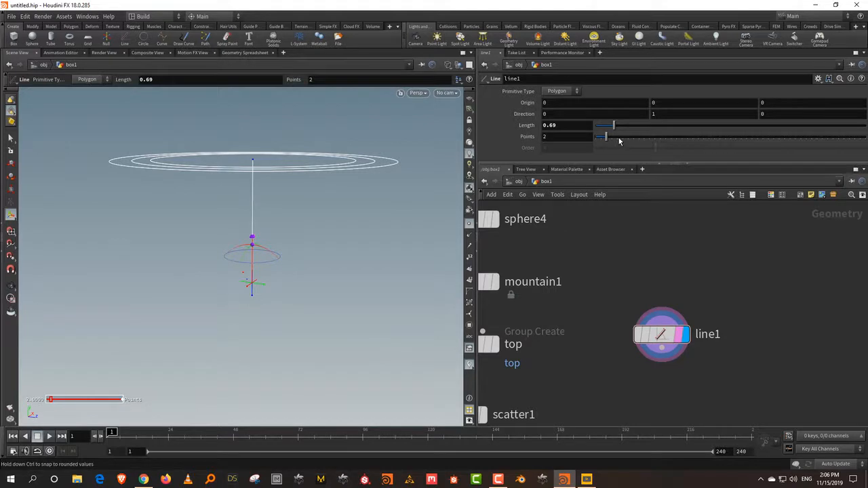
{"action": "left_click_drag", "start_coordinate": [609, 141], "coordinate": [634, 139]}
Add a Group By Range node below line1, connect line1 to it and display its result
{"action": "key", "text": "Tab"}
{"action": "type", "text": "group"}
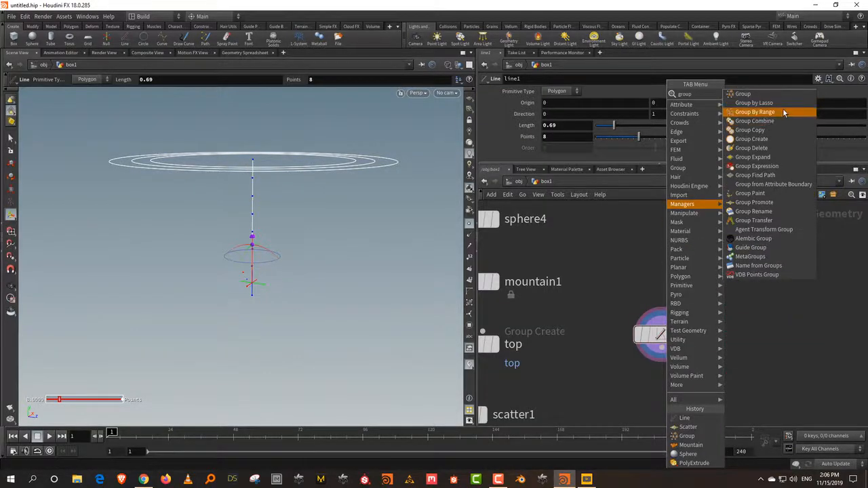
{"action": "left_click", "coordinate": [784, 112]}
{"action": "left_click", "coordinate": [665, 402]}
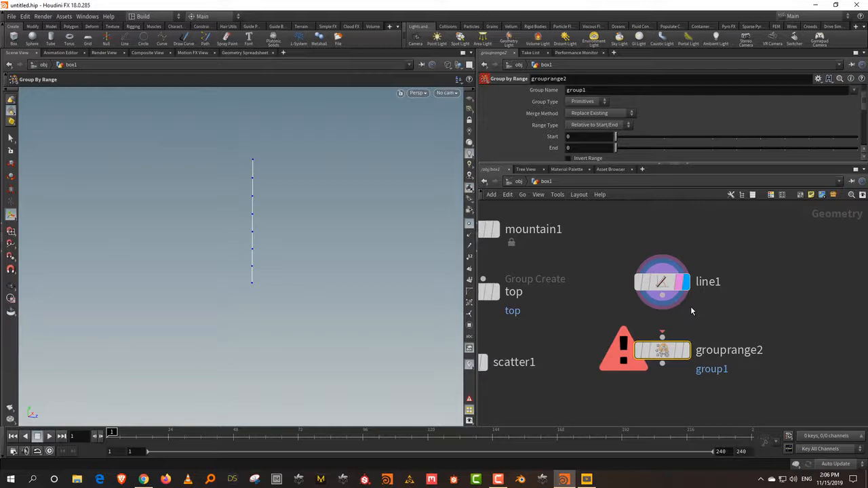
{"action": "left_click_drag", "start_coordinate": [662, 296], "coordinate": [680, 348]}
{"action": "left_click", "coordinate": [686, 349]}
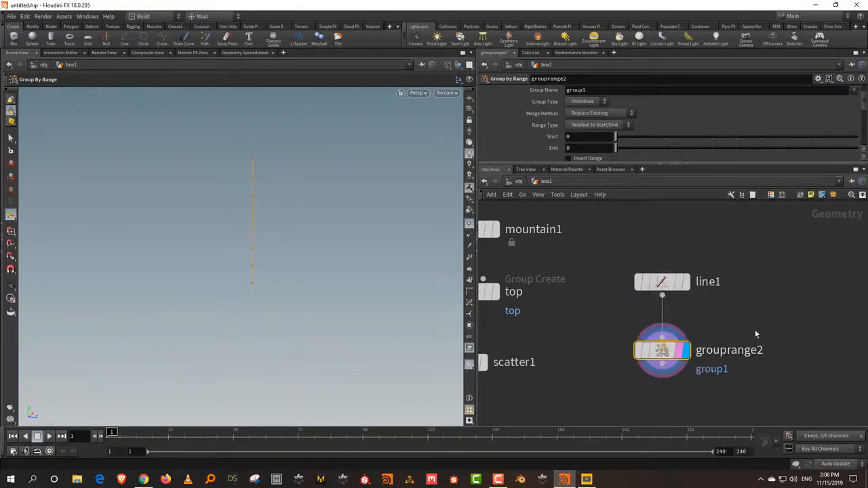
Name the range group t and set its group type to Points
{"action": "double_click", "coordinate": [575, 90]}
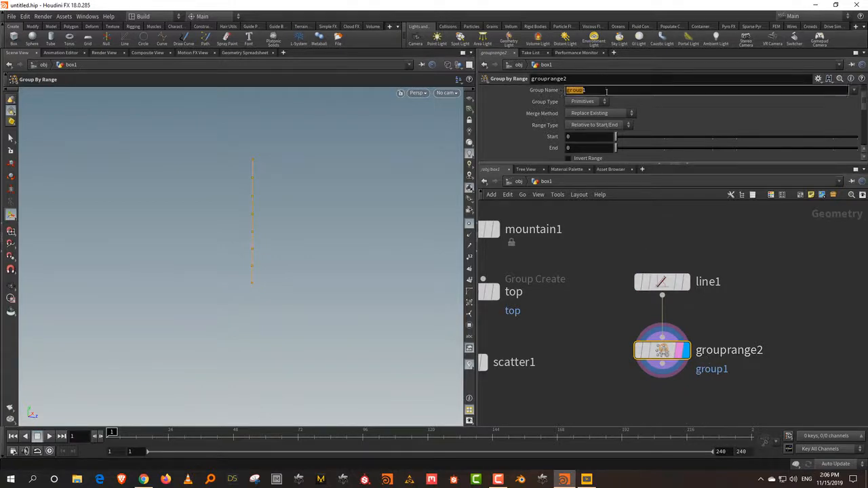
{"action": "left_click", "coordinate": [566, 92]}
{"action": "key", "text": "Delete"}
{"action": "key", "text": "Delete"}
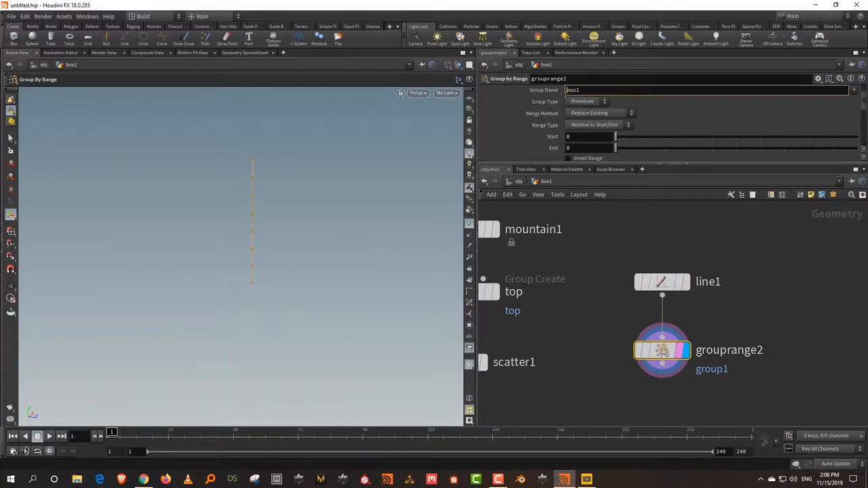
{"action": "type", "text": "t"}
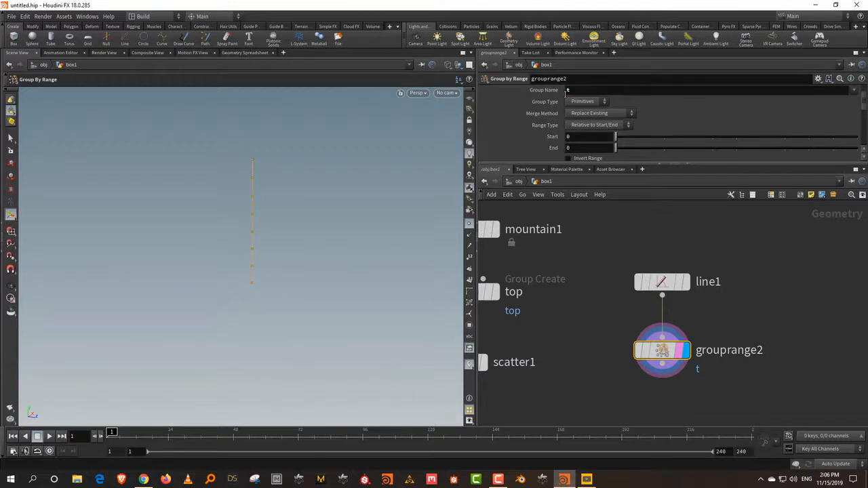
{"action": "left_click", "coordinate": [581, 102]}
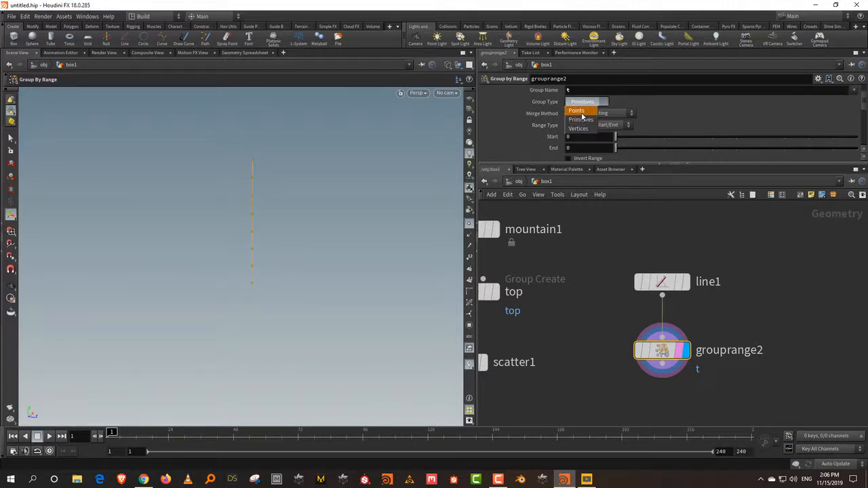
{"action": "left_click", "coordinate": [580, 111]}
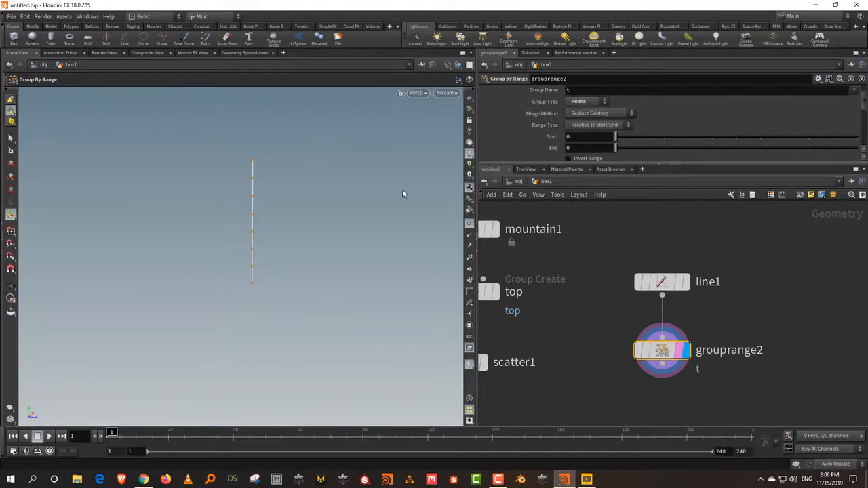
Set the group range's End to 1 and invert the range so only the line's last point is grouped
{"action": "left_click_drag", "start_coordinate": [595, 165], "coordinate": [595, 210]}
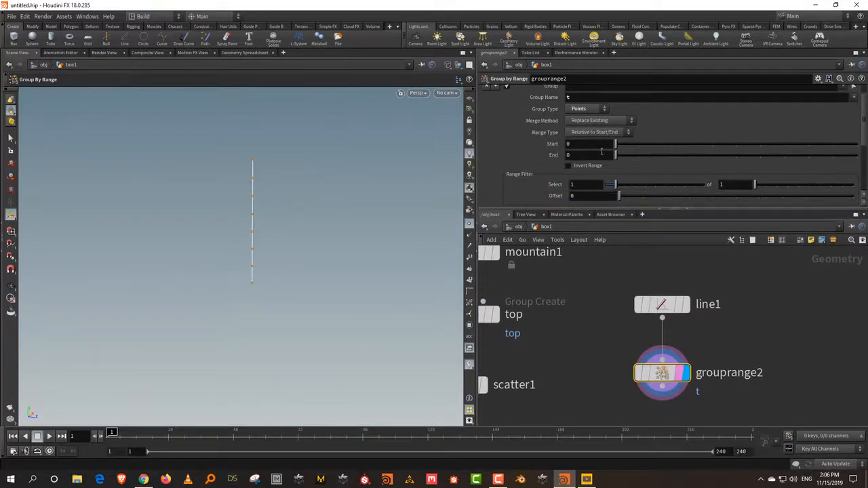
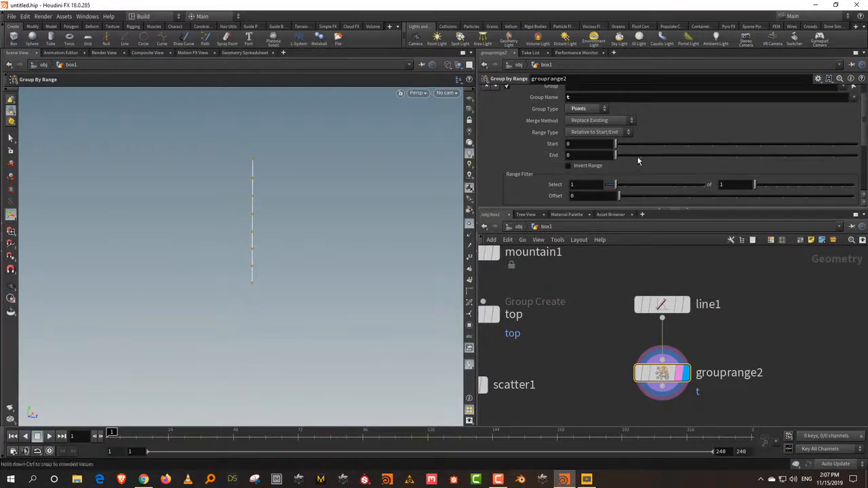
{"action": "left_click_drag", "start_coordinate": [616, 154], "coordinate": [639, 154]}
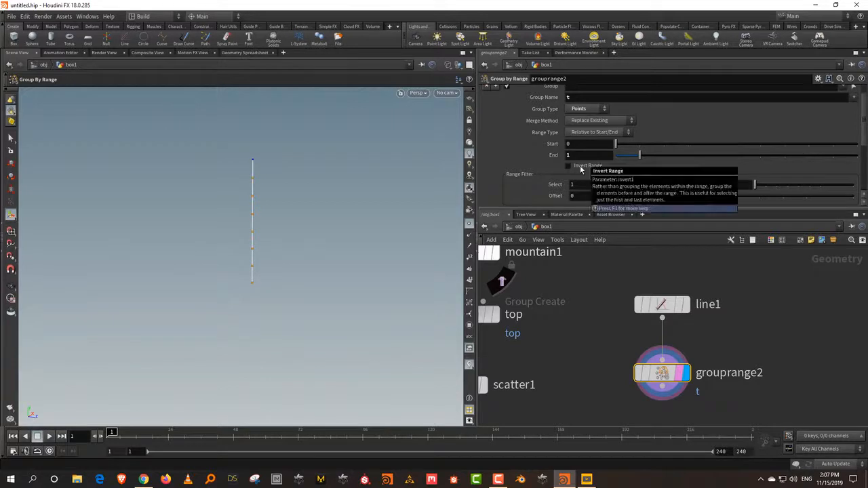
{"action": "left_click", "coordinate": [569, 166]}
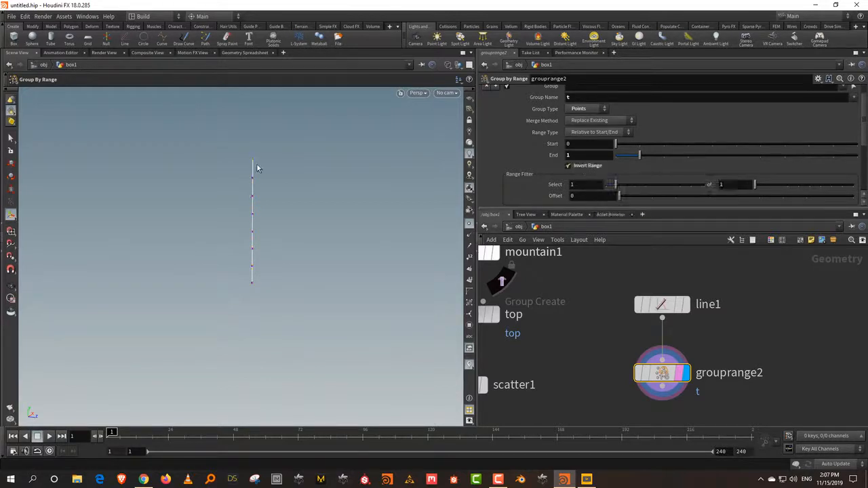
Add a Sphere node to the right of grouprange2 and set its radius to 0.1 on all three axes
{"action": "middle_click_drag", "start_coordinate": [798, 347], "coordinate": [739, 309]}
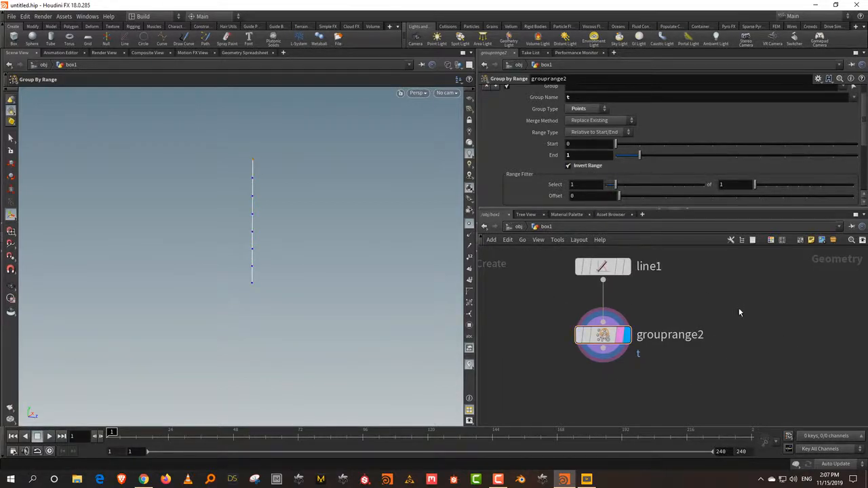
{"action": "key", "text": "Tab"}
{"action": "type", "text": "sph"}
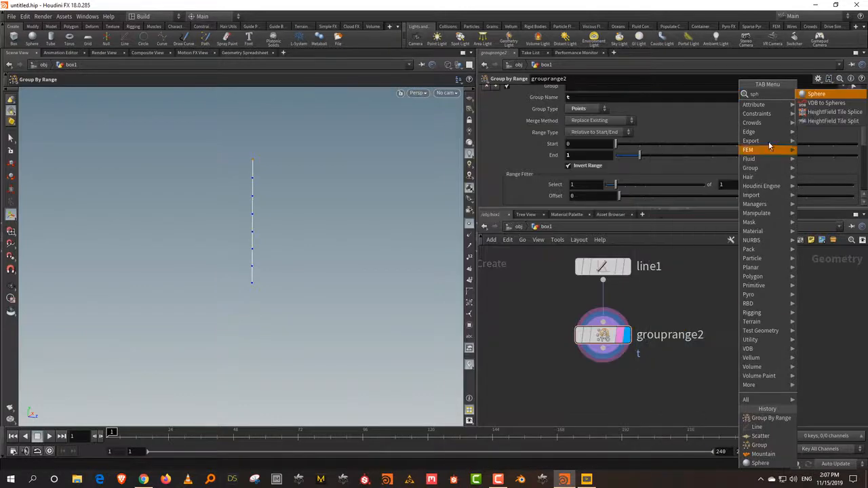
{"action": "left_click", "coordinate": [827, 95]}
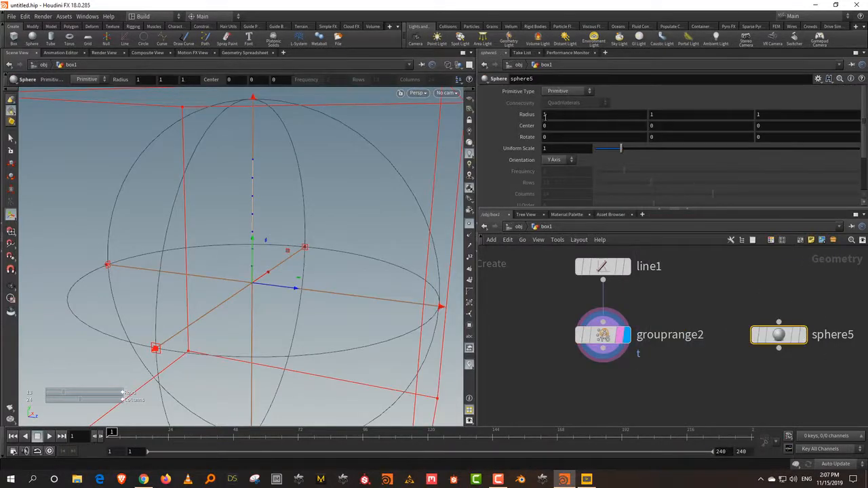
{"action": "middle_click_drag", "start_coordinate": [536, 119], "coordinate": [490, 118]}
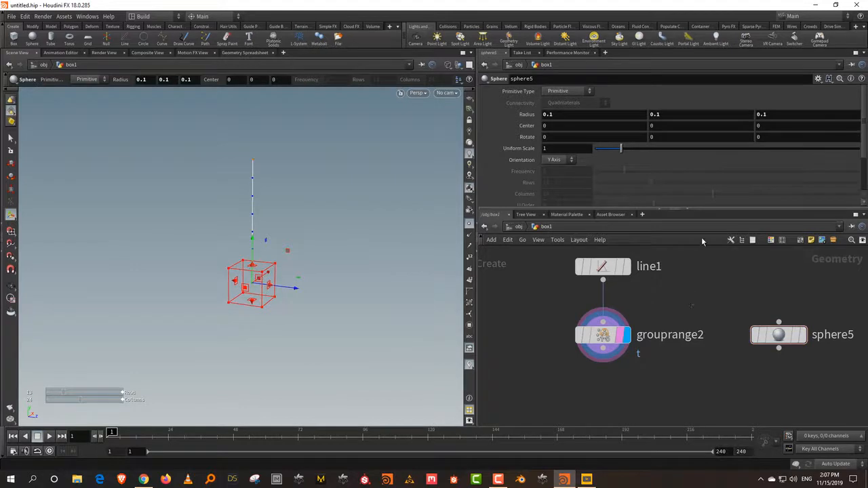
{"action": "left_click_drag", "start_coordinate": [713, 208], "coordinate": [712, 162]}
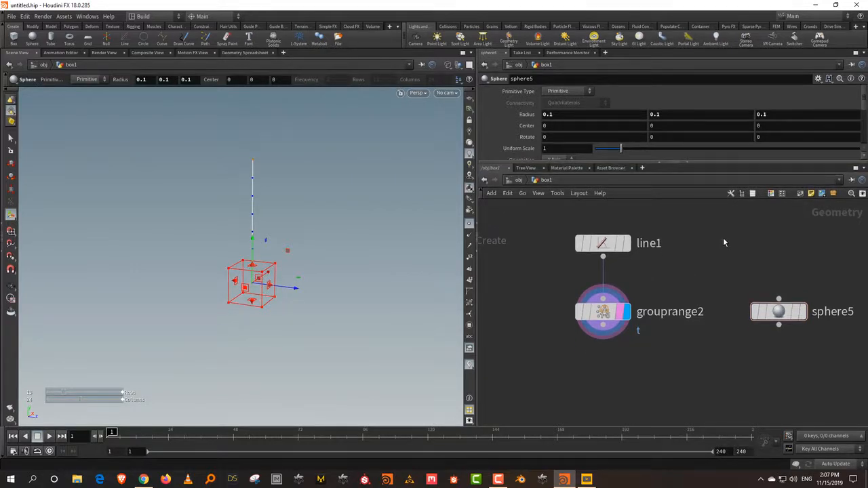
{"action": "left_click_drag", "start_coordinate": [680, 163], "coordinate": [680, 190]}
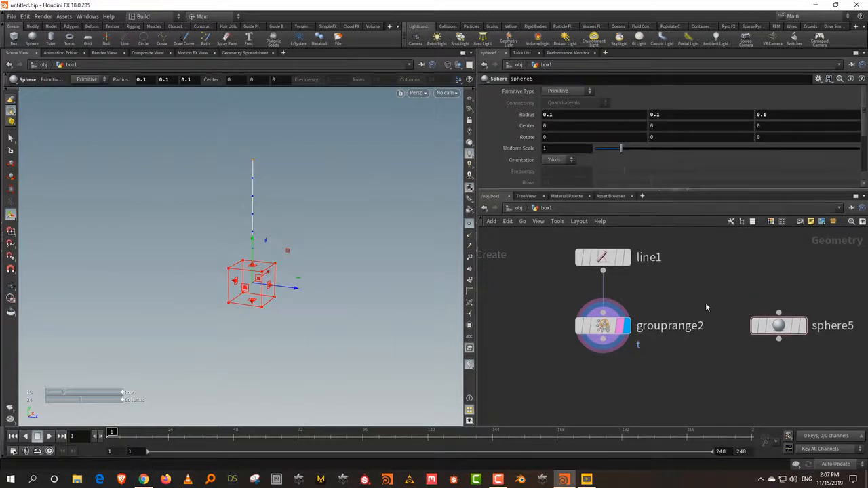
Add a Copy to Points node below the grouprange2 and sphere5 nodes
{"action": "scroll", "coordinate": [705, 303], "scroll_direction": "down", "scroll_amount": 2}
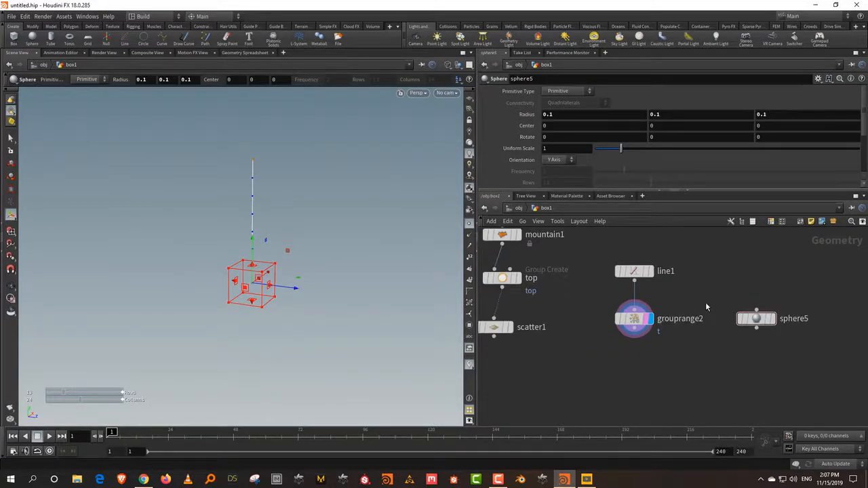
{"action": "scroll", "coordinate": [706, 302], "scroll_direction": "up", "scroll_amount": 1}
{"action": "left_click_drag", "start_coordinate": [770, 323], "coordinate": [772, 327]}
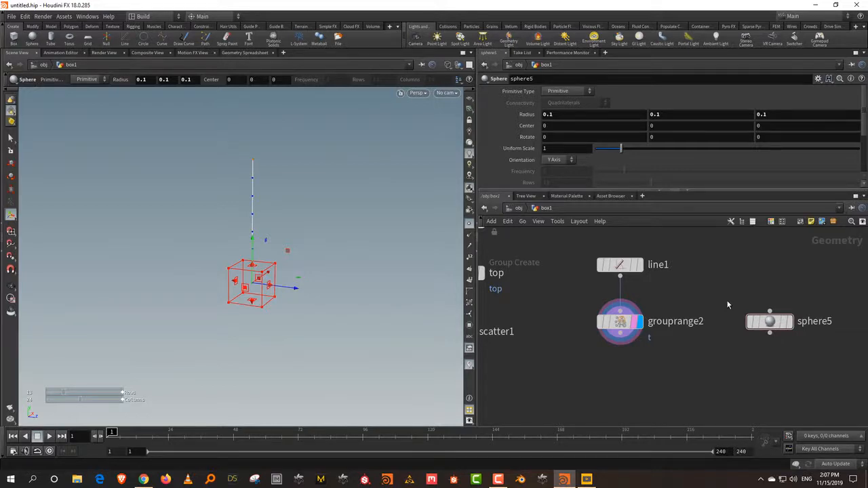
{"action": "key", "text": "Tab"}
{"action": "type", "text": "copy"}
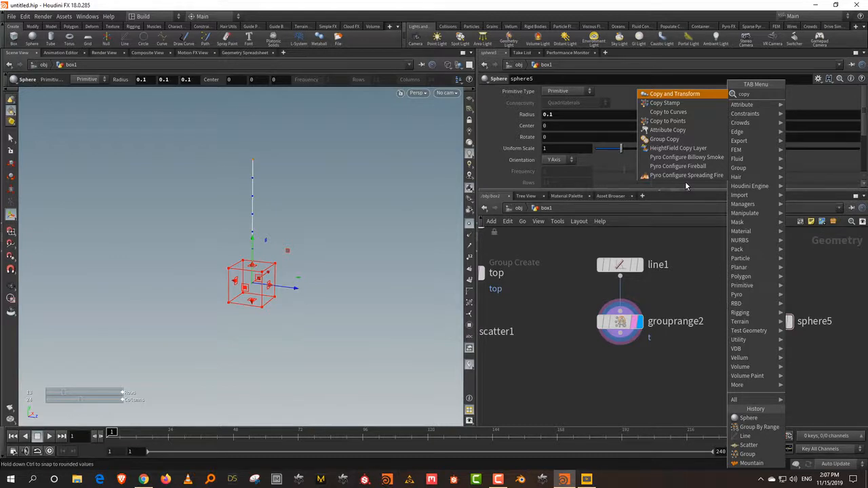
{"action": "left_click", "coordinate": [678, 121]}
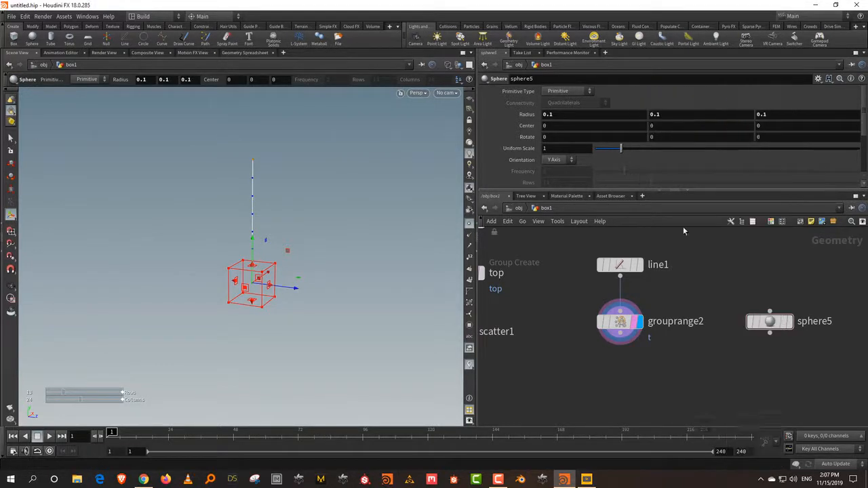
{"action": "left_click", "coordinate": [711, 381]}
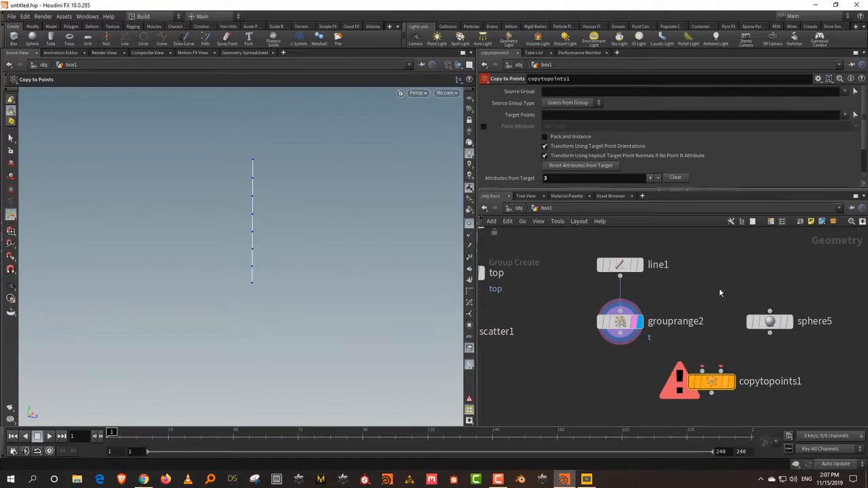
Rearrange the network so sphere5 sits left of the line1 and grouprange2 nodes, above copytopoints1
{"action": "middle_click_drag", "start_coordinate": [719, 289], "coordinate": [693, 285]}
{"action": "left_click_drag", "start_coordinate": [664, 240], "coordinate": [582, 318]}
{"action": "left_click_drag", "start_coordinate": [588, 318], "coordinate": [806, 304]}
{"action": "left_click_drag", "start_coordinate": [730, 321], "coordinate": [602, 310]}
{"action": "left_click_drag", "start_coordinate": [685, 377], "coordinate": [710, 380]}
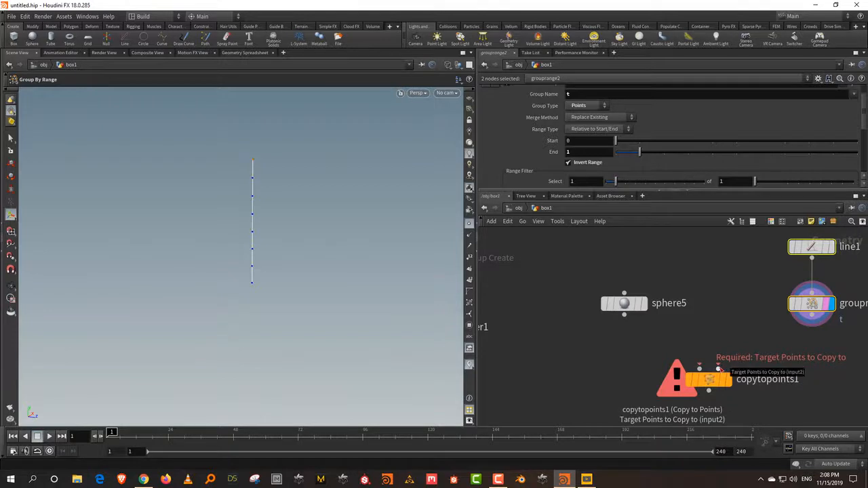
Connect sphere5 as copytopoints1's geometry and grouprange2 as its target points, and display the copy result
{"action": "left_click", "coordinate": [623, 313]}
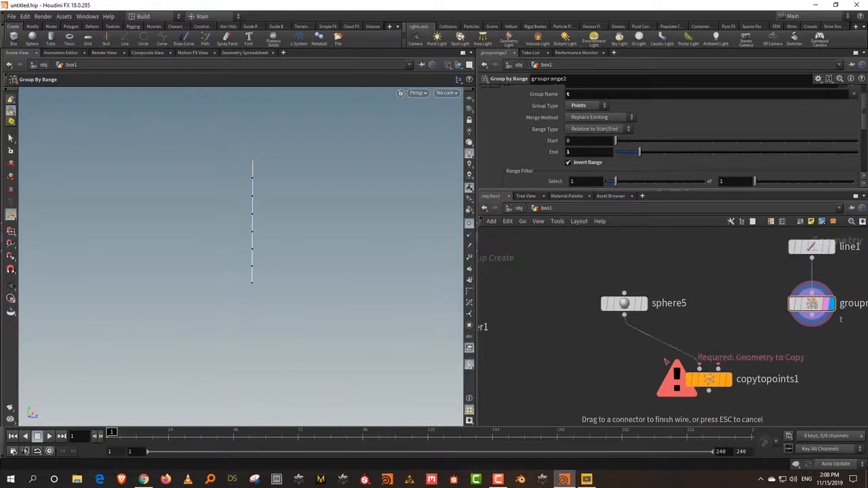
{"action": "left_click", "coordinate": [699, 367]}
{"action": "left_click", "coordinate": [812, 324]}
{"action": "left_click", "coordinate": [718, 366]}
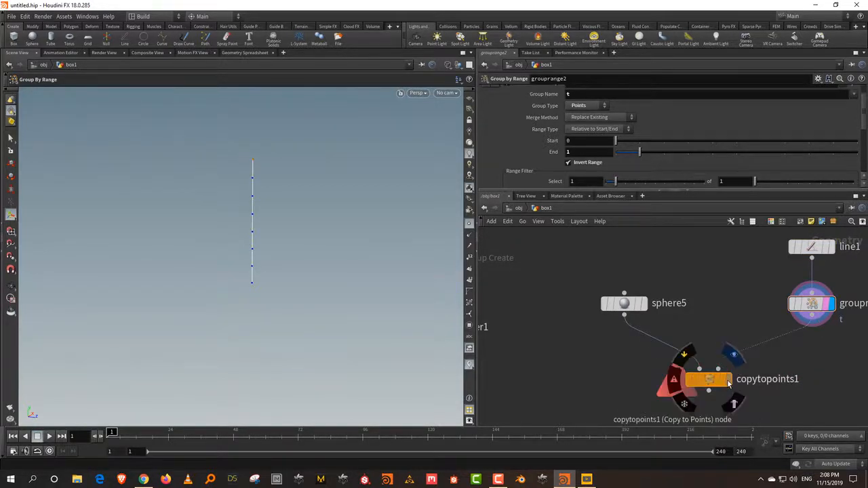
{"action": "left_click", "coordinate": [725, 380]}
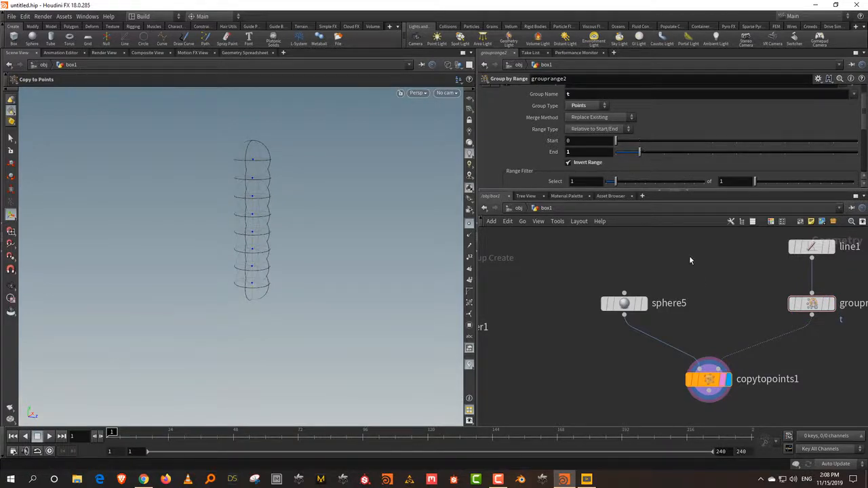
Restrict copytopoints1's Target Points to the group t
{"action": "left_click", "coordinate": [709, 379]}
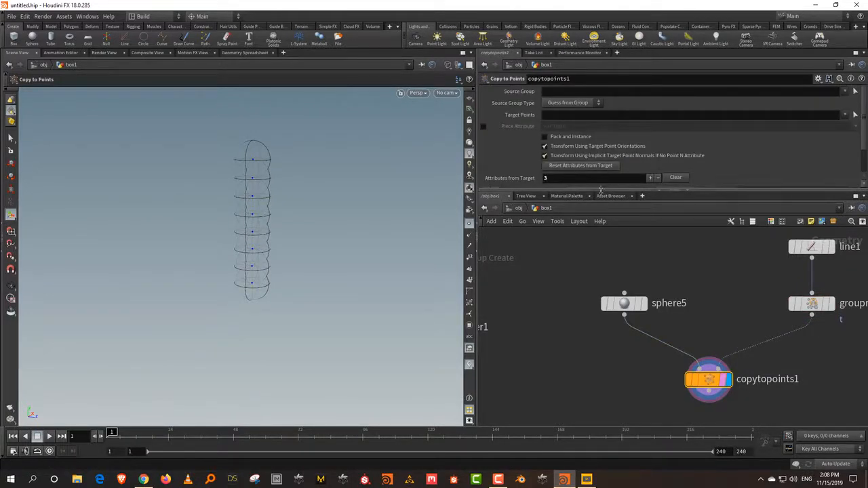
{"action": "left_click_drag", "start_coordinate": [600, 190], "coordinate": [600, 238]}
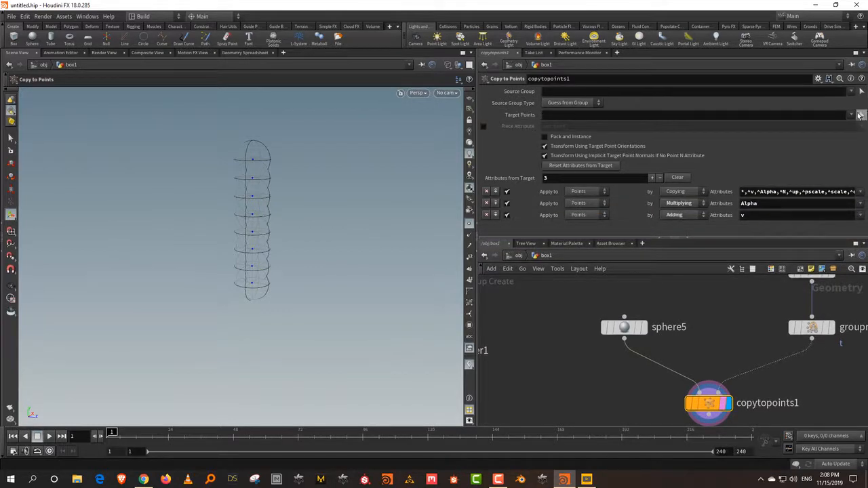
{"action": "left_click", "coordinate": [852, 118]}
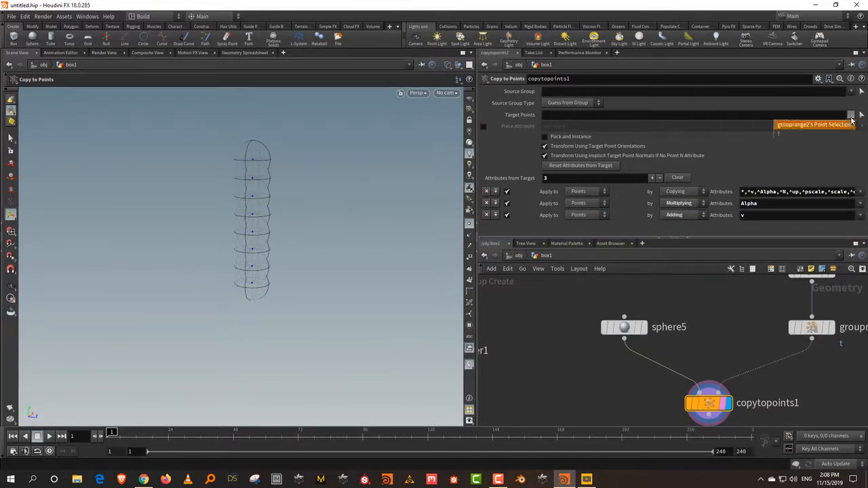
{"action": "left_click", "coordinate": [841, 134]}
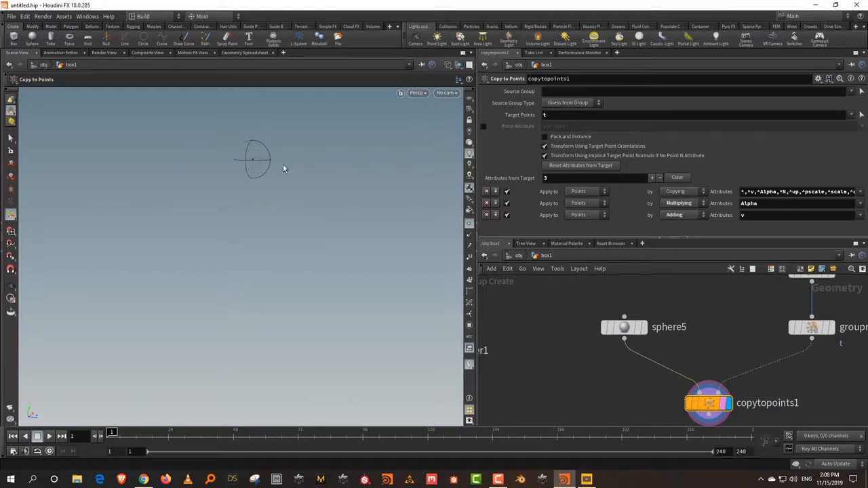
Move the sphere5, line1, grouprange2 and copytopoints1 nodes up together to free space beneath them
{"action": "left_click_drag", "start_coordinate": [628, 221], "coordinate": [628, 121]}
{"action": "scroll", "coordinate": [713, 270], "scroll_direction": "down", "scroll_amount": 2}
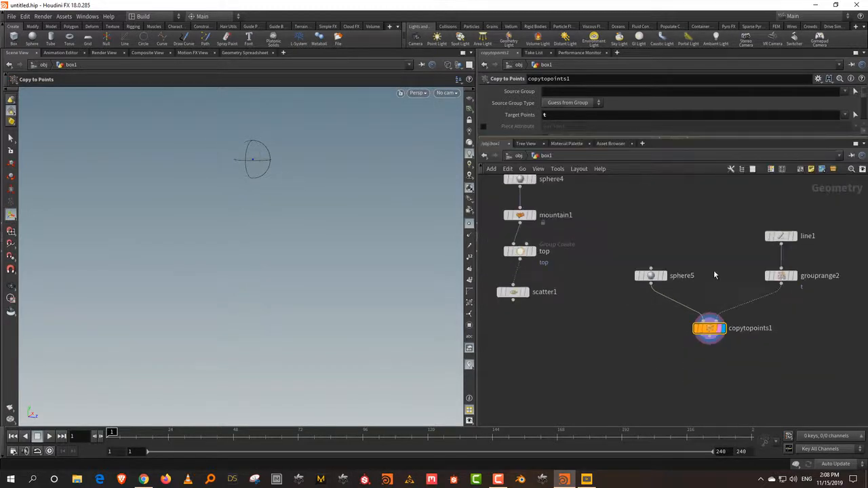
{"action": "left_click_drag", "start_coordinate": [597, 204], "coordinate": [777, 351]}
{"action": "key", "text": "l"}
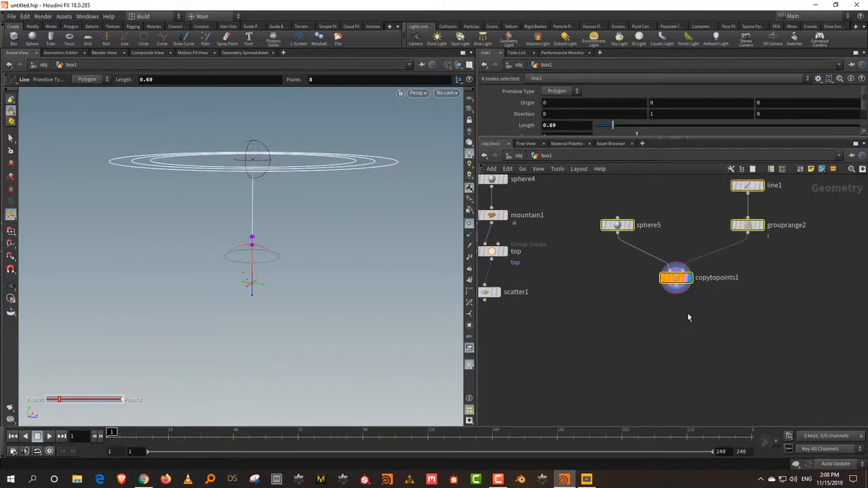
Merge copytopoints1 with grouprange2 in a new Merge node below them and display the combined result
{"action": "key", "text": "Tab"}
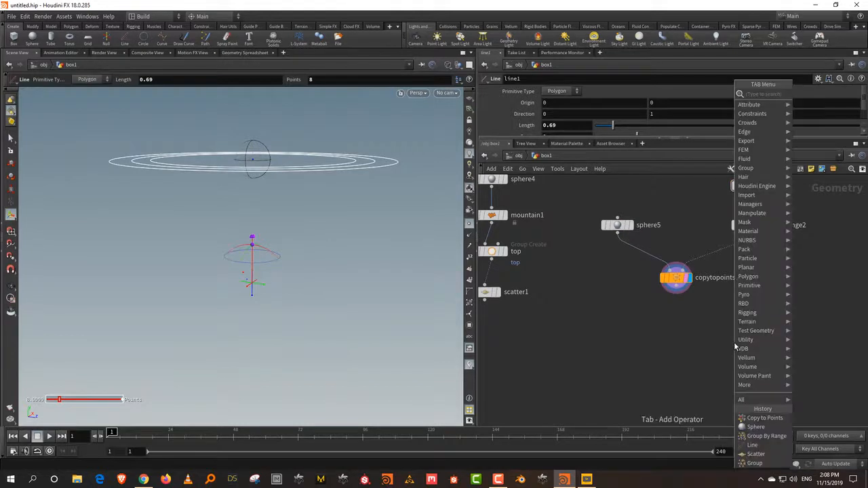
{"action": "type", "text": "mer"}
{"action": "left_click", "coordinate": [816, 95]}
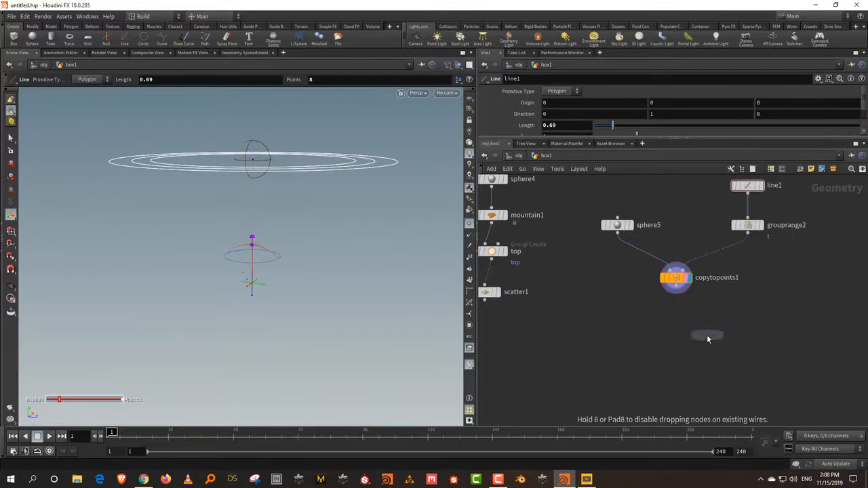
{"action": "left_click_drag", "start_coordinate": [707, 335], "coordinate": [678, 292]}
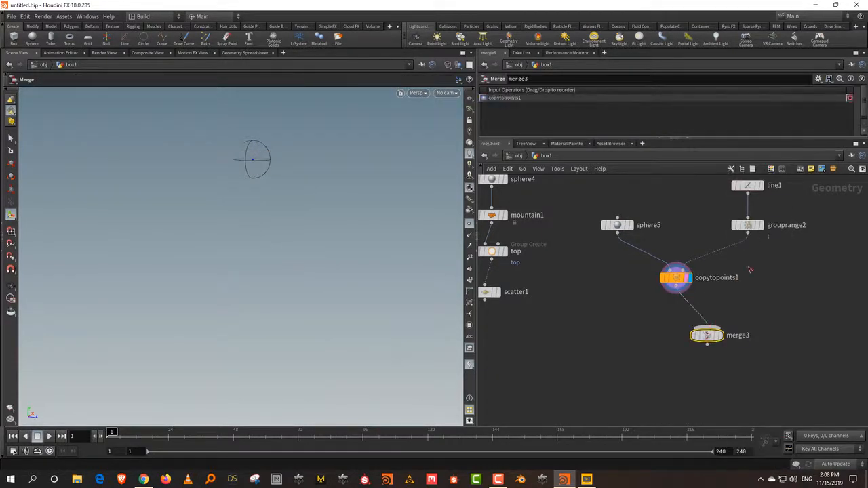
{"action": "left_click_drag", "start_coordinate": [747, 234], "coordinate": [707, 328]}
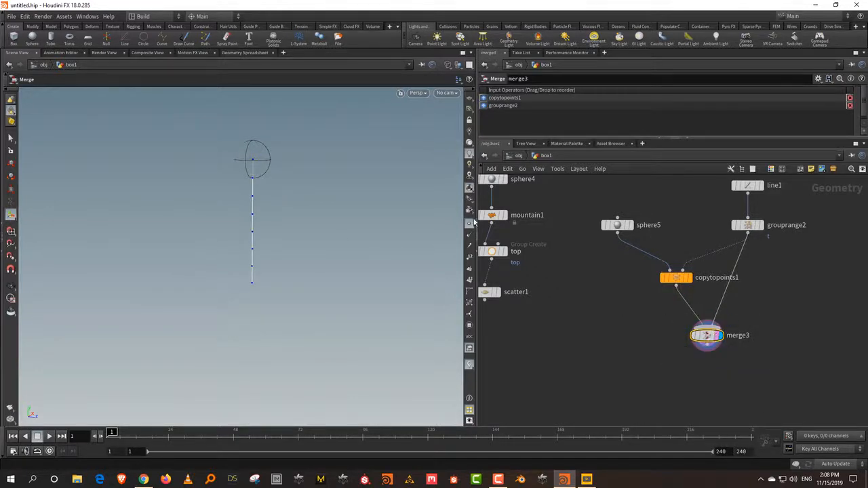
{"action": "left_click_drag", "start_coordinate": [303, 223], "coordinate": [312, 245], "text": "alt"}
{"action": "key", "text": "Escape"}
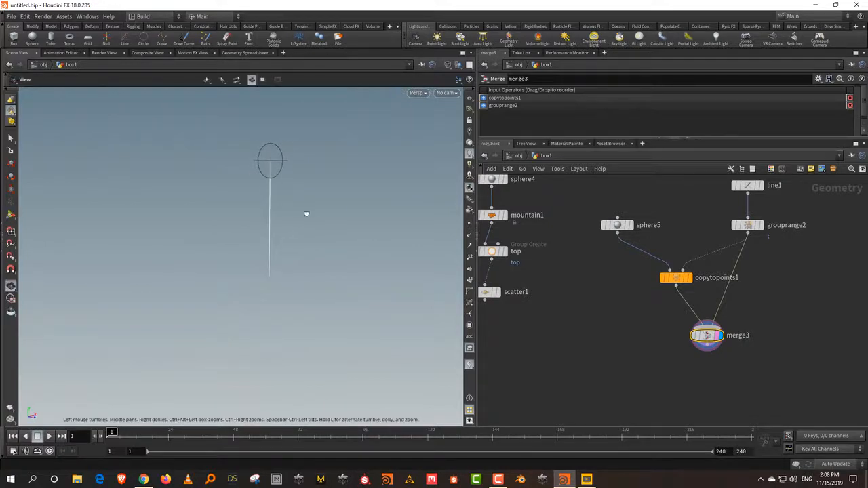
{"action": "left_click_drag", "start_coordinate": [306, 213], "coordinate": [418, 238]}
Move the sphere4, mountain1, top and scatter1 chain to the other side of the line1 branch
{"action": "middle_click_drag", "start_coordinate": [616, 349], "coordinate": [649, 353]}
{"action": "scroll", "coordinate": [648, 354], "scroll_direction": "down", "scroll_amount": 2}
{"action": "left_click_drag", "start_coordinate": [725, 348], "coordinate": [696, 313], "text": "shift"}
{"action": "left_click", "coordinate": [607, 341]}
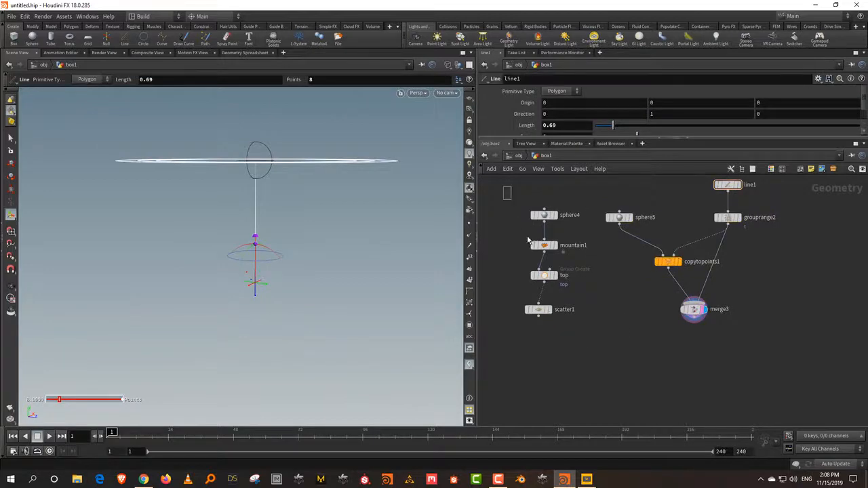
{"action": "left_click_drag", "start_coordinate": [527, 239], "coordinate": [818, 313]}
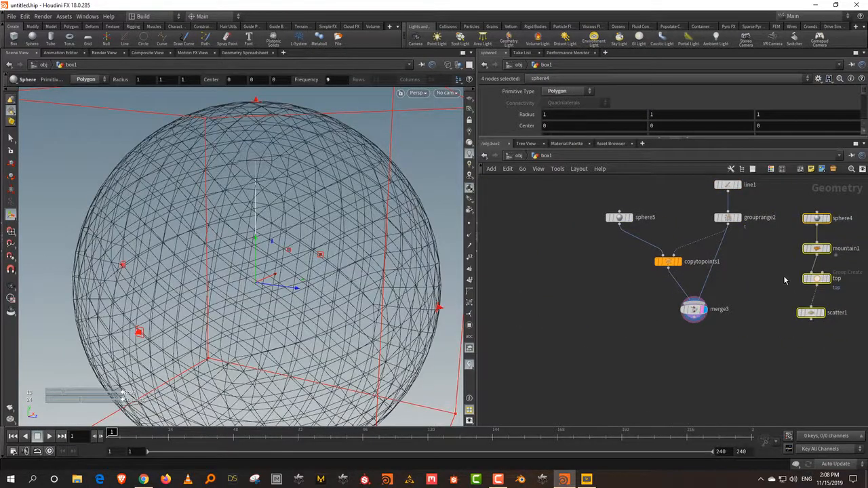
{"action": "middle_click_drag", "start_coordinate": [756, 283], "coordinate": [696, 294]}
{"action": "left_click", "coordinate": [825, 317]}
{"action": "left_click_drag", "start_coordinate": [670, 344], "coordinate": [677, 360]}
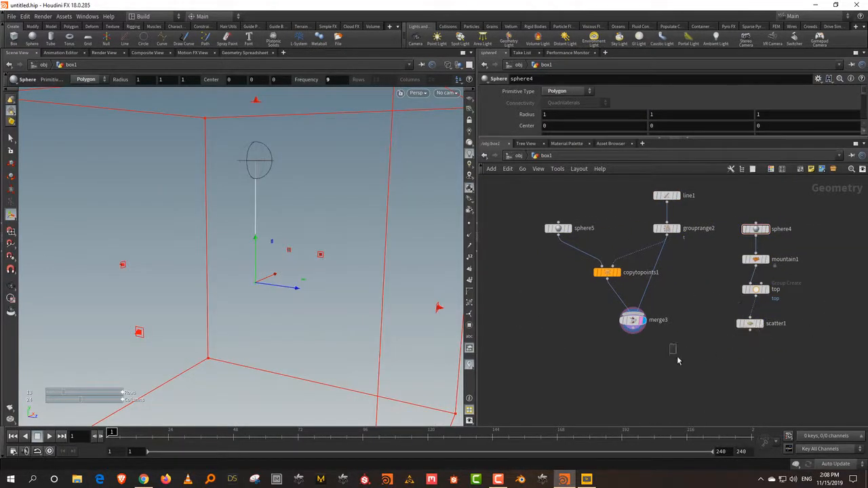
Add a second Copy to Points node, feed it merge3 as geometry and scatter1 as target points, and display it
{"action": "key", "text": "Tab"}
{"action": "type", "text": "cop"}
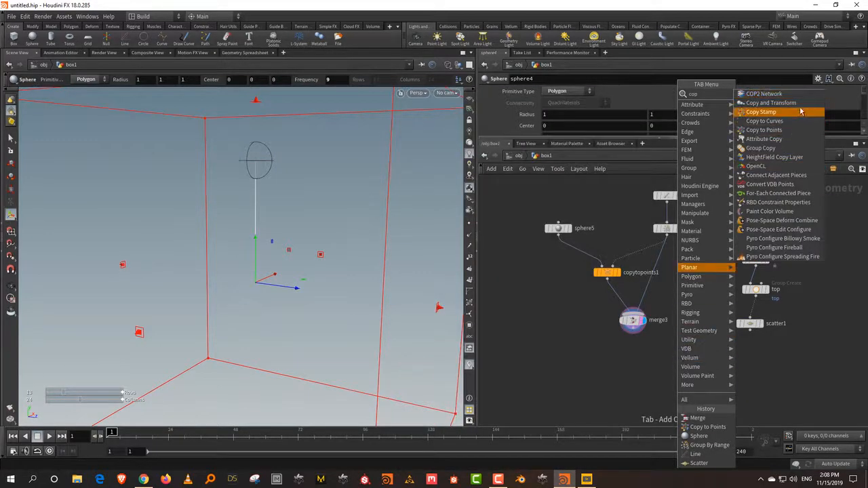
{"action": "left_click", "coordinate": [799, 130]}
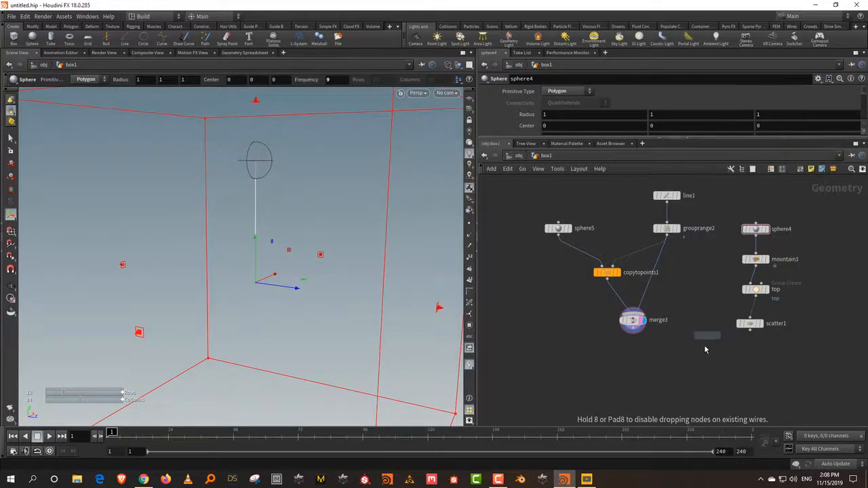
{"action": "left_click", "coordinate": [703, 353]}
{"action": "left_click", "coordinate": [635, 331]}
{"action": "left_click", "coordinate": [694, 359]}
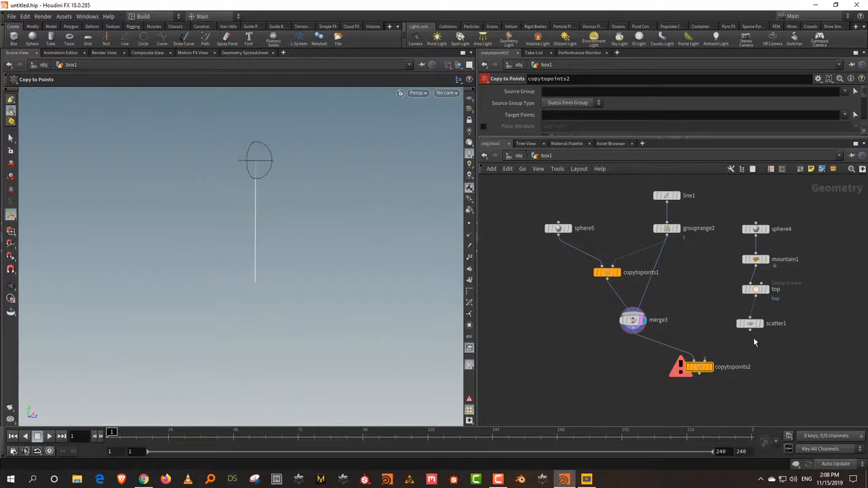
{"action": "left_click", "coordinate": [750, 330]}
{"action": "left_click", "coordinate": [711, 359]}
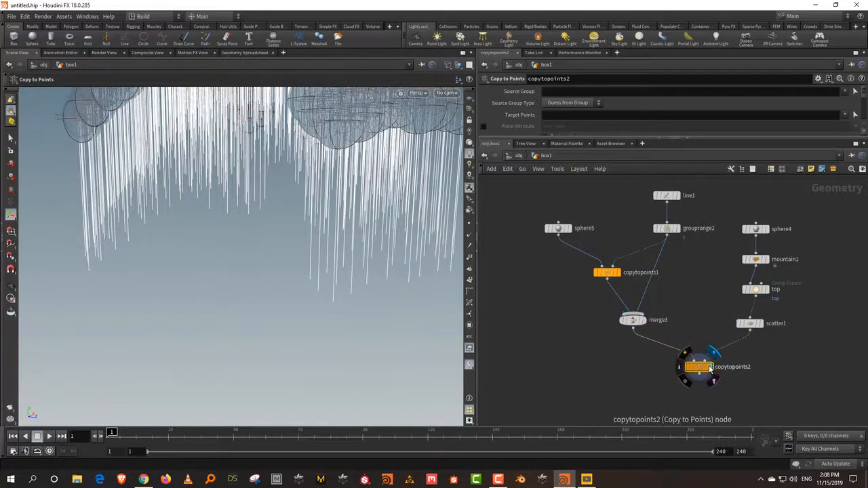
Insert a Transform node between merge3 and copytopoints2
{"action": "key", "text": "Escape"}
{"action": "scroll", "coordinate": [291, 280], "scroll_direction": "down", "scroll_amount": 8}
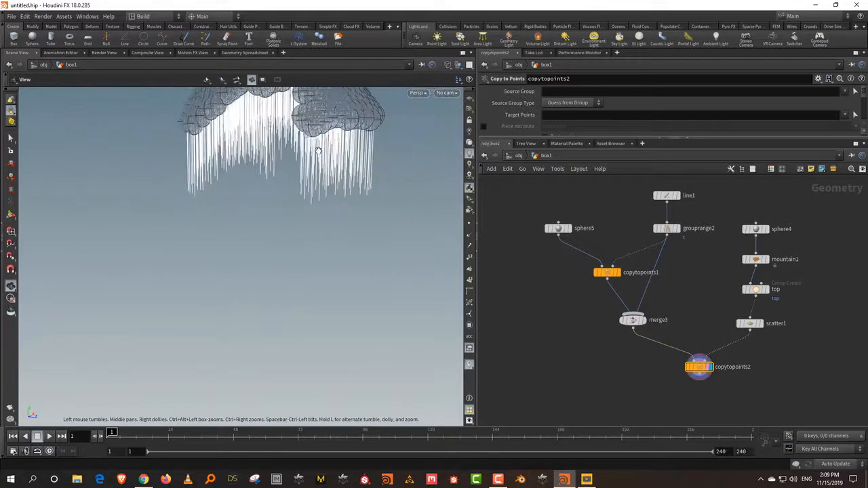
{"action": "scroll", "coordinate": [291, 280], "scroll_direction": "up", "scroll_amount": 5}
{"action": "key", "text": "Tab"}
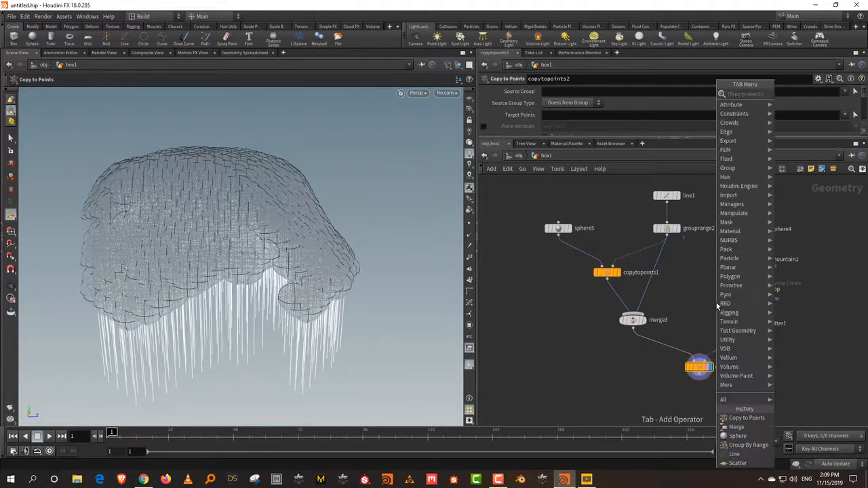
{"action": "type", "text": "tr"}
{"action": "left_click", "coordinate": [681, 103]}
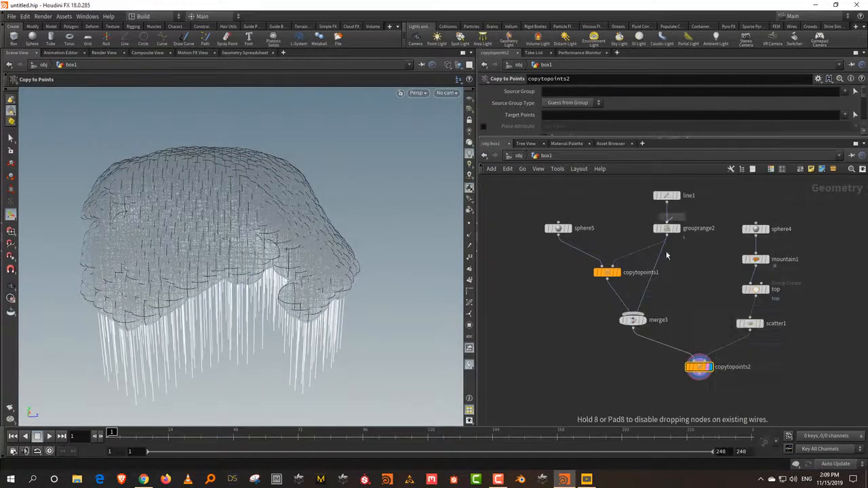
{"action": "left_click", "coordinate": [665, 349]}
{"action": "left_click_drag", "start_coordinate": [664, 354], "coordinate": [633, 355]}
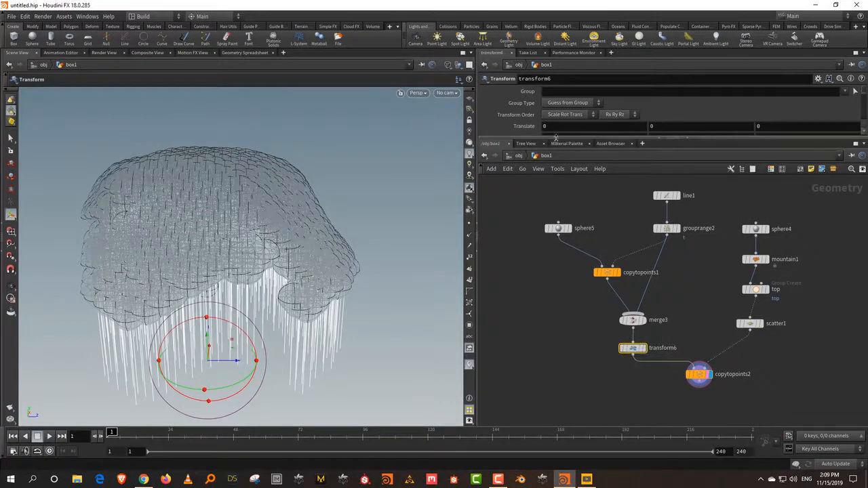
Set transform6's Uniform Scale to 0.26 to shrink the copied pins
{"action": "left_click_drag", "start_coordinate": [556, 138], "coordinate": [559, 231]}
{"action": "left_click_drag", "start_coordinate": [616, 173], "coordinate": [602, 175]}
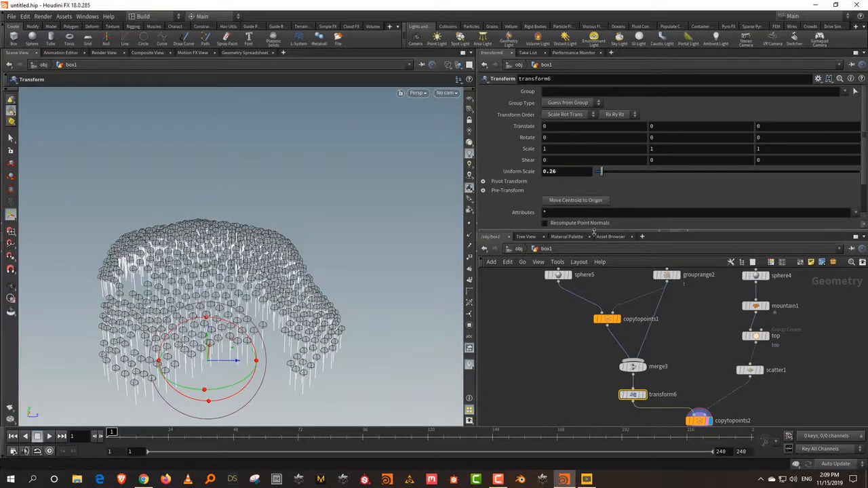
{"action": "left_click_drag", "start_coordinate": [598, 231], "coordinate": [608, 139]}
Add a new Merge node below copytopoints2
{"action": "middle_click_drag", "start_coordinate": [703, 298], "coordinate": [668, 269]}
{"action": "scroll", "coordinate": [668, 272], "scroll_direction": "down", "scroll_amount": 2}
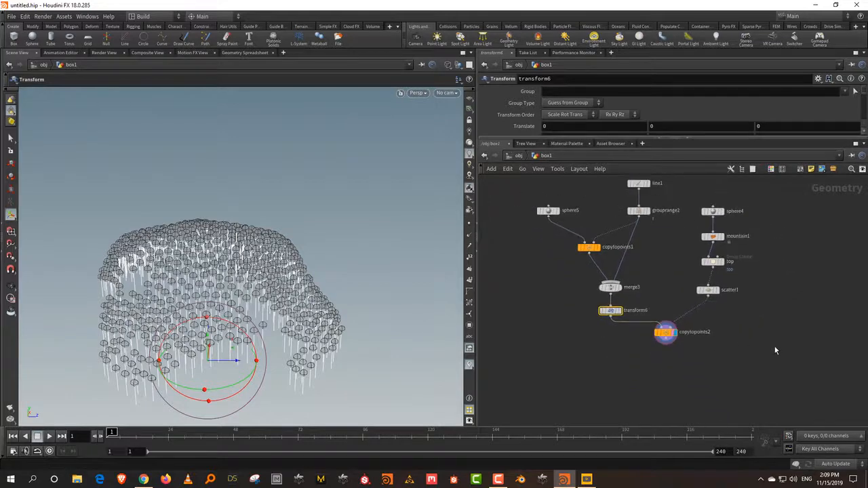
{"action": "key", "text": "Tab"}
{"action": "type", "text": "mer"}
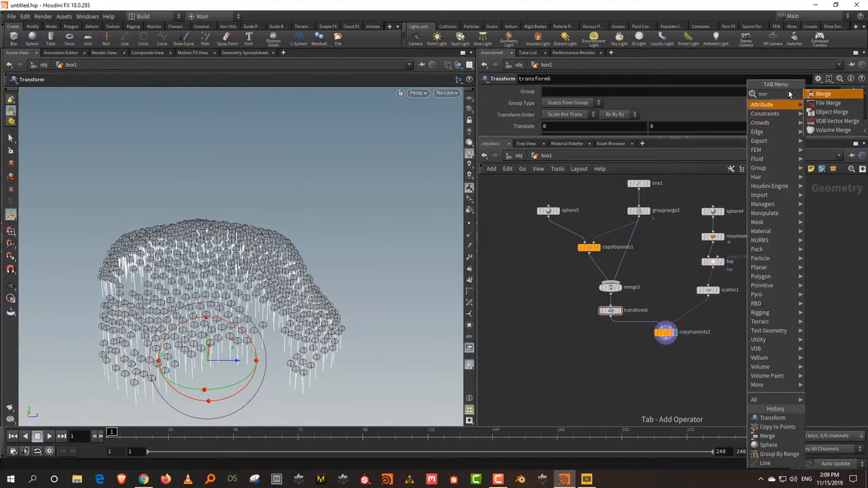
{"action": "left_click", "coordinate": [824, 96]}
{"action": "left_click", "coordinate": [712, 380]}
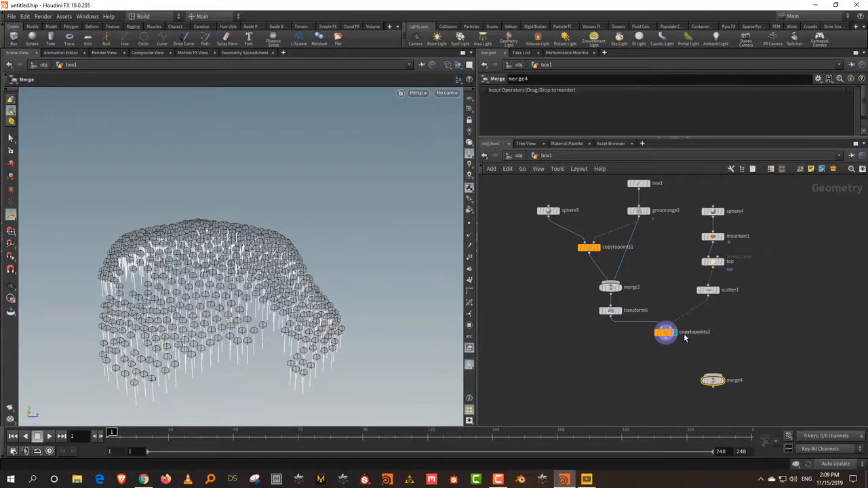
Rename the copytopoints2 node plants and wire both it and the top group node into merge4
{"action": "double_click", "coordinate": [685, 333]}
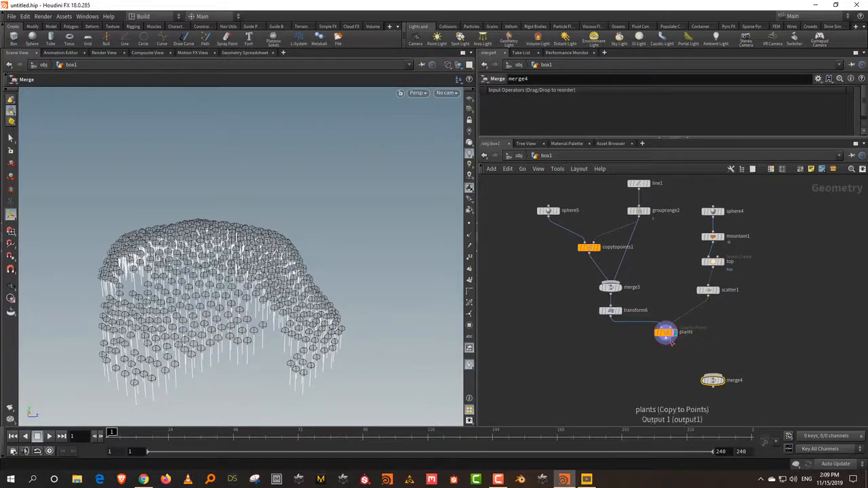
{"action": "left_click_drag", "start_coordinate": [679, 345], "coordinate": [712, 375]}
{"action": "left_click_drag", "start_coordinate": [711, 293], "coordinate": [683, 294]}
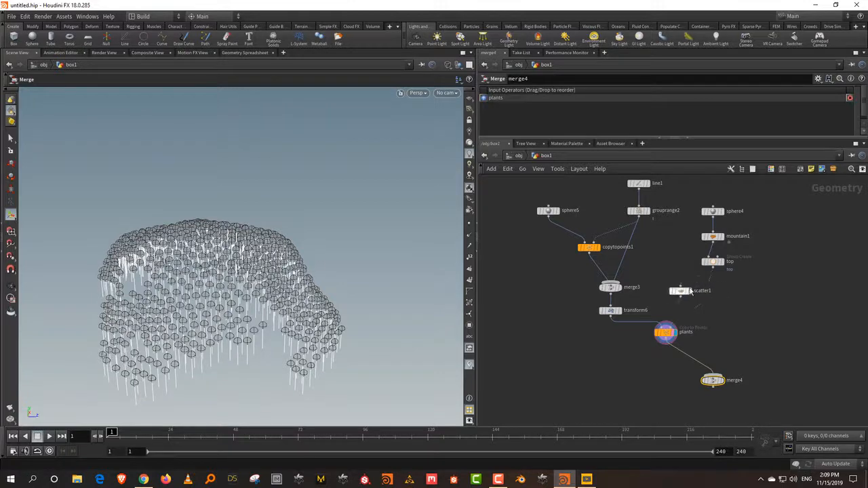
{"action": "left_click", "coordinate": [713, 268]}
{"action": "left_click", "coordinate": [721, 375]}
Display merge4 and switch the viewport from wireframe to shaded to view the combined pins and deformed sphere
{"action": "scroll", "coordinate": [730, 398], "scroll_direction": "up", "scroll_amount": 2}
{"action": "scroll", "coordinate": [730, 399], "scroll_direction": "up", "scroll_amount": 1}
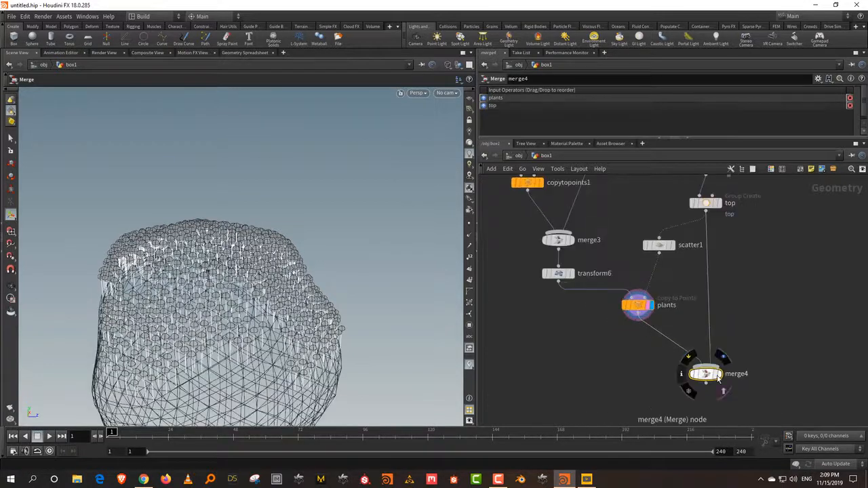
{"action": "left_click", "coordinate": [720, 377]}
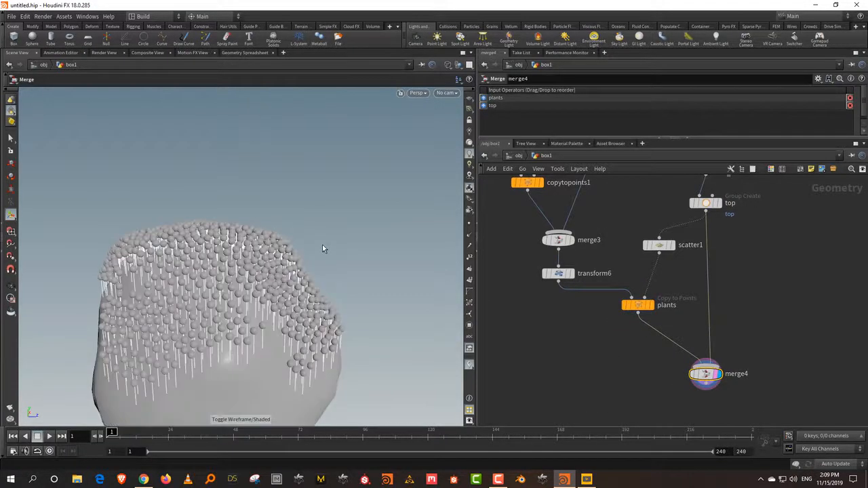
{"action": "key", "text": "Escape"}
{"action": "mouse_move", "coordinate": [322, 246]}
{"action": "left_mouse_down"}
{"action": "mouse_move", "coordinate": [312, 269]}
{"action": "mouse_move", "coordinate": [353, 277]}
{"action": "mouse_move", "coordinate": [299, 253]}
{"action": "mouse_move", "coordinate": [270, 175]}
{"action": "mouse_move", "coordinate": [266, 238]}
{"action": "left_mouse_up"}
Set the top group node's Spread Angle to 46.8 to narrow the area covered by pins
{"action": "middle_click_drag", "start_coordinate": [753, 198], "coordinate": [749, 296]}
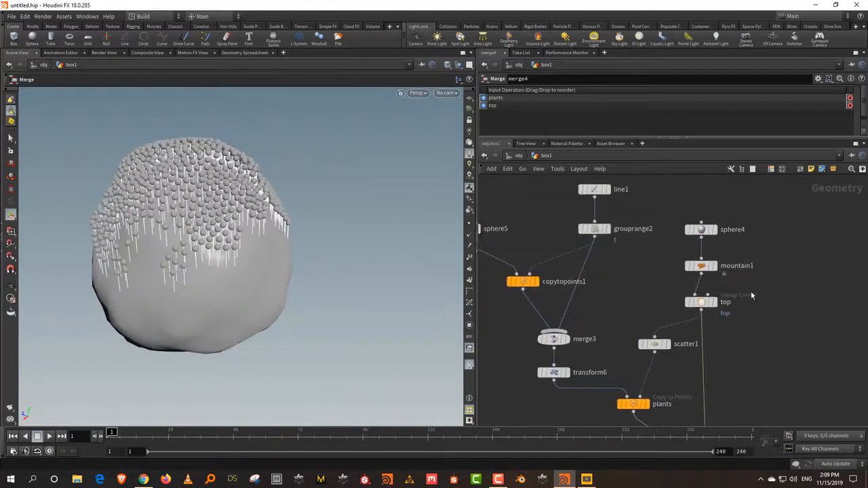
{"action": "left_click", "coordinate": [701, 302]}
{"action": "left_click_drag", "start_coordinate": [605, 139], "coordinate": [605, 263]}
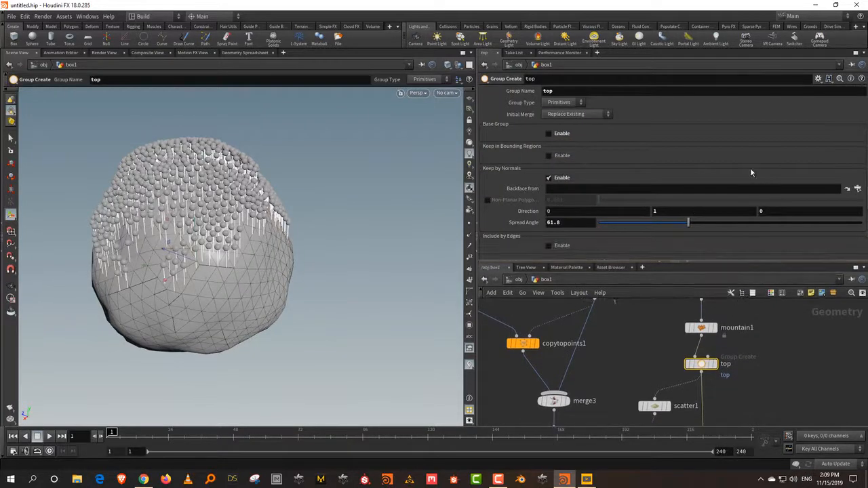
{"action": "left_click_drag", "start_coordinate": [689, 224], "coordinate": [668, 224]}
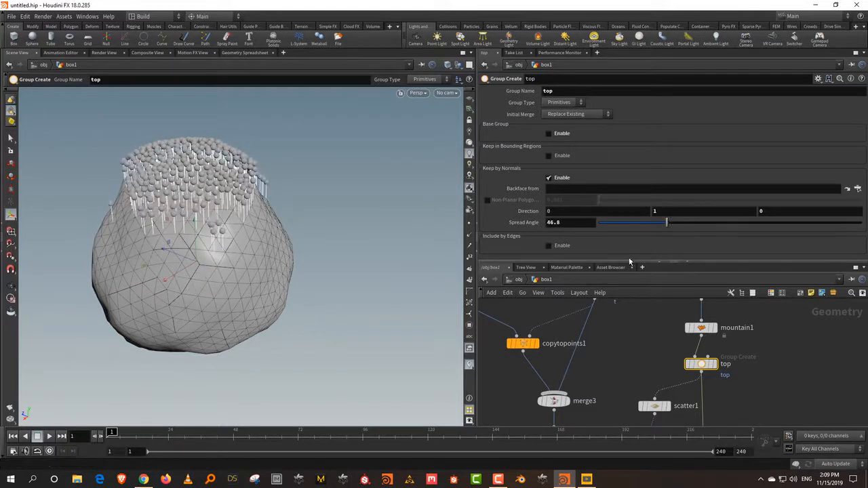
{"action": "left_click_drag", "start_coordinate": [629, 261], "coordinate": [628, 168]}
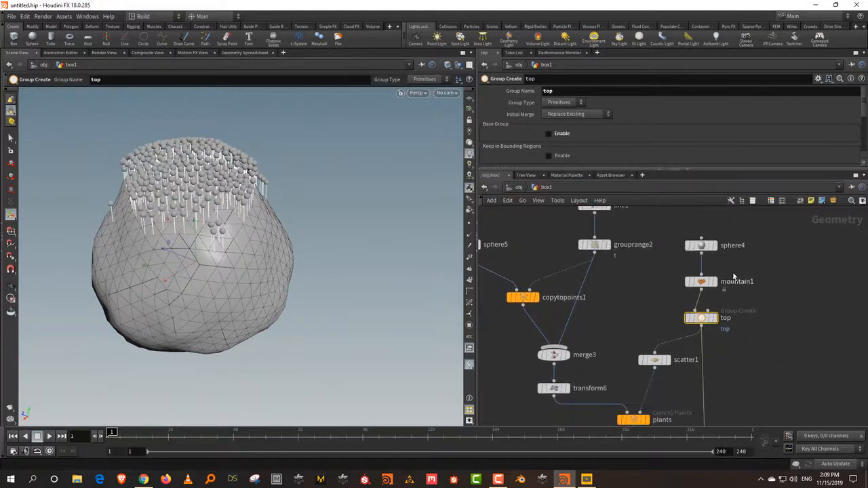
Add a Test Geometry: Pig Head node beside sphere4, display it and turn off its Add Shader option
{"action": "key", "text": "Tab"}
{"action": "type", "text": "test"}
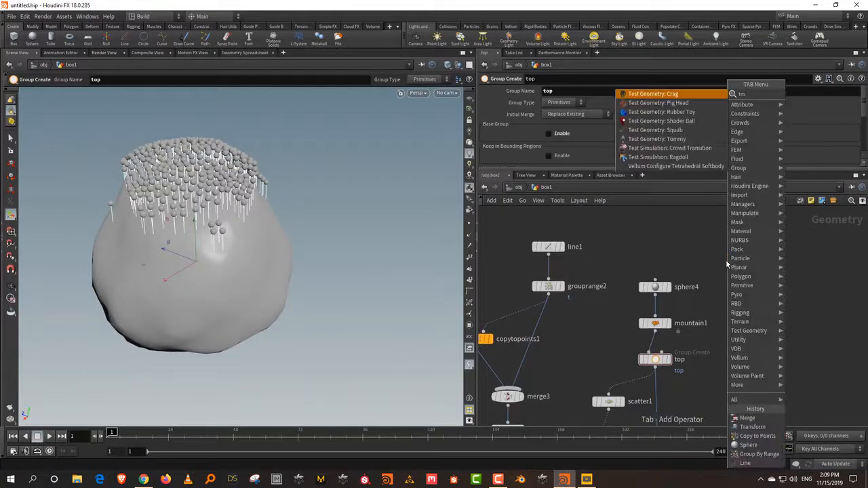
{"action": "left_click", "coordinate": [703, 103]}
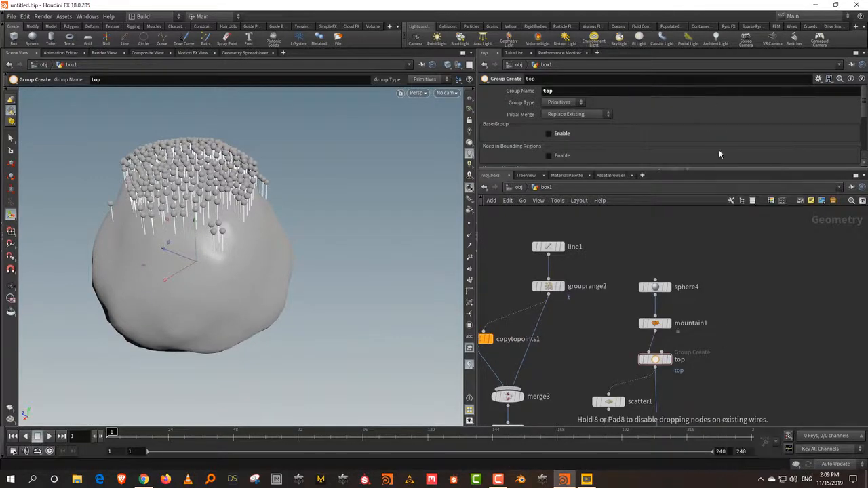
{"action": "left_click", "coordinate": [769, 293]}
{"action": "left_click", "coordinate": [774, 291]}
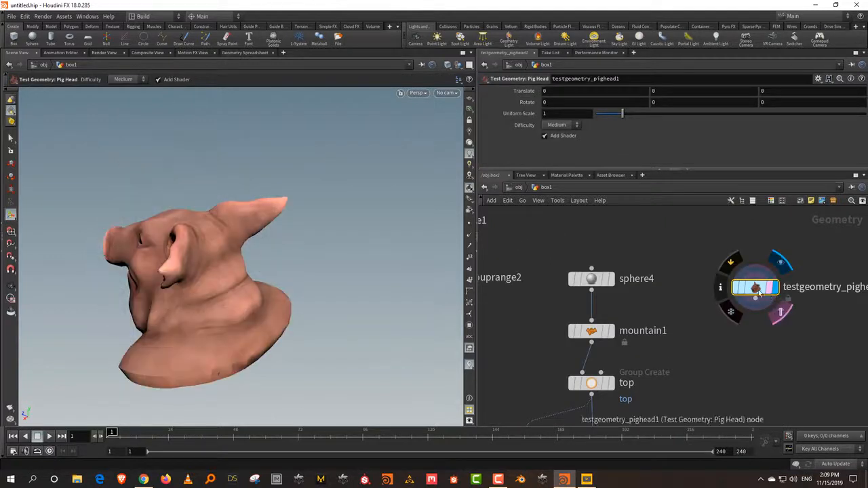
{"action": "left_click", "coordinate": [545, 136]}
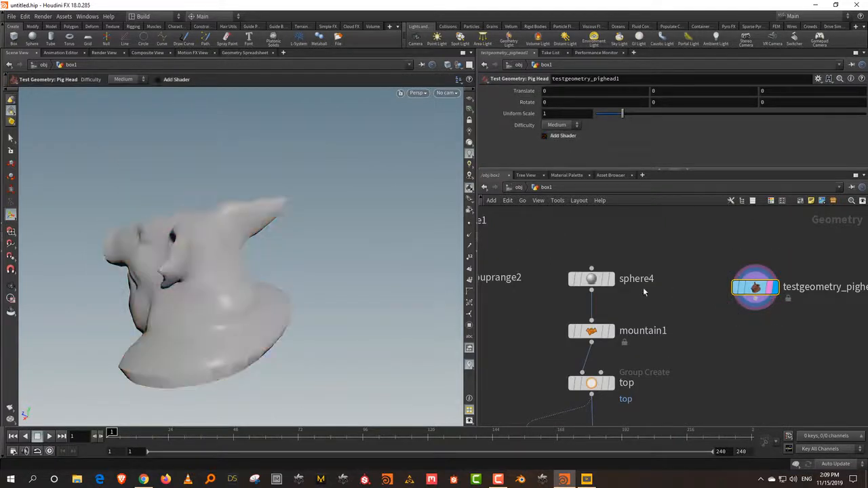
Feed the pig head into mountain1 in place of sphere4 and display merge4
{"action": "left_click_drag", "start_coordinate": [594, 279], "coordinate": [593, 243]}
{"action": "left_click_drag", "start_coordinate": [758, 289], "coordinate": [591, 320]}
{"action": "middle_click_drag", "start_coordinate": [687, 356], "coordinate": [723, 216]}
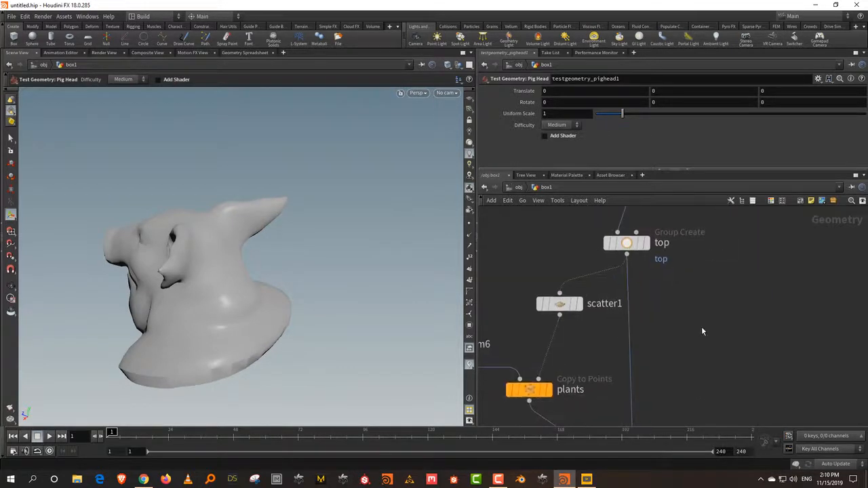
{"action": "middle_click_drag", "start_coordinate": [703, 332], "coordinate": [720, 203]}
{"action": "left_click", "coordinate": [663, 360]}
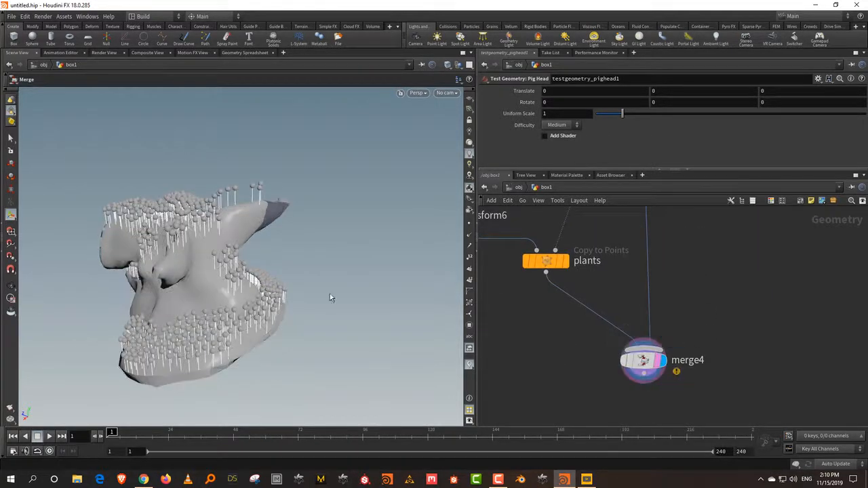
{"action": "left_click_drag", "start_coordinate": [222, 234], "coordinate": [317, 224], "text": "alt"}
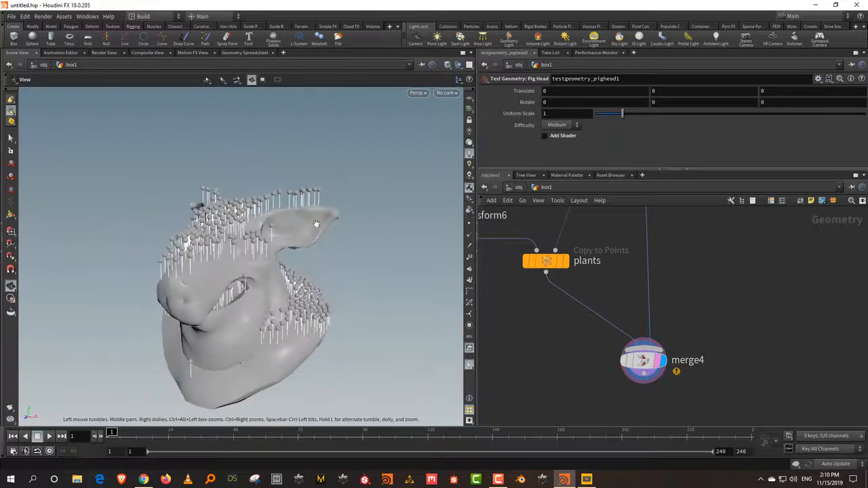
Bypass the mountain1 node and view the undeformed pig head with its pins
{"action": "middle_click_drag", "start_coordinate": [689, 252], "coordinate": [694, 409]}
{"action": "middle_click_drag", "start_coordinate": [730, 245], "coordinate": [733, 302]}
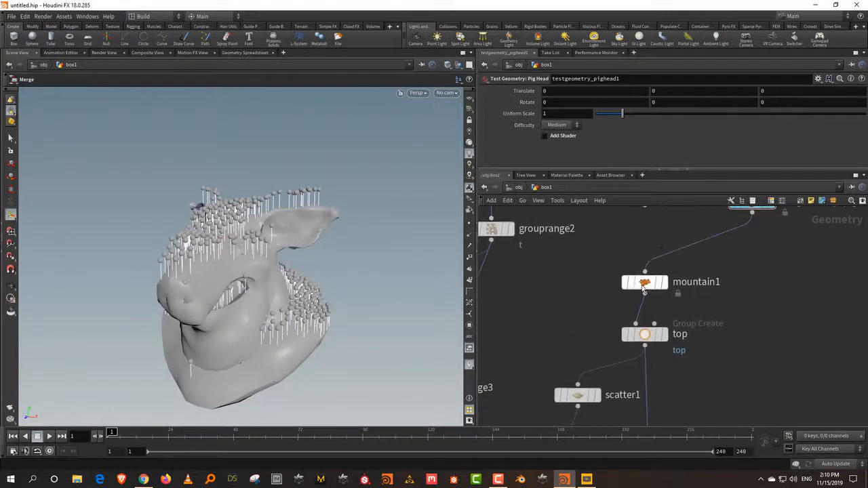
{"action": "left_click", "coordinate": [619, 259]}
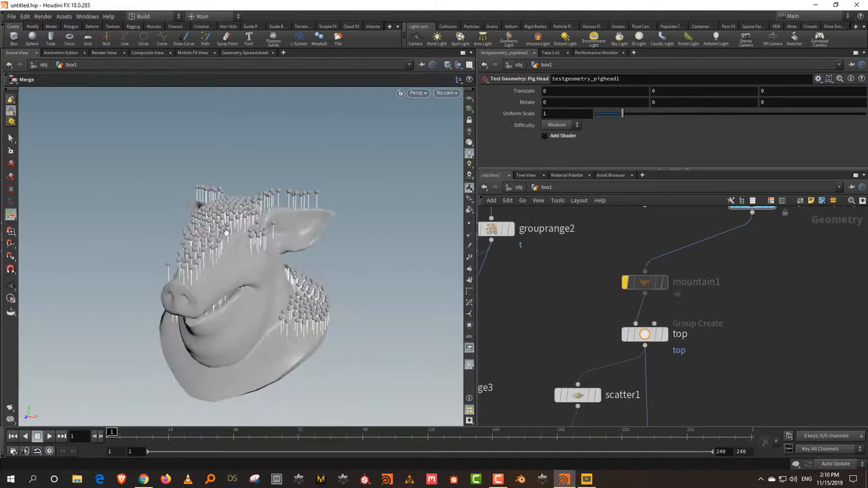
{"action": "left_click_drag", "start_coordinate": [225, 232], "coordinate": [316, 224], "text": "alt"}
Add a Test Geometry: Rubber Toy node beside the pig head node
{"action": "middle_click_drag", "start_coordinate": [799, 268], "coordinate": [751, 349]}
{"action": "key", "text": "Tab"}
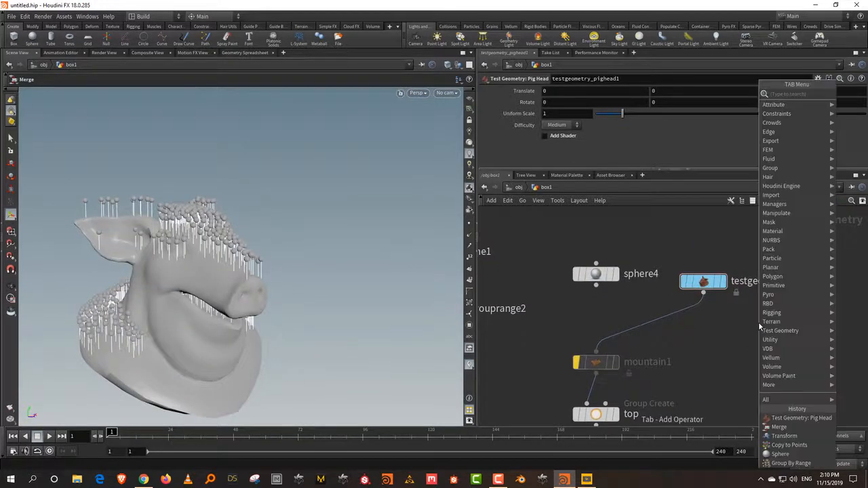
{"action": "type", "text": "tes"}
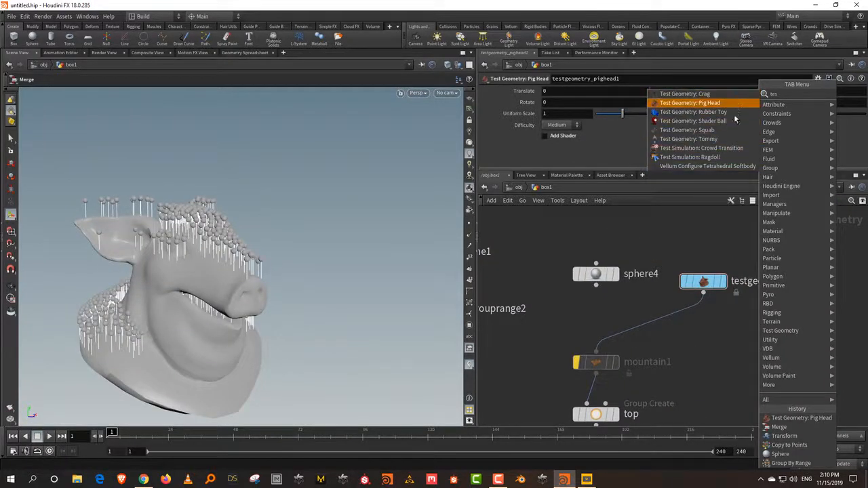
{"action": "left_click", "coordinate": [732, 113]}
{"action": "left_click", "coordinate": [803, 317]}
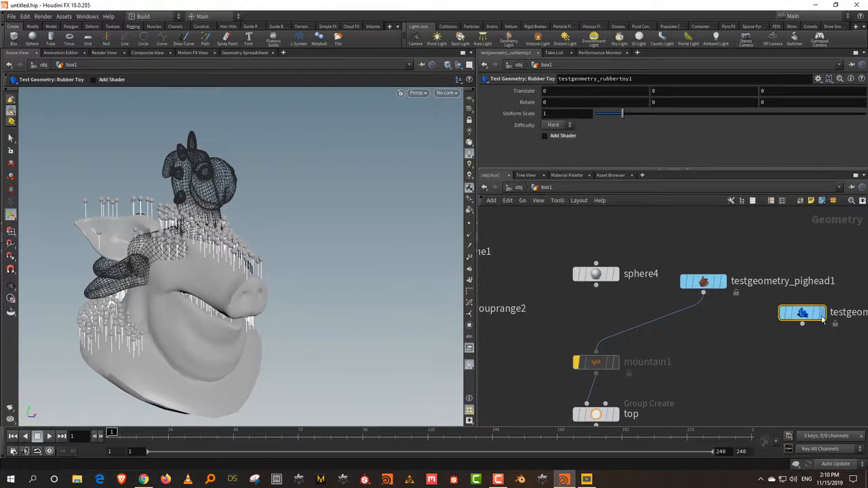
Feed the rubber toy into mountain1 in place of the pig head and view the pins from several sides
{"action": "left_click_drag", "start_coordinate": [802, 324], "coordinate": [624, 347]}
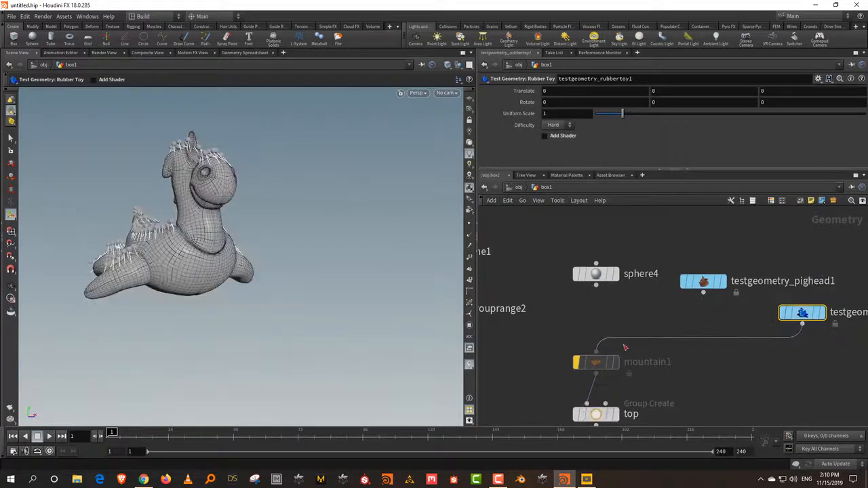
{"action": "left_click", "coordinate": [734, 373]}
{"action": "left_click_drag", "start_coordinate": [202, 194], "coordinate": [258, 209], "text": "alt"}
{"action": "right_click_drag", "start_coordinate": [258, 209], "coordinate": [211, 189], "text": "alt"}
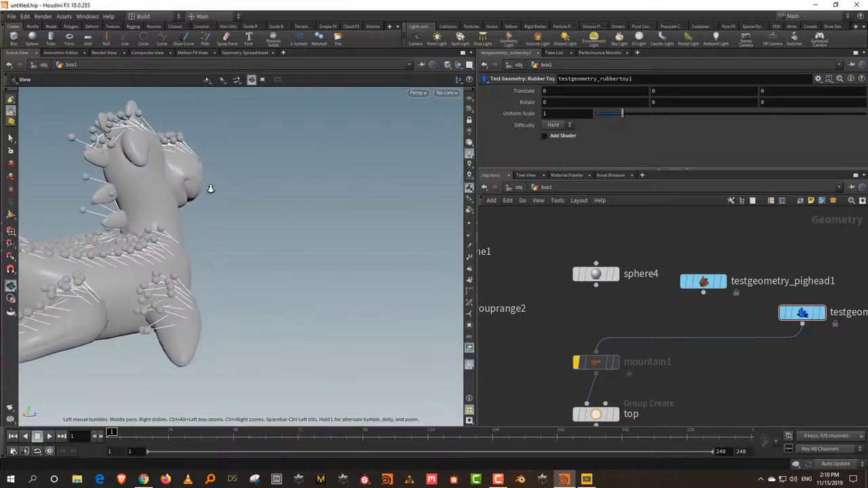
{"action": "left_click_drag", "start_coordinate": [211, 189], "coordinate": [380, 271]}
{"action": "middle_click_drag", "start_coordinate": [711, 374], "coordinate": [713, 366]}
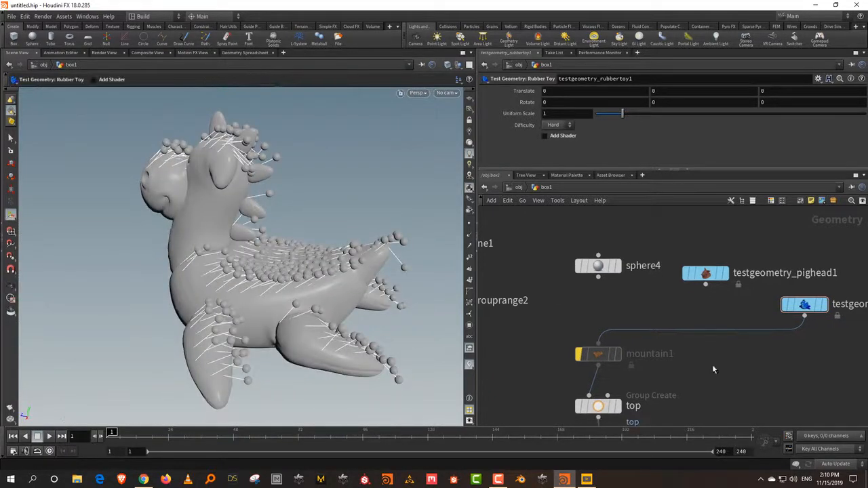
Switch mountain1's input to sphere4, the pig head and the rubber toy in turn to compare the pins
{"action": "left_click_drag", "start_coordinate": [597, 278], "coordinate": [597, 347]}
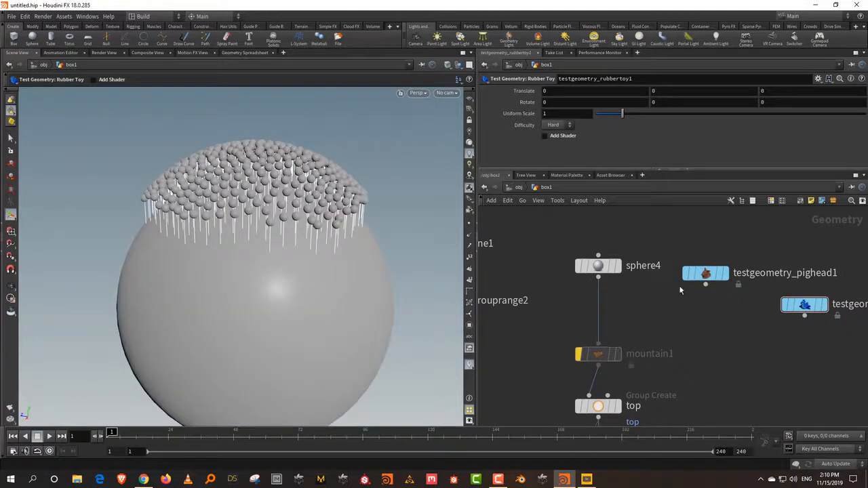
{"action": "left_click_drag", "start_coordinate": [705, 284], "coordinate": [597, 347]}
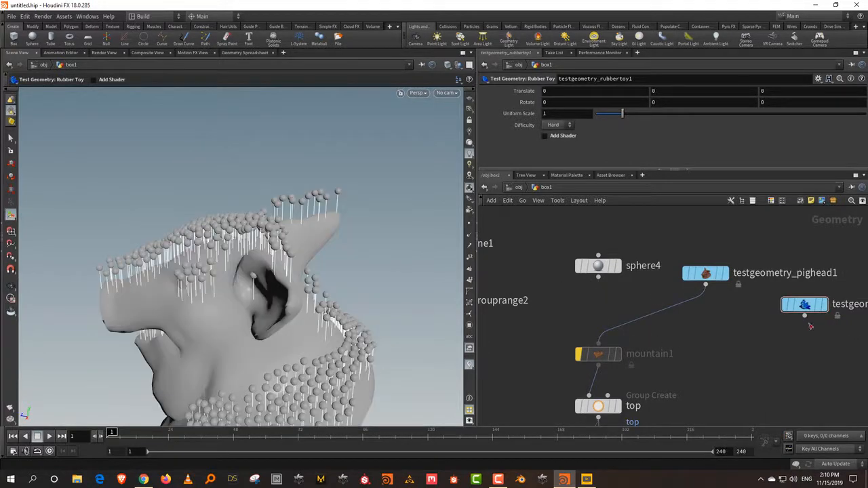
{"action": "left_click_drag", "start_coordinate": [804, 316], "coordinate": [598, 347]}
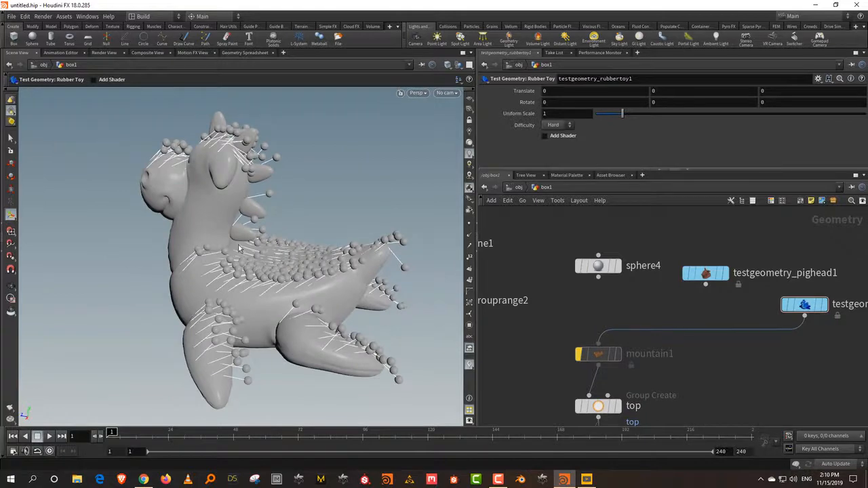
{"action": "left_click_drag", "start_coordinate": [239, 248], "coordinate": [400, 243], "text": "alt"}
Reconnect sphere4 to mountain1 and turn off the bypass on mountain1
{"action": "left_click_drag", "start_coordinate": [598, 277], "coordinate": [598, 347]}
{"action": "left_click", "coordinate": [579, 354]}
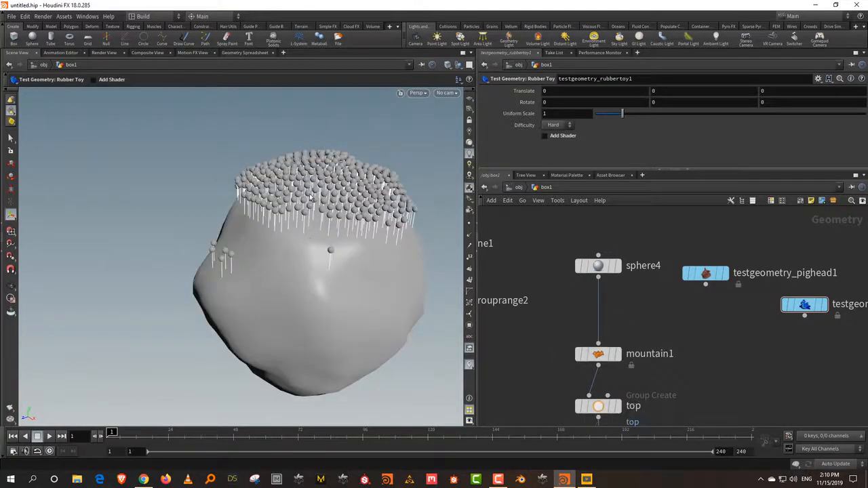
{"action": "right_click_drag", "start_coordinate": [312, 247], "coordinate": [353, 265], "text": "alt"}
Set mountain1's first Offset value to 2.8 to shift the noise deforming the sphere
{"action": "left_click_drag", "start_coordinate": [660, 318], "coordinate": [545, 393]}
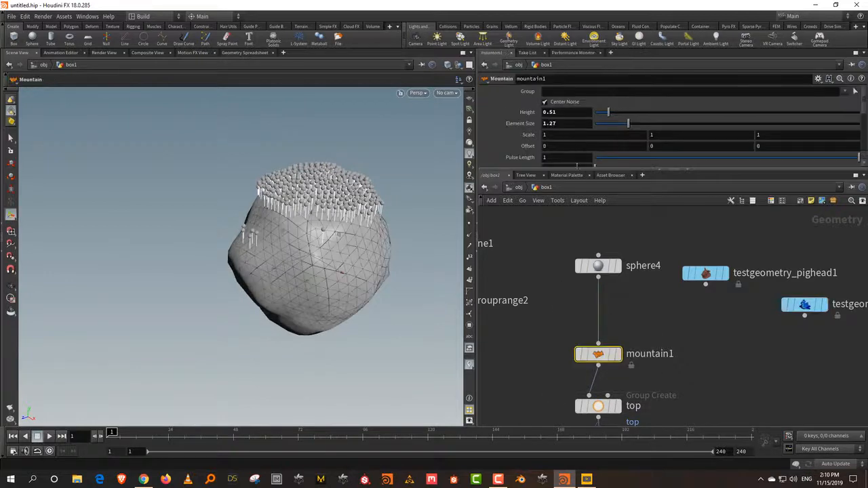
{"action": "left_click_drag", "start_coordinate": [573, 170], "coordinate": [573, 252]}
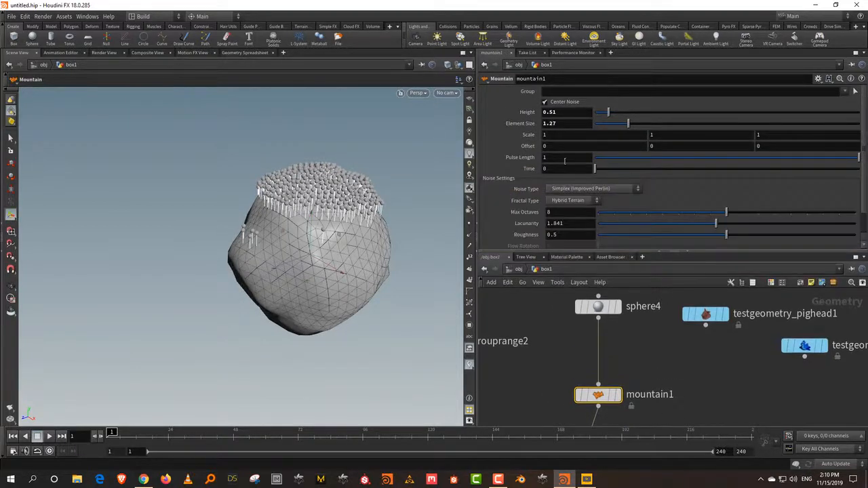
{"action": "middle_click_drag", "start_coordinate": [562, 146], "coordinate": [682, 157]}
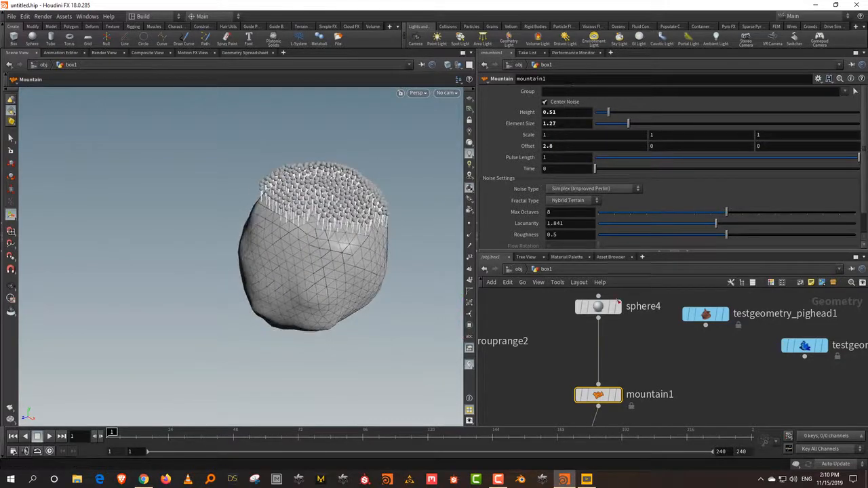